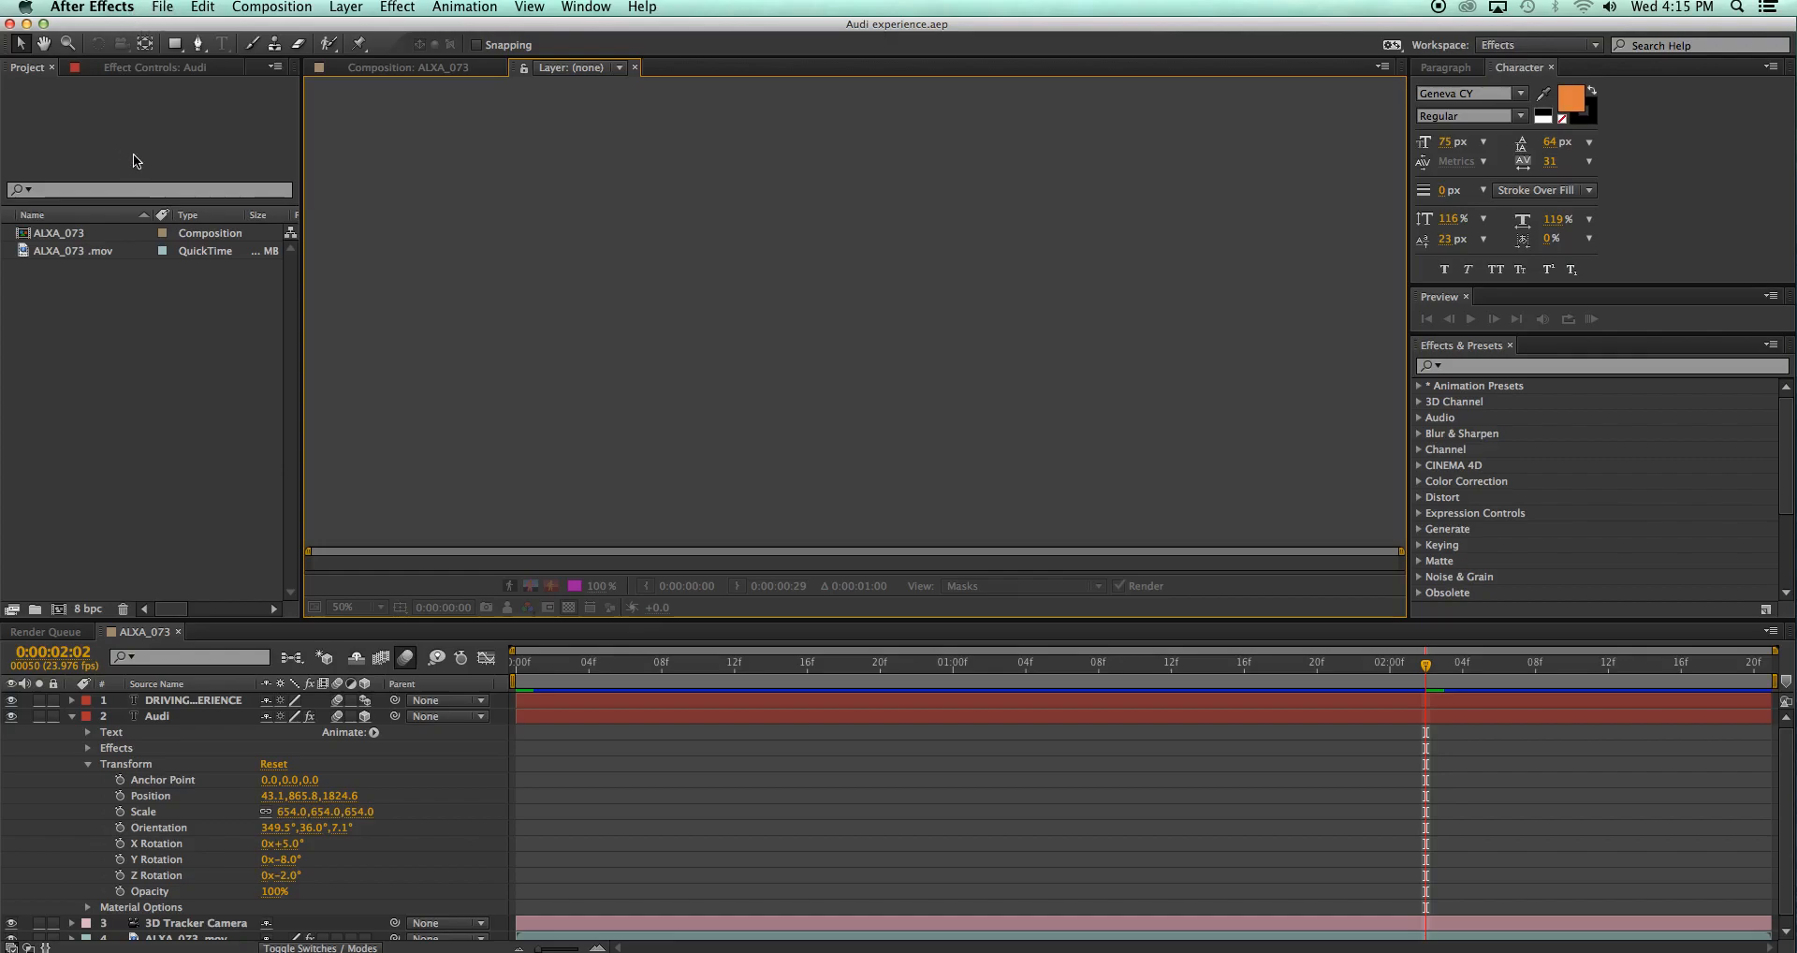
Create a new composition from the ALXA_073.mov footage
click(25, 251)
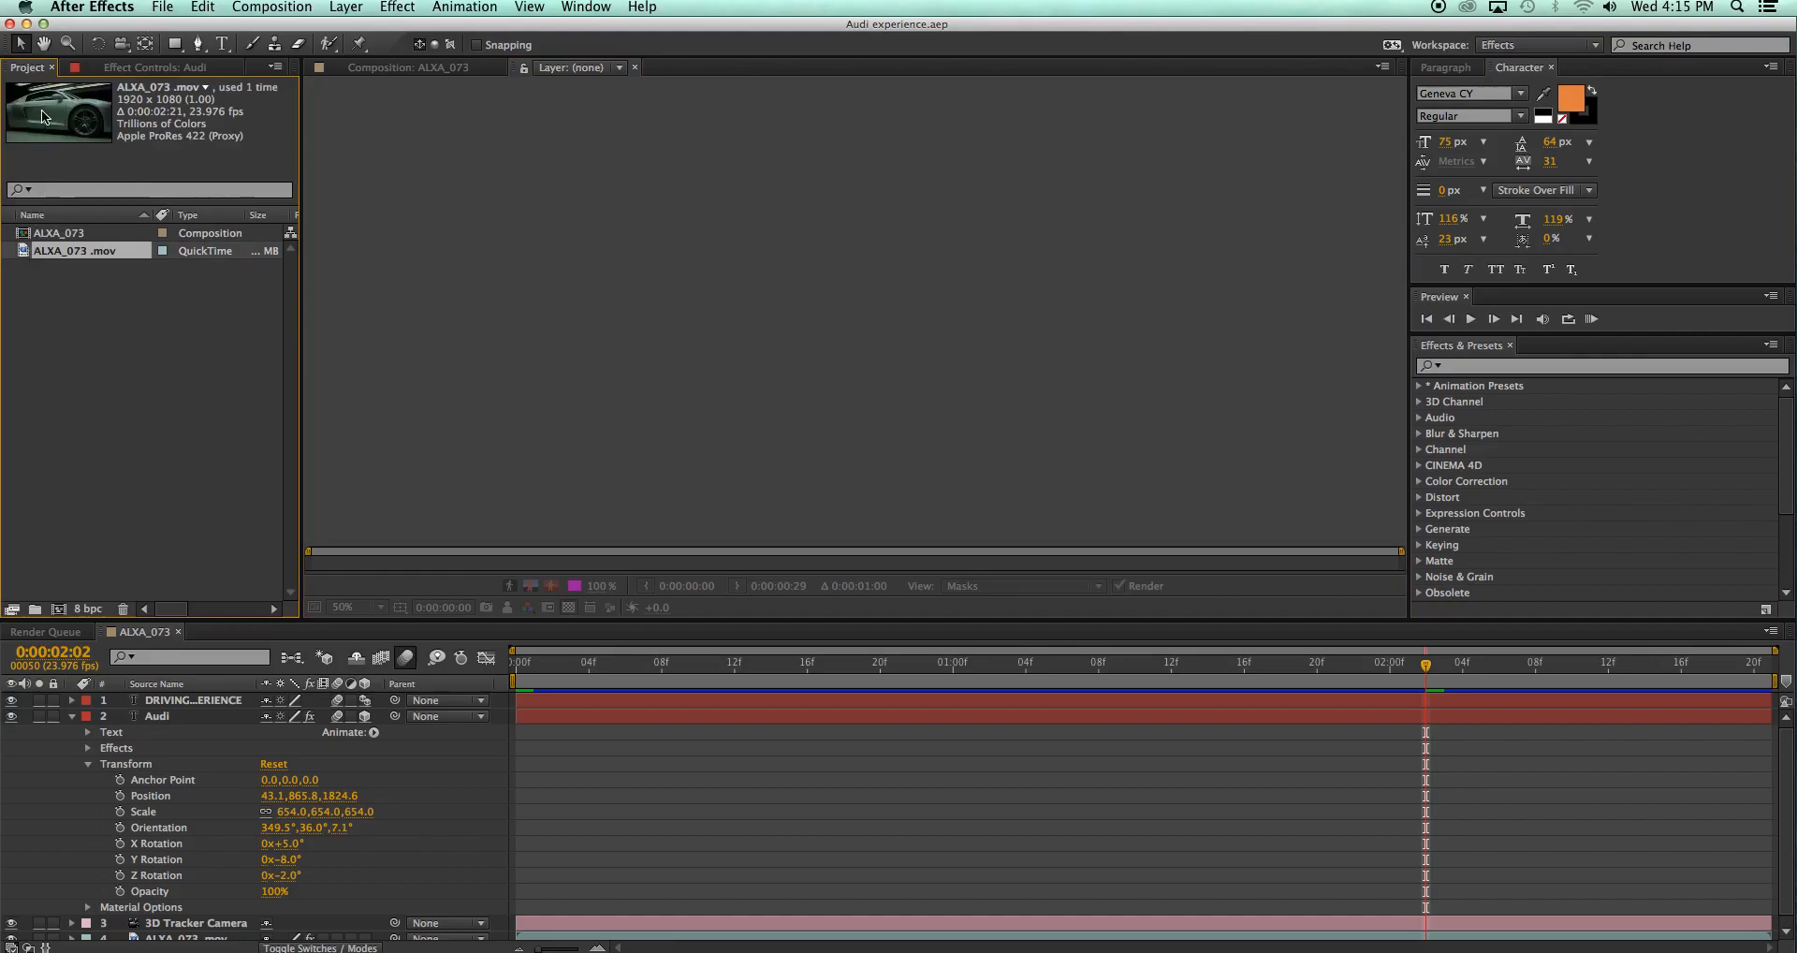
mouse_move(25, 251)
mouse_down()
mouse_move(54, 290)
mouse_move(58, 612)
mouse_move(30, 252)
mouse_up()
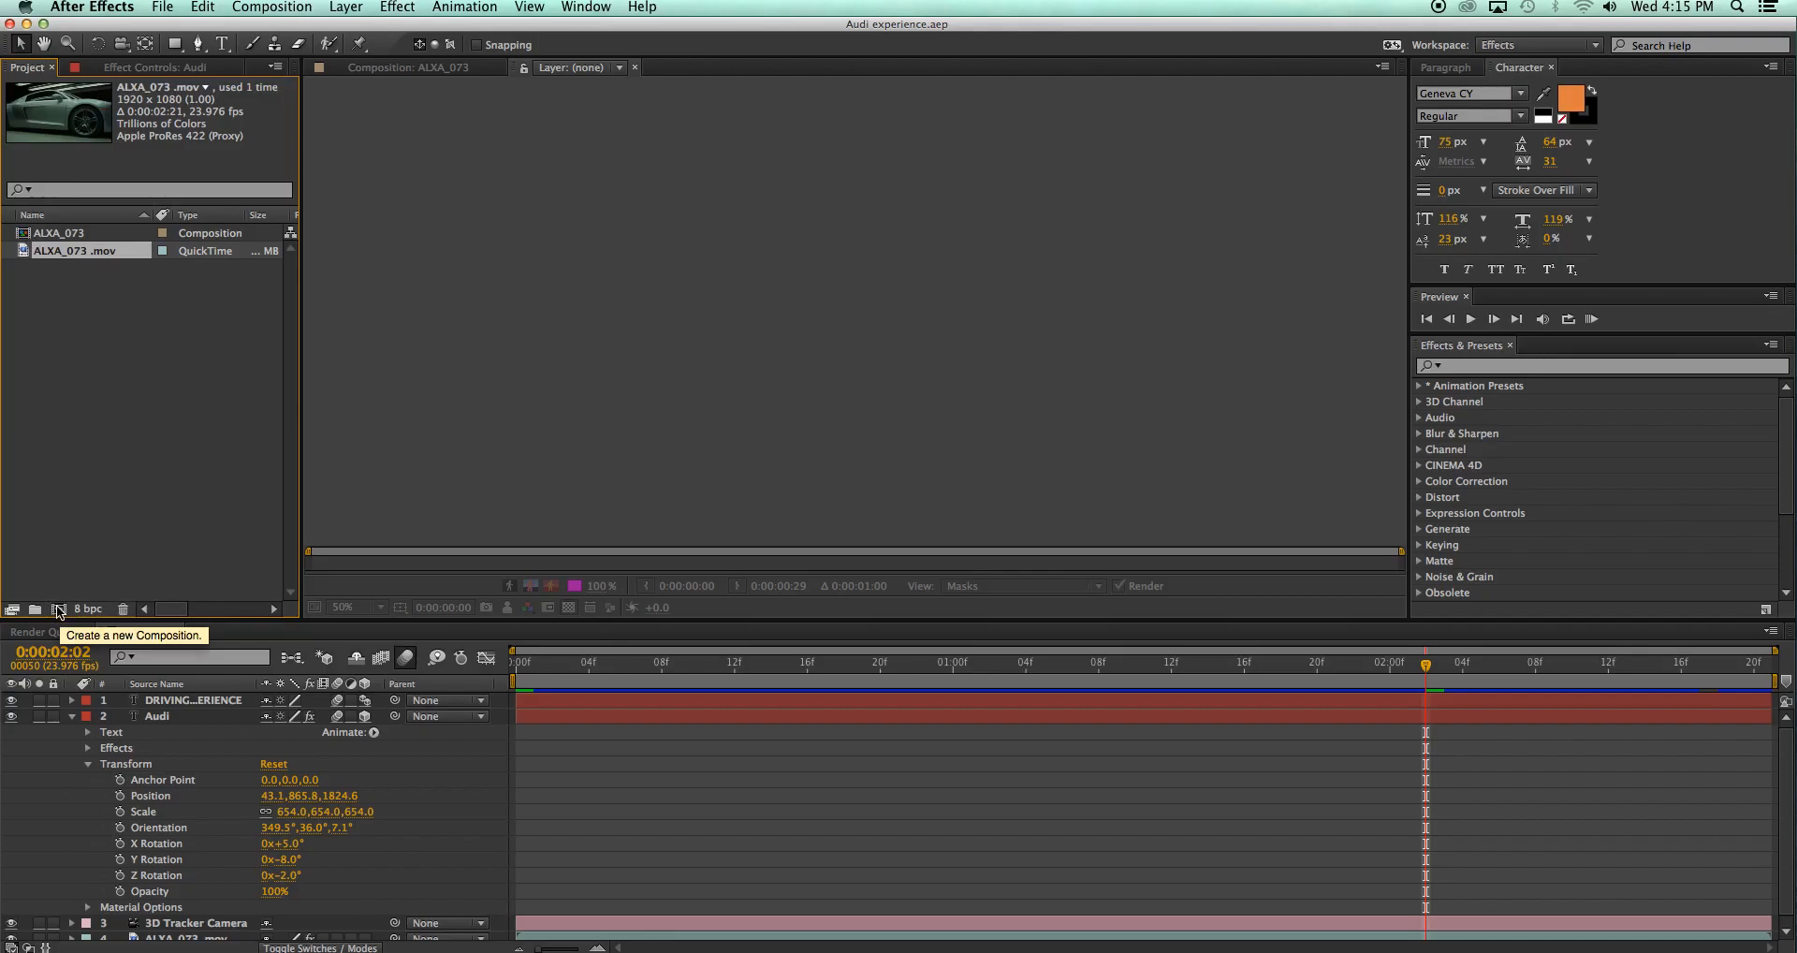
drag(22, 257, 61, 613)
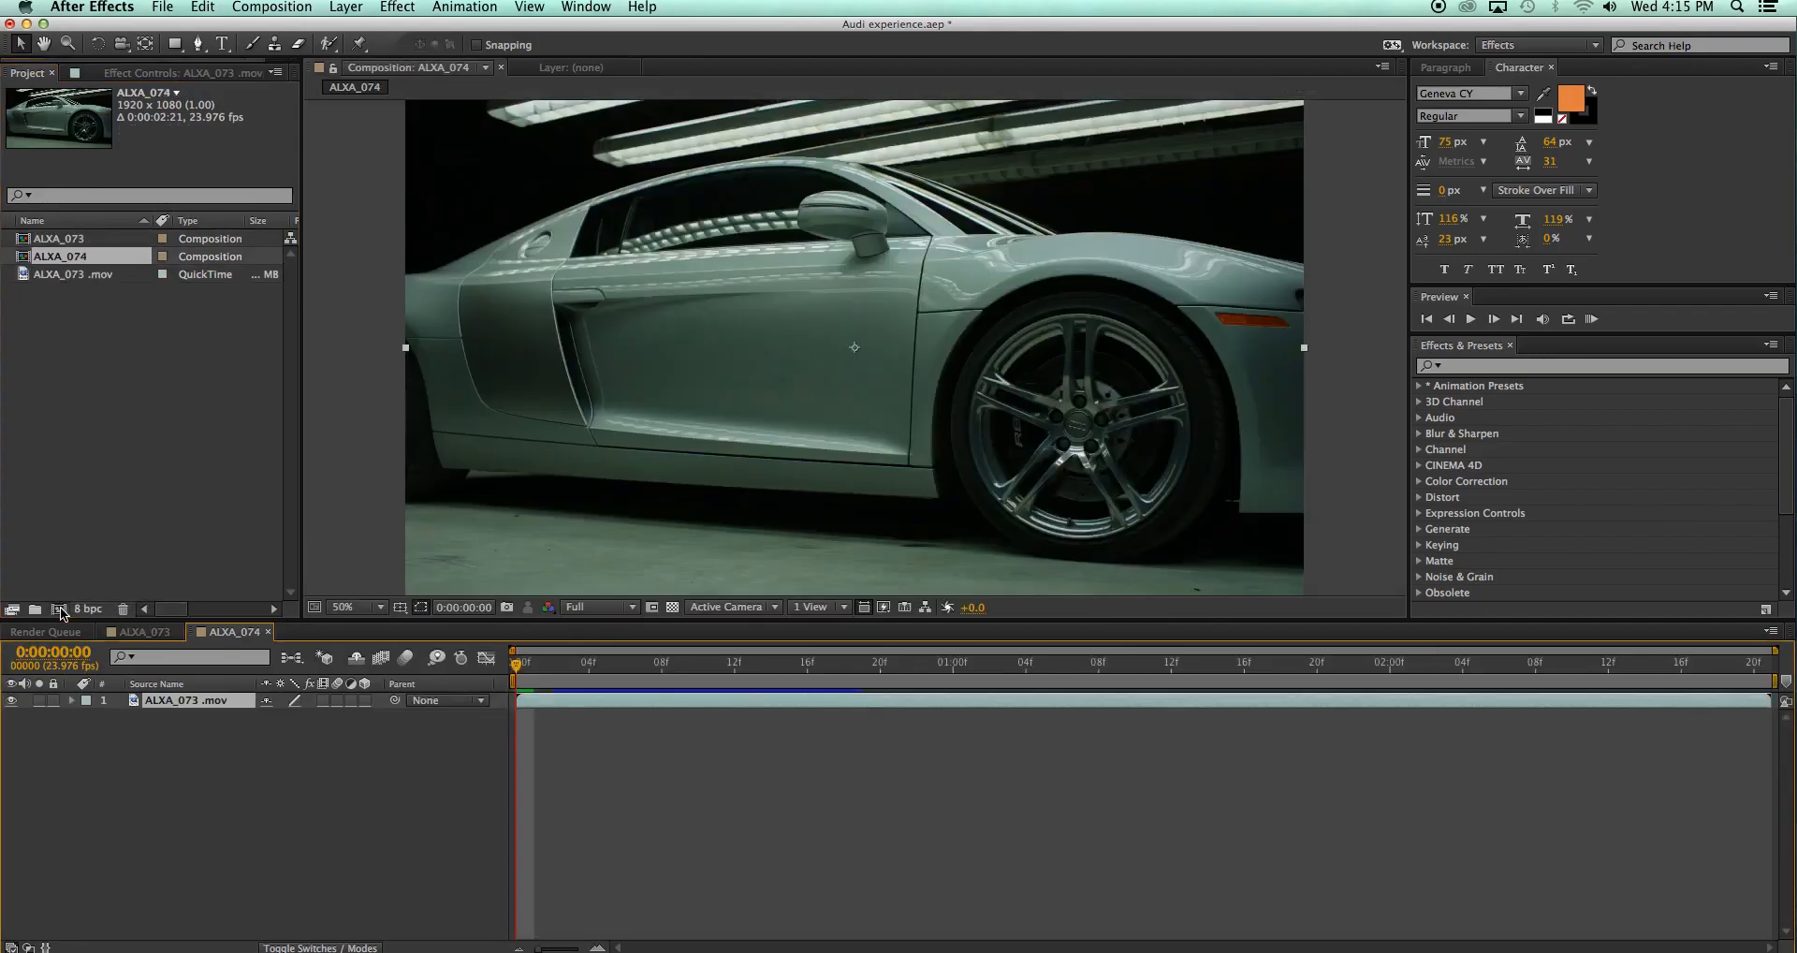
Scrub the opening frames of the car shot, return to the start, and run Track Camera on the footage layer
drag(526, 674, 721, 662)
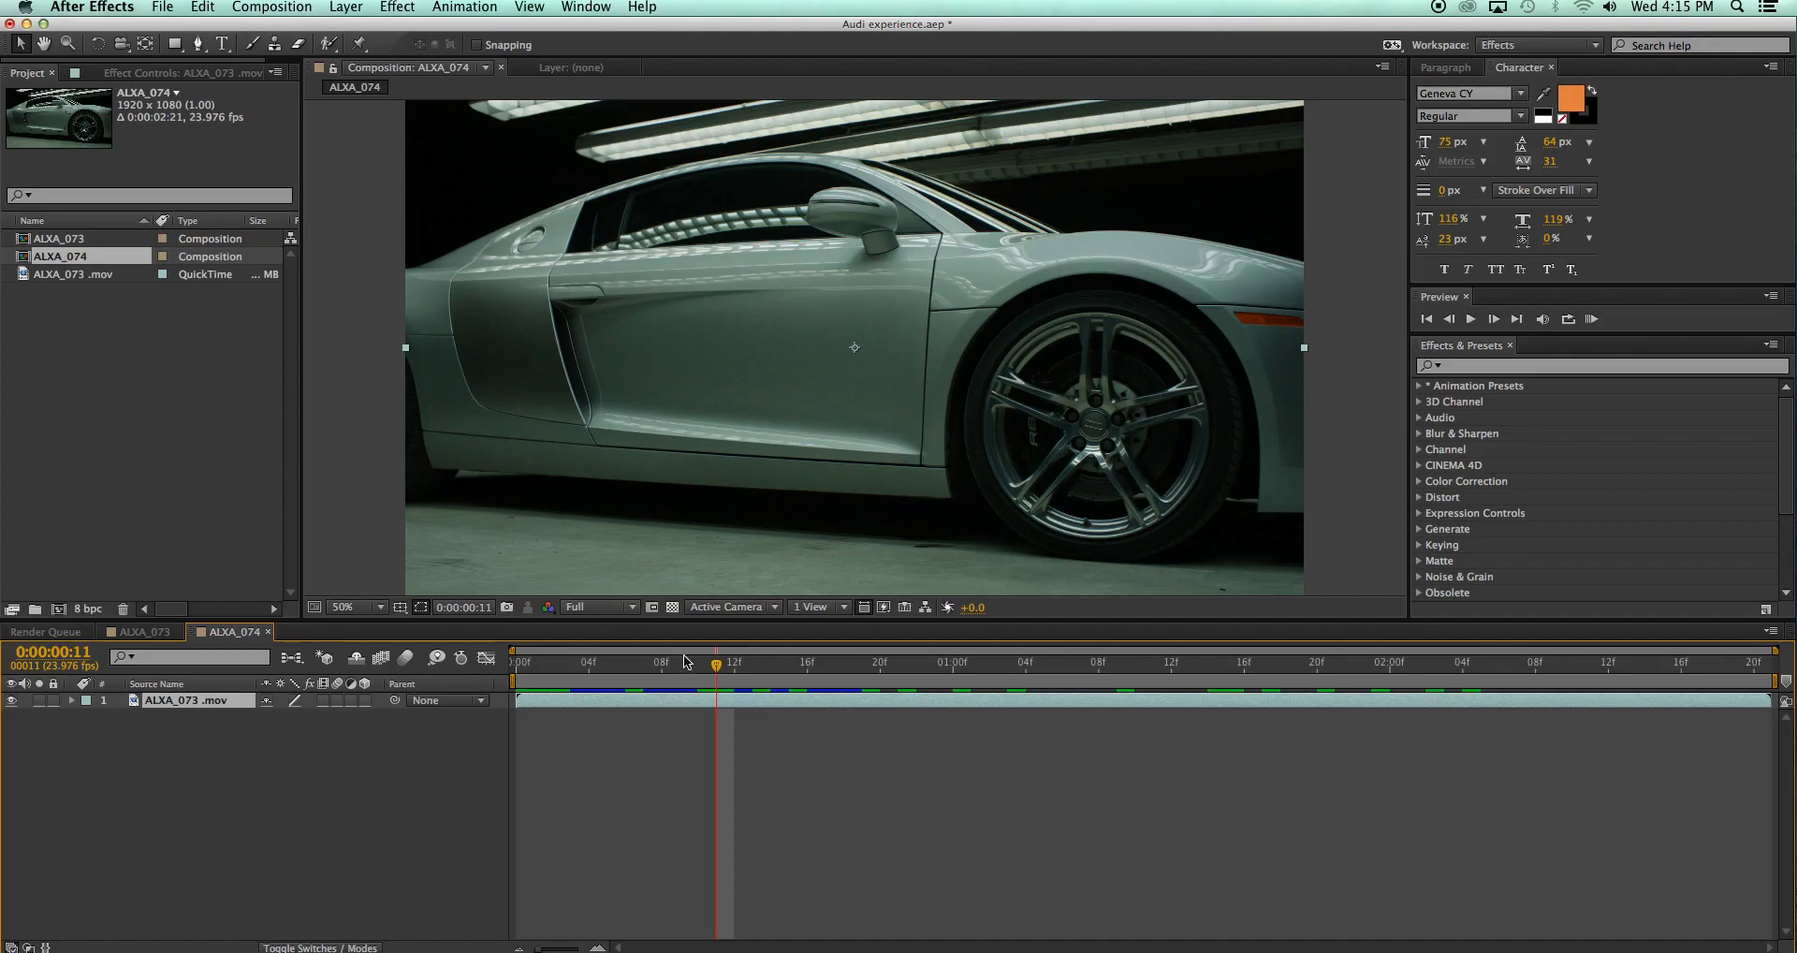
drag(717, 664, 504, 665)
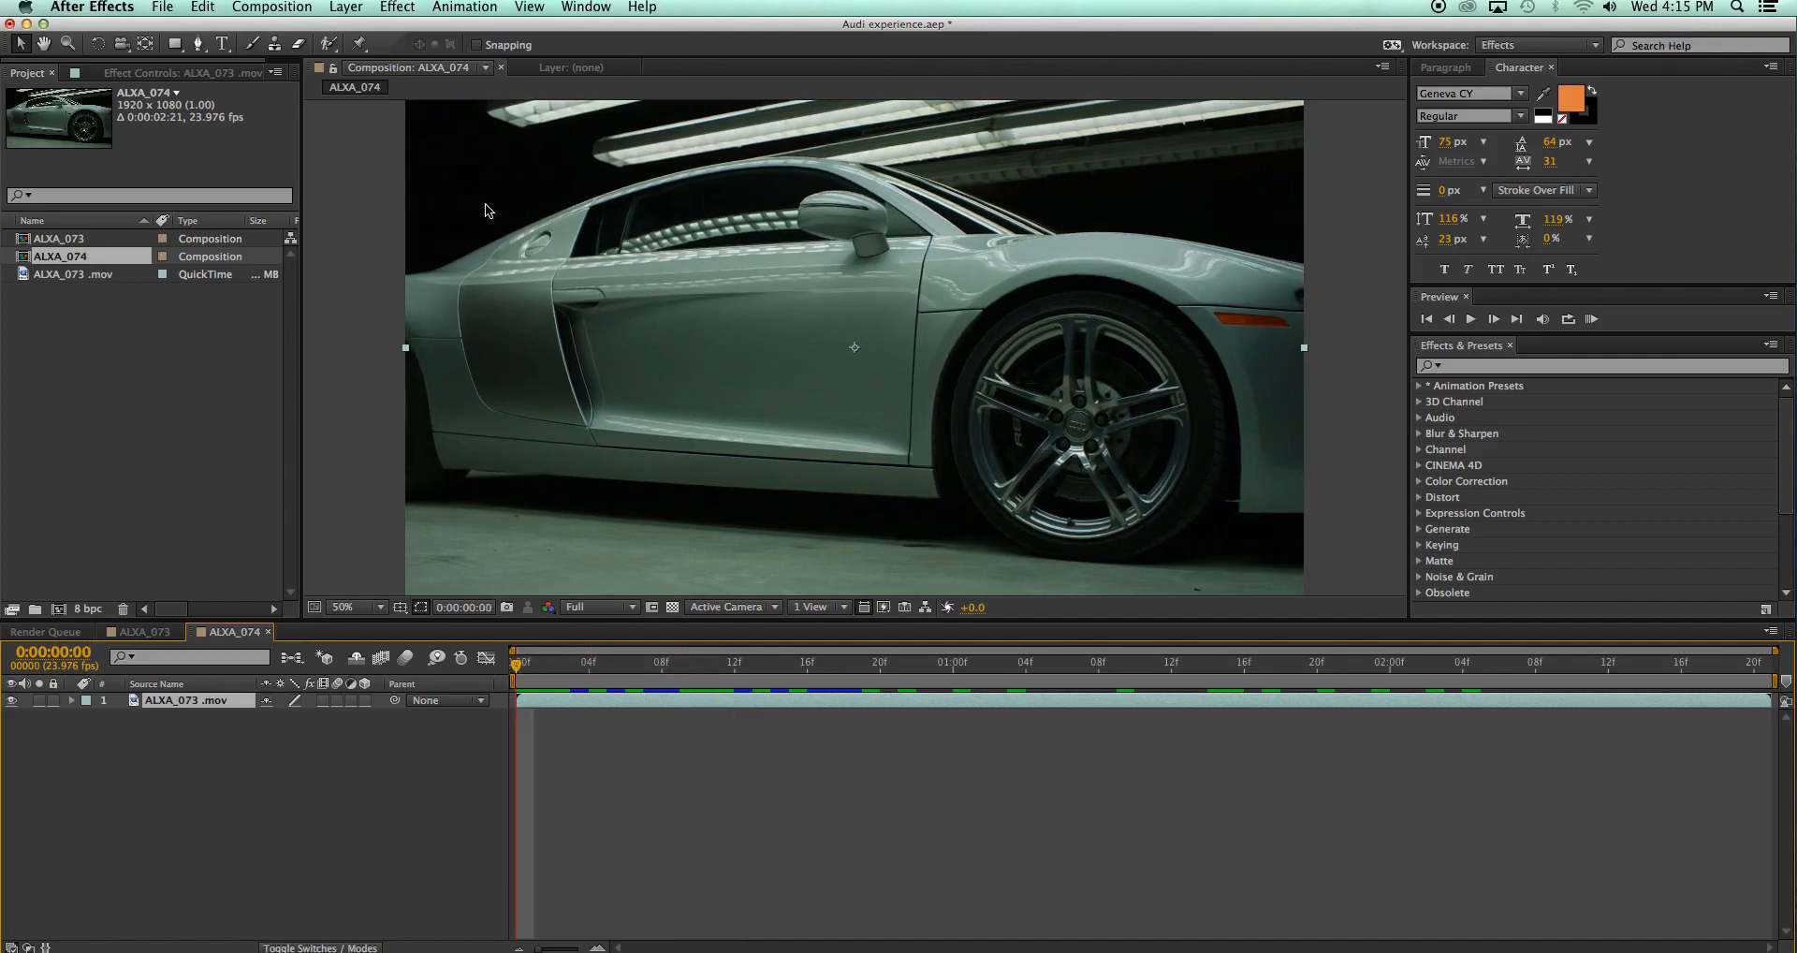
click(467, 8)
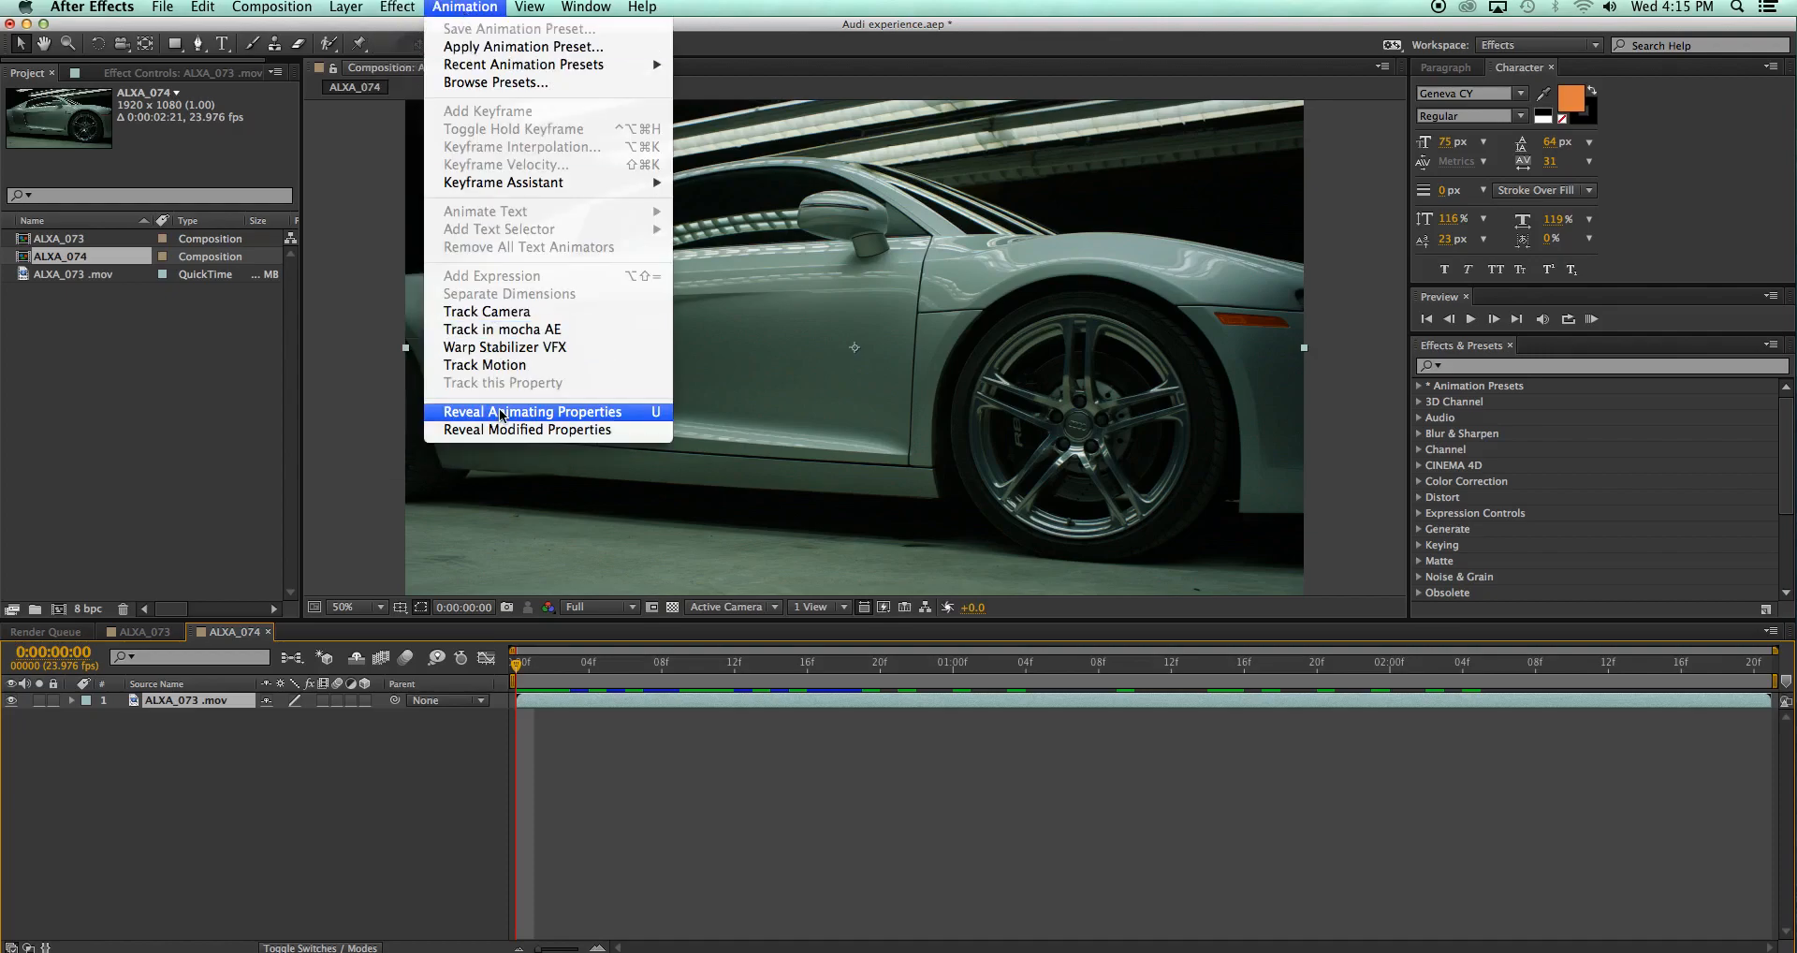
click(499, 313)
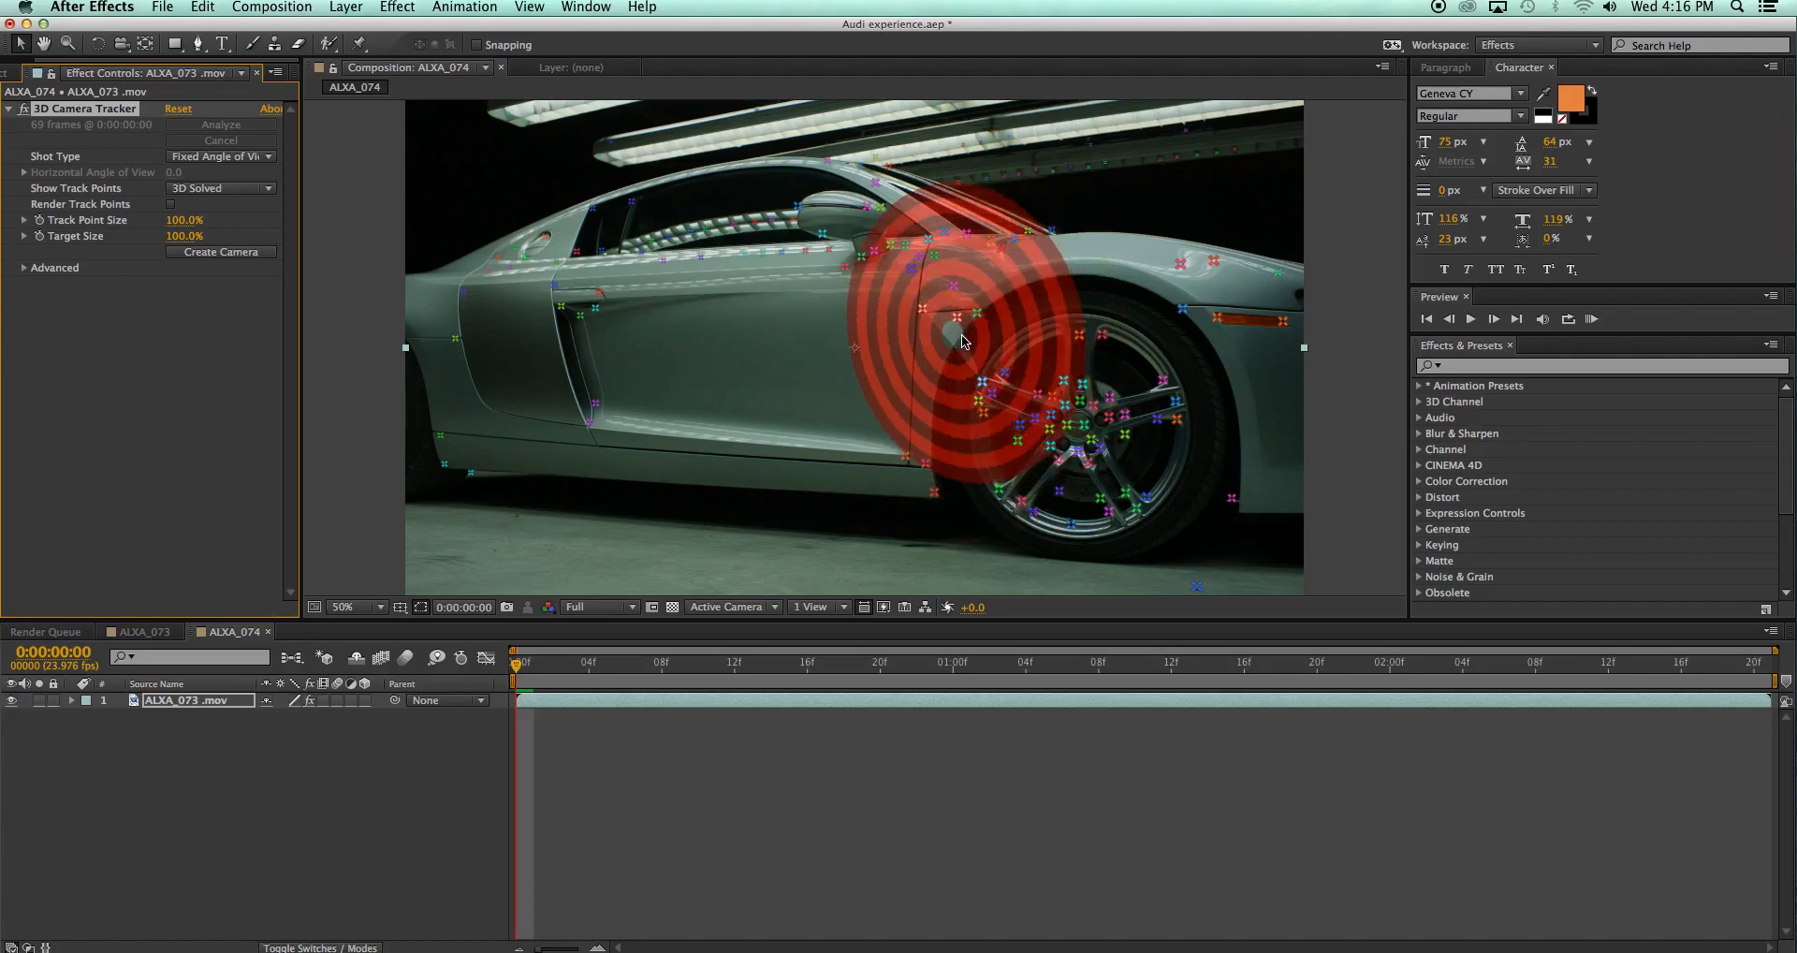
Create a text layer and camera from the track points between the door and front wheel, and scrub the result
right_click(961, 340)
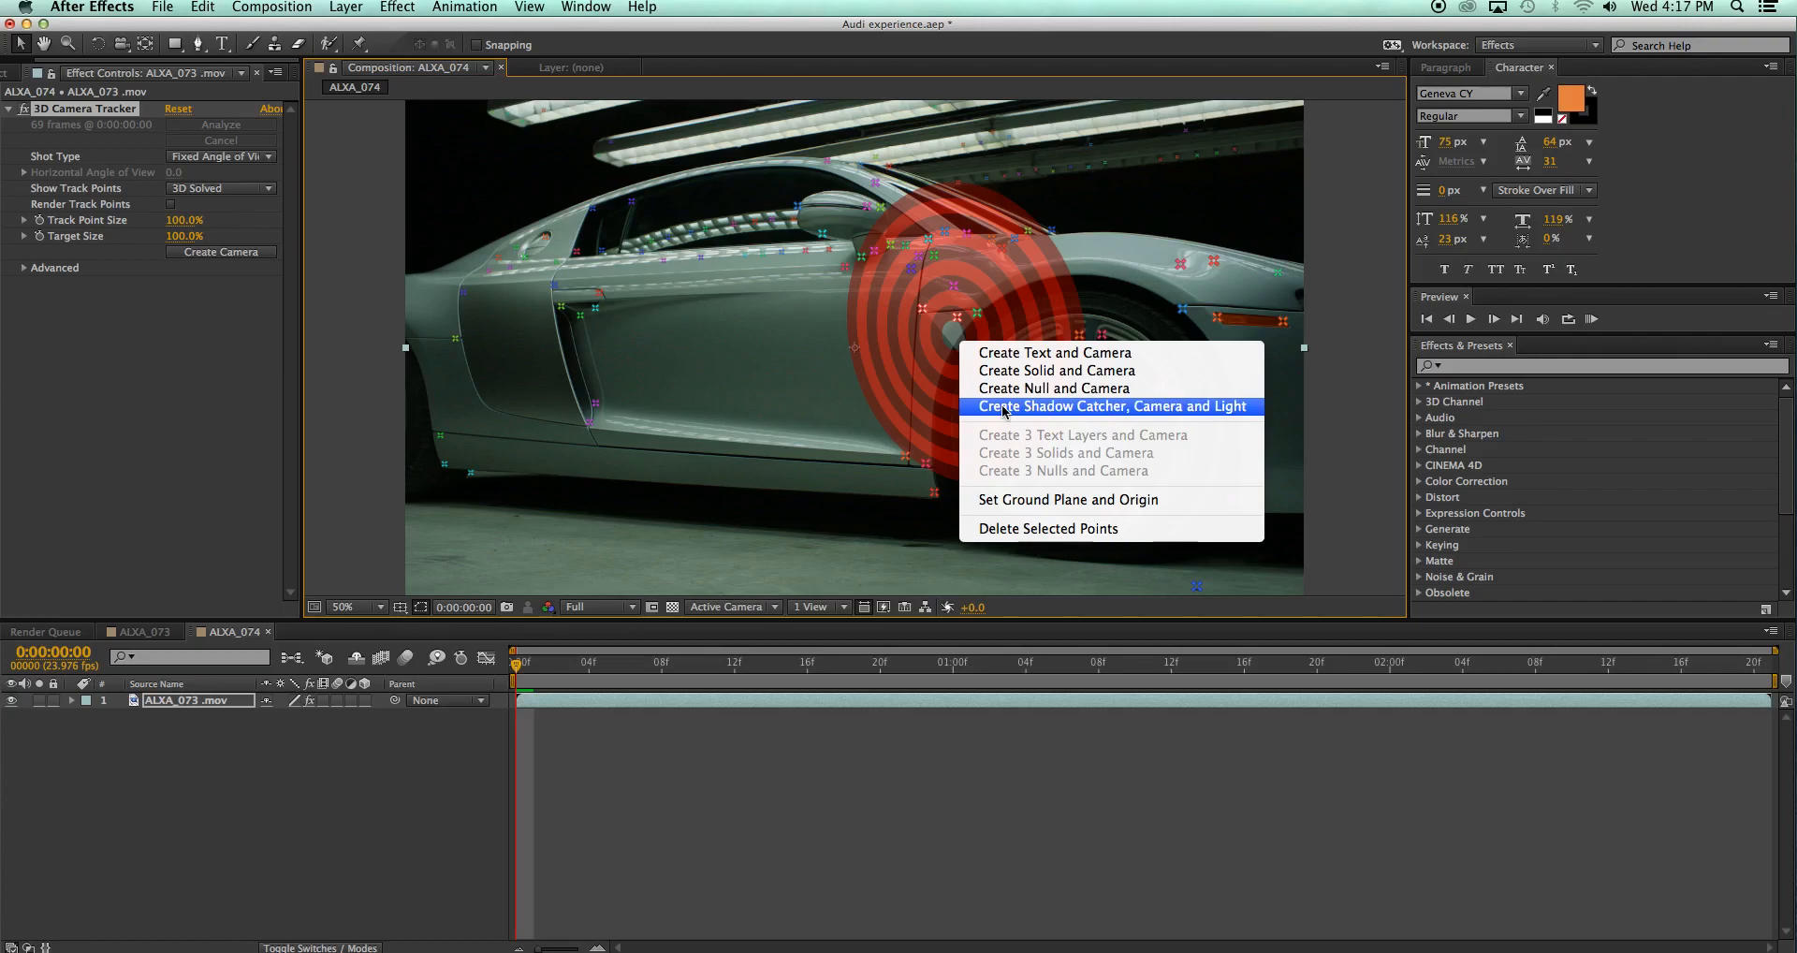
click(1007, 352)
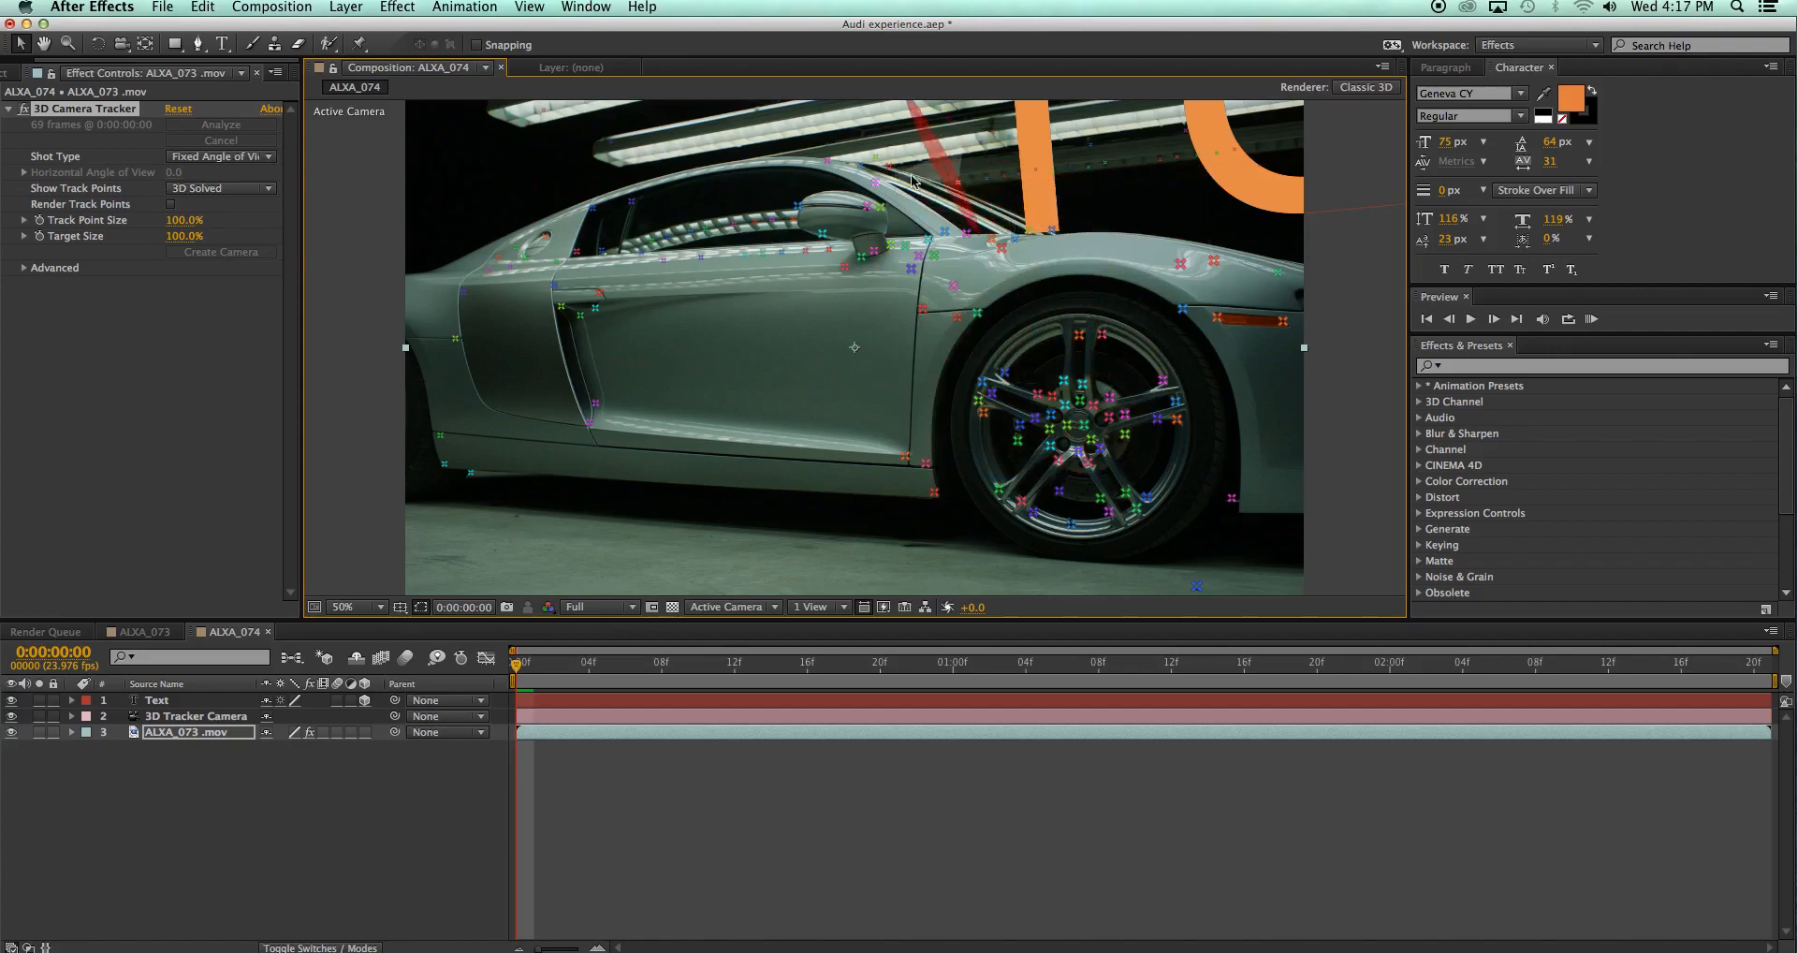
drag(516, 667, 496, 712)
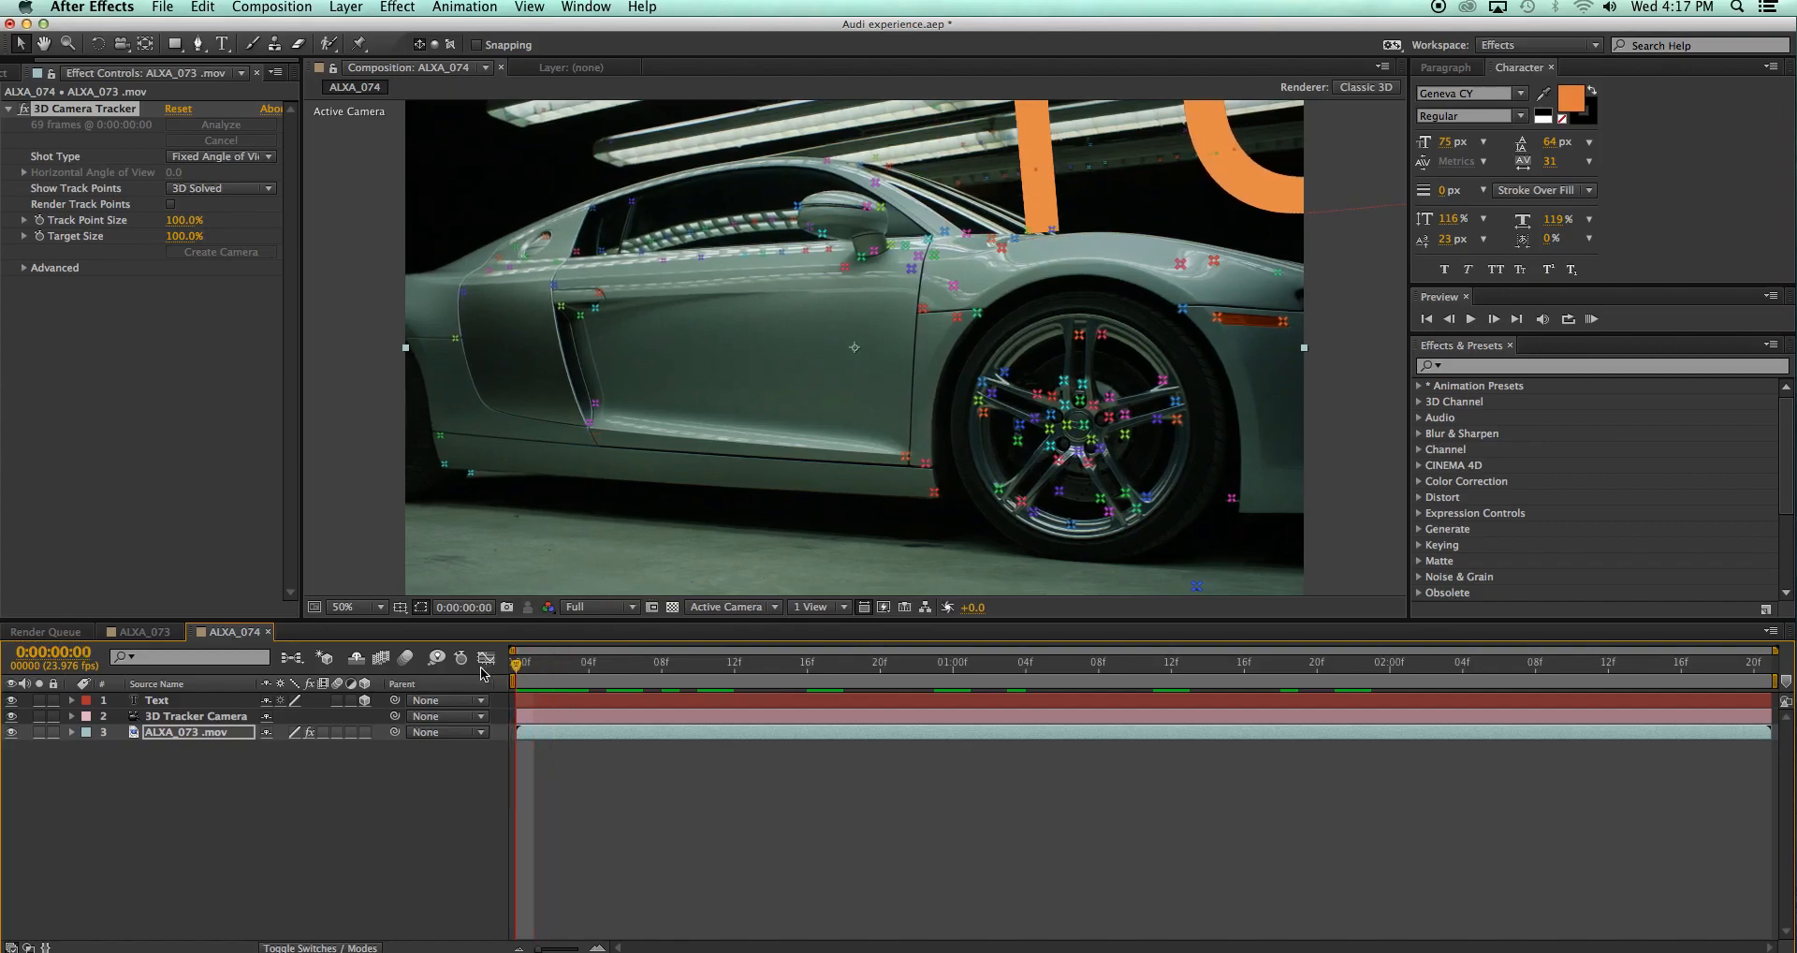
Move the Text layer to an X position of 790.8 and push it back in depth to Z 5004.6
click(168, 702)
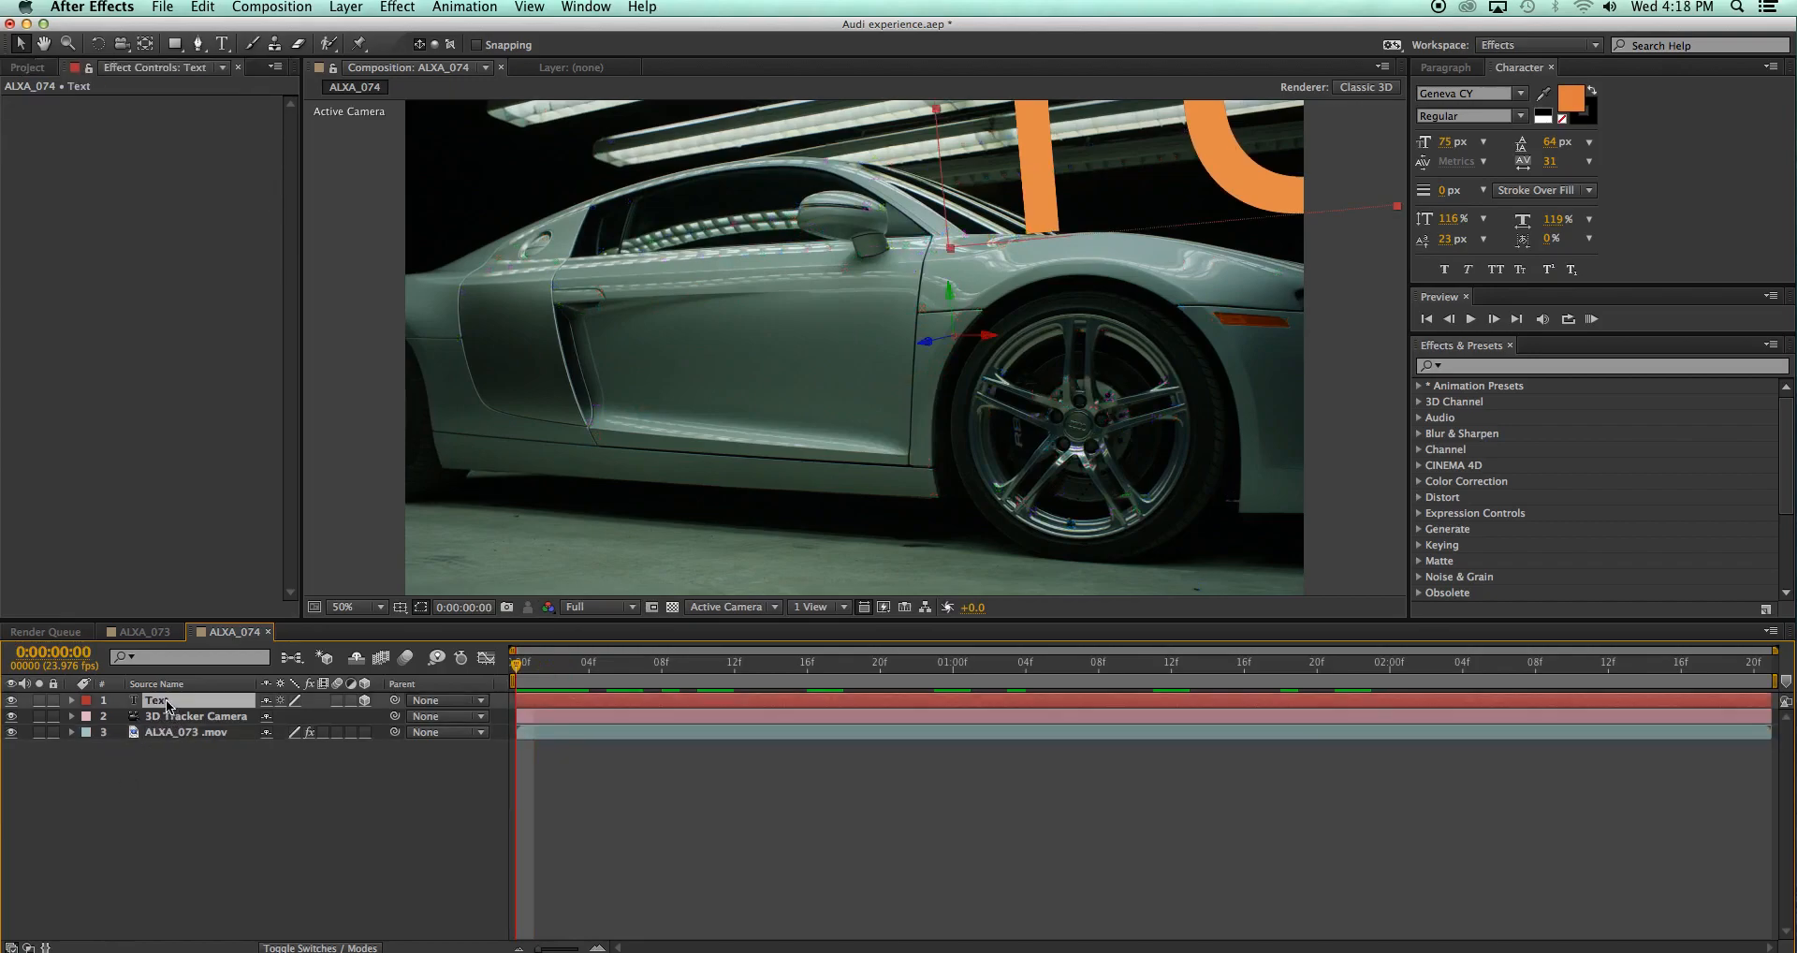
key(p)
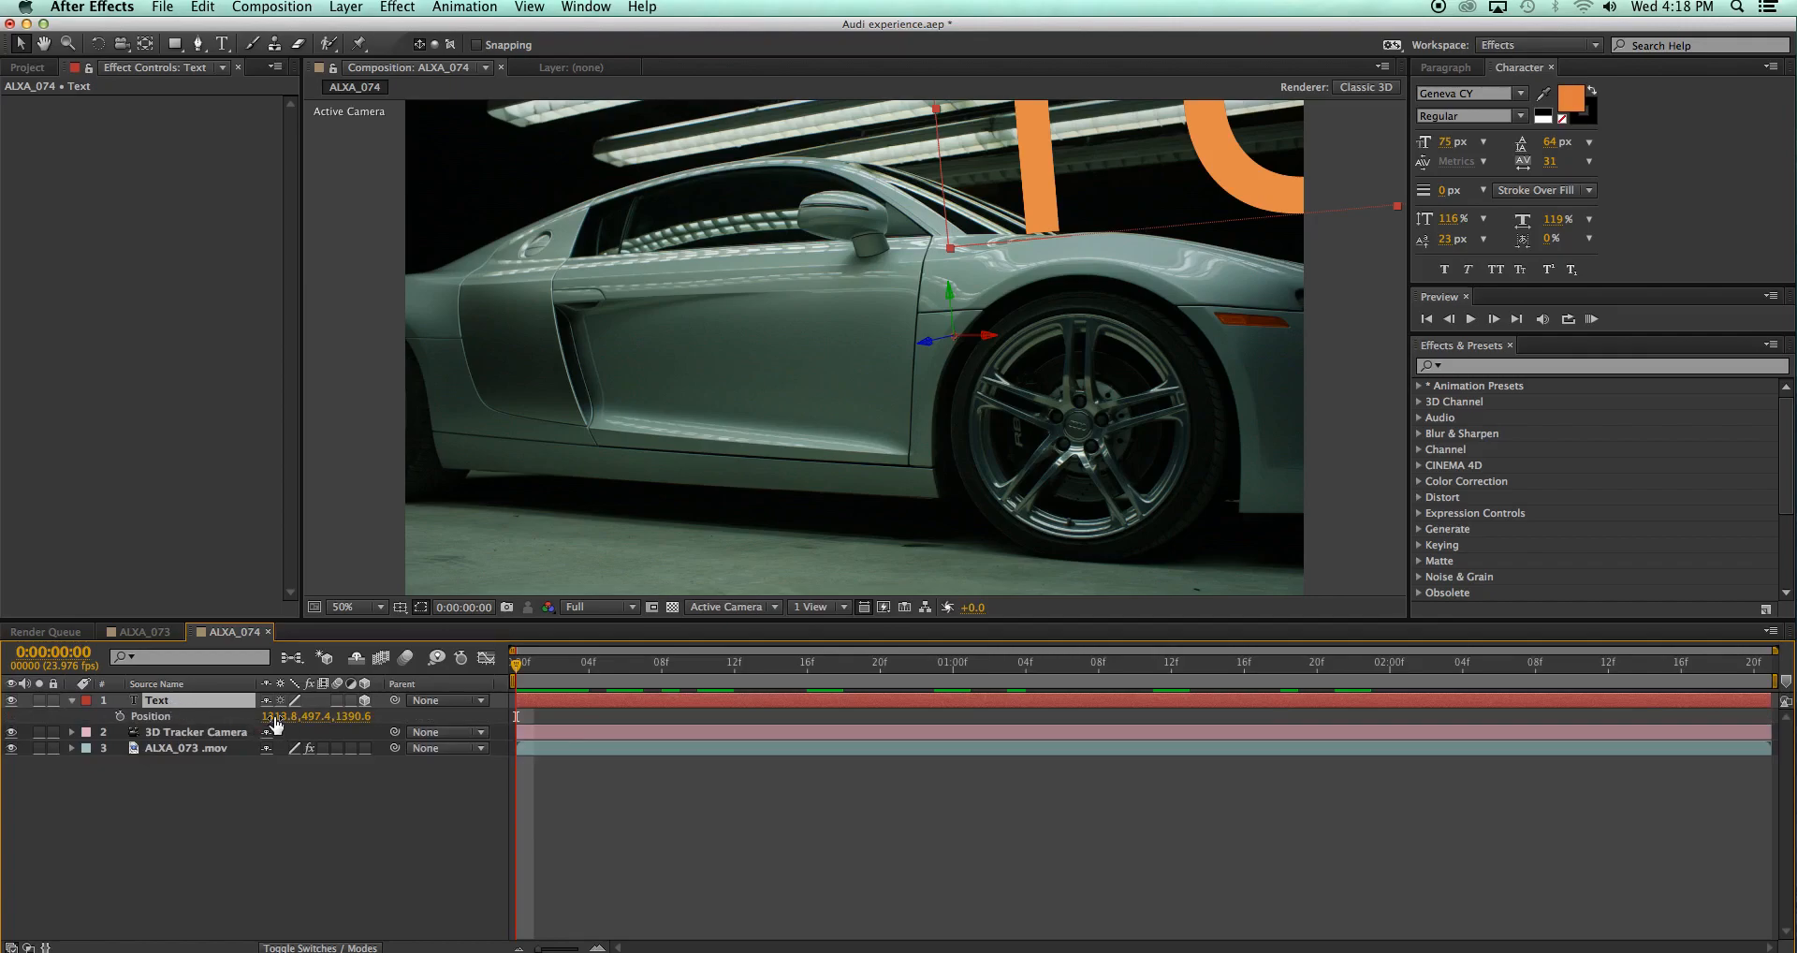
drag(276, 723, 3, 771)
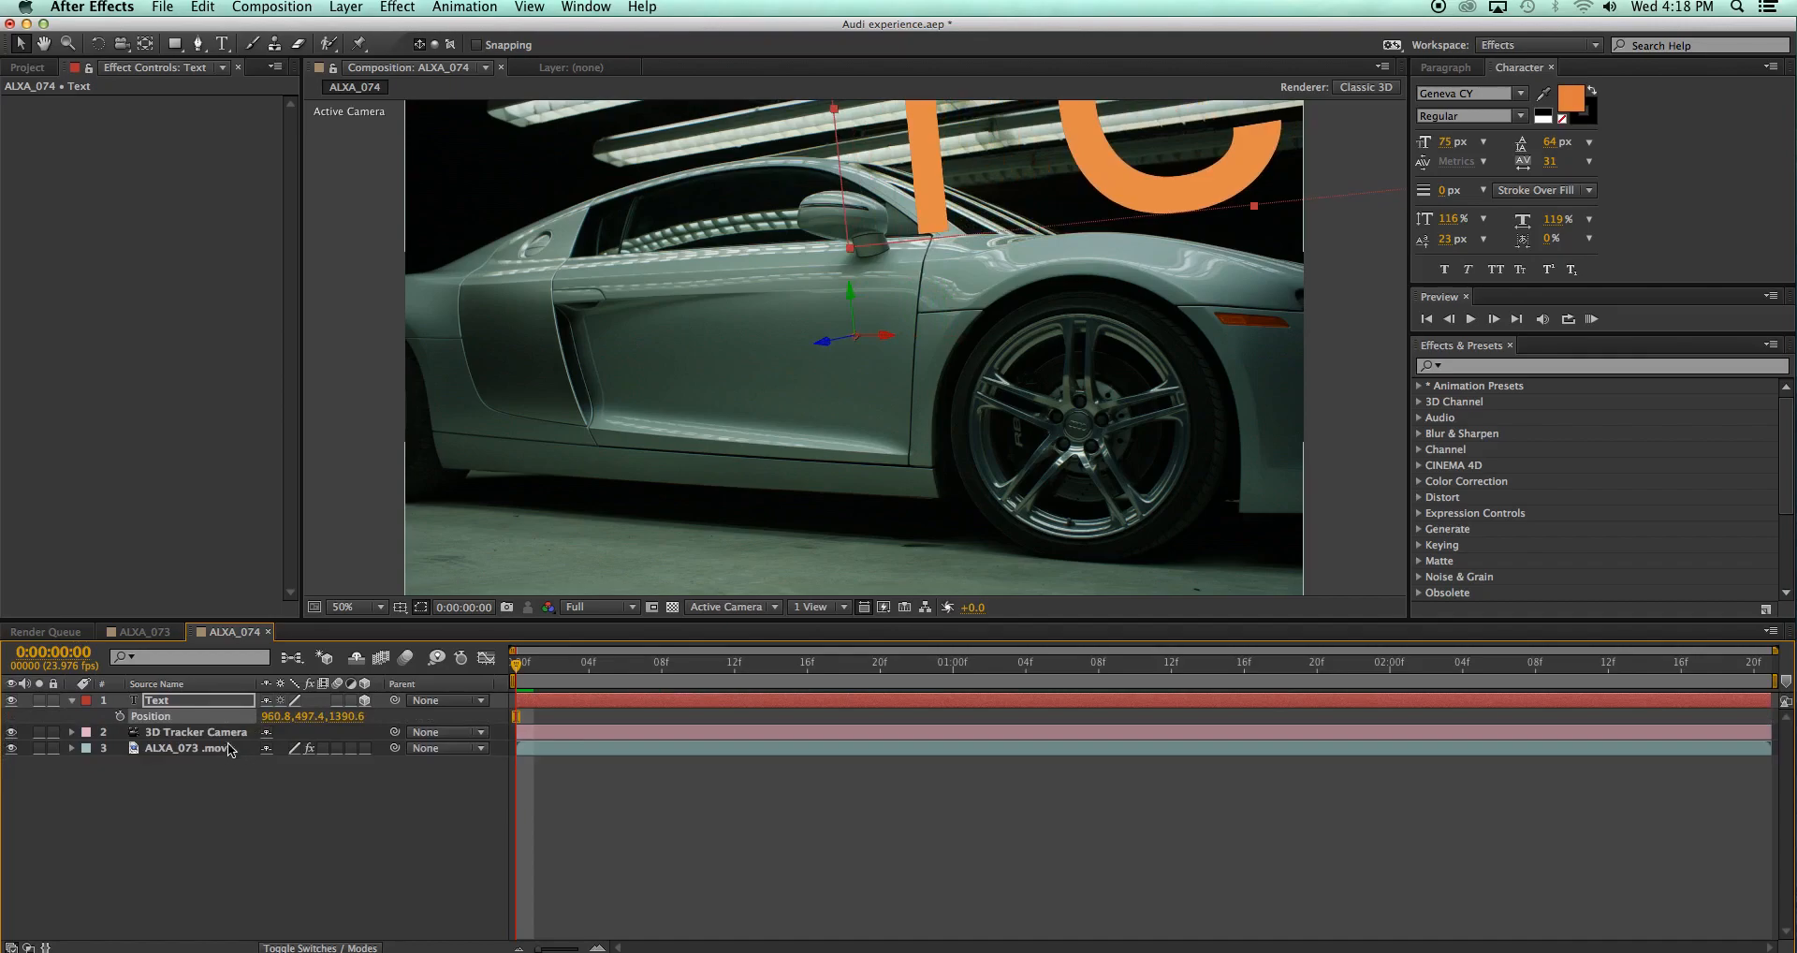
drag(271, 717, 111, 719)
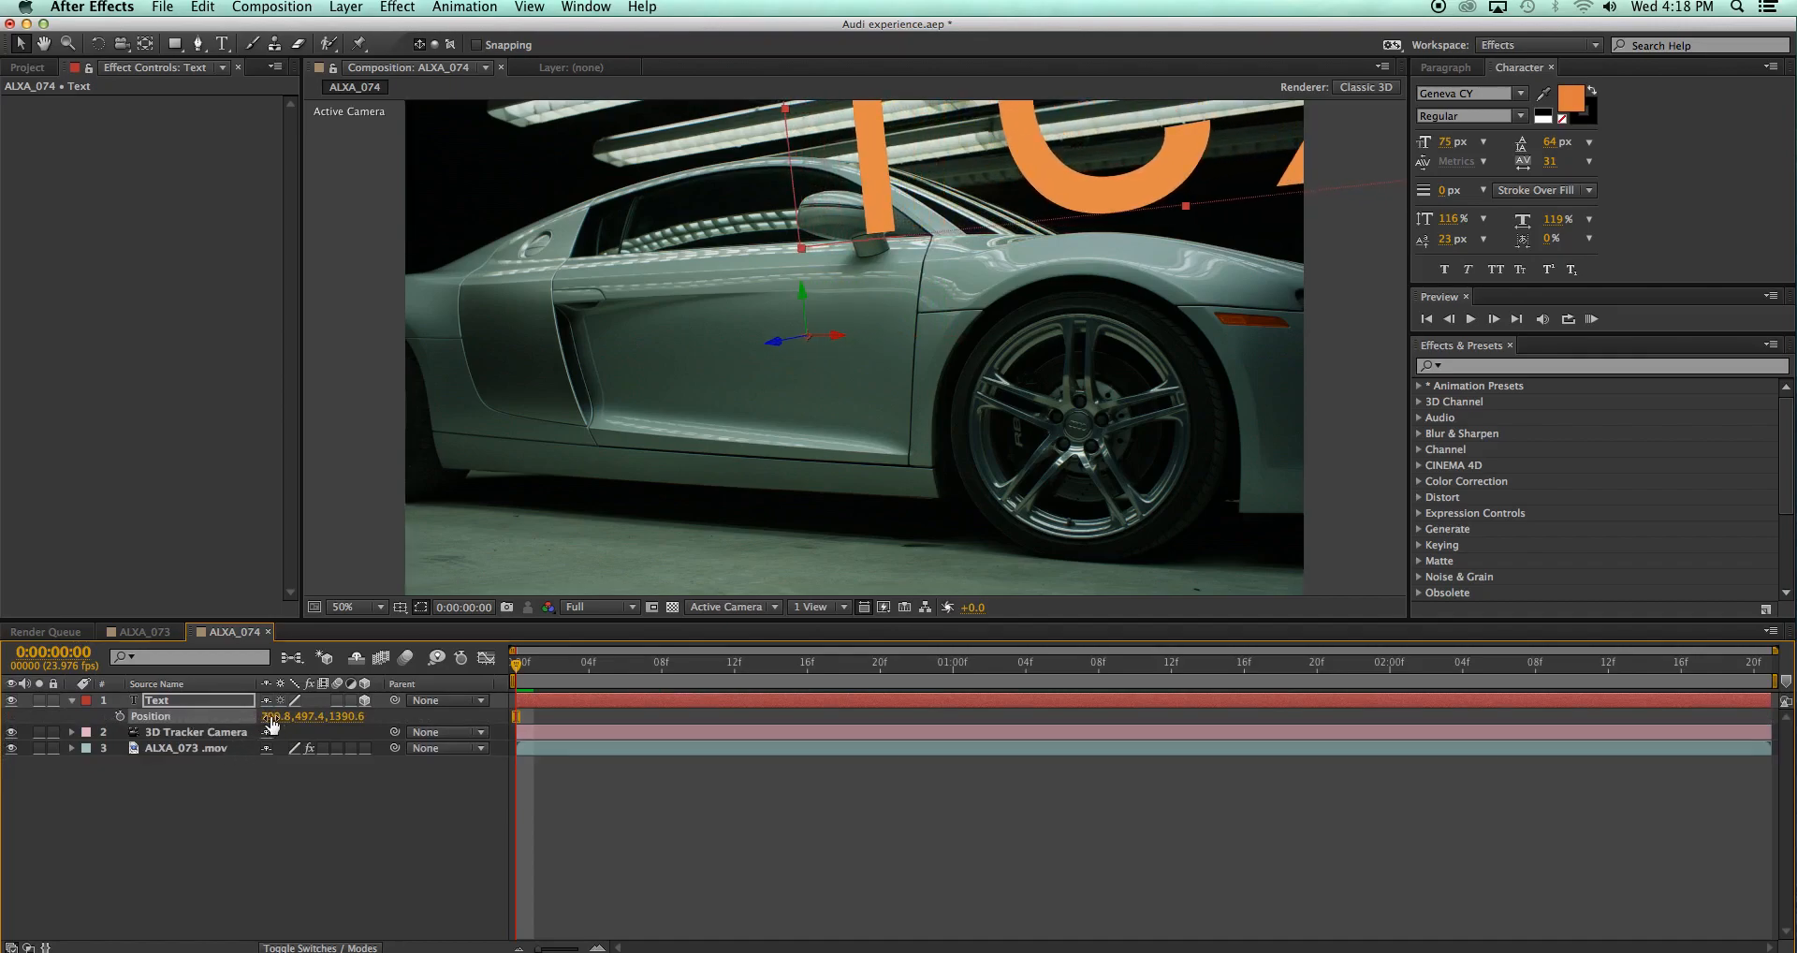
drag(342, 722, 1302, 718)
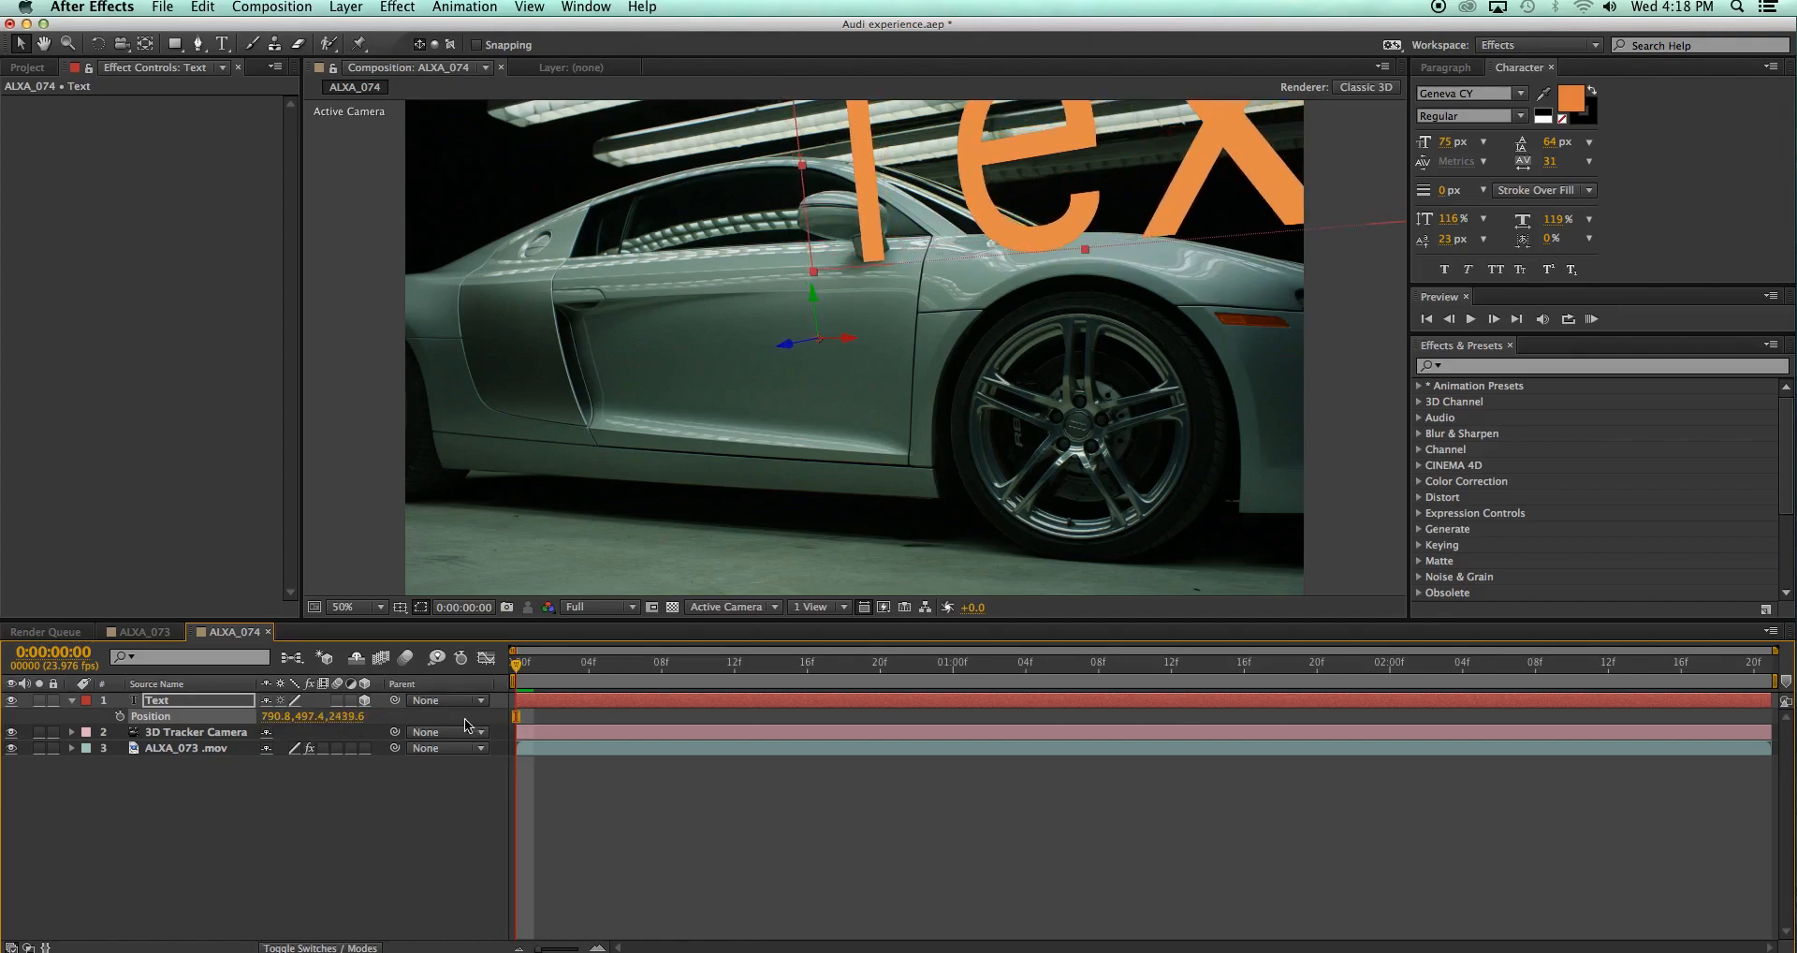
drag(363, 717, 1091, 746)
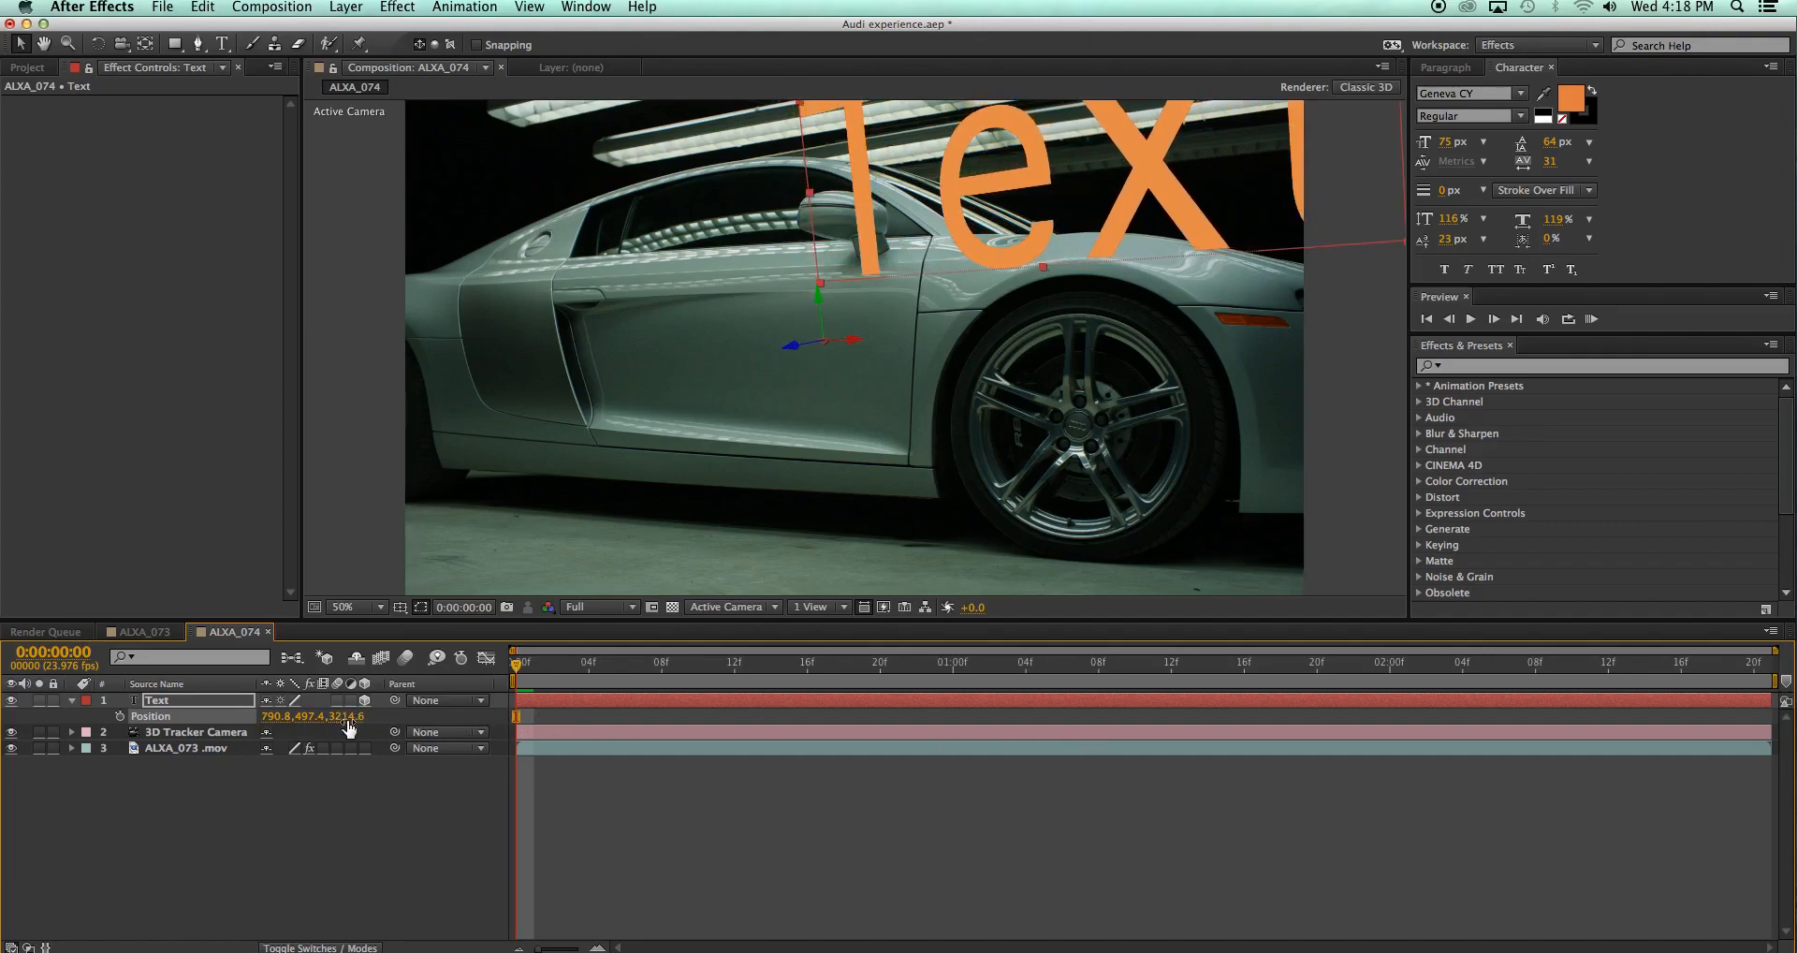
drag(348, 717, 511, 741)
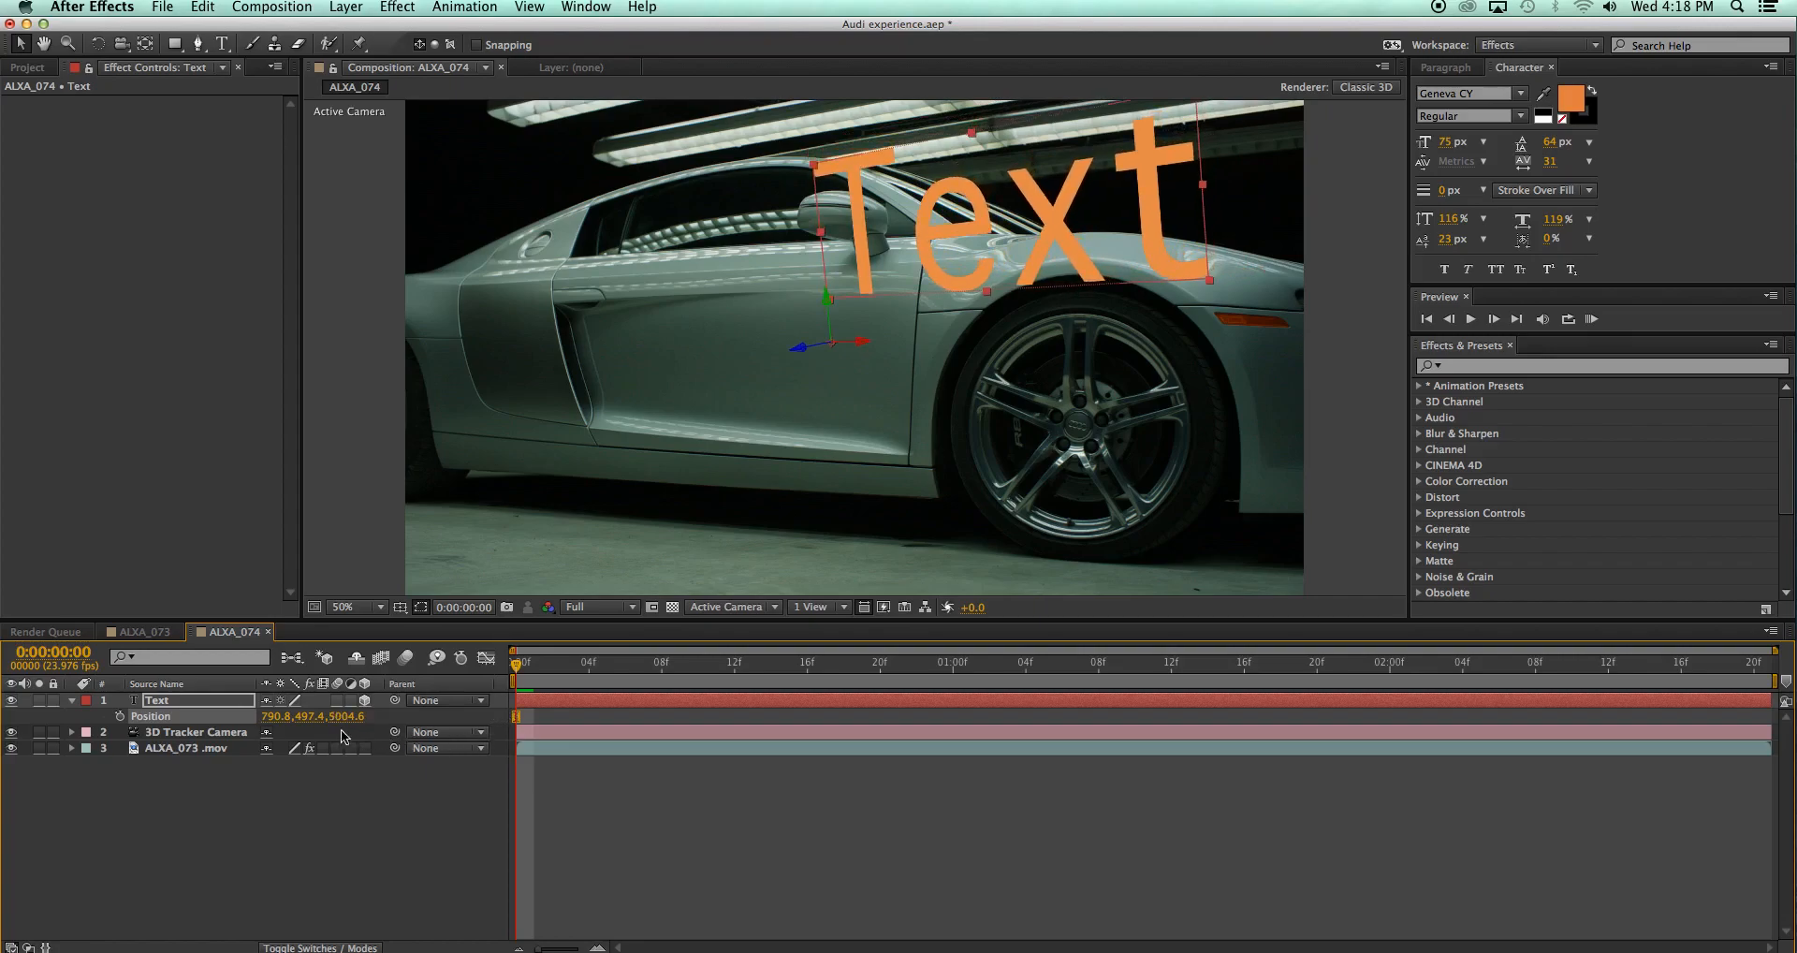
Place the Text layer on the car door with Y position 1357.4 and X position -859.2, and scrub to check the tracking
drag(379, 712, 398, 710)
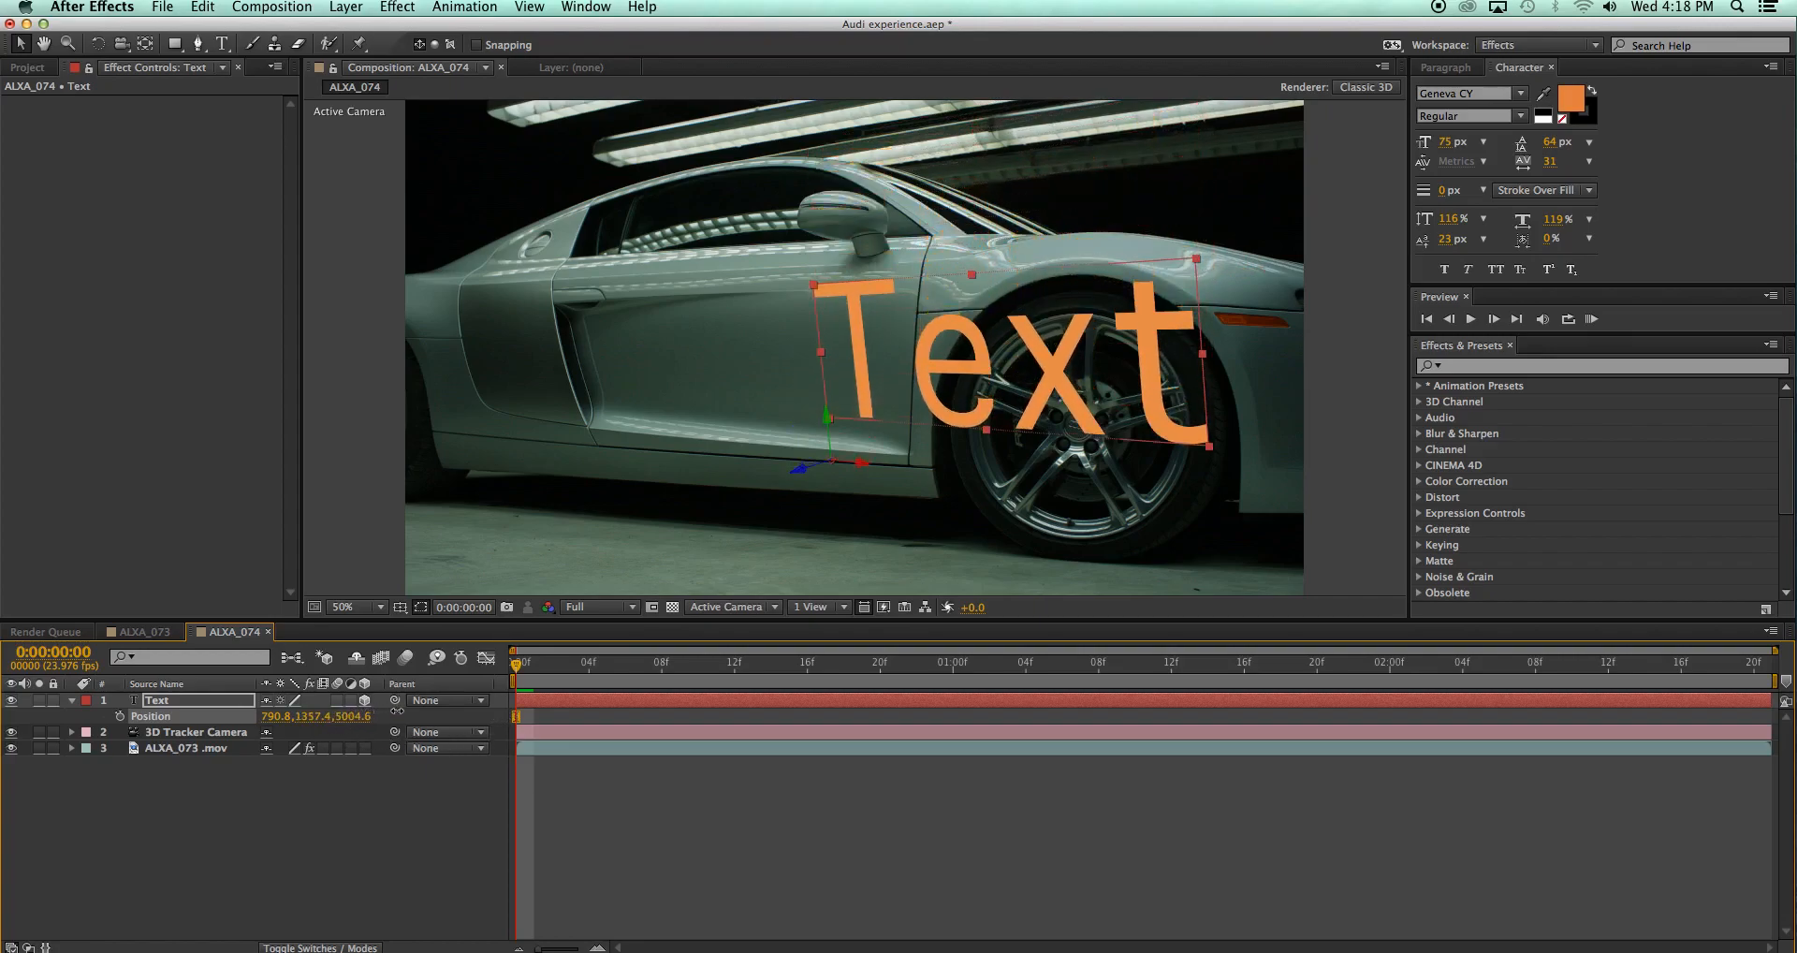
drag(276, 716, 117, 716)
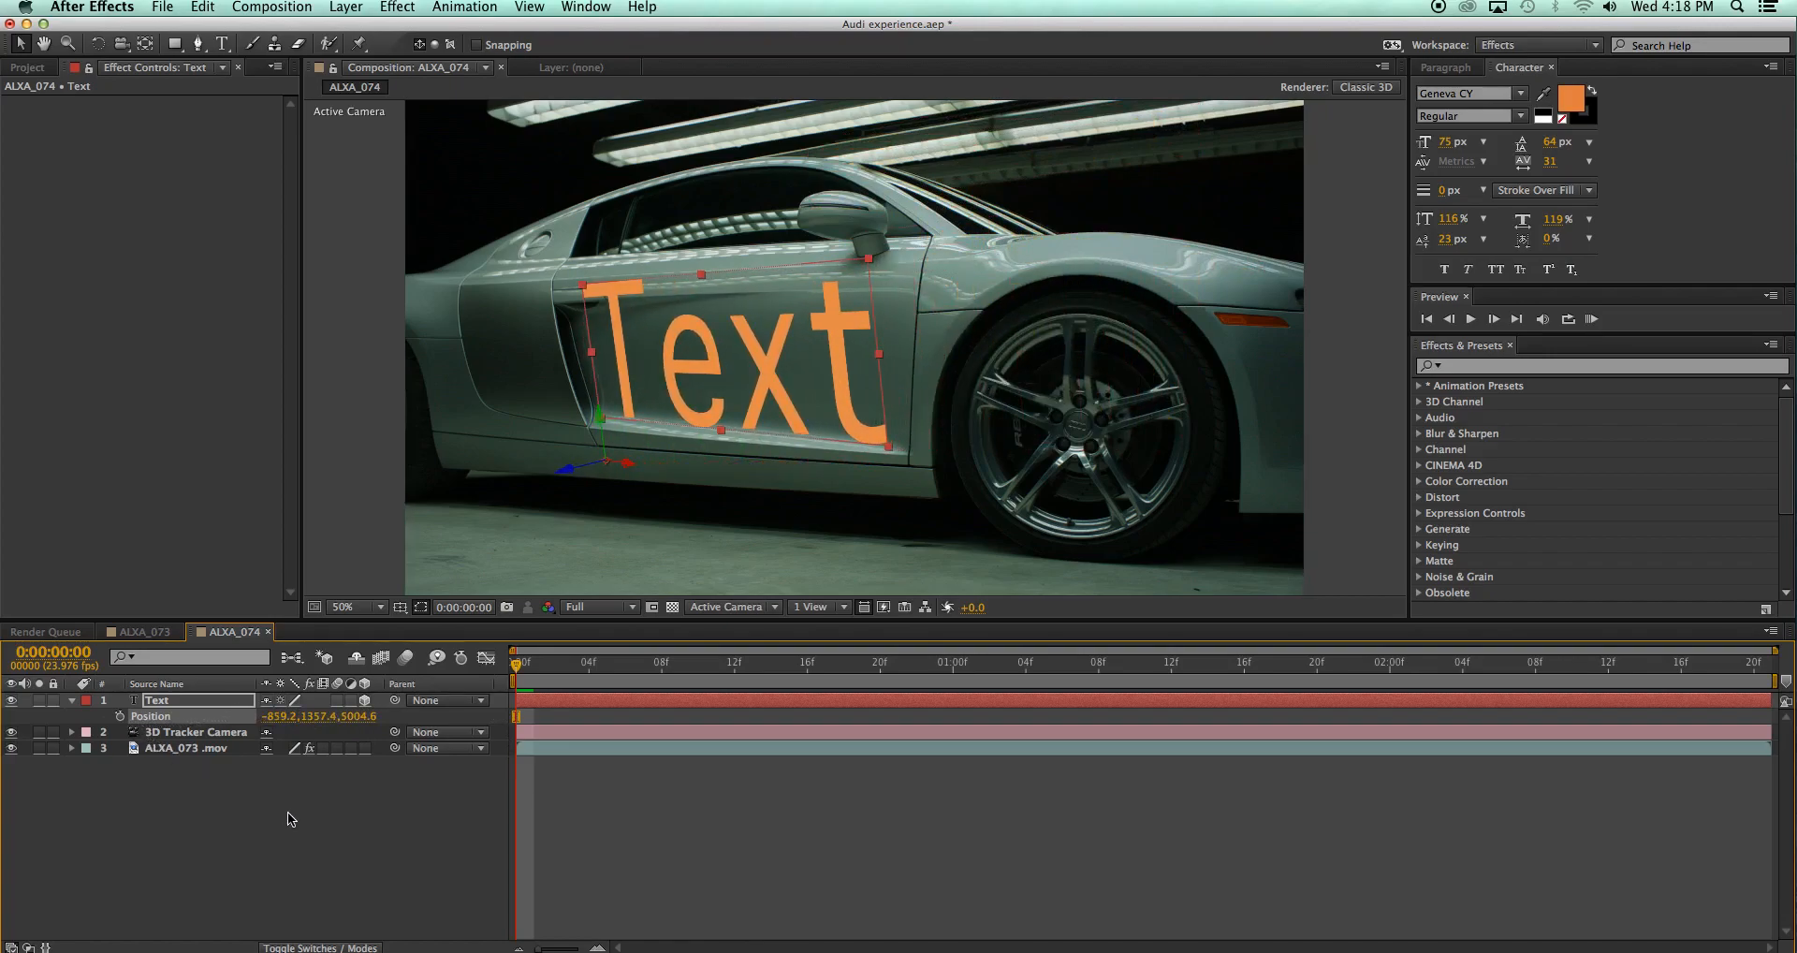
mouse_move(524, 667)
mouse_down()
mouse_move(1099, 694)
mouse_move(1109, 674)
mouse_move(1553, 678)
mouse_up()
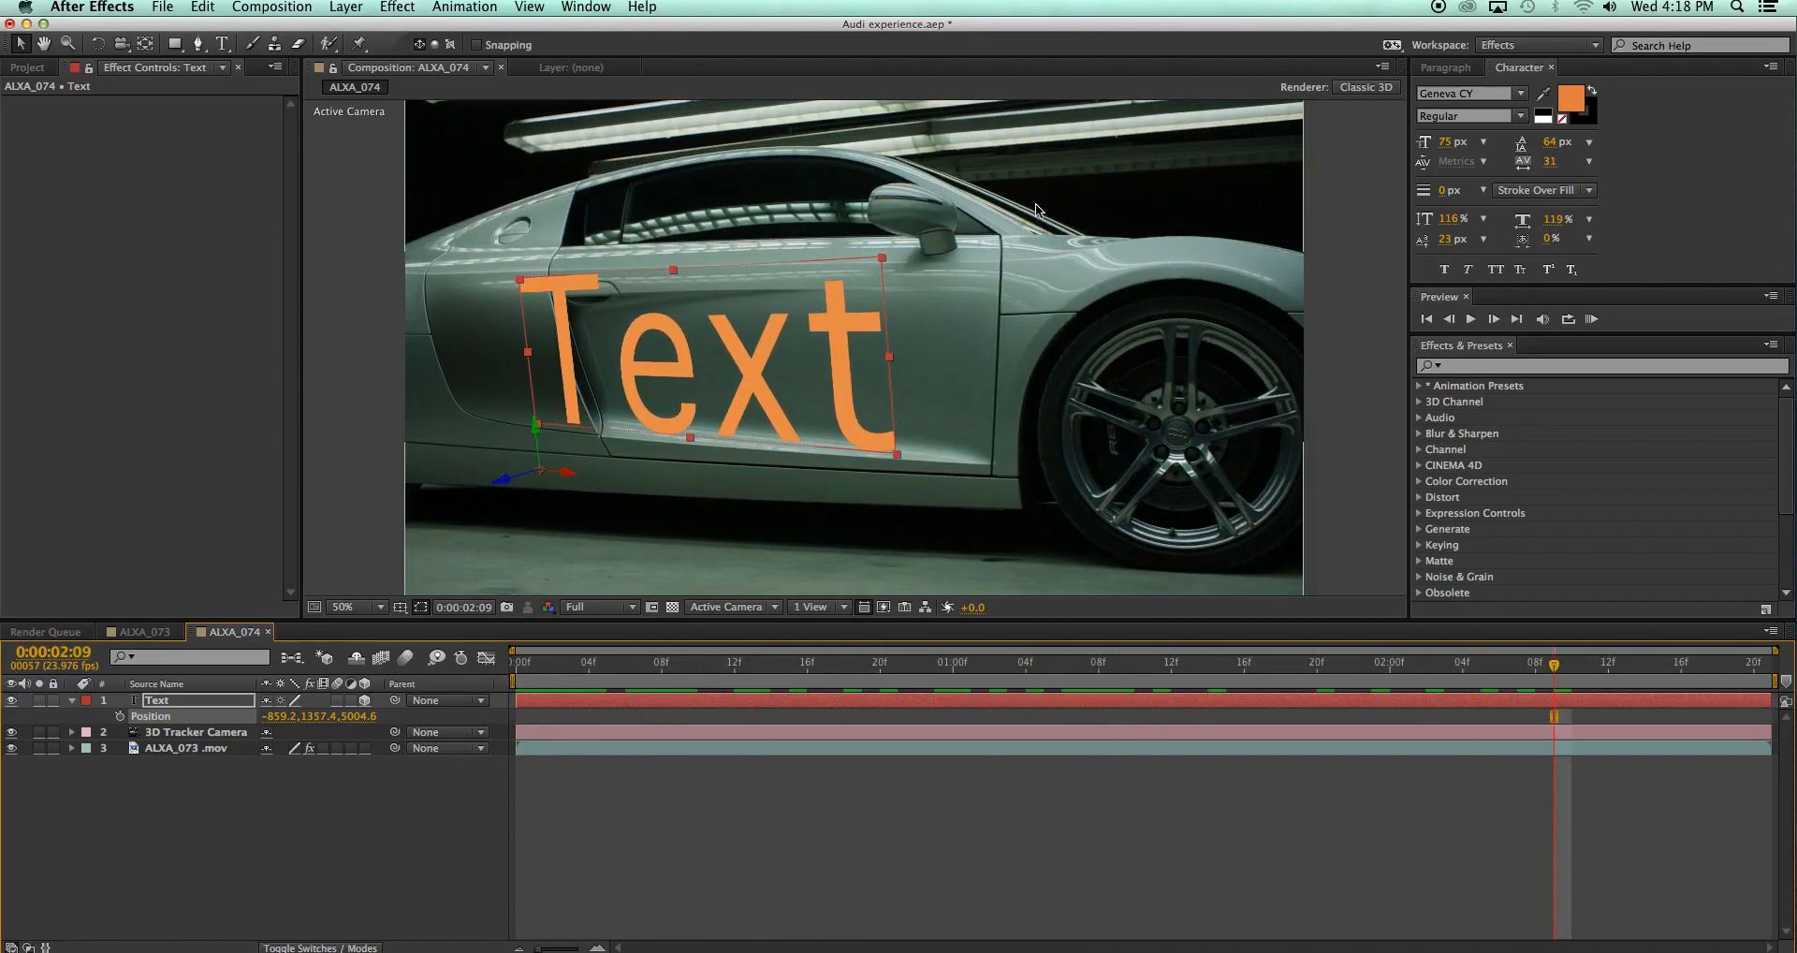
drag(1556, 667, 514, 666)
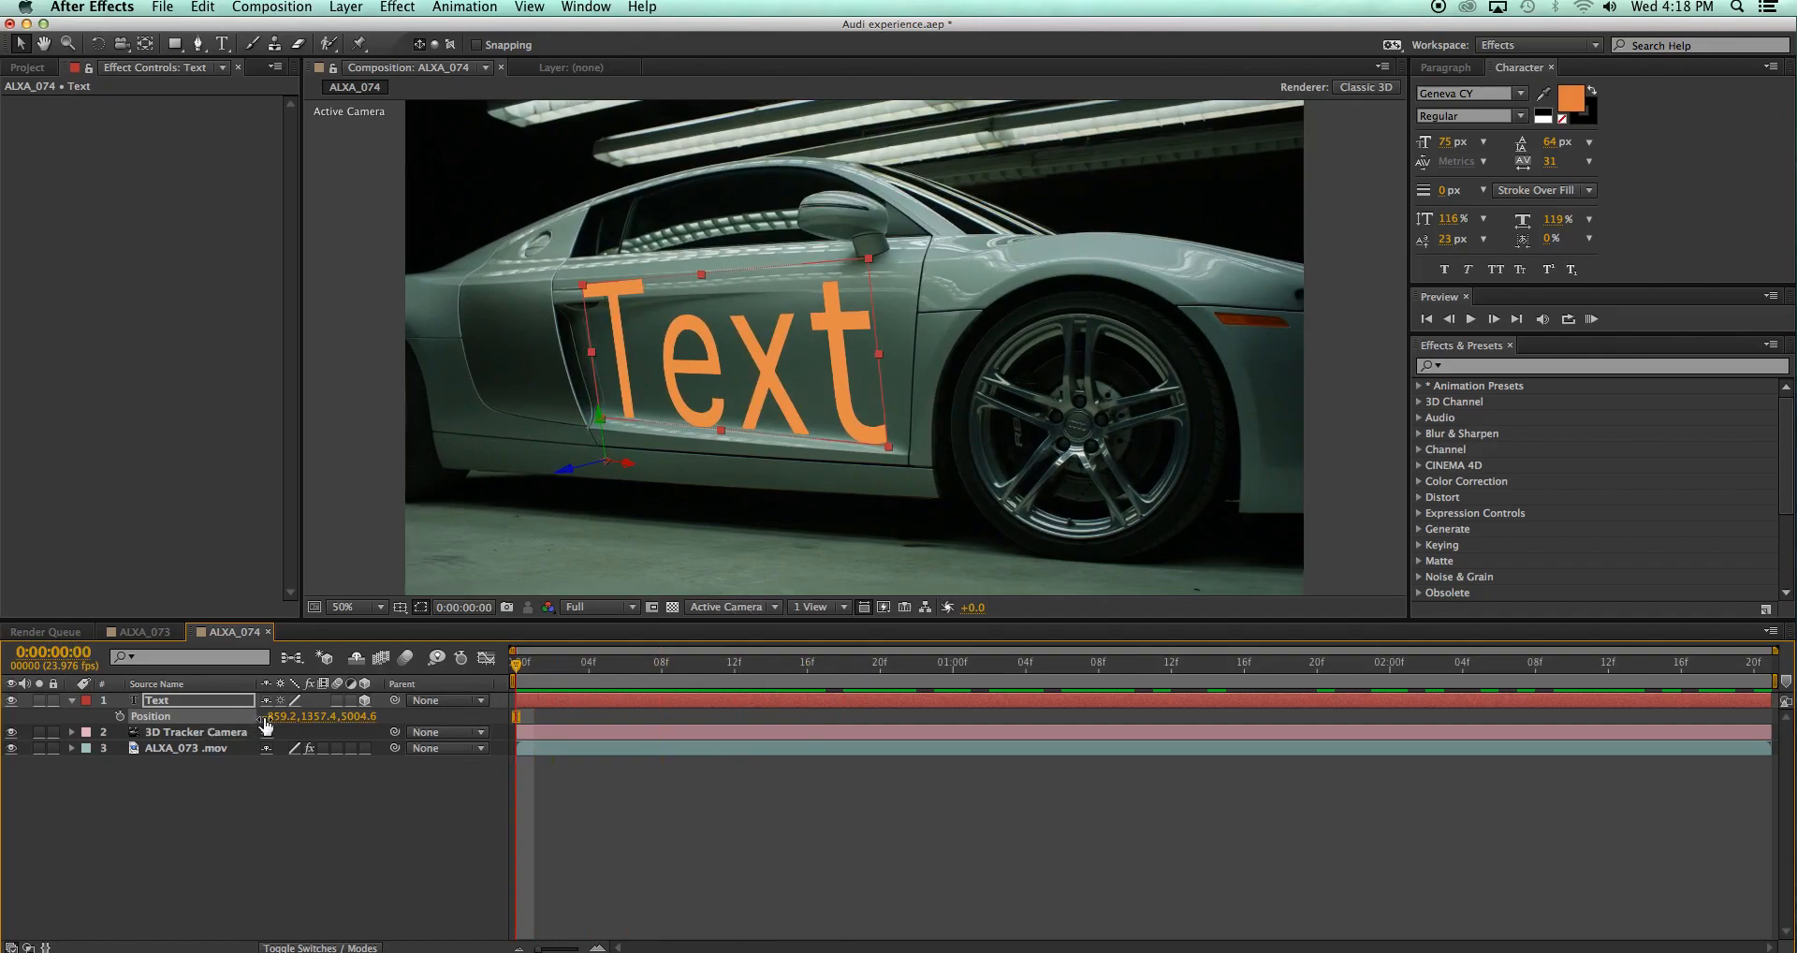
Replace the placeholder wording of the Text layer with "Audi"
click(185, 700)
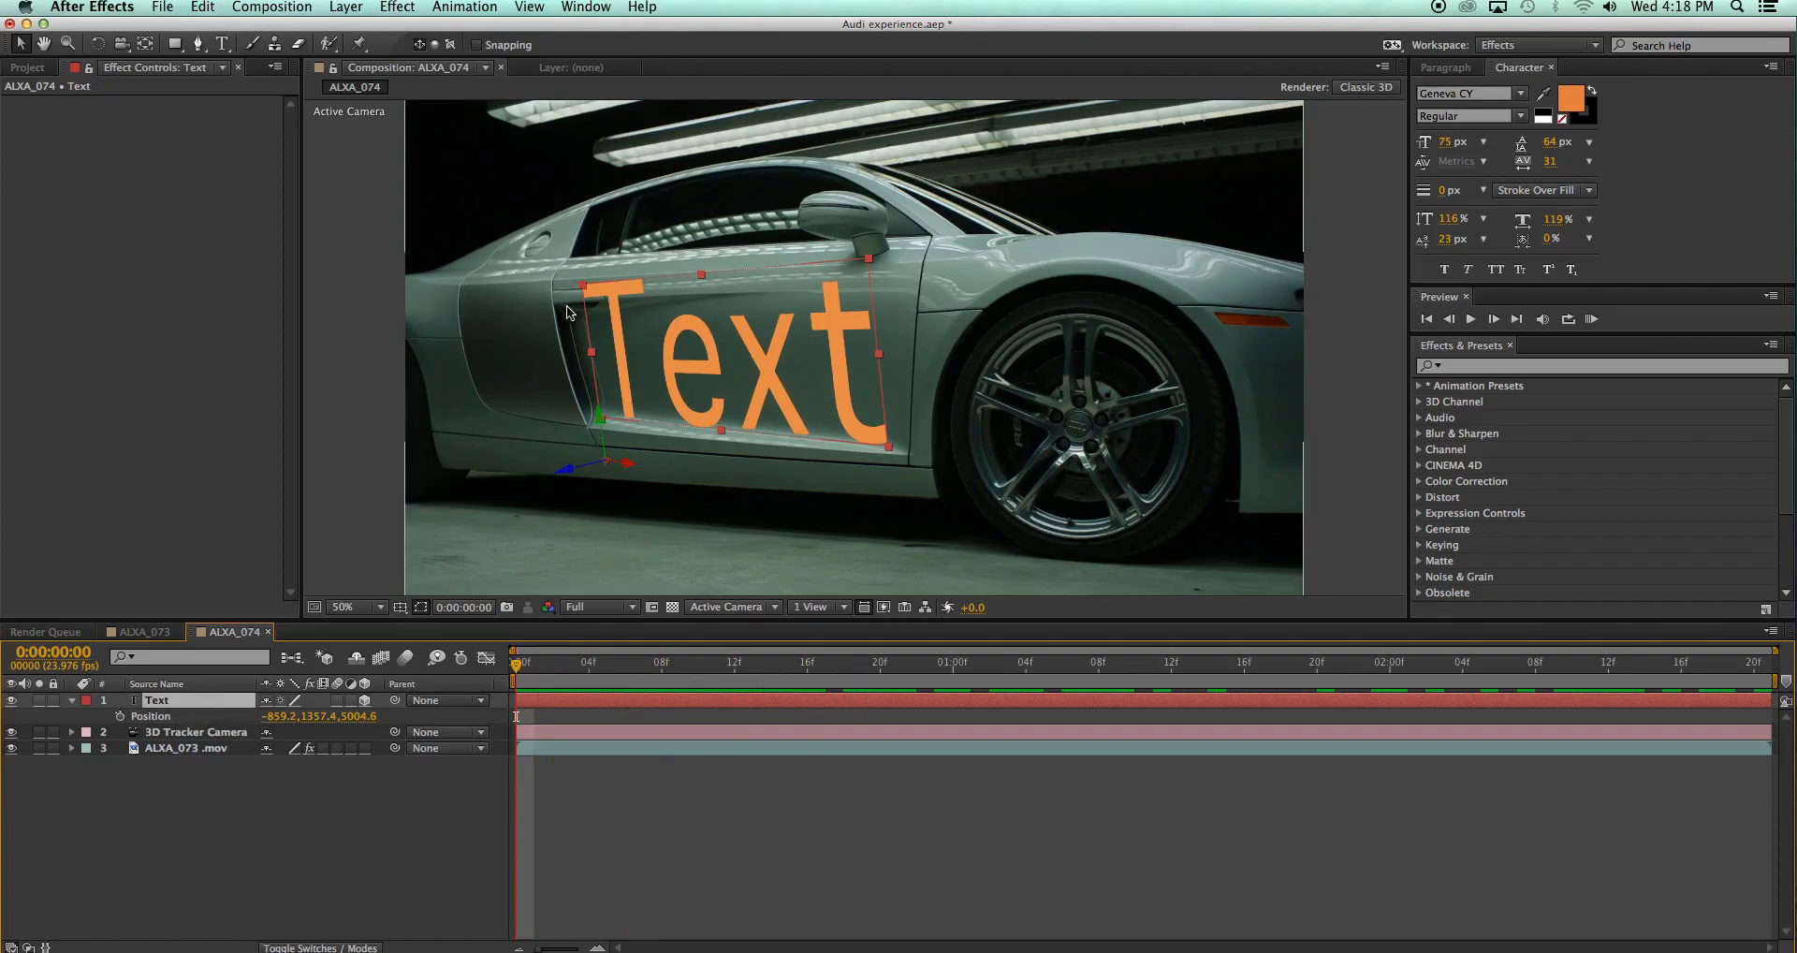
click(222, 43)
drag(592, 325, 941, 374)
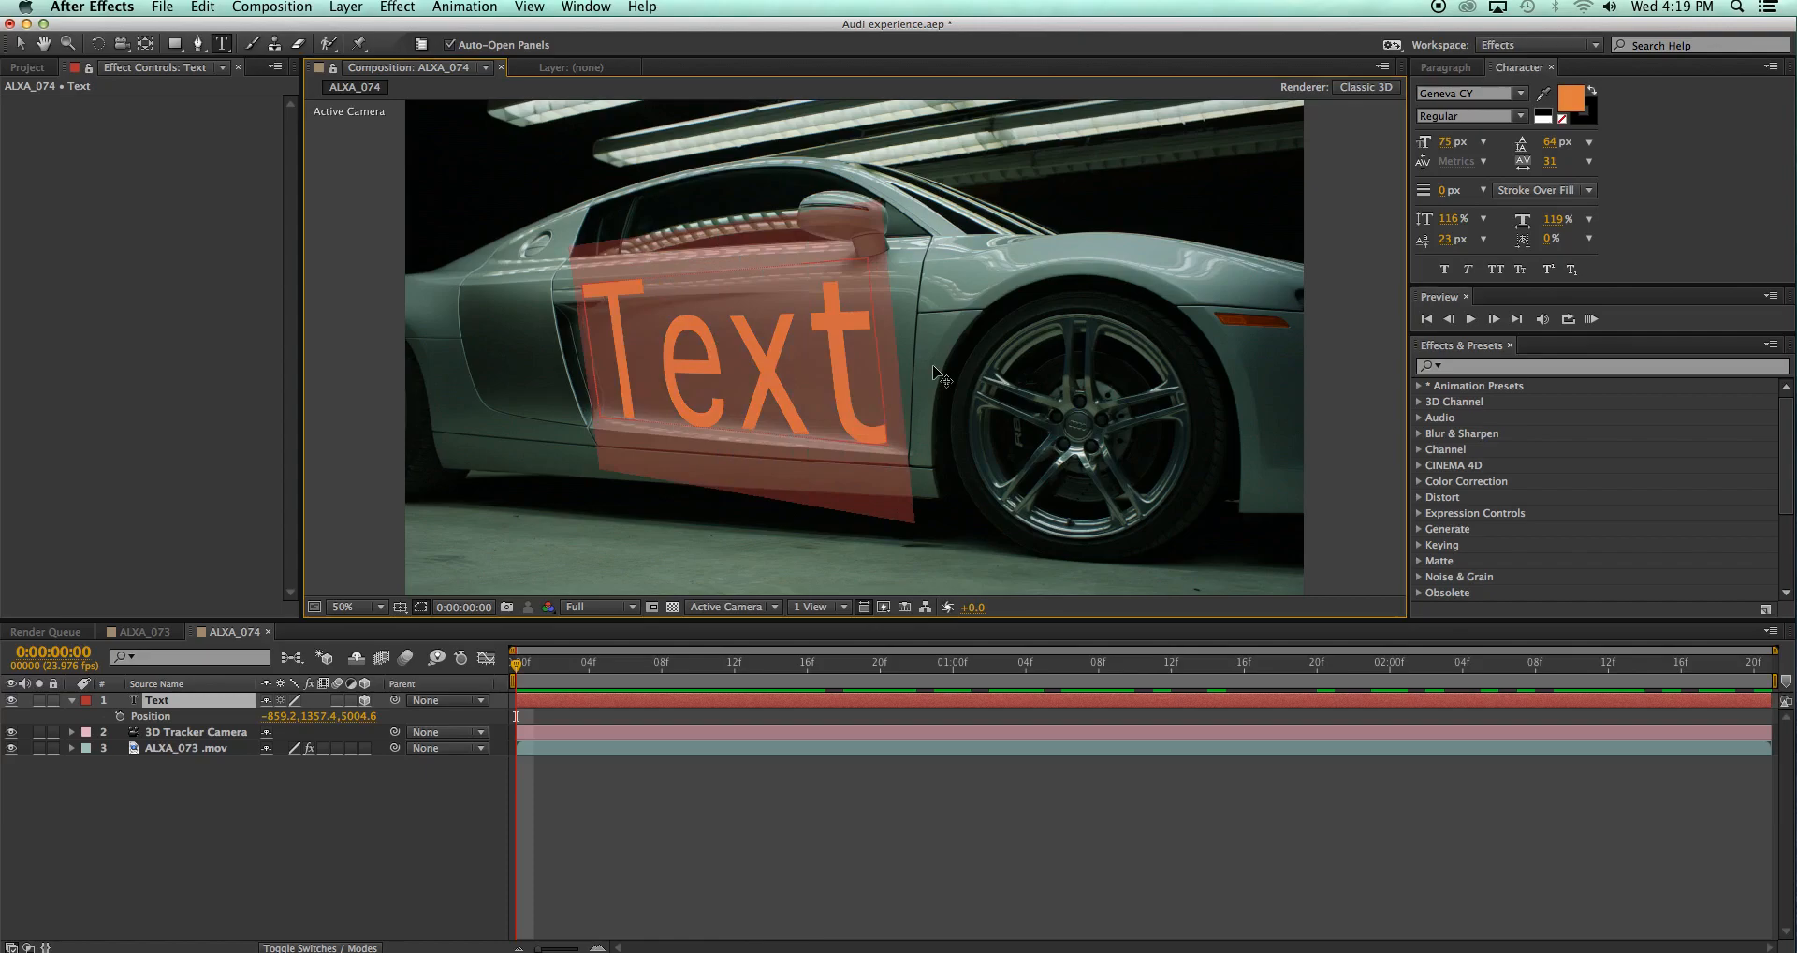
text(Audi)
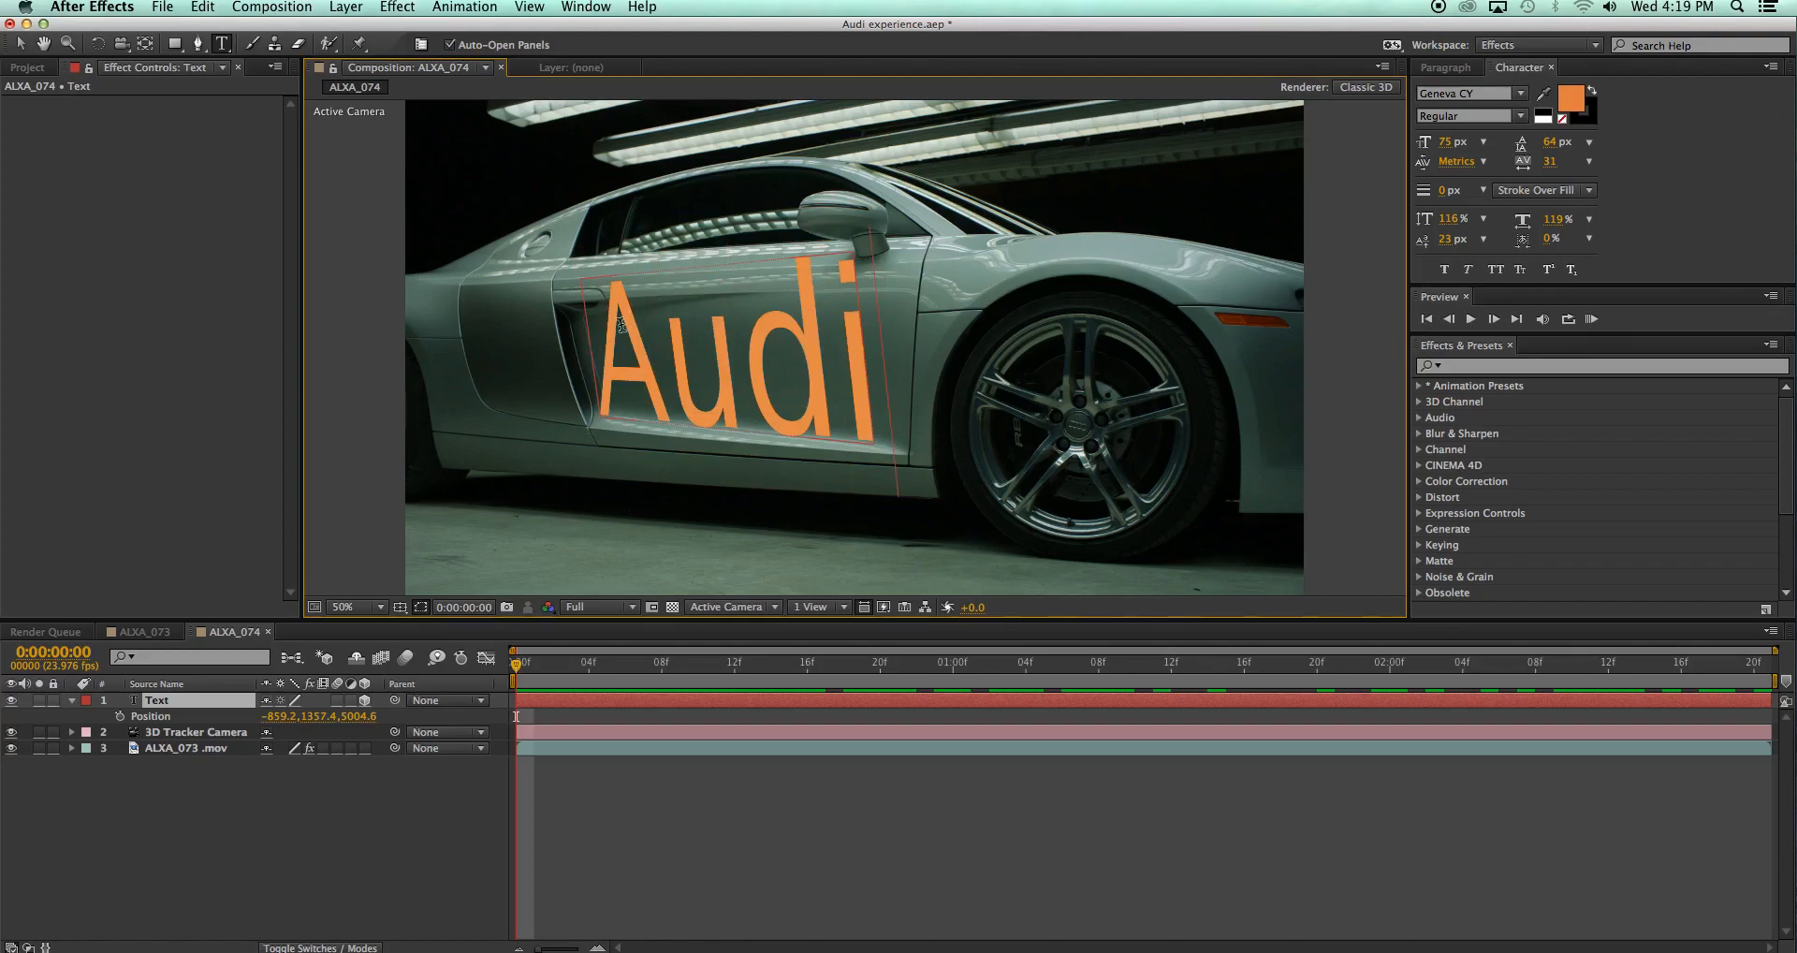
Select the whole word Audi on the car door and change its font to Khmer MN
drag(602, 335, 894, 351)
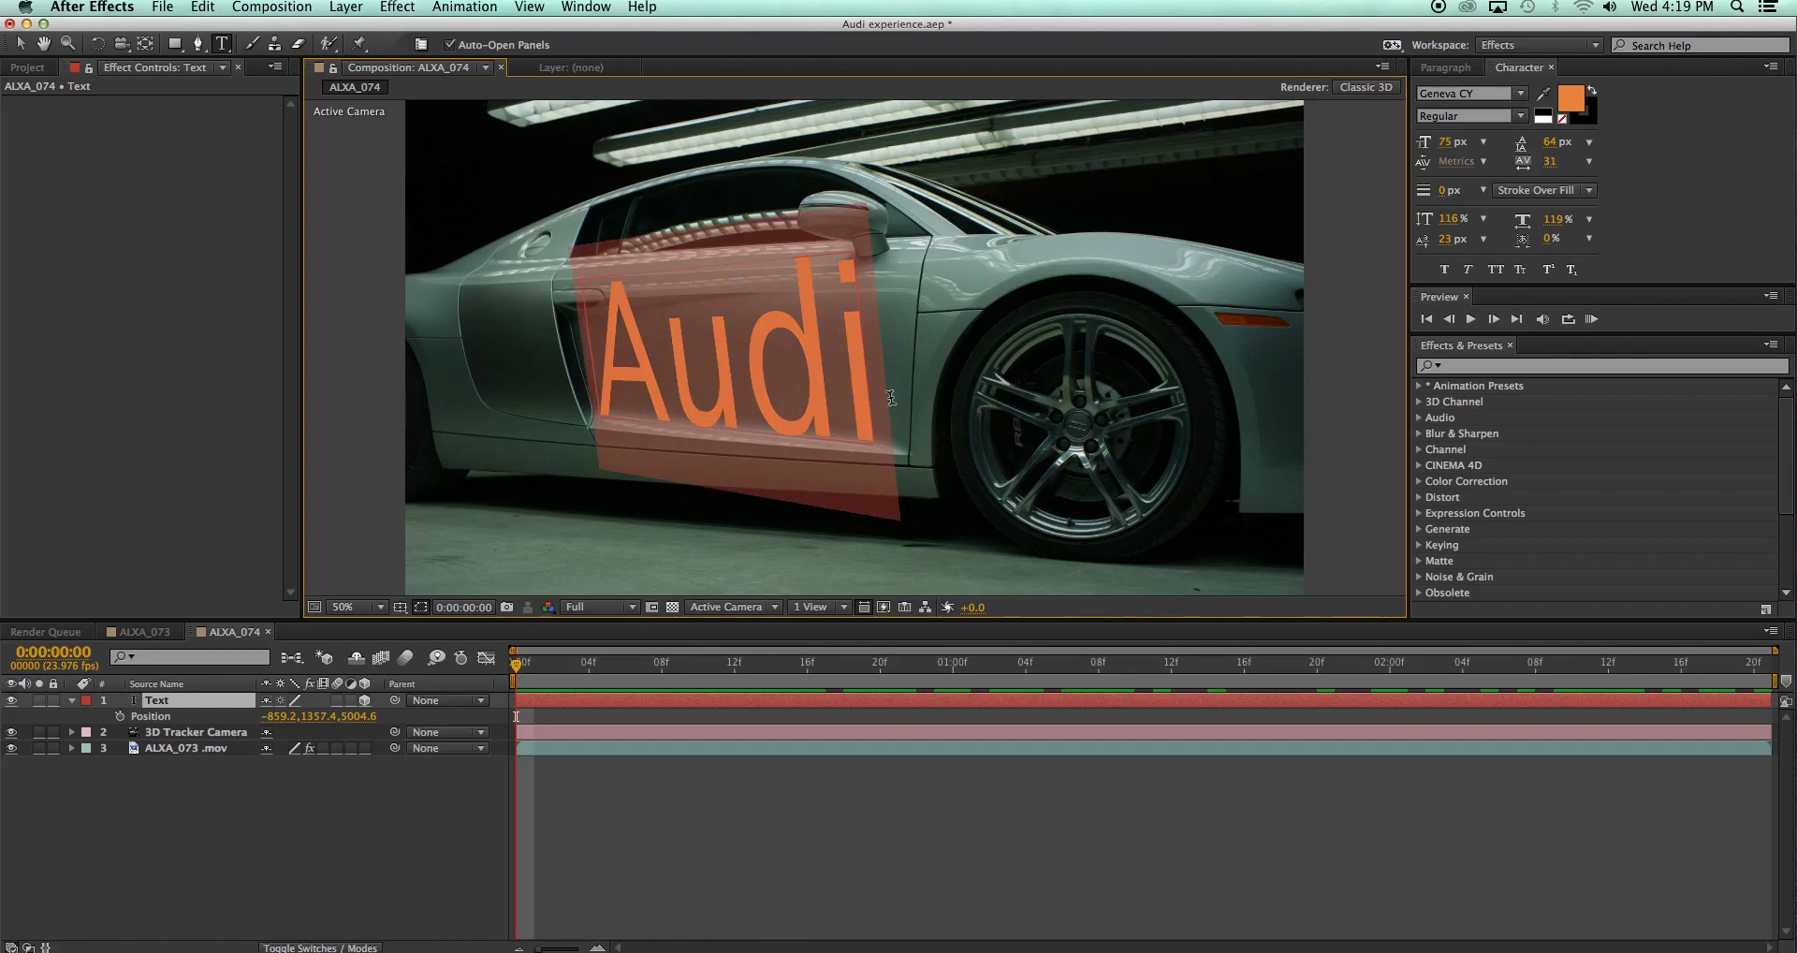
scroll(769, 452, down, 5)
scroll(768, 451, up, 5)
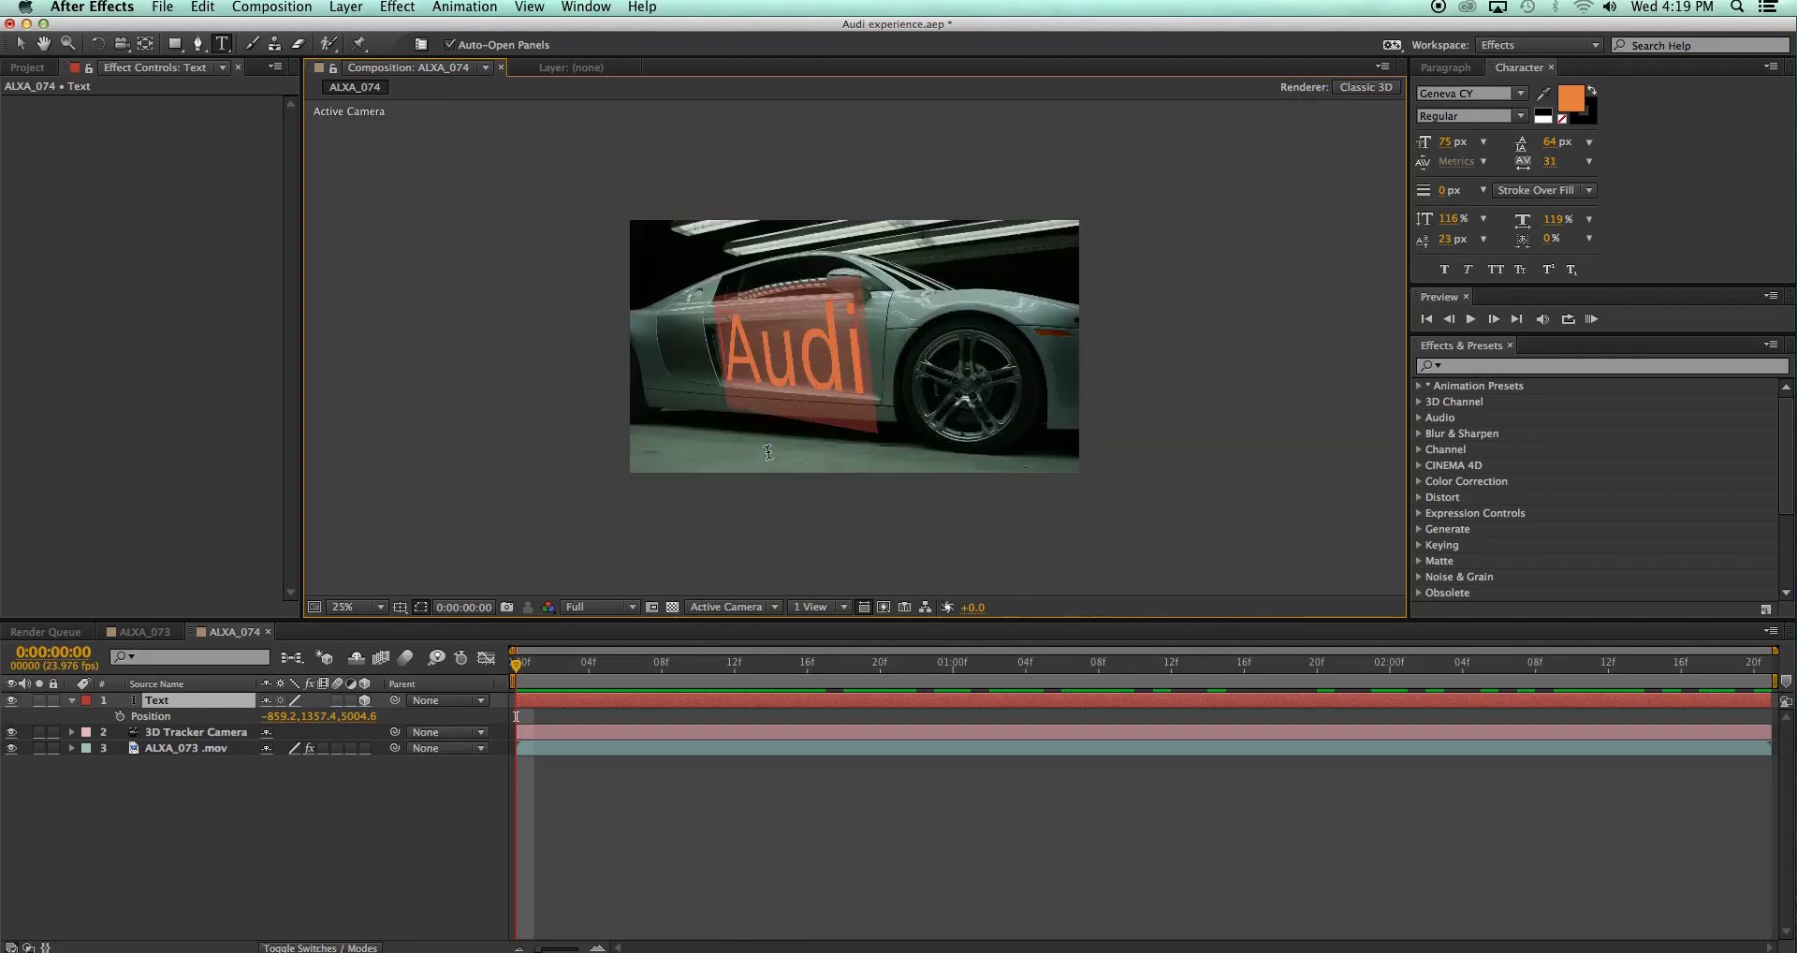
click(1514, 98)
scroll(1483, 250, down, 4)
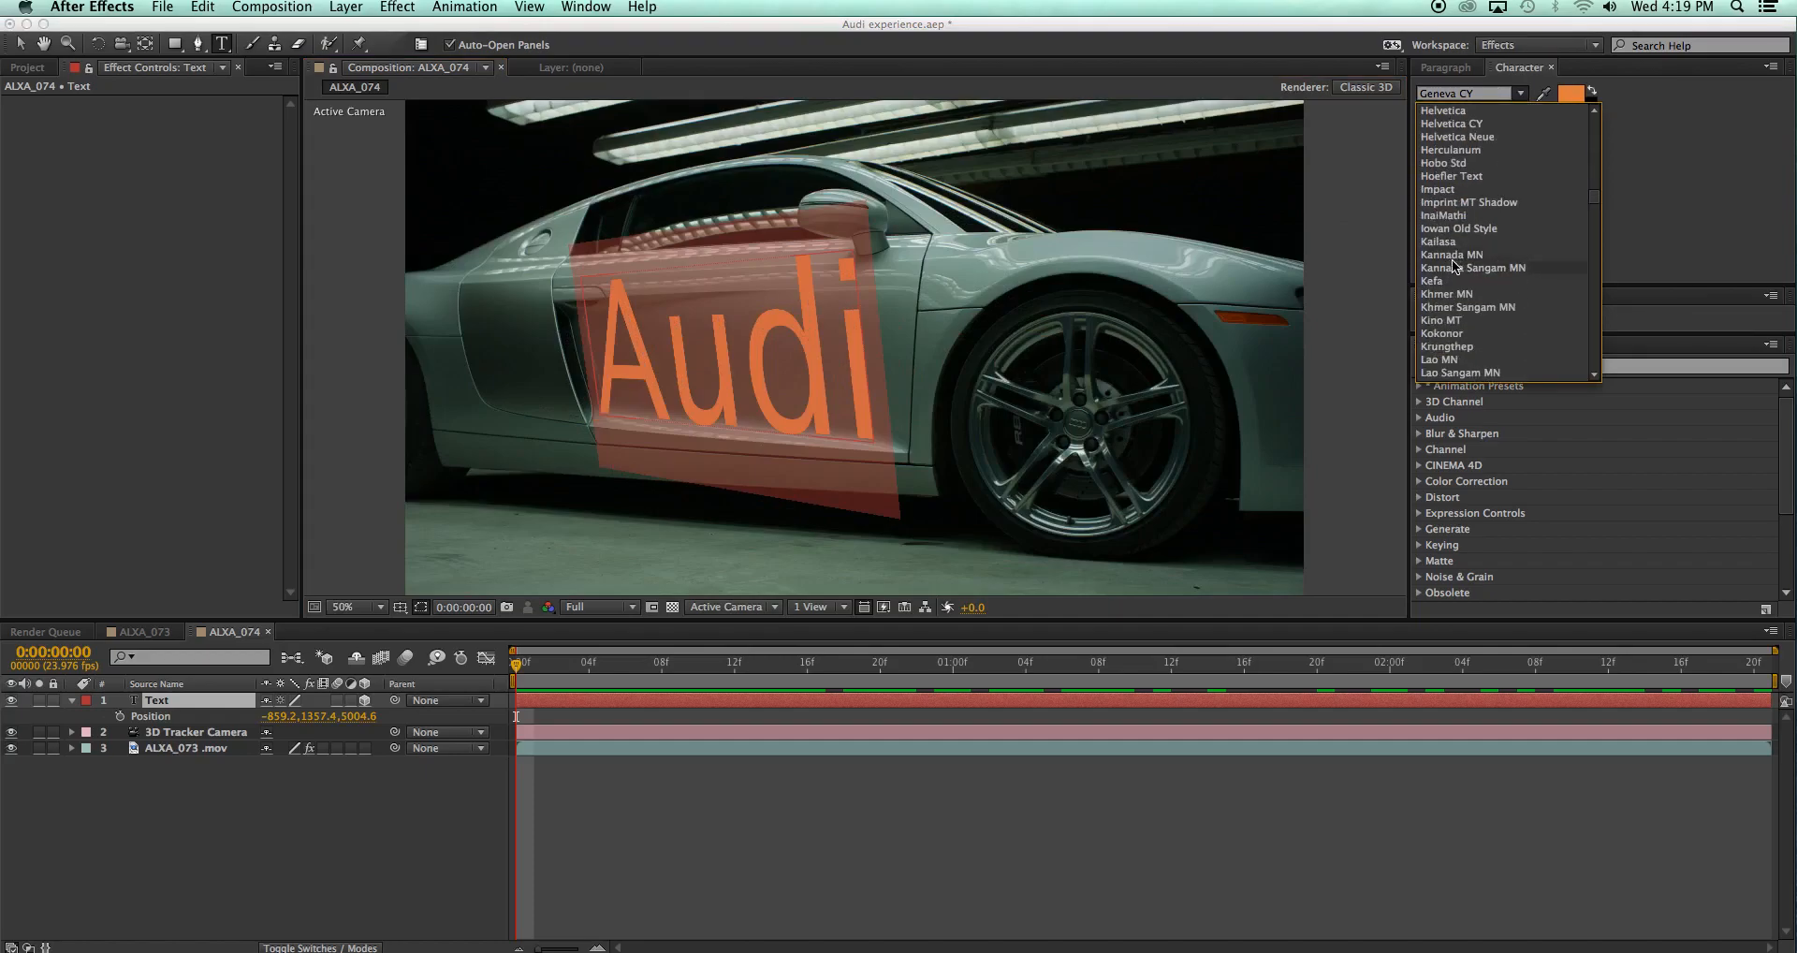
scroll(1449, 272, up, 2)
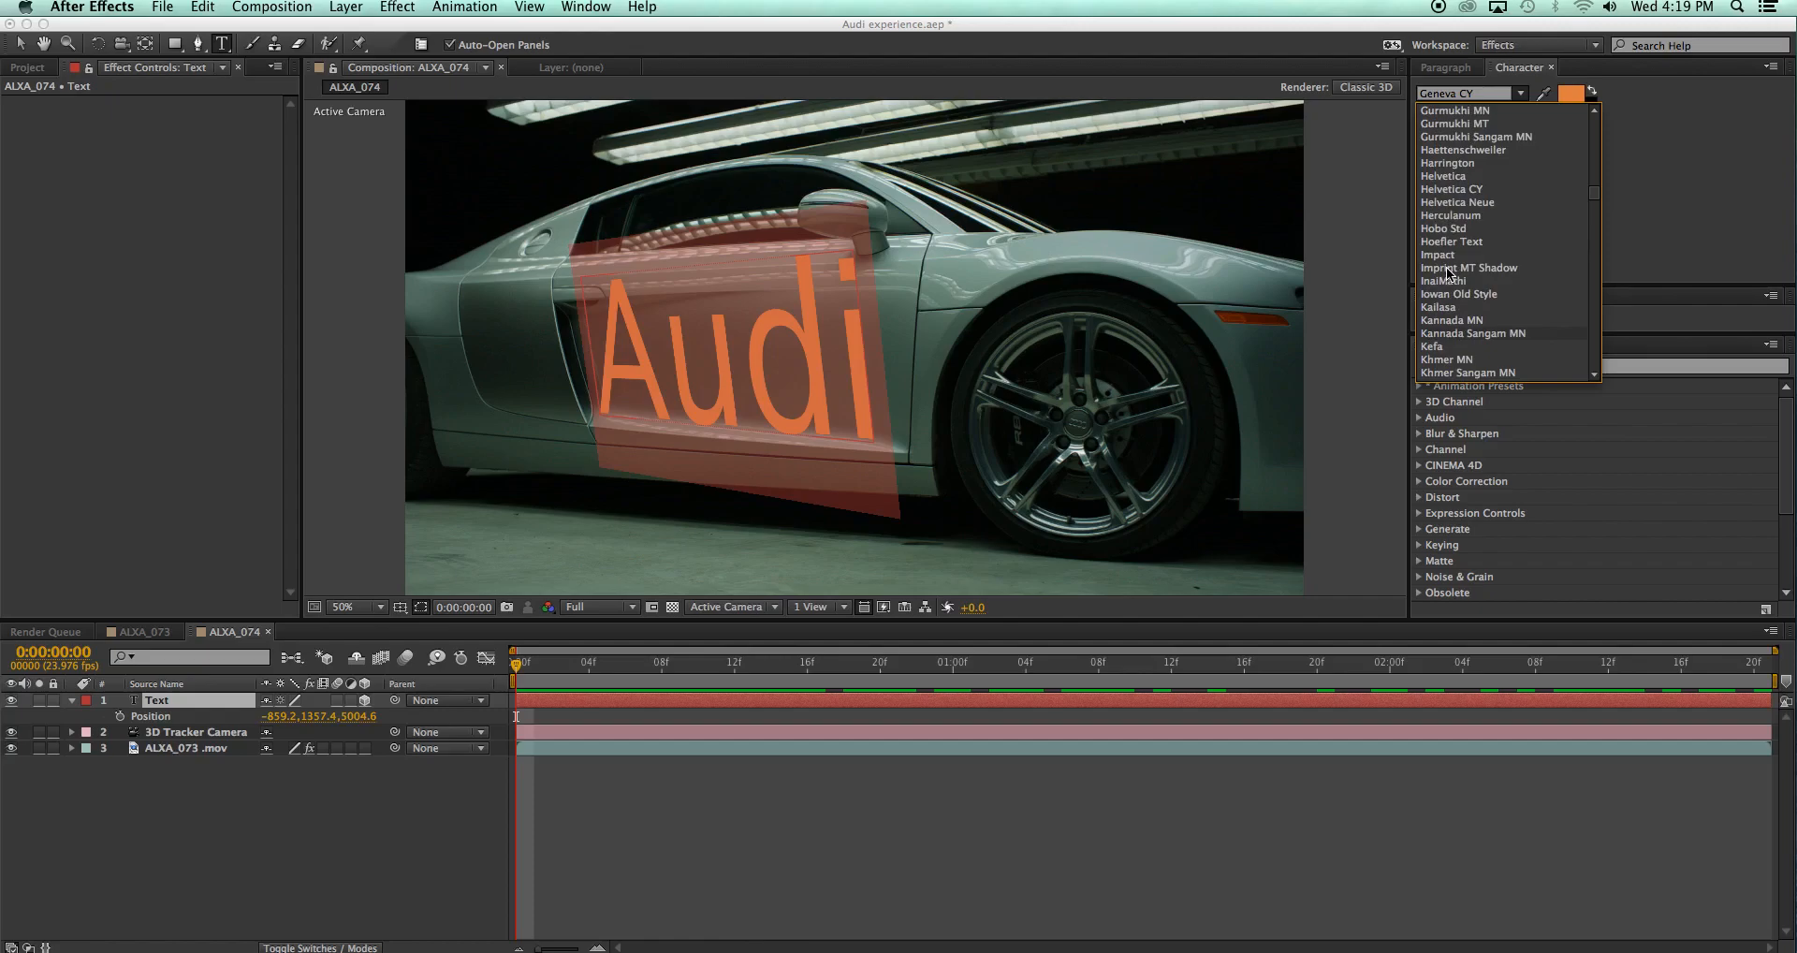
scroll(1448, 272, down, 3)
click(1441, 255)
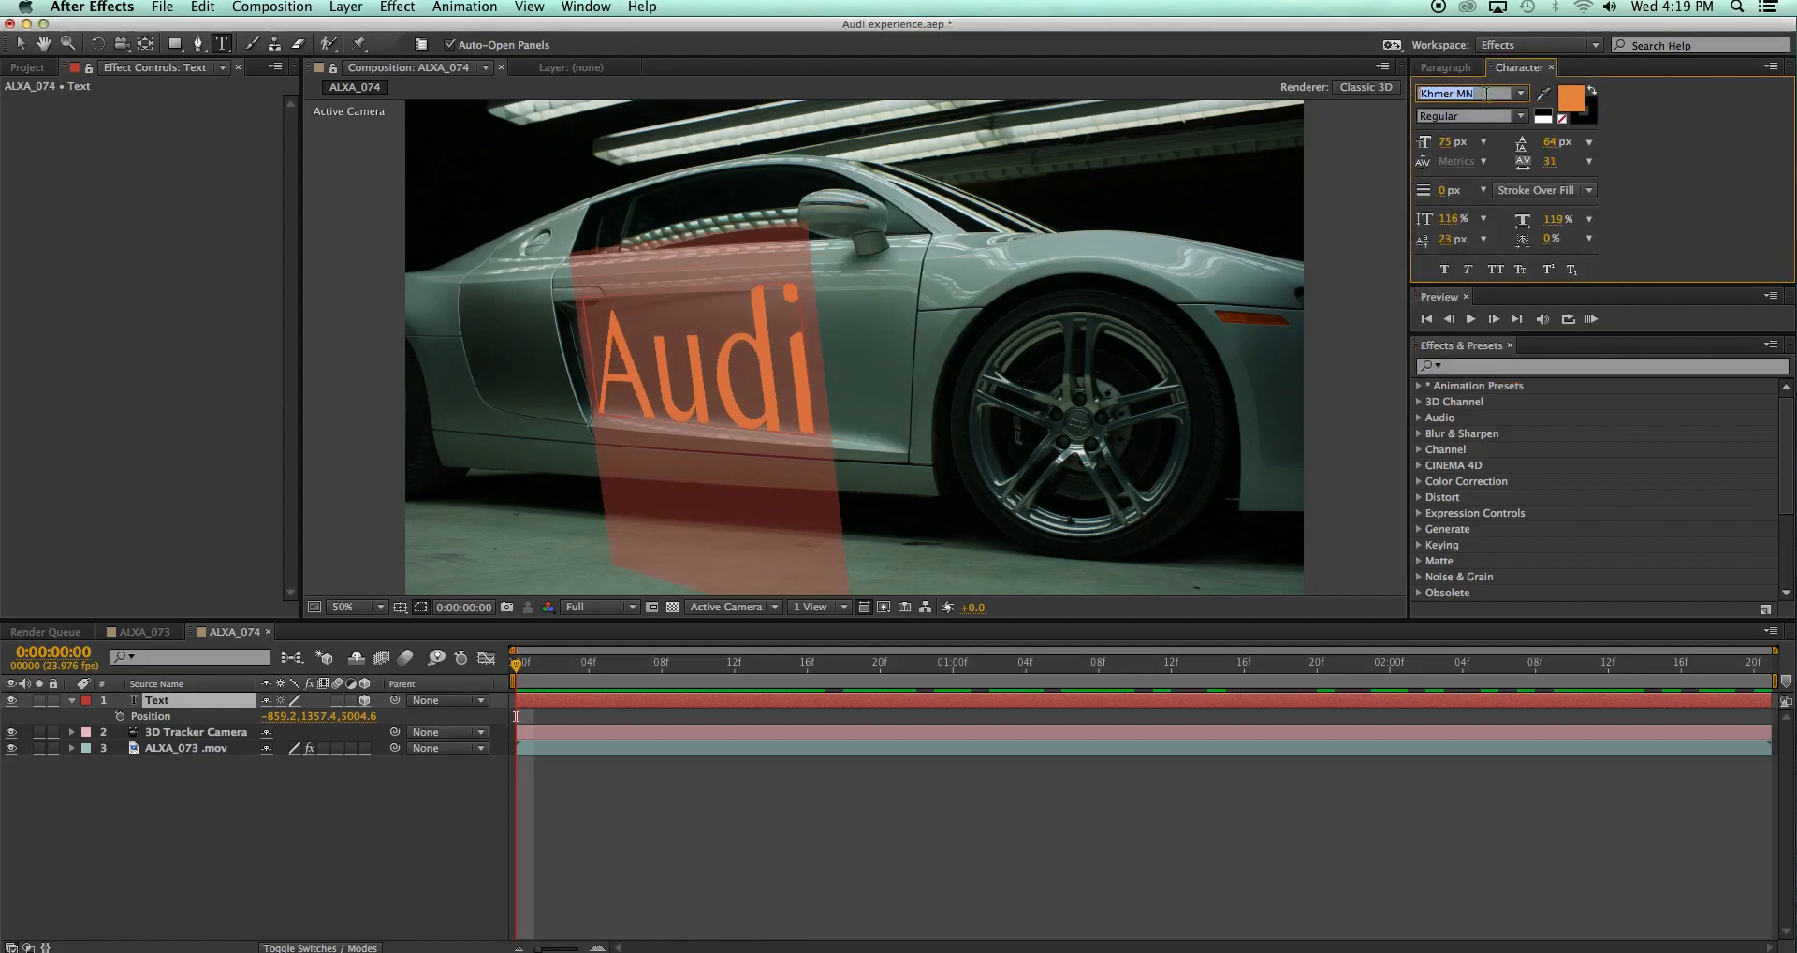
Try out a range of different fonts on the selected word Audi on the car door
key(Up)
key(Up)
key(Up)
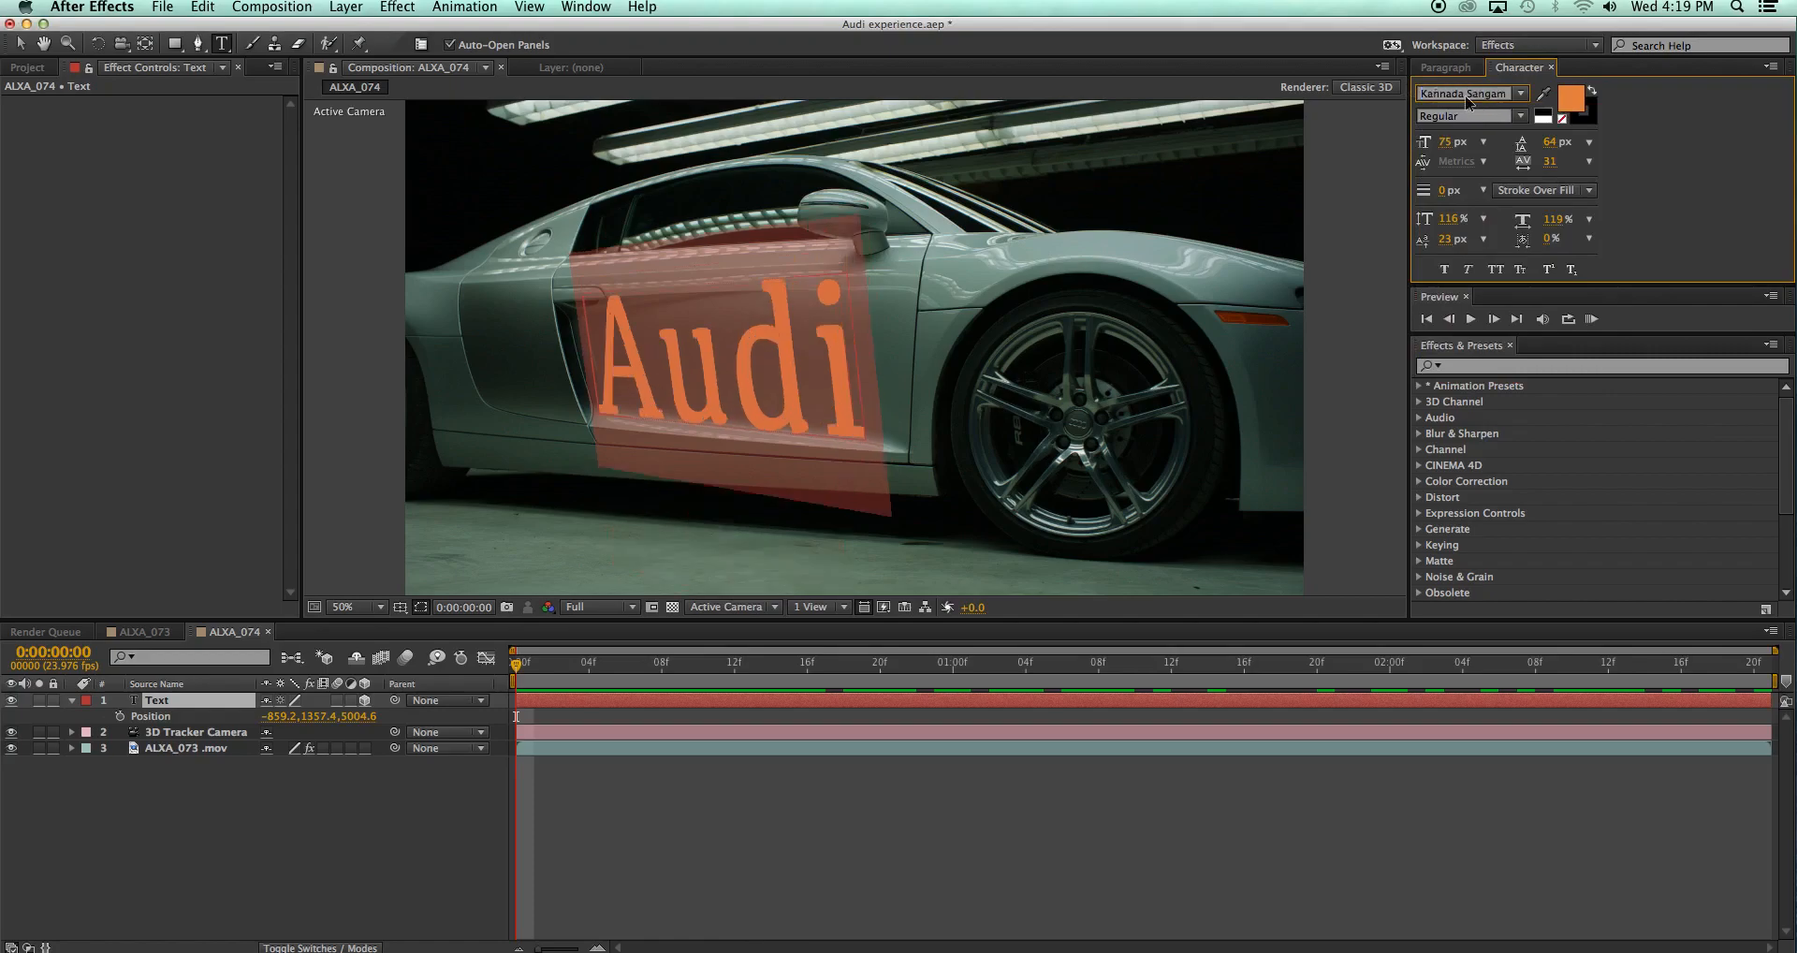
key(Down)
key(Down)
key(Down)
key(Down)
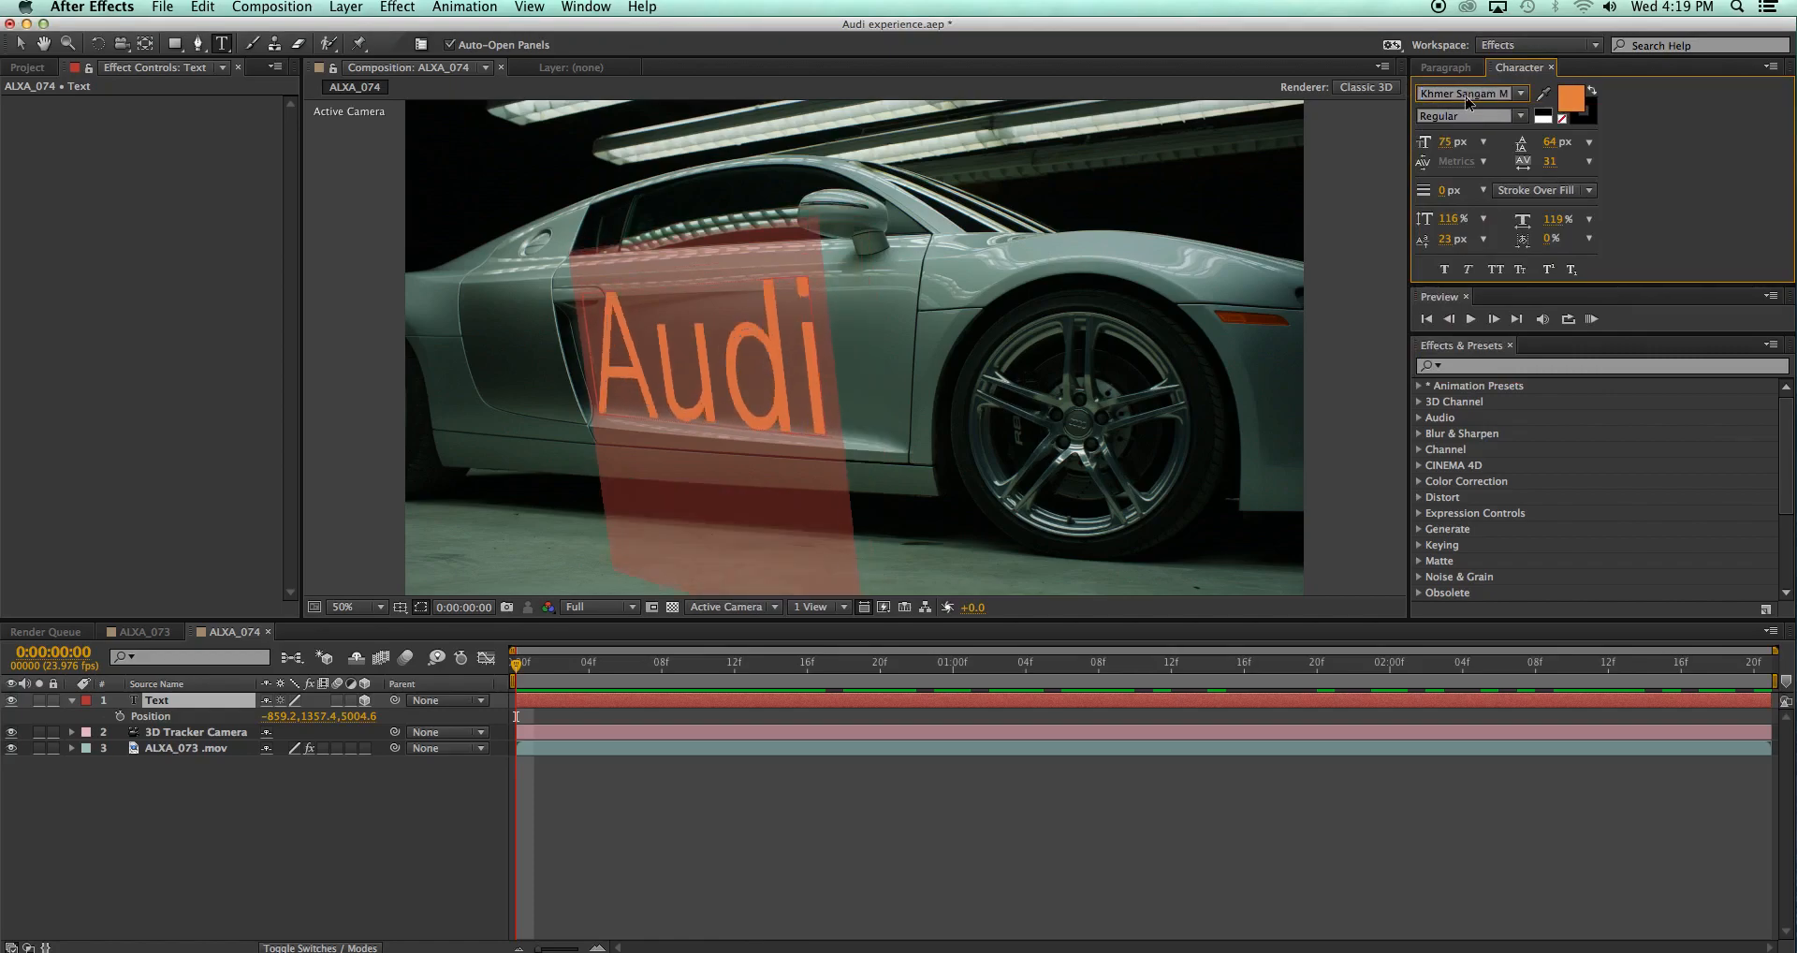
key(Down)
key(Down)
key(Down)
key(Down)
key(Down)
key(Down)
key(Down)
key(Down)
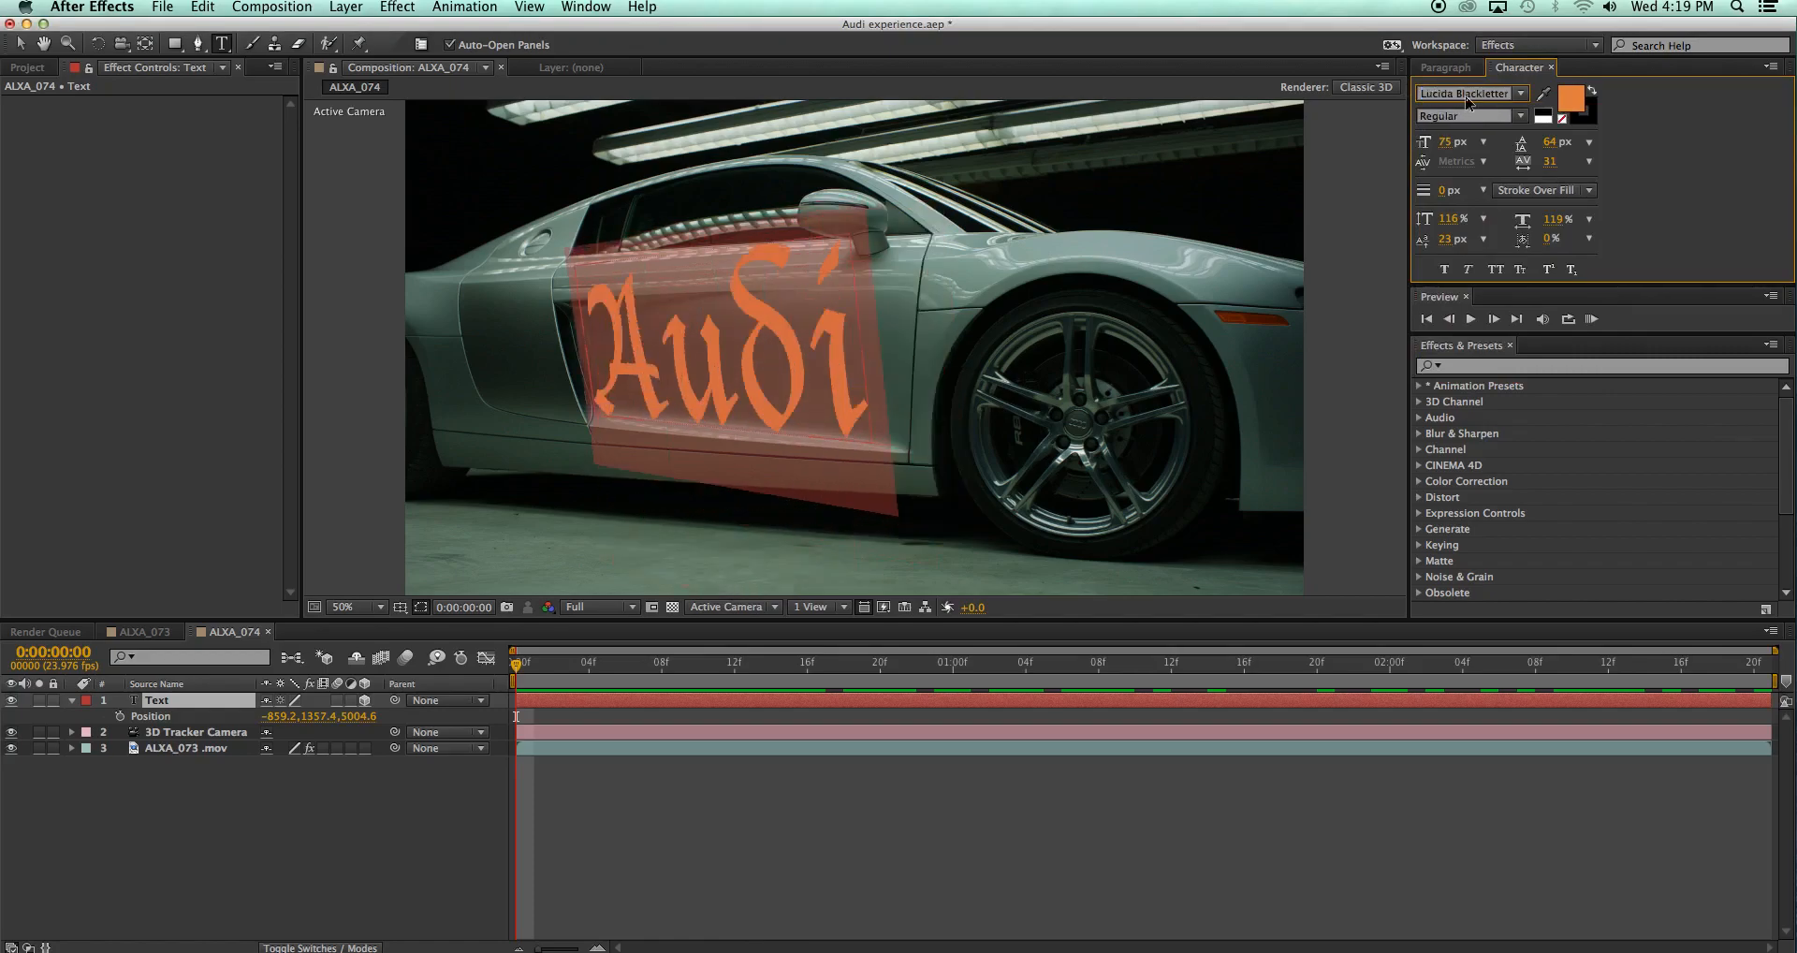
key(Down)
key(Down)
key(Down)
key(Down)
key(Down)
key(Down)
key(Down)
key(Down)
key(Down)
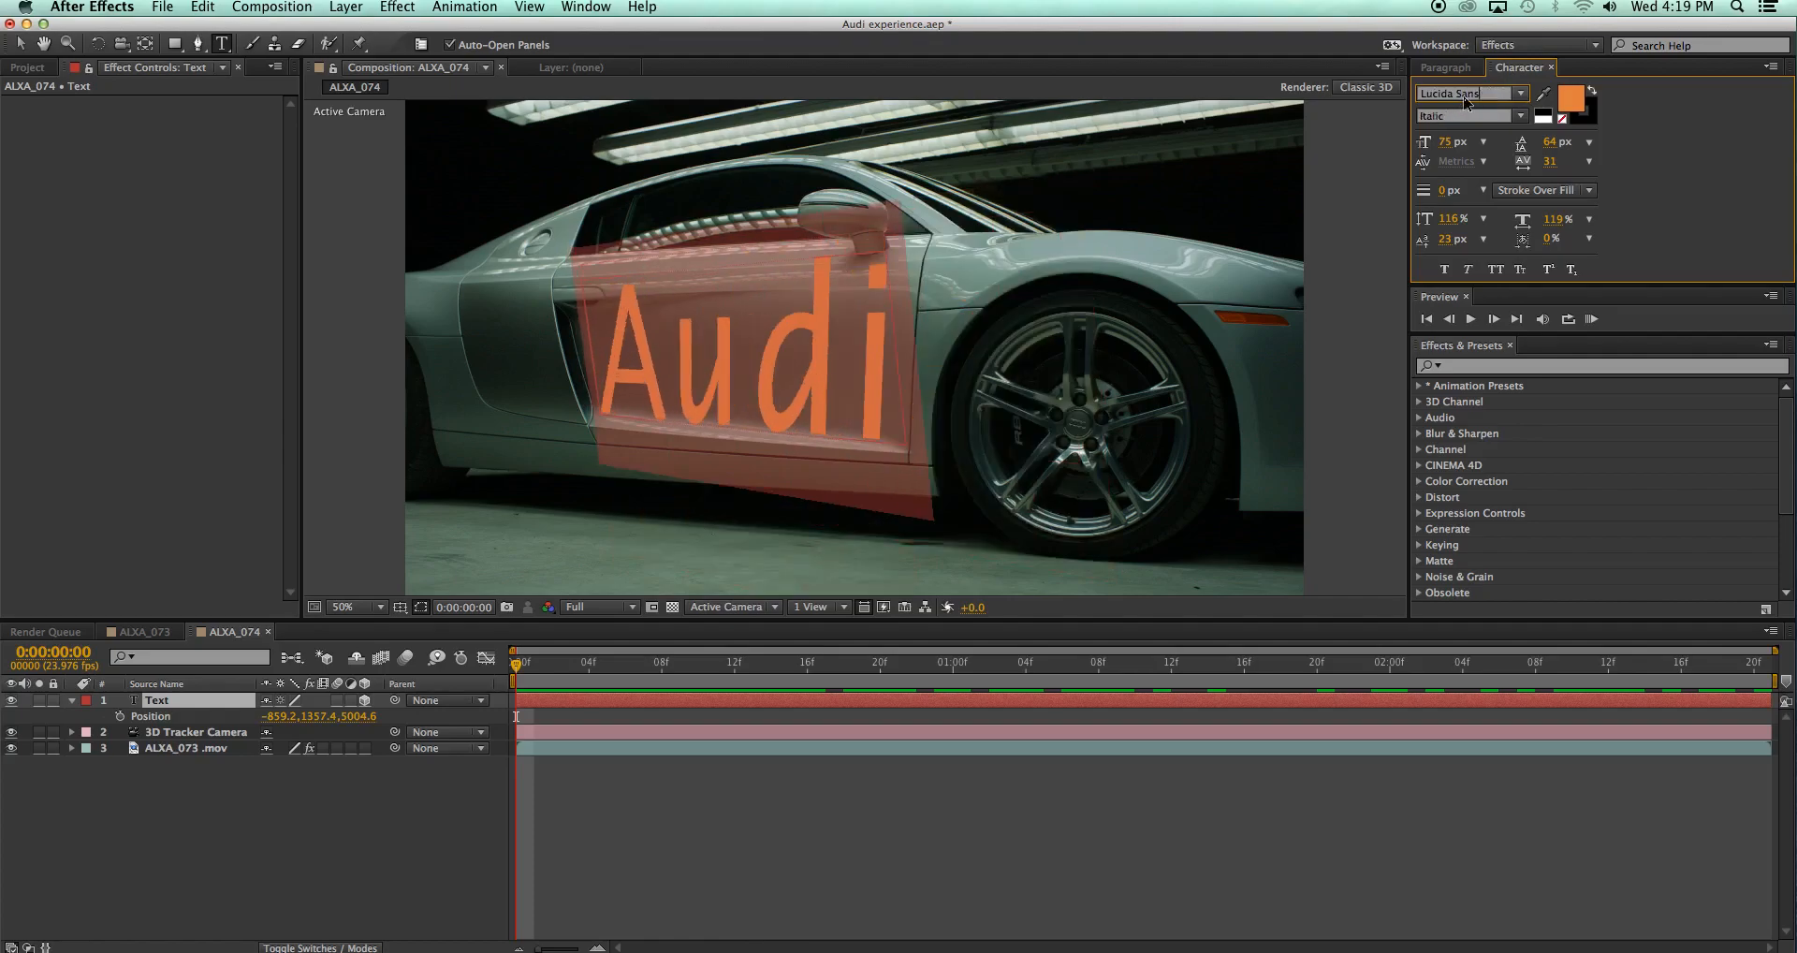
key(Up)
key(Up)
key(Up)
key(Up)
key(Up)
key(Up)
key(Up)
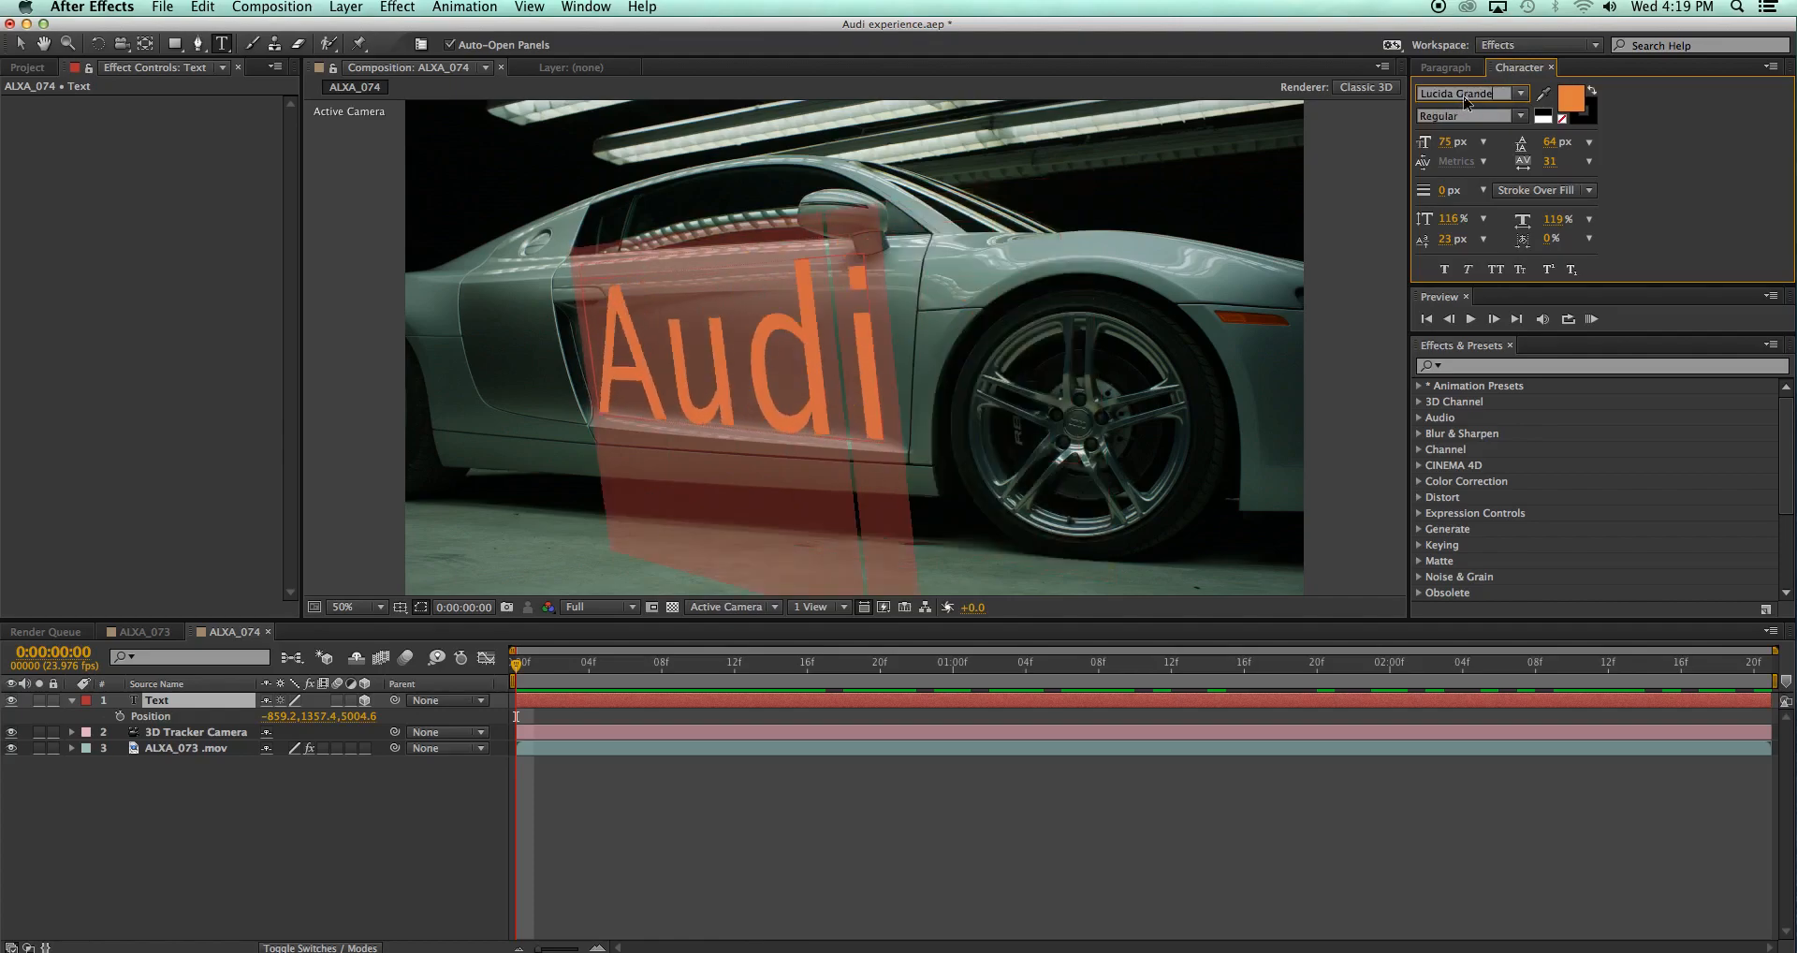
key(Up)
key(Up)
key(Up)
key(Up)
key(Up)
key(Up)
key(Up)
key(Up)
key(Up)
key(Up)
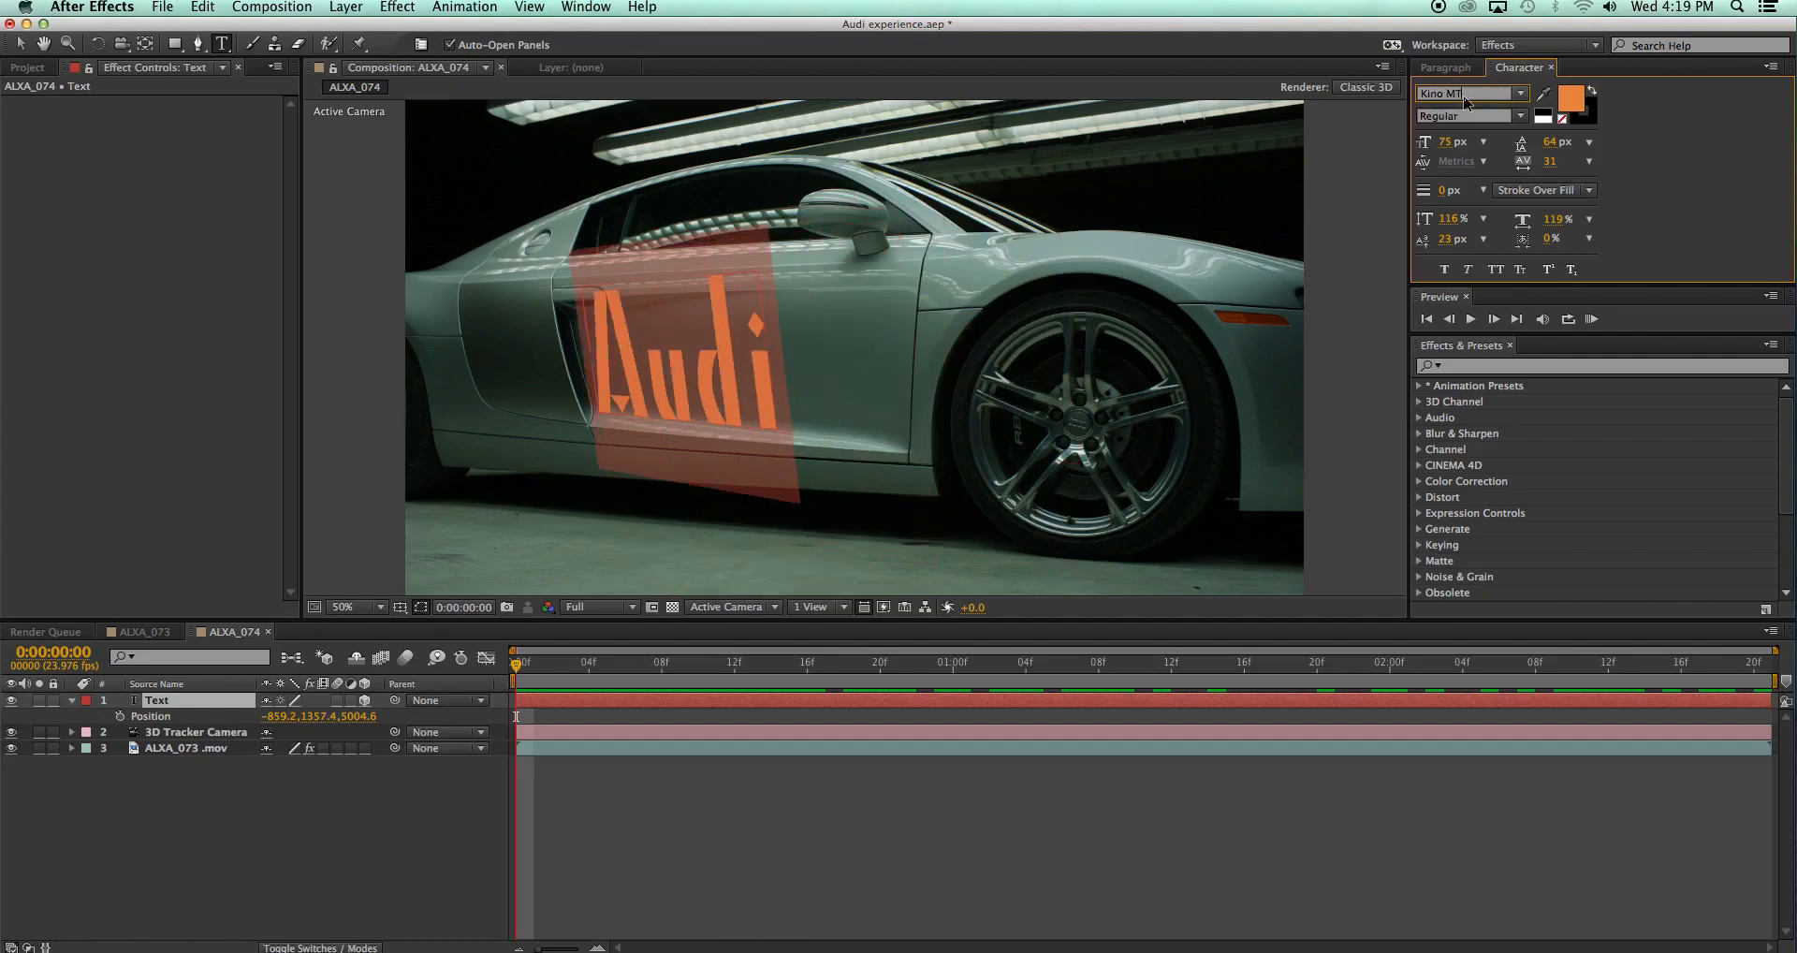
key(Up)
key(Up)
key(Up)
key(Up)
key(Up)
key(Up)
key(Up)
key(Up)
key(Up)
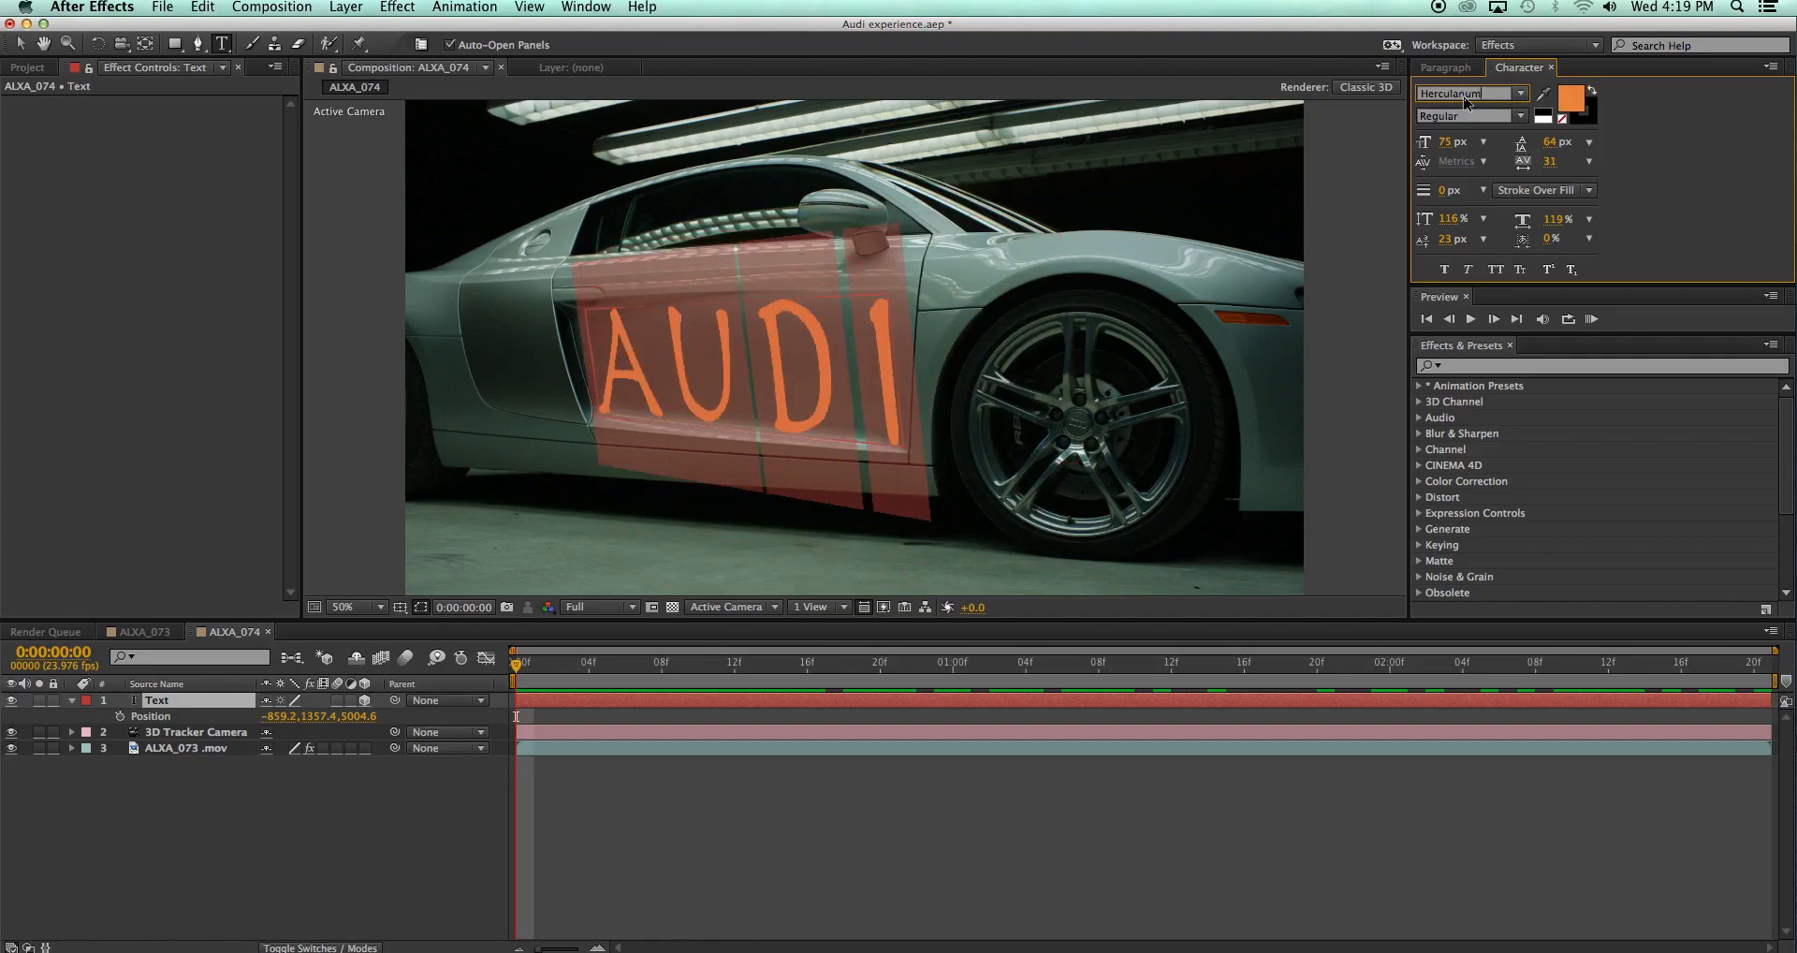
key(Up)
key(Up)
key(Up)
key(Up)
key(Up)
key(Up)
key(Up)
key(Up)
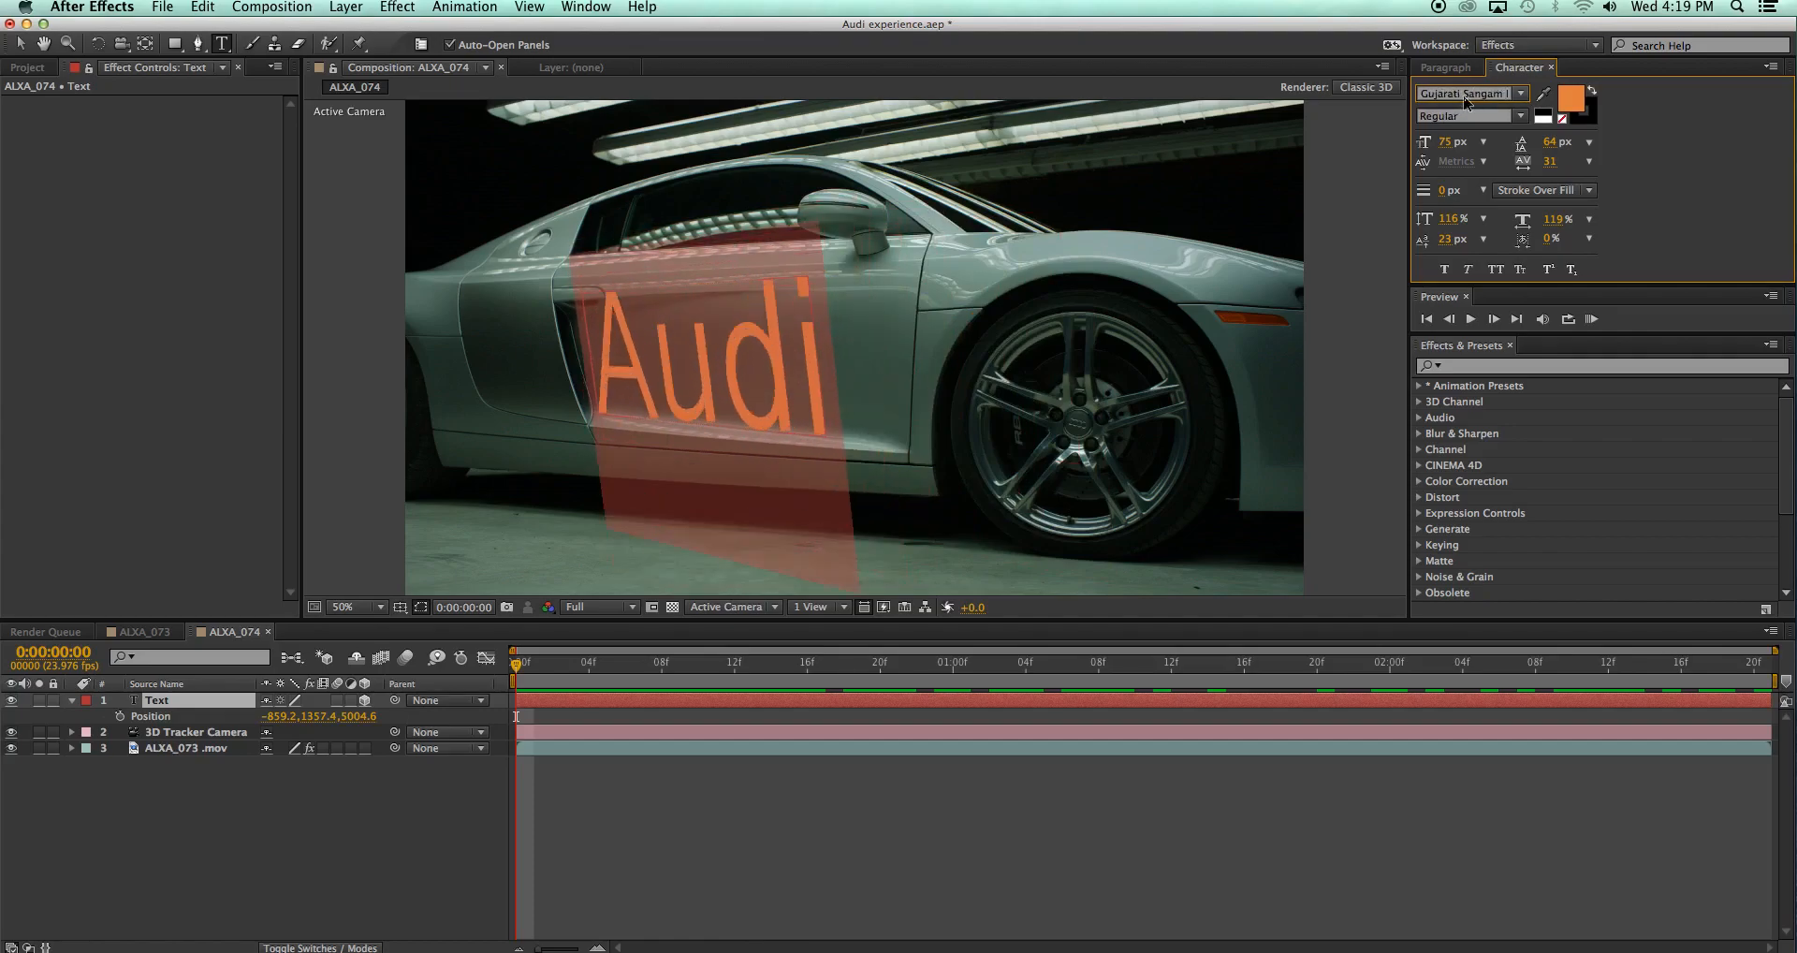
key(Up)
key(Up)
key(Up)
key(Up)
key(Up)
key(Up)
key(Up)
key(Up)
key(Up)
key(Up)
key(Up)
key(Up)
key(Up)
key(Up)
key(Up)
key(Up)
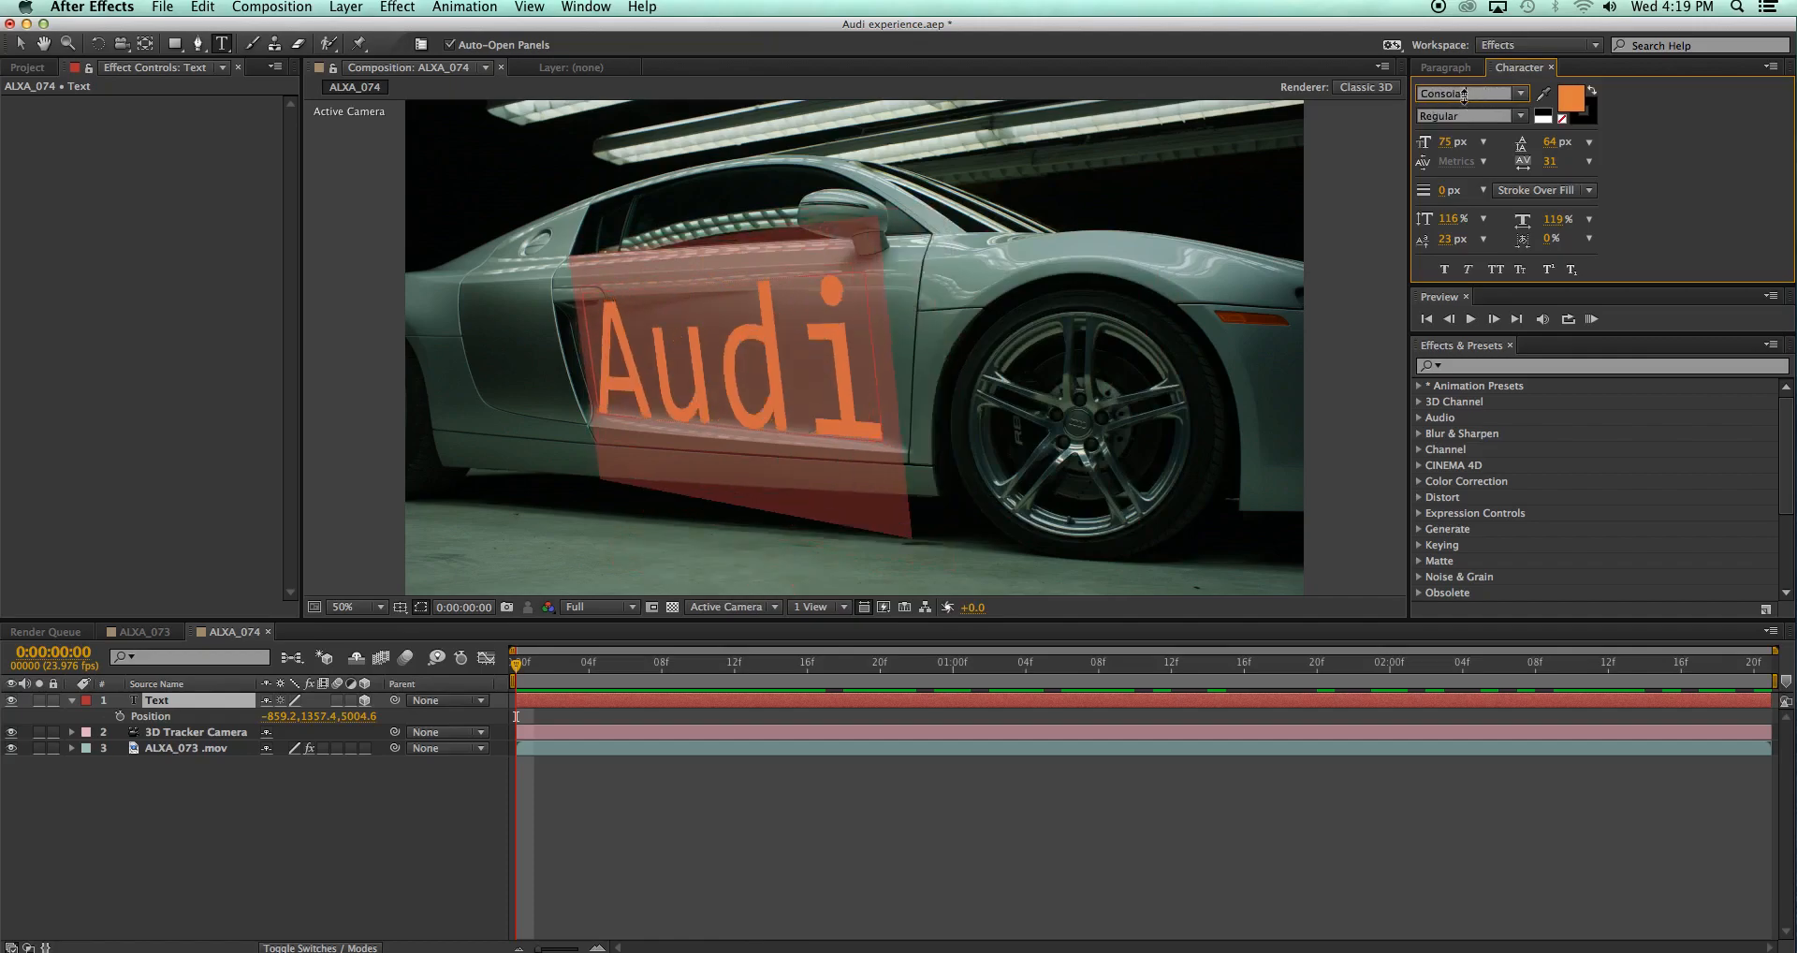
key(Up)
key(Up)
key(Up)
key(Up)
key(Up)
key(Up)
key(Up)
key(Up)
key(Up)
key(Up)
key(Up)
key(Up)
key(Up)
key(Up)
key(Up)
key(Up)
key(Up)
key(Up)
key(Up)
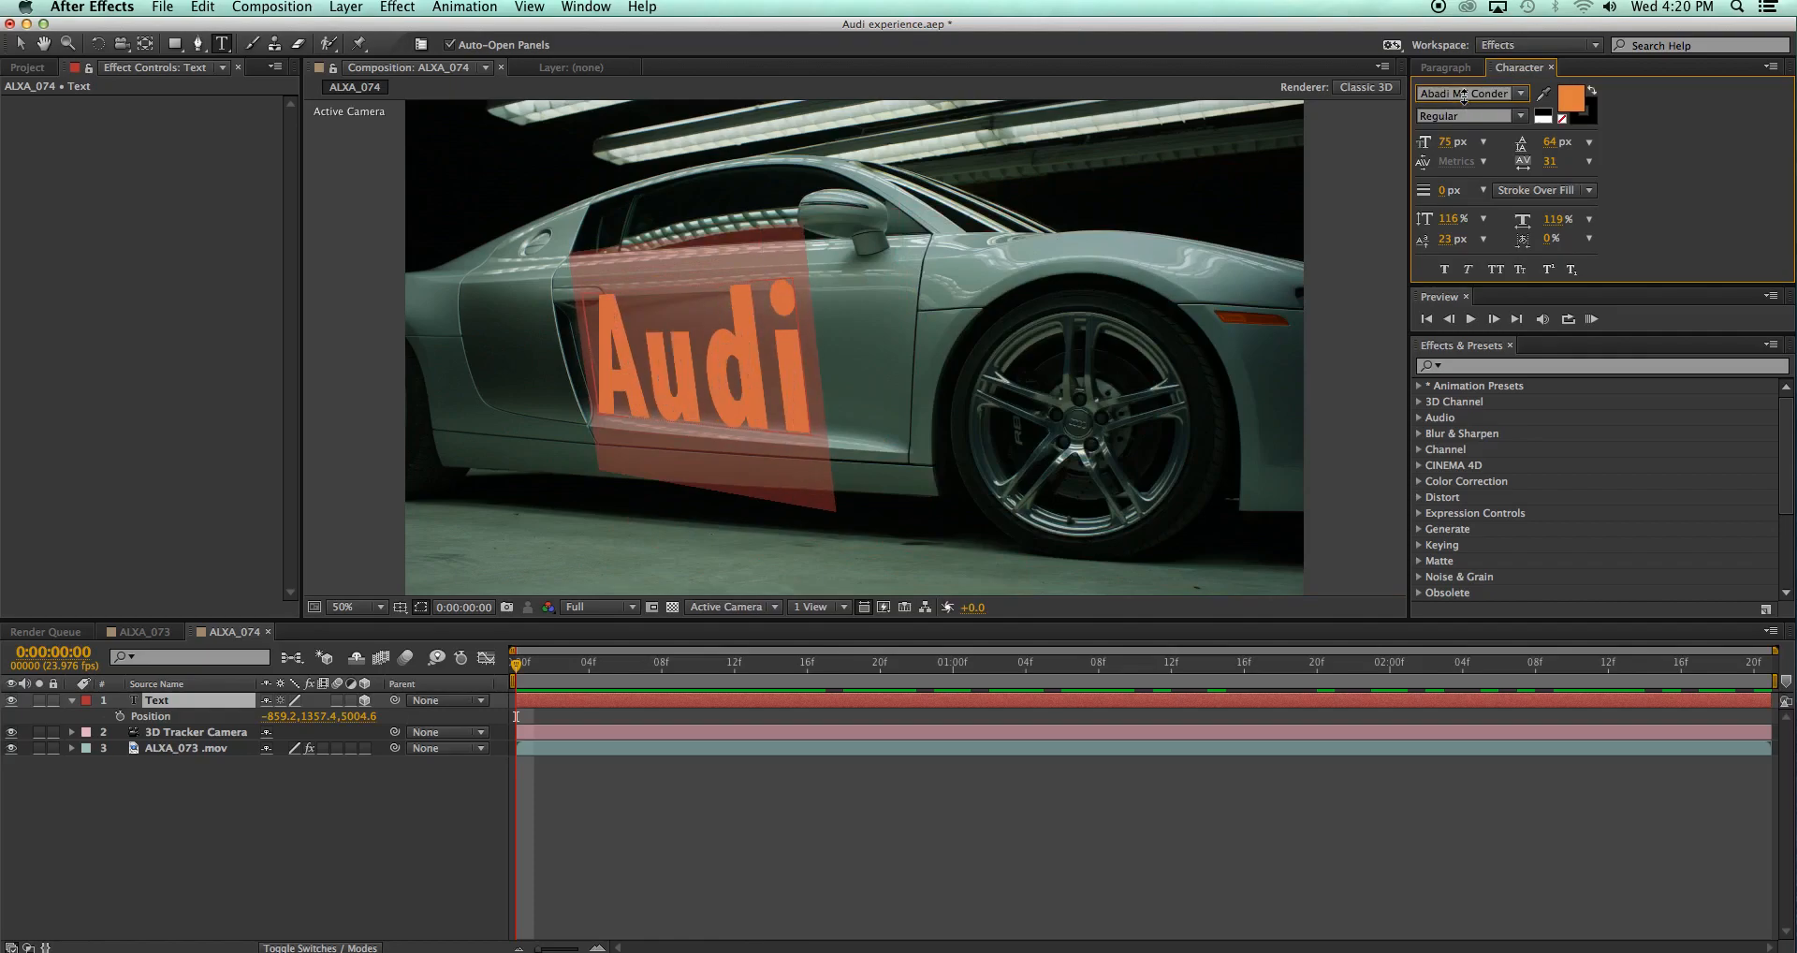
key(Down)
key(Down)
key(Down)
key(Down)
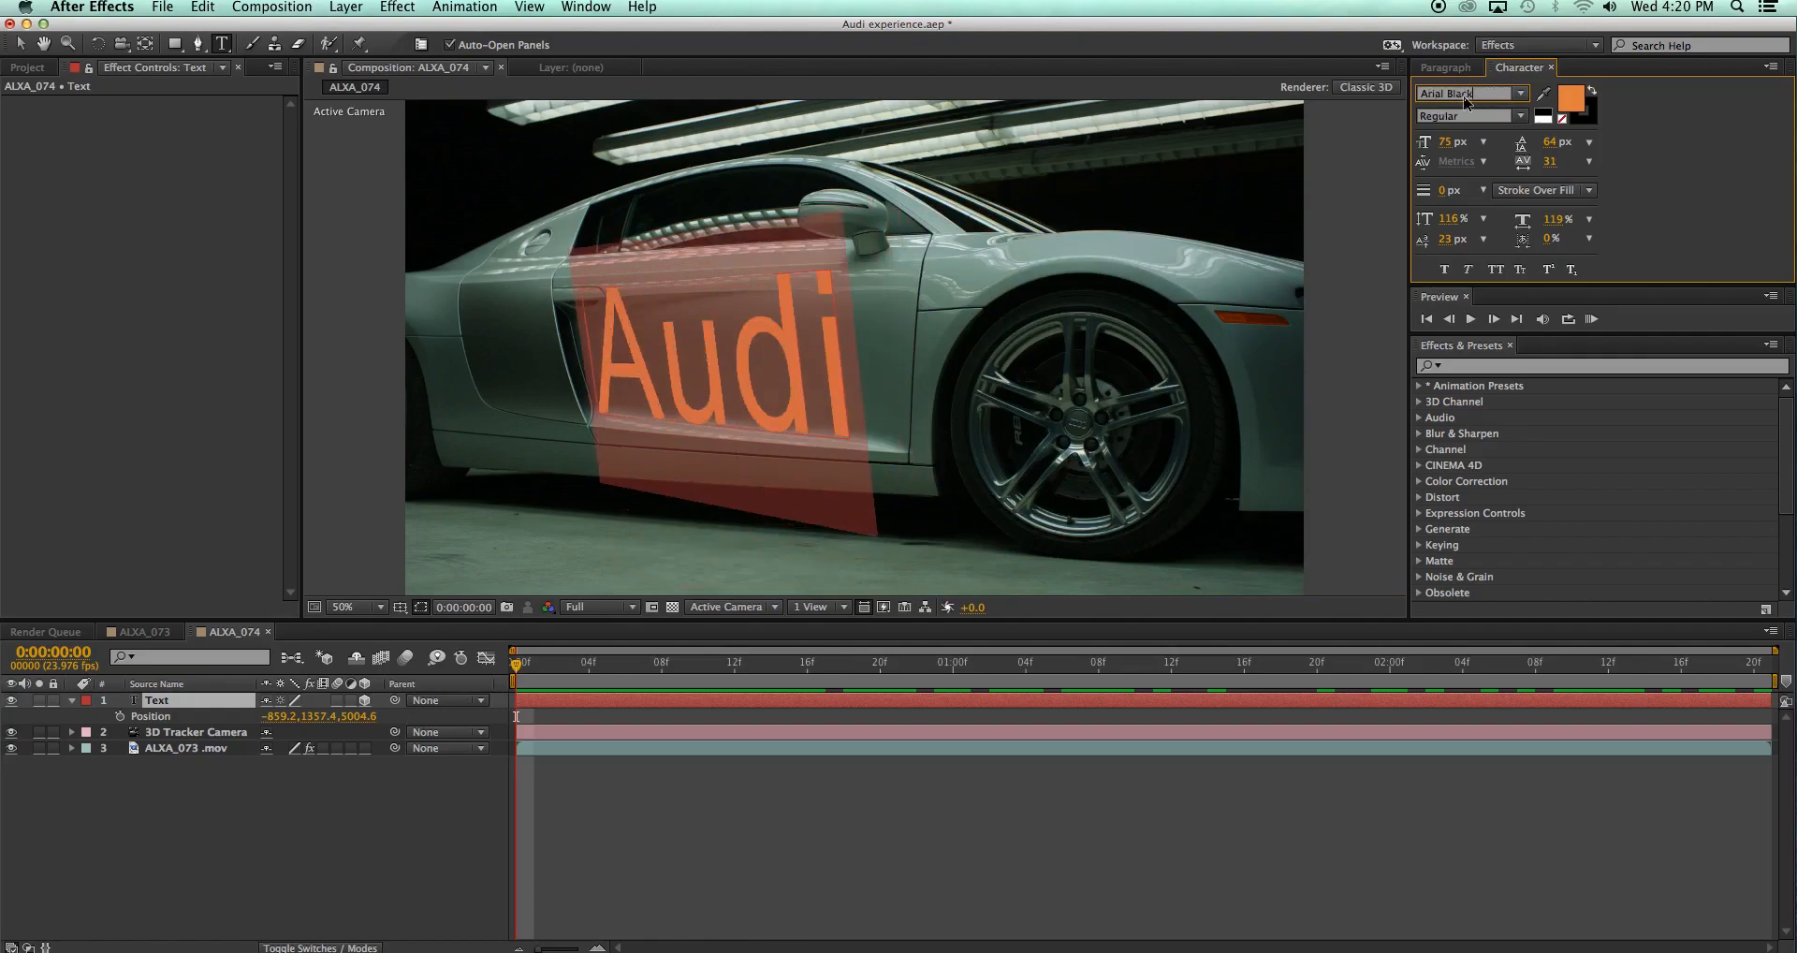
key(Down)
key(Down)
key(Down)
key(Down)
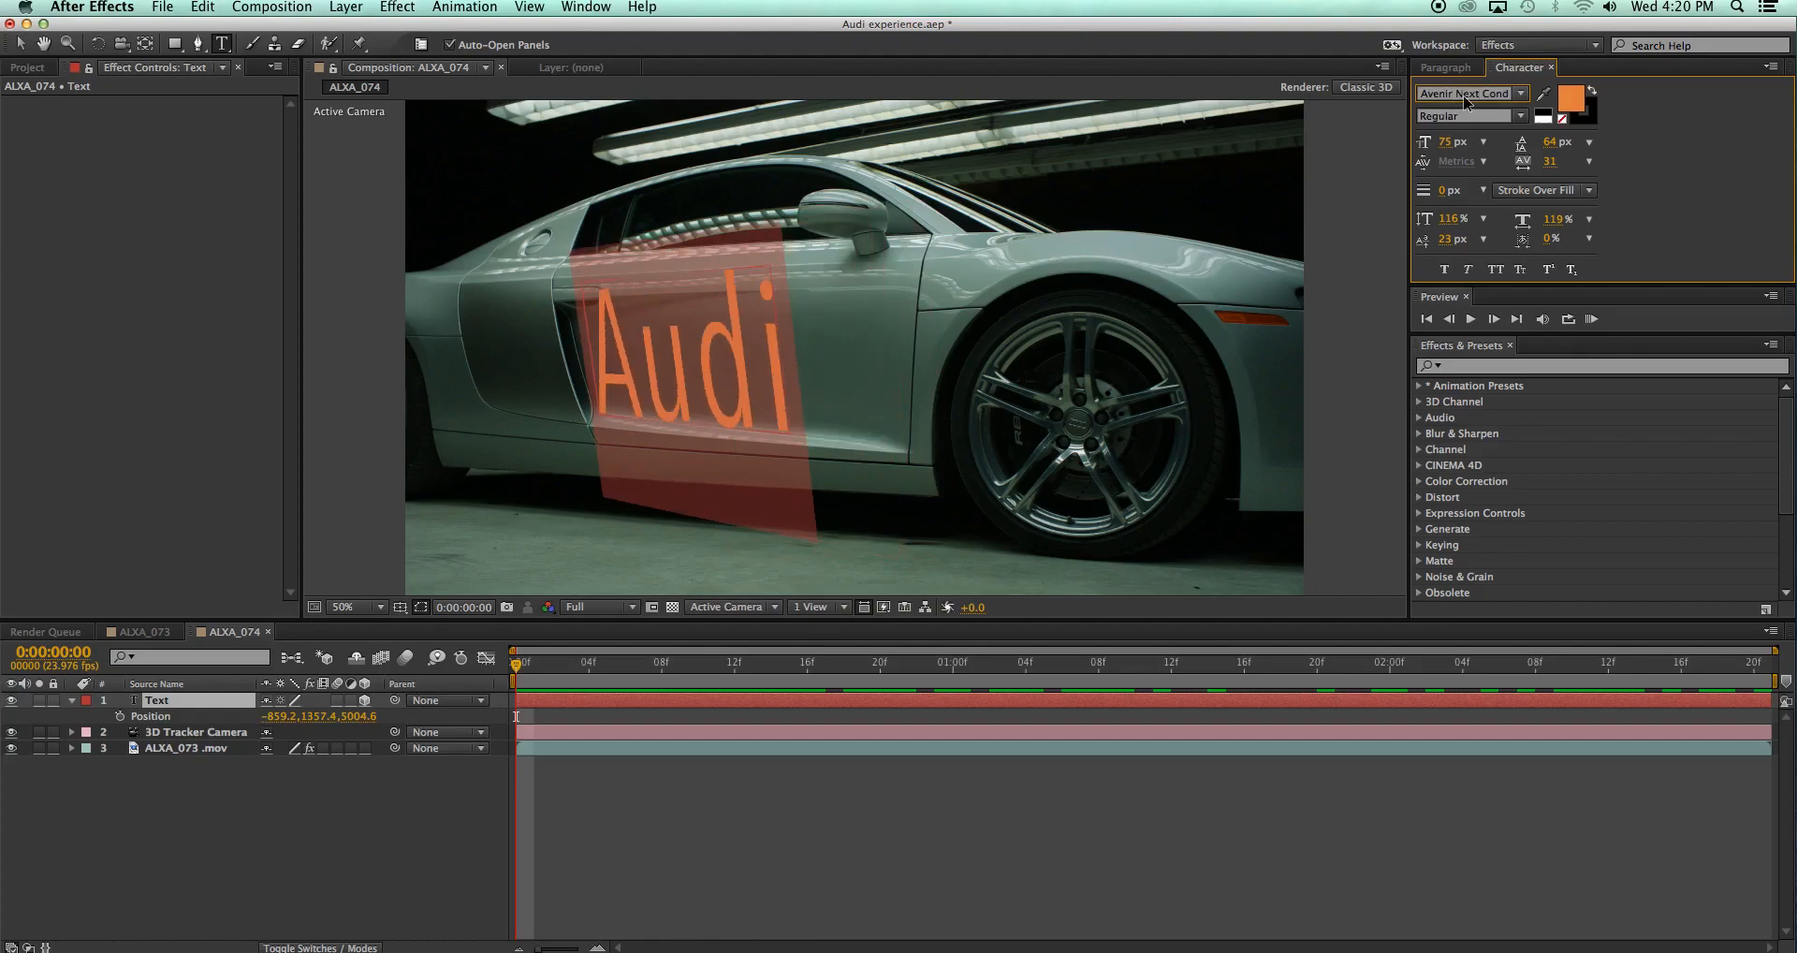
key(Down)
key(Down)
key(Down)
key(Down)
key(Down)
key(Down)
key(Down)
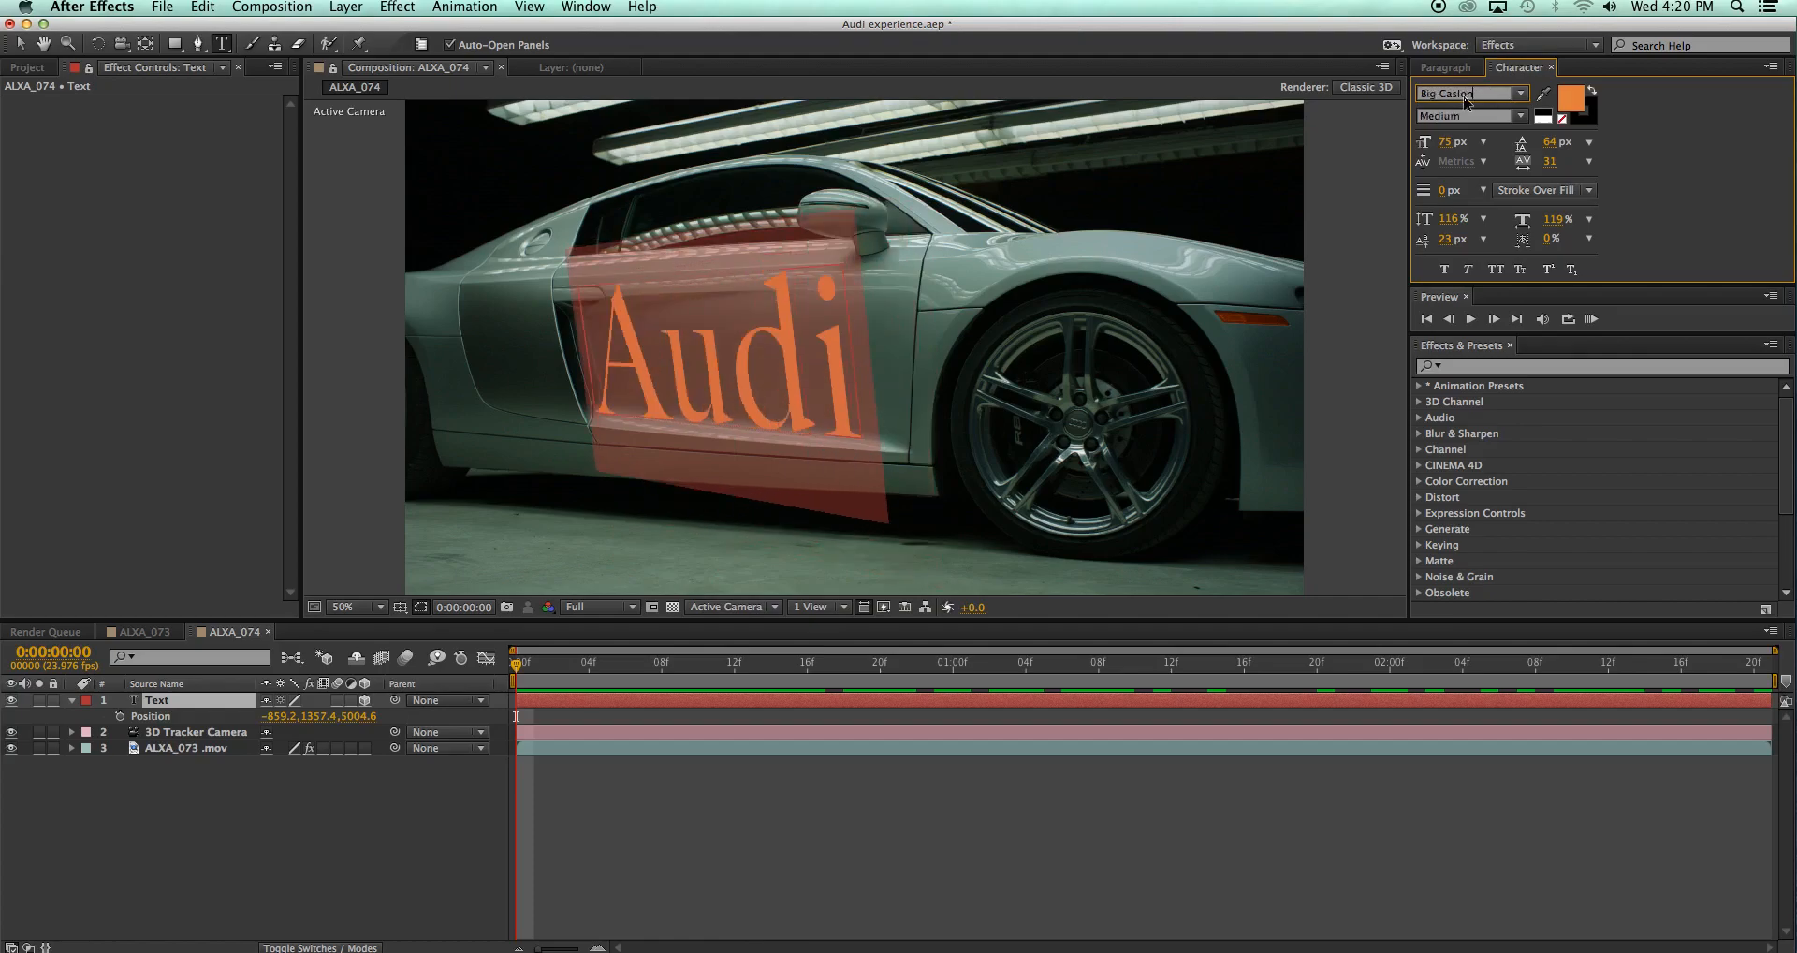
key(Down)
key(Down)
key(Down)
key(Down)
key(Down)
key(Down)
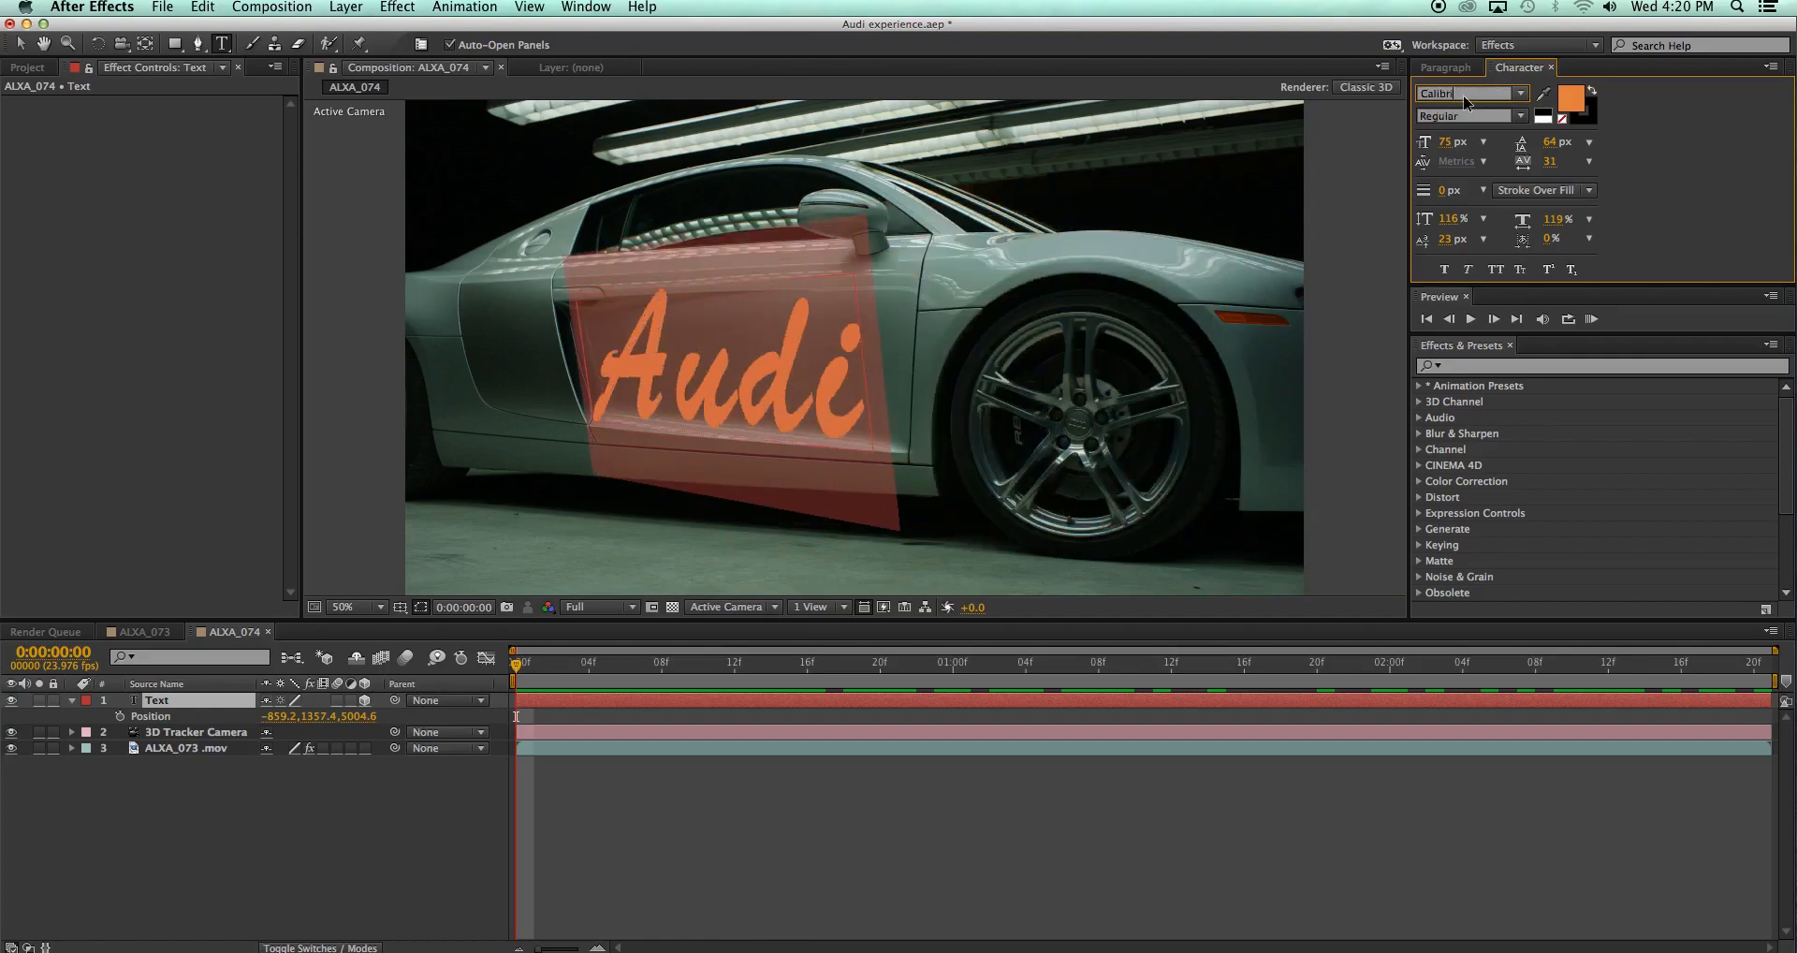
key(Down)
key(Down)
key(Down)
key(Down)
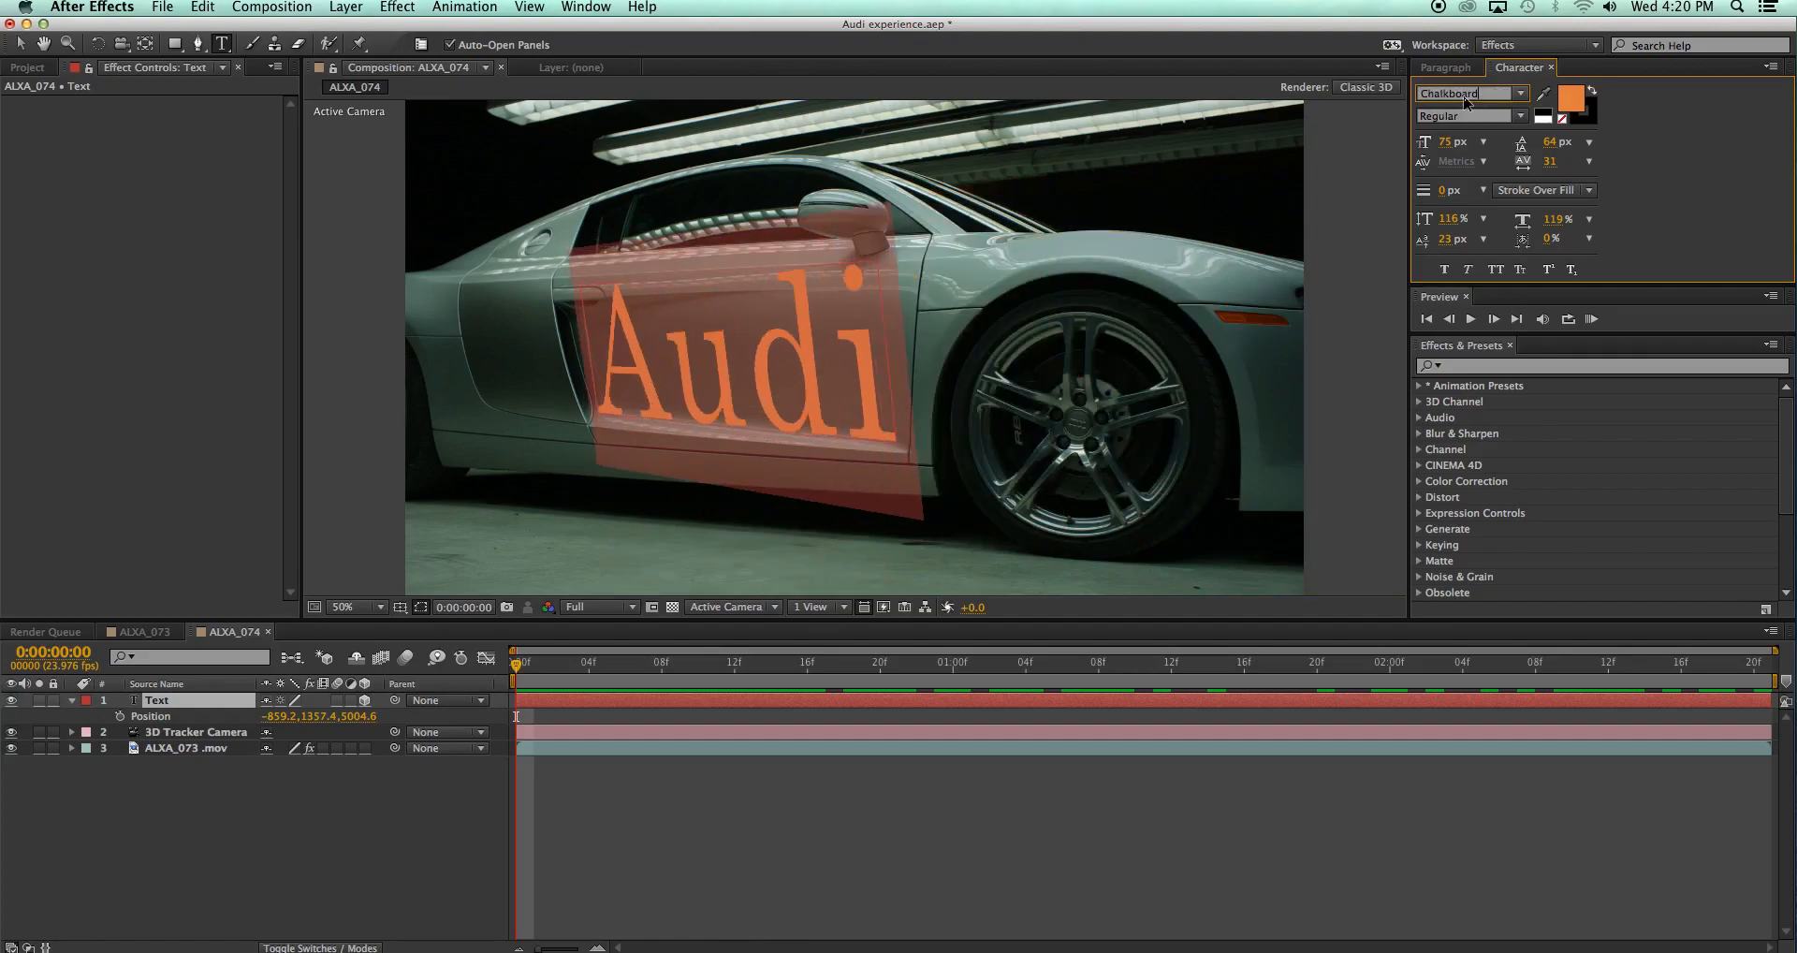
key(Down)
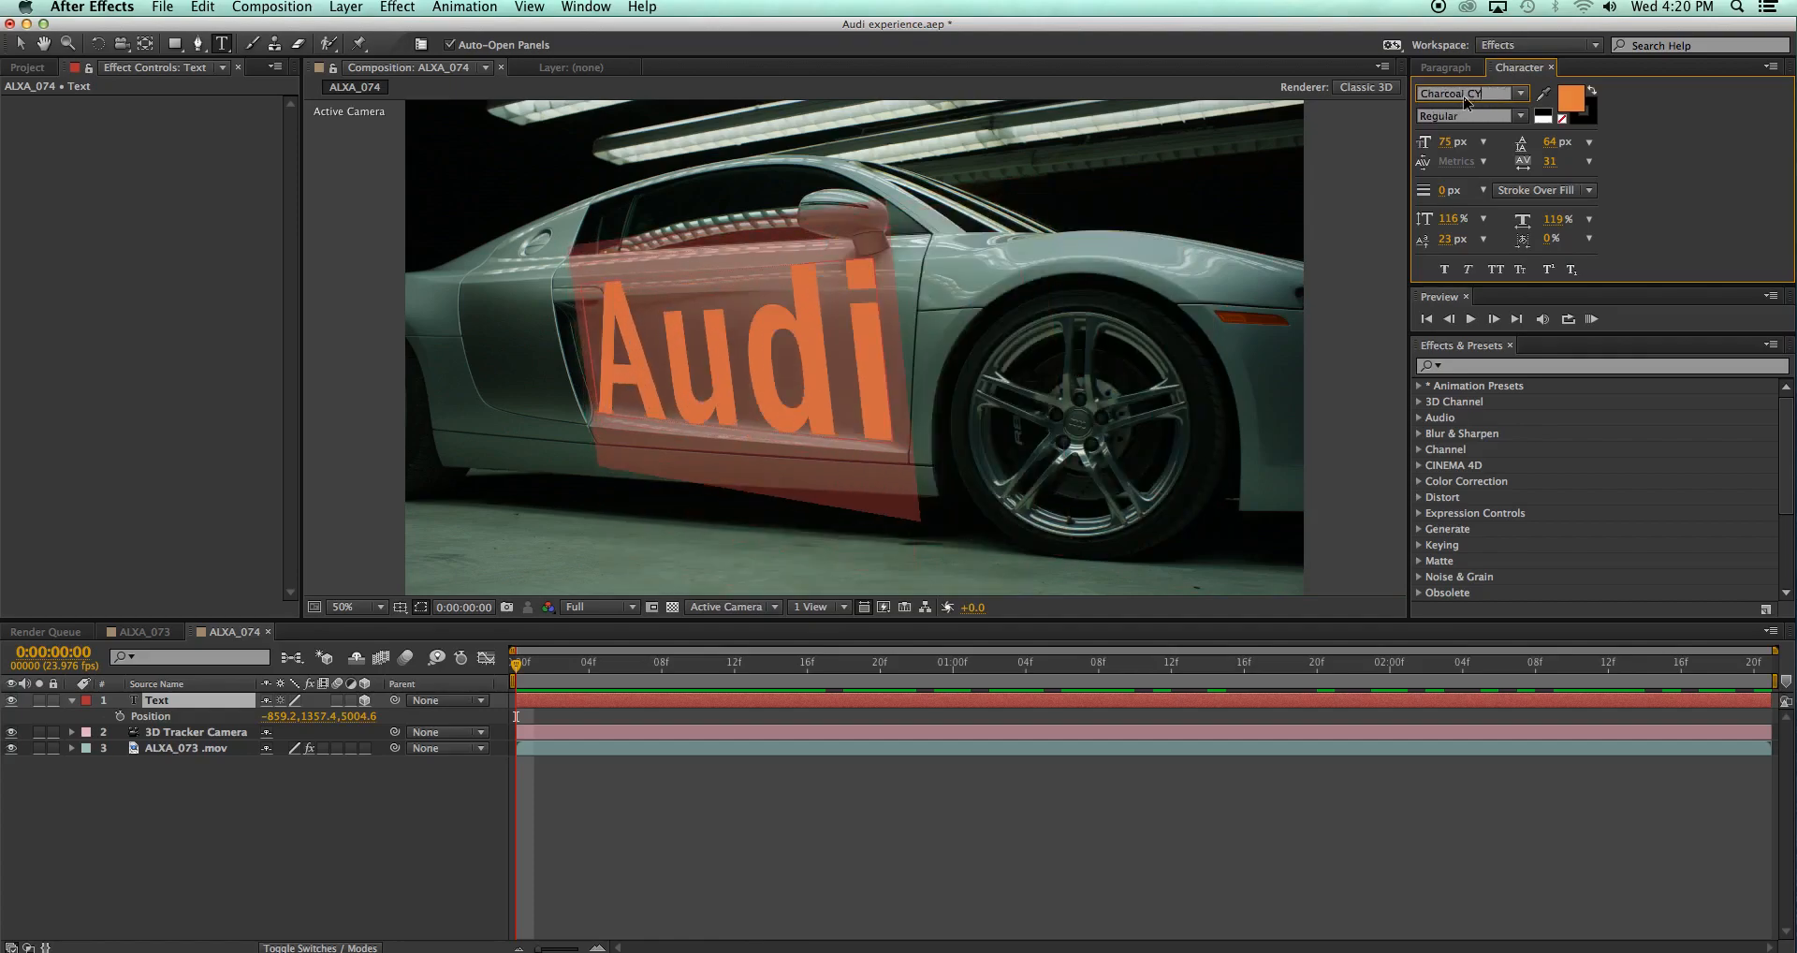
key(Down)
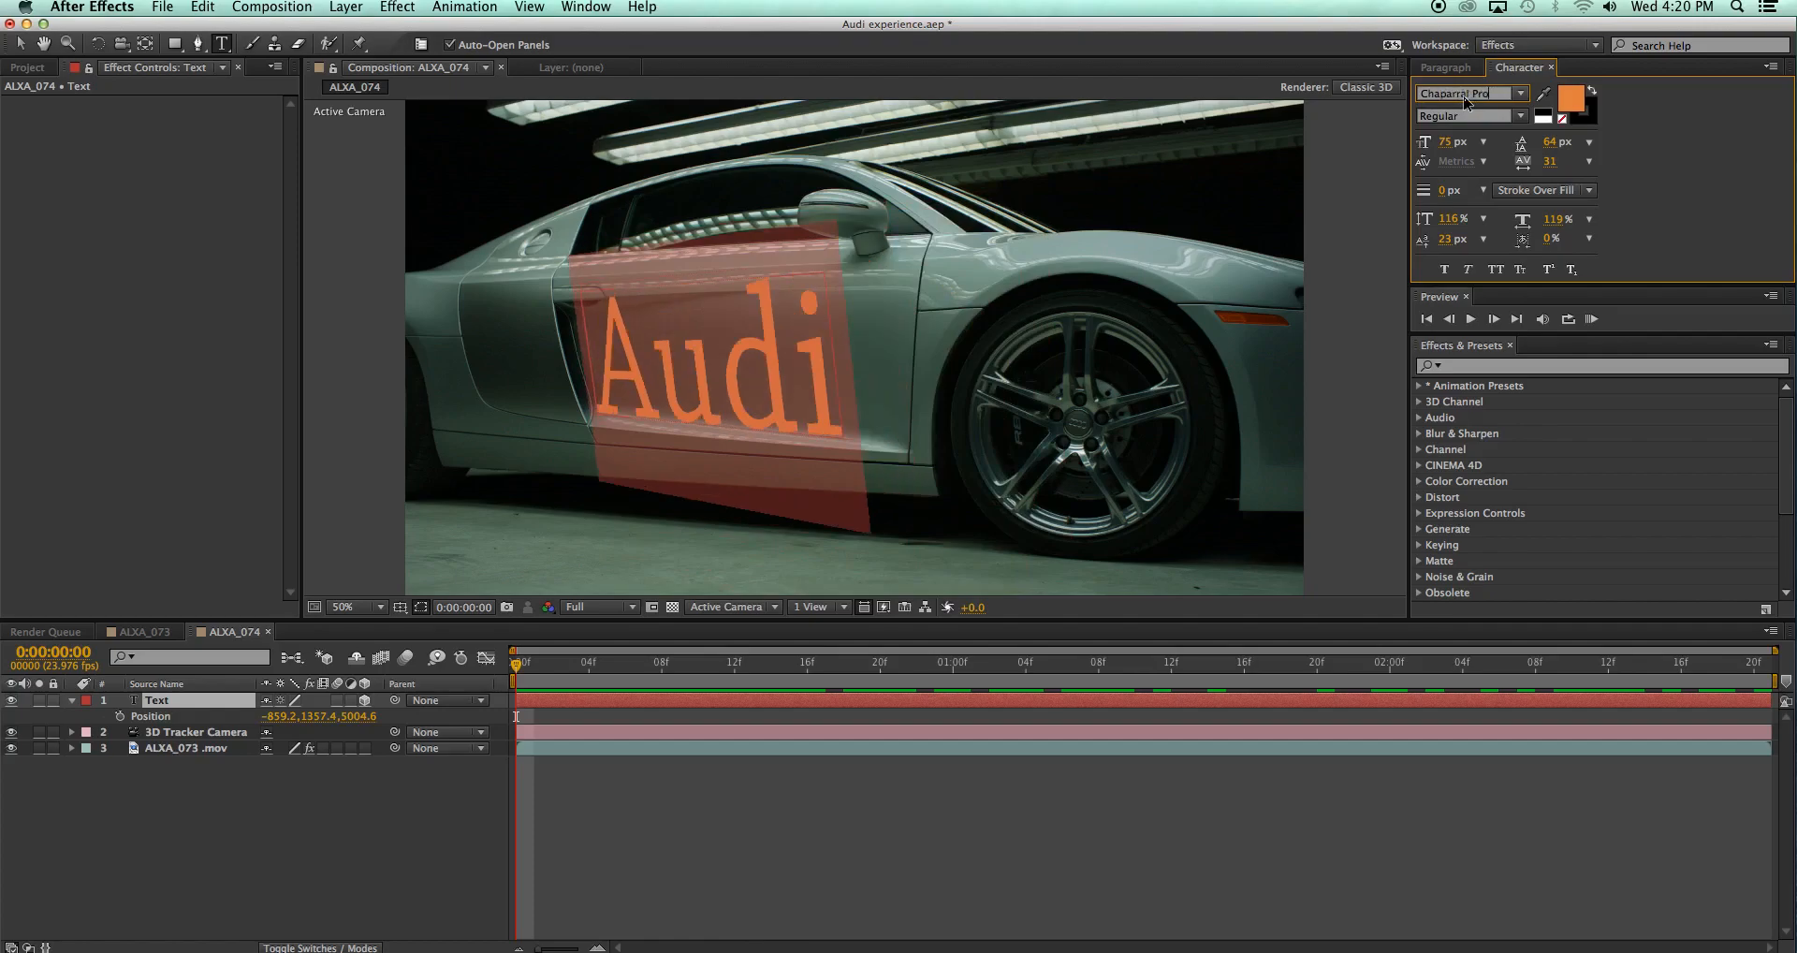
key(Up)
key(Up)
key(Up)
key(Up)
key(Up)
key(Up)
key(Up)
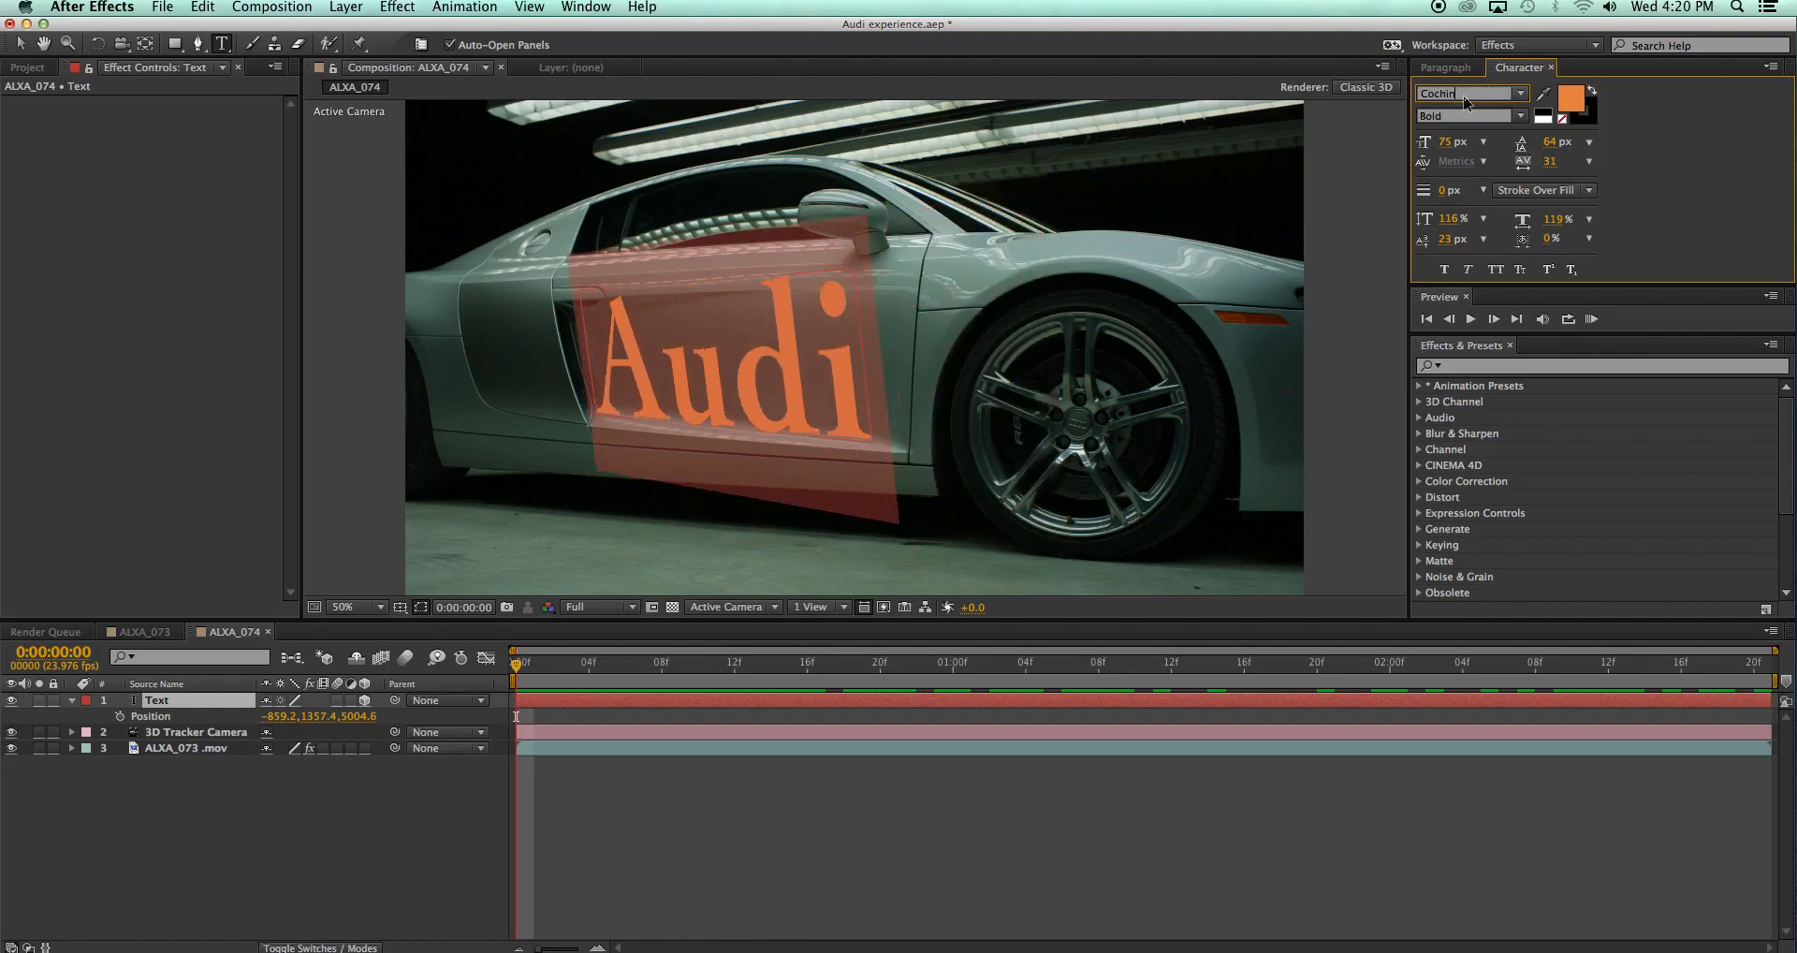
Set the font of the word Audi to Constantia Regular and deselect the characters
scroll(1464, 96, down, 1)
scroll(1463, 96, up, 1)
scroll(1466, 101, up, 1)
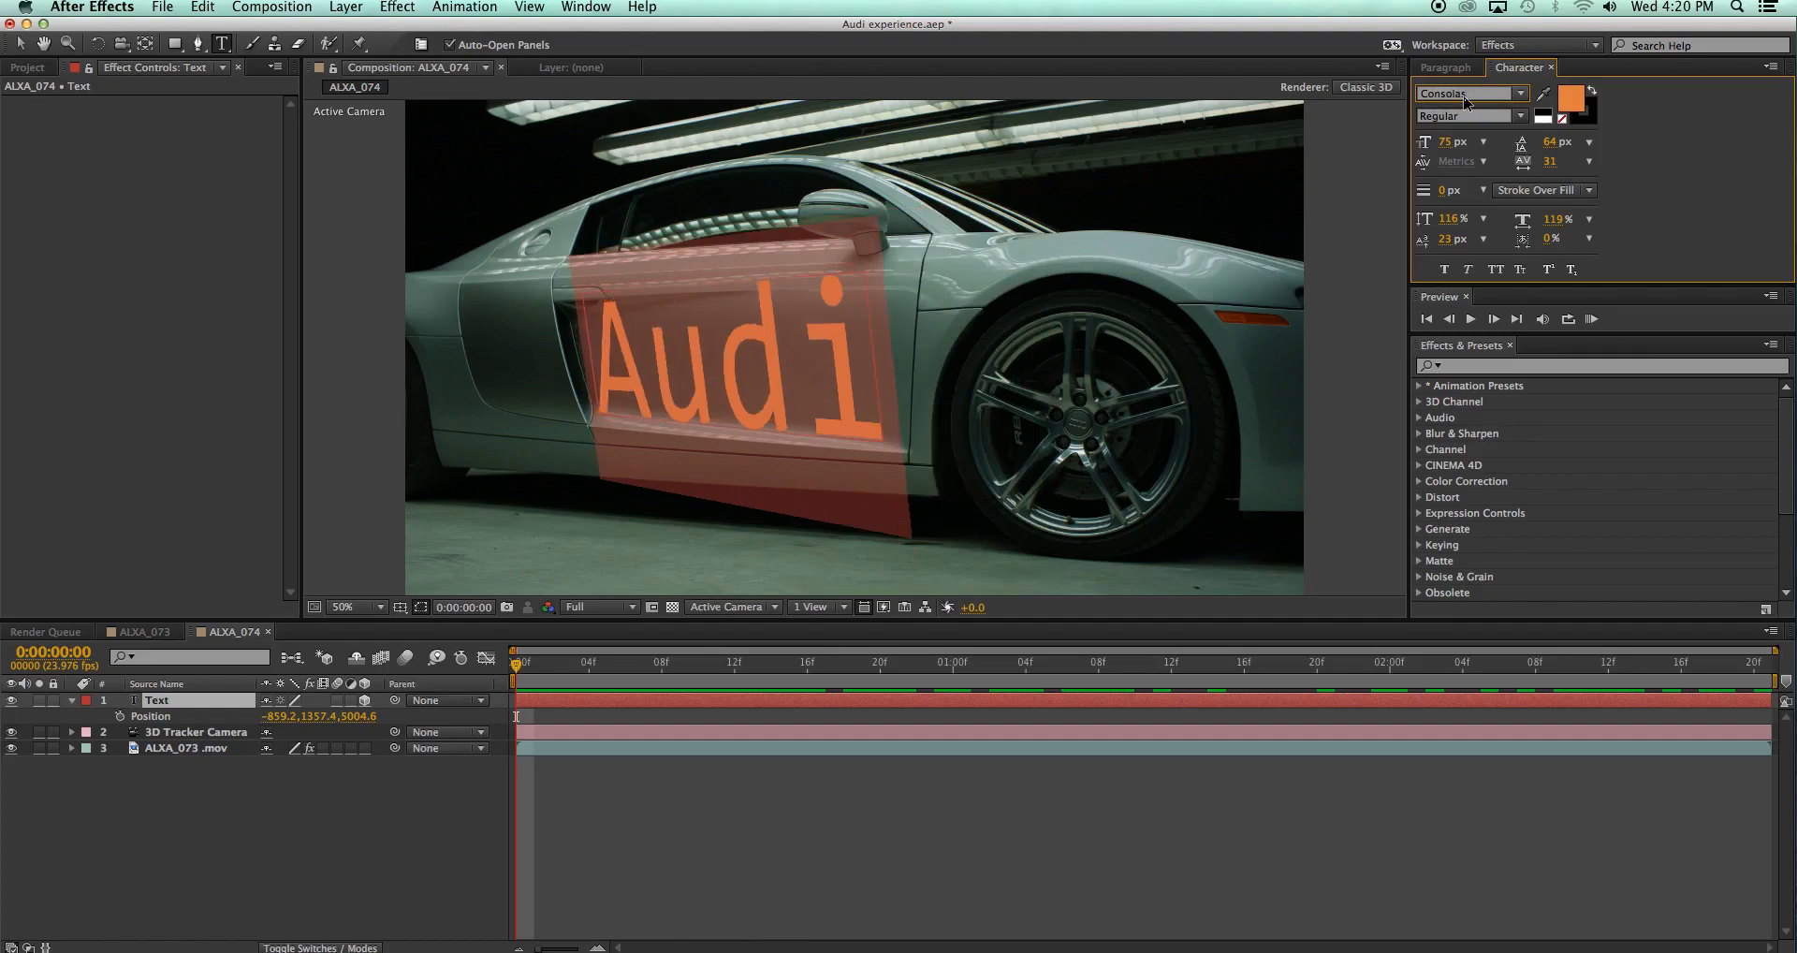
scroll(1465, 102, down, 2)
scroll(1466, 101, up, 1)
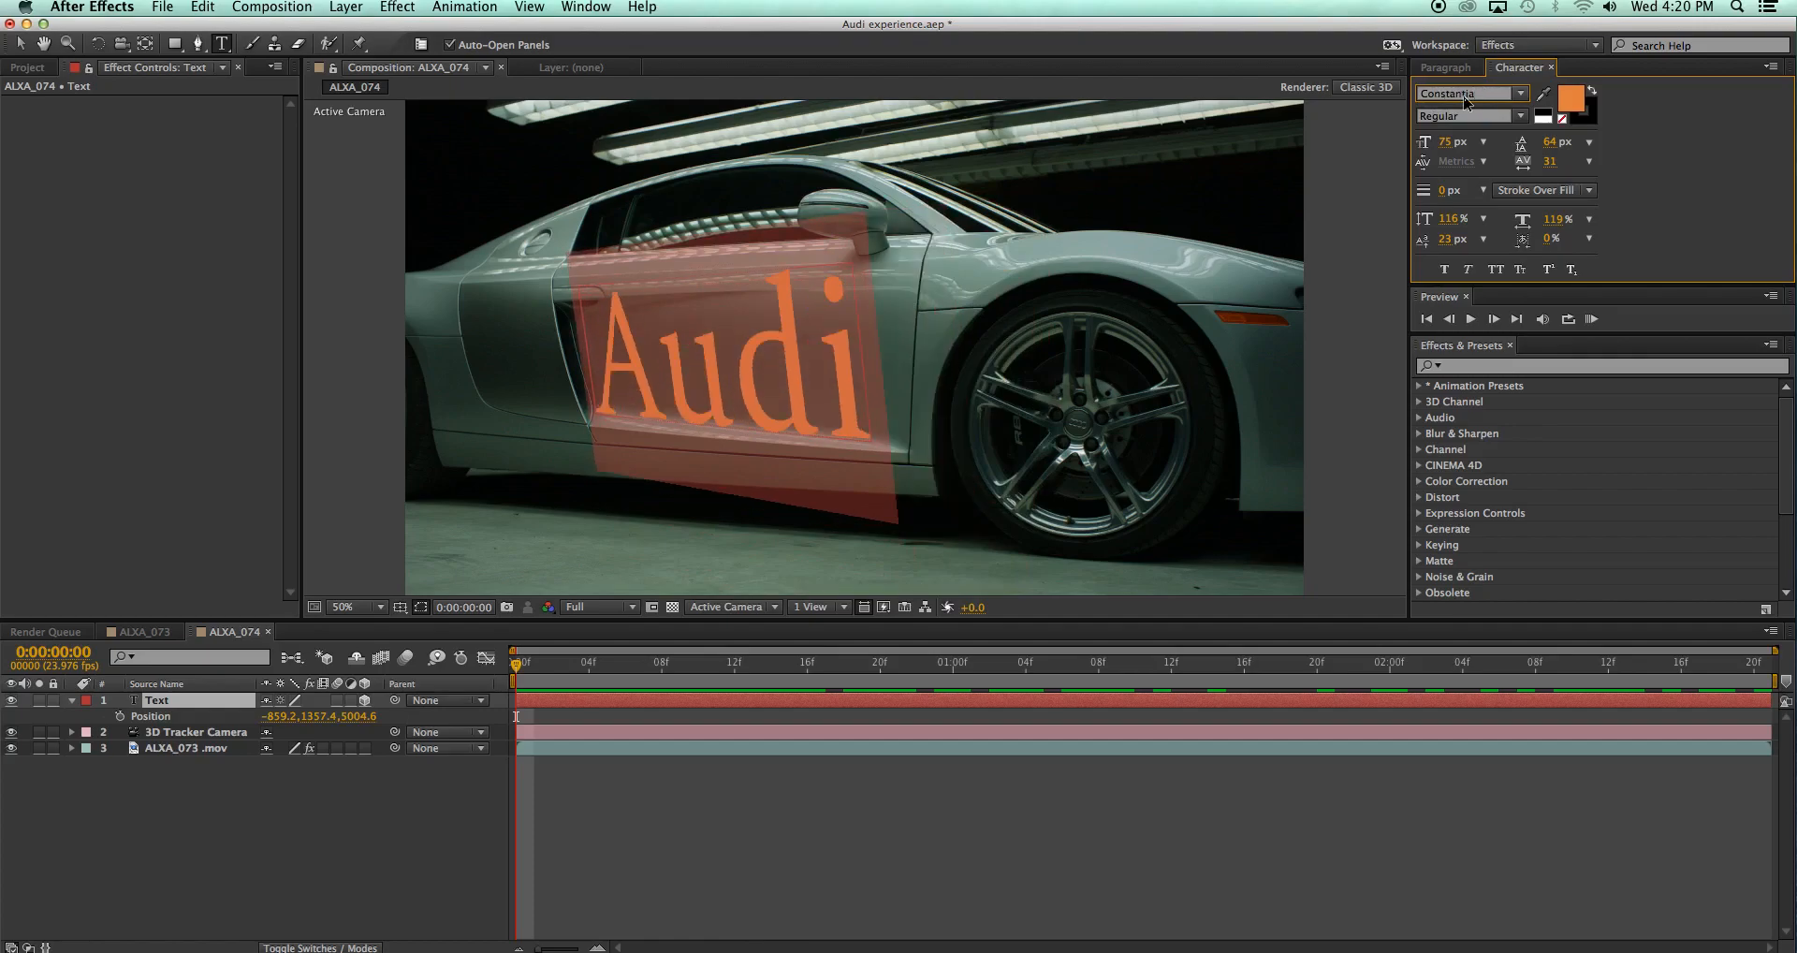
click(799, 363)
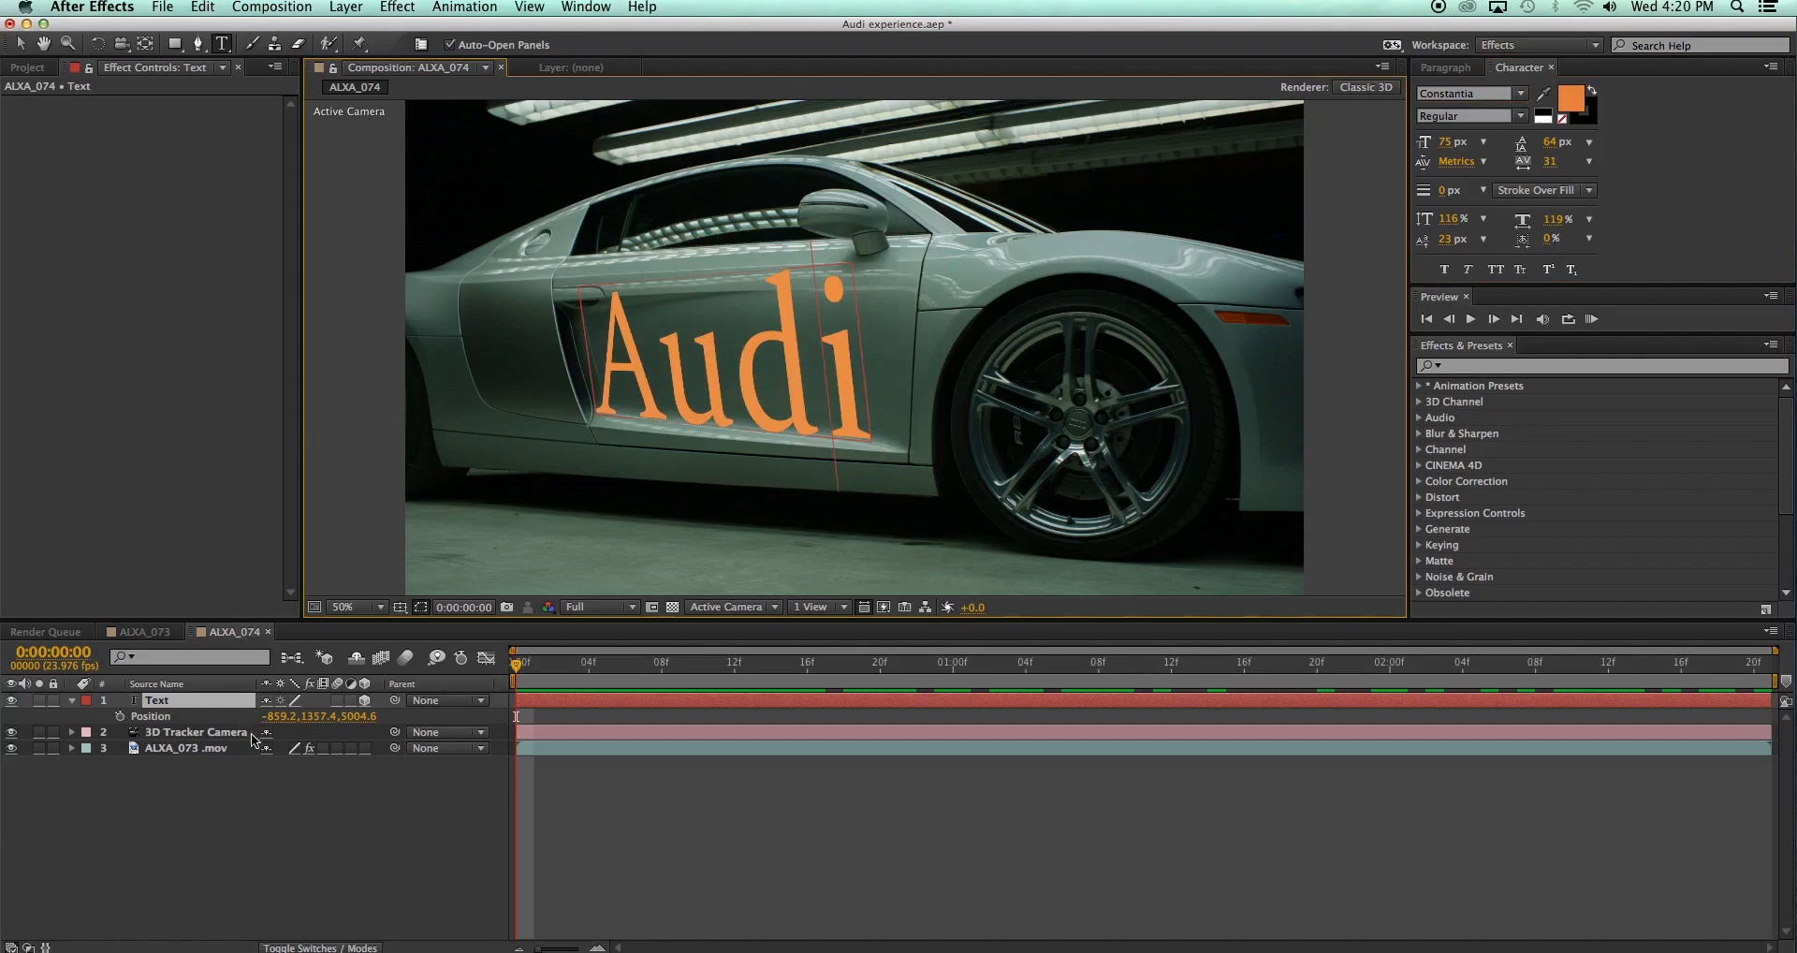
Change the text layer's blending mode to Overlay and preview the tracked result from the start
click(331, 947)
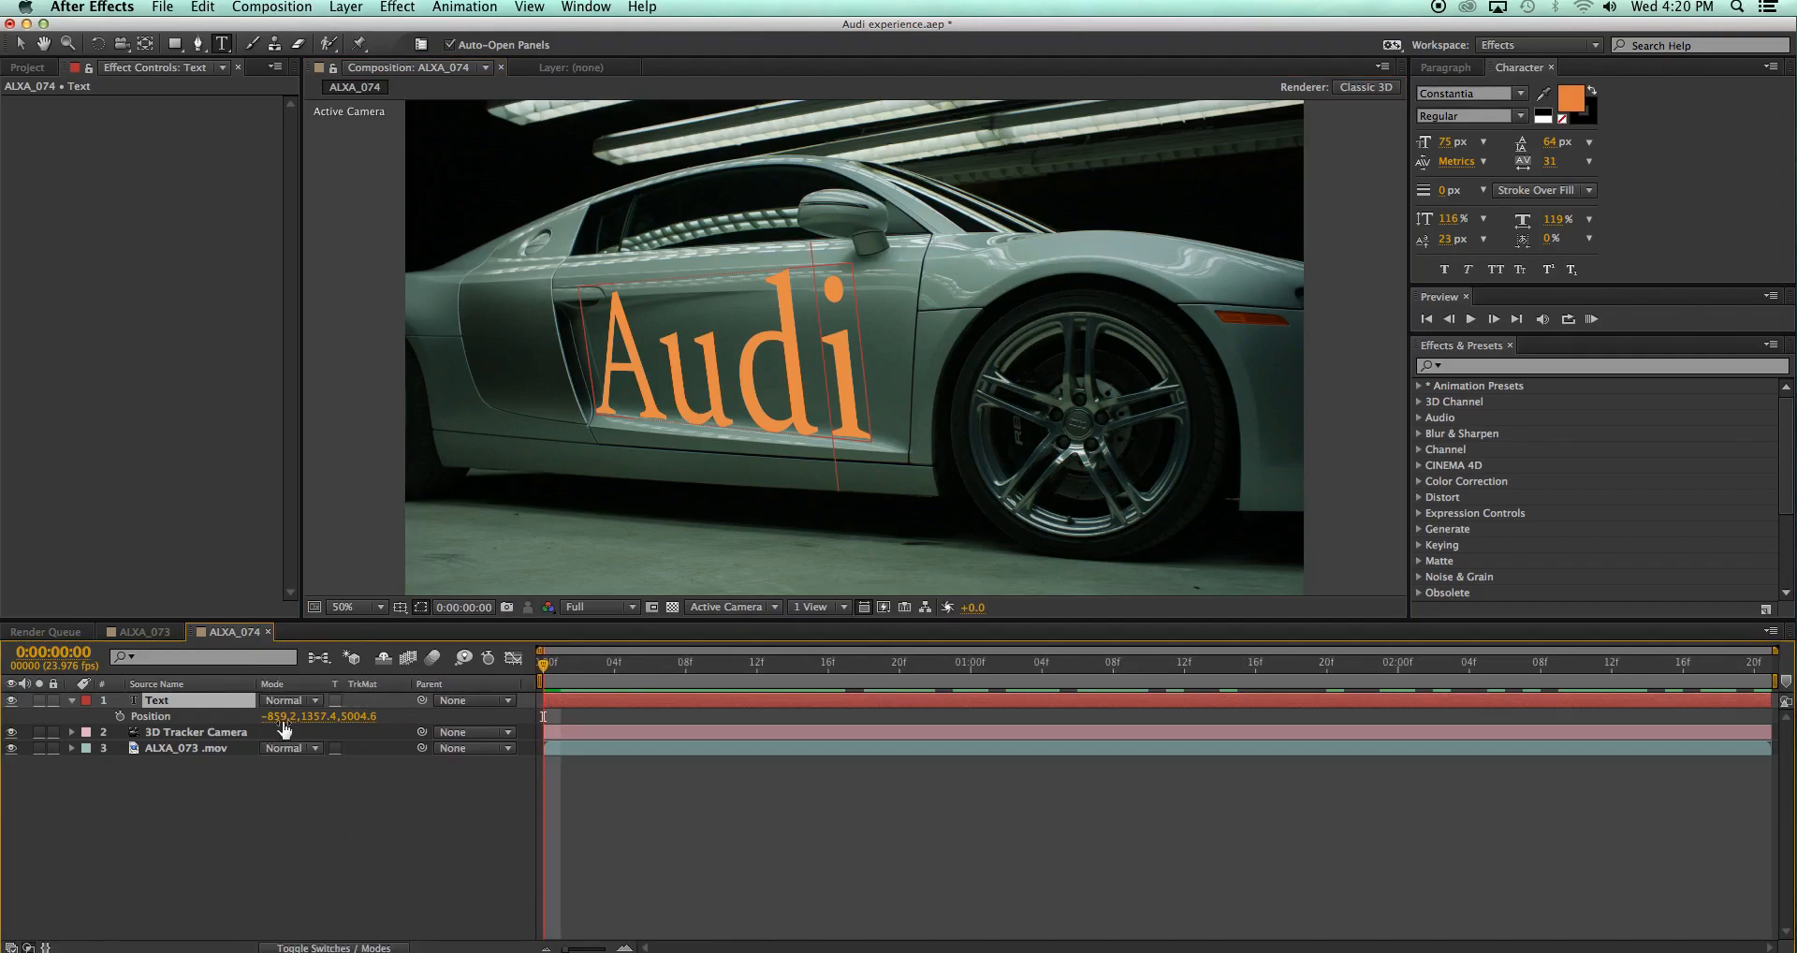
click(315, 701)
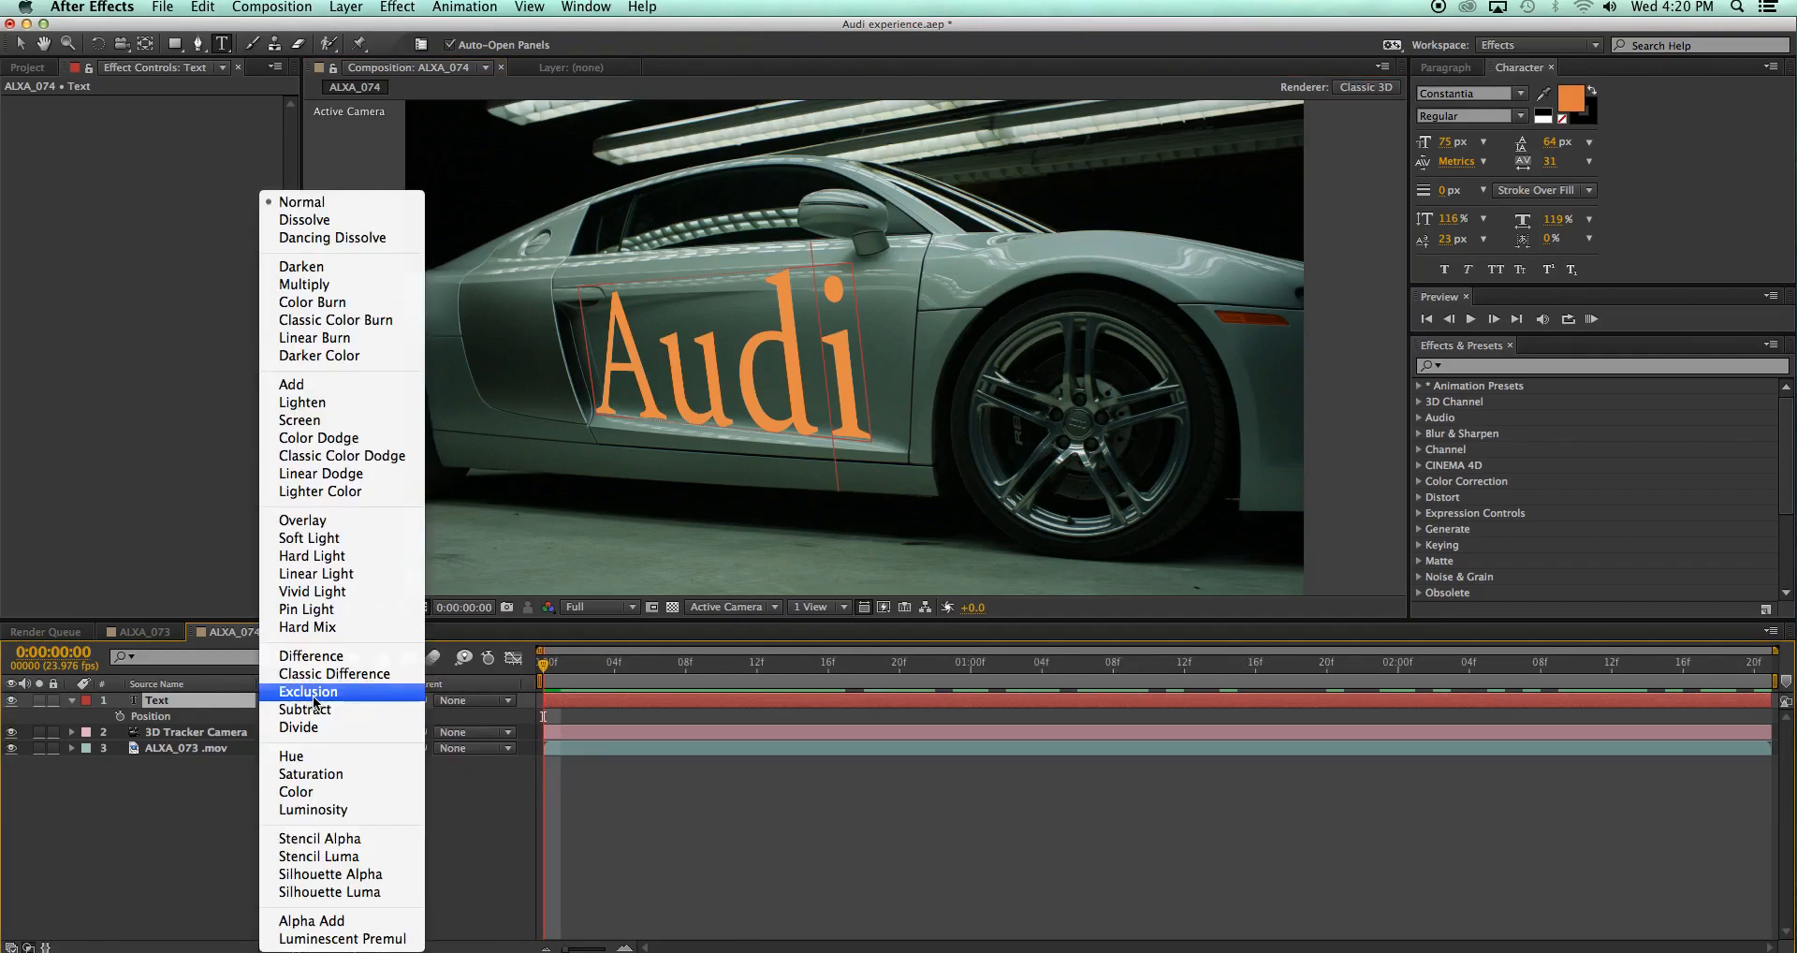
click(333, 522)
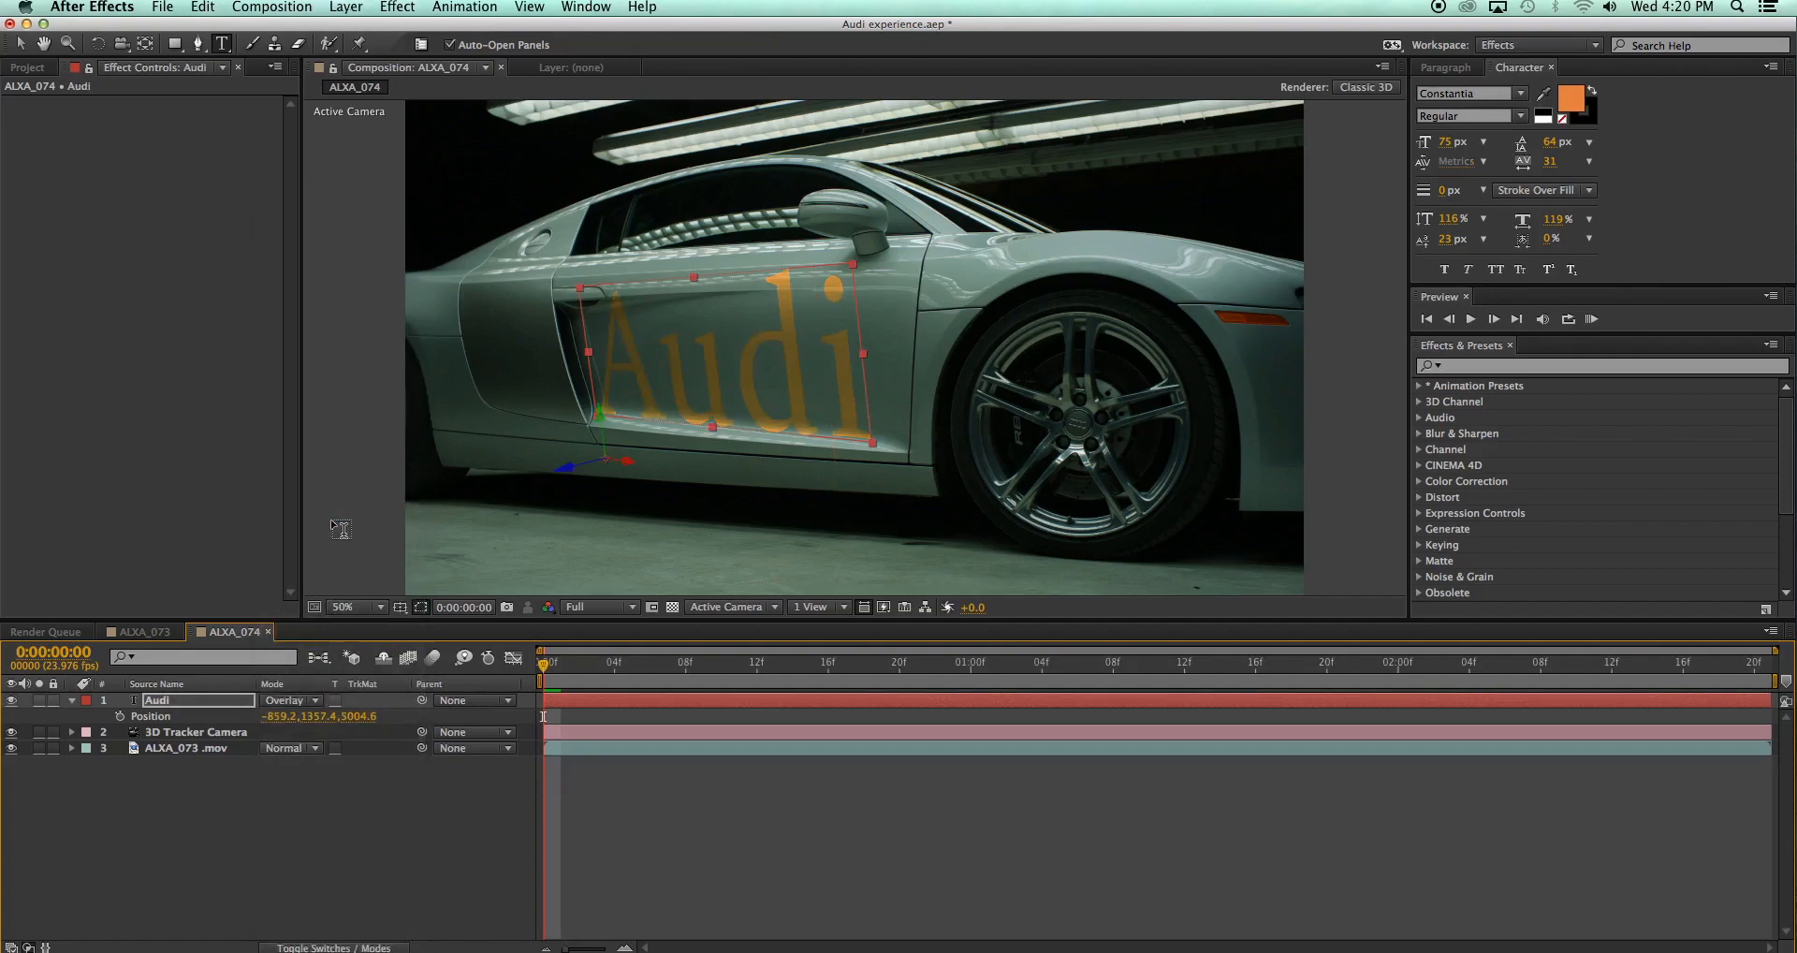
mouse_move(547, 668)
mouse_down()
mouse_move(630, 670)
mouse_move(525, 681)
mouse_up()
key(space)
Apply a Drop Shadow effect to the Audi layer with a distance of 16 and a softness of 27
click(1470, 367)
text(drop s)
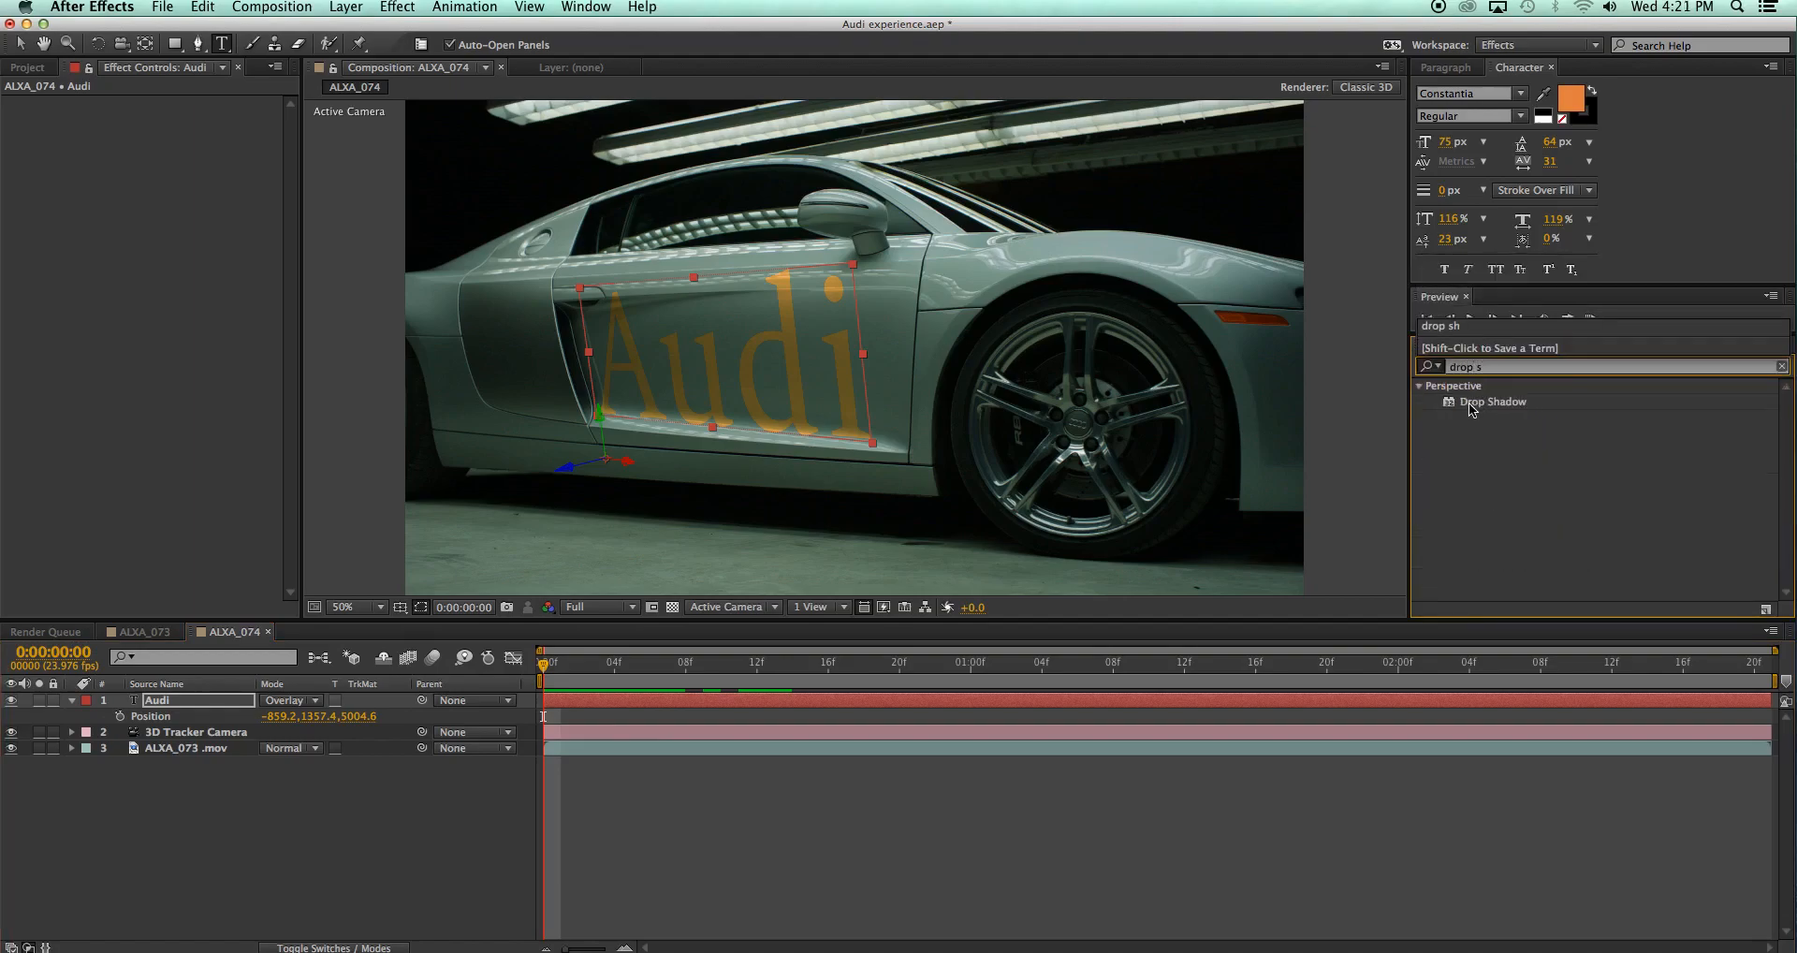
double_click(1453, 403)
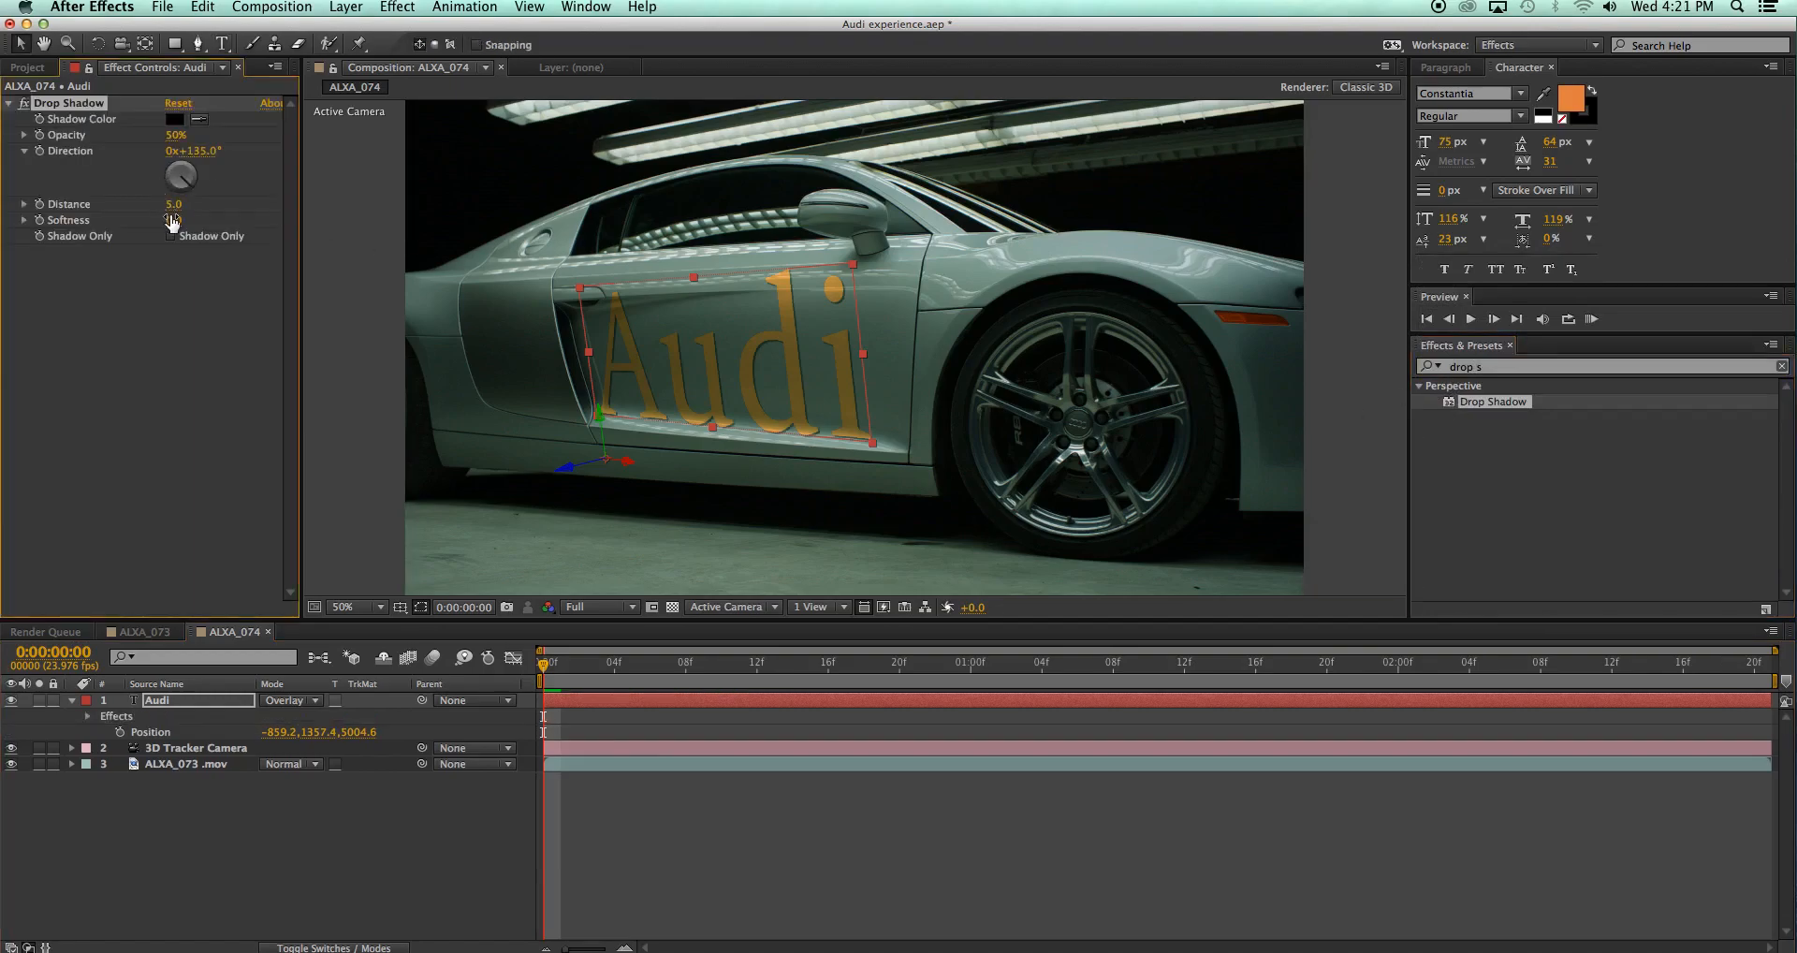
drag(173, 204, 176, 205)
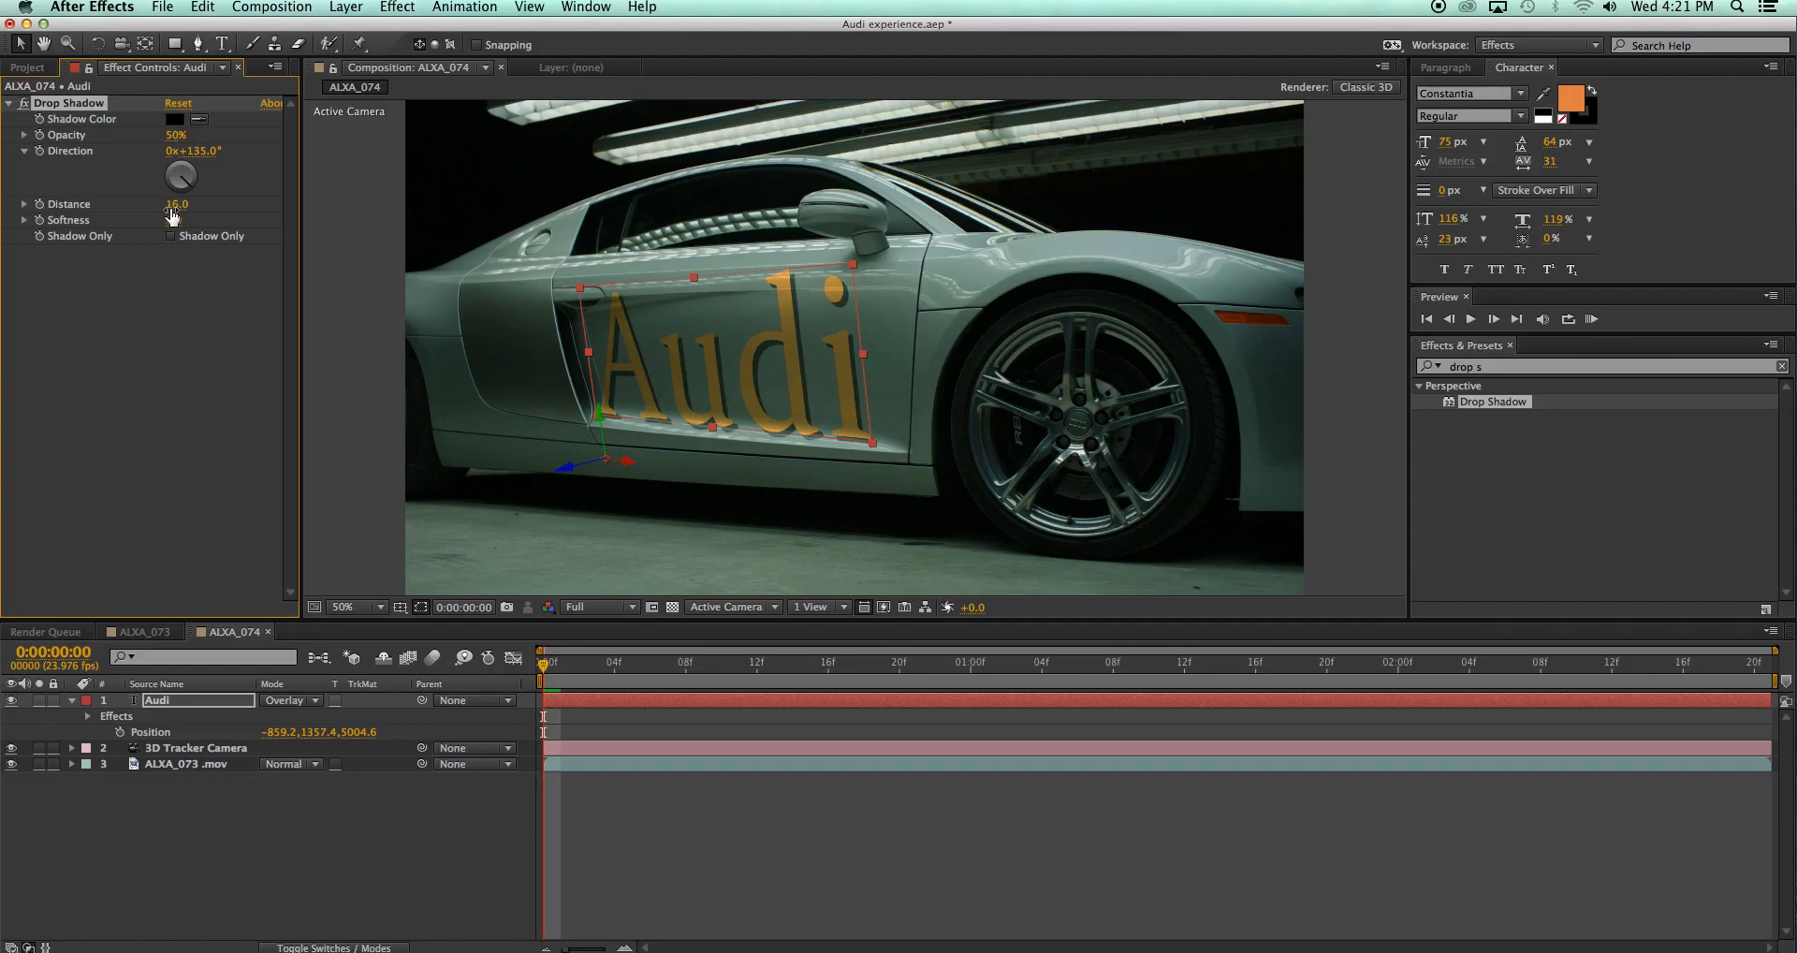
drag(174, 220, 181, 219)
mouse_move(543, 669)
mouse_down()
mouse_move(969, 672)
mouse_move(542, 668)
mouse_up()
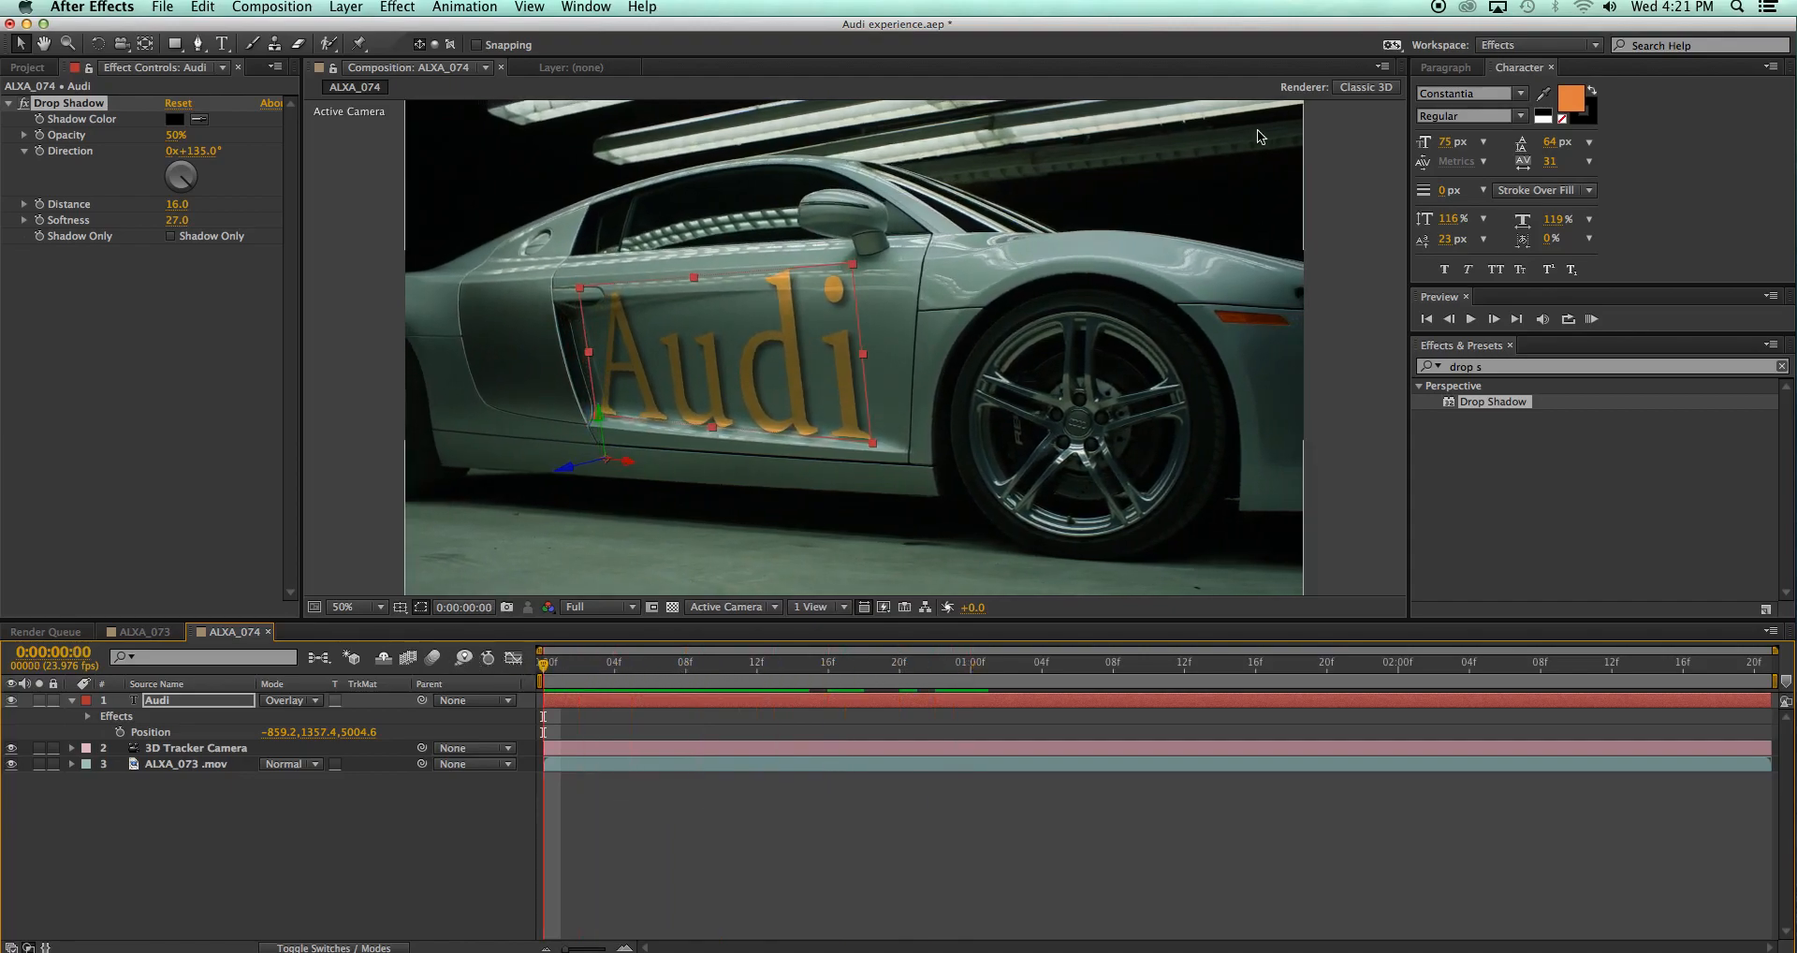
Switch the renderer of the ALXA_074 composition from Classic 3D to Ray-traced 3D
click(1384, 89)
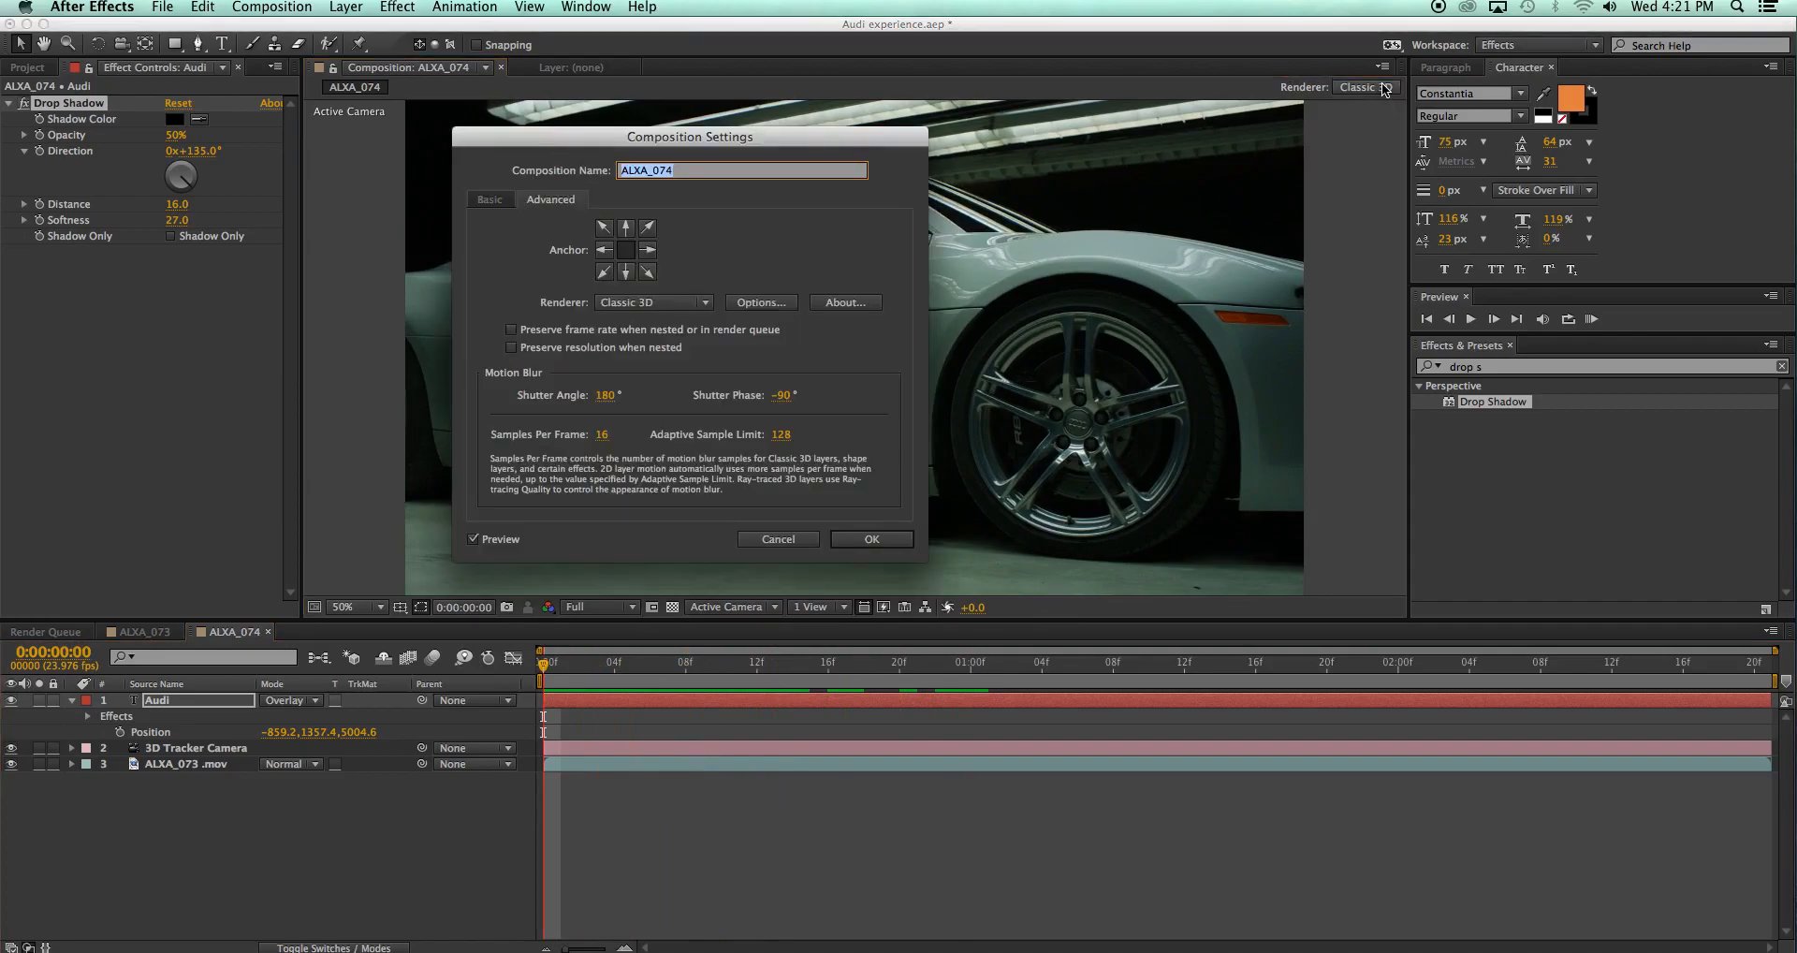
click(647, 303)
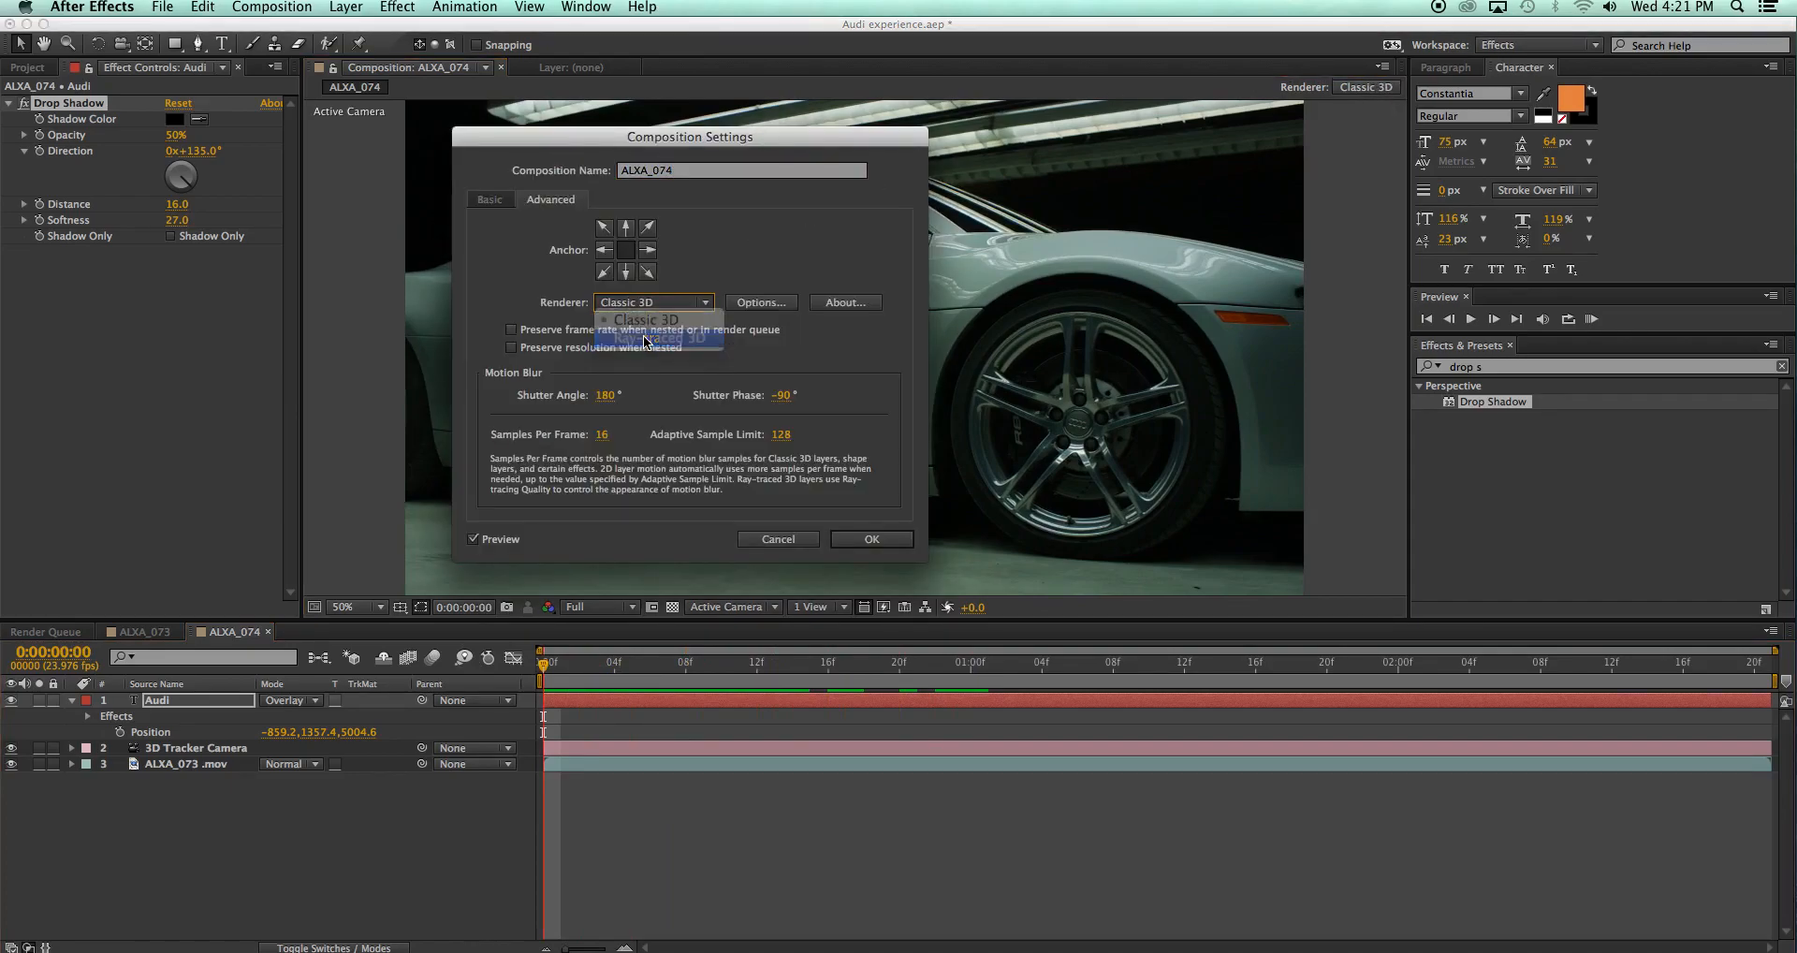
click(645, 338)
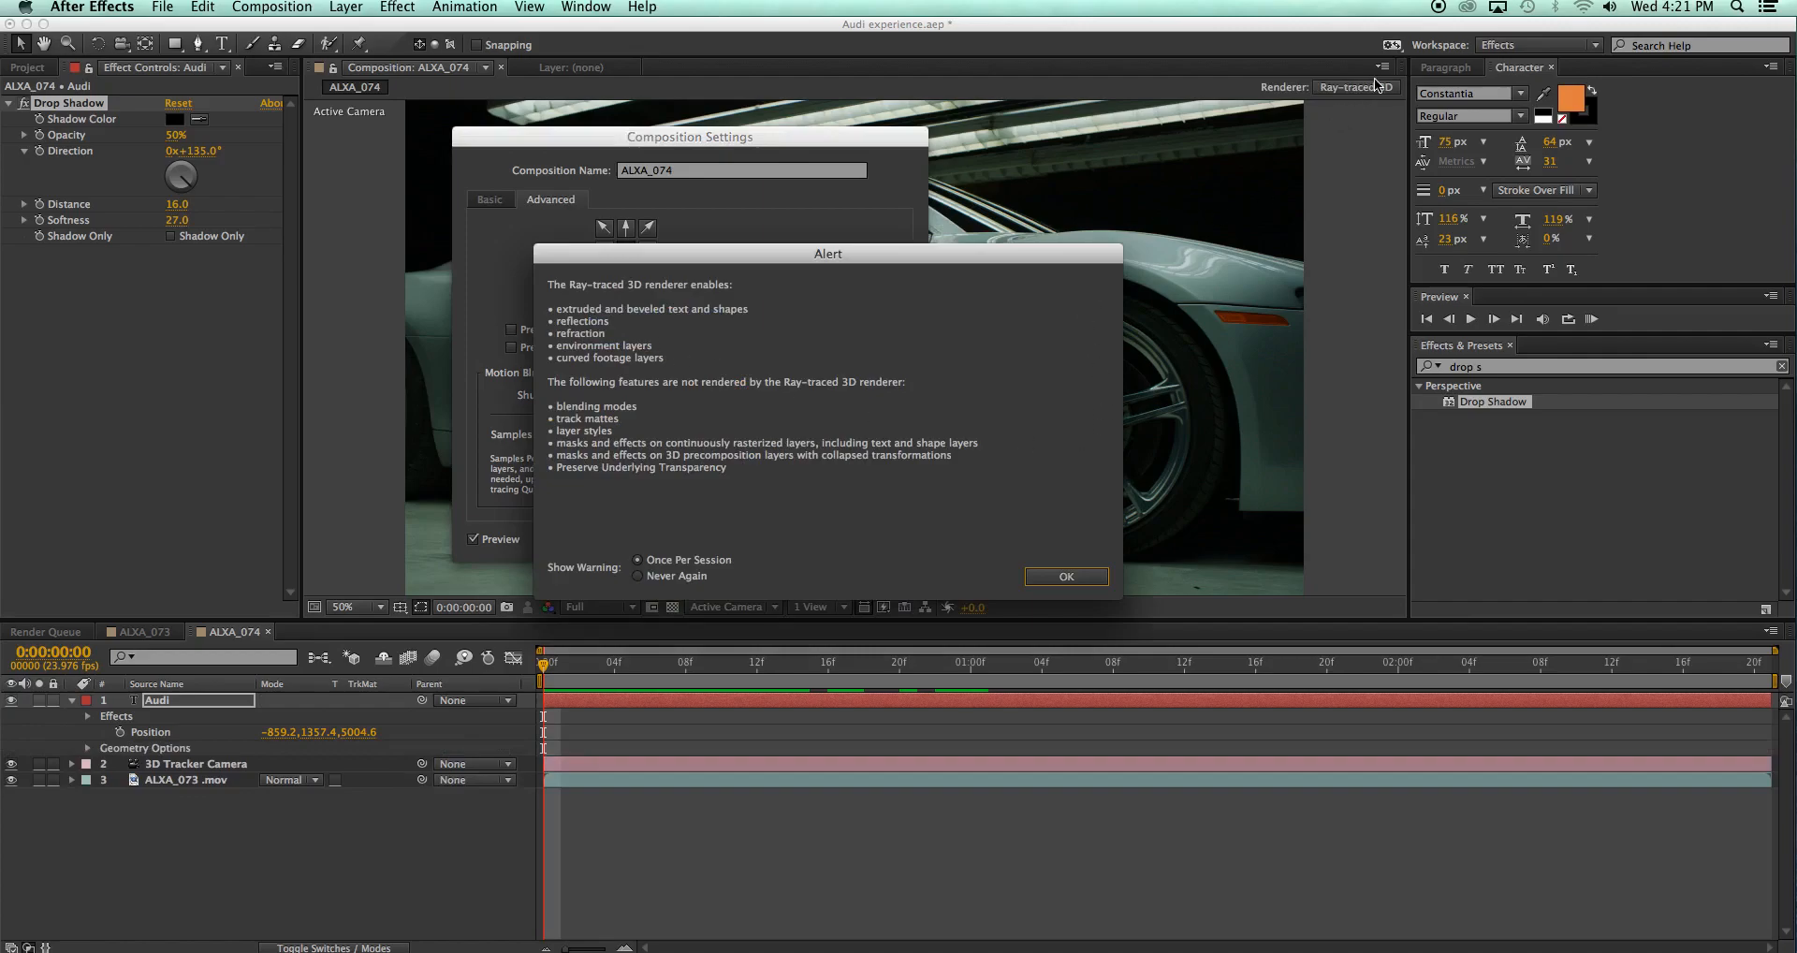
click(1051, 577)
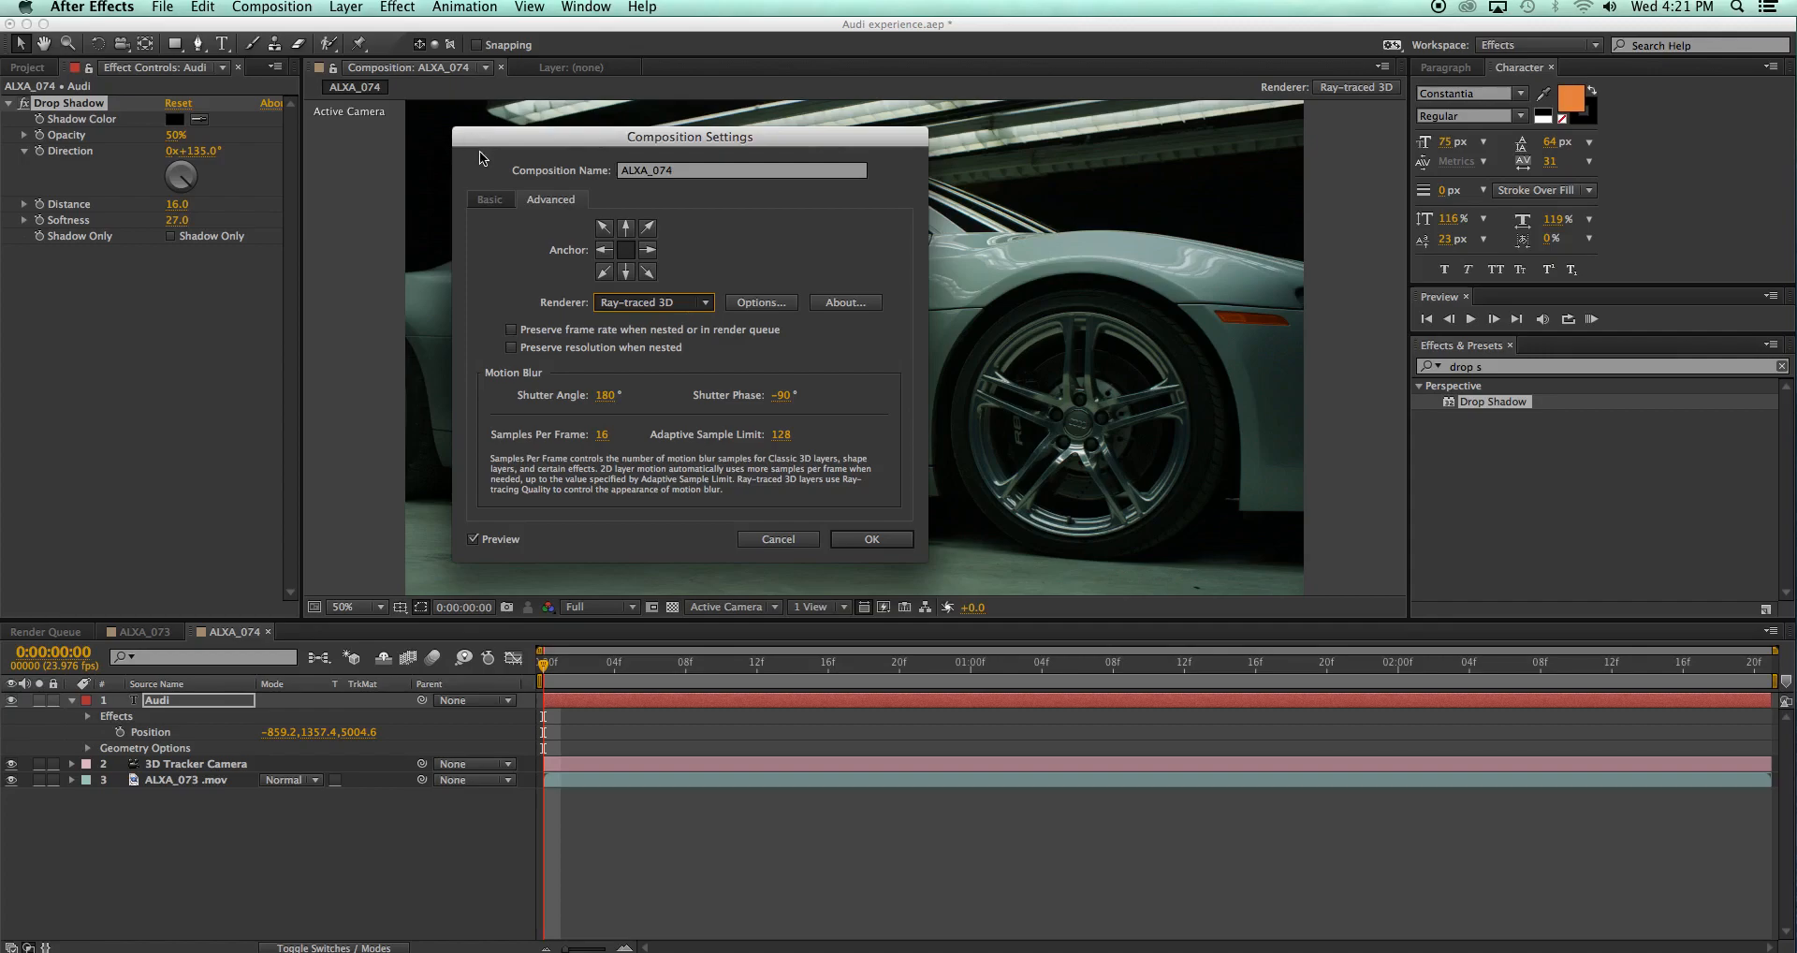
click(870, 539)
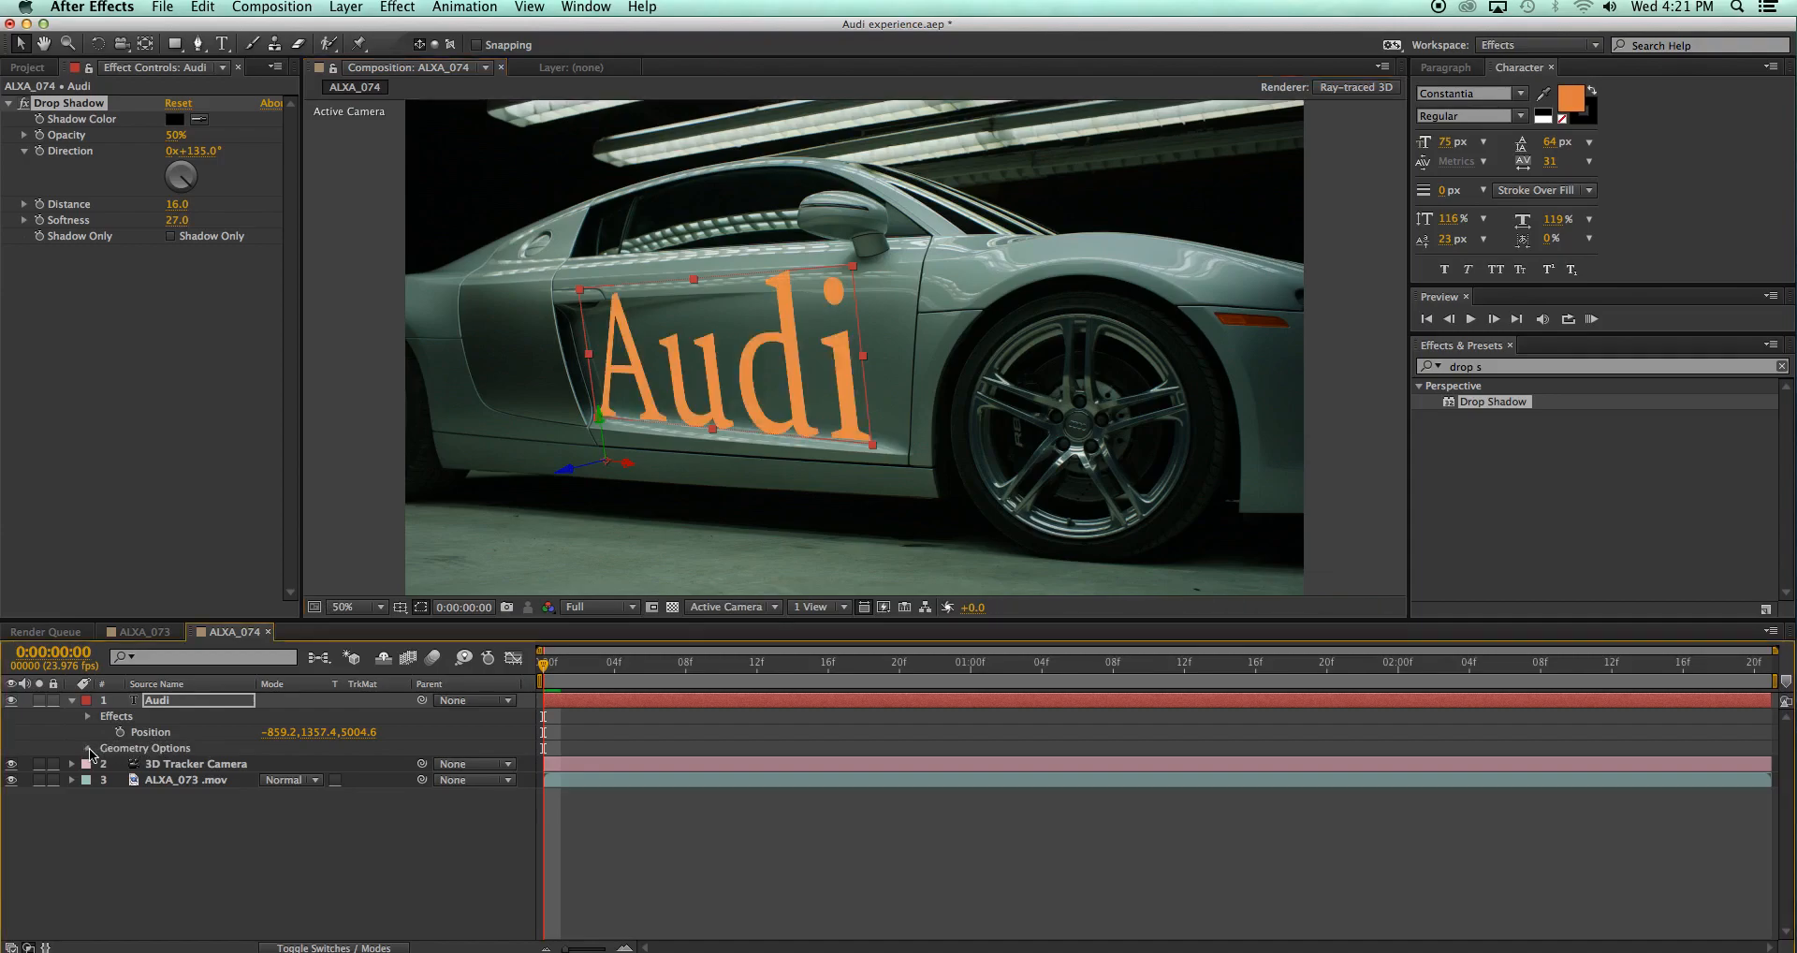
Set the Bevel Depth in the Audi layer's geometry options to 4.7
click(88, 749)
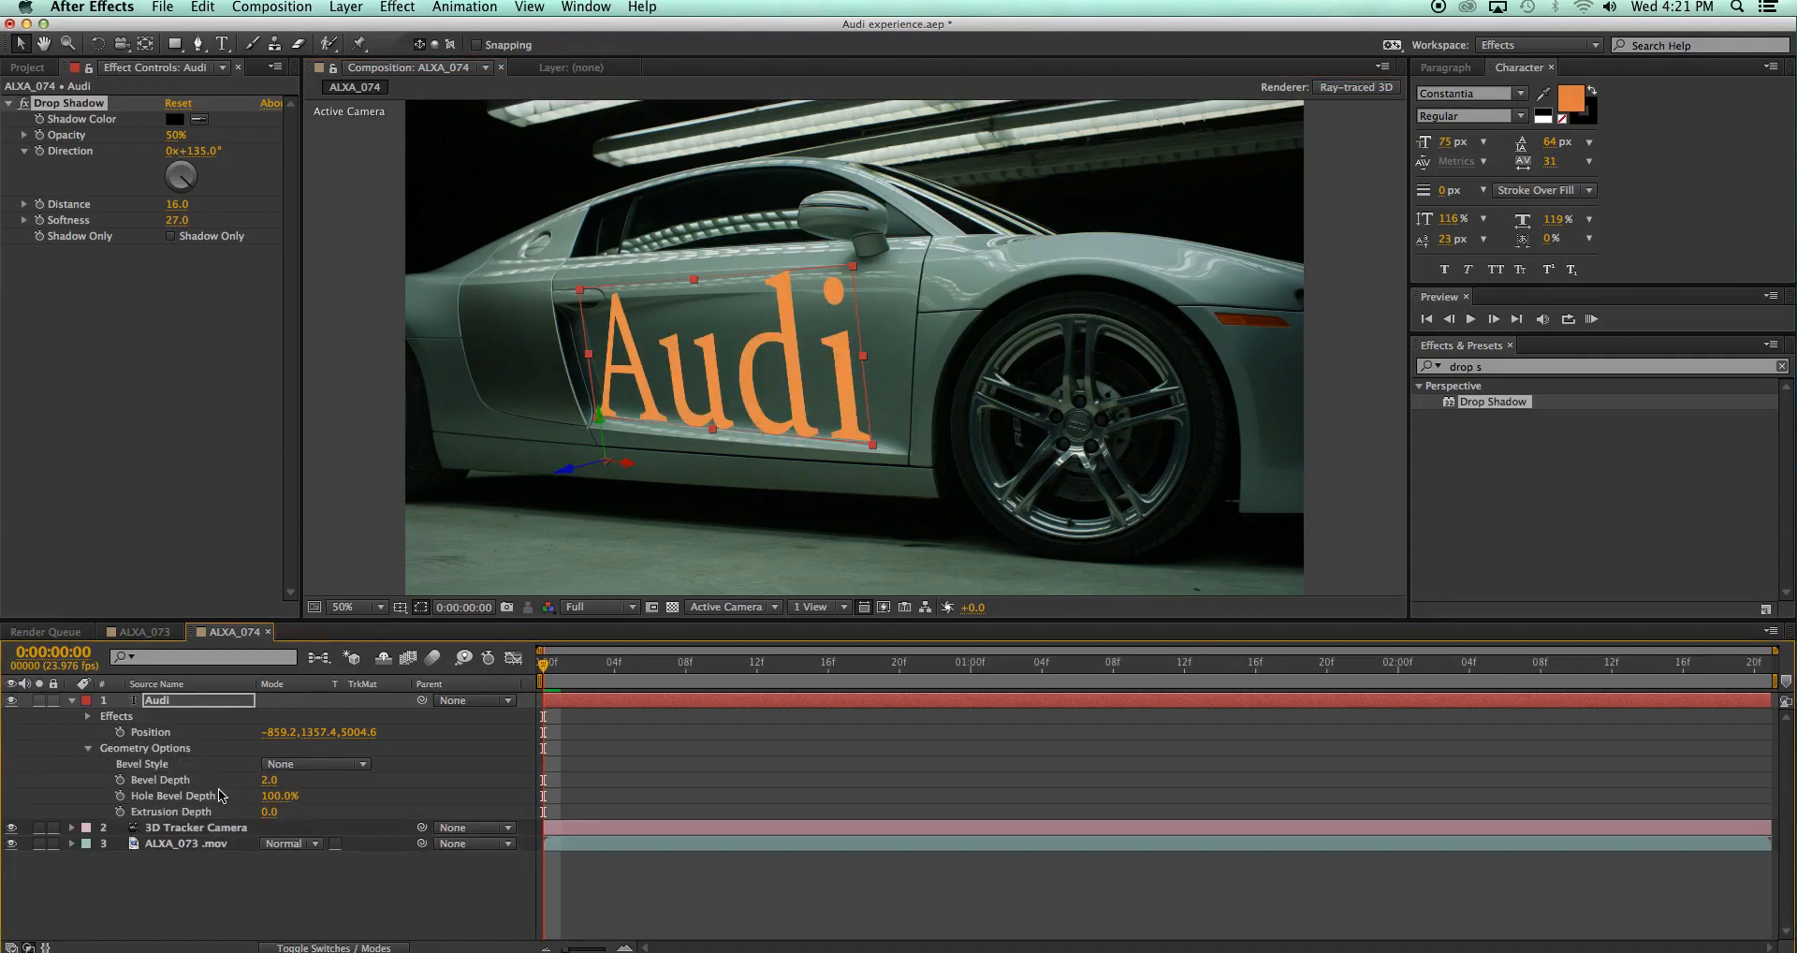
click(270, 780)
drag(269, 780, 289, 779)
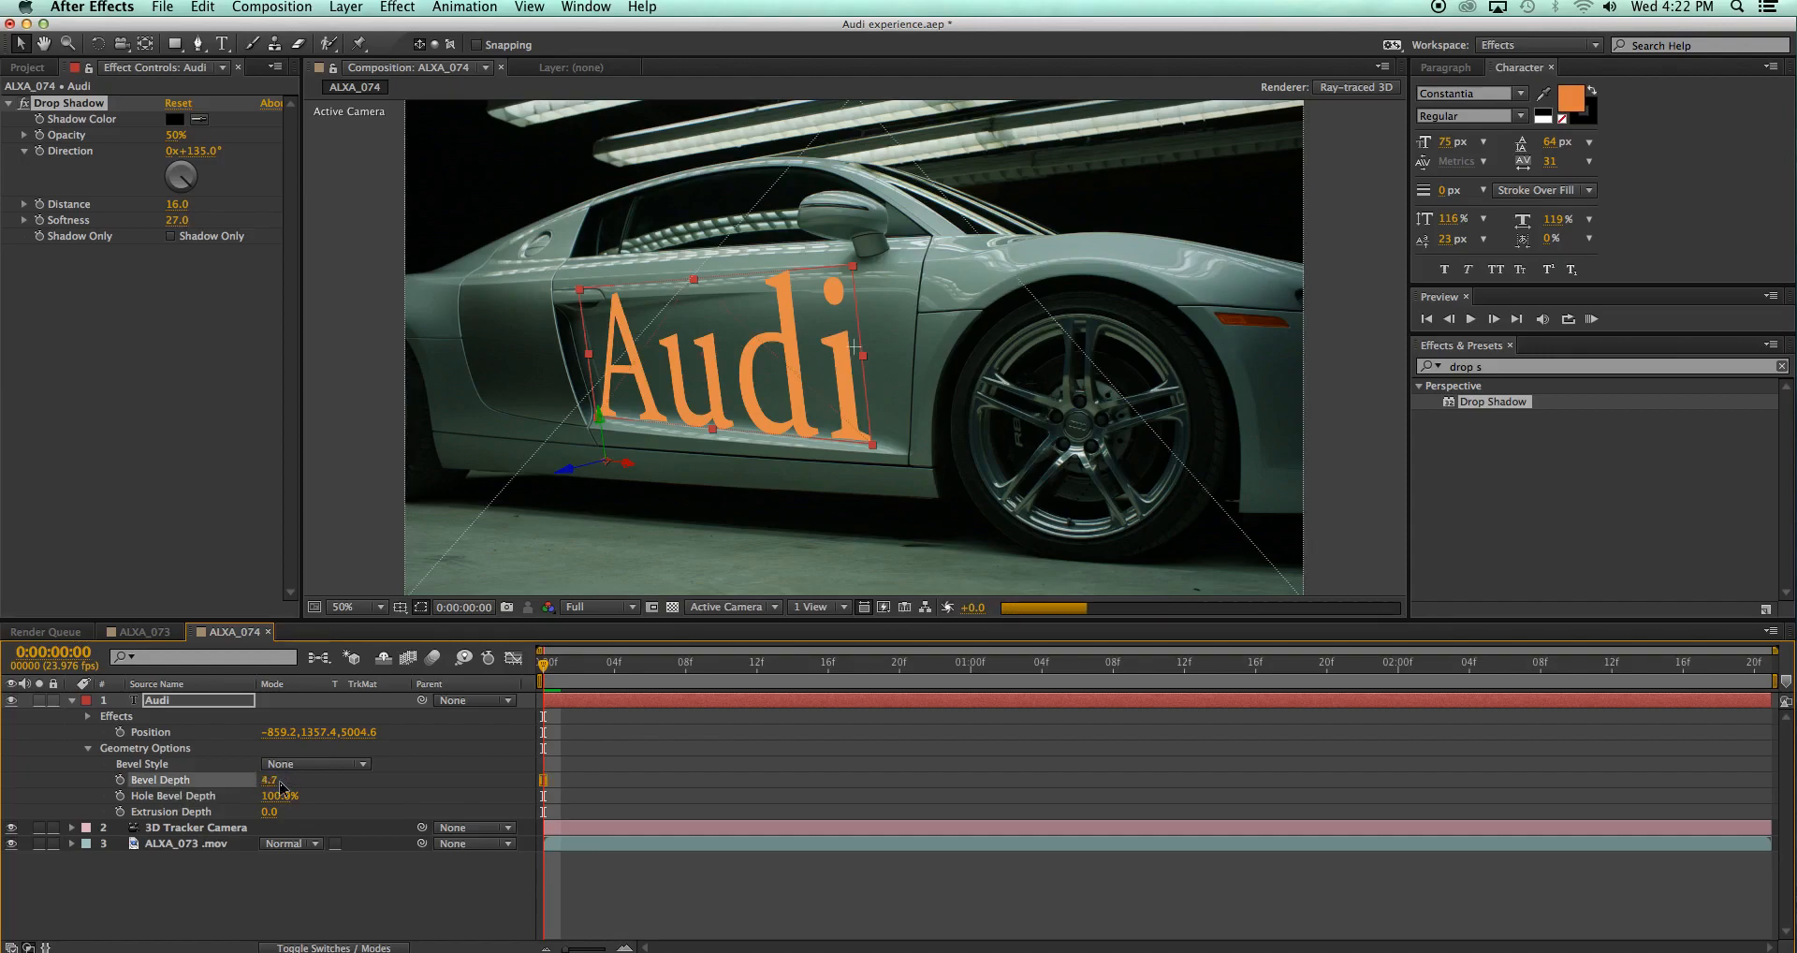
Set the Audi layer's Extrusion Depth to 60, Hole Bevel Depth to 27% and Bevel Style to Convex
drag(269, 811, 321, 808)
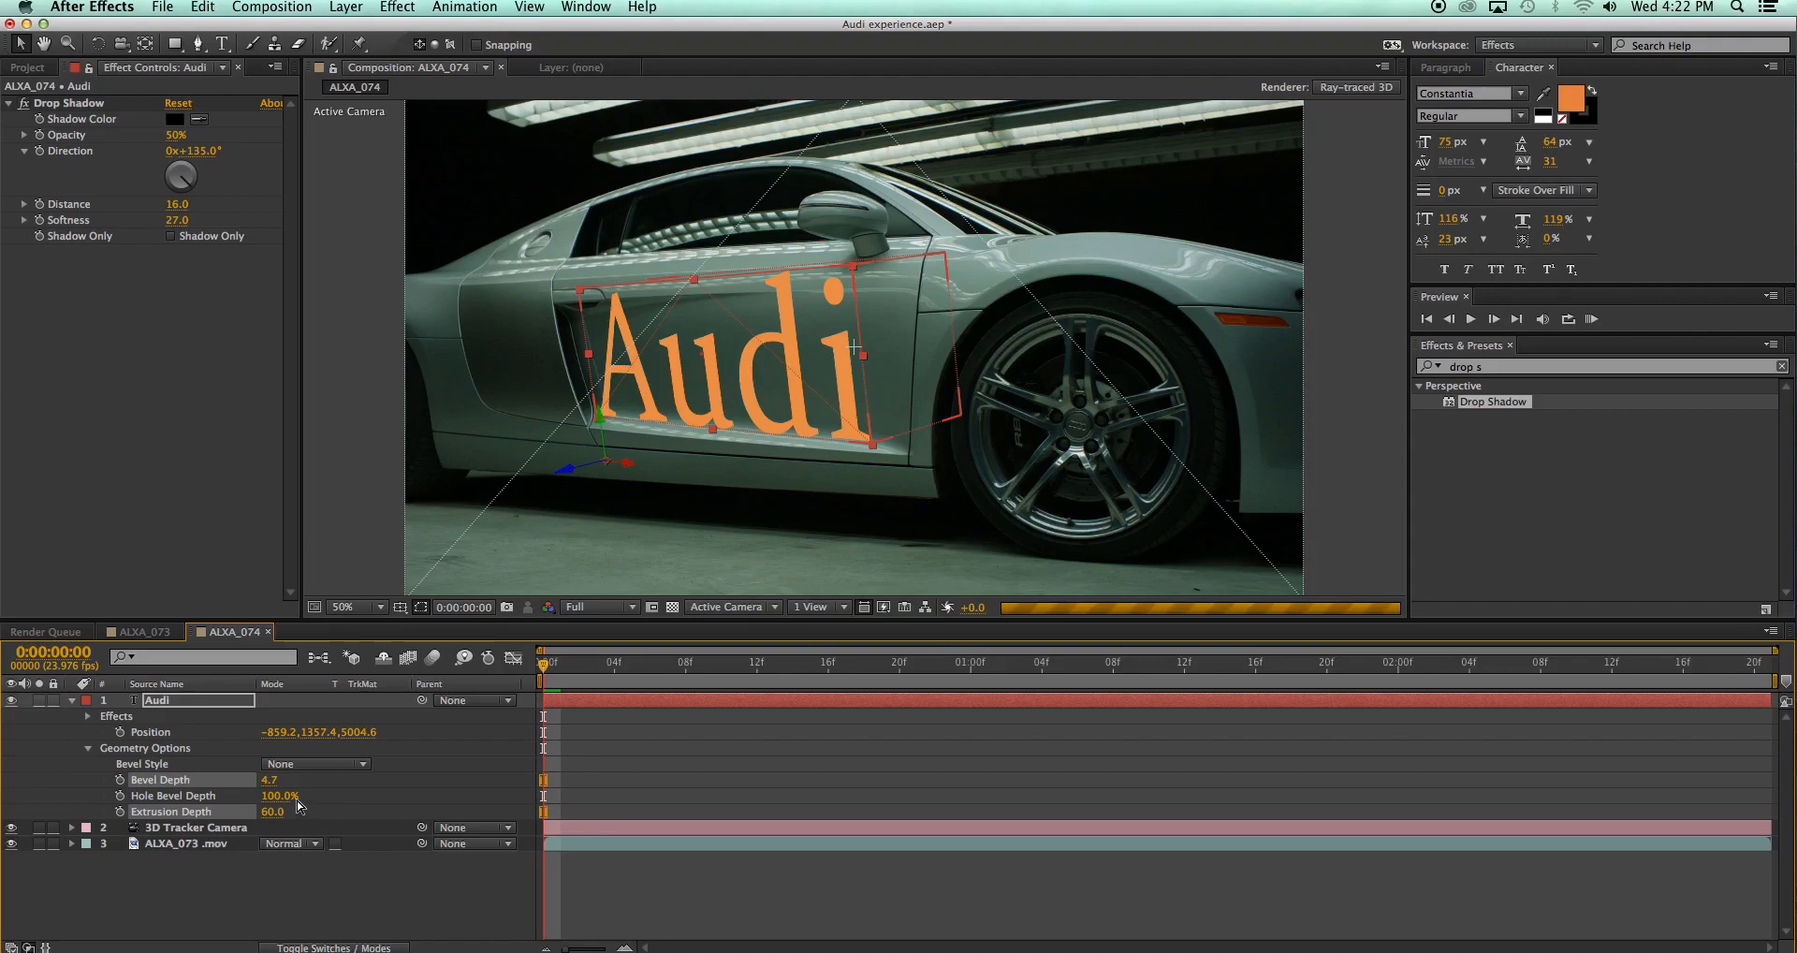
drag(276, 795, 194, 795)
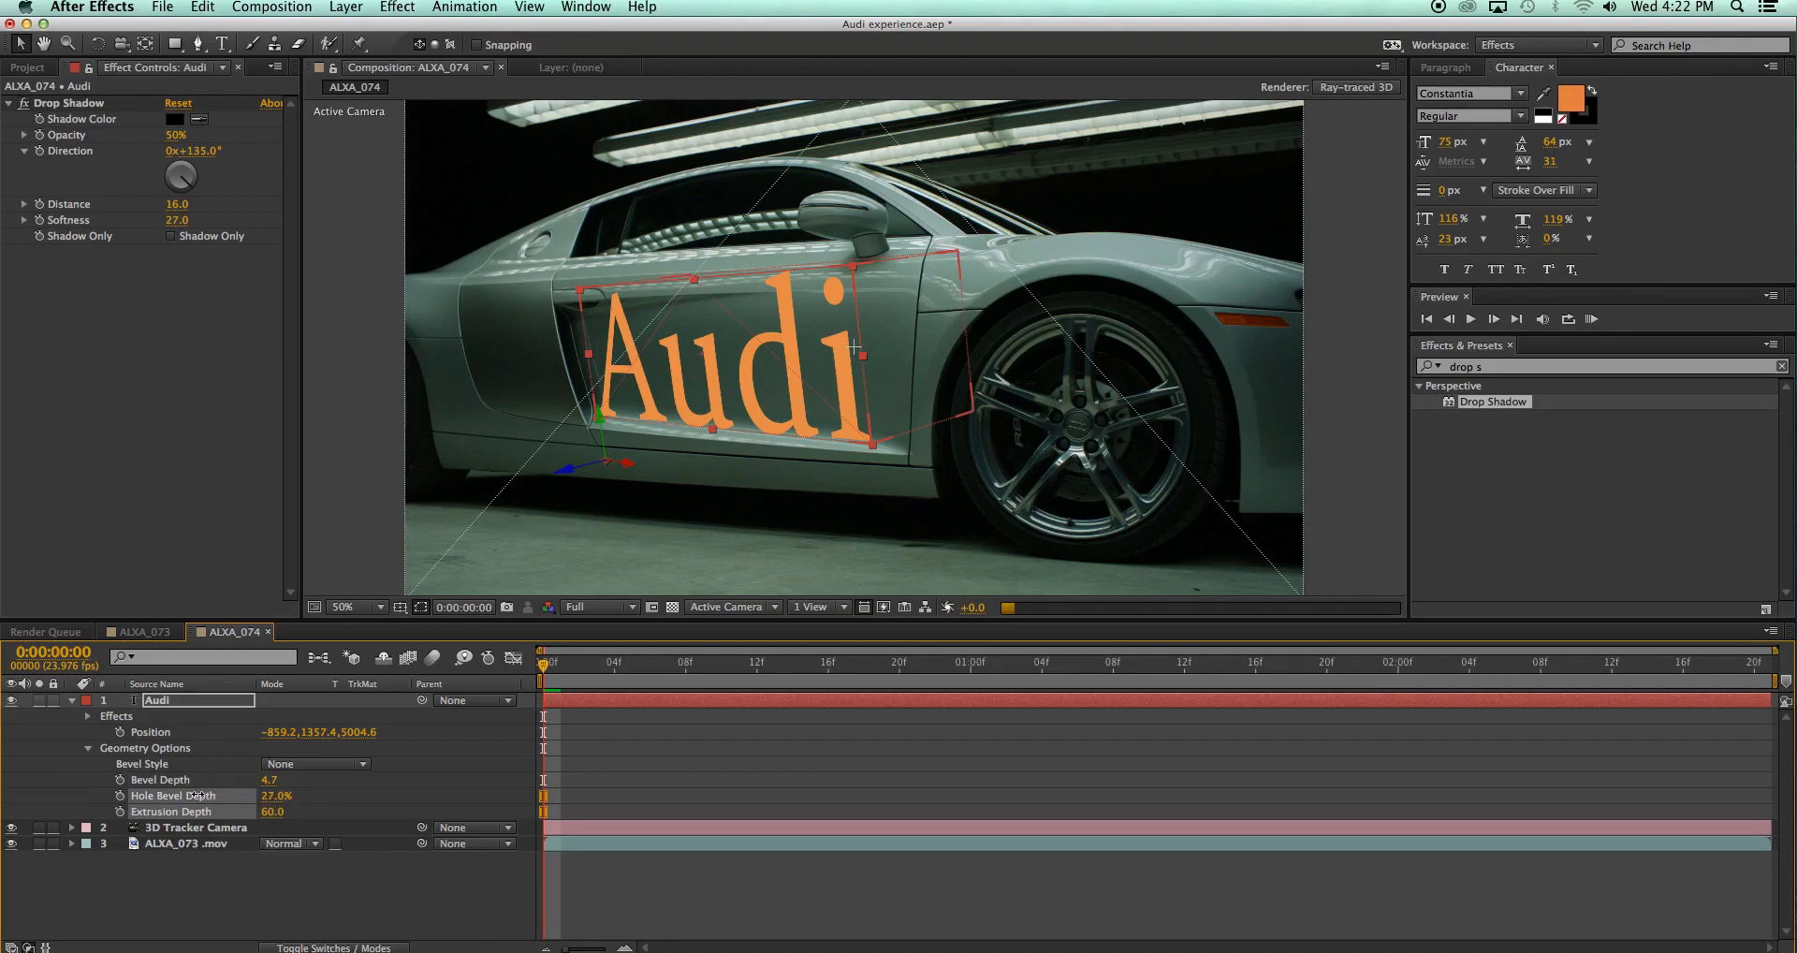
click(323, 763)
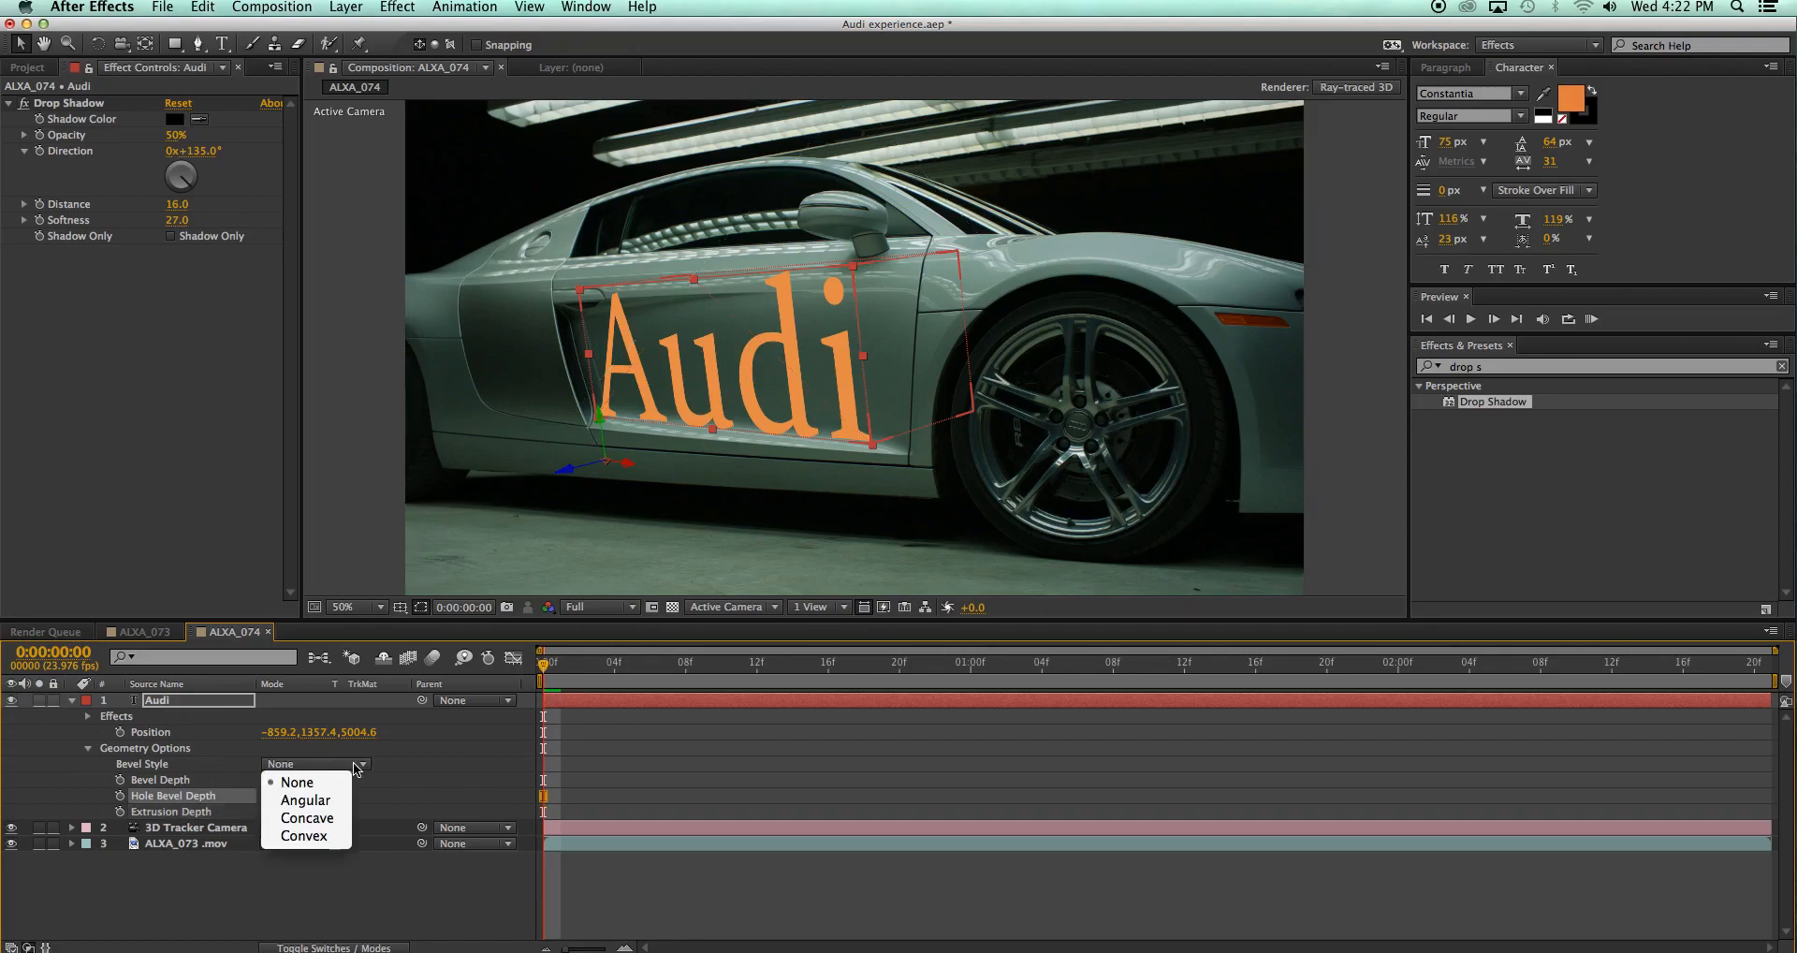
click(310, 835)
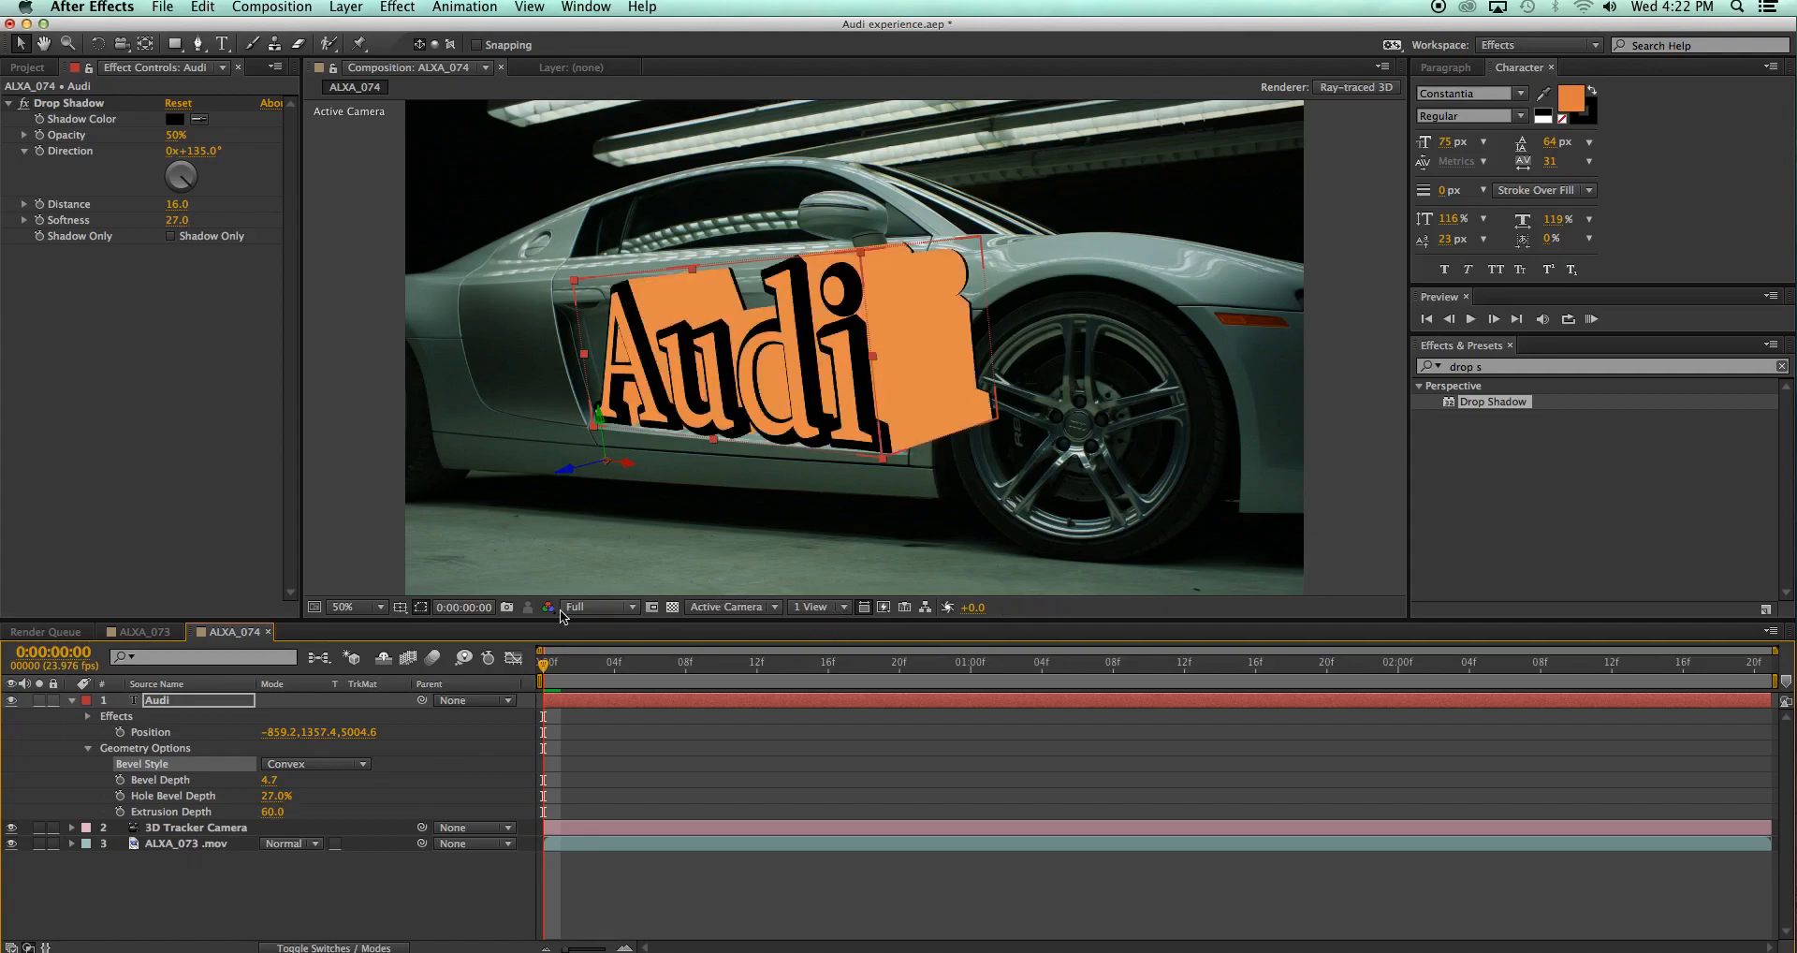
Change the Audi layer's geometry options to a Concave bevel, Extrusion Depth 27 and Hole Bevel Depth 0%
click(360, 764)
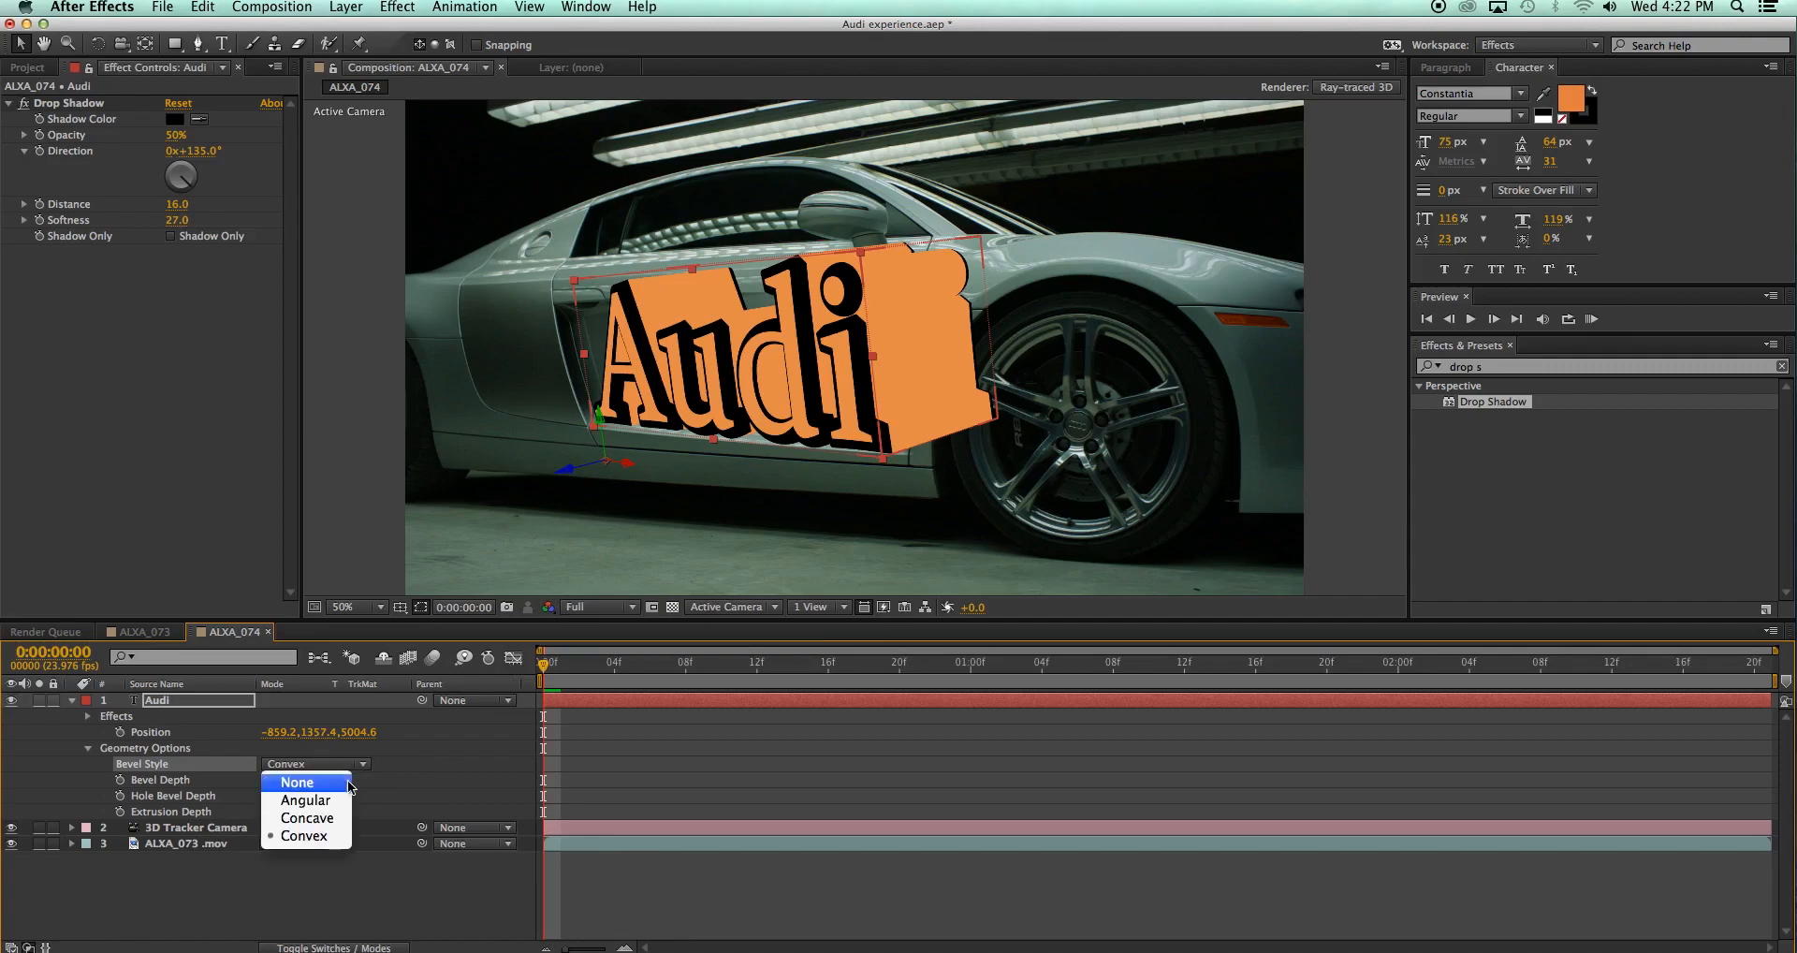
click(327, 820)
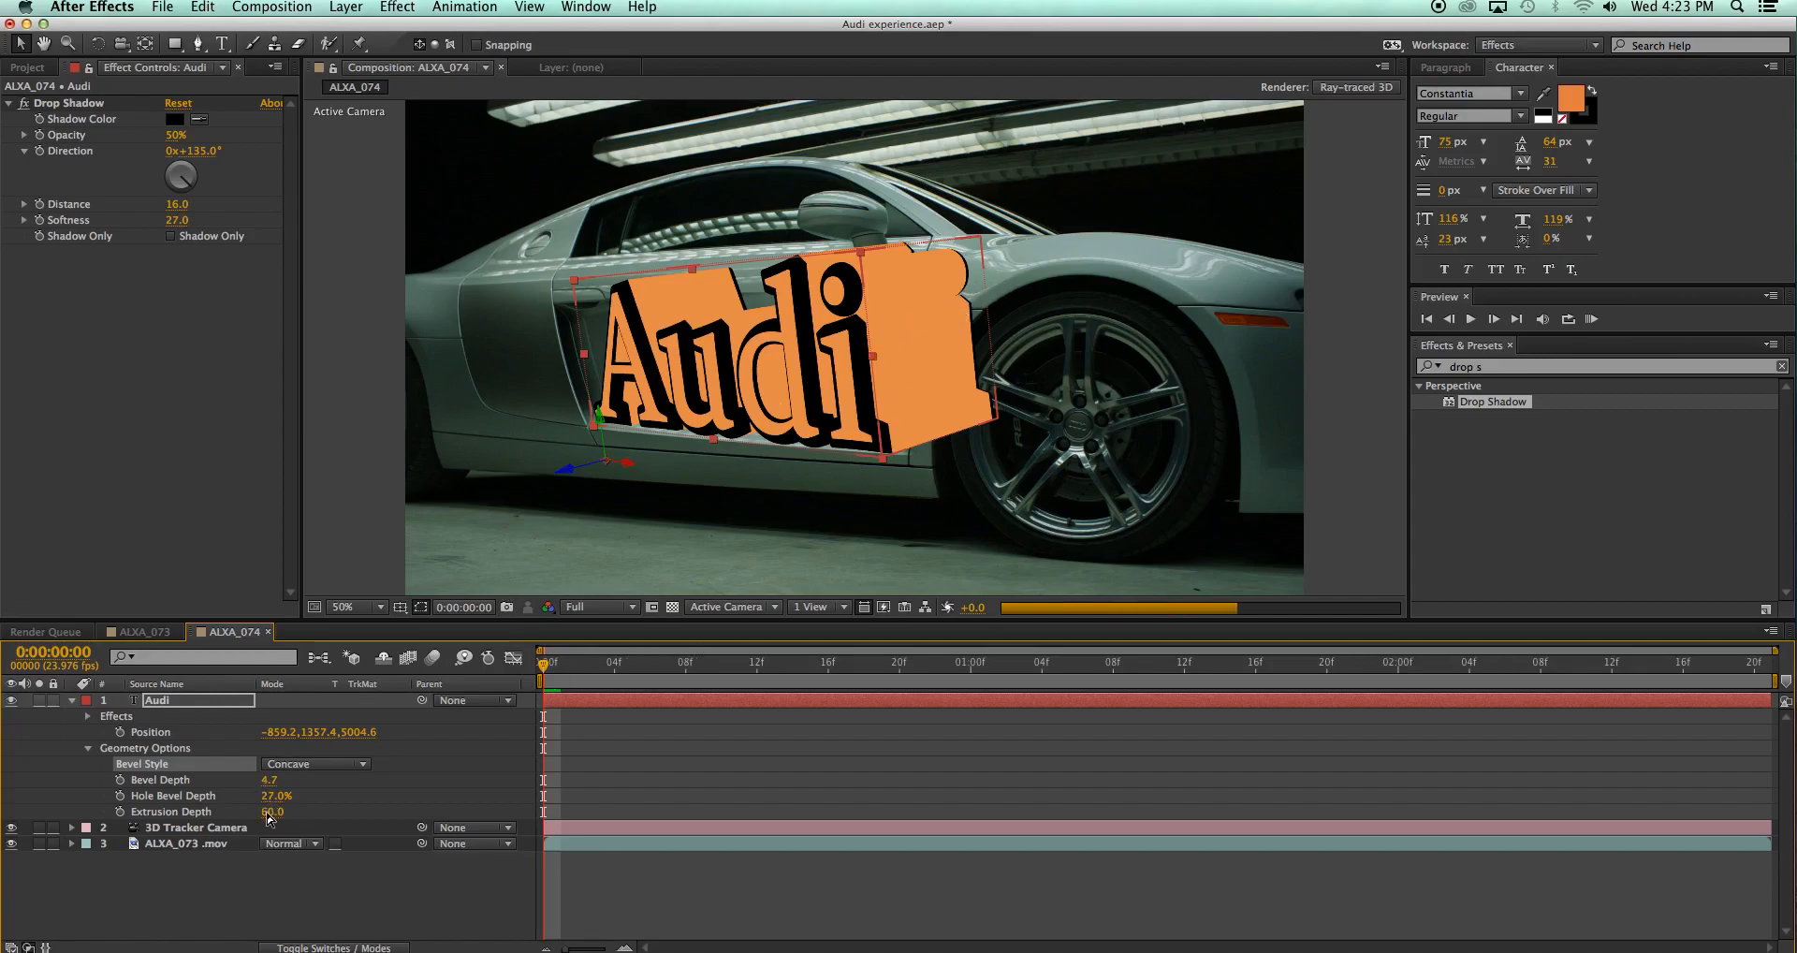
drag(269, 819, 234, 807)
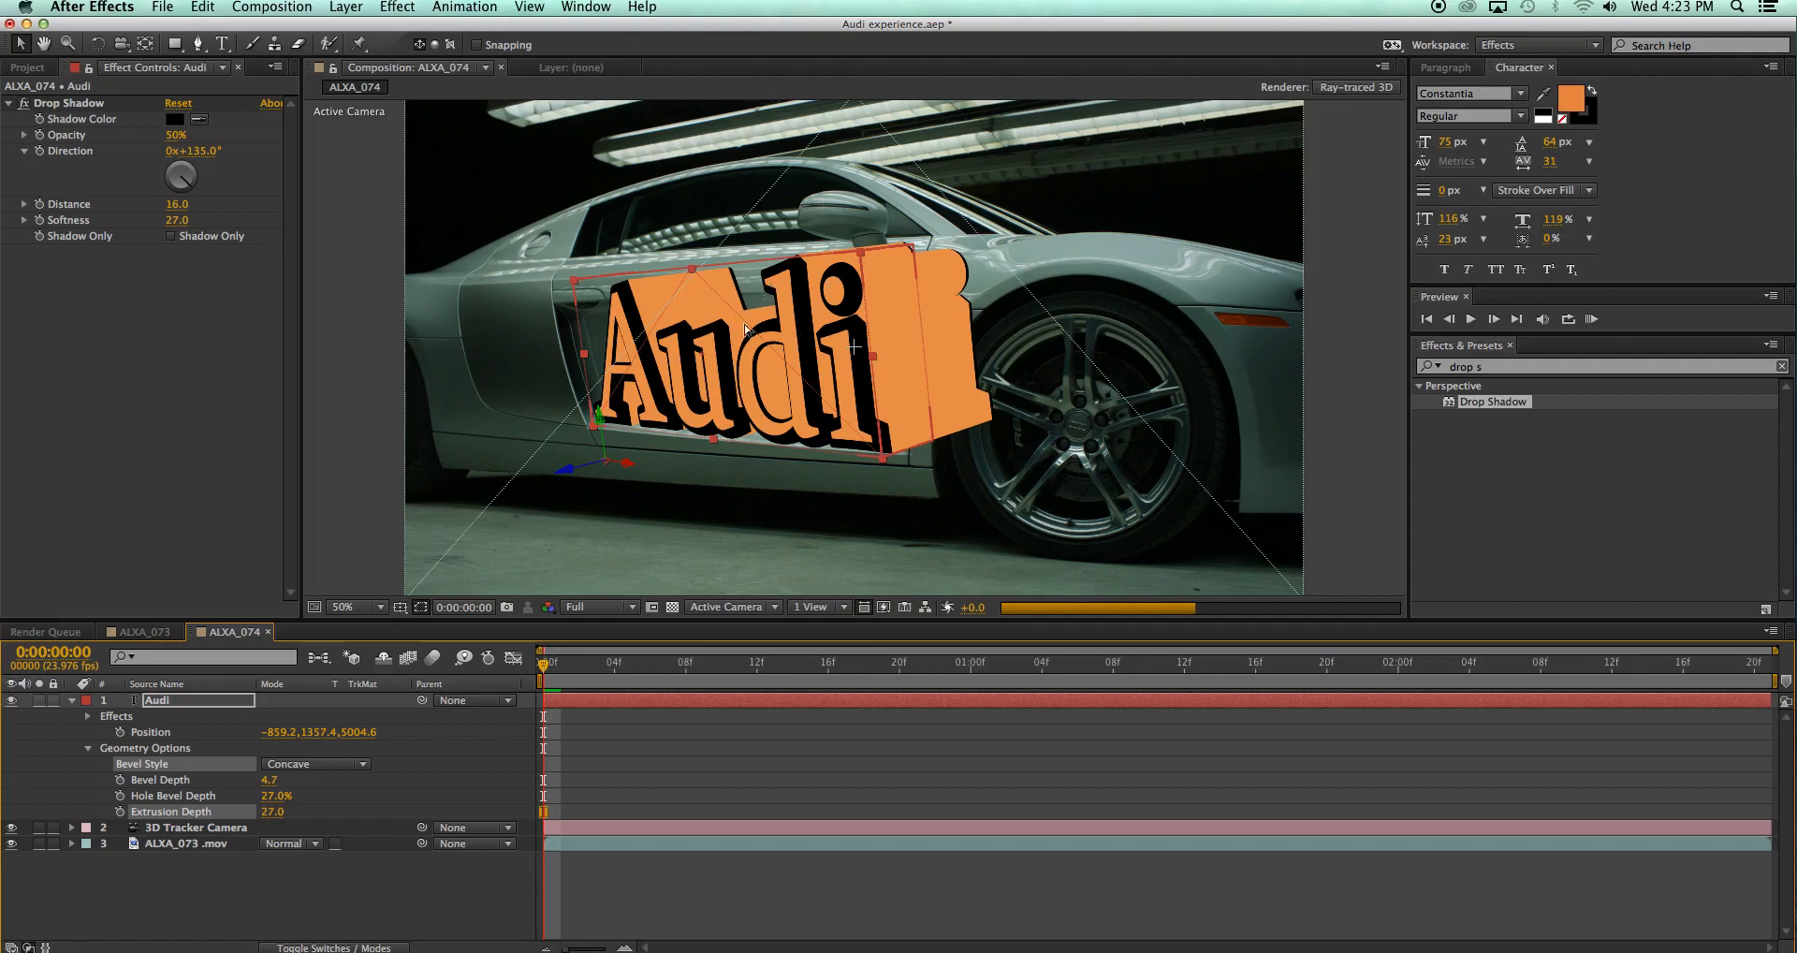
drag(273, 795, 180, 802)
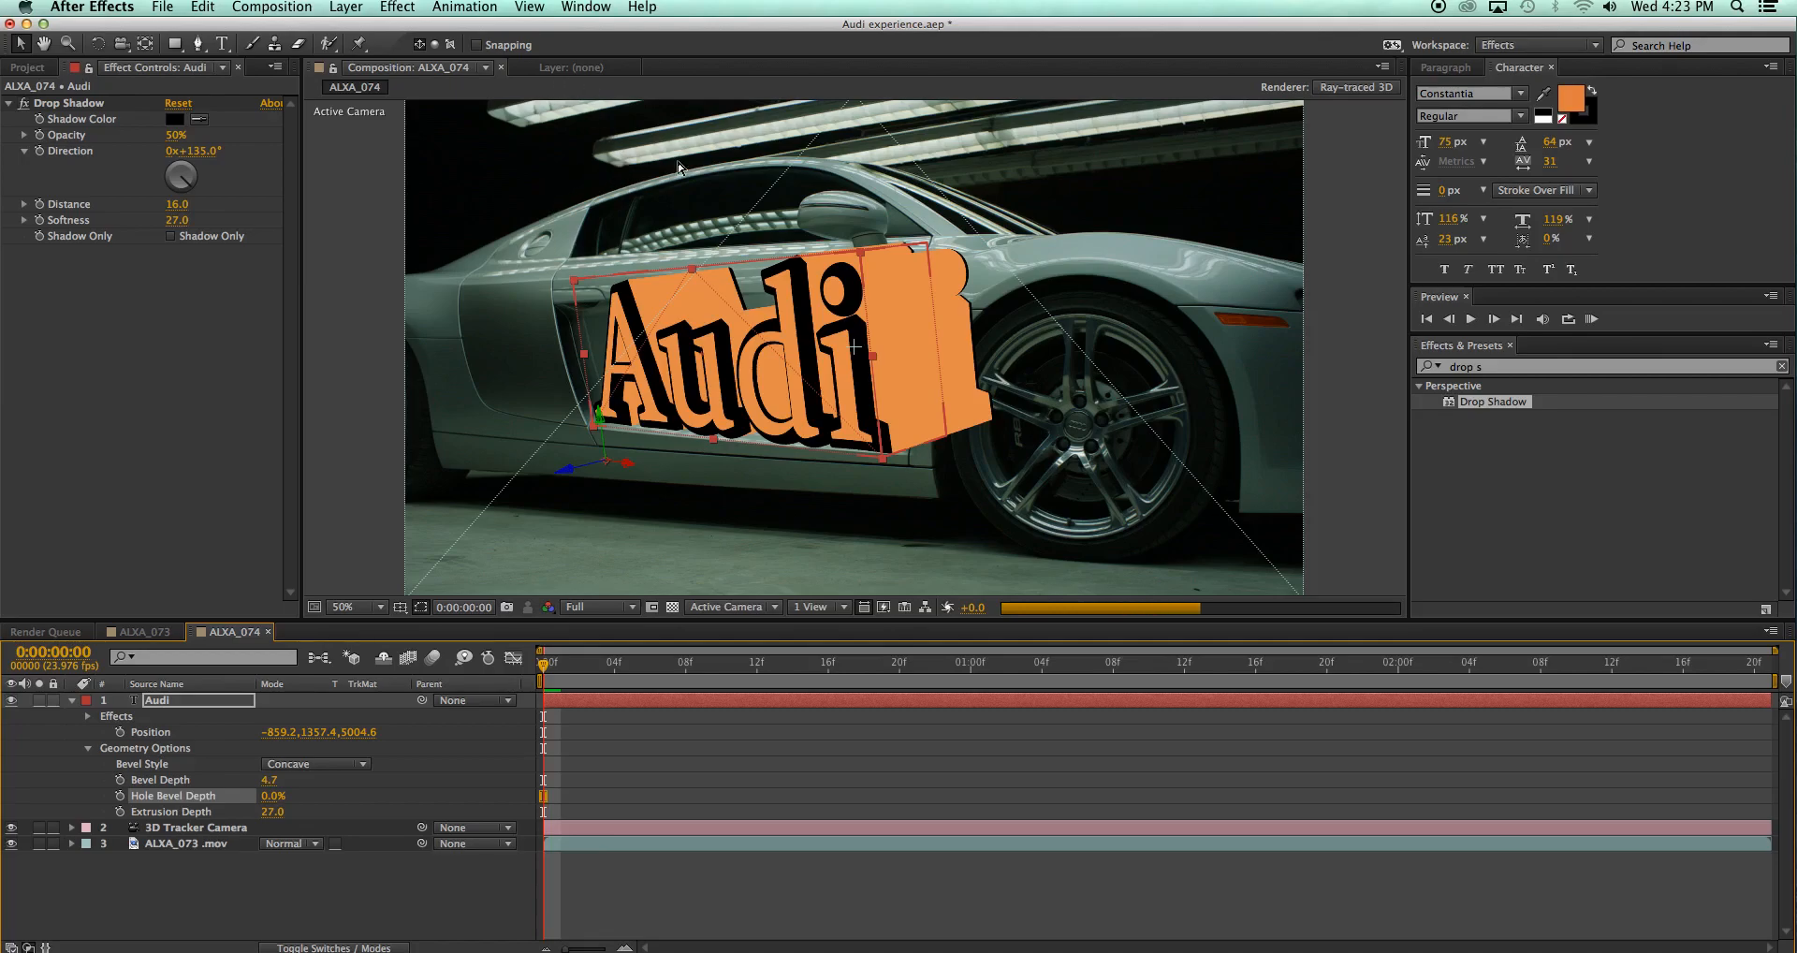
Lower the composition's preview resolution to Third
click(632, 607)
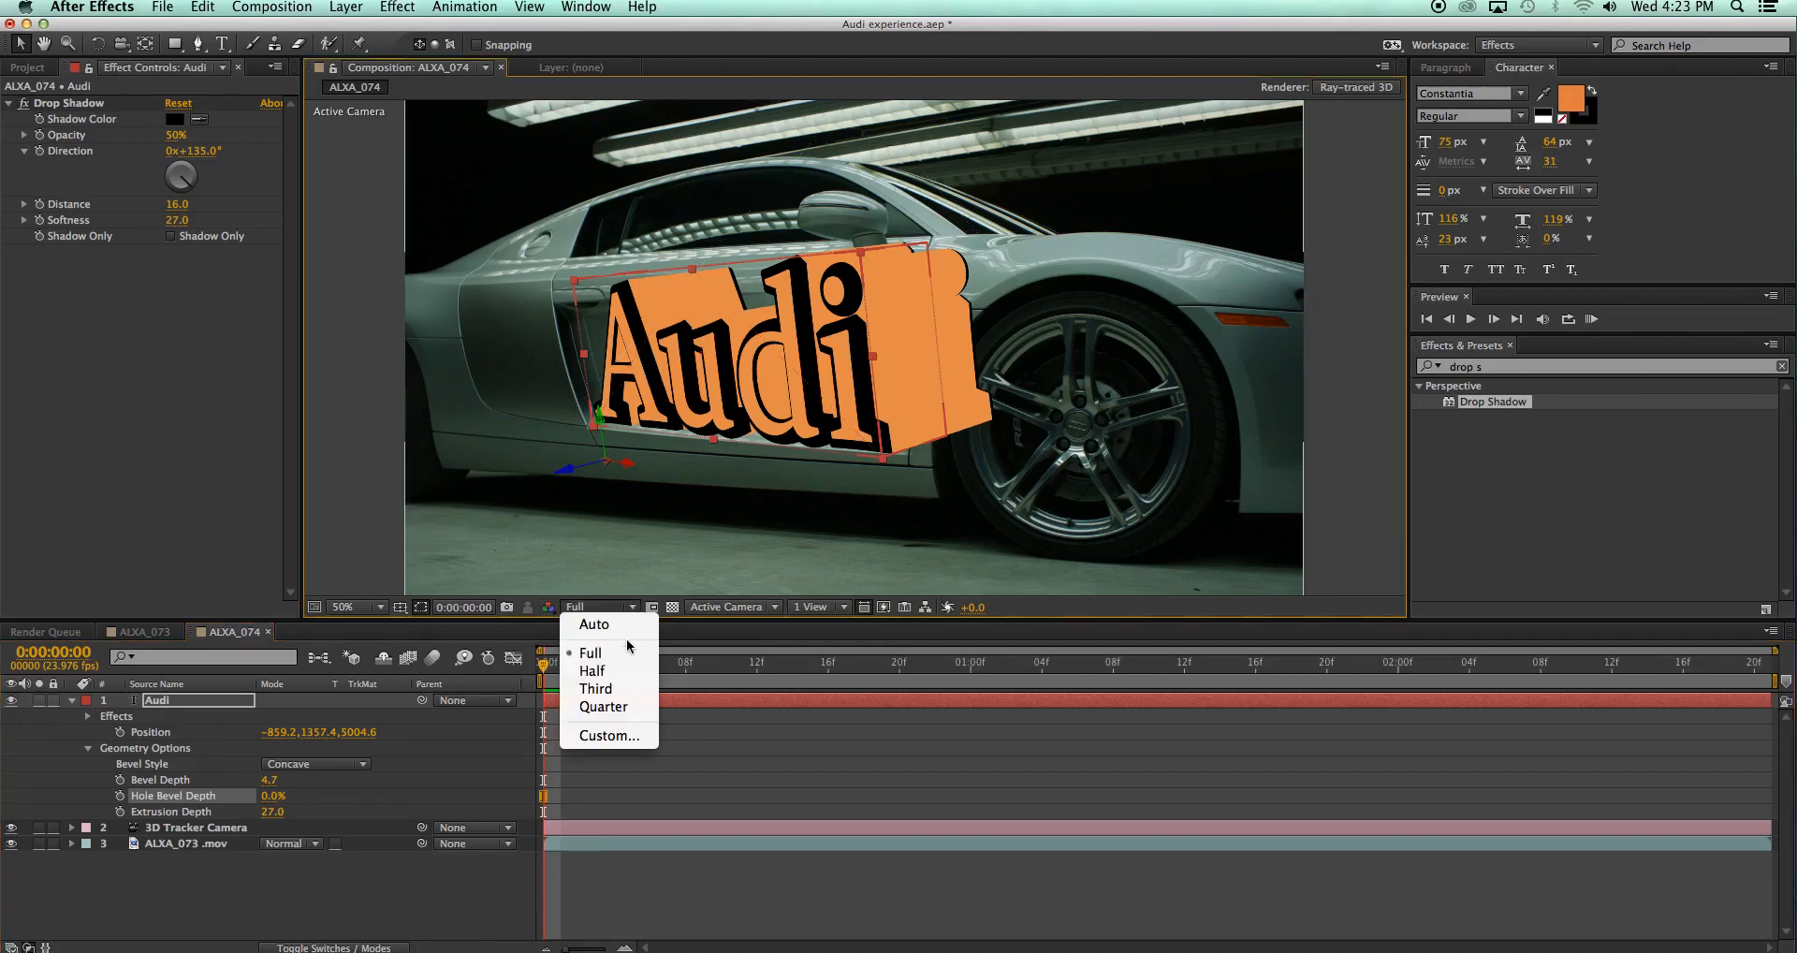
click(614, 694)
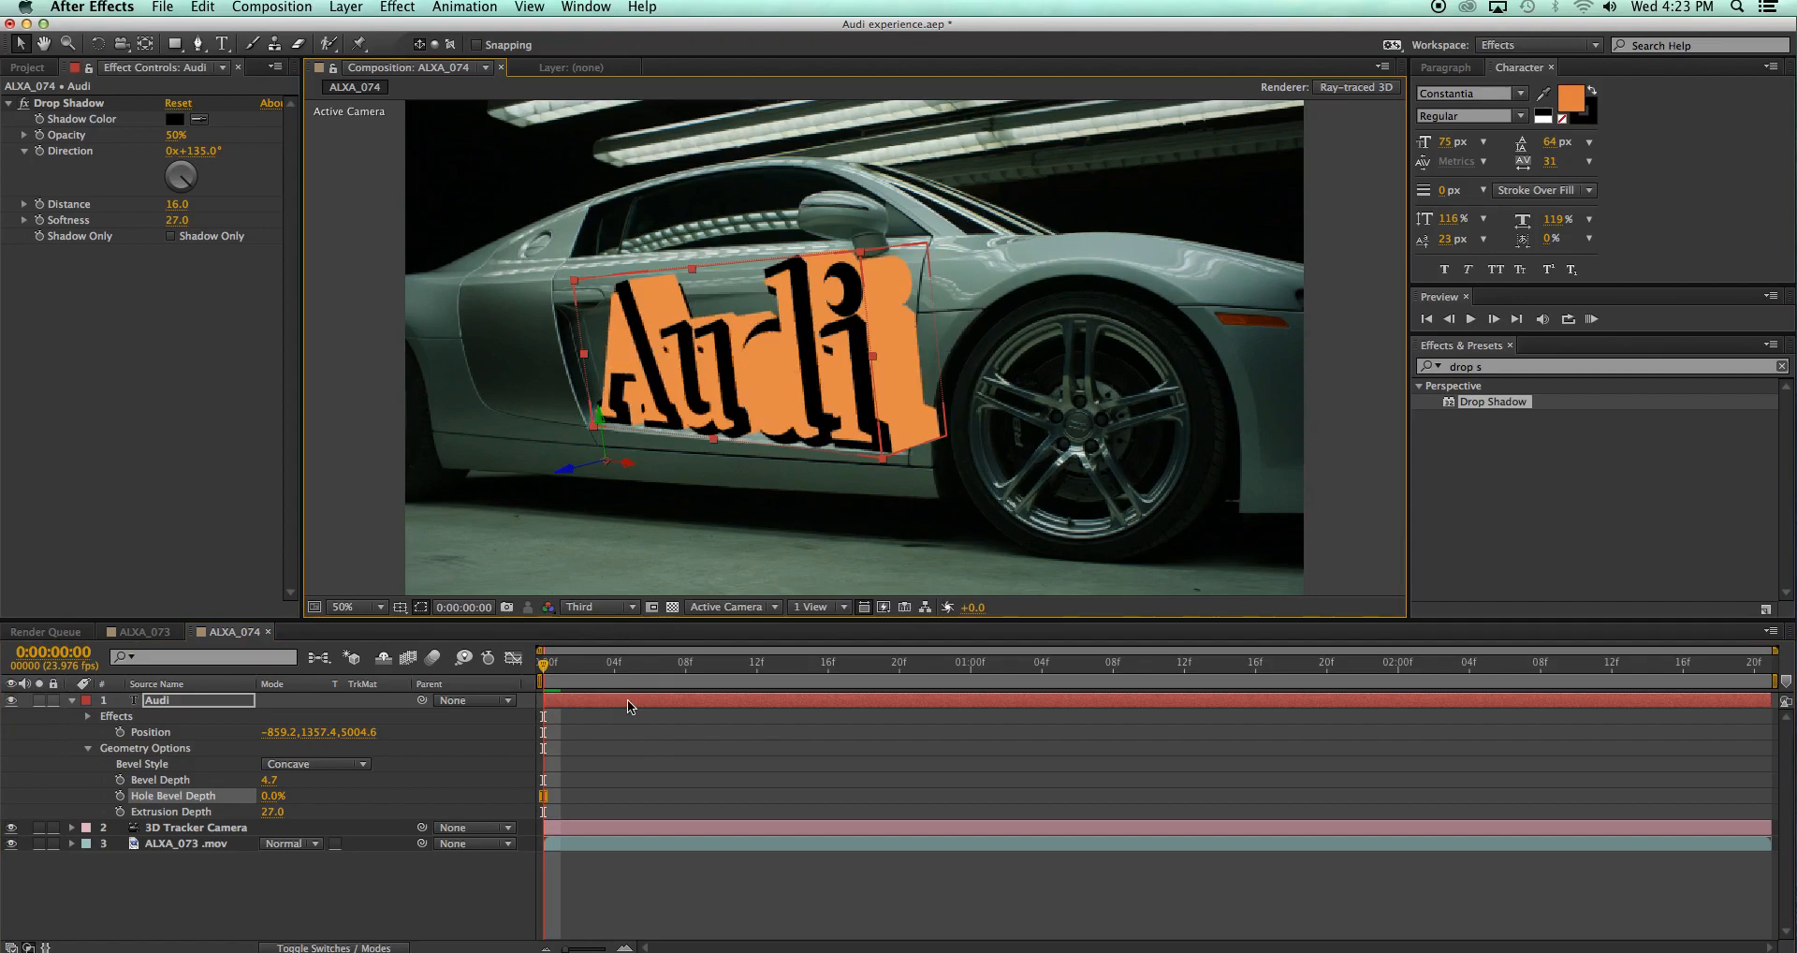
Add an Ambient light to the composition with an intensity of 34%
click(345, 7)
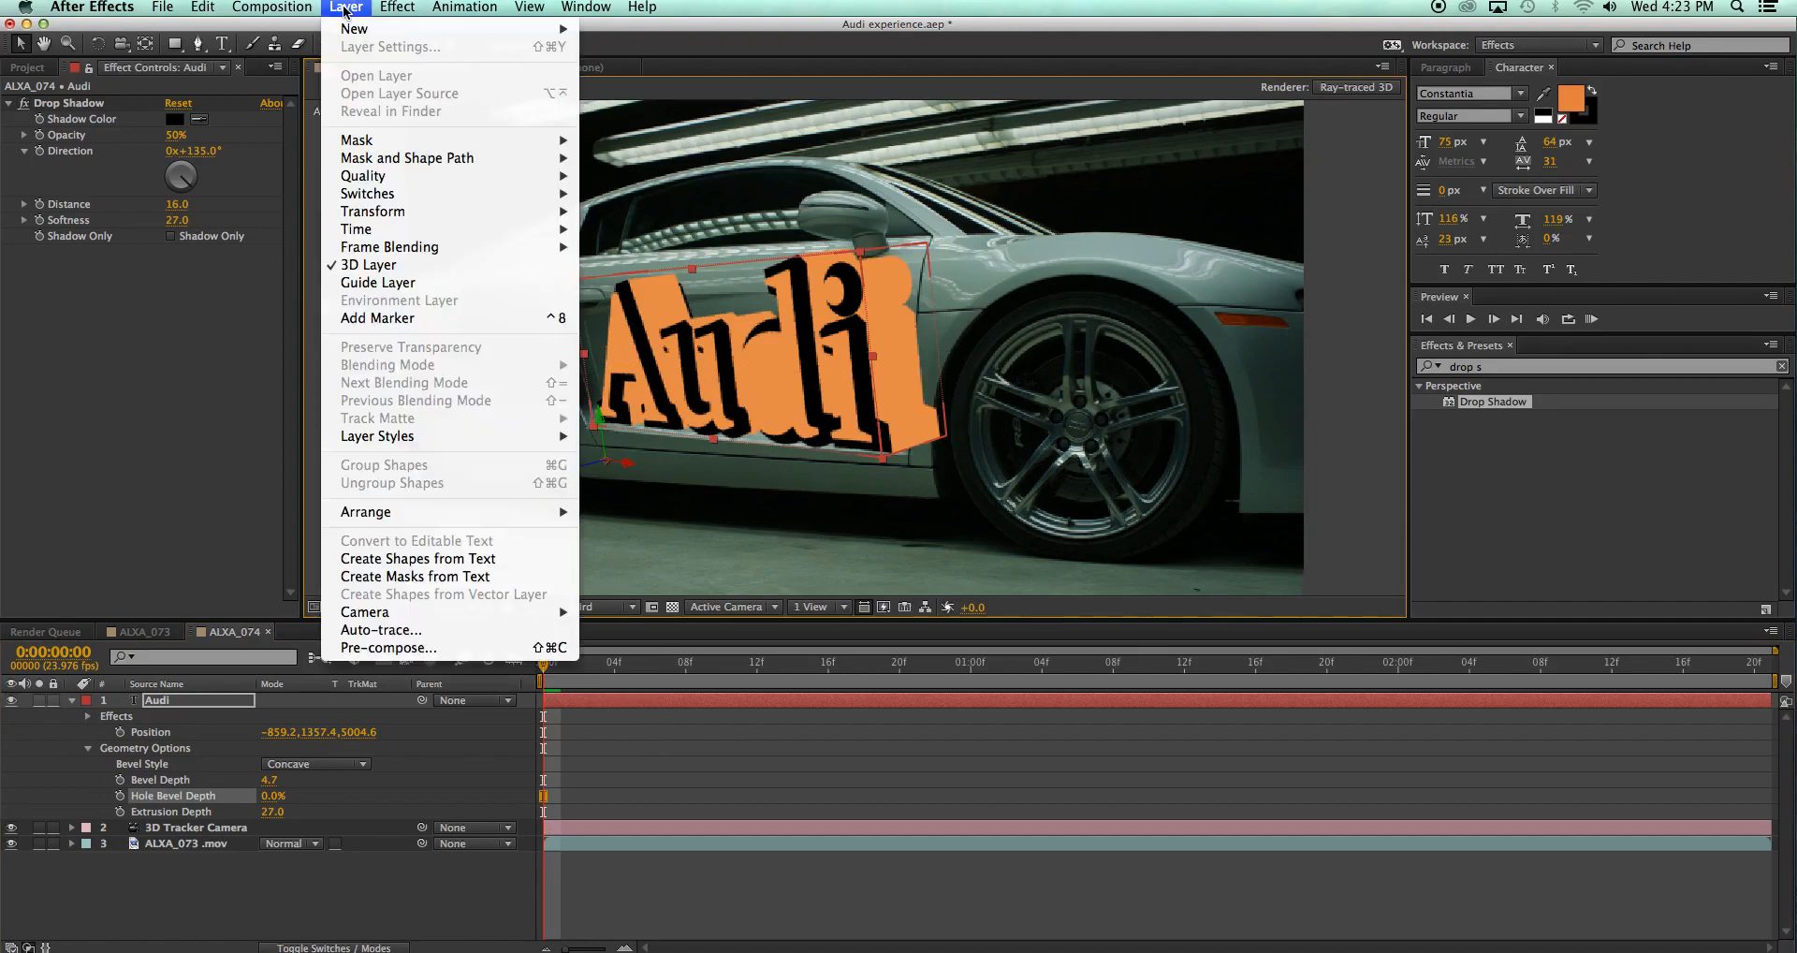
mouse_move(360, 29)
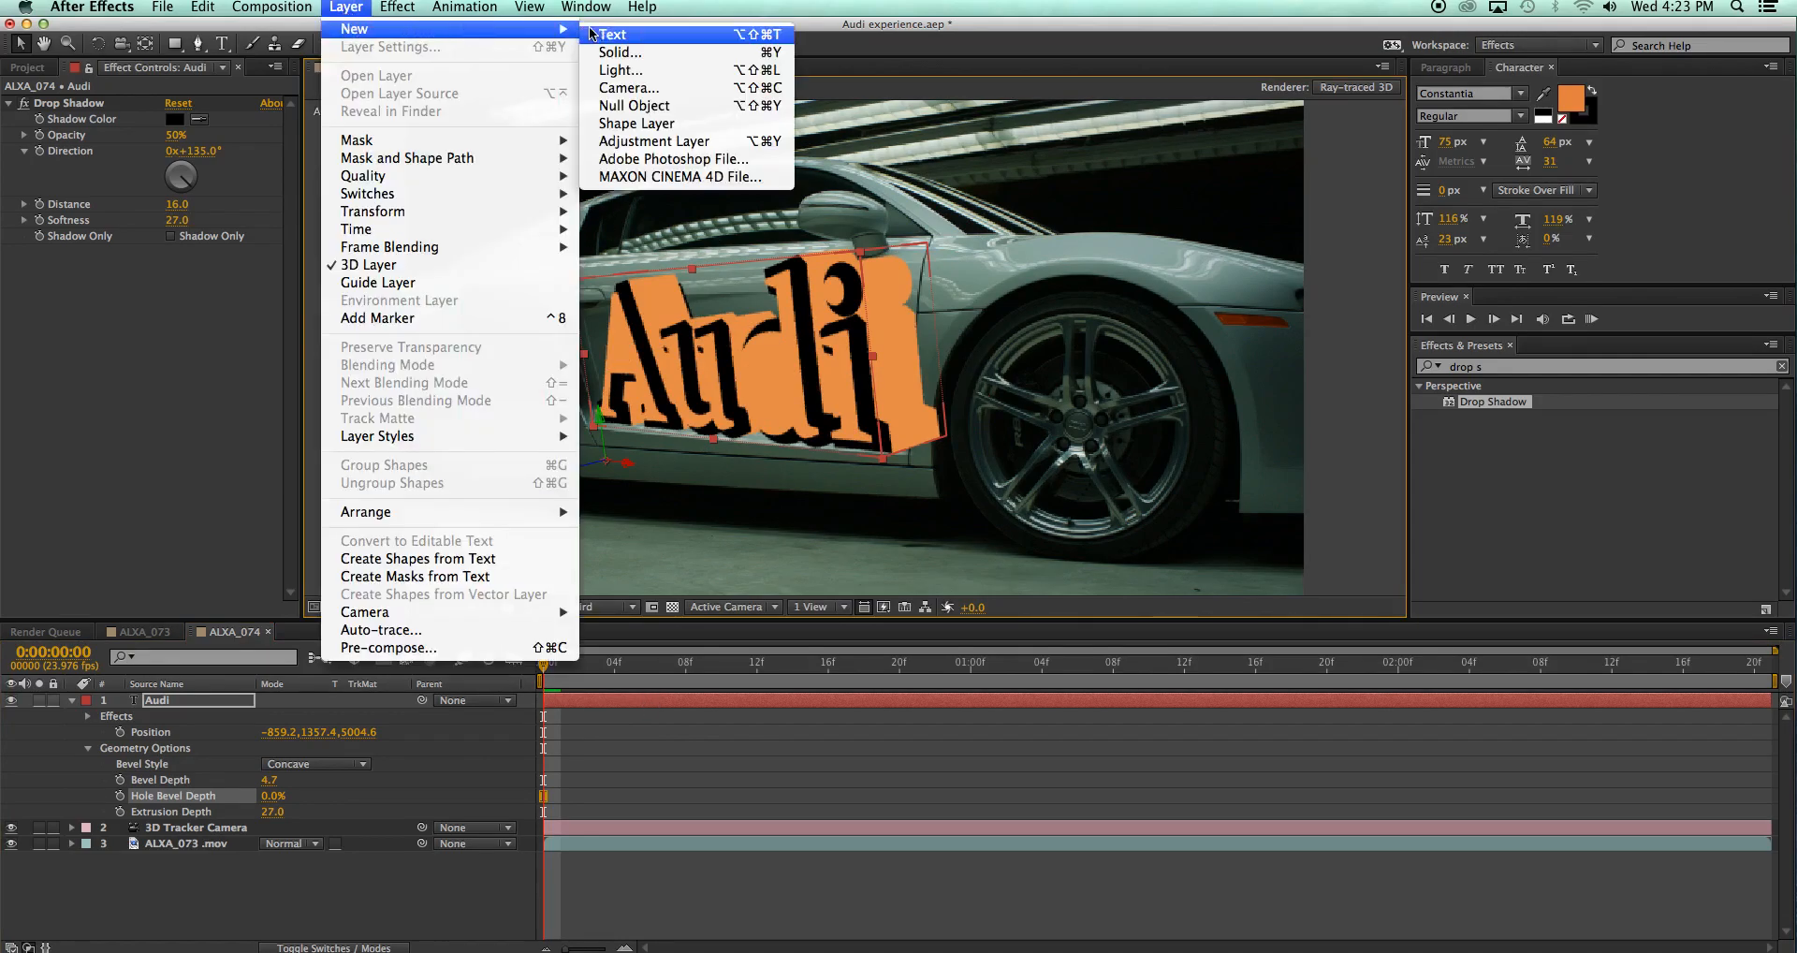
click(619, 70)
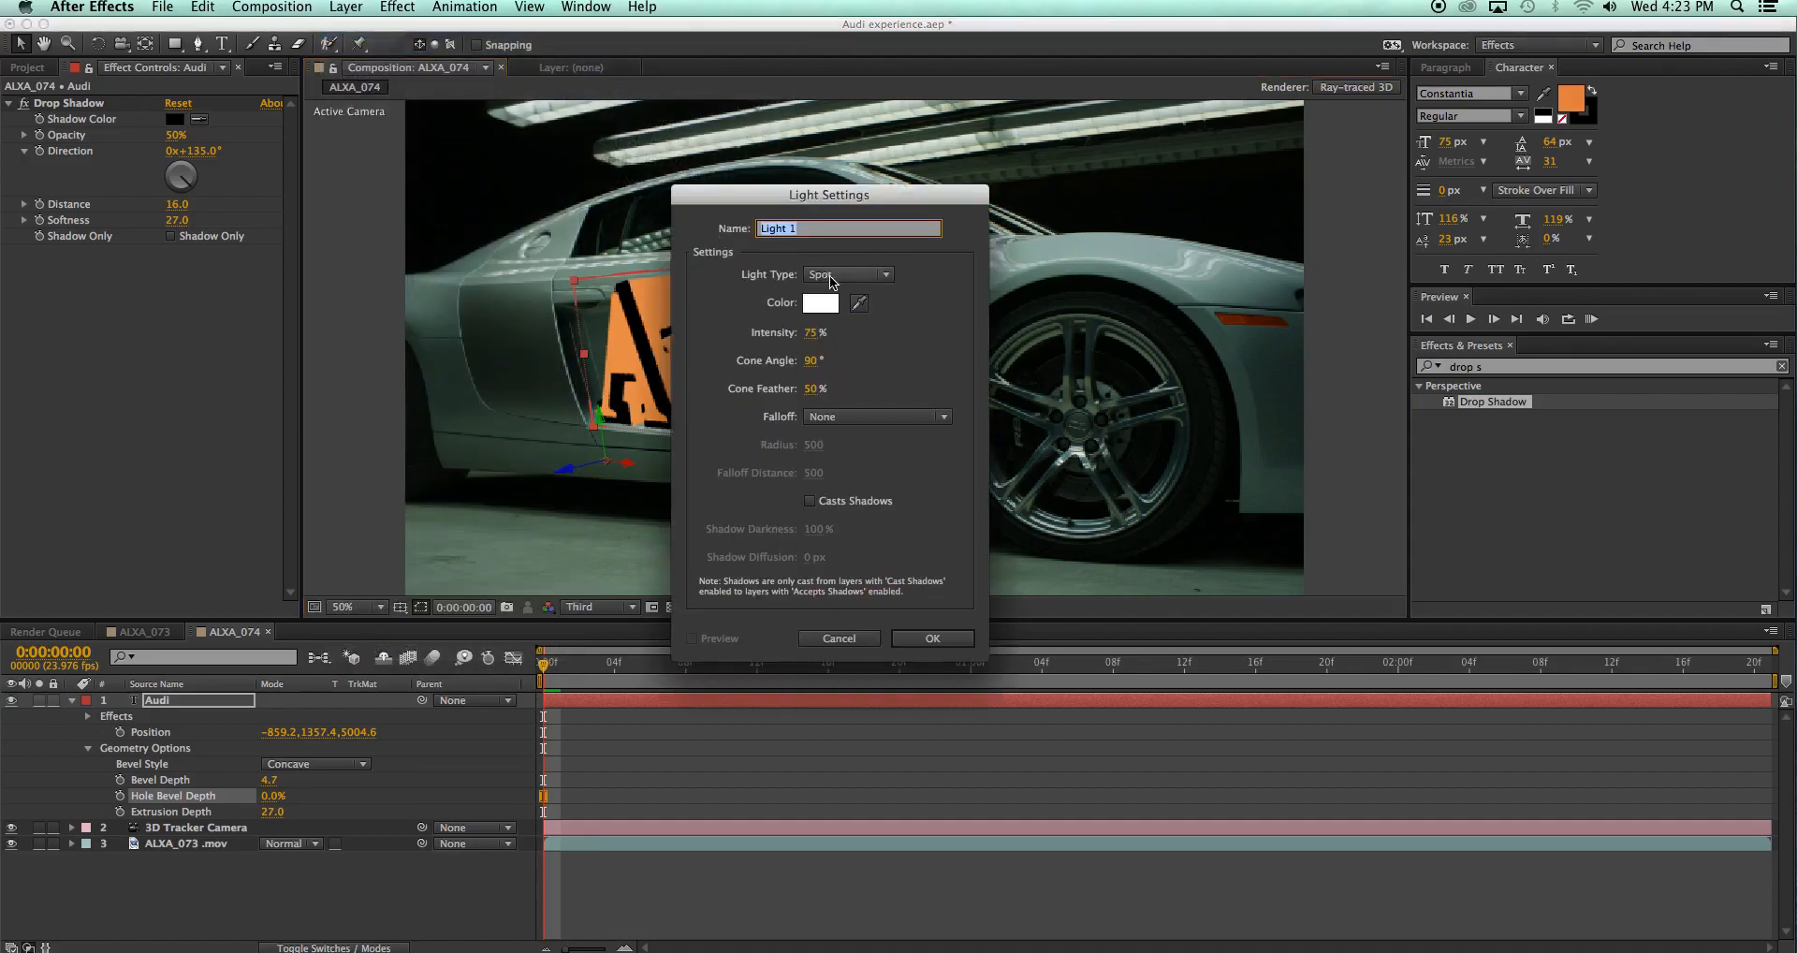
click(828, 277)
click(845, 352)
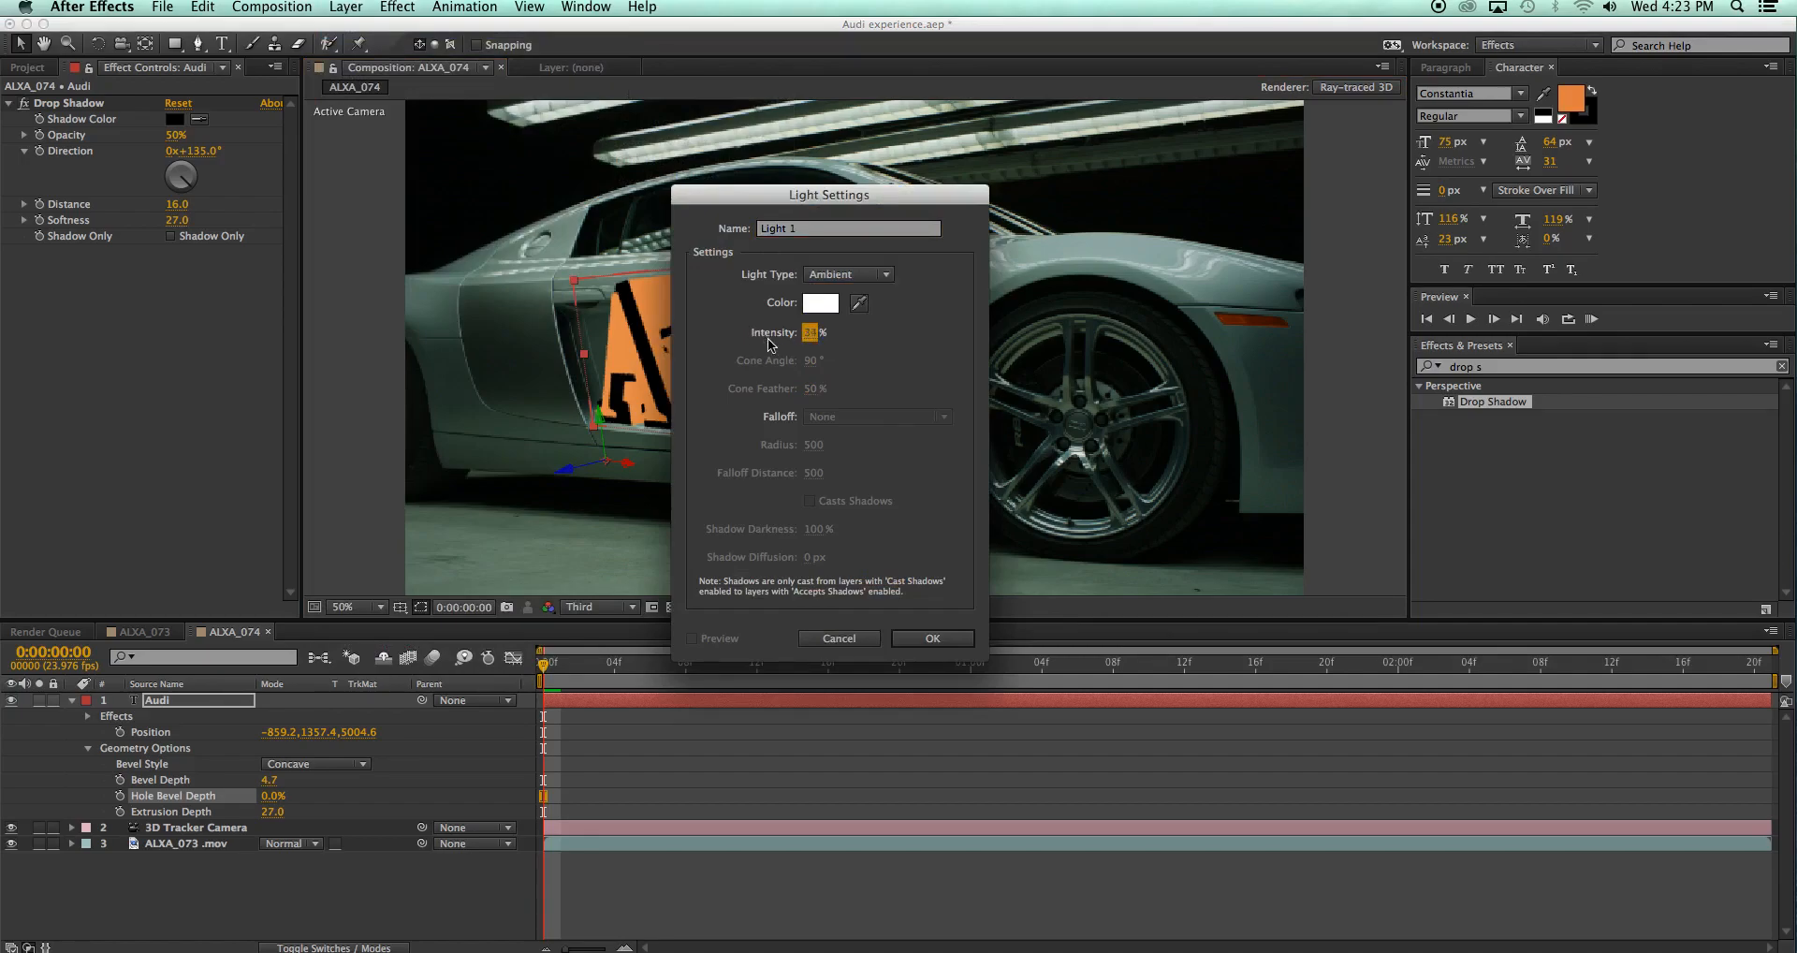
click(940, 638)
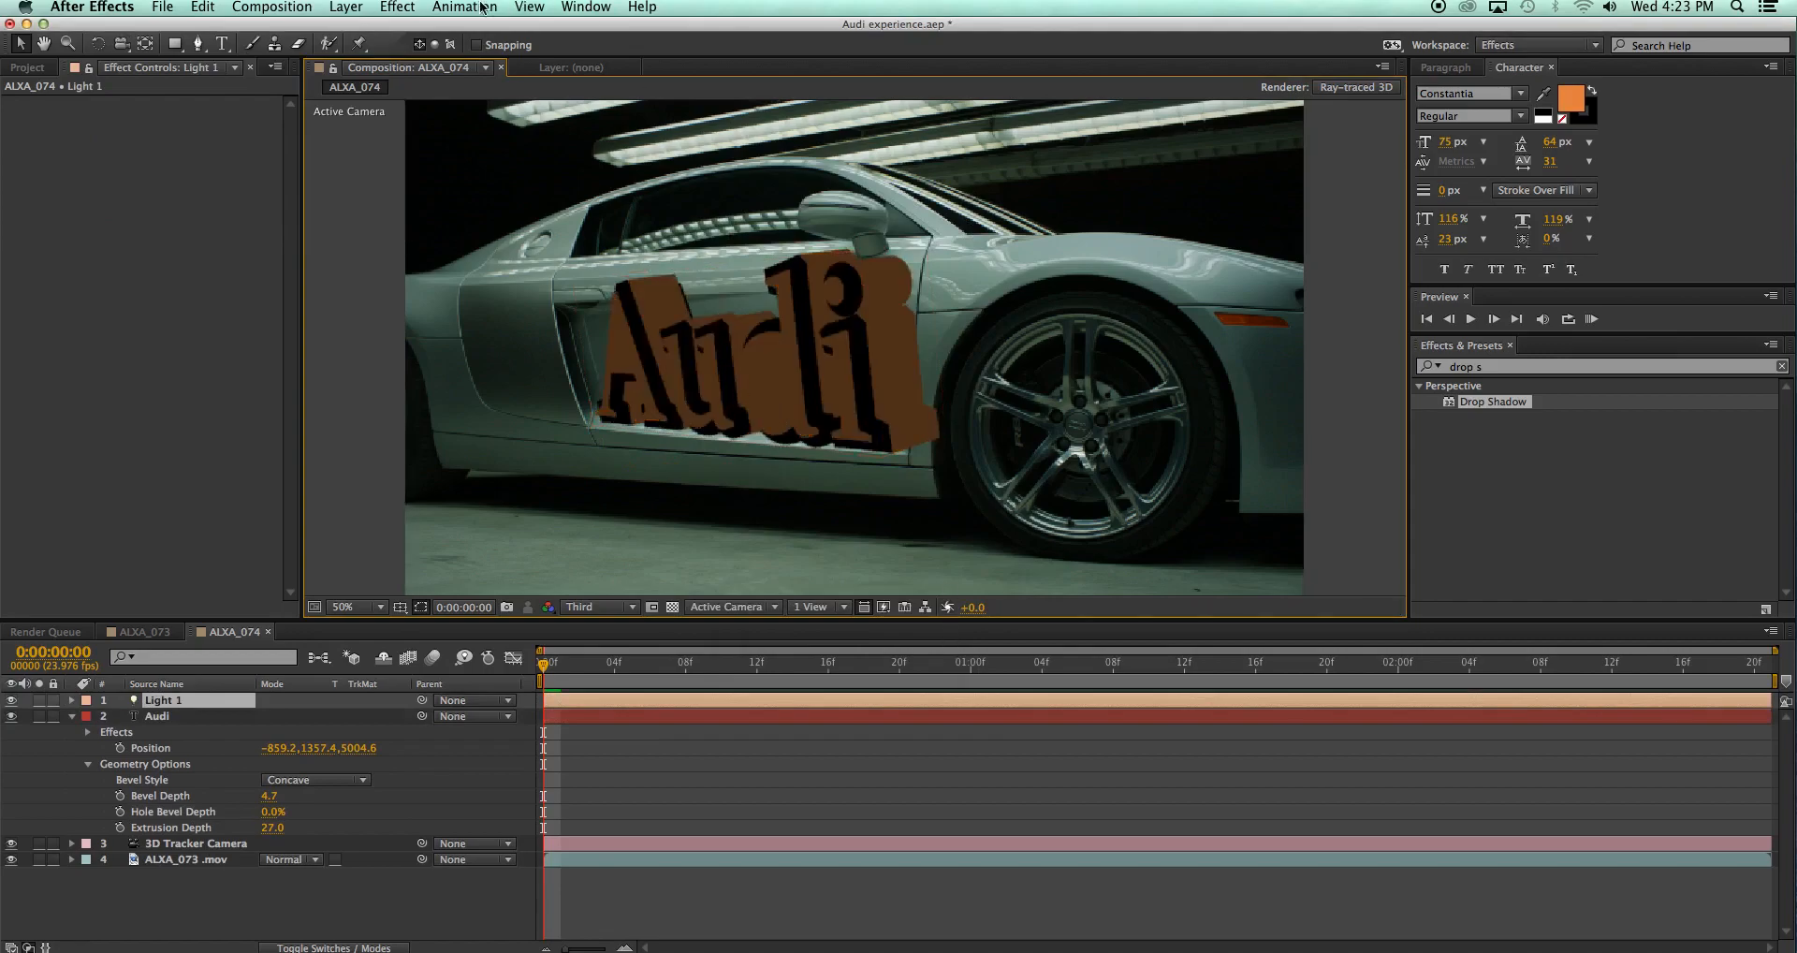
Add a second light of type Spot, brighter than the ambient light, with a 90° cone angle and 50% cone feather
click(366, 6)
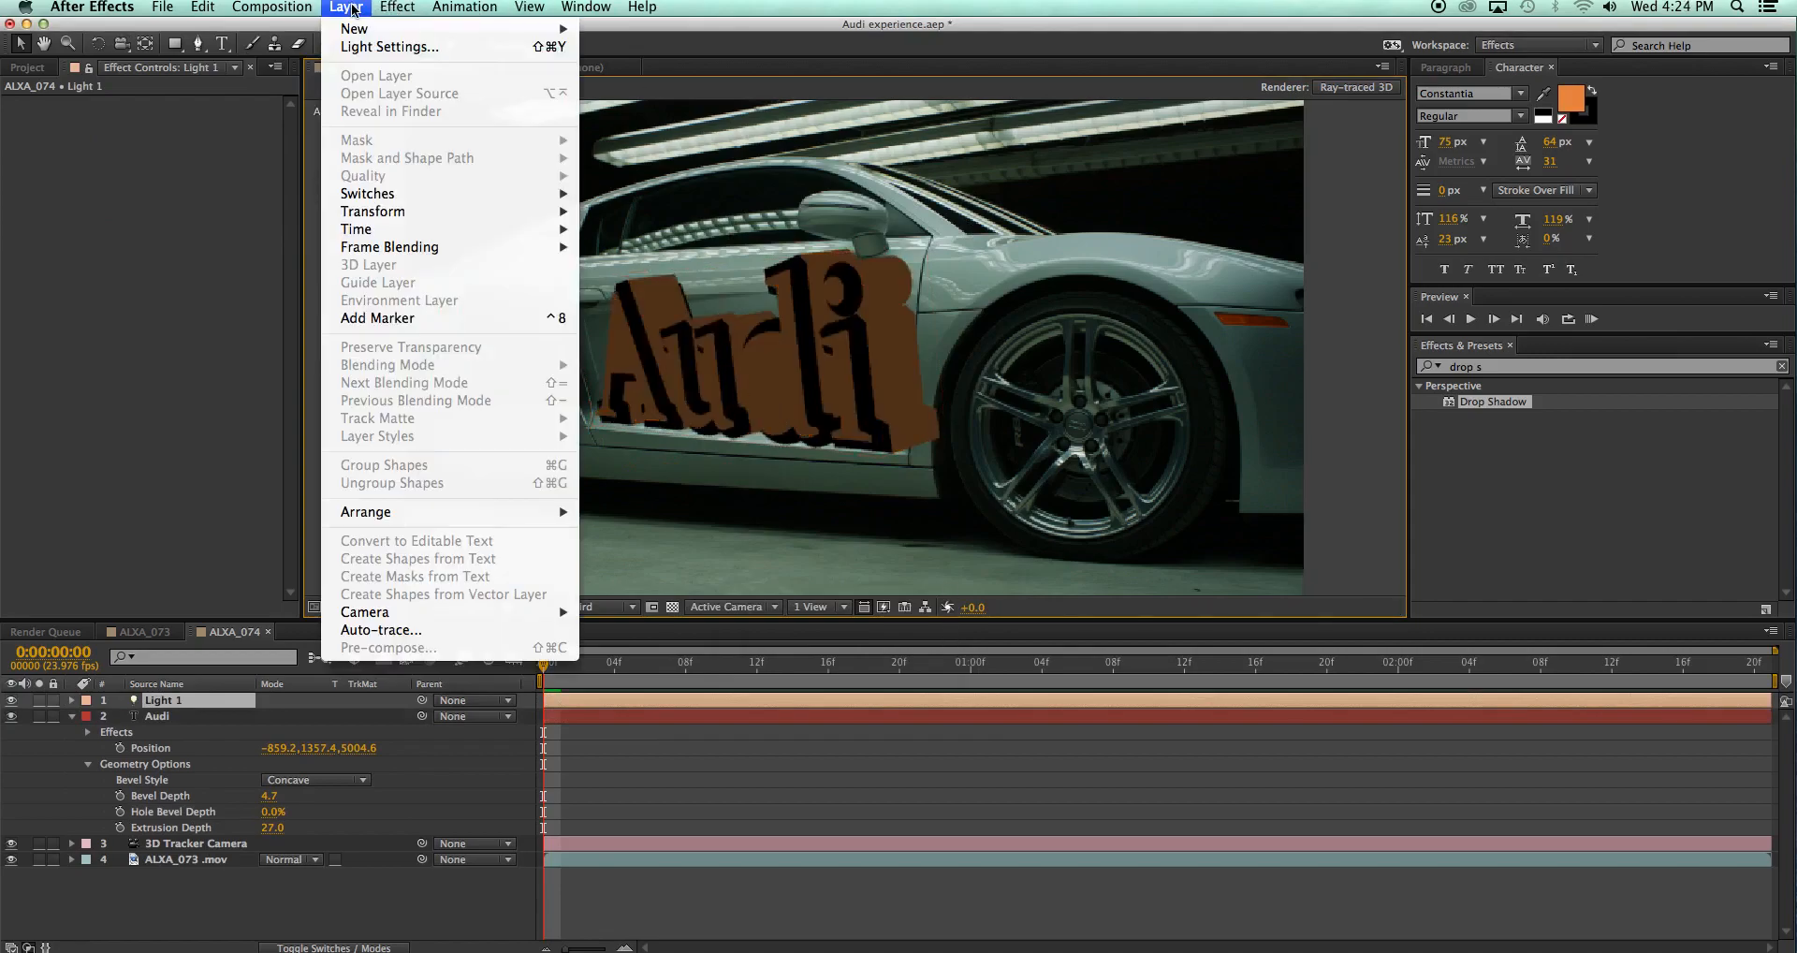
mouse_move(358, 38)
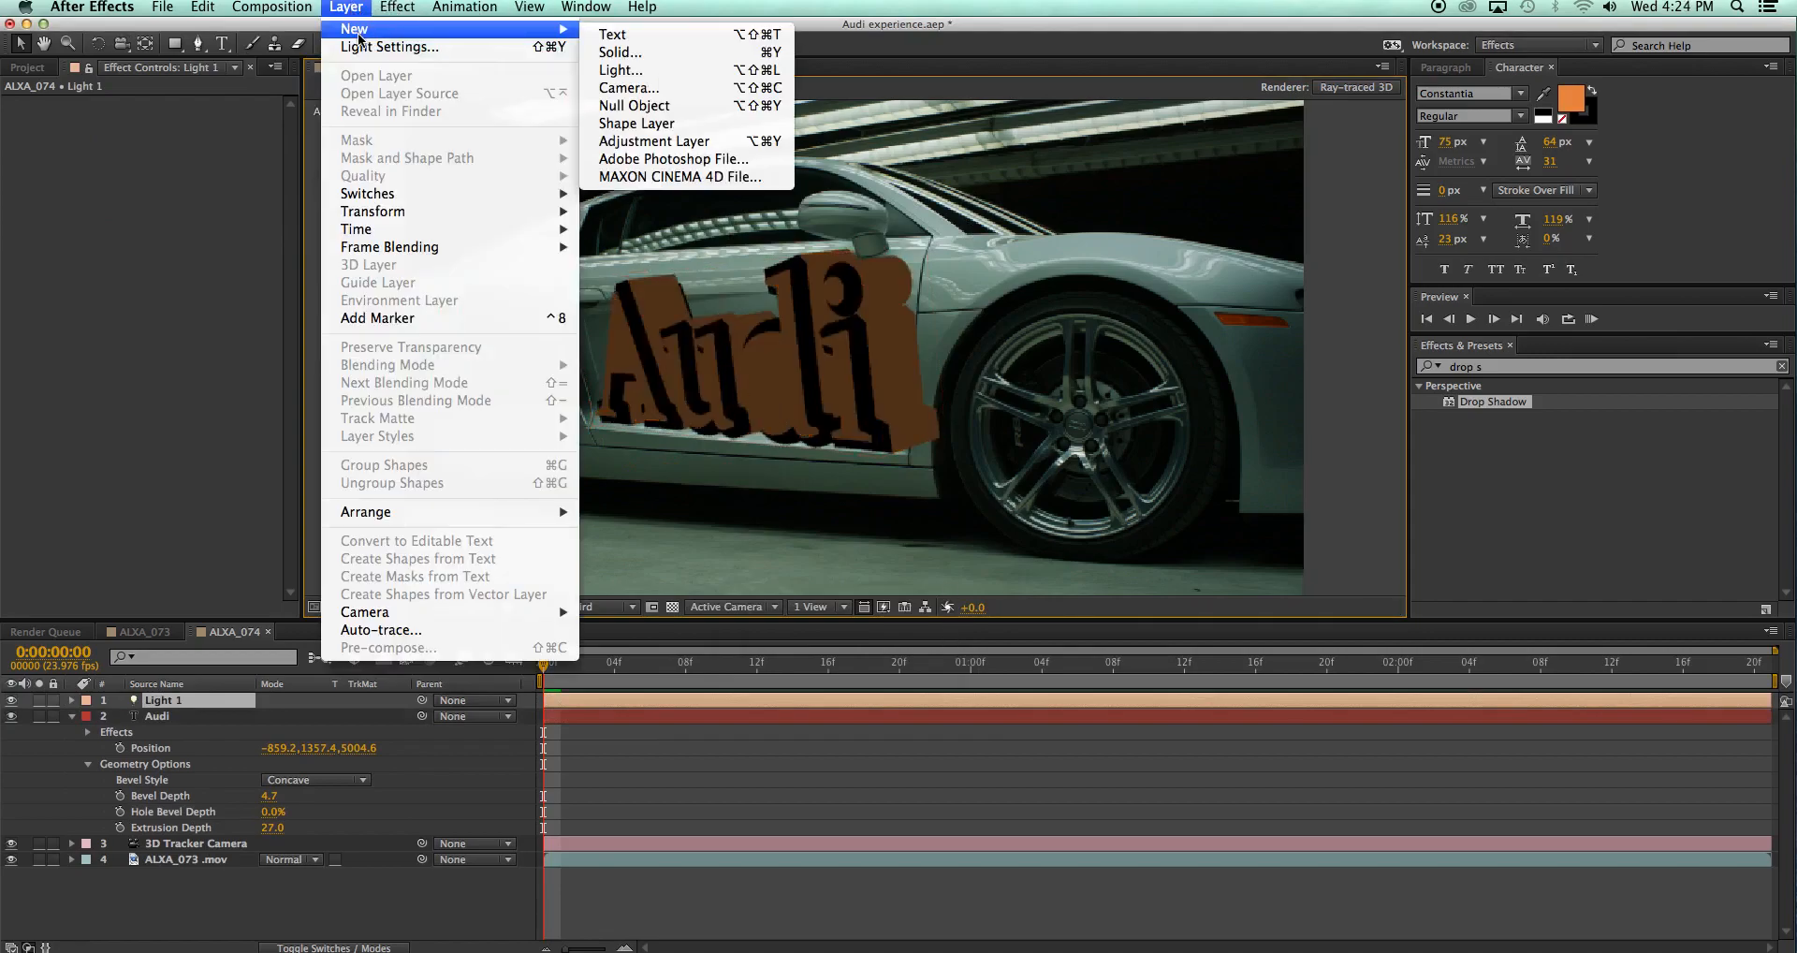
click(632, 73)
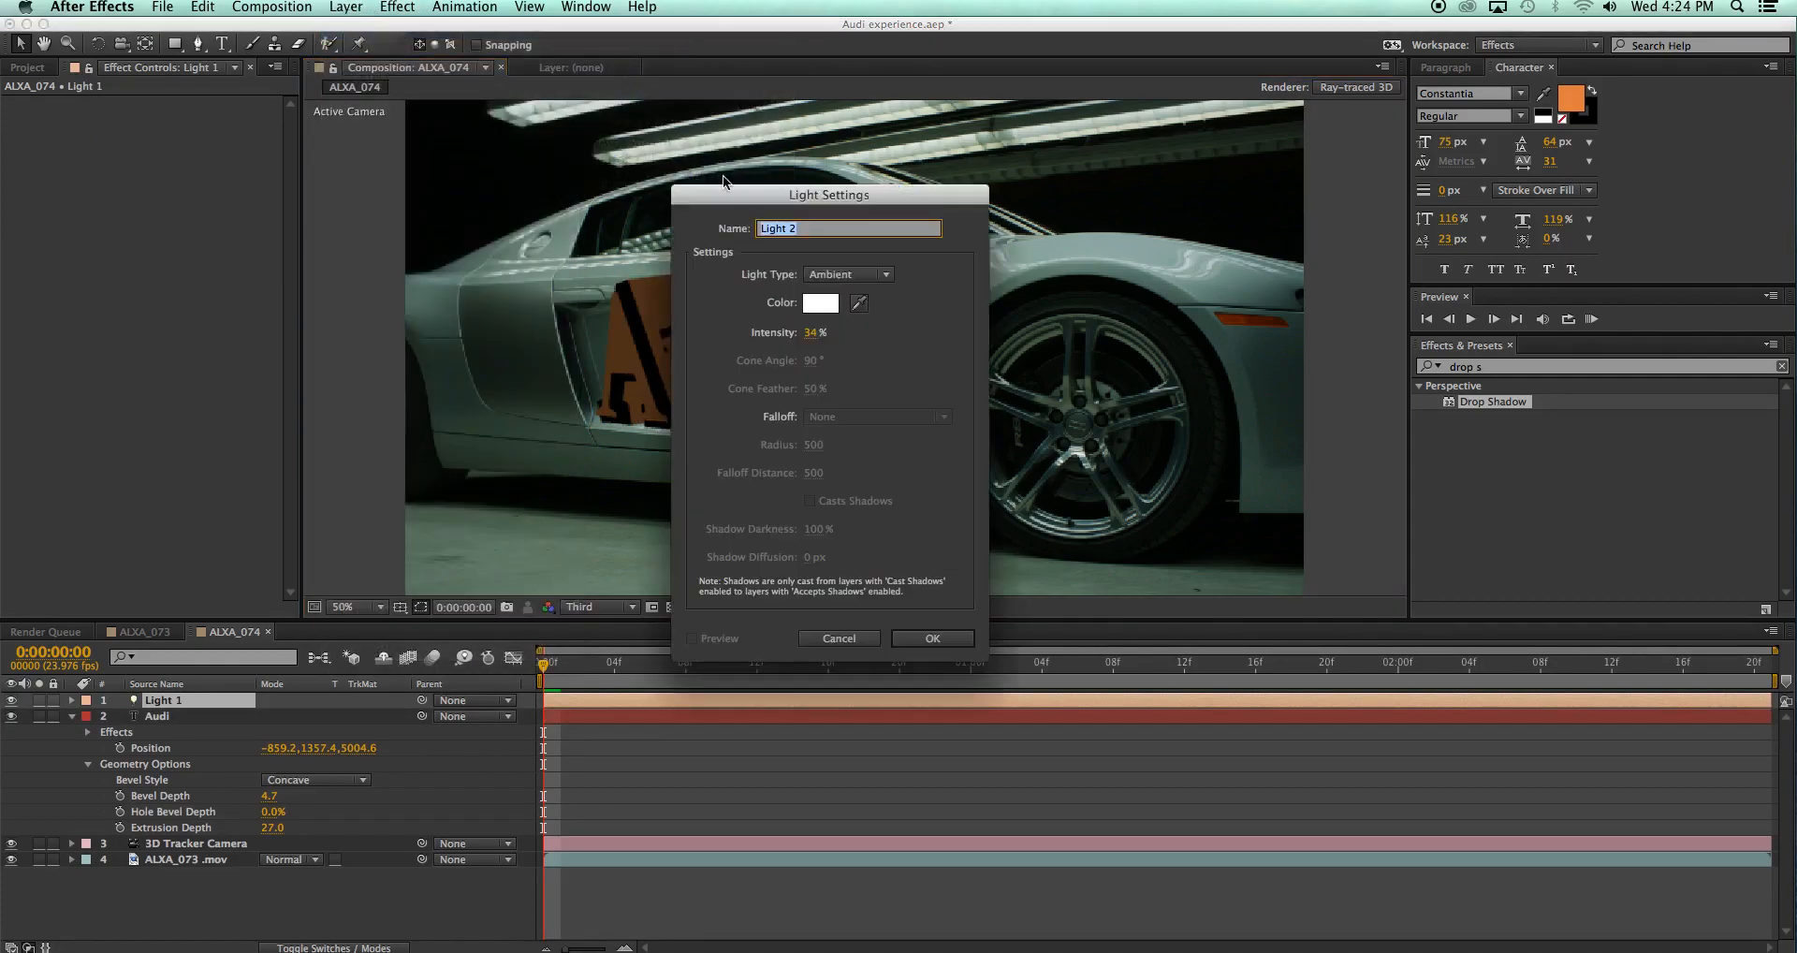
click(873, 274)
click(861, 318)
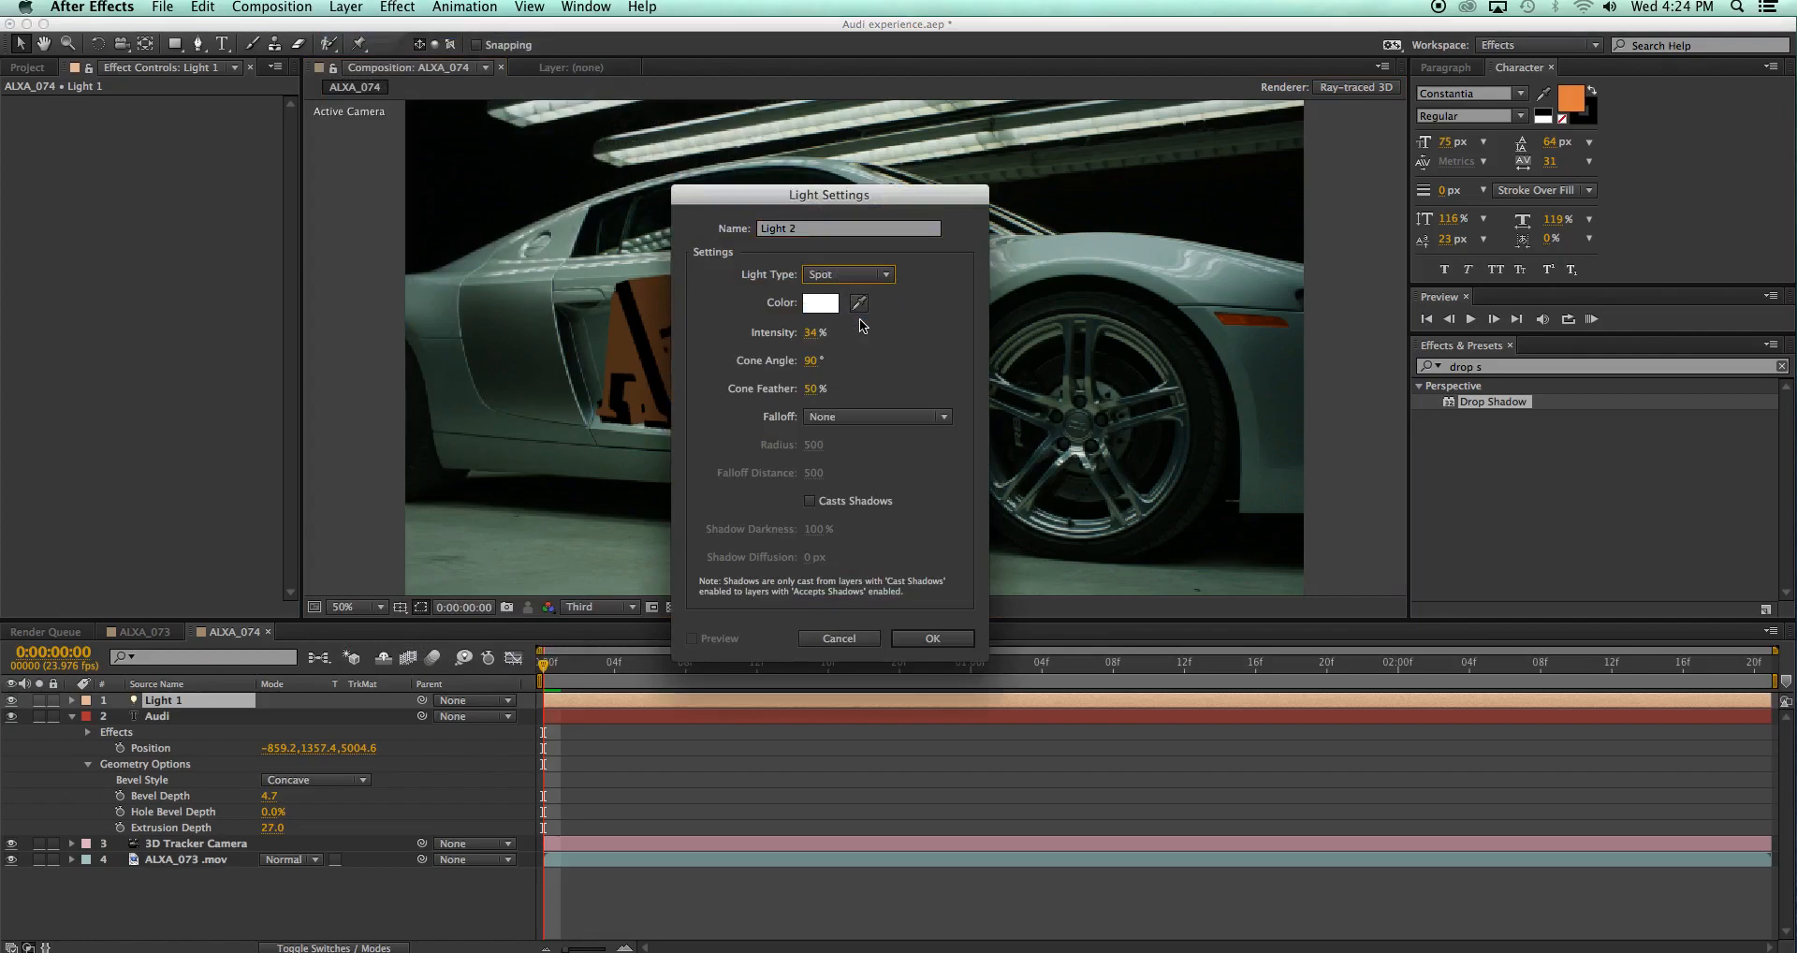
drag(810, 332, 861, 334)
click(933, 639)
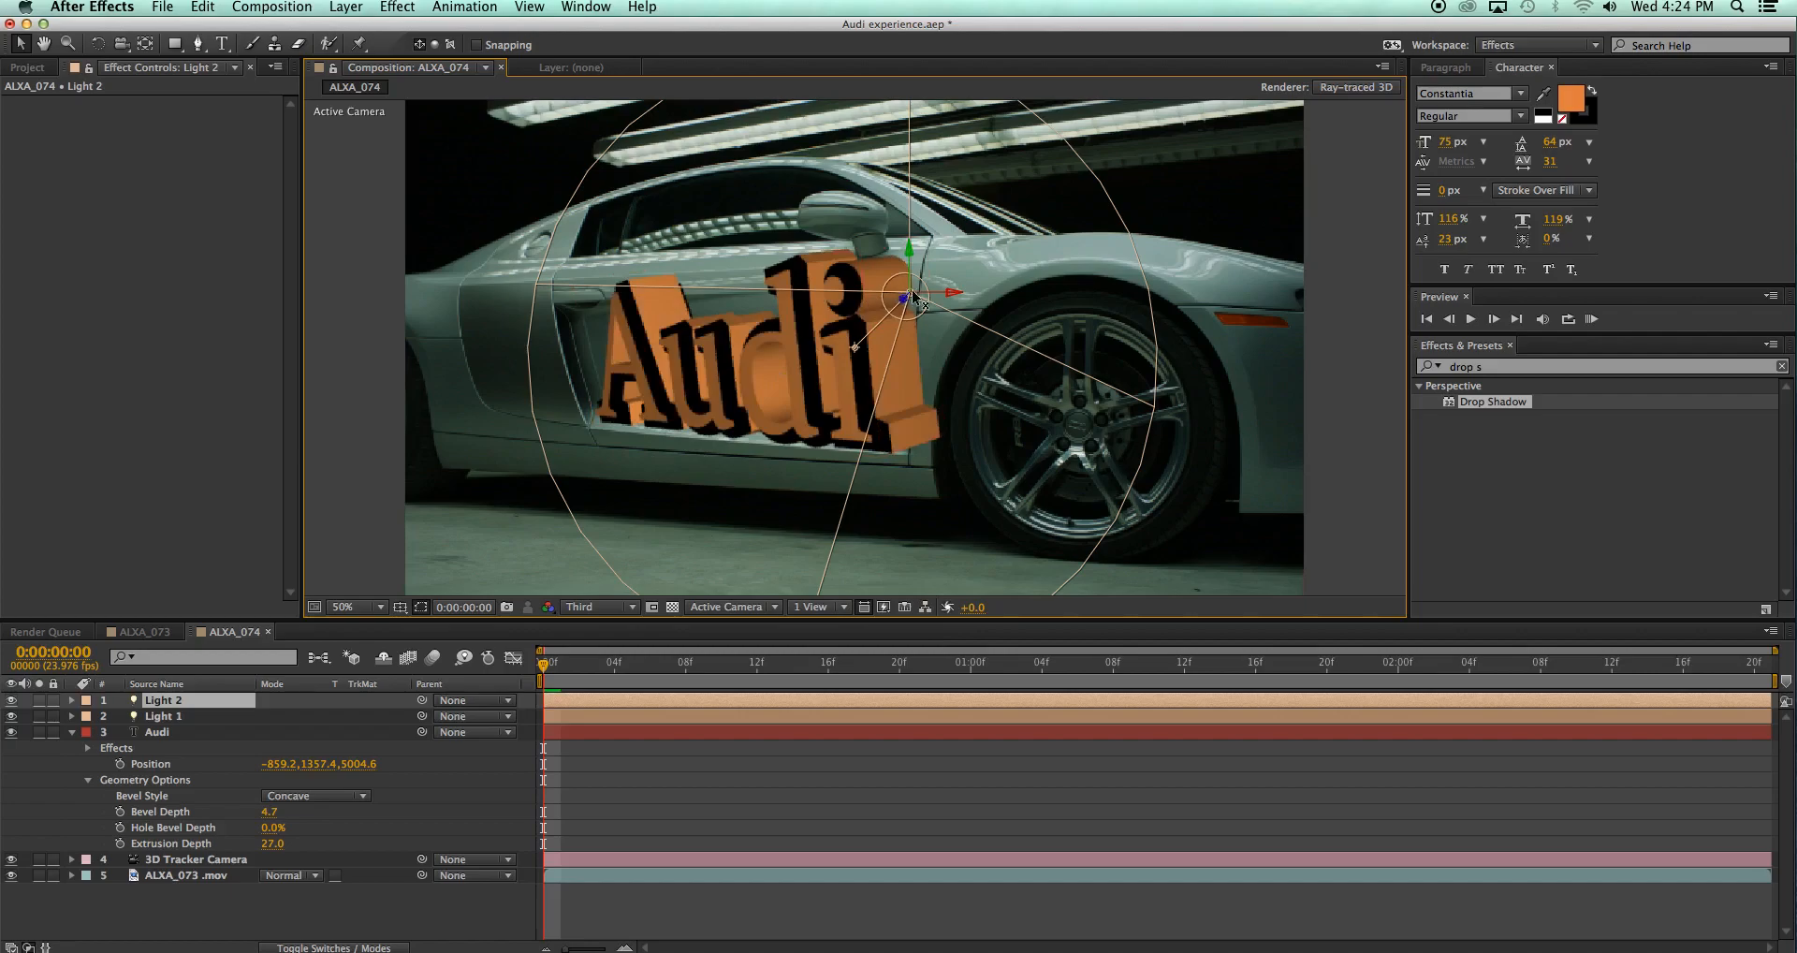
Move the spot light toward the front of the car, just above the front wheel arch
drag(929, 297, 1114, 285)
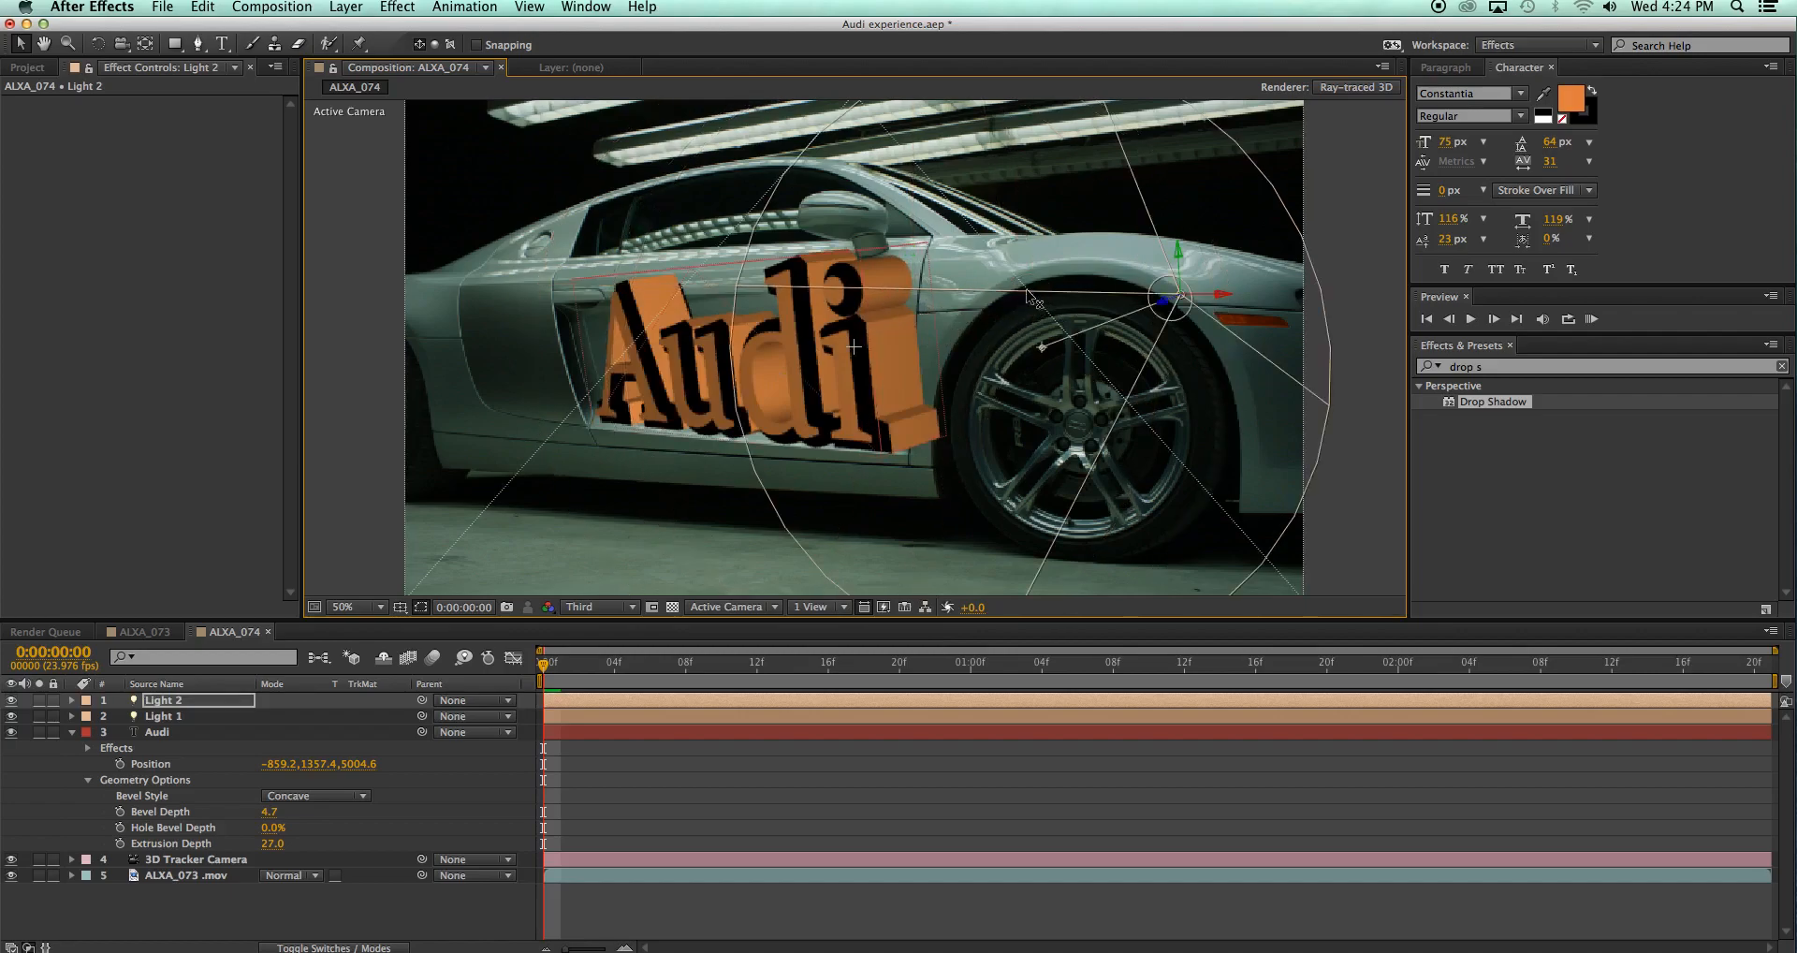
mouse_move(1006, 300)
mouse_down()
mouse_move(959, 302)
mouse_move(992, 269)
mouse_up()
drag(1041, 216, 1061, 163)
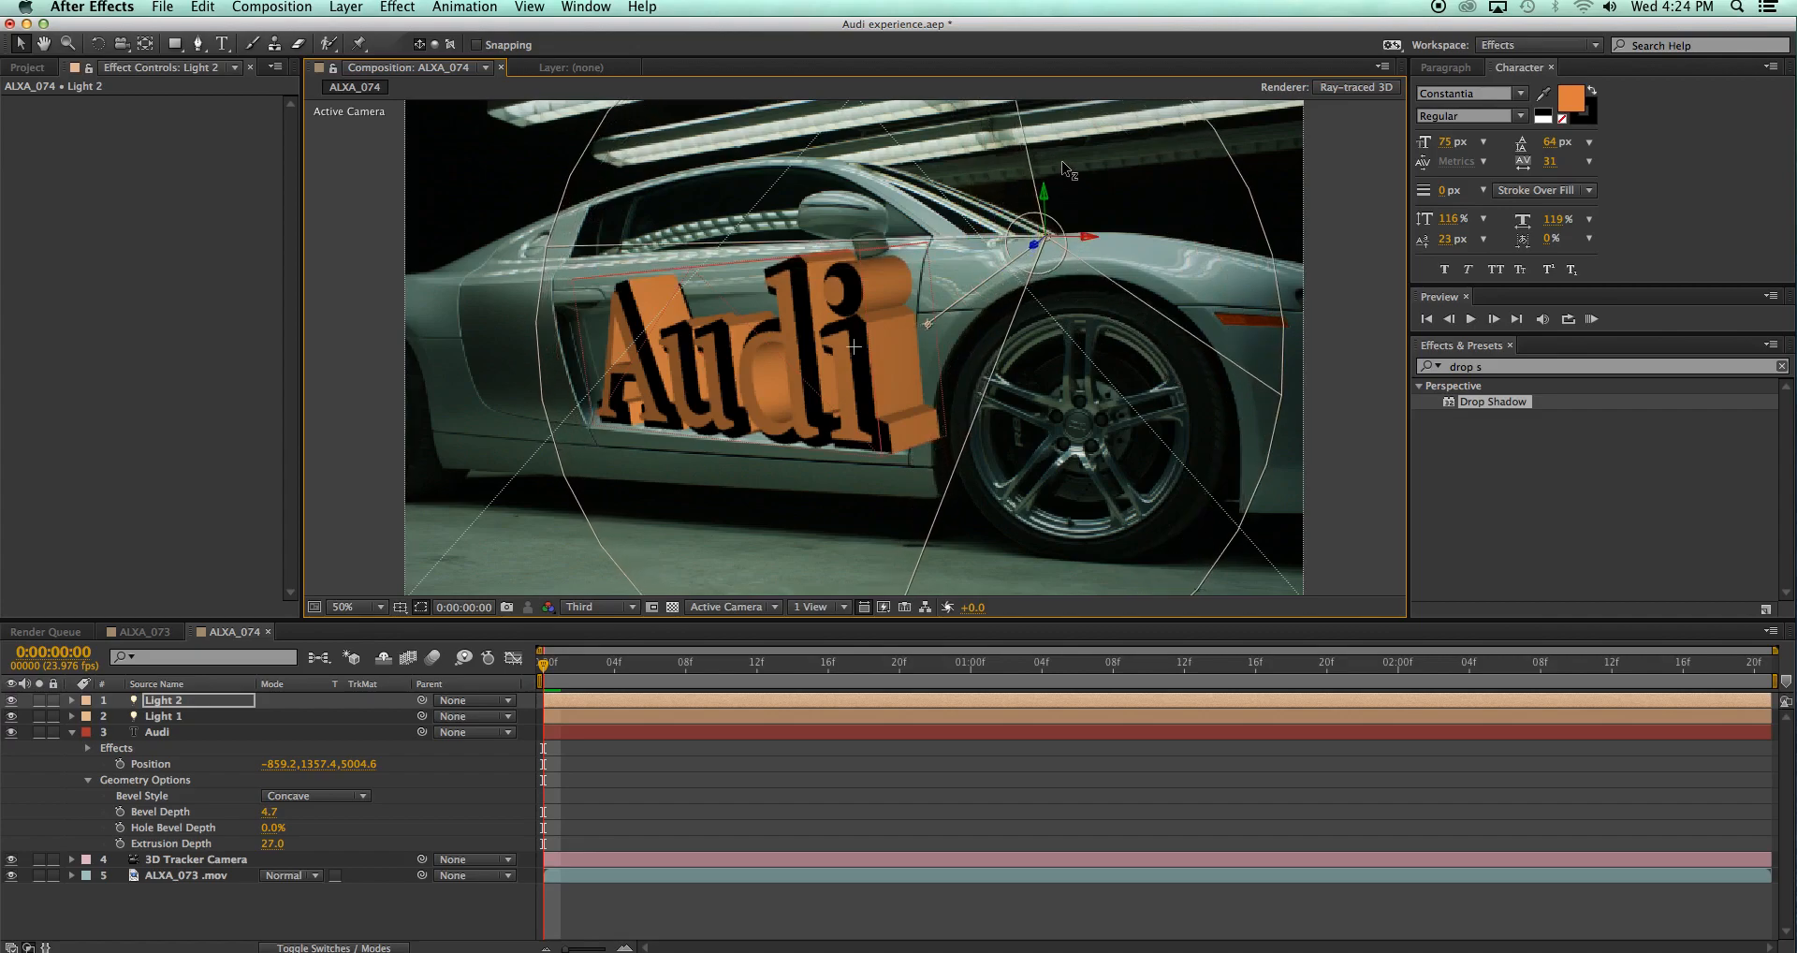
Shift the Audi text toward the rear of the door and change its Bevel Style to Angular
click(924, 319)
drag(923, 320, 859, 322)
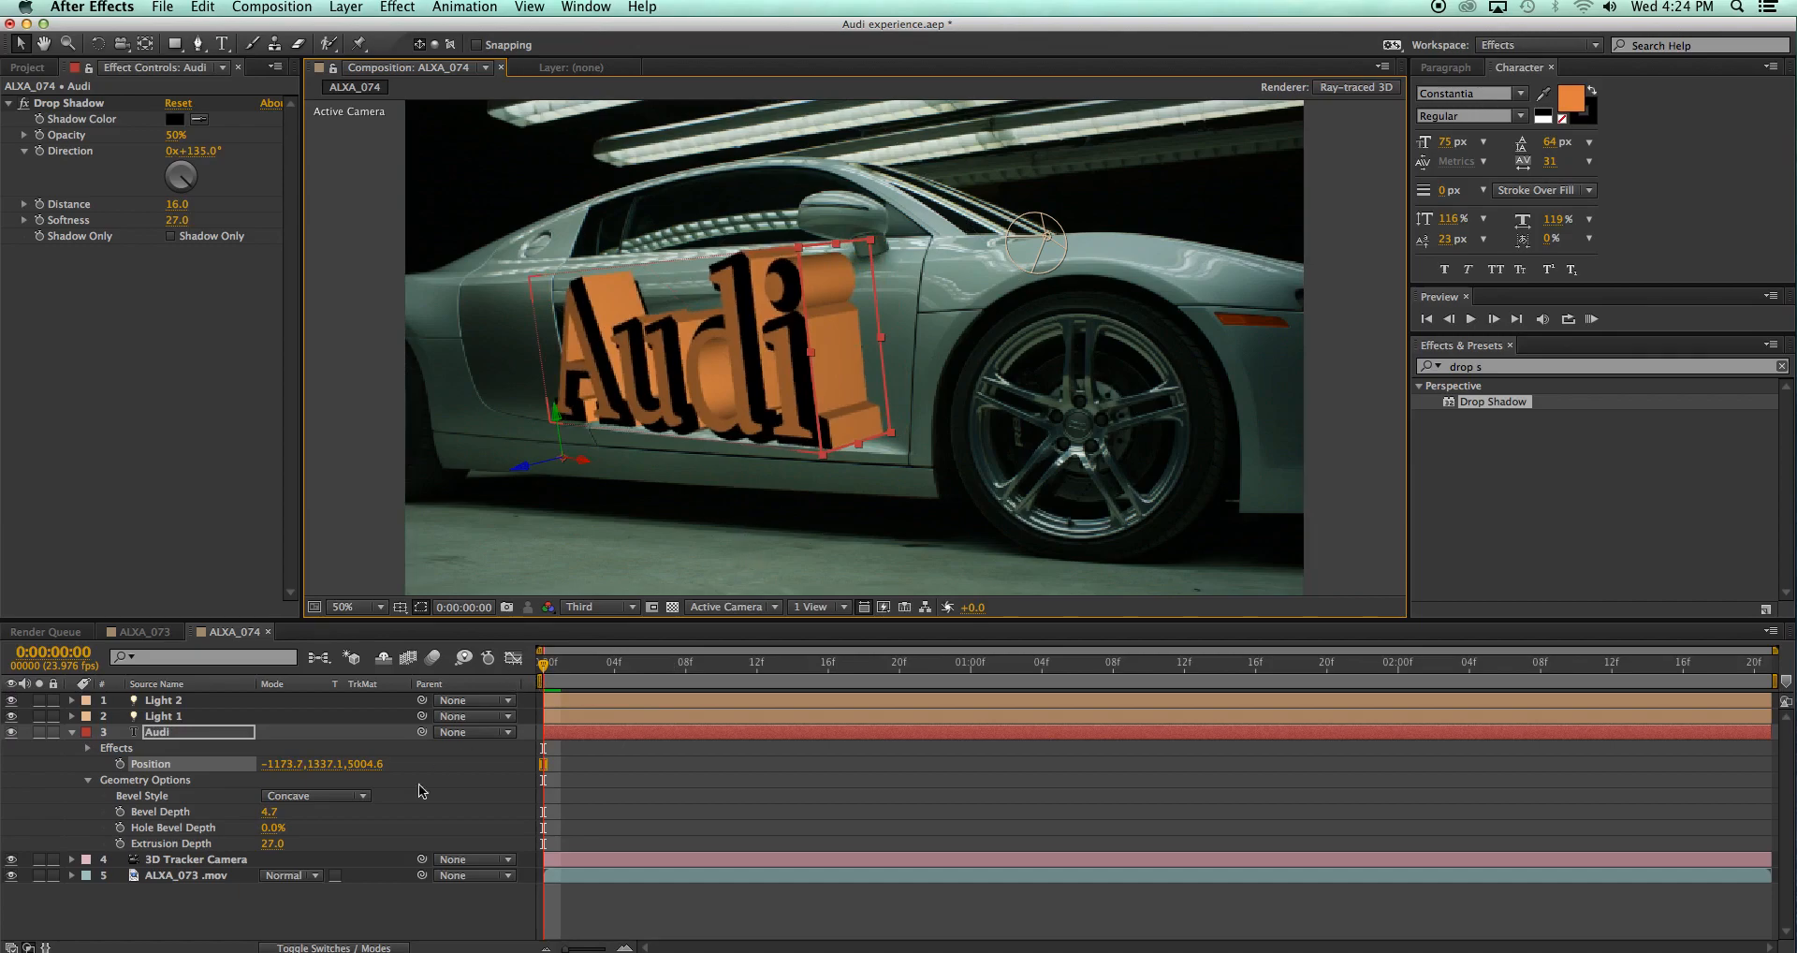
click(322, 797)
click(307, 832)
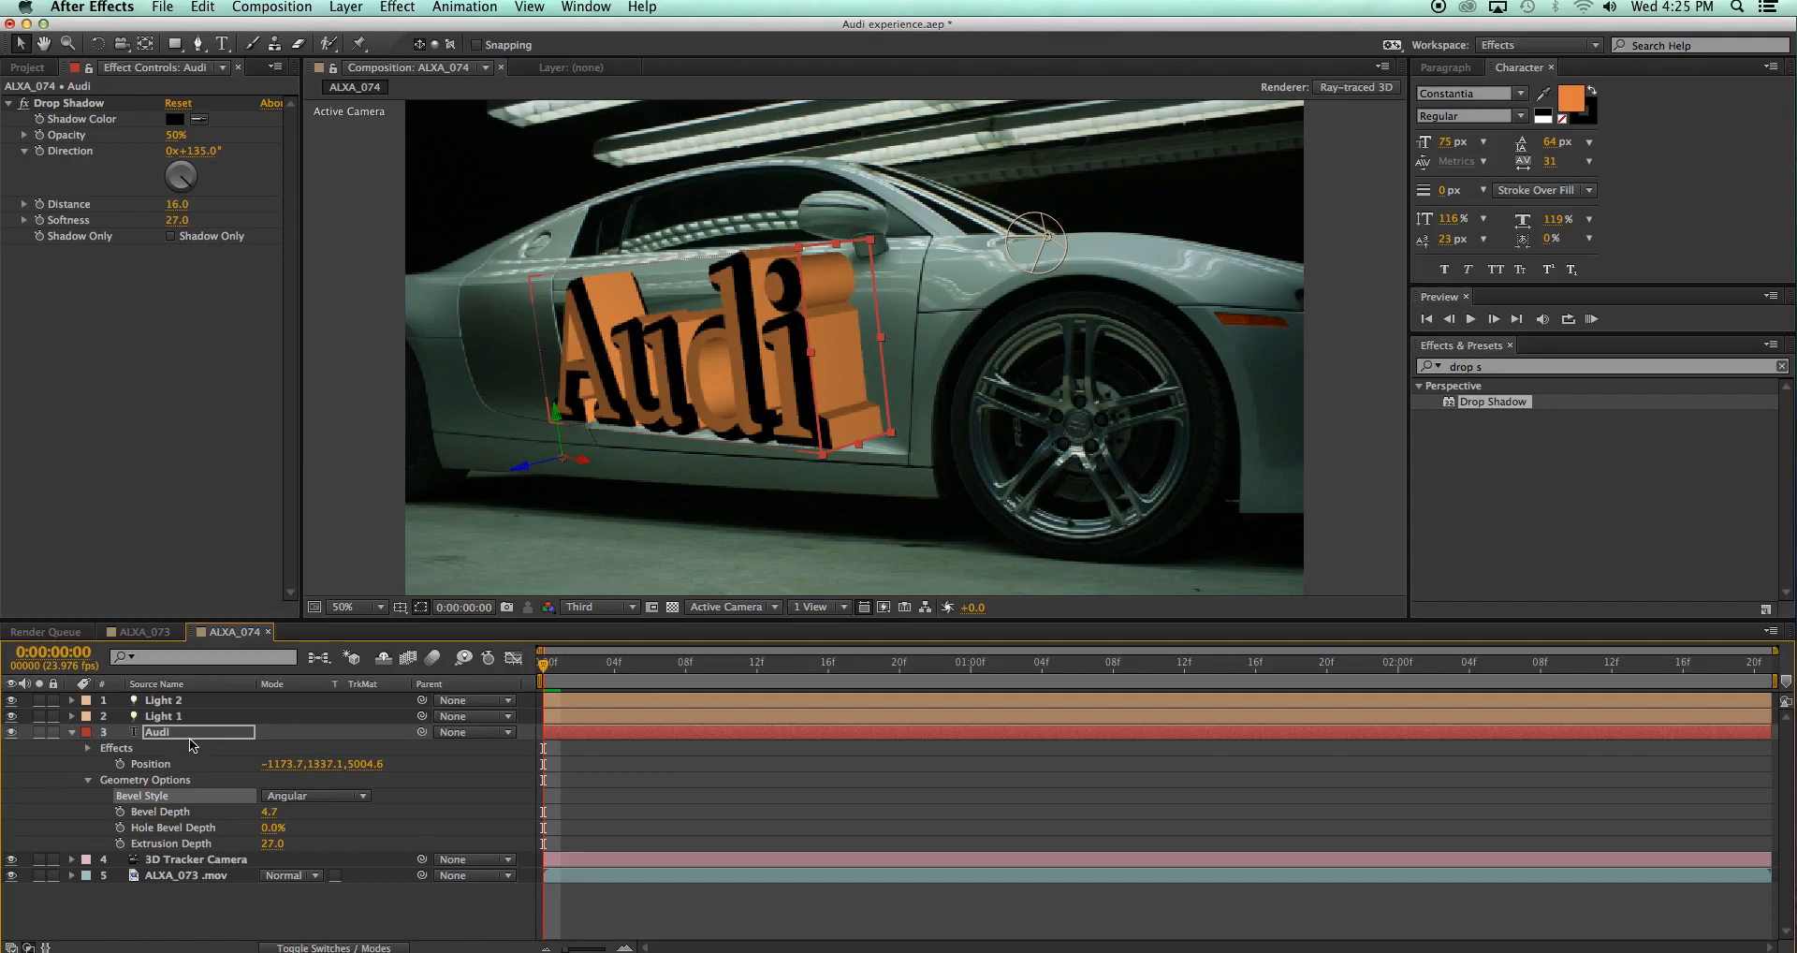
Try out X and Y rotations on the Audi layer, then reset both to 0°
key(r)
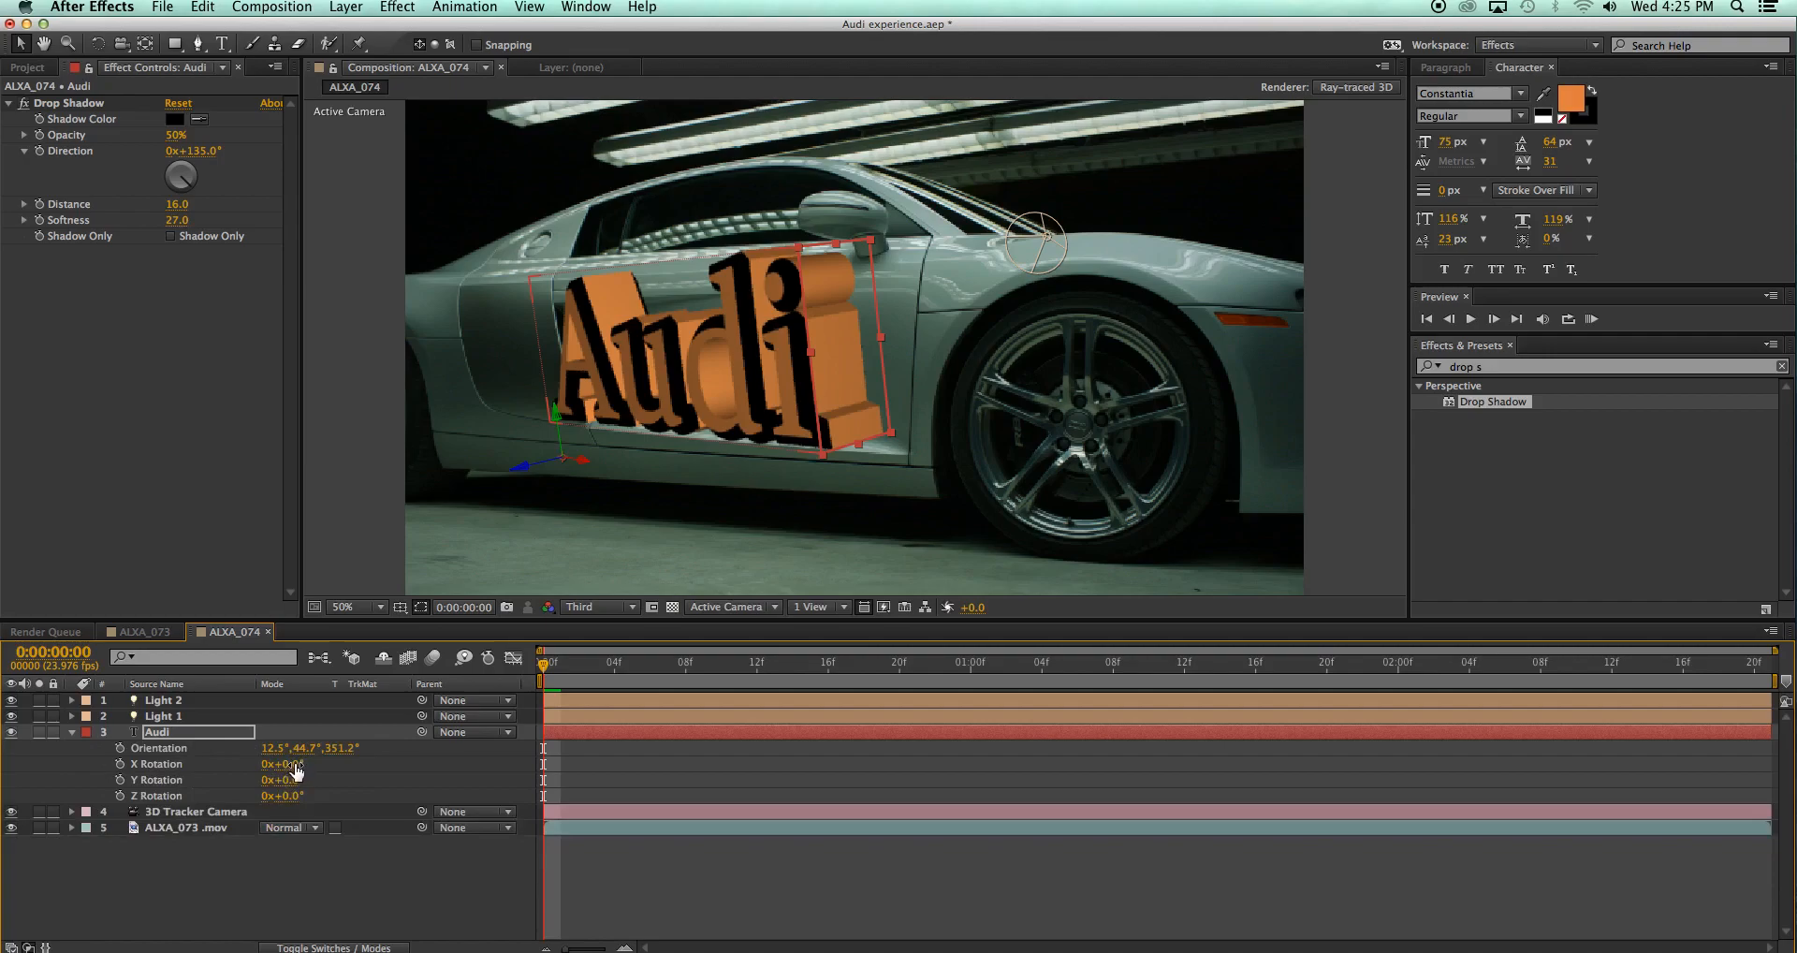
mouse_move(290, 764)
mouse_down()
mouse_move(325, 763)
mouse_move(250, 764)
mouse_move(333, 781)
mouse_move(273, 783)
mouse_up()
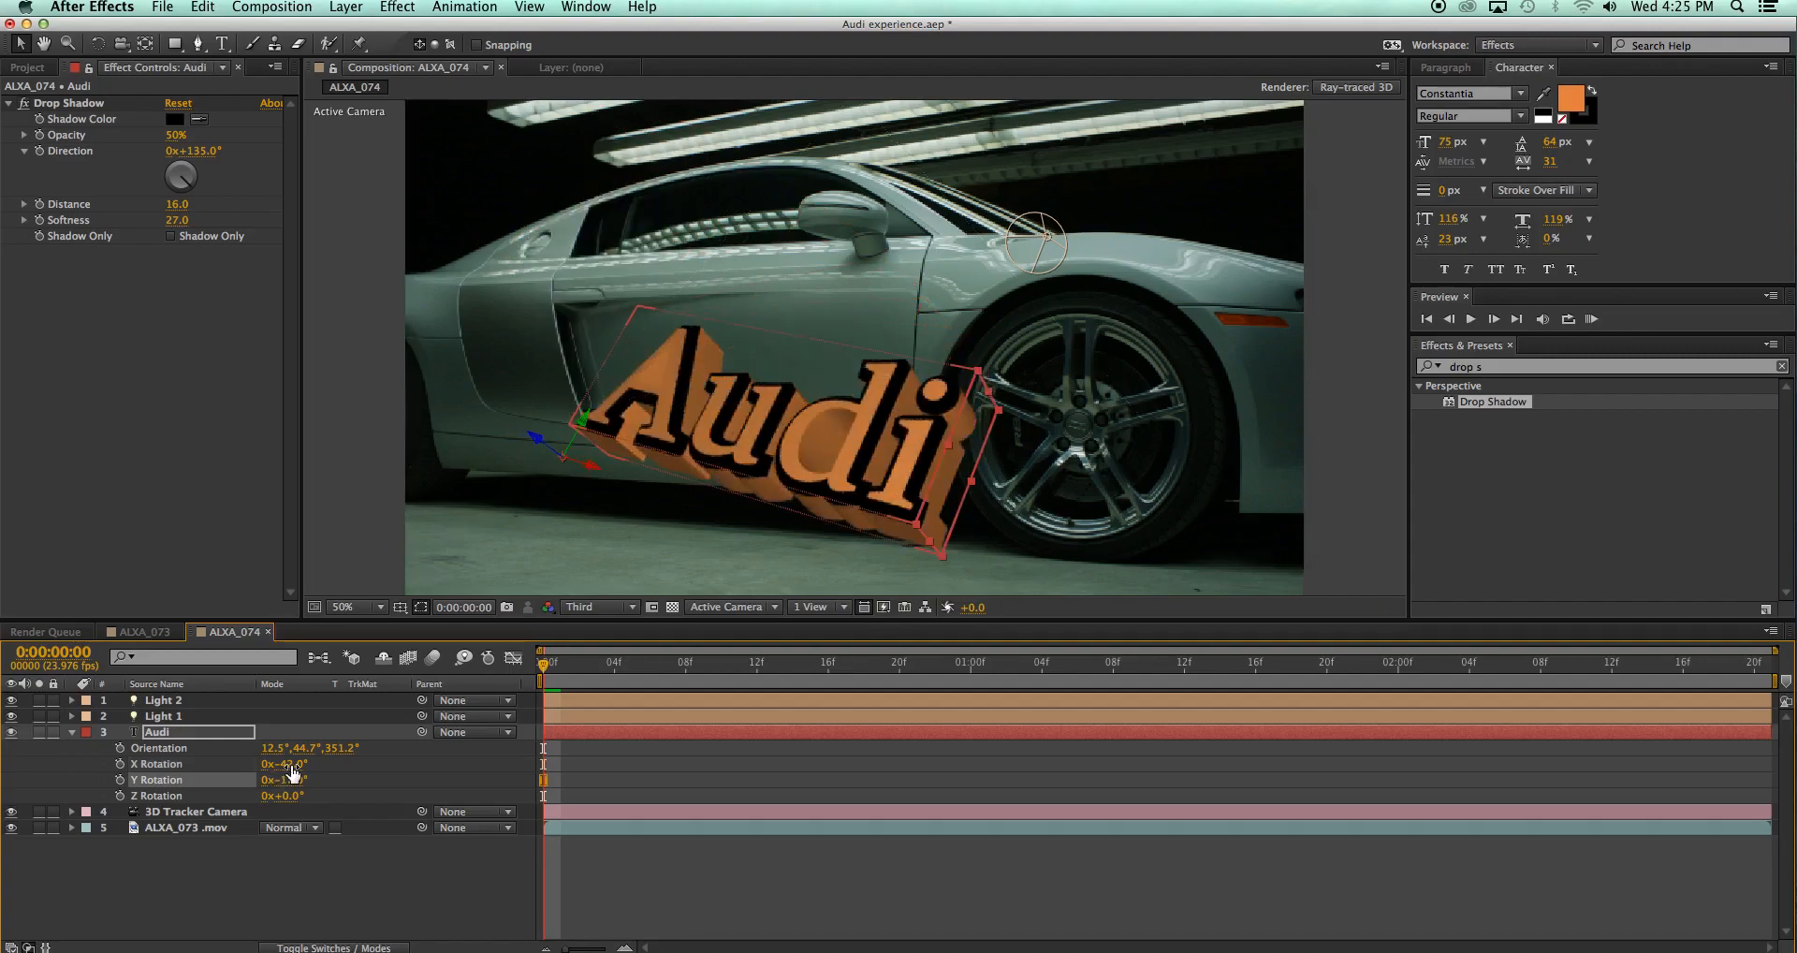
click(291, 763)
text(0)
key(Return)
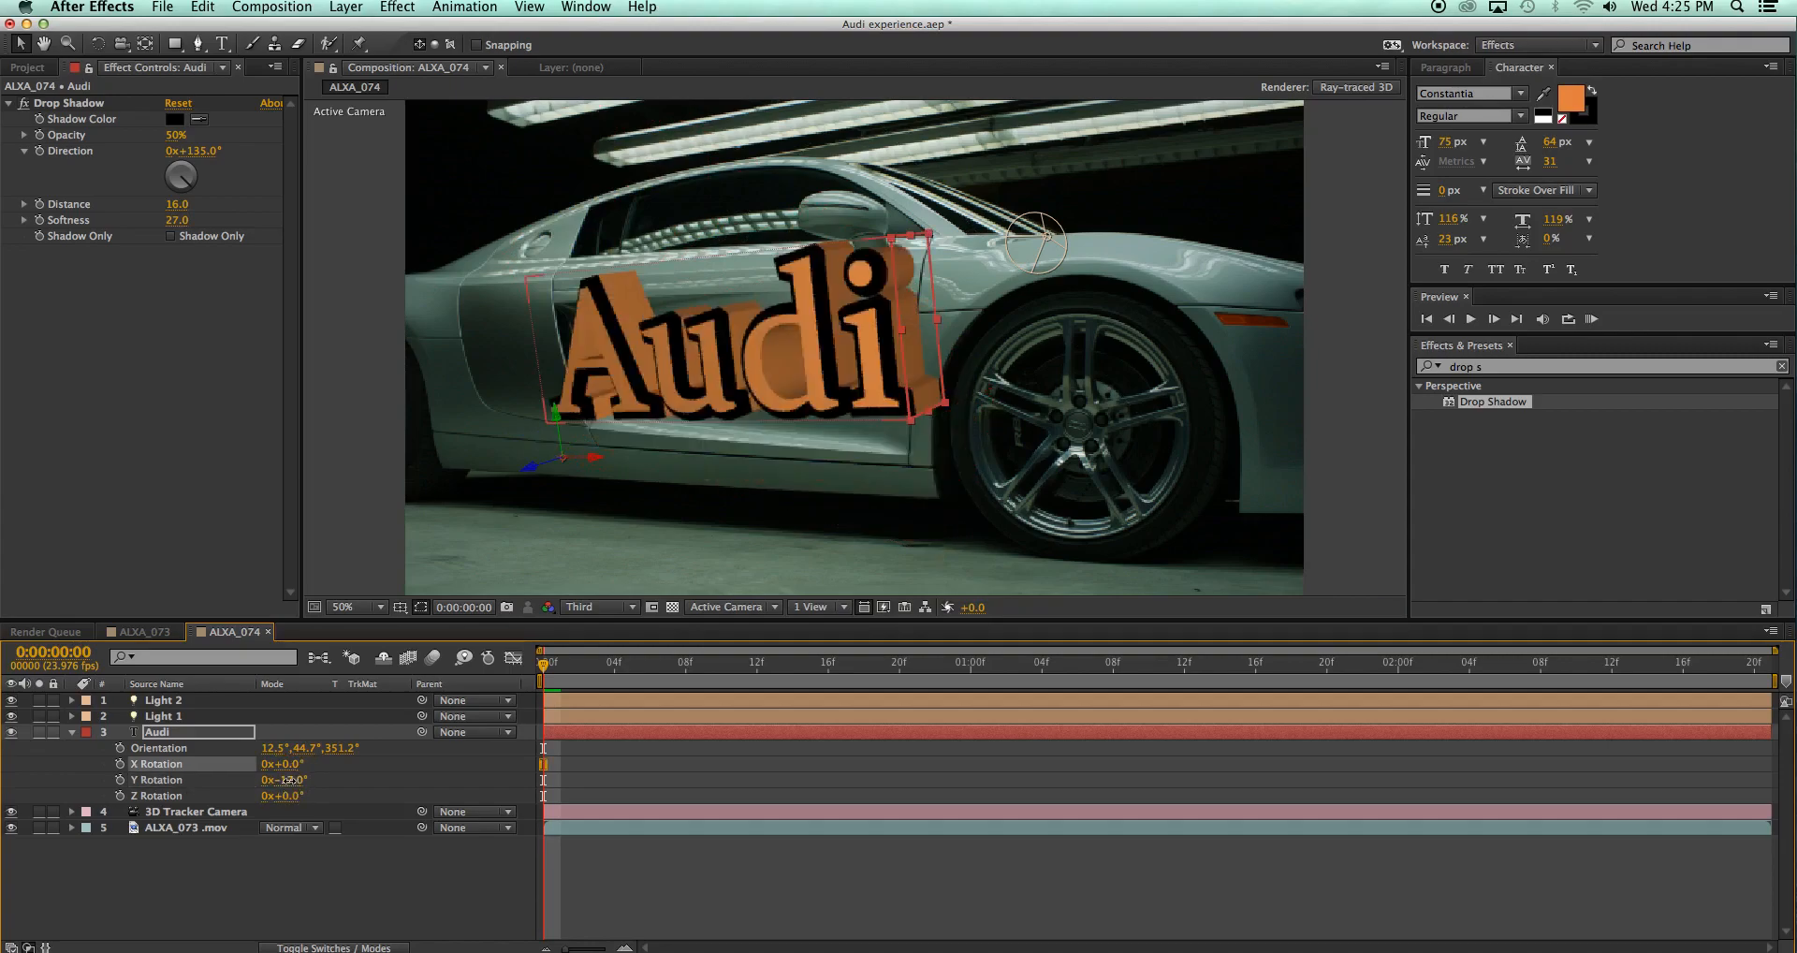
key(Return)
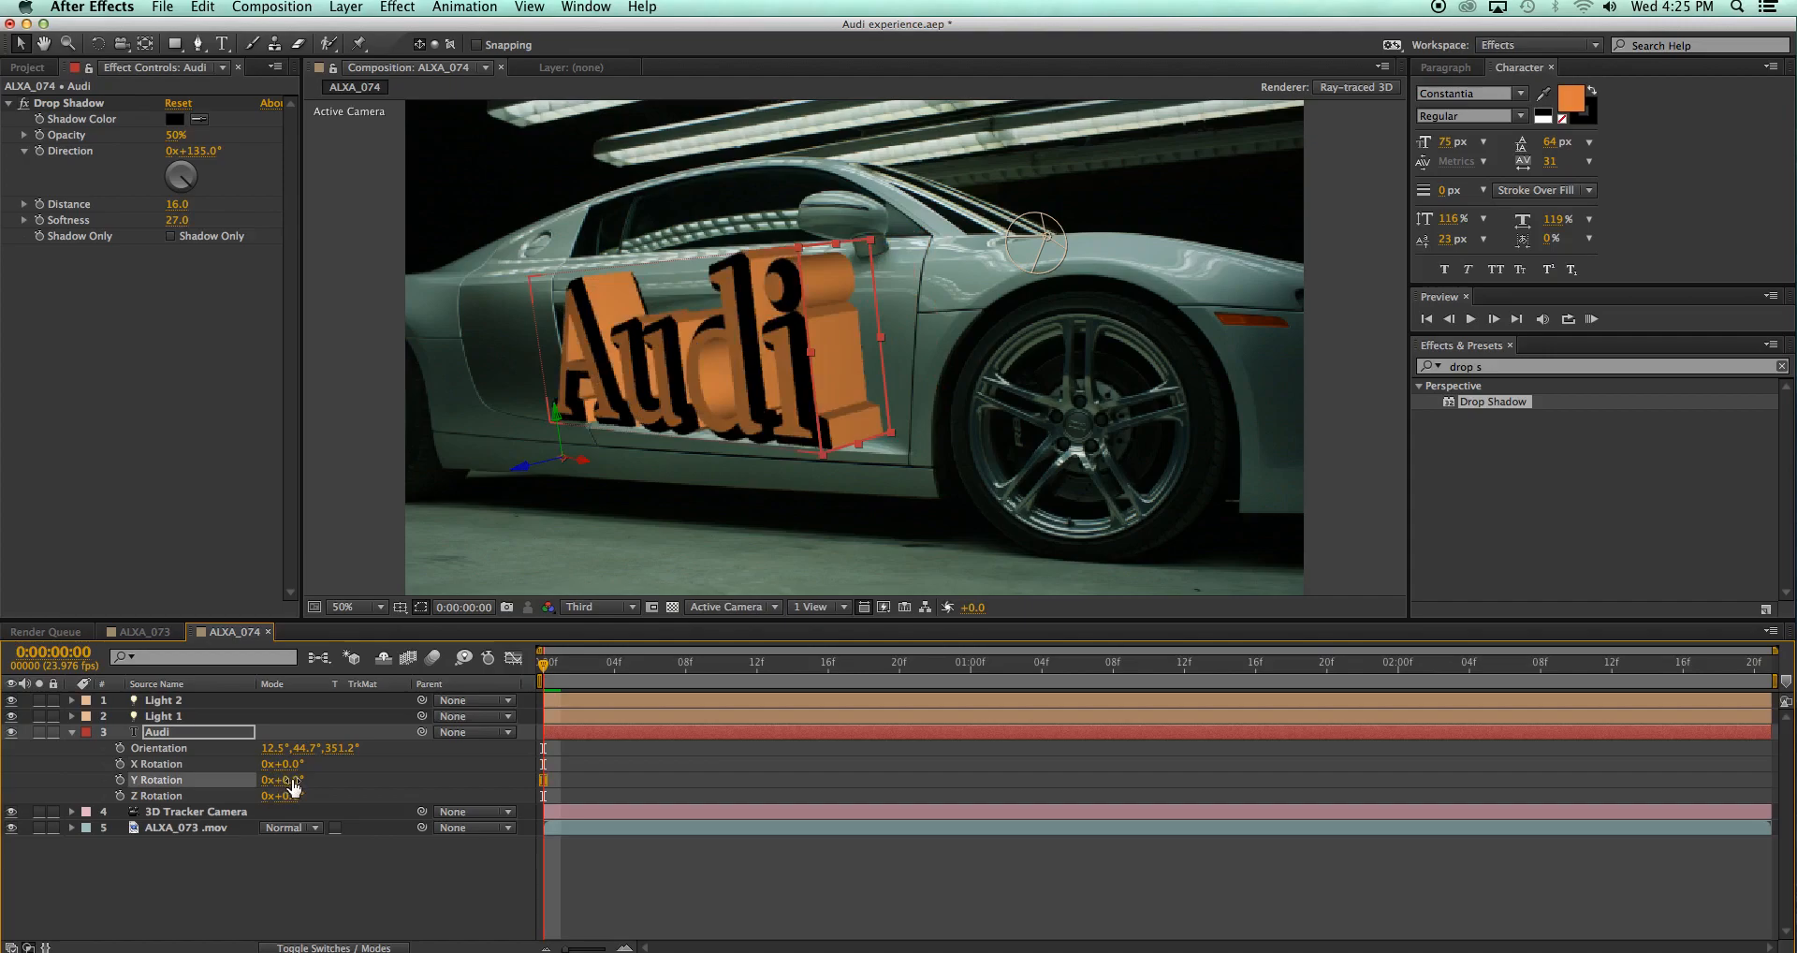
Turn the Audi text to face the camera with a Y Rotation of -45° and a Z Rotation of 8°
mouse_move(293, 796)
mouse_down()
mouse_move(308, 794)
mouse_move(247, 784)
mouse_up()
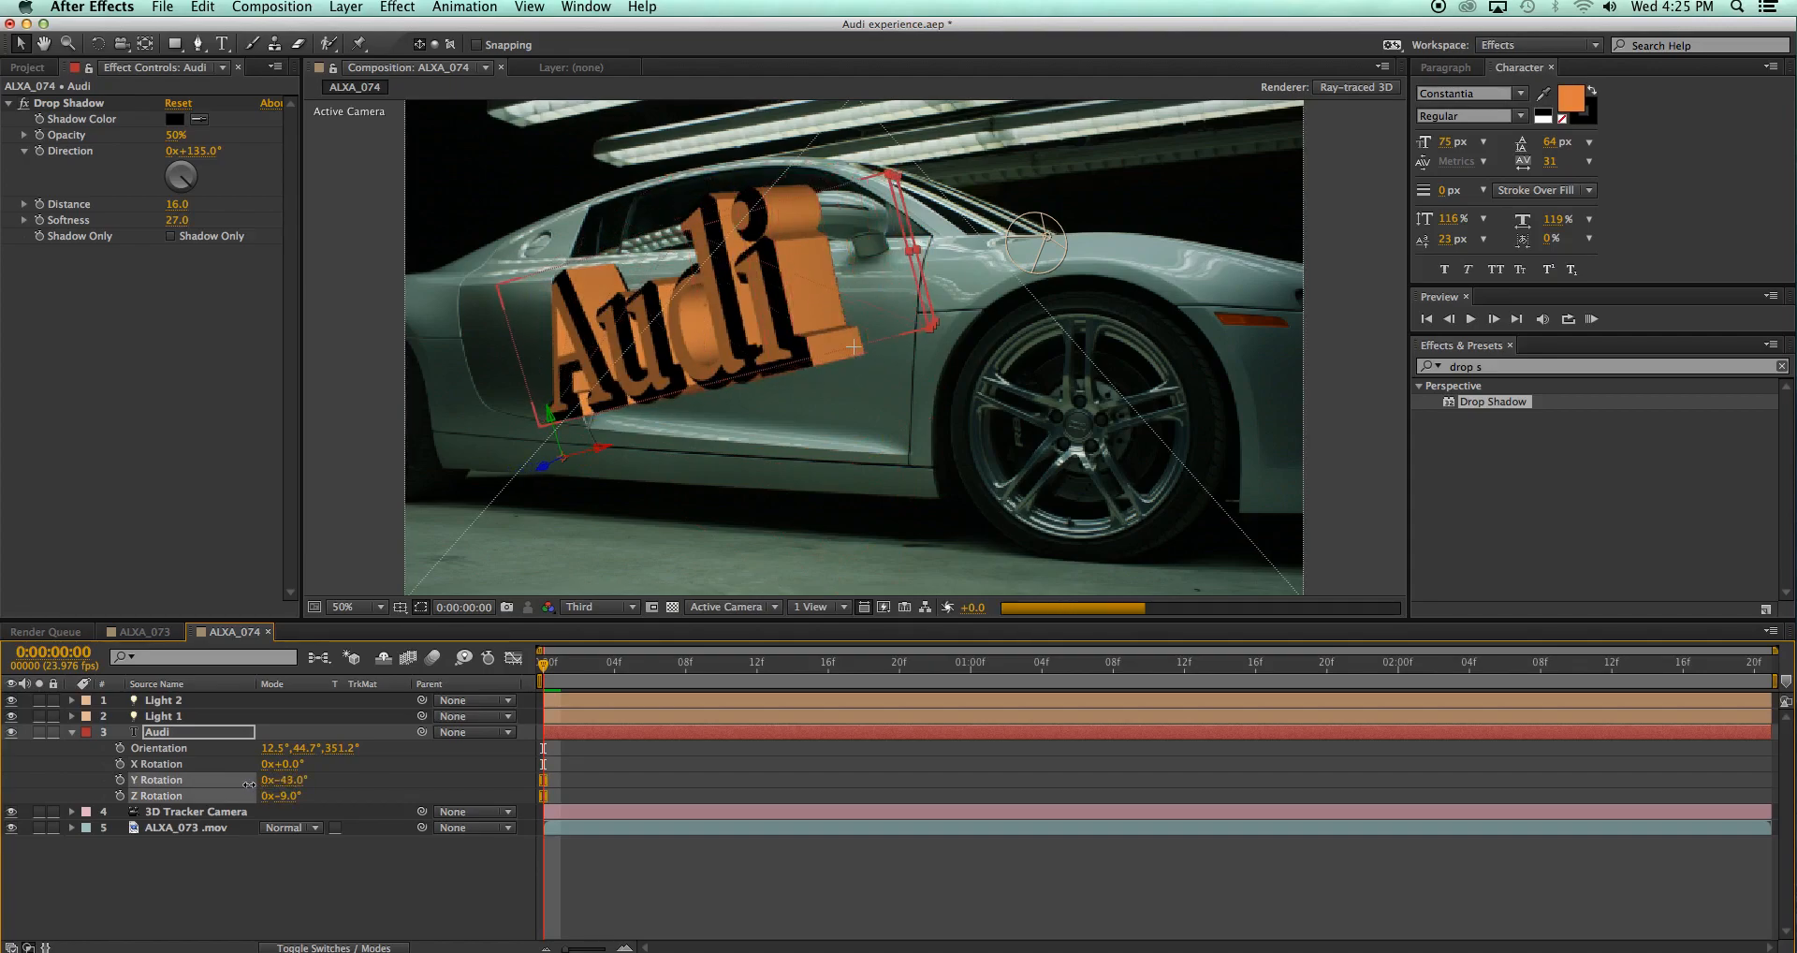
click(293, 798)
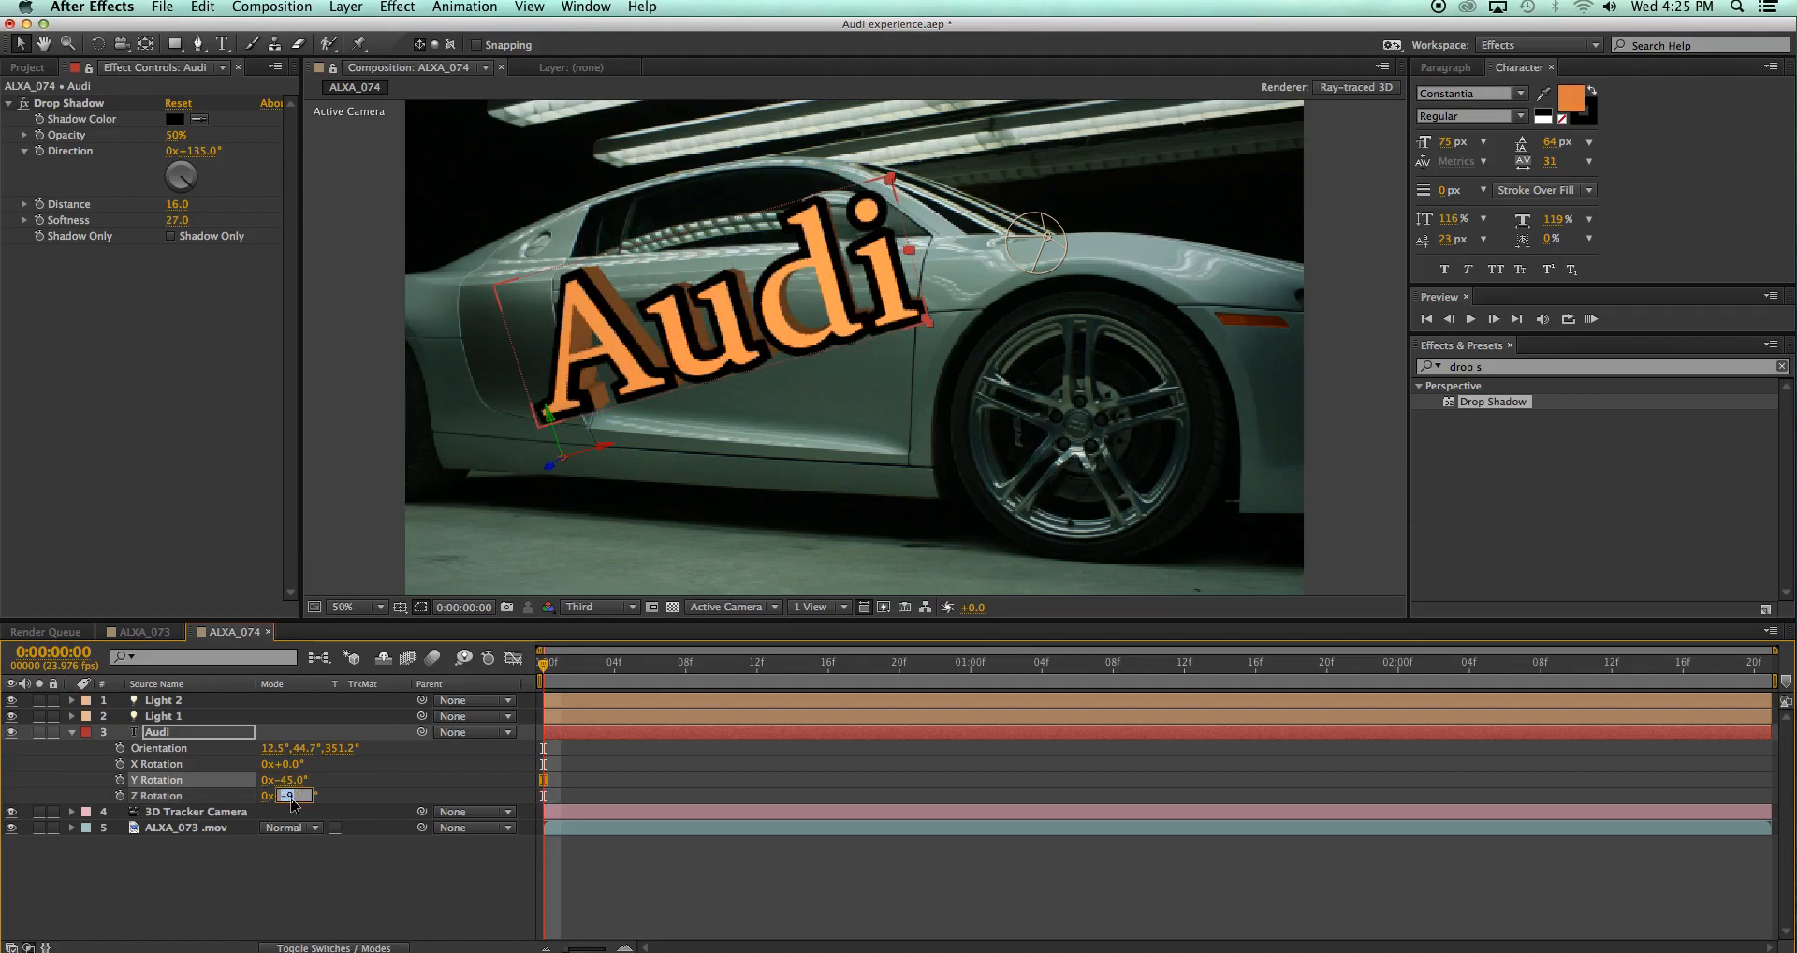
text(0)
key(Return)
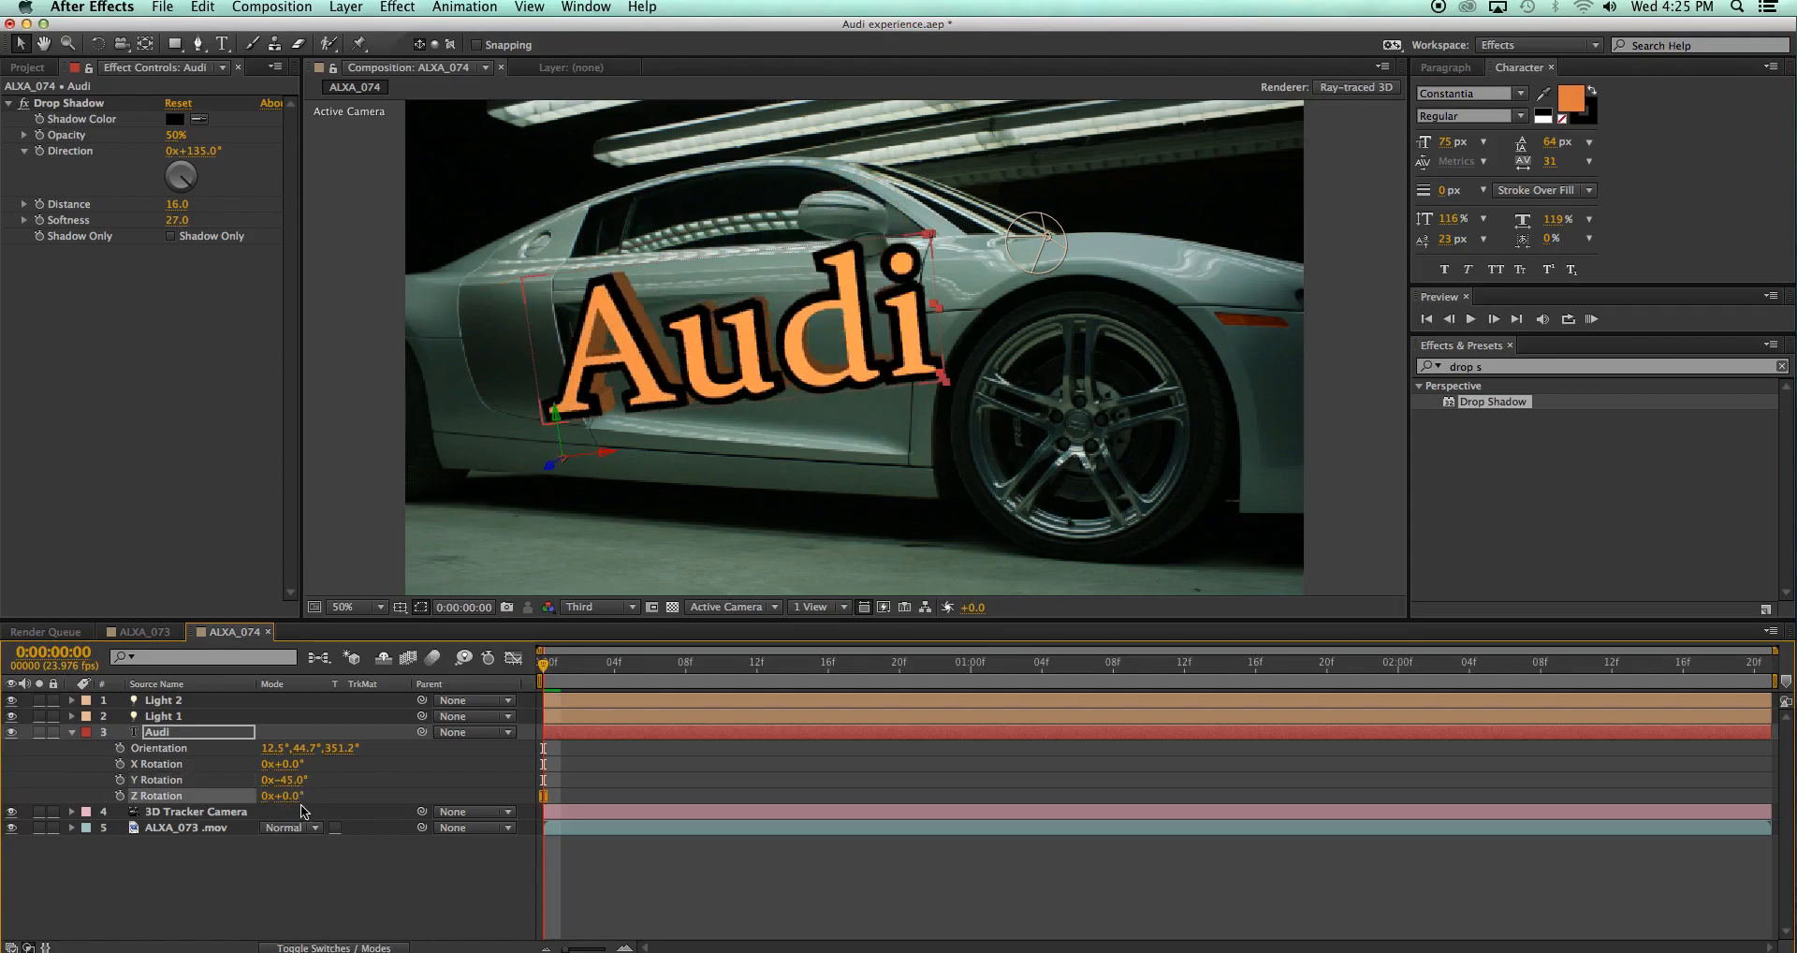
drag(291, 795, 292, 796)
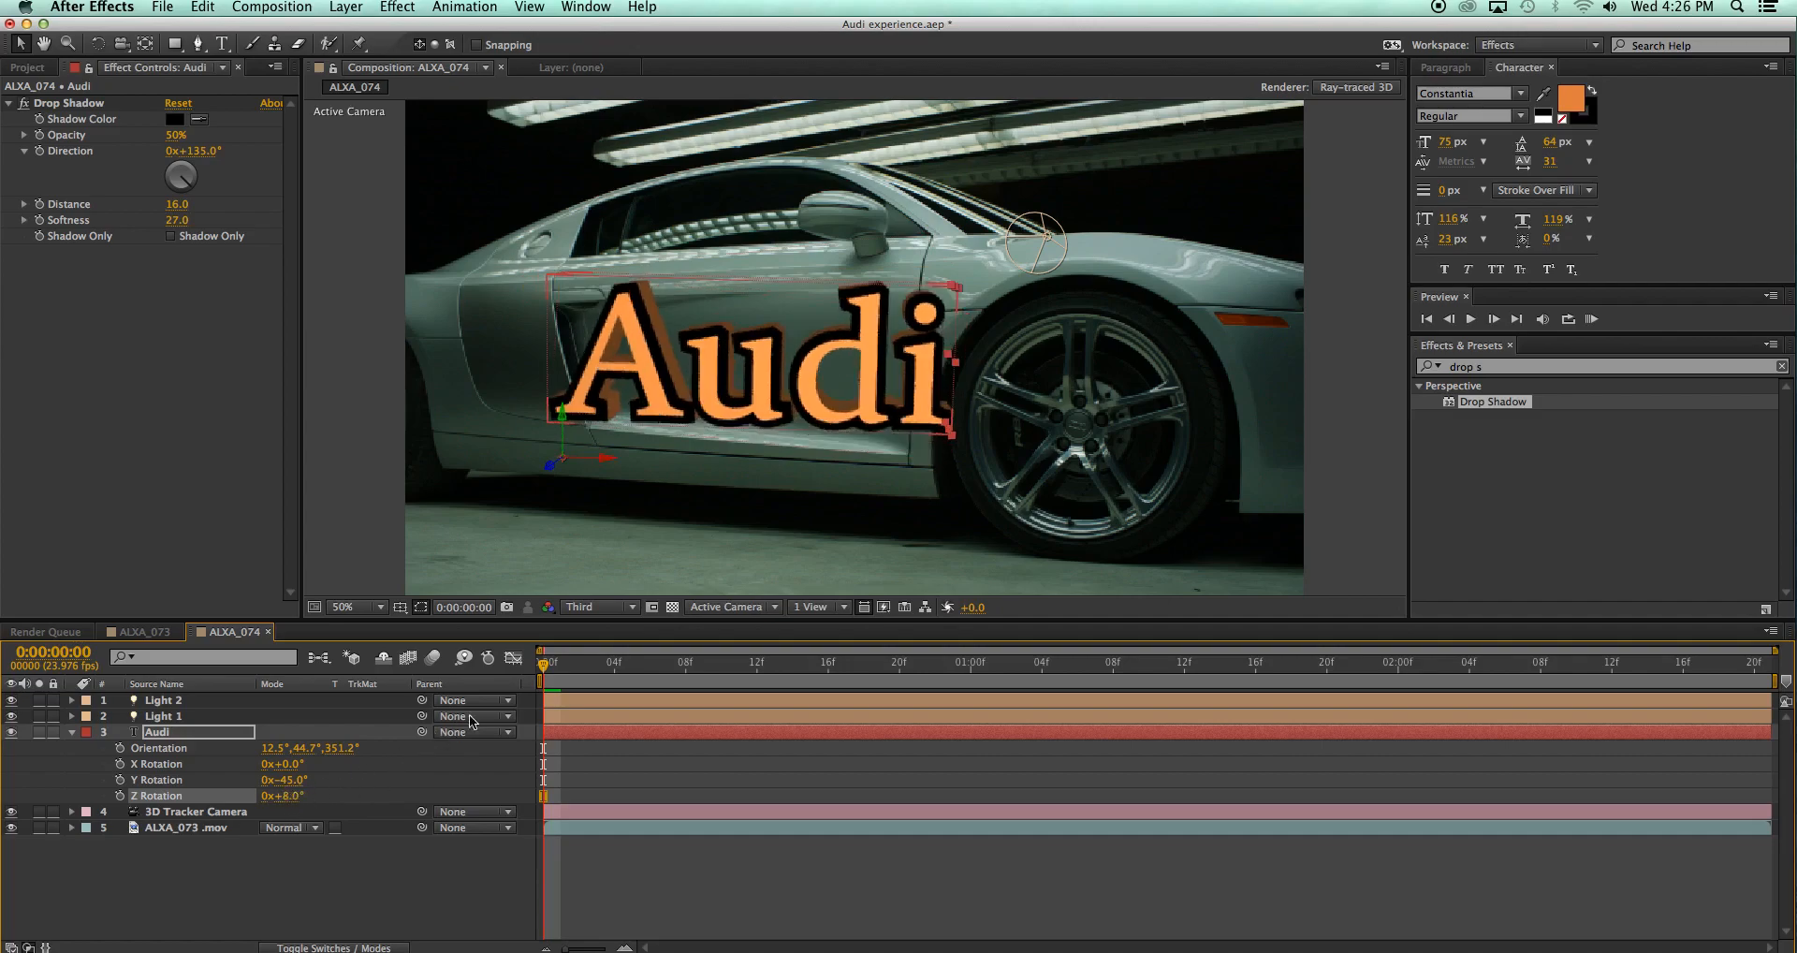
Scrub the timeline to 0:00:02:19 and back to 0:00:00:04 to check how the 3D text follows the car
drag(591, 665, 1563, 652)
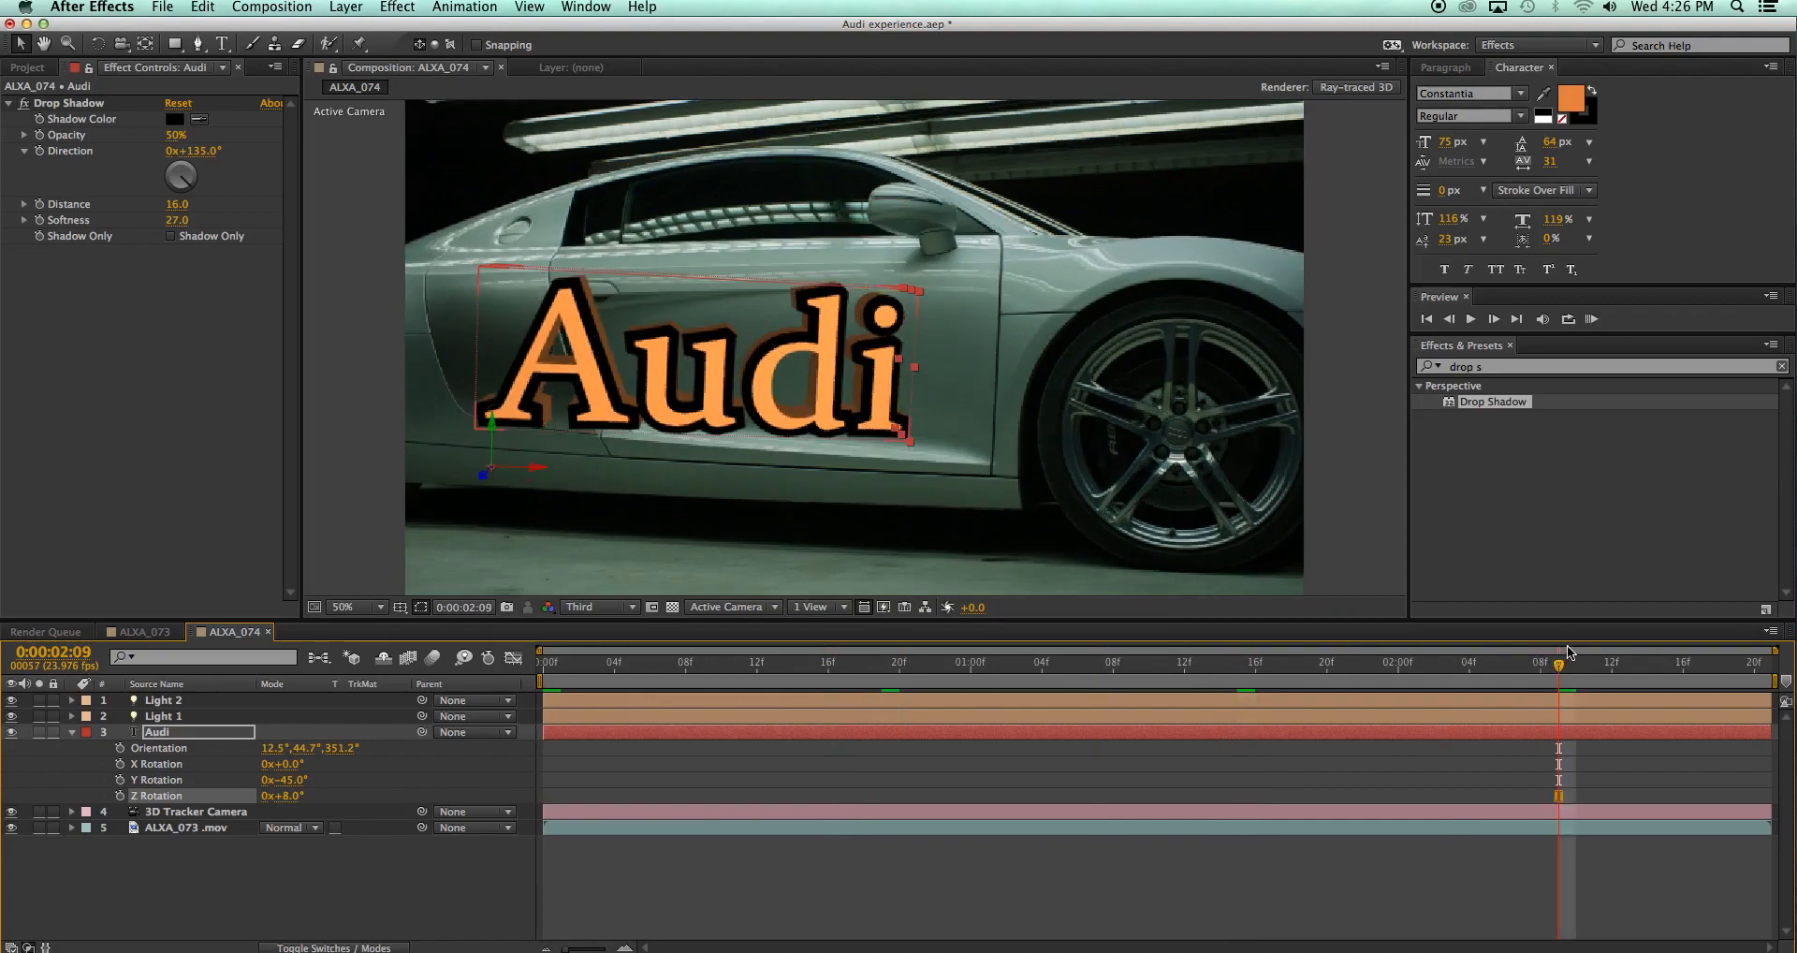
drag(1560, 668, 1747, 657)
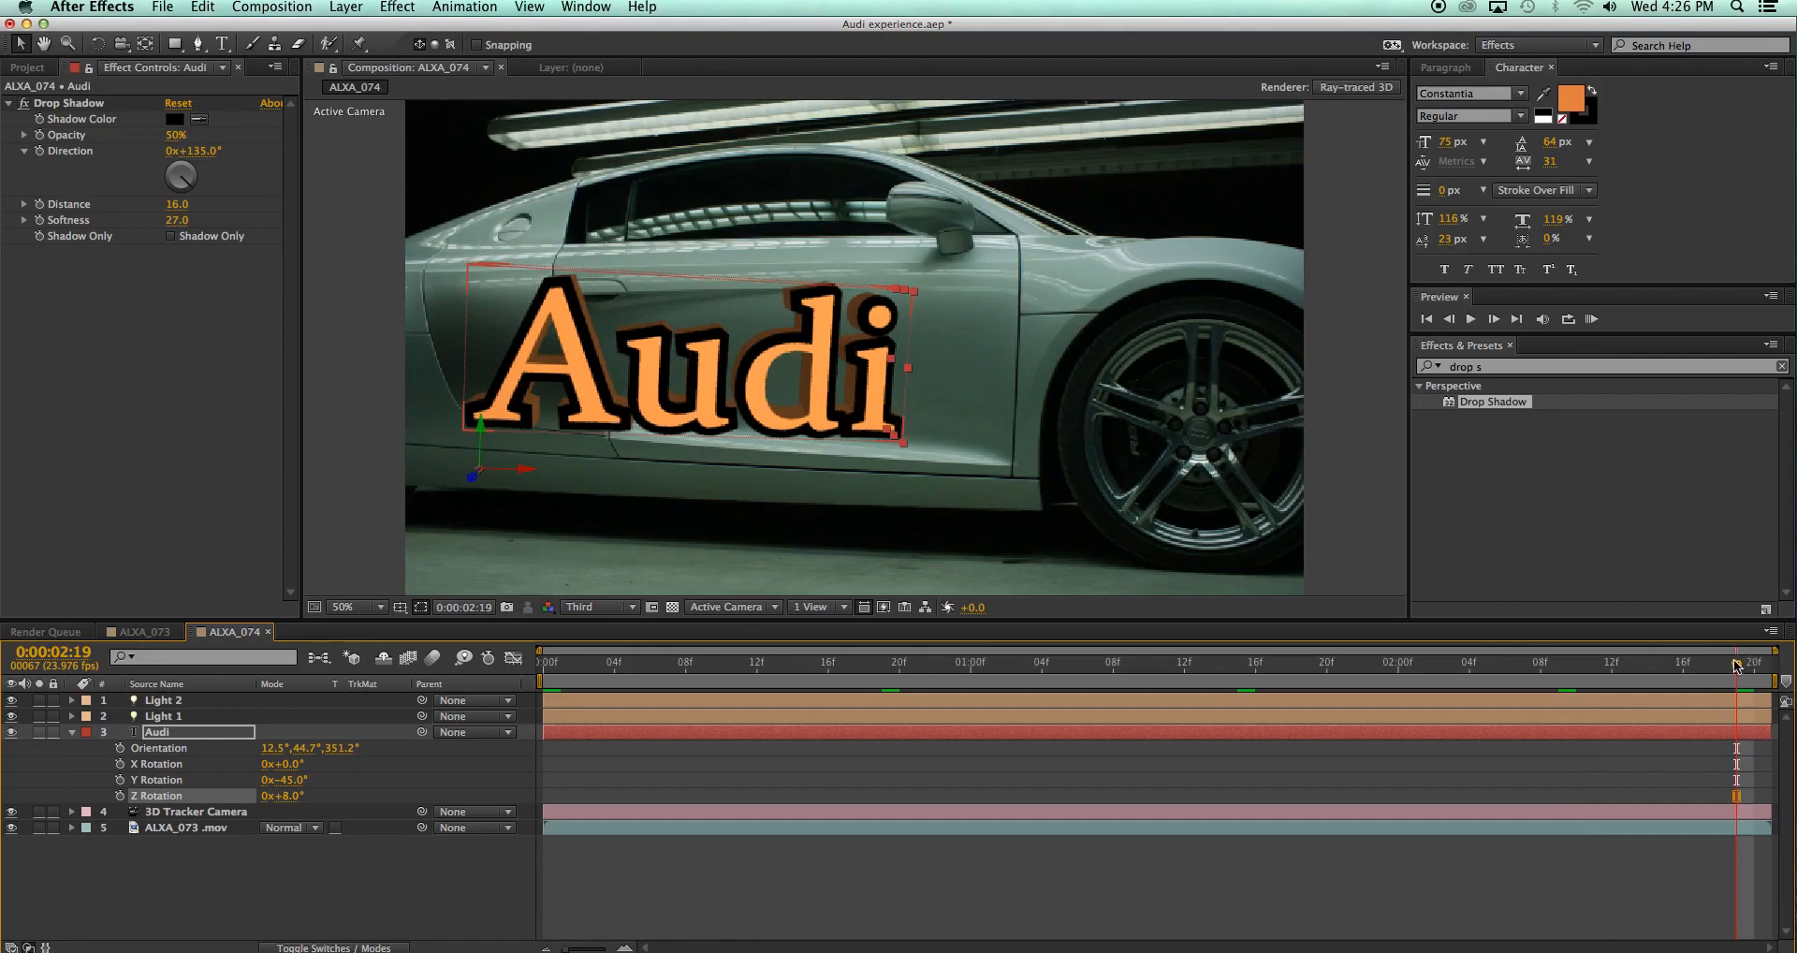
drag(1736, 667, 616, 676)
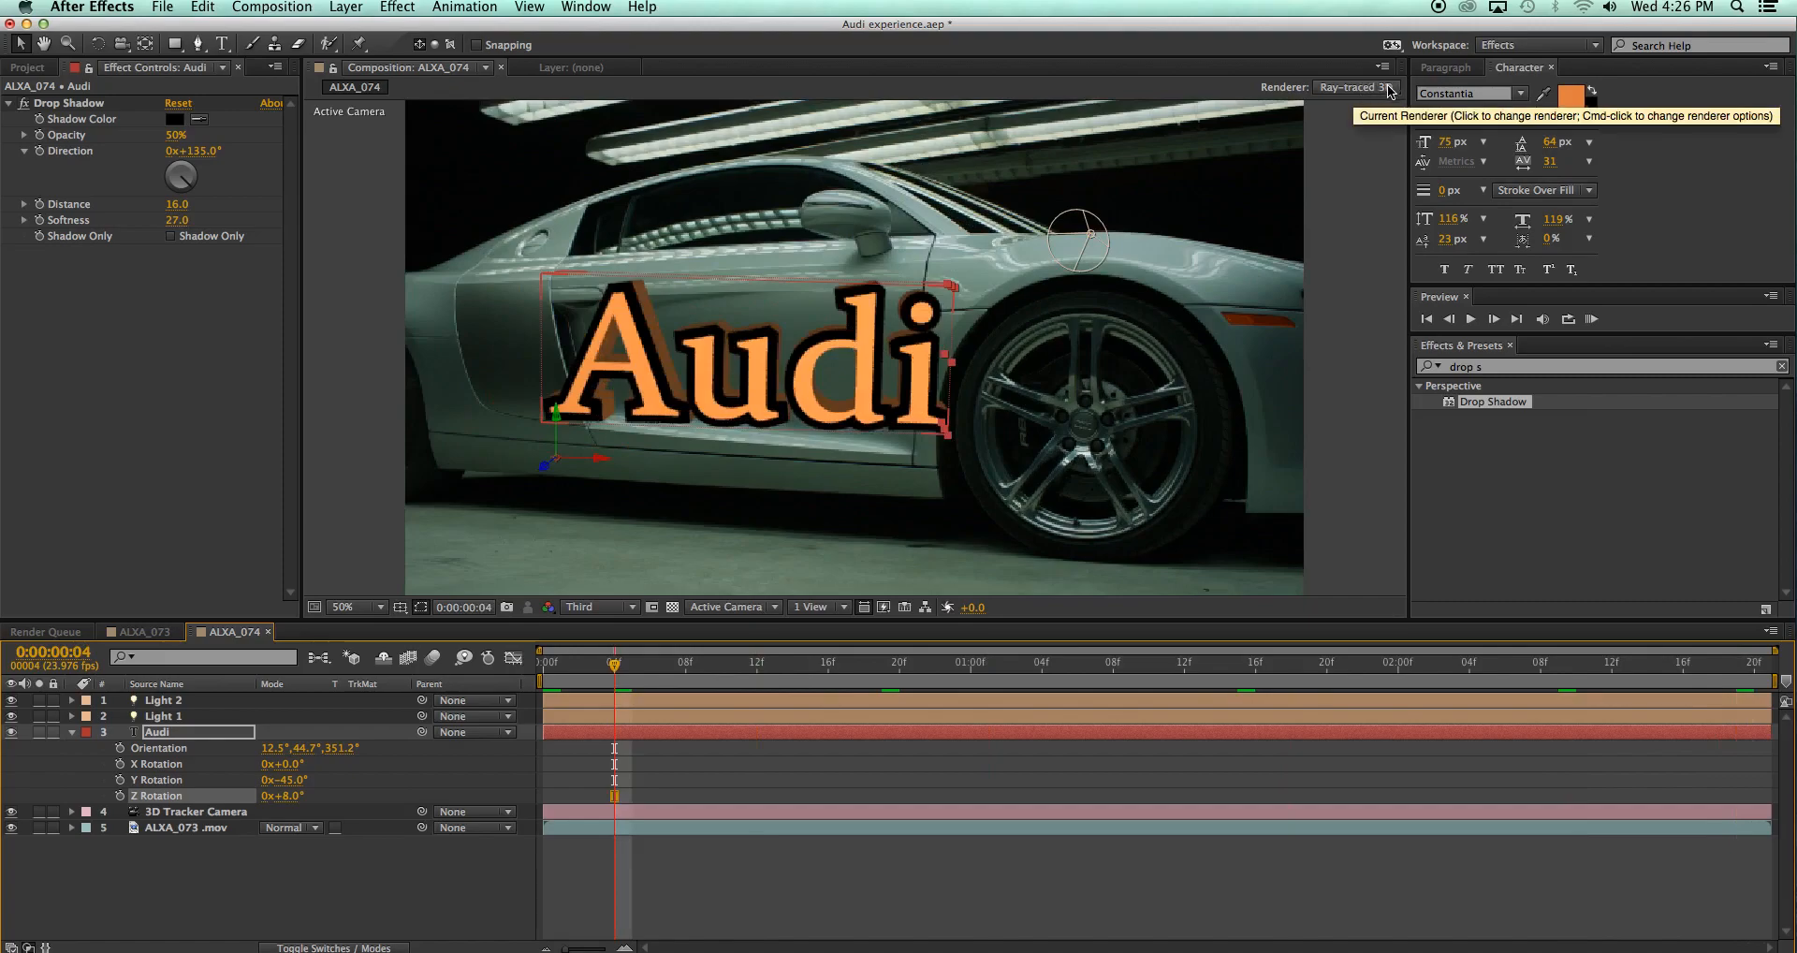
Switch the composition's renderer to Classic 3D
click(1382, 88)
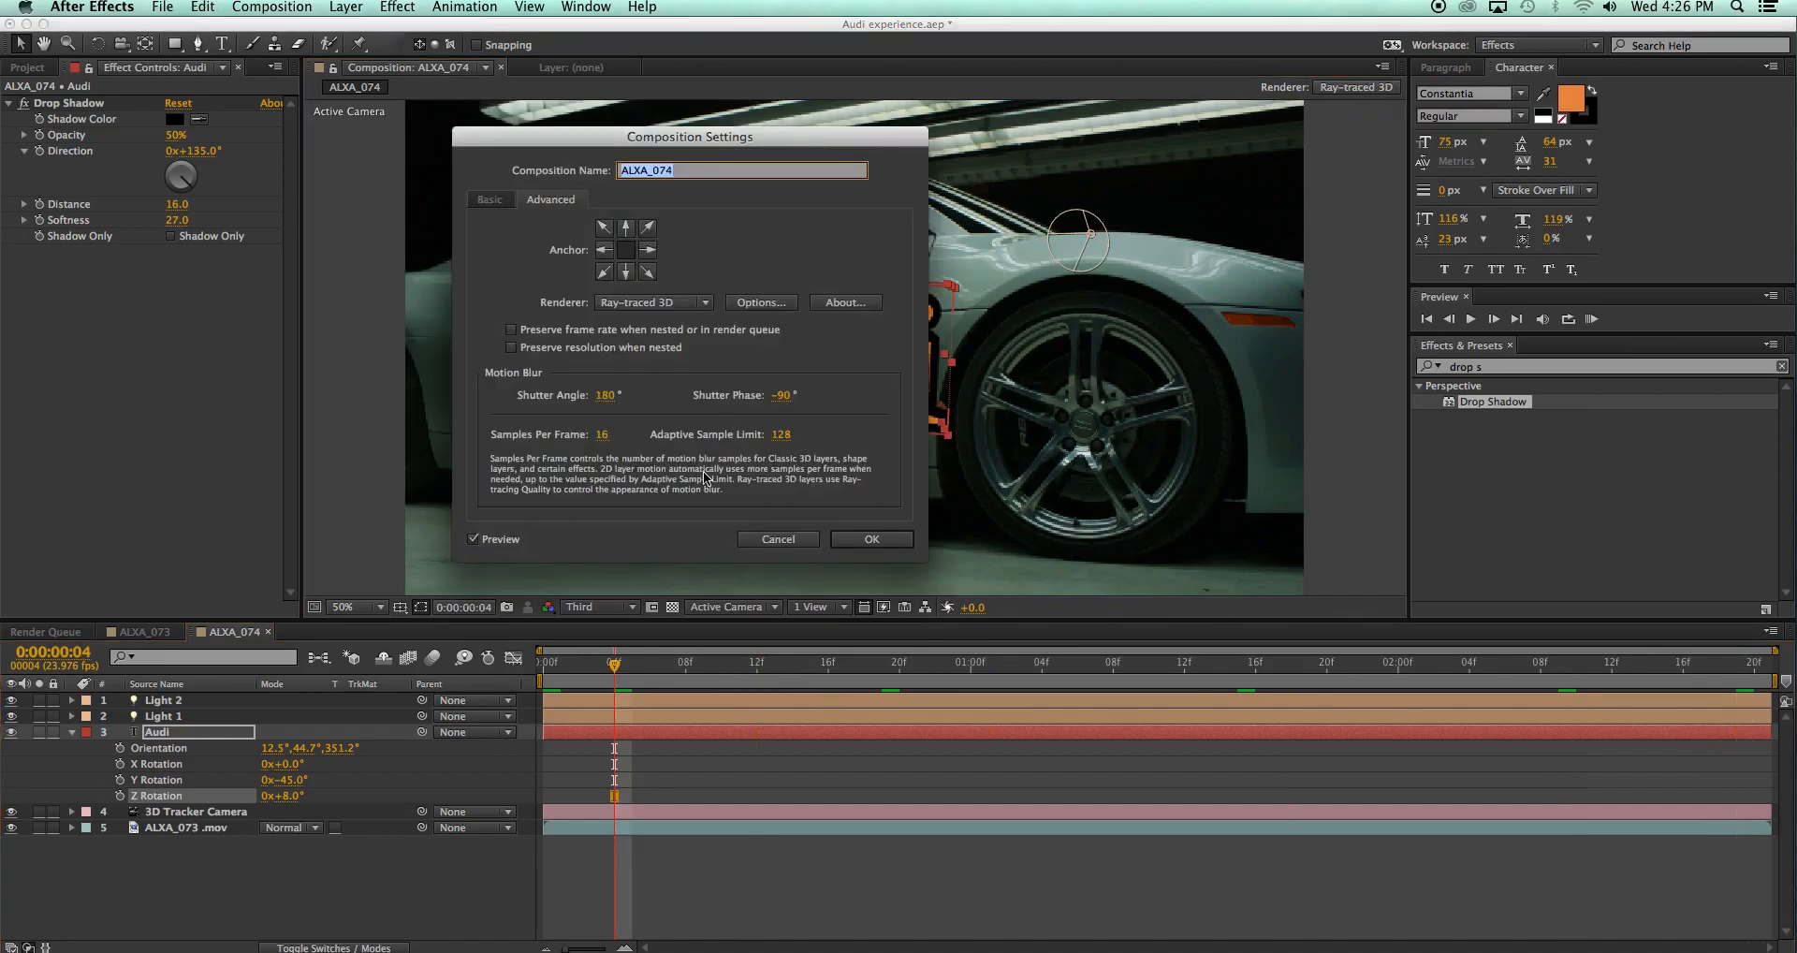
click(637, 303)
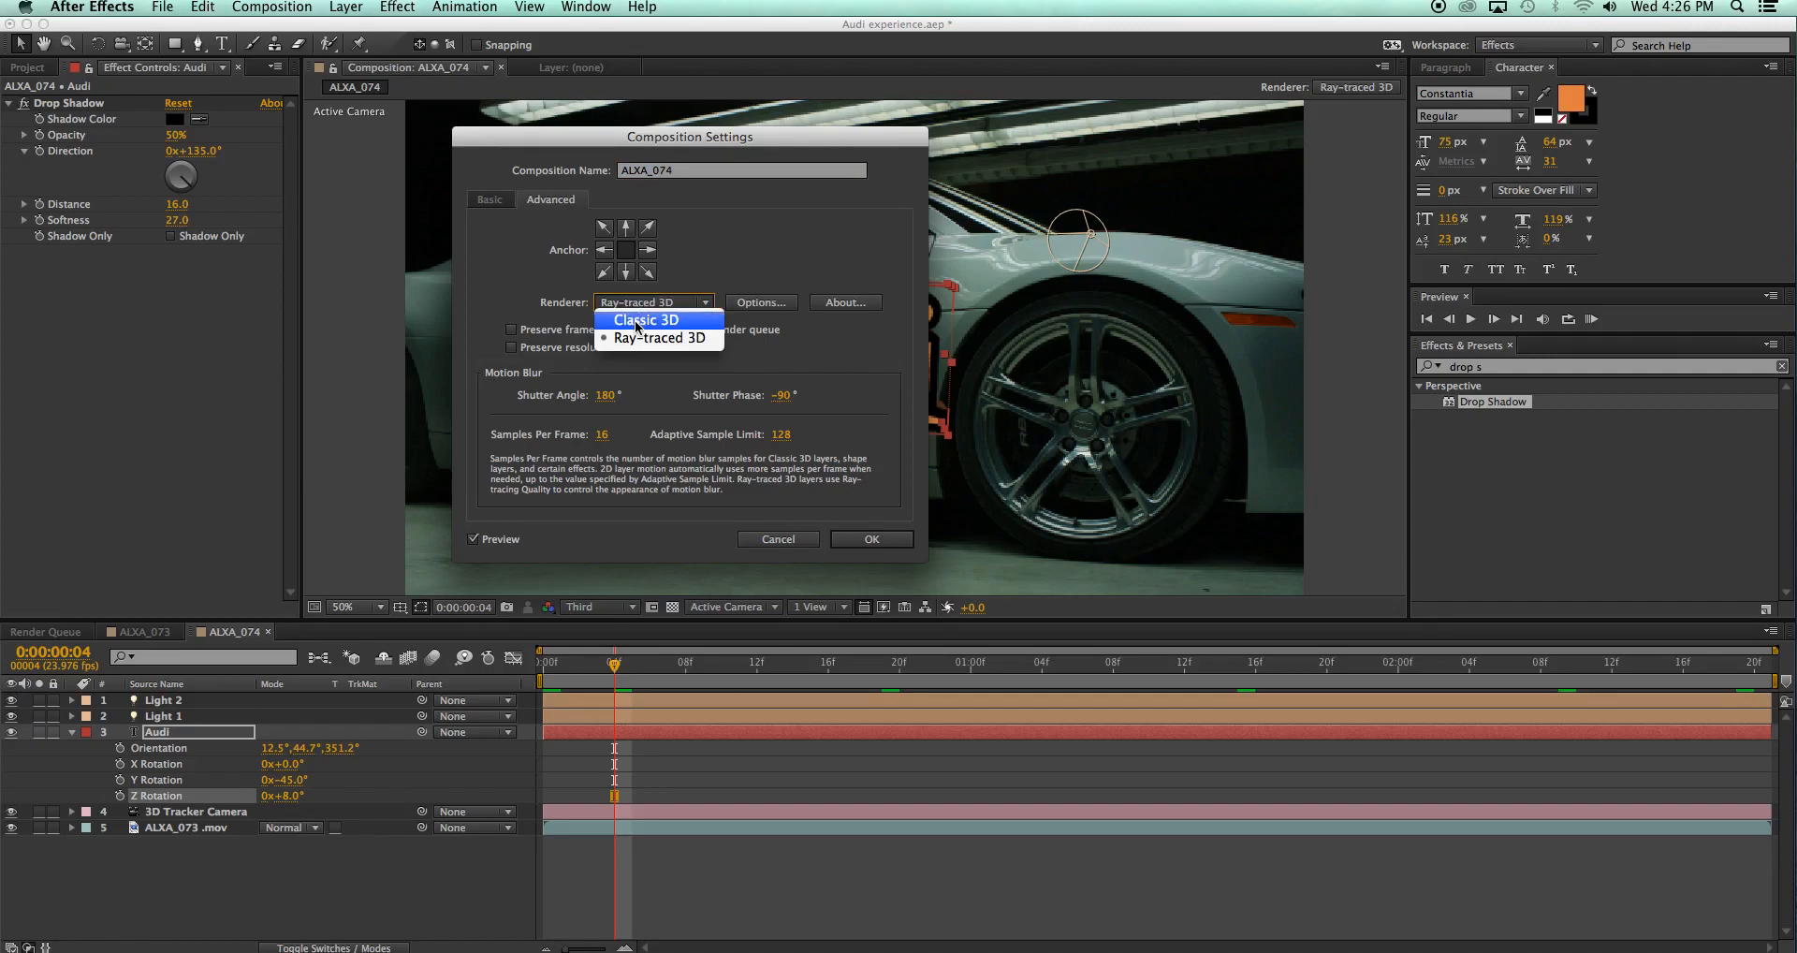
click(637, 320)
click(873, 539)
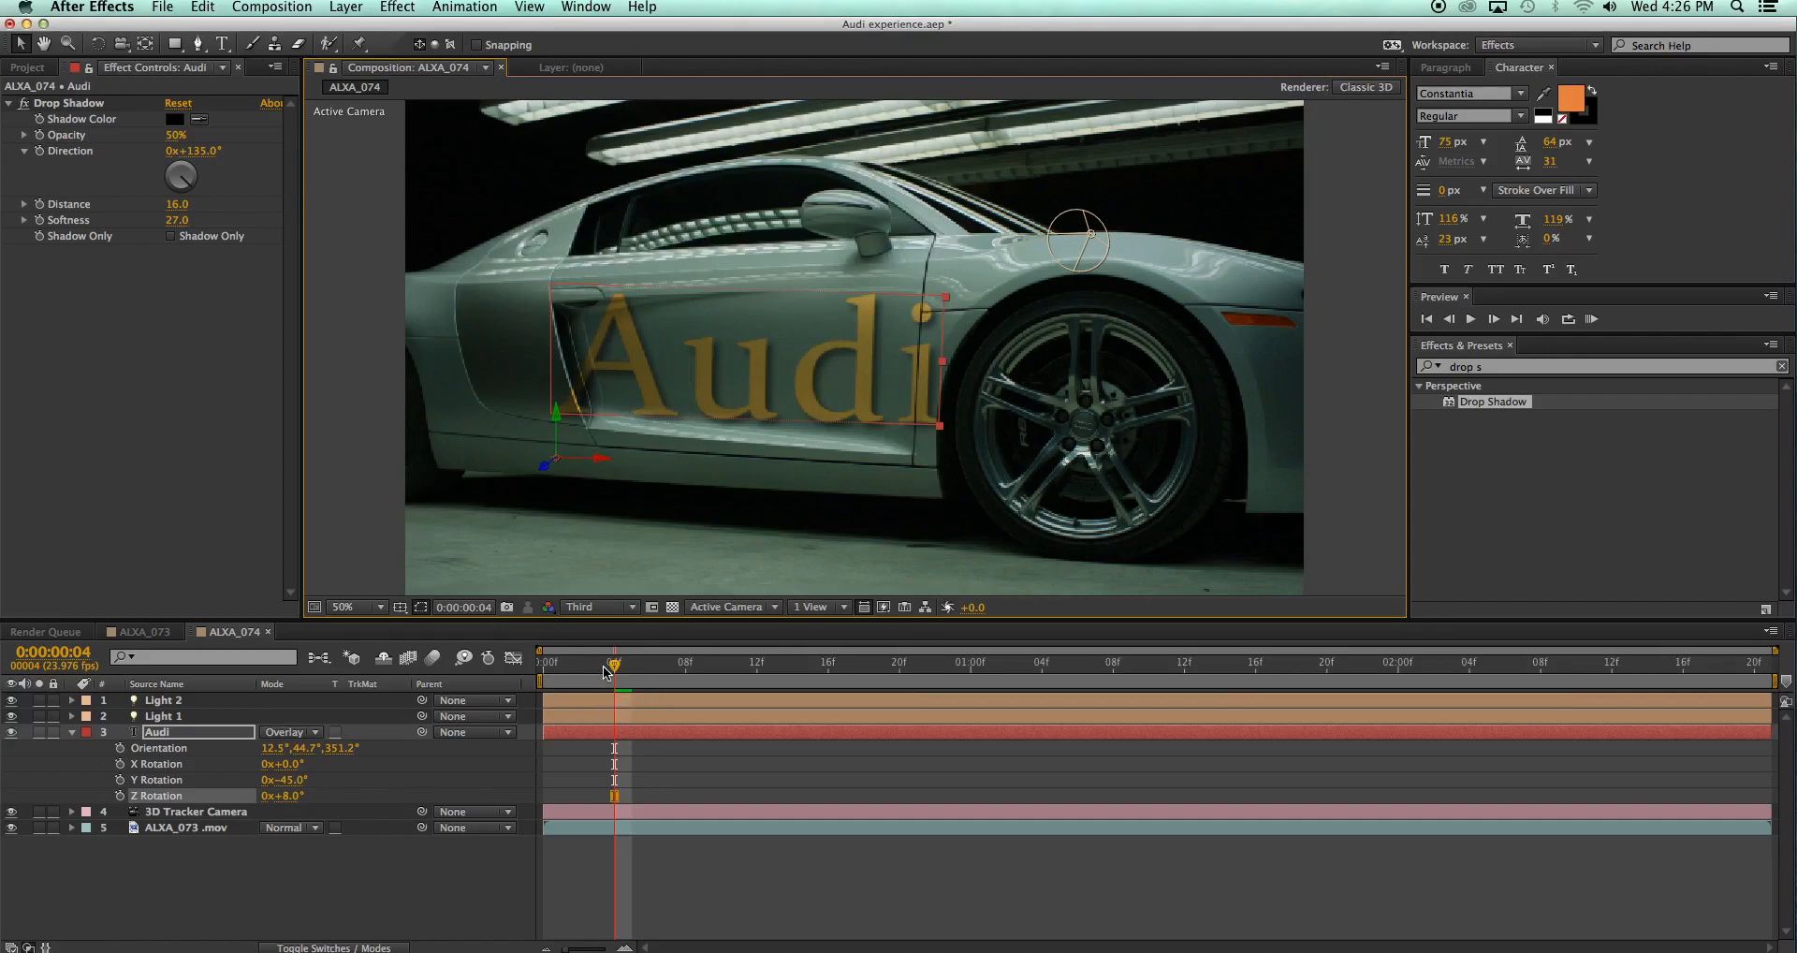
Scale the Audi text layer down so it fits within the car door
click(184, 736)
key(s)
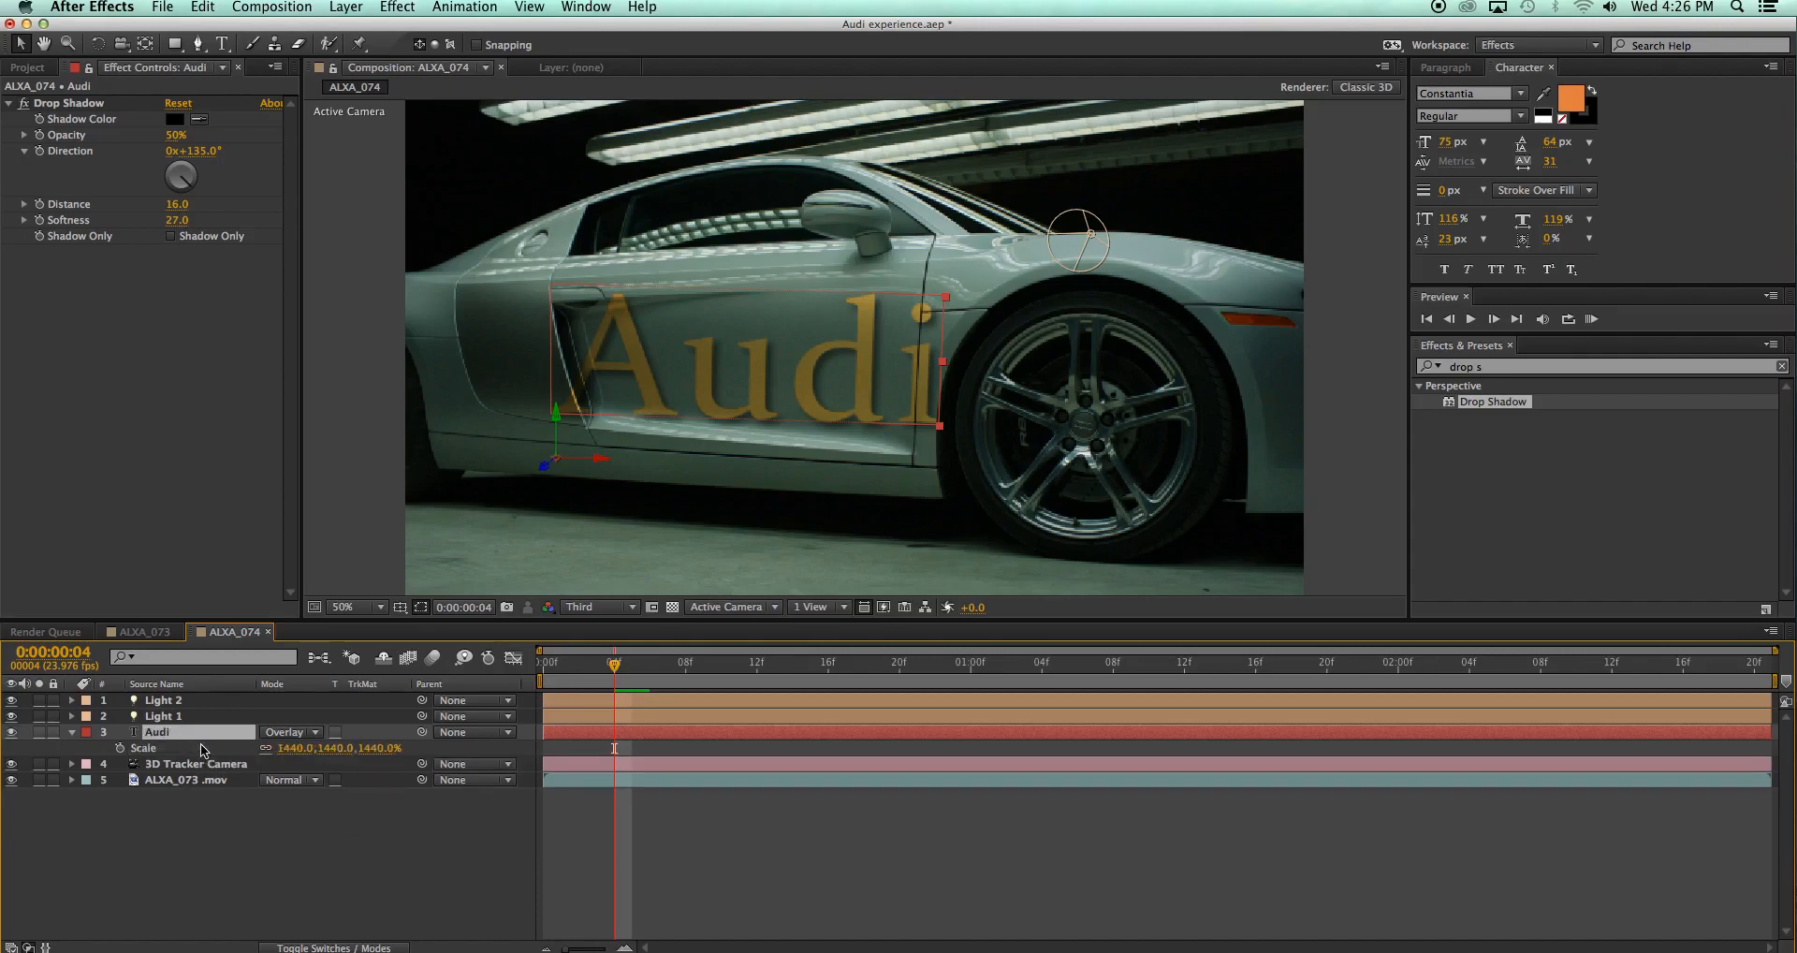
drag(289, 748, 5, 800)
Reposition the Audi text on the door at X -749.7 and Y 1197.1
key(p)
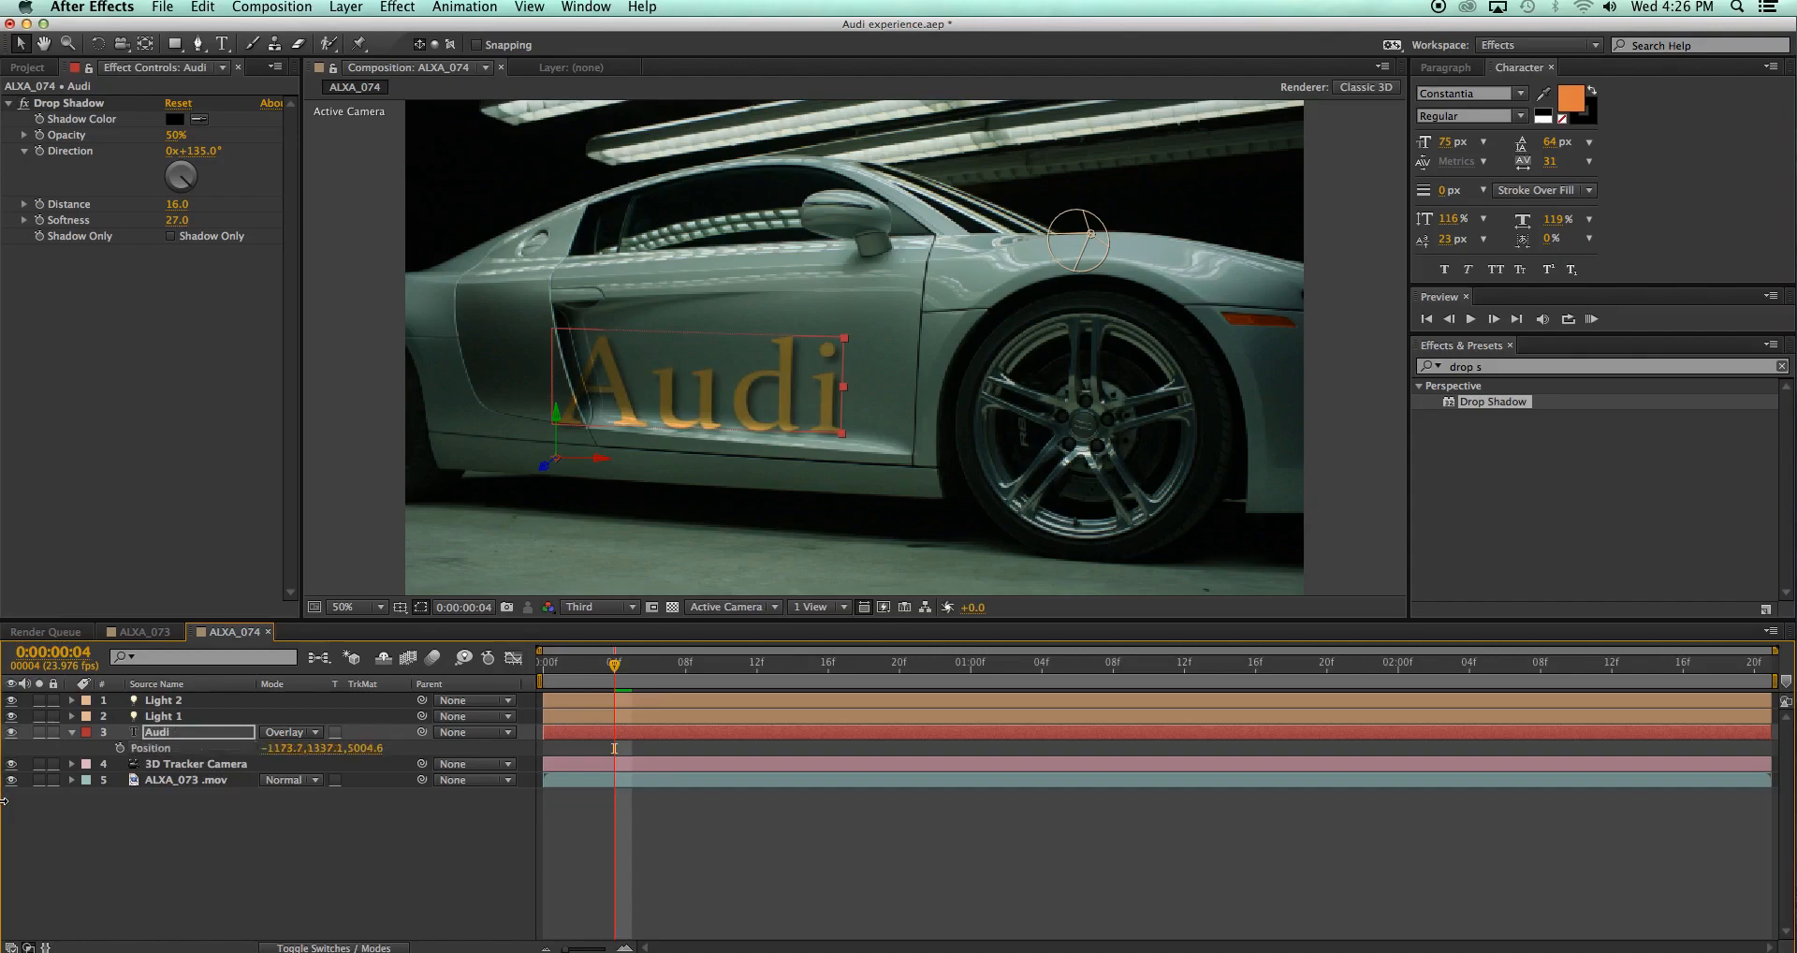
drag(282, 744, 589, 746)
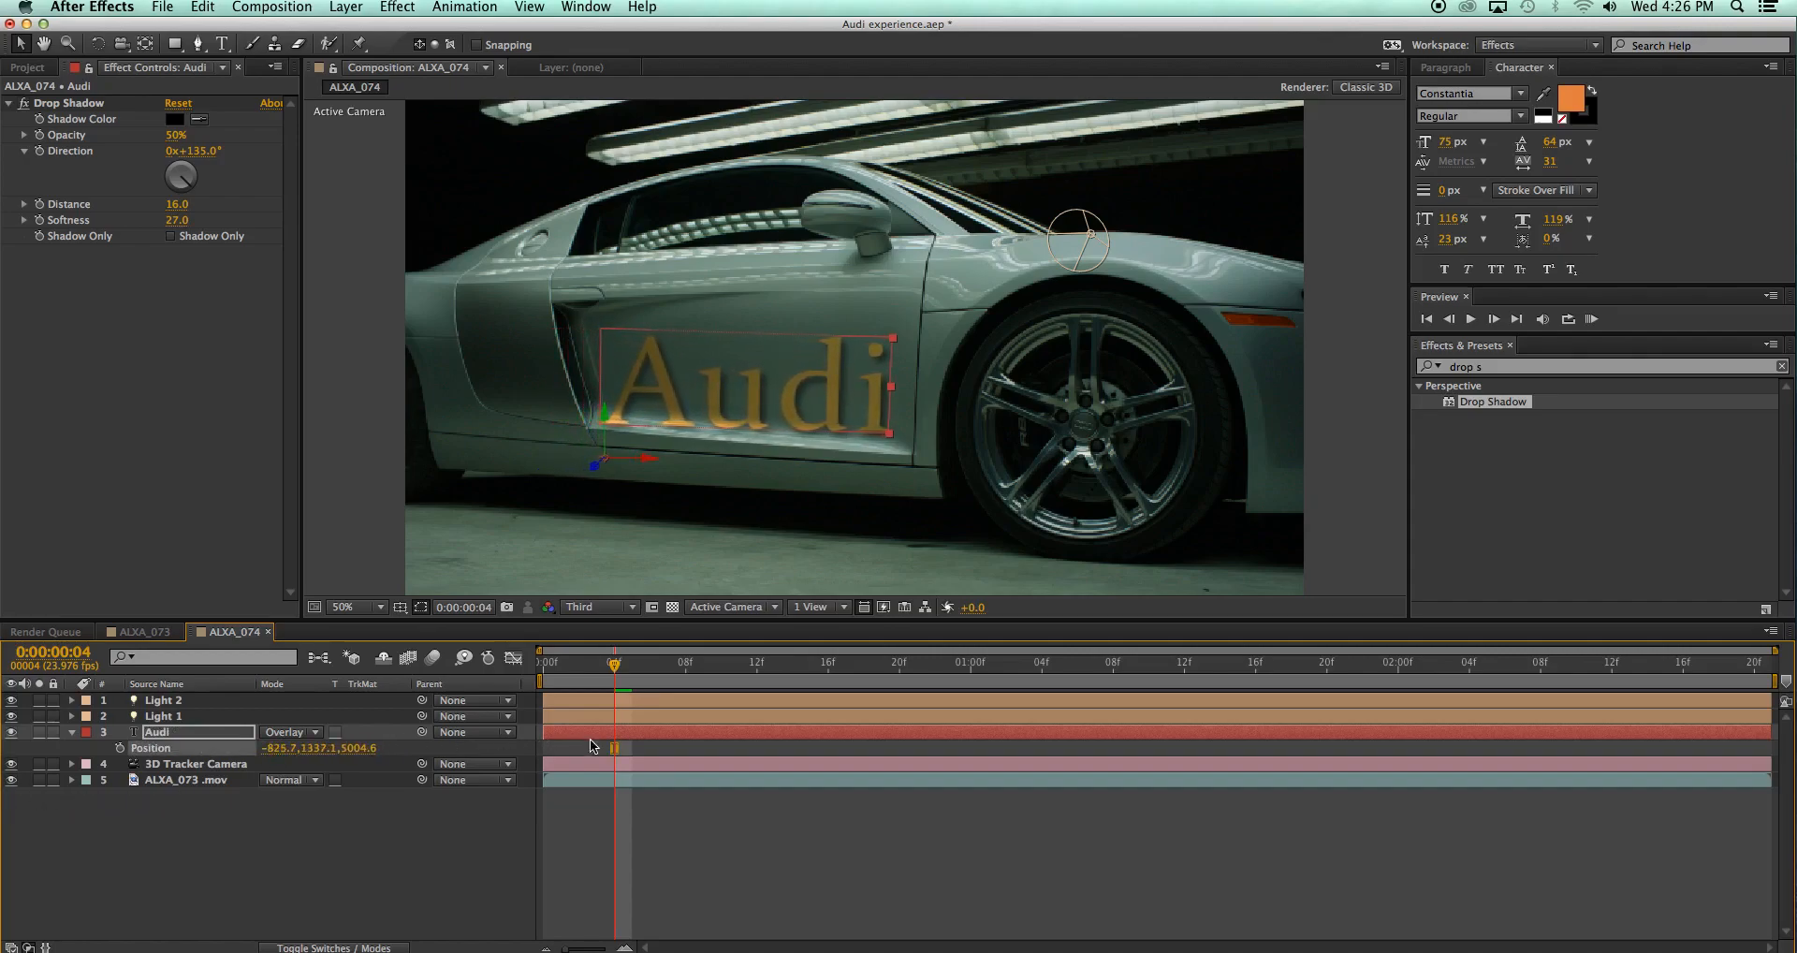
mouse_move(319, 748)
mouse_down()
mouse_move(188, 750)
mouse_move(348, 742)
mouse_up()
mouse_move(613, 665)
mouse_down()
mouse_move(529, 674)
mouse_move(626, 672)
mouse_up()
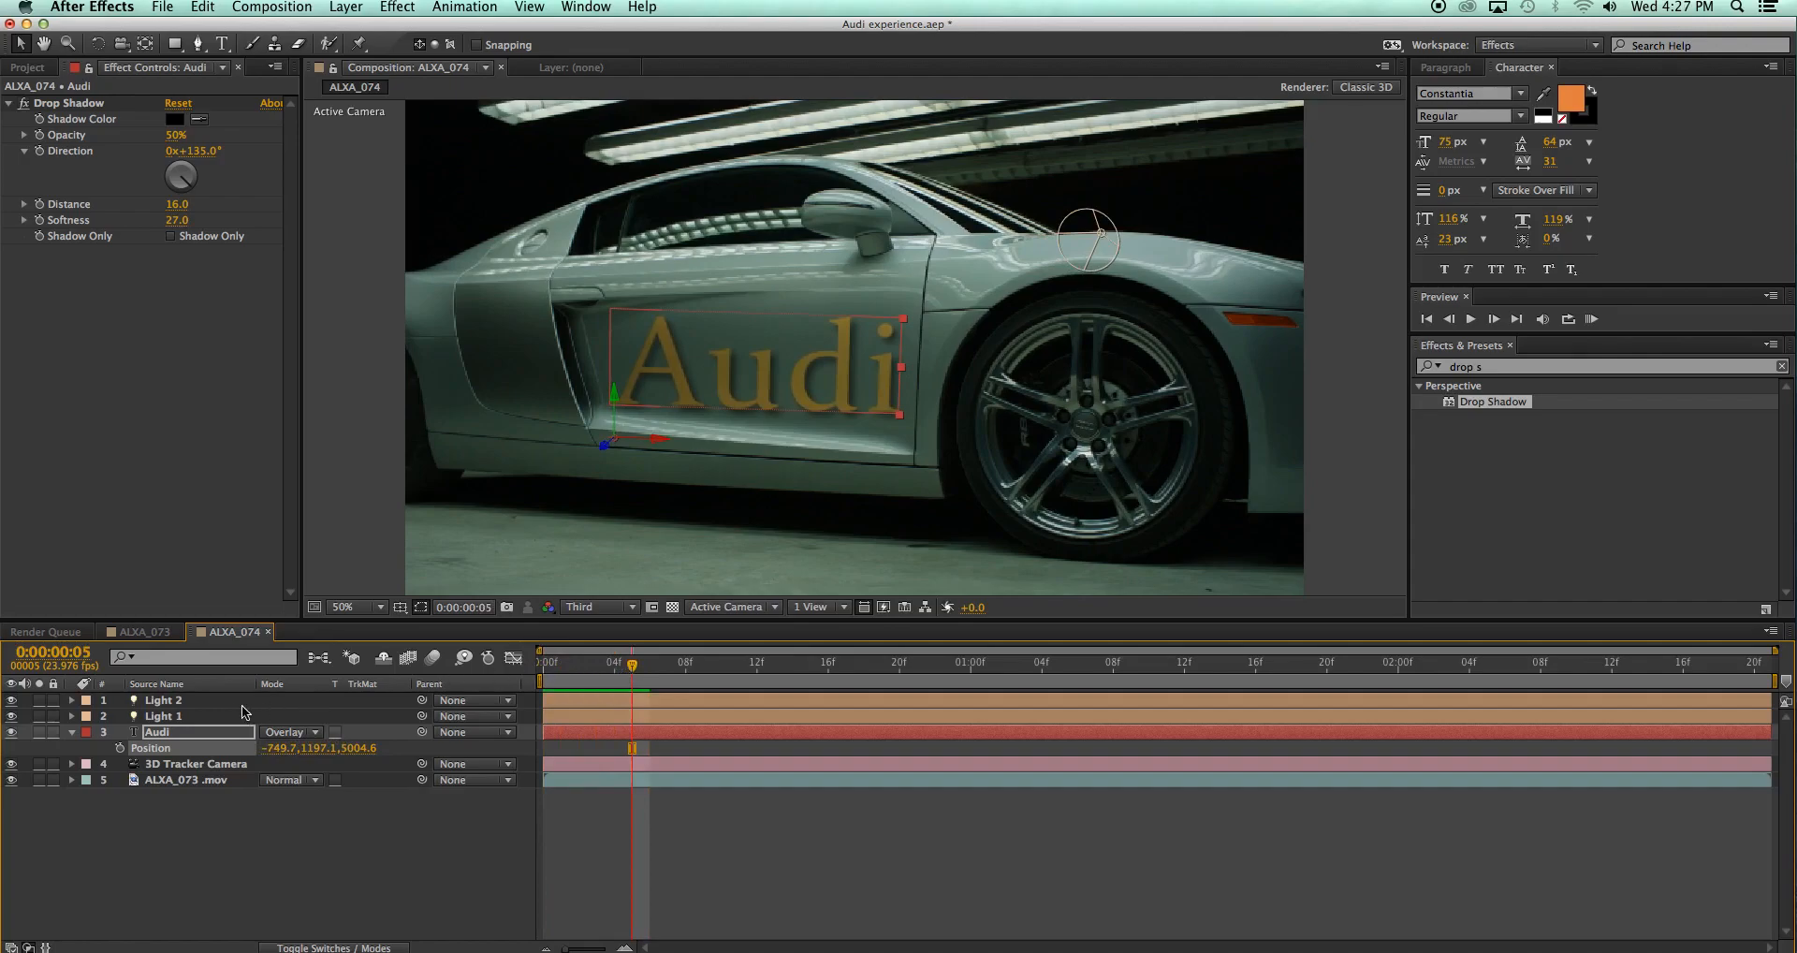
Review Light 2's transform and light options, and delete both light layers from the composition
click(72, 700)
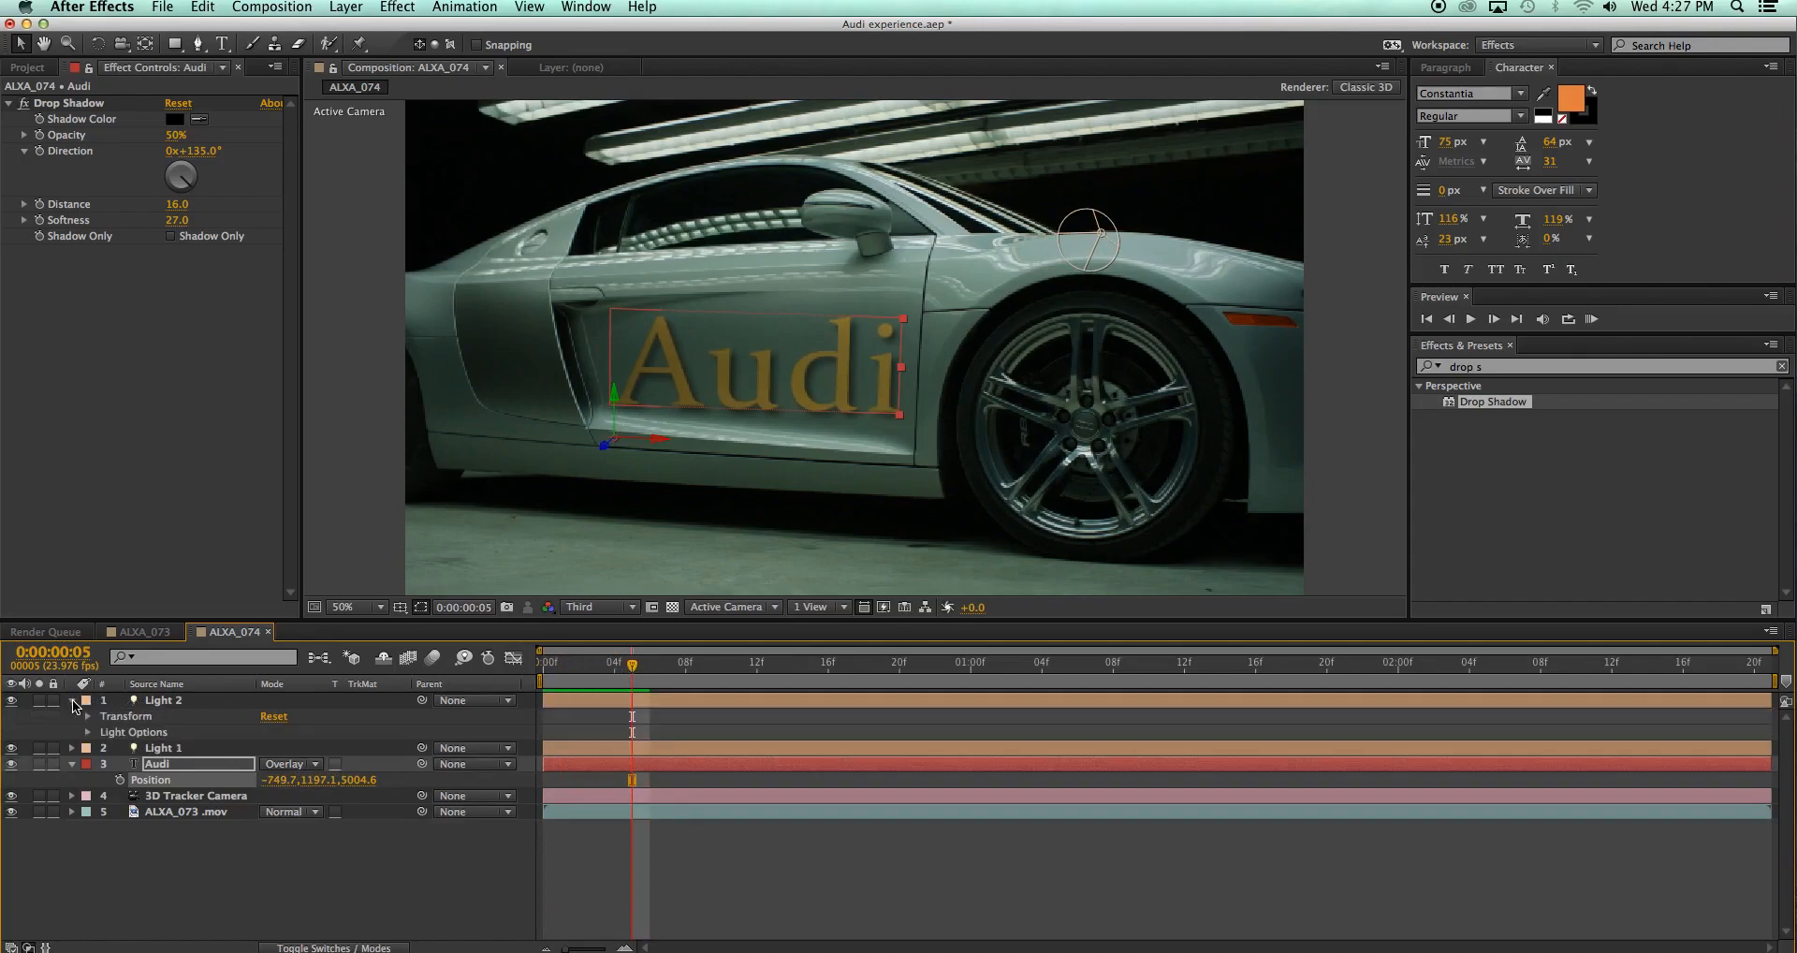
click(88, 731)
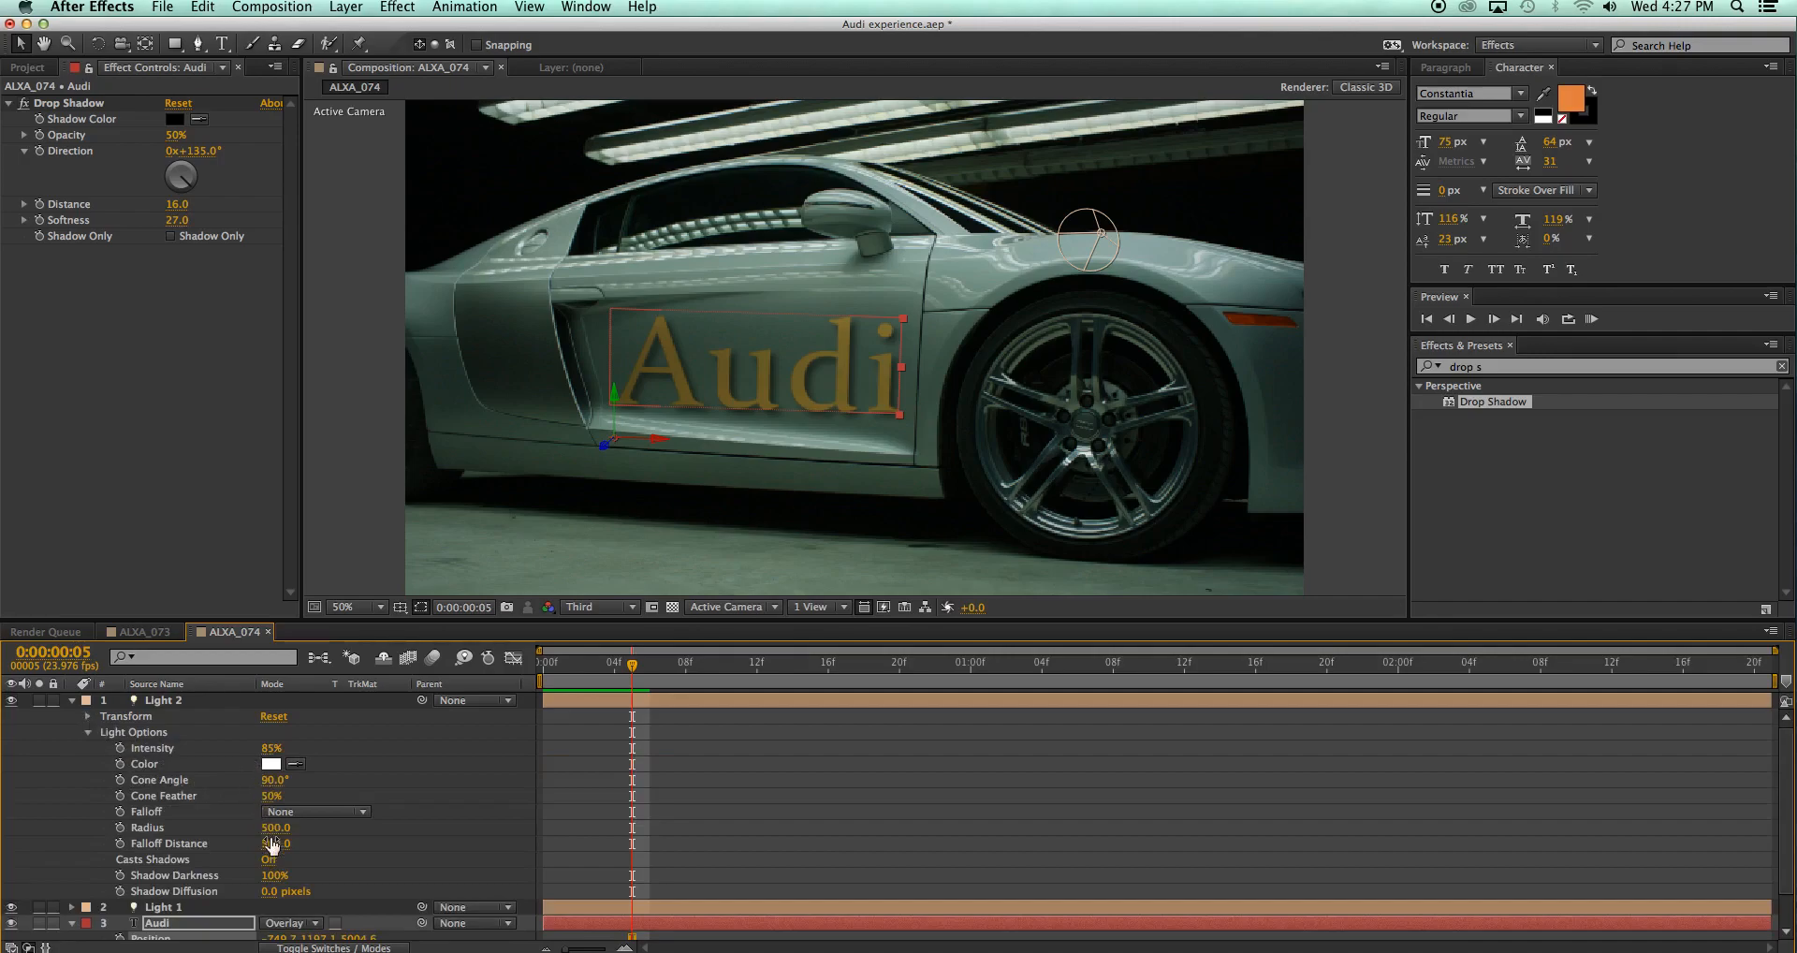
click(87, 716)
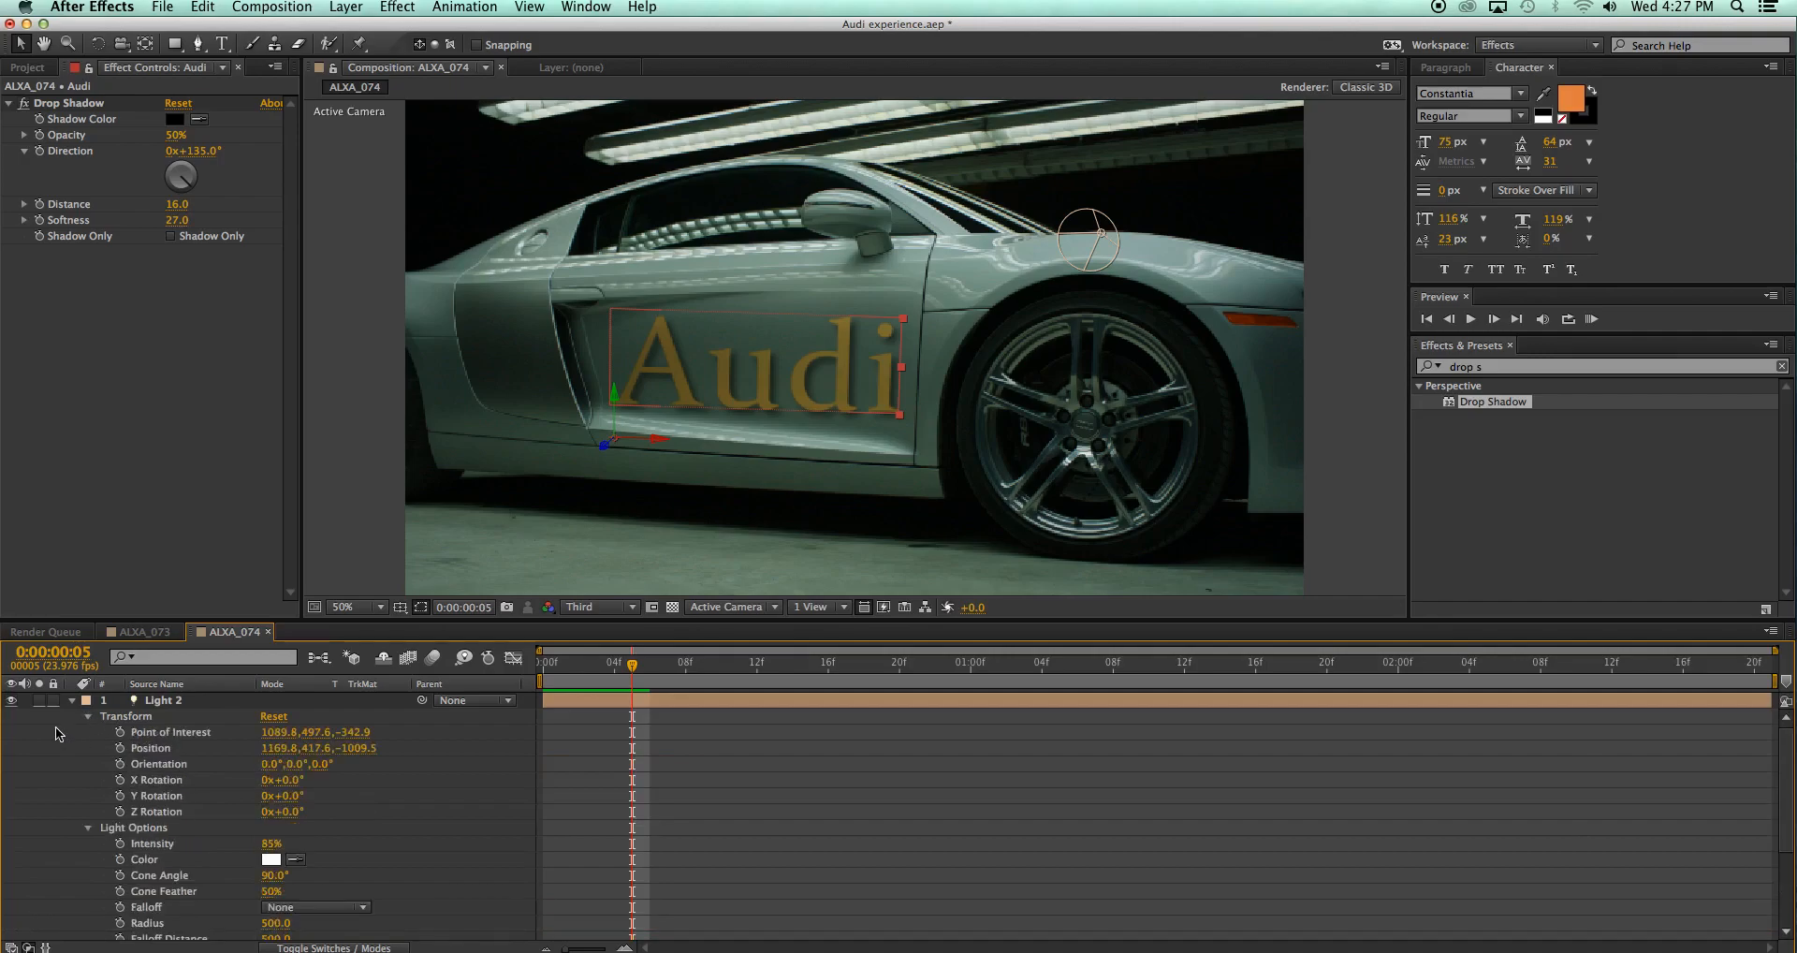
click(165, 703)
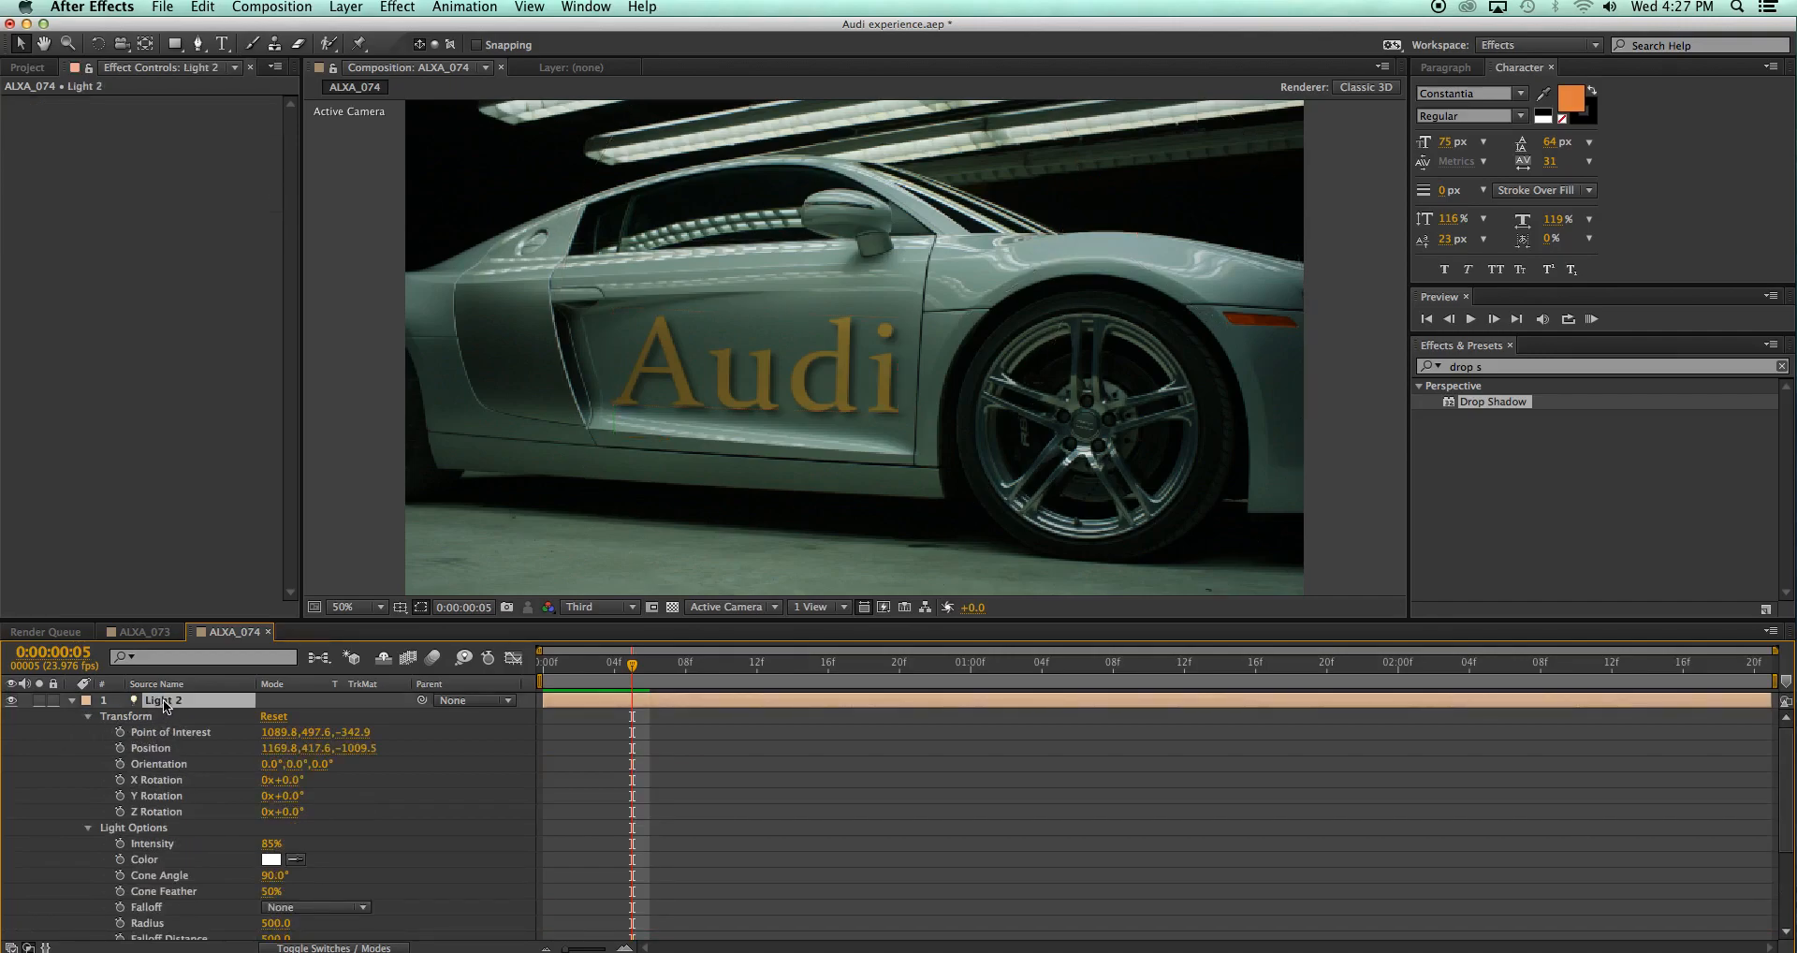
key(Delete)
click(176, 700)
key(p)
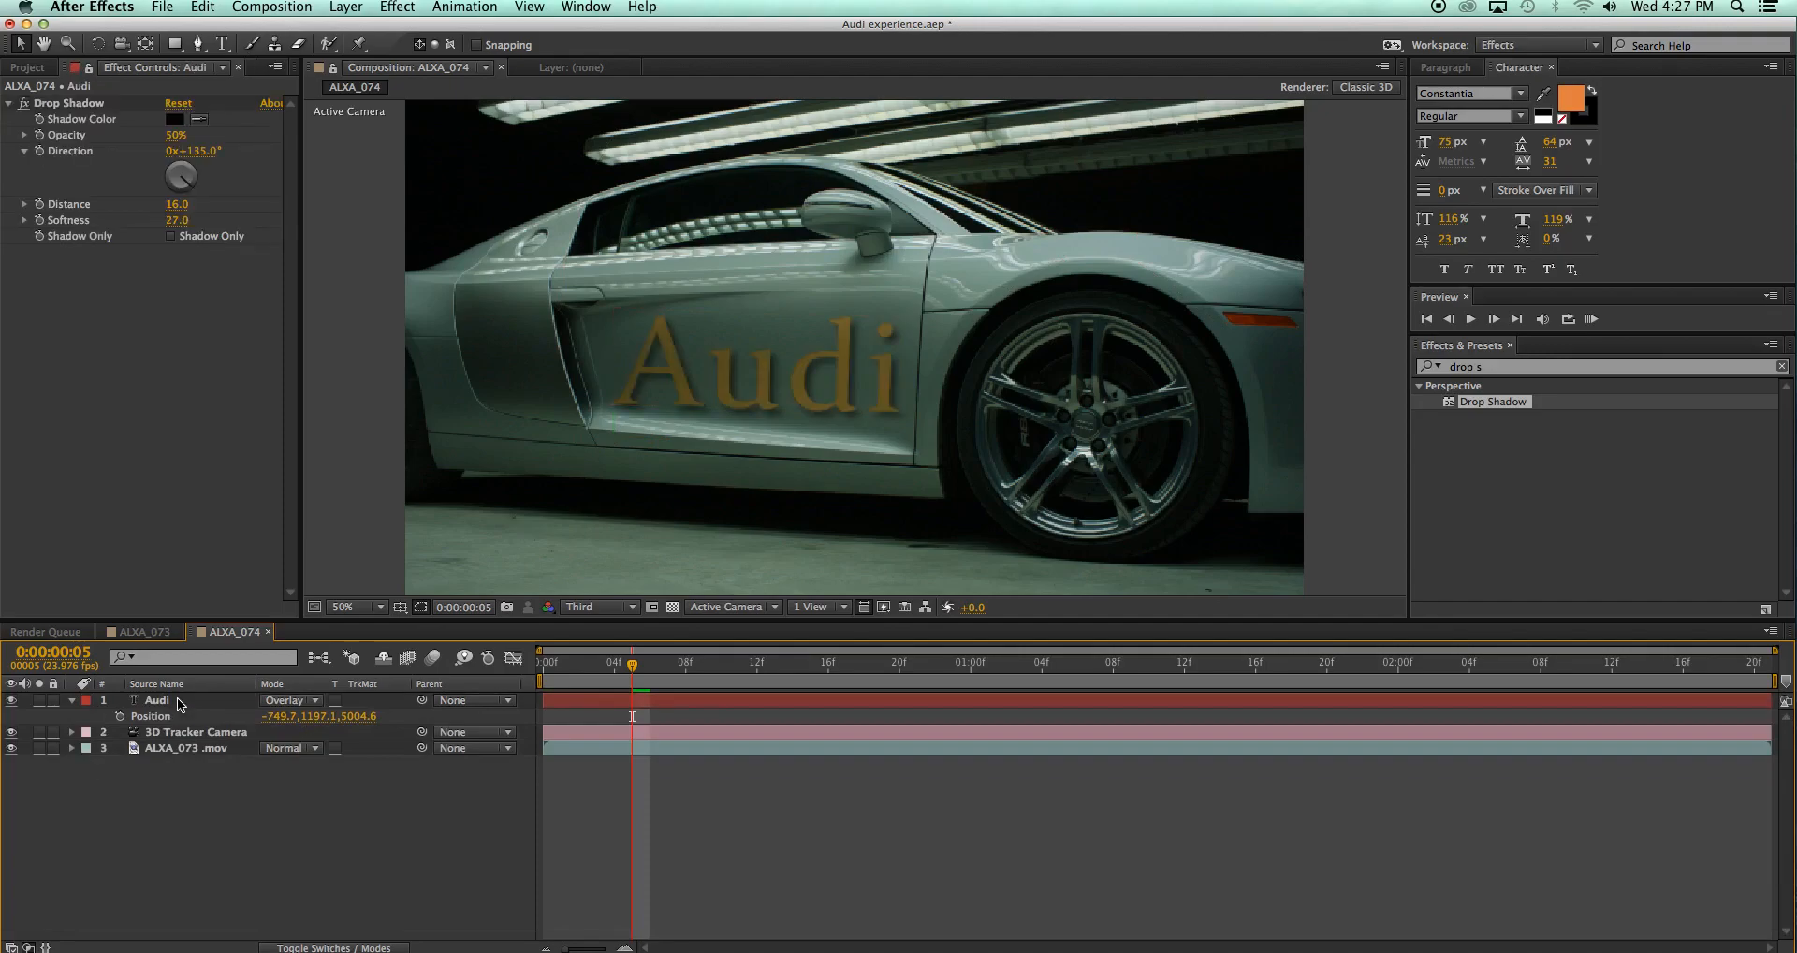
mouse_move(632, 665)
mouse_down()
mouse_move(1069, 681)
mouse_move(619, 685)
mouse_up()
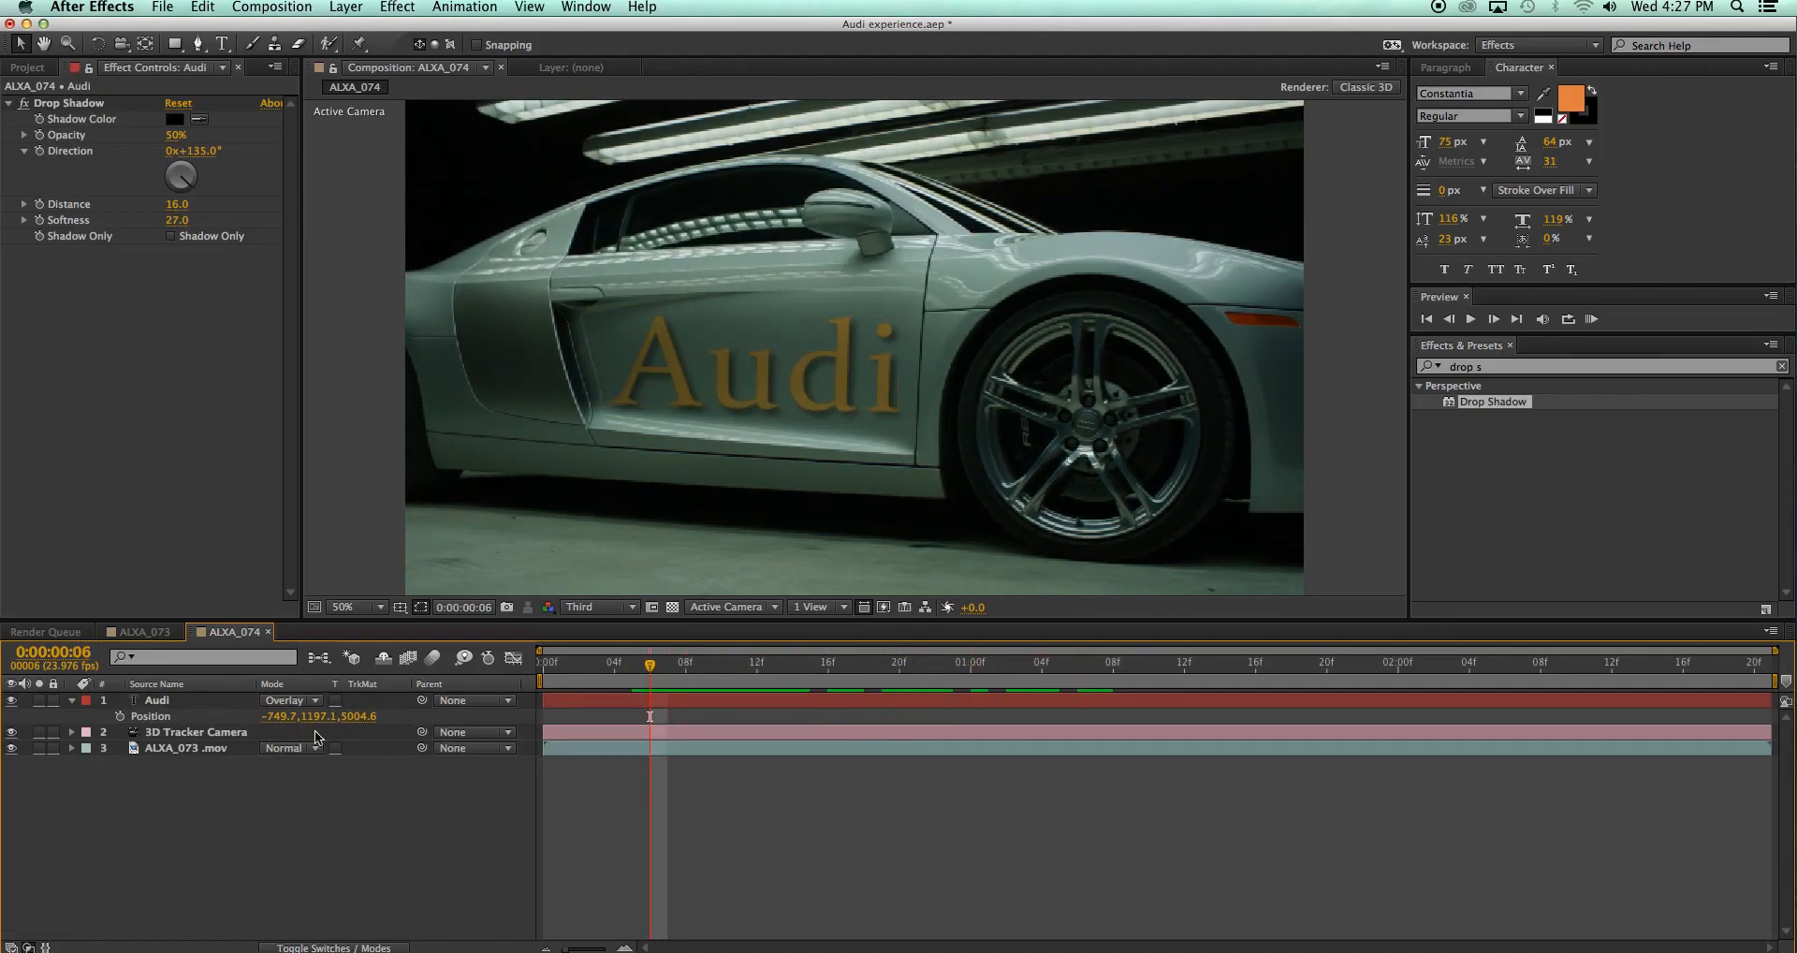
Try to recolour the Audi text with the dark green 3D5549 sampled from the car door
click(1572, 99)
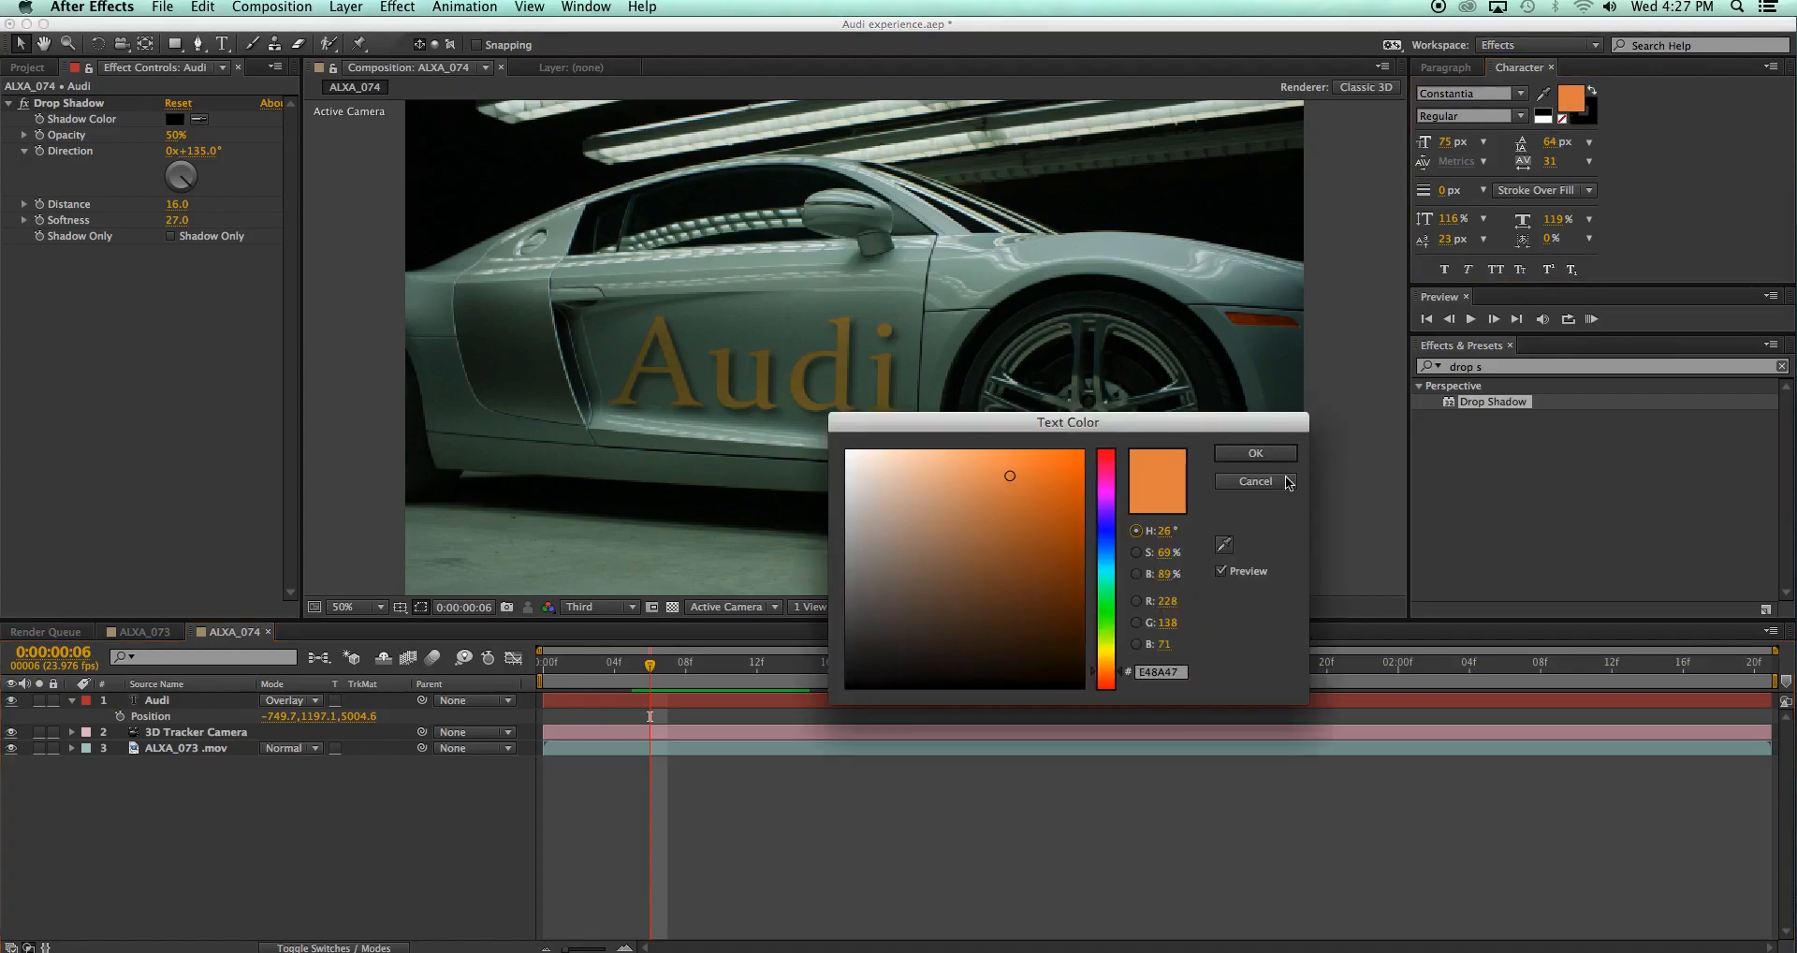
click(1223, 544)
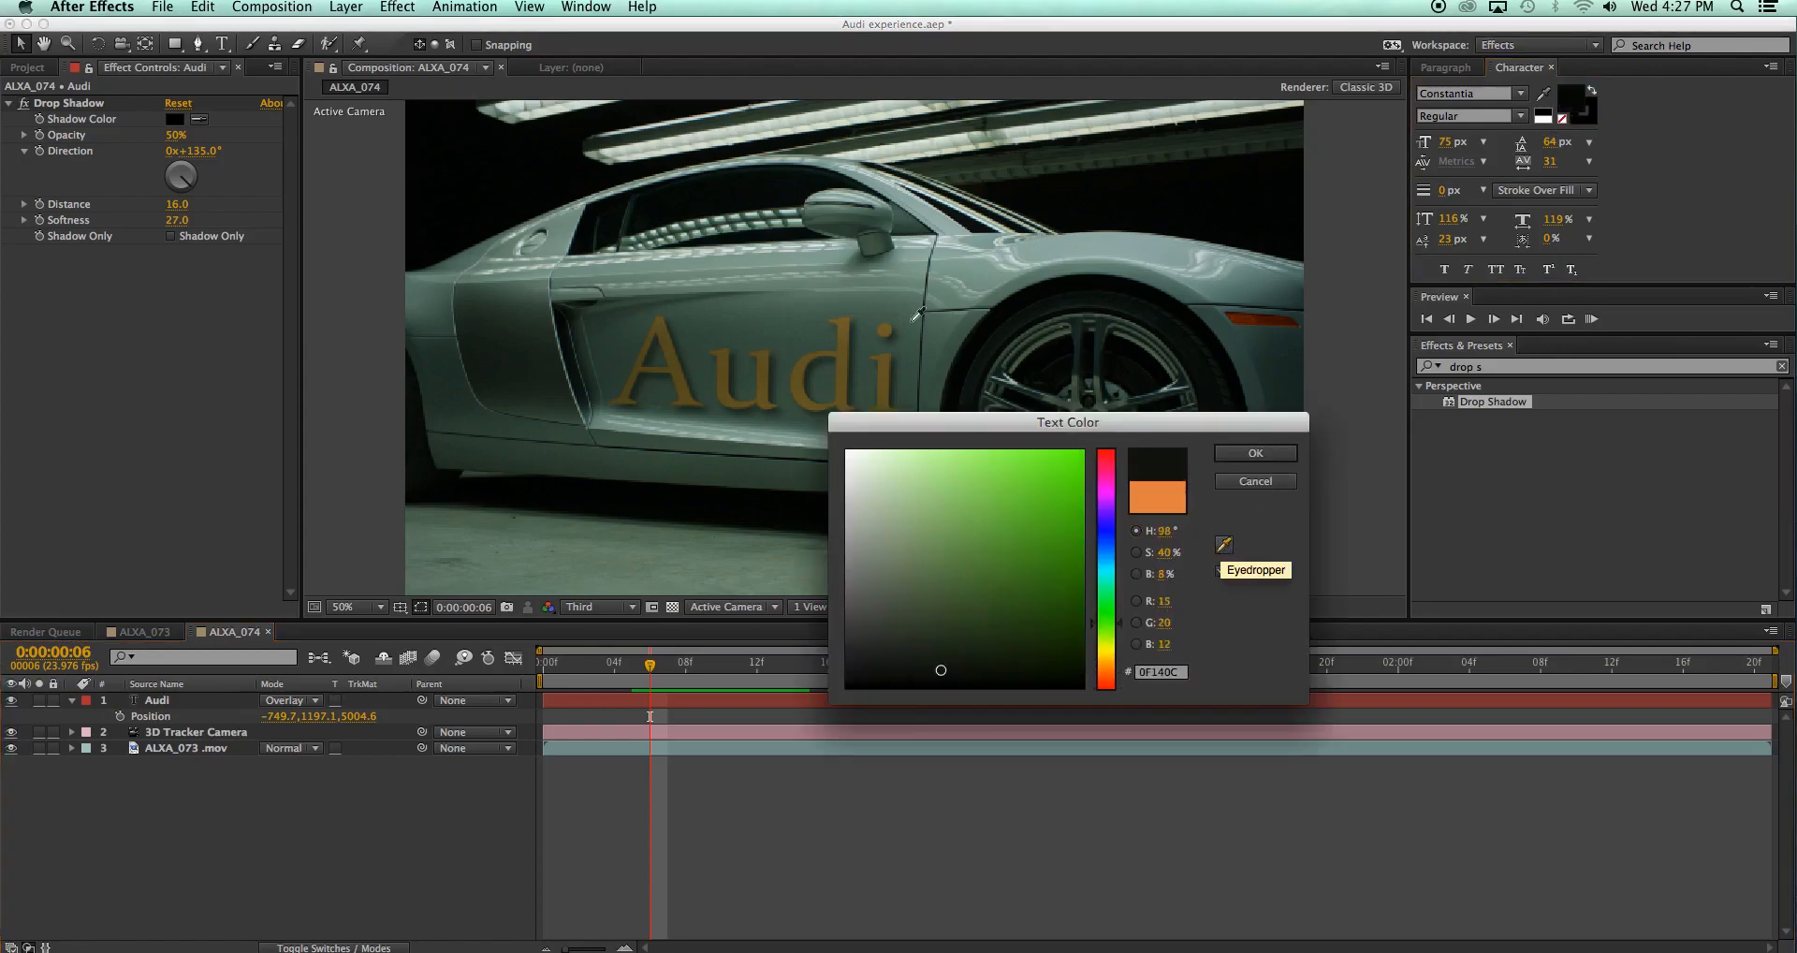
click(793, 322)
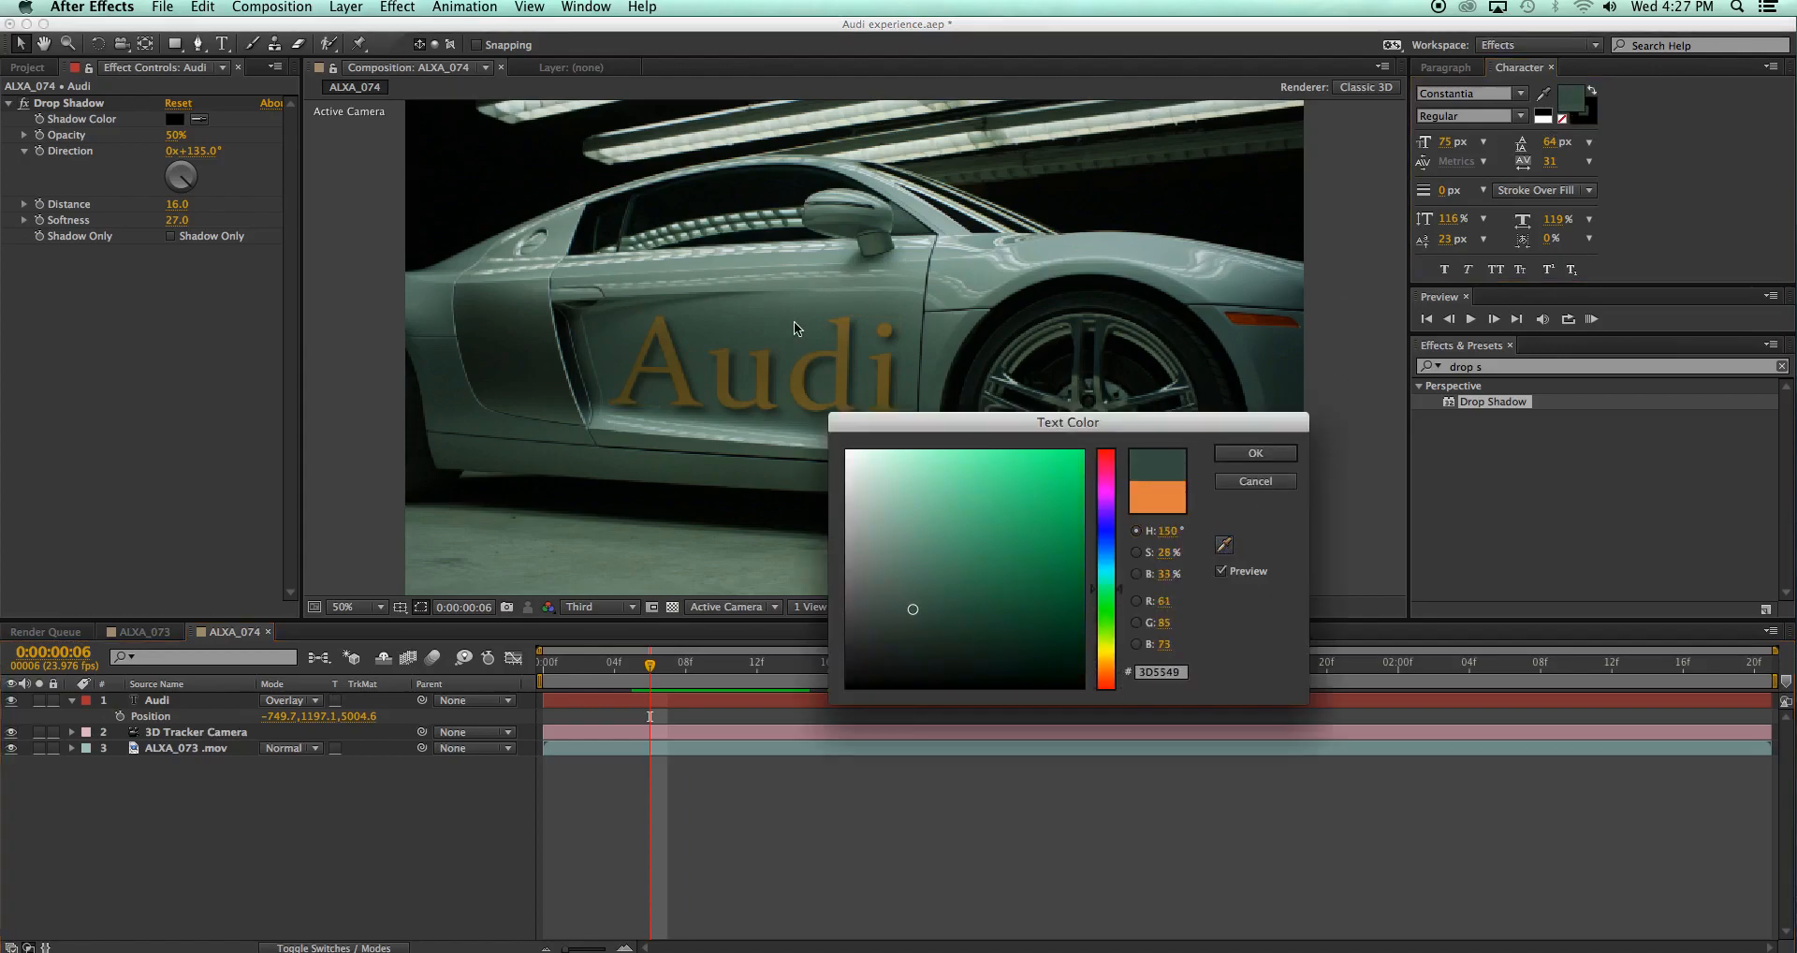
click(1267, 453)
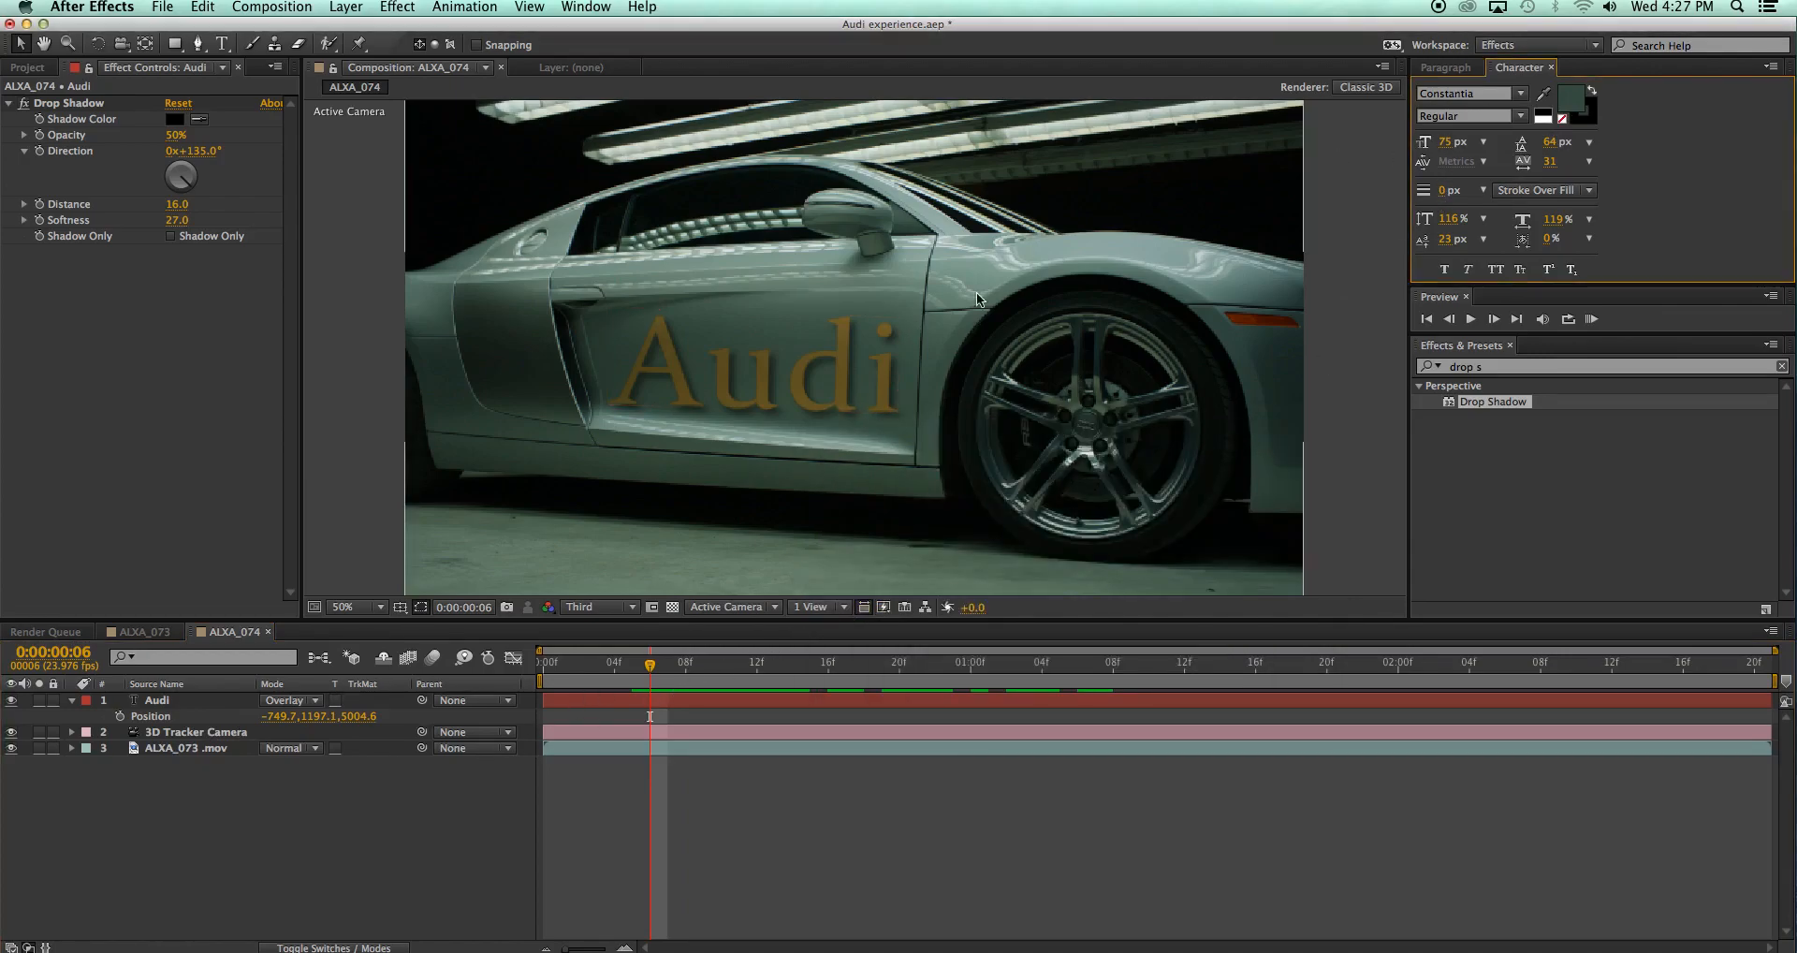
drag(649, 664, 685, 667)
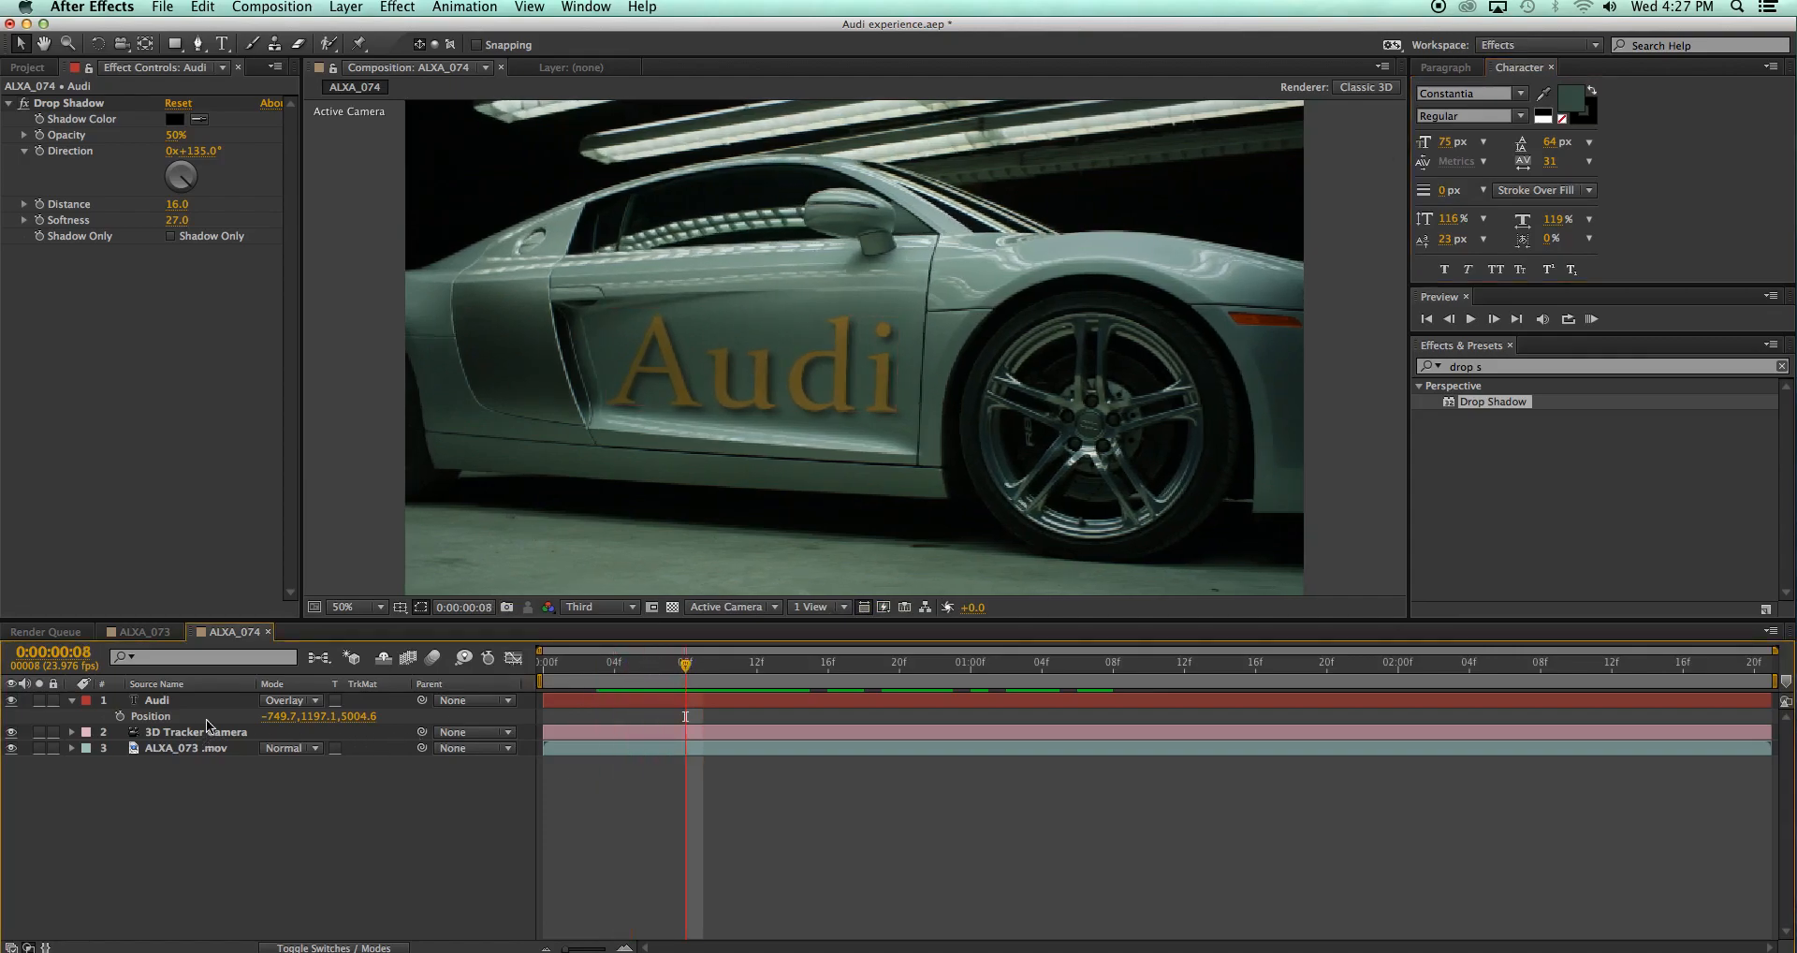
Set the Audi text's fill colour to the dark green 374D3F sampled from the car door
click(176, 704)
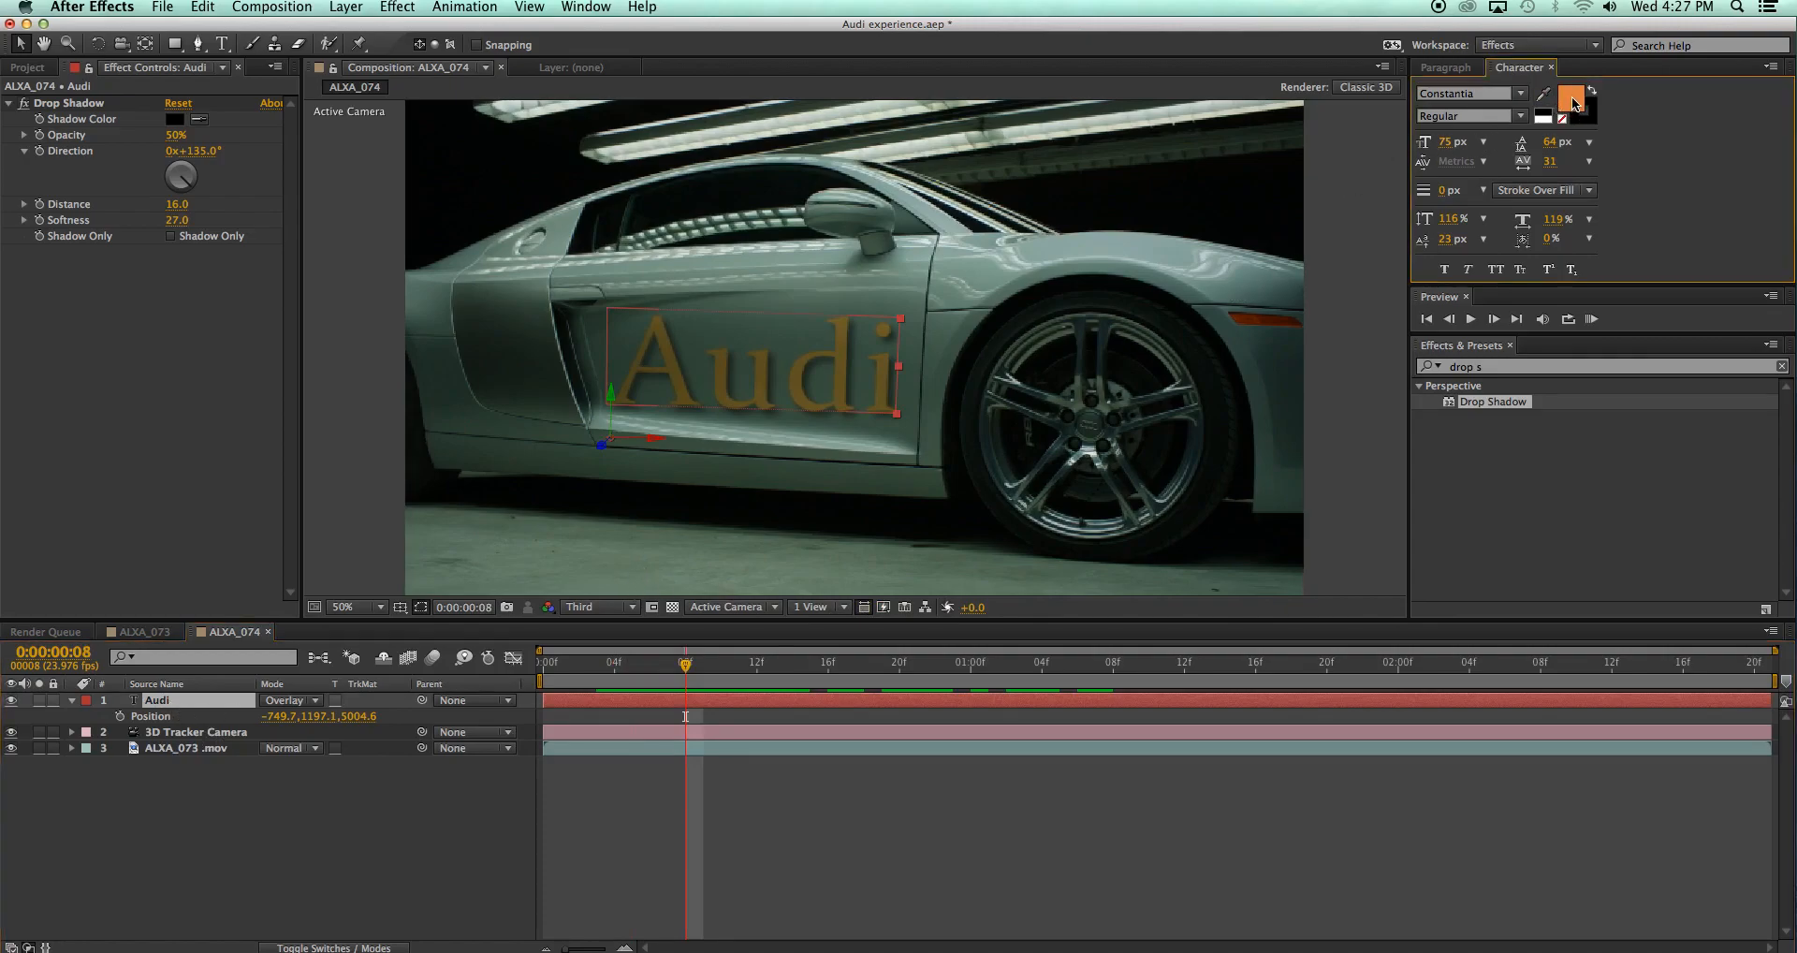
click(1576, 104)
click(1223, 545)
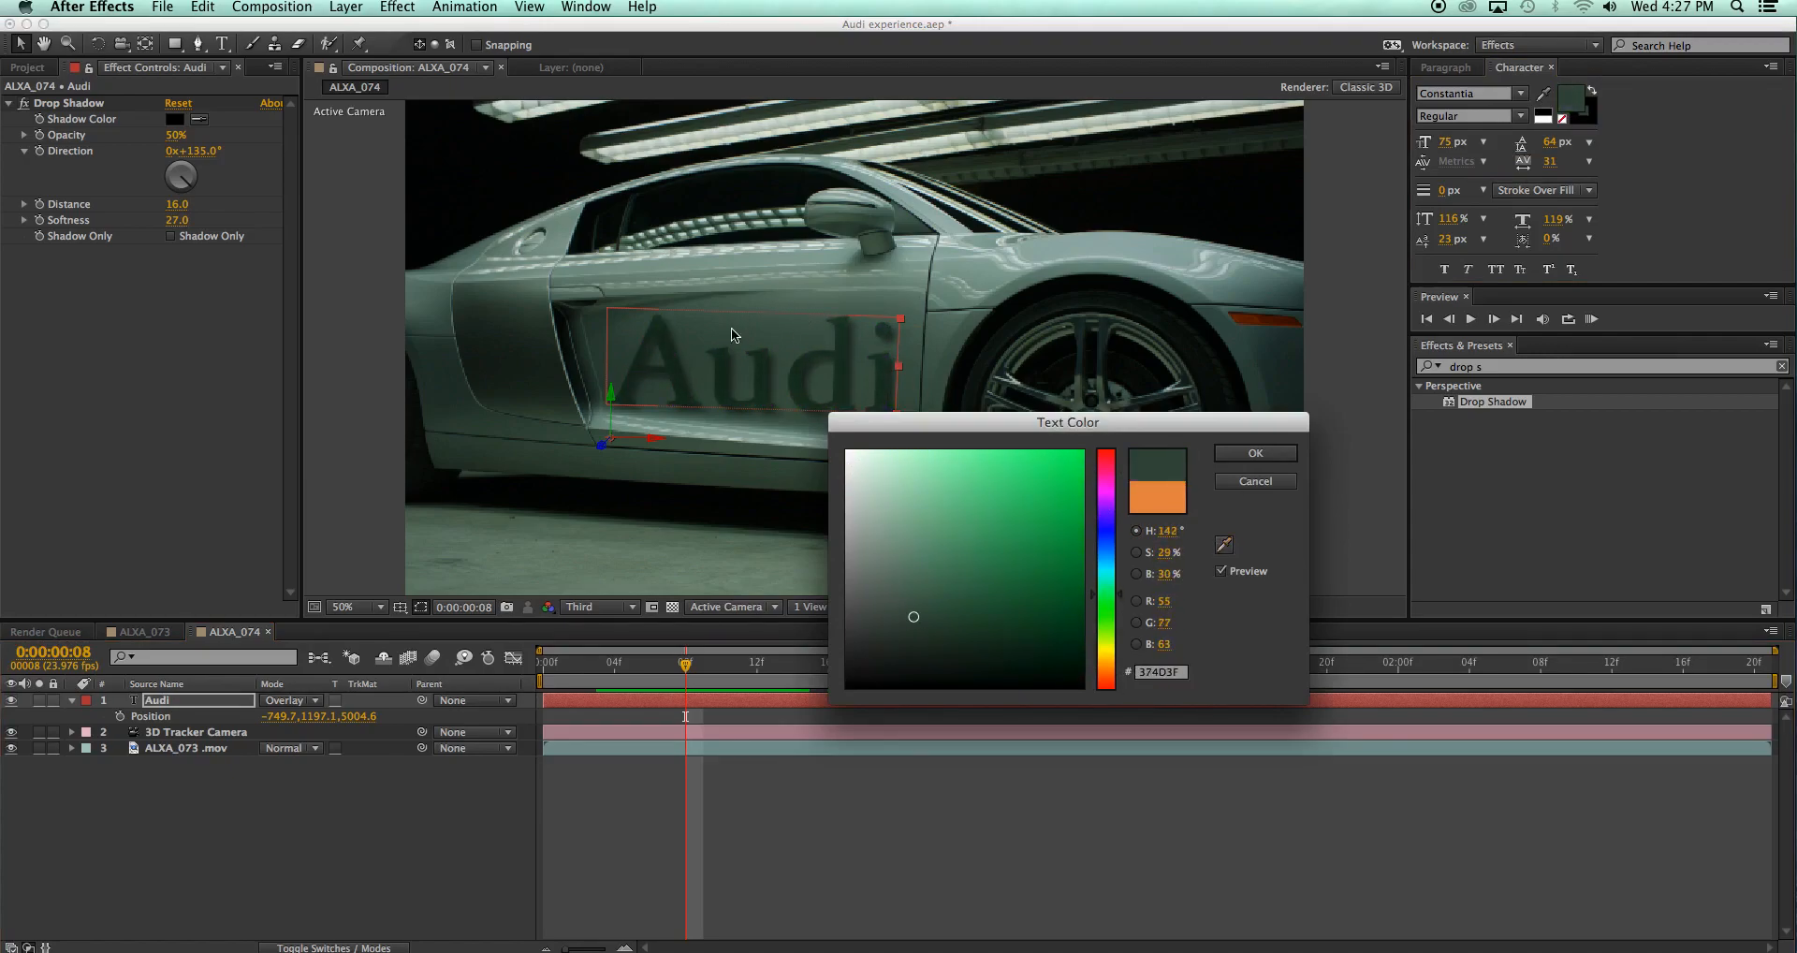
click(1256, 454)
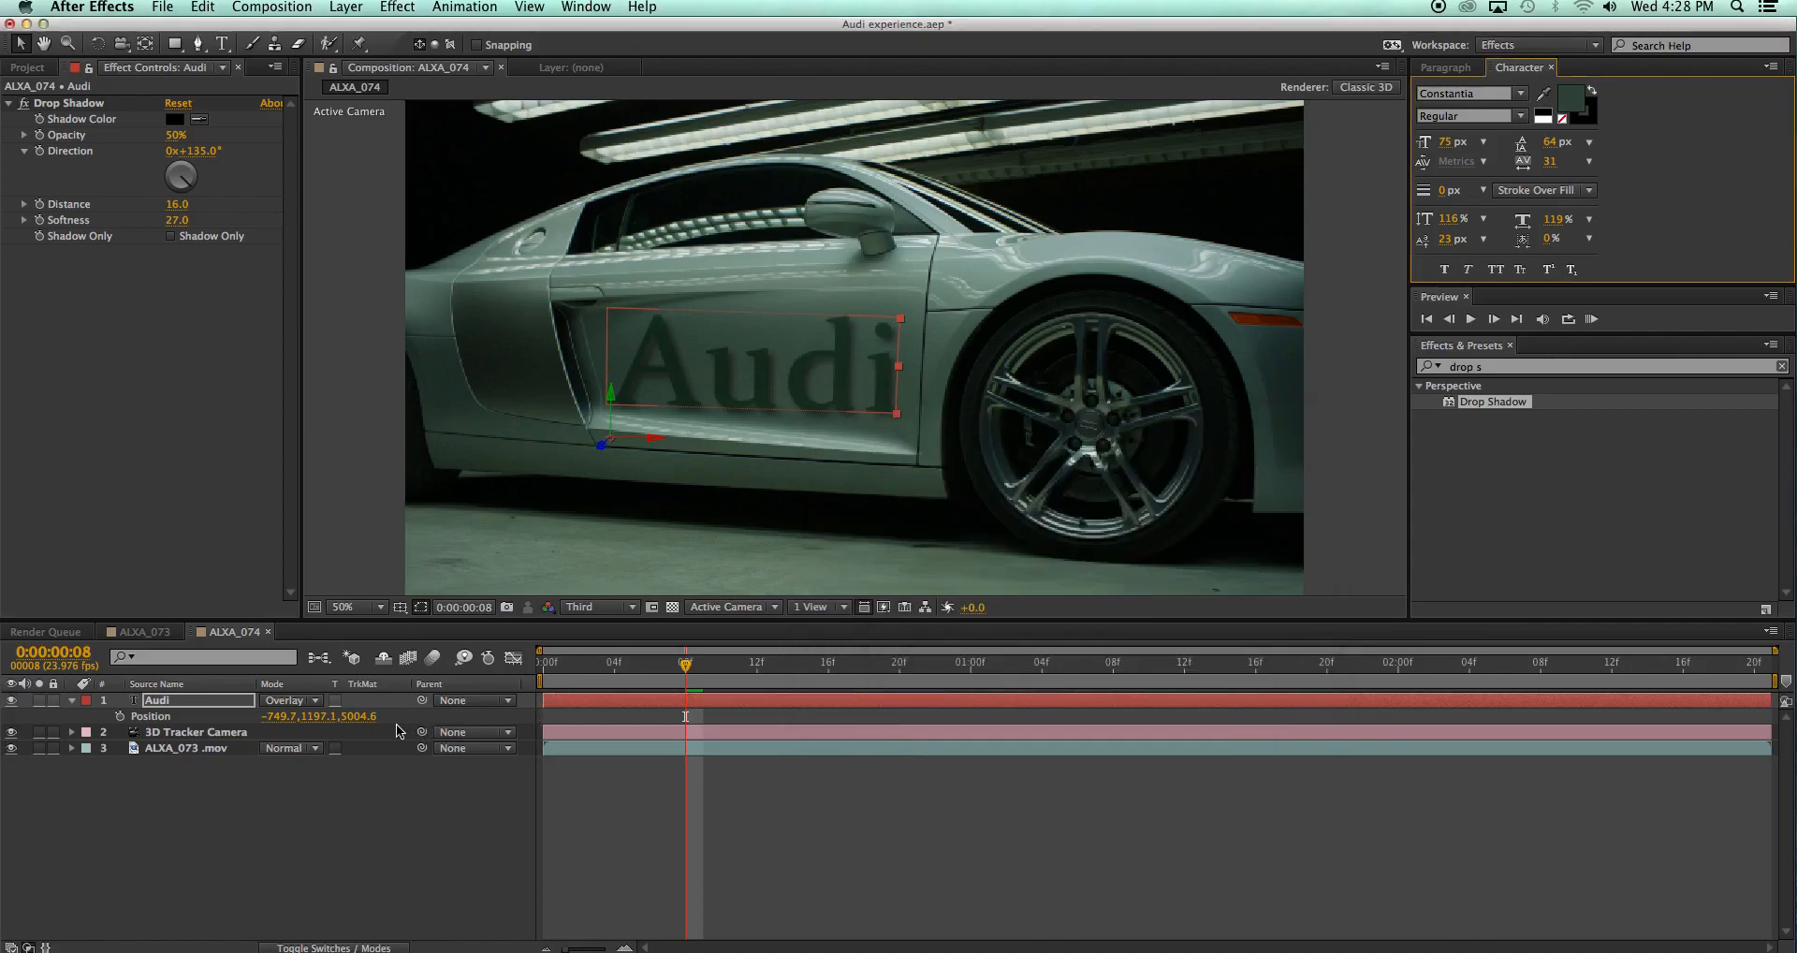
Play back the composition from 0:00:00:00 to check how the recoloured text follows the door
click(670, 667)
key(space)
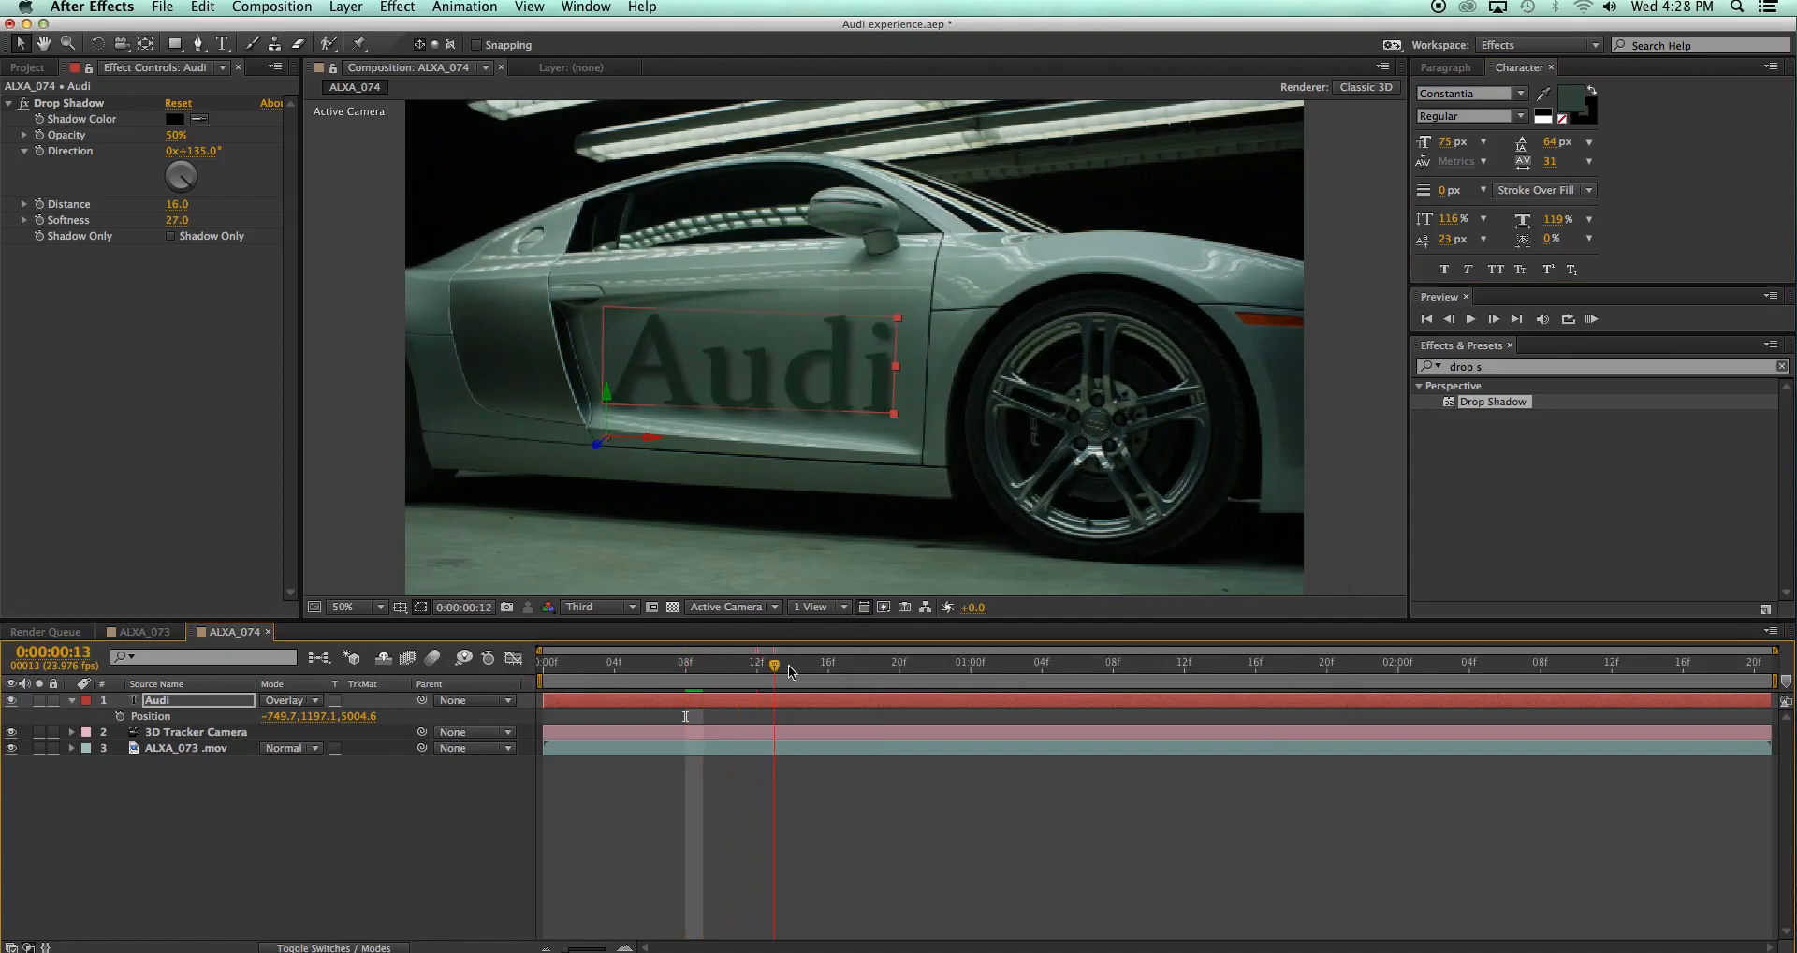
drag(756, 677, 540, 655)
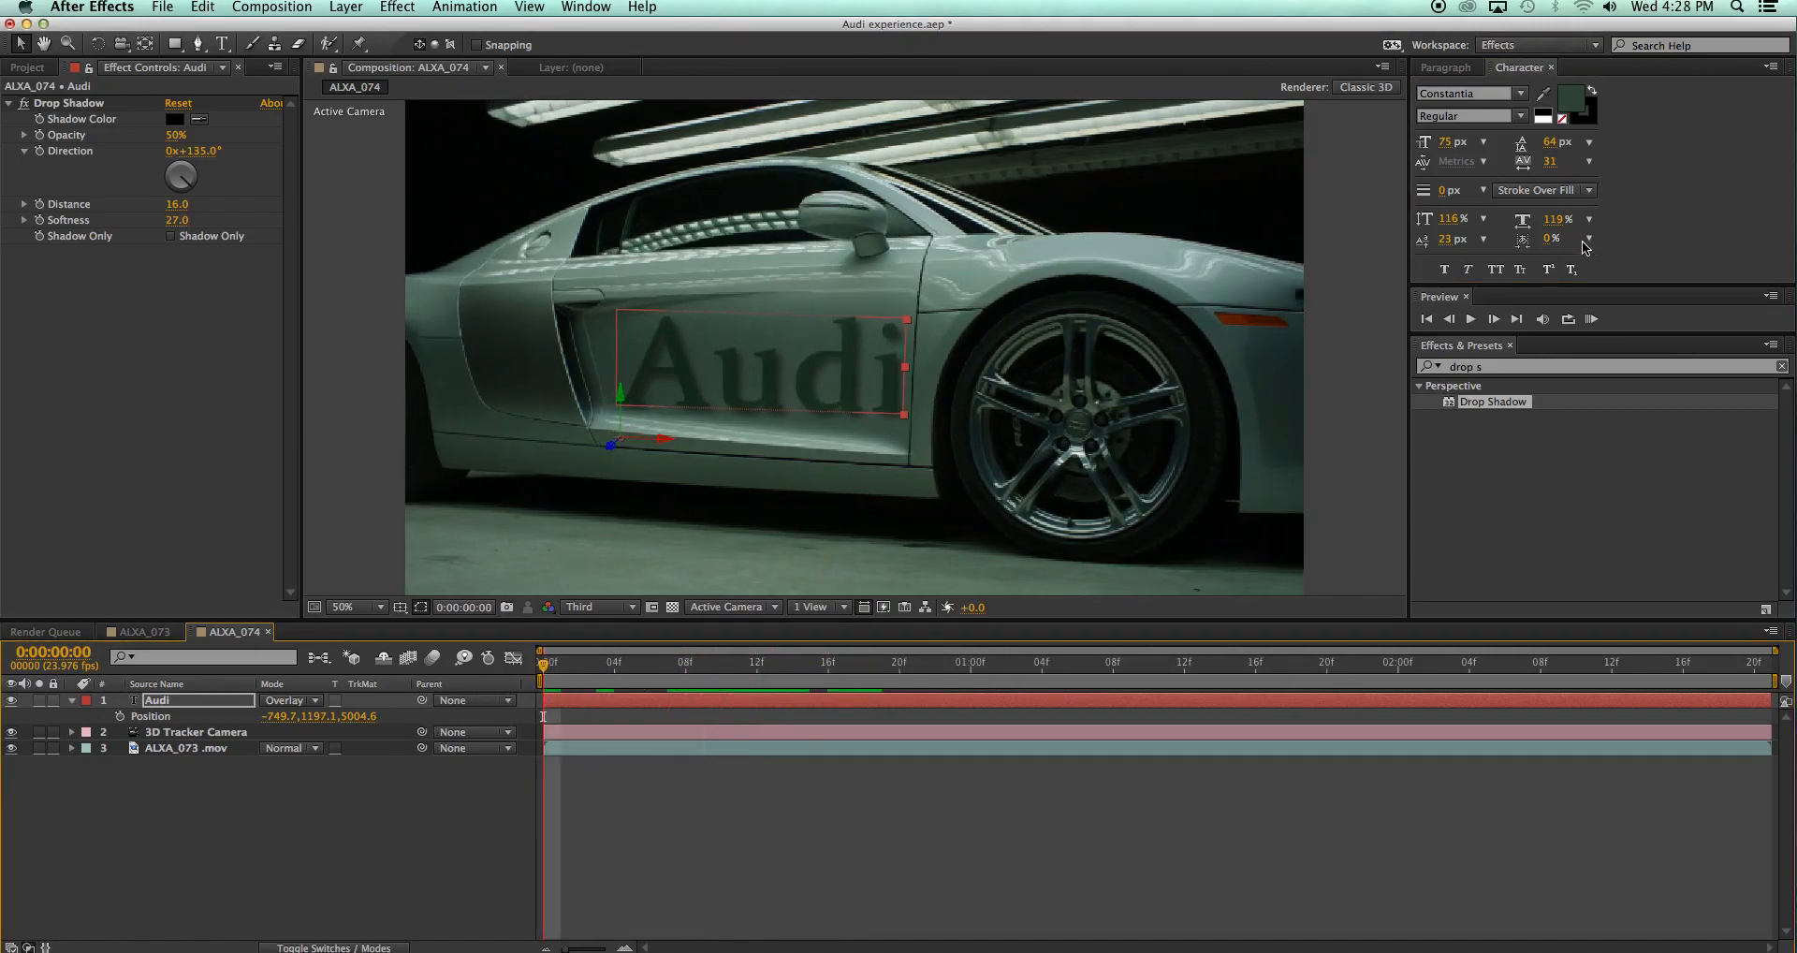
click(1591, 319)
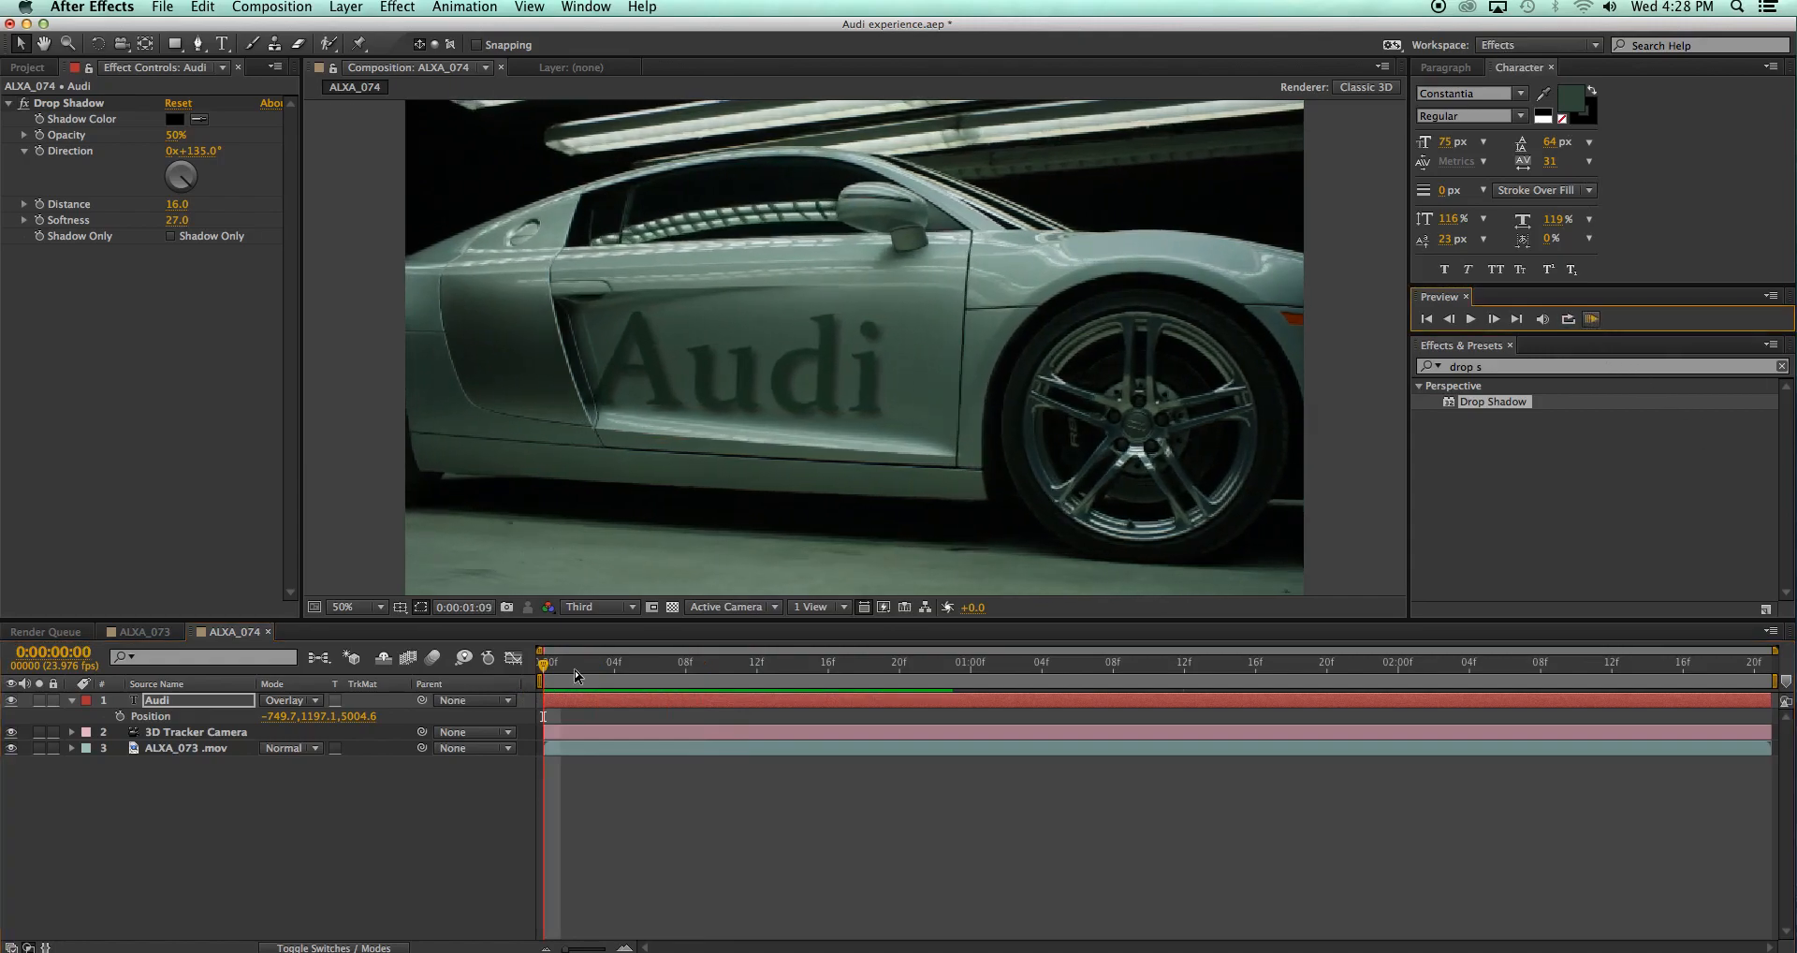
key(space)
Raise the composition's preview resolution to Full and run a RAM preview of the shot
click(633, 612)
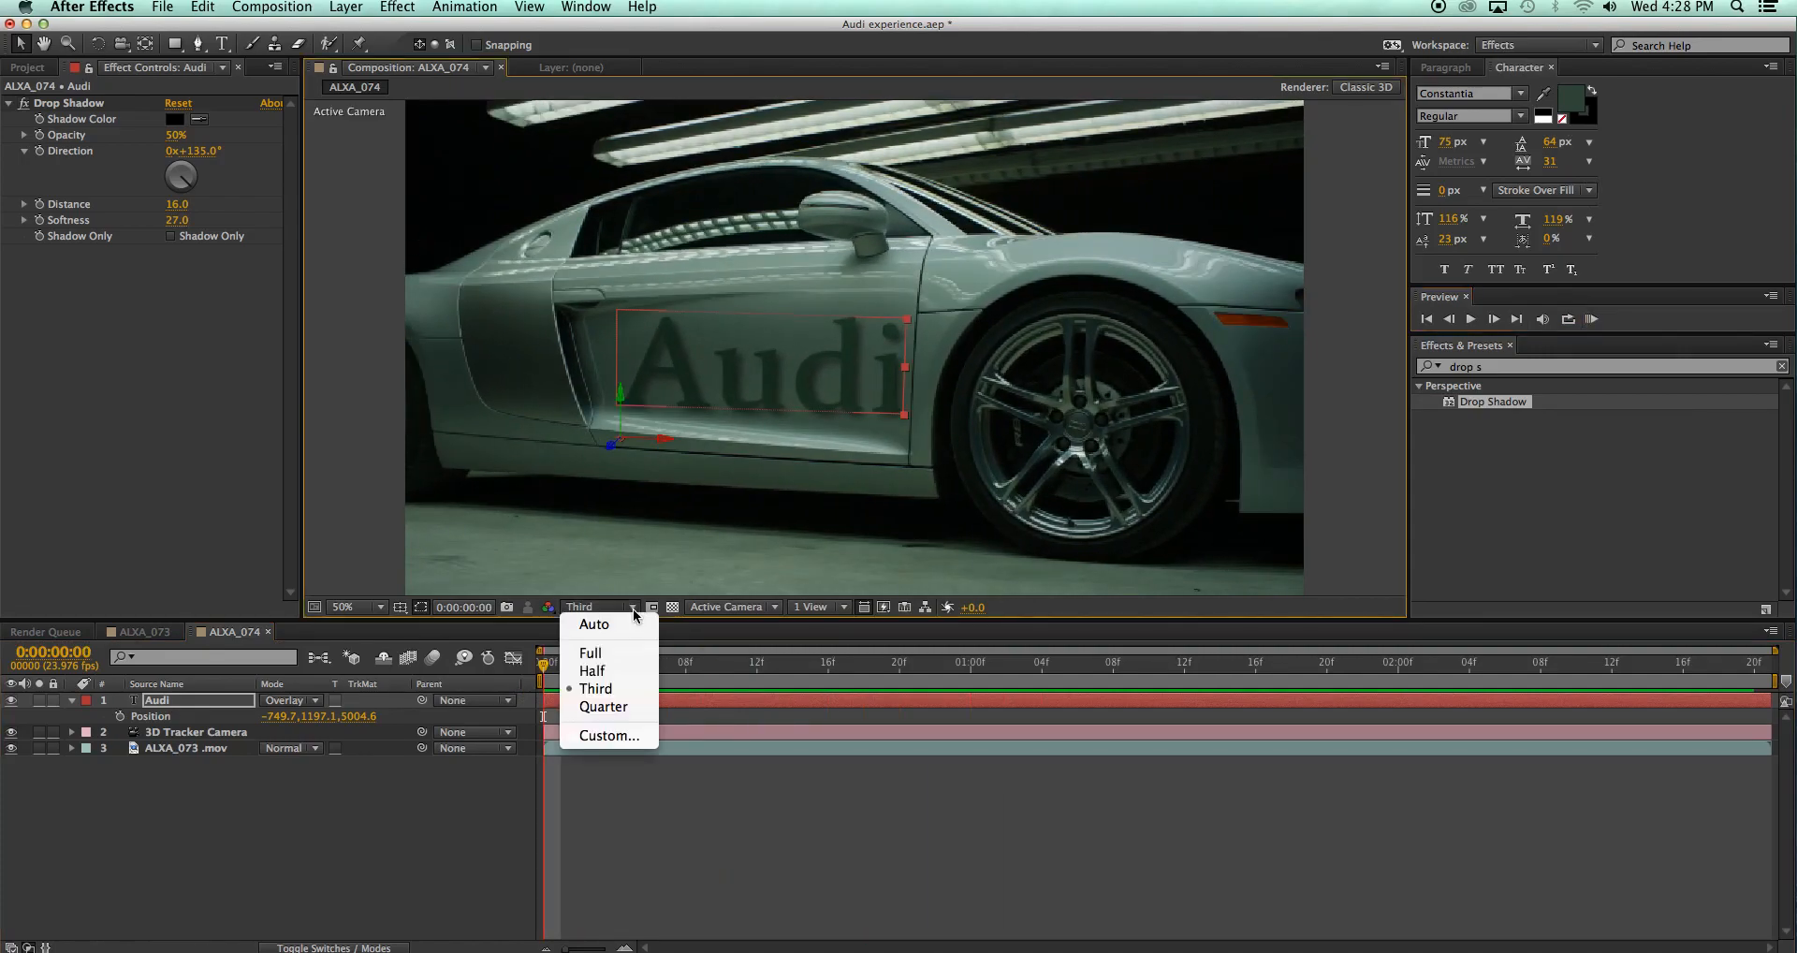
click(615, 664)
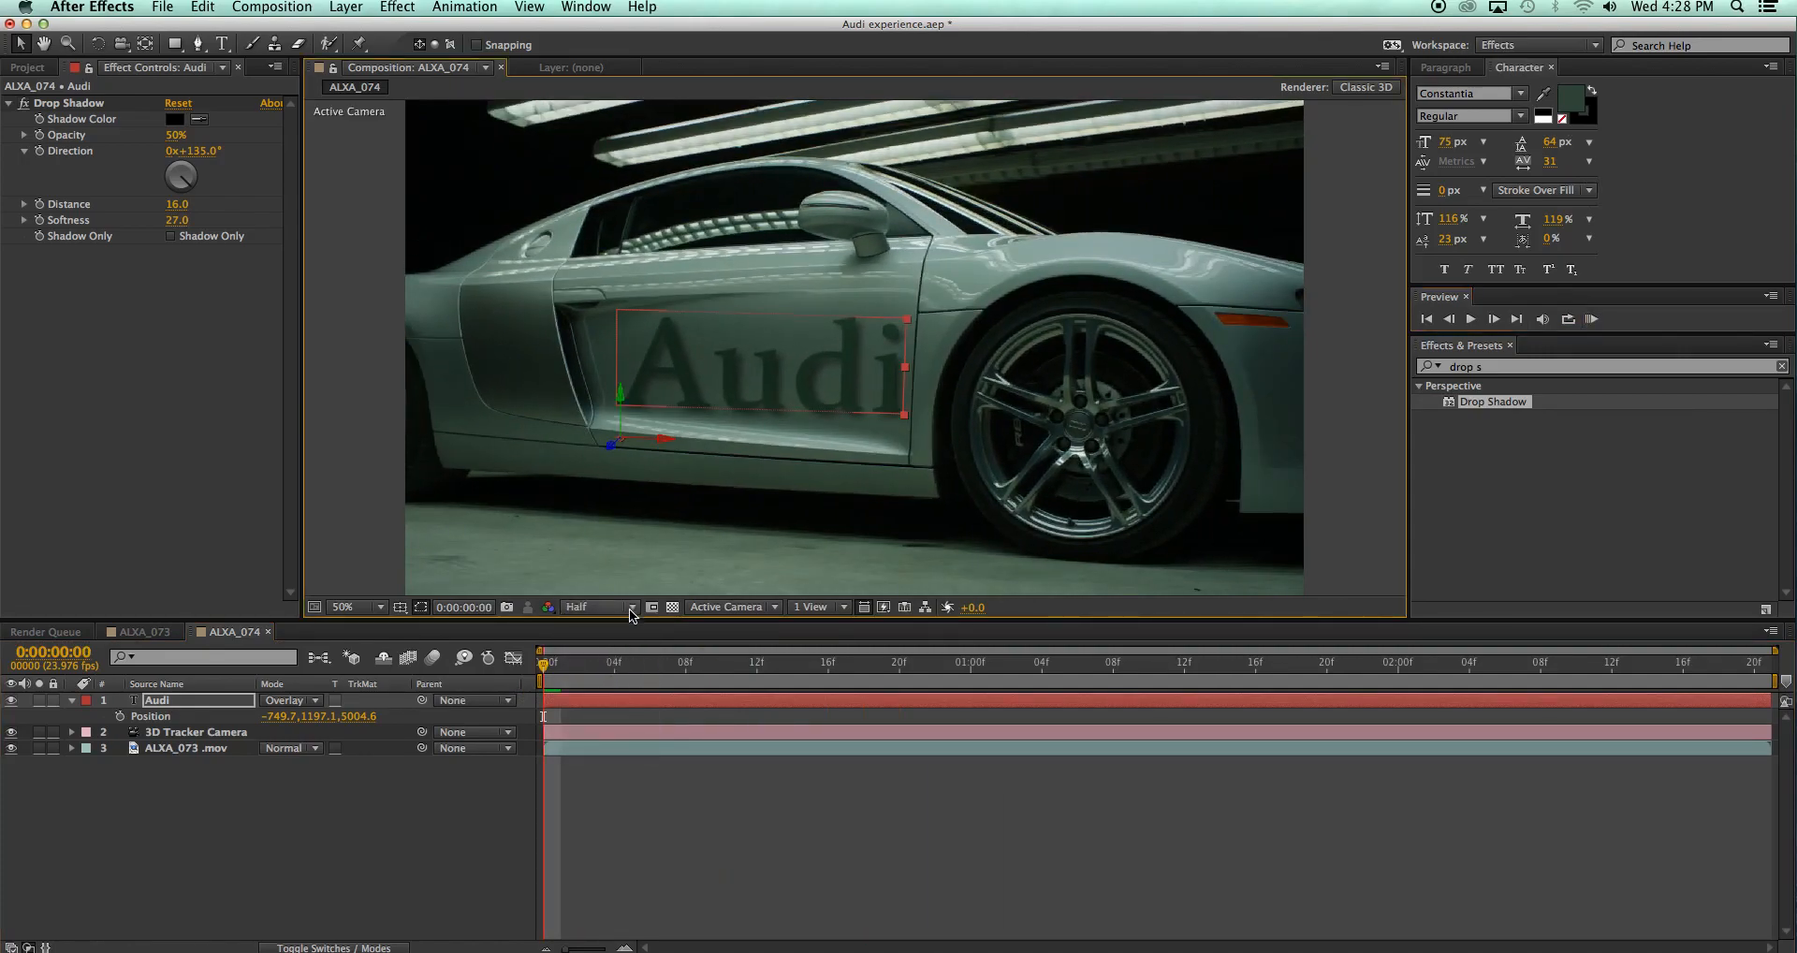
click(631, 608)
click(613, 652)
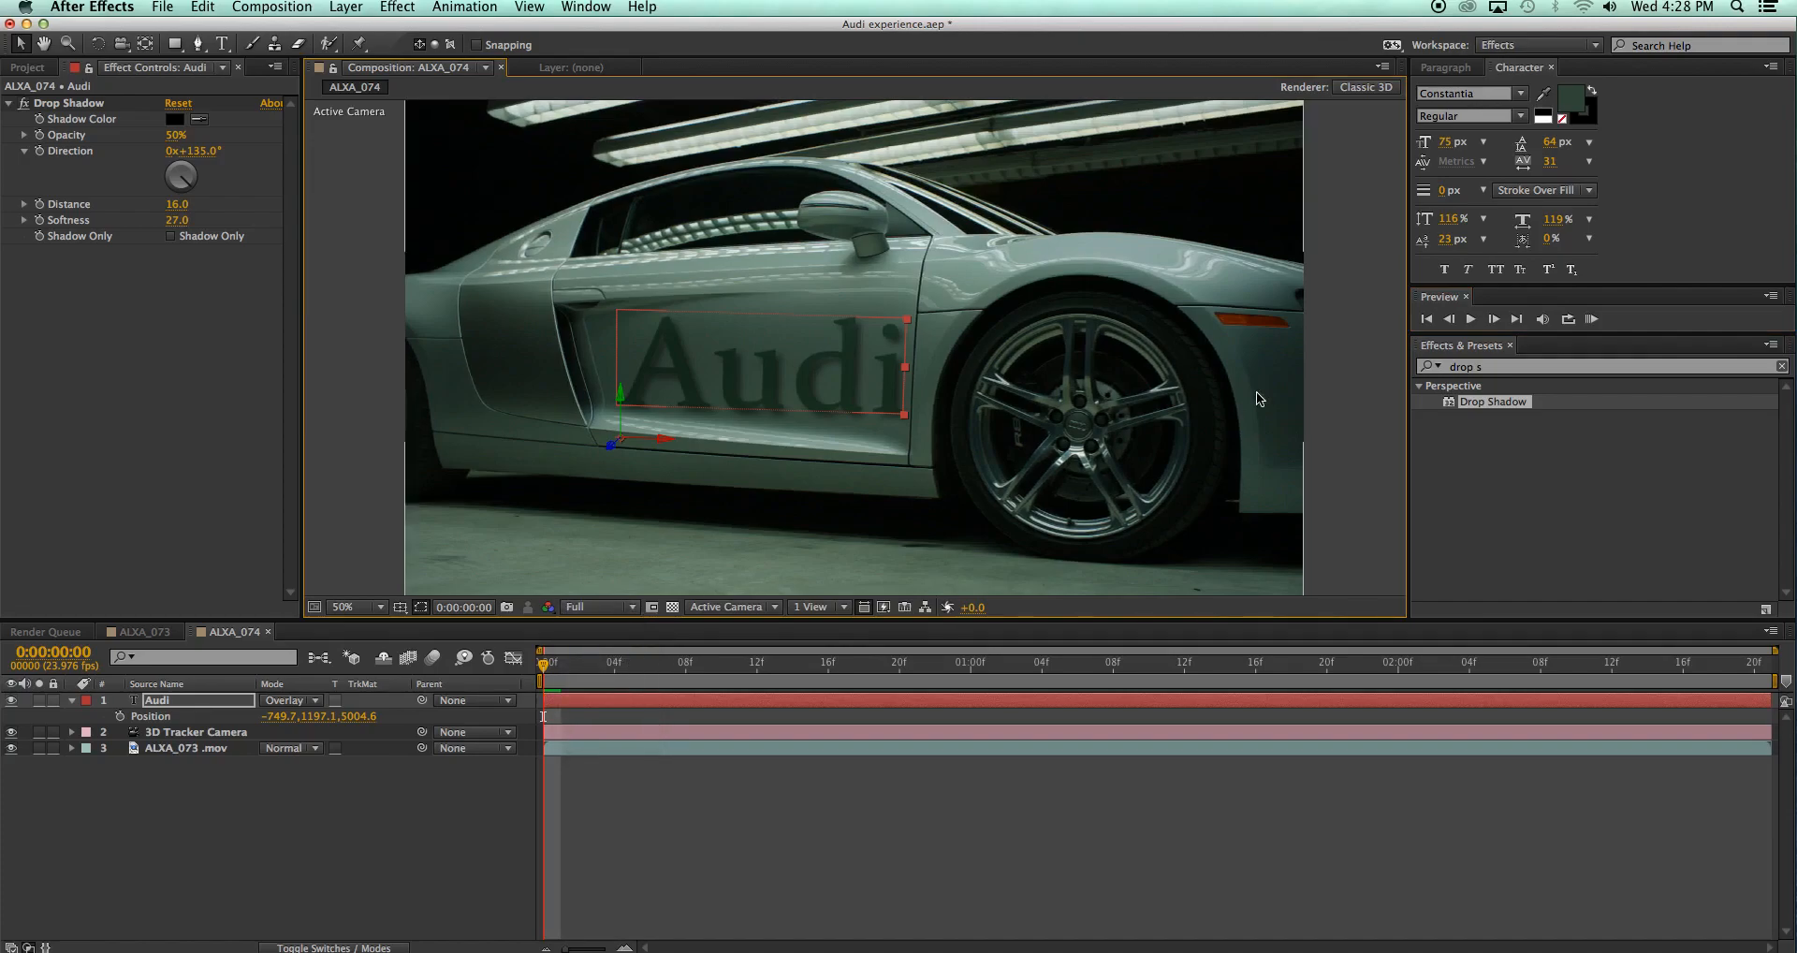
click(1590, 319)
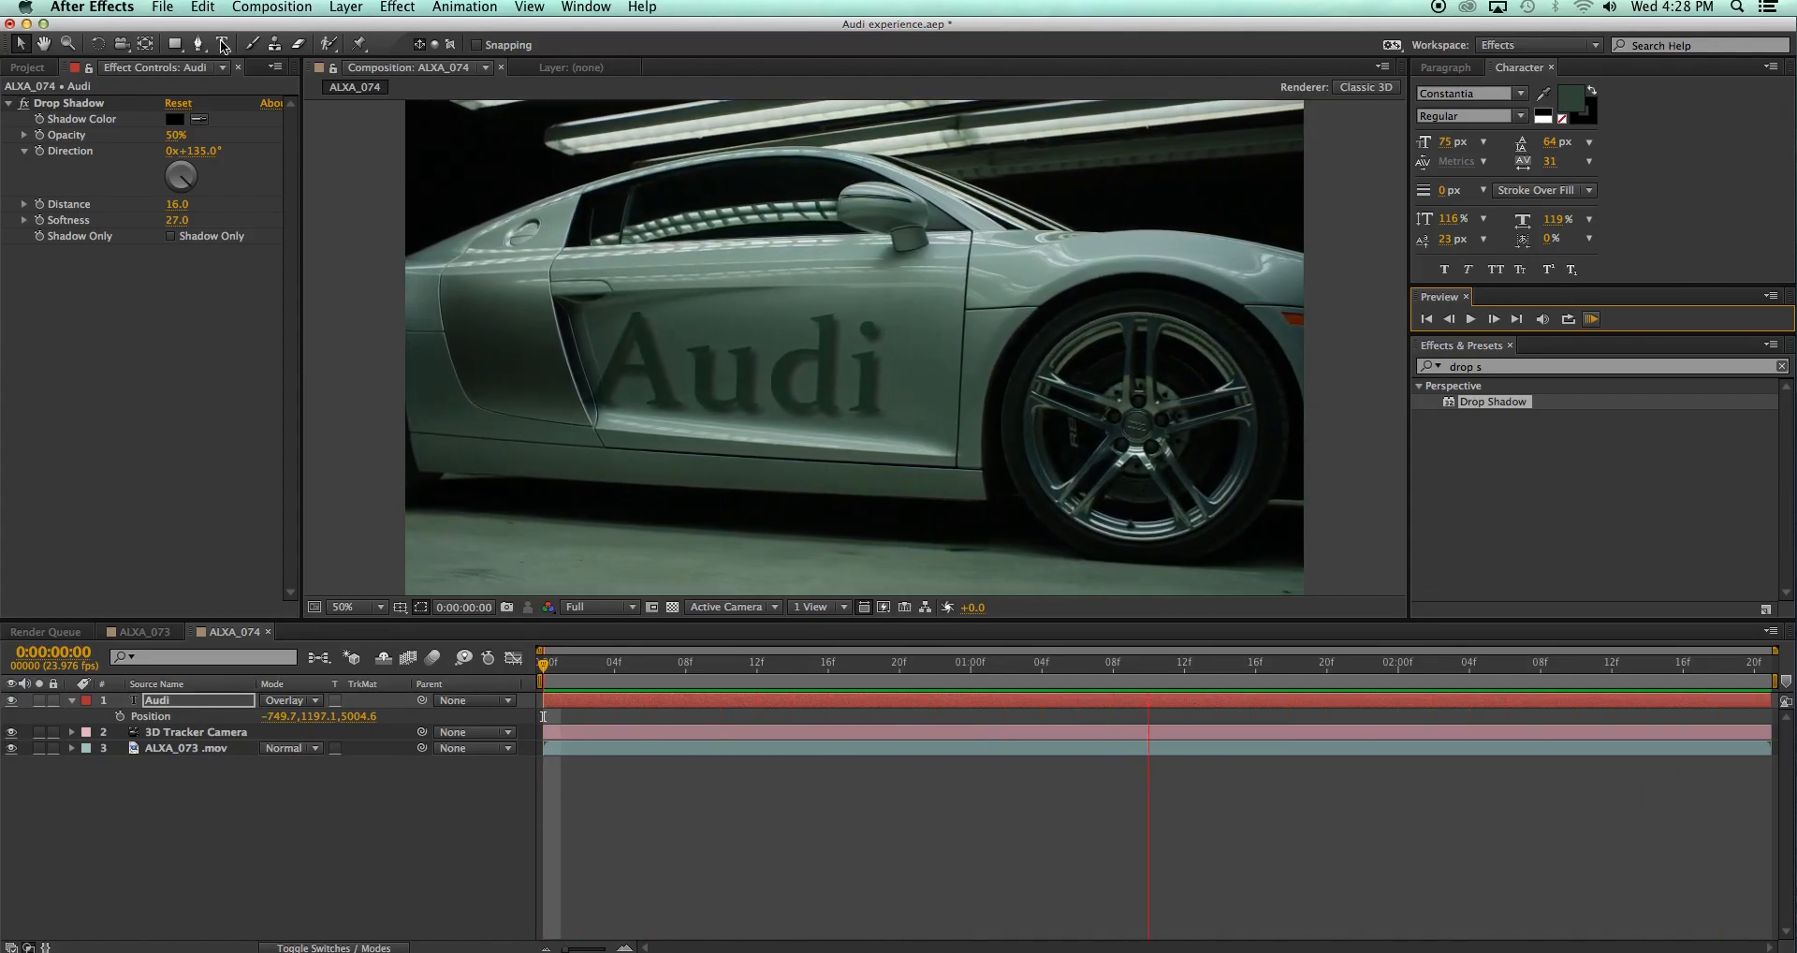
key(space)
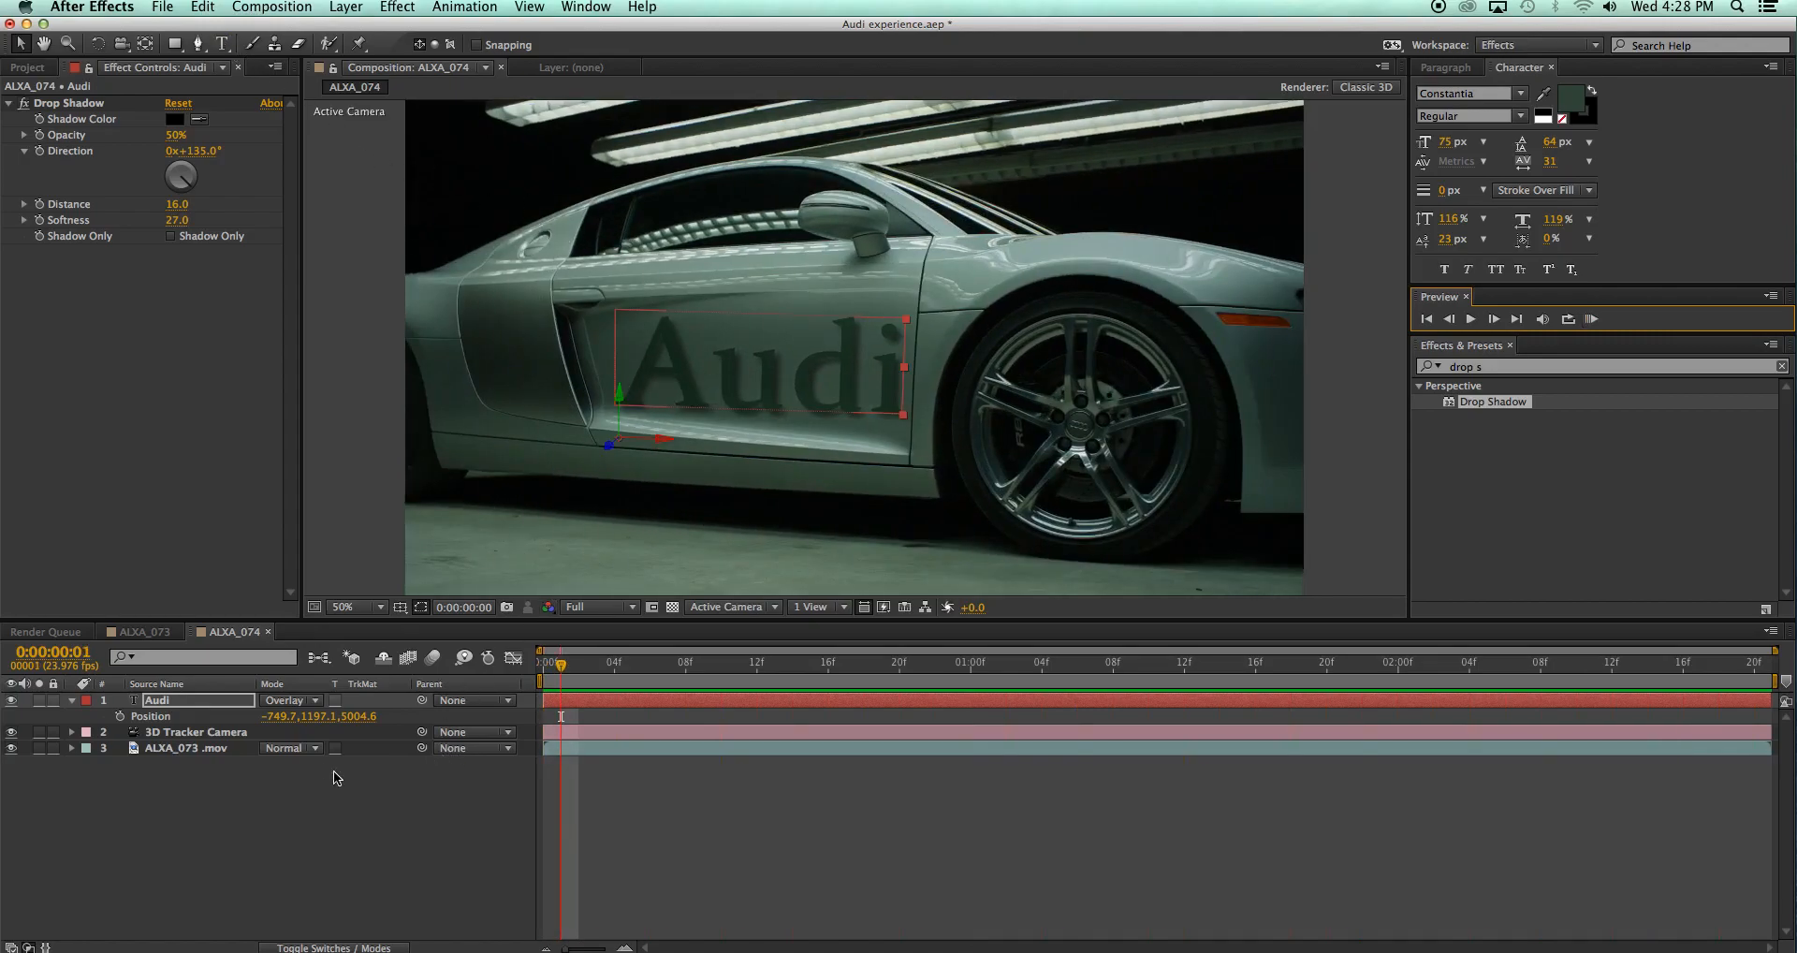
Move the Audi text forward to X -542.7 and set a Position keyframe at 0:00:00:00
drag(277, 716, 467, 723)
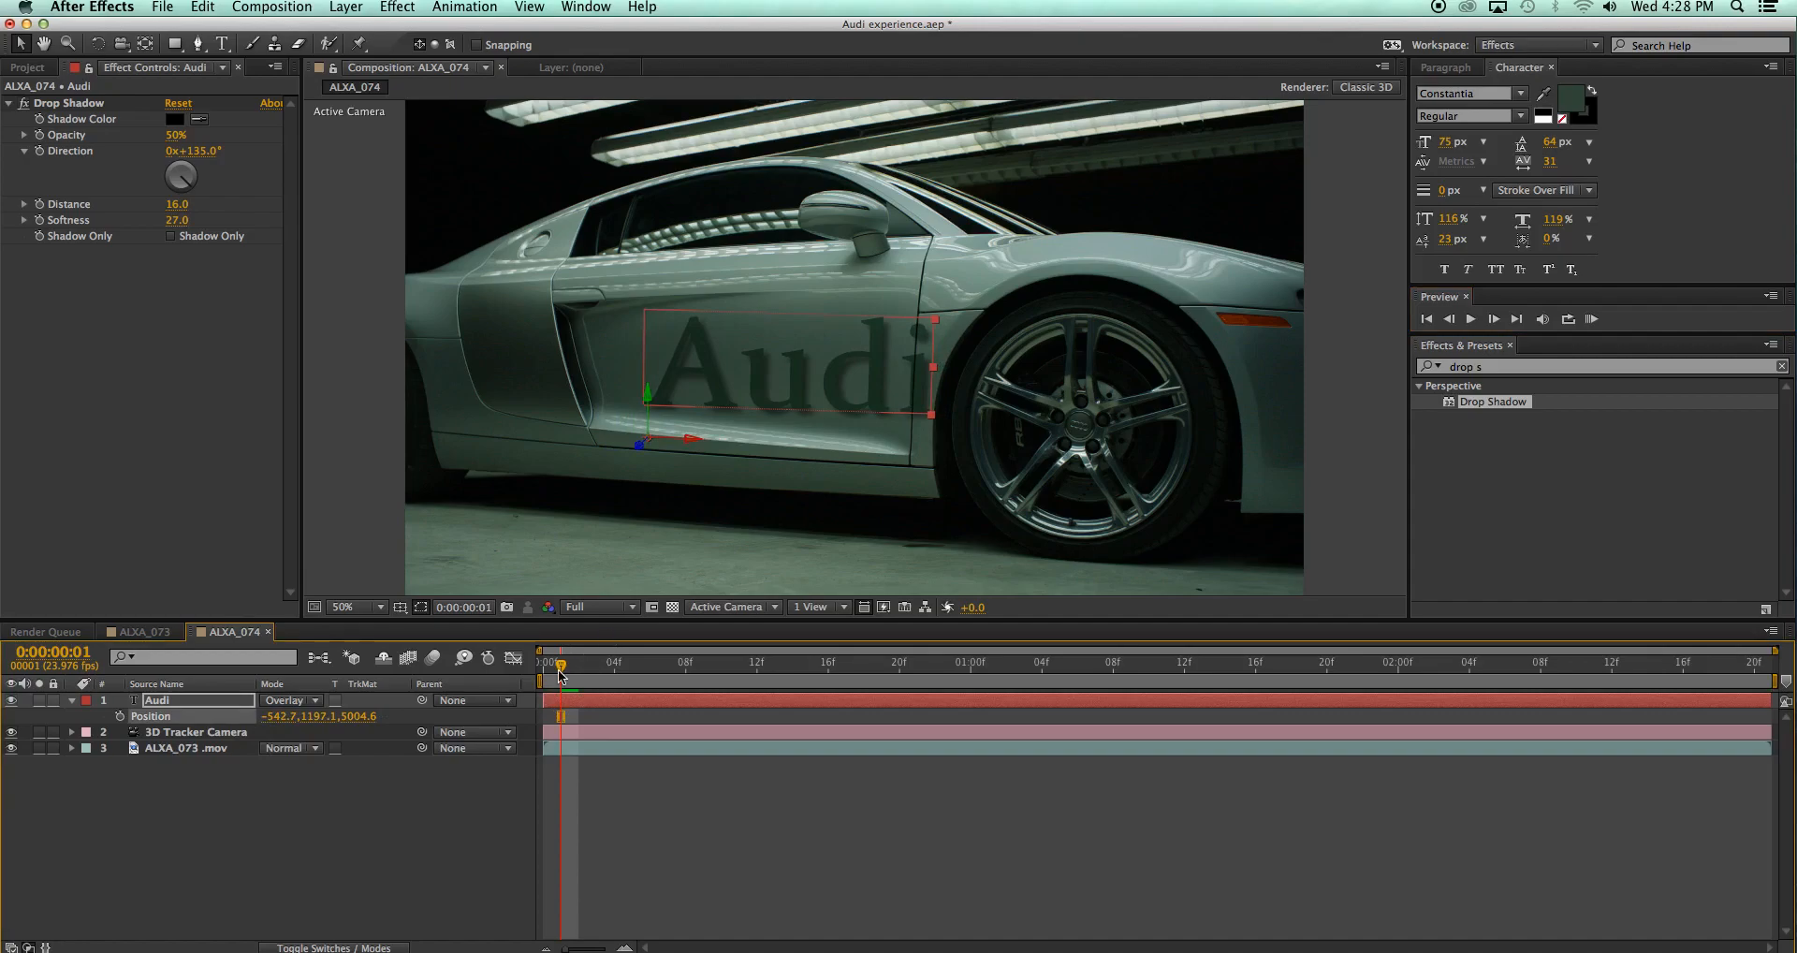
drag(555, 667, 522, 668)
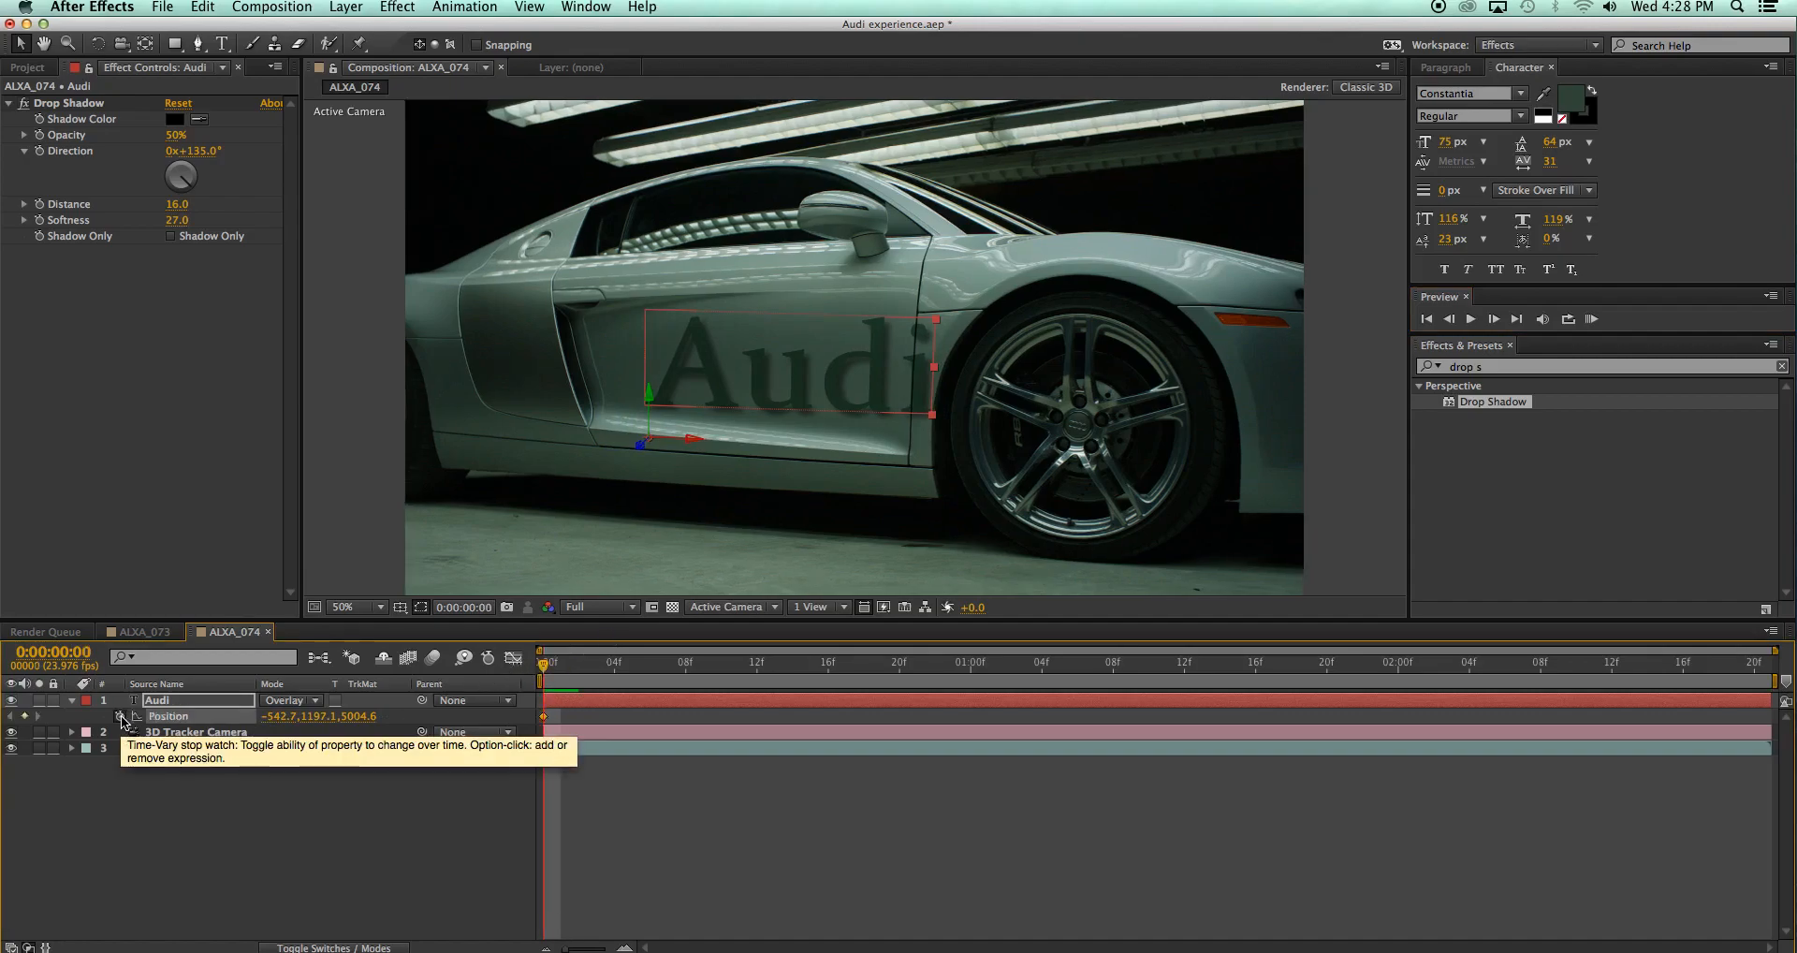
click(121, 717)
Add a second Position keyframe for the Audi text at 0:00:02:20 with X at -203.7, and RAM-preview the animation
drag(541, 667, 1773, 650)
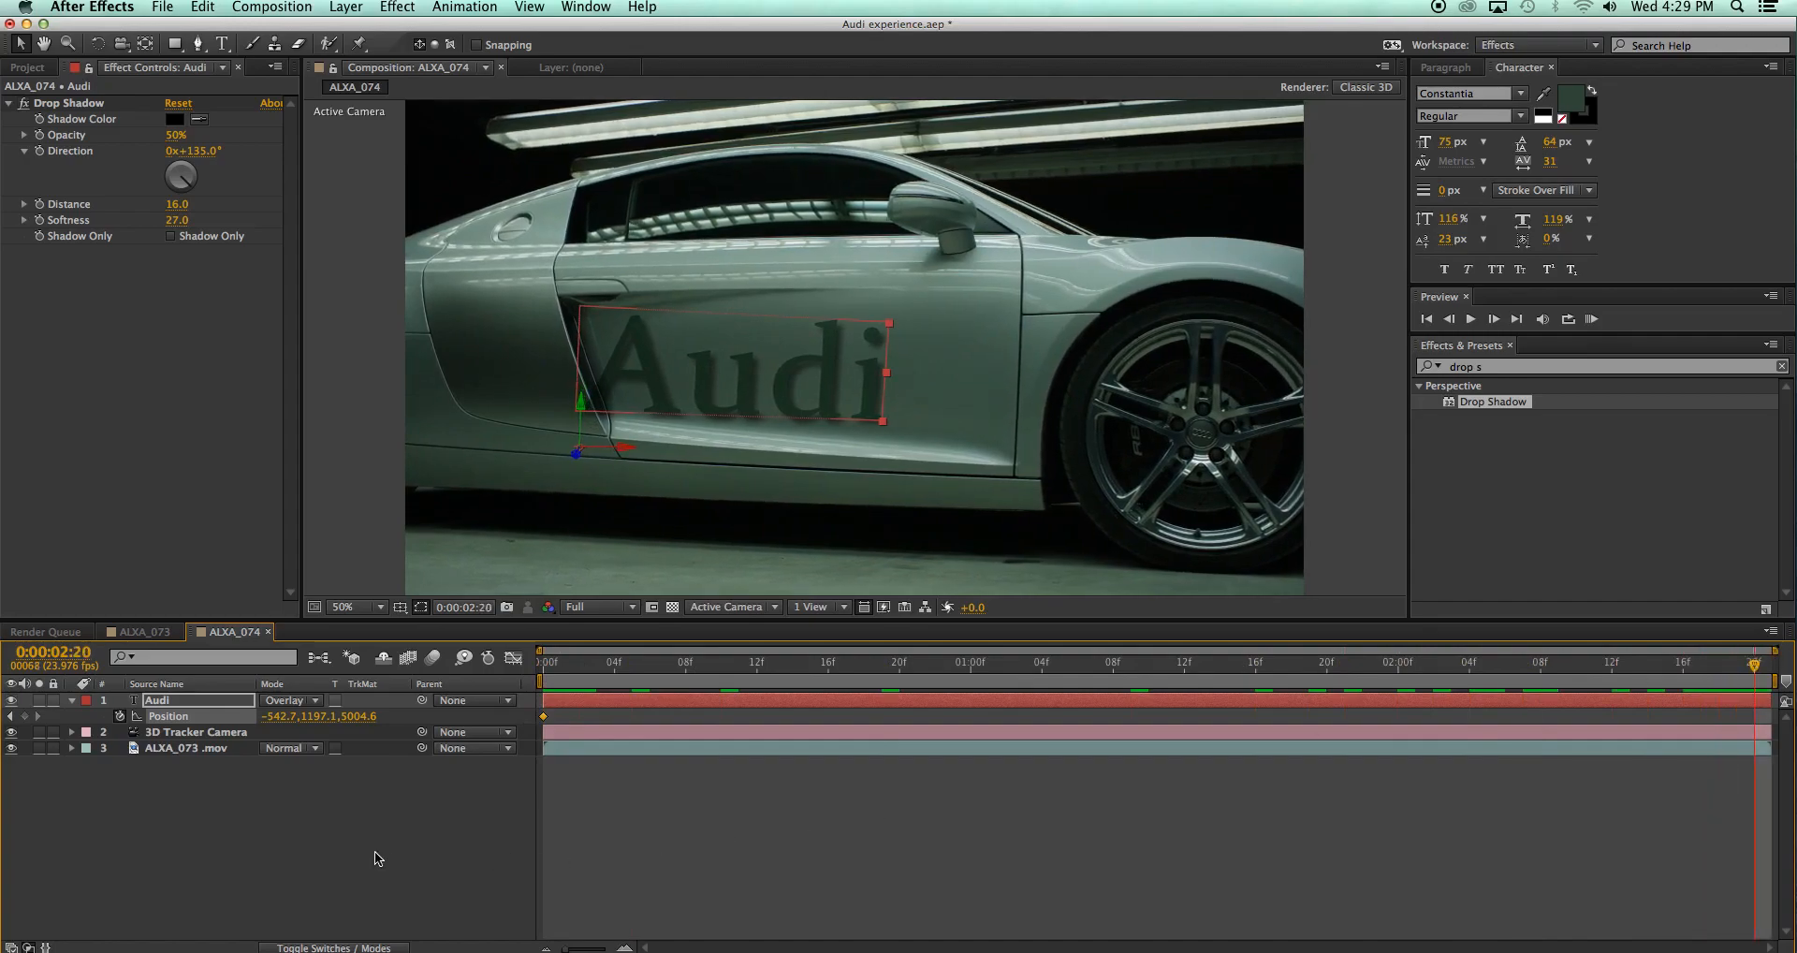
drag(276, 716, 588, 717)
click(1592, 319)
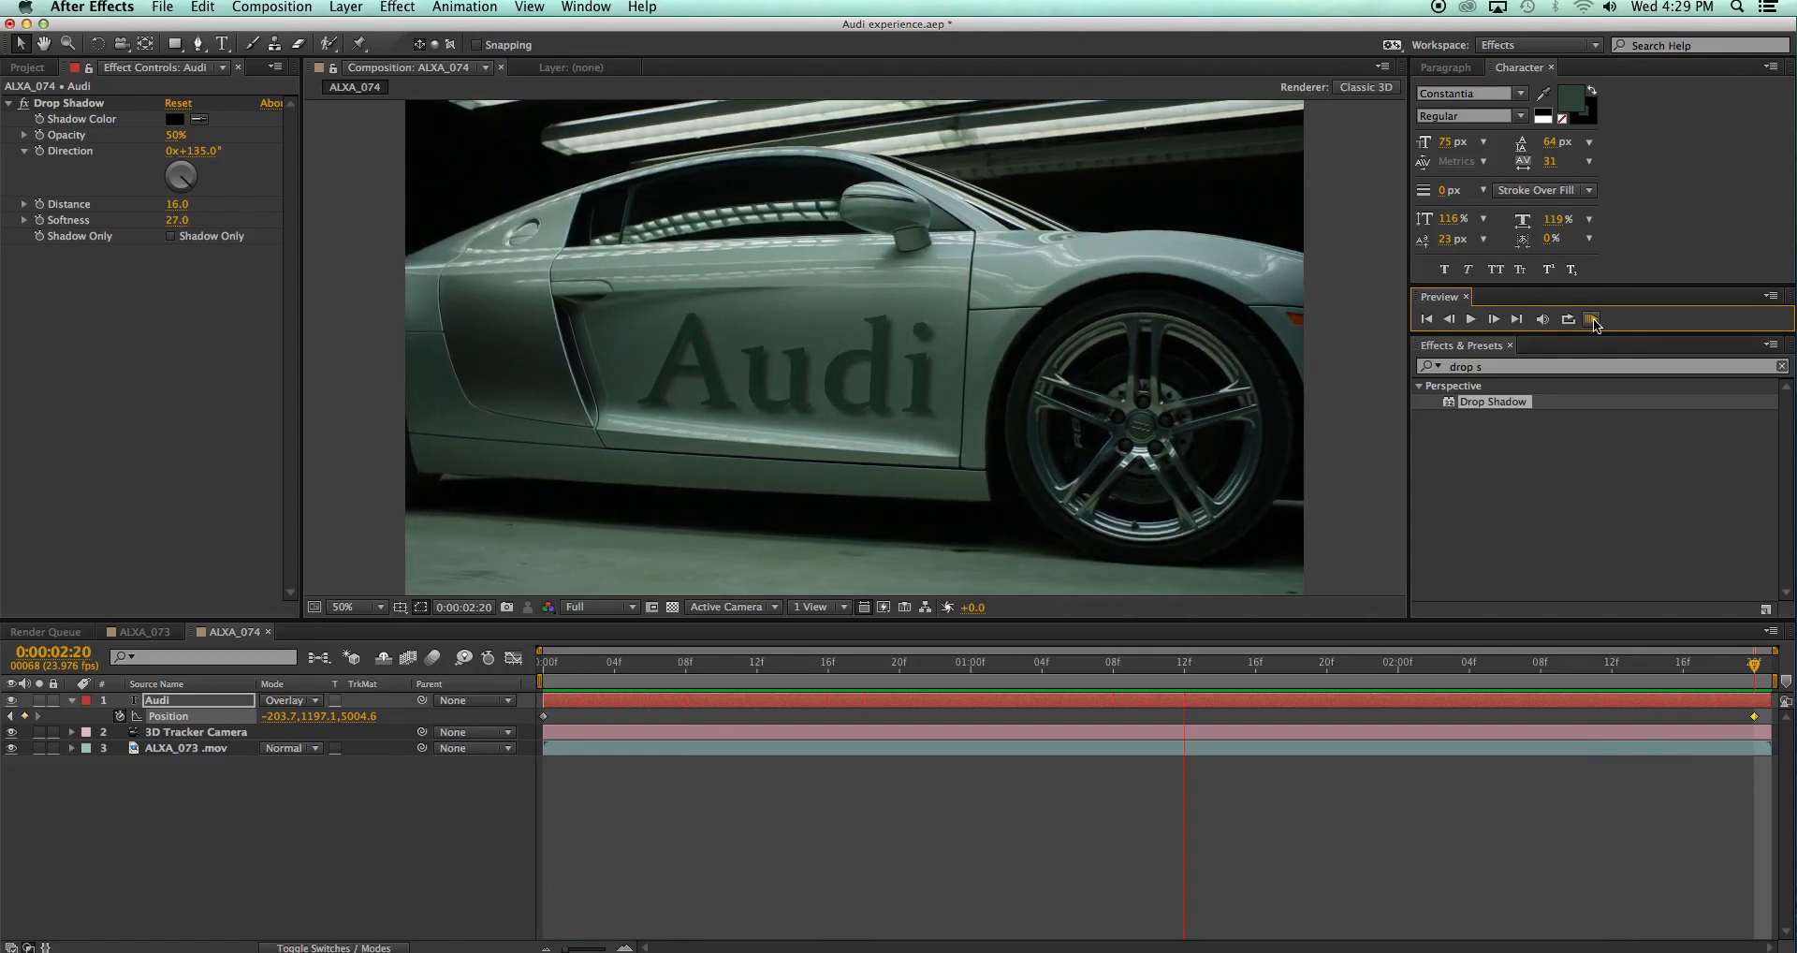
click(1591, 319)
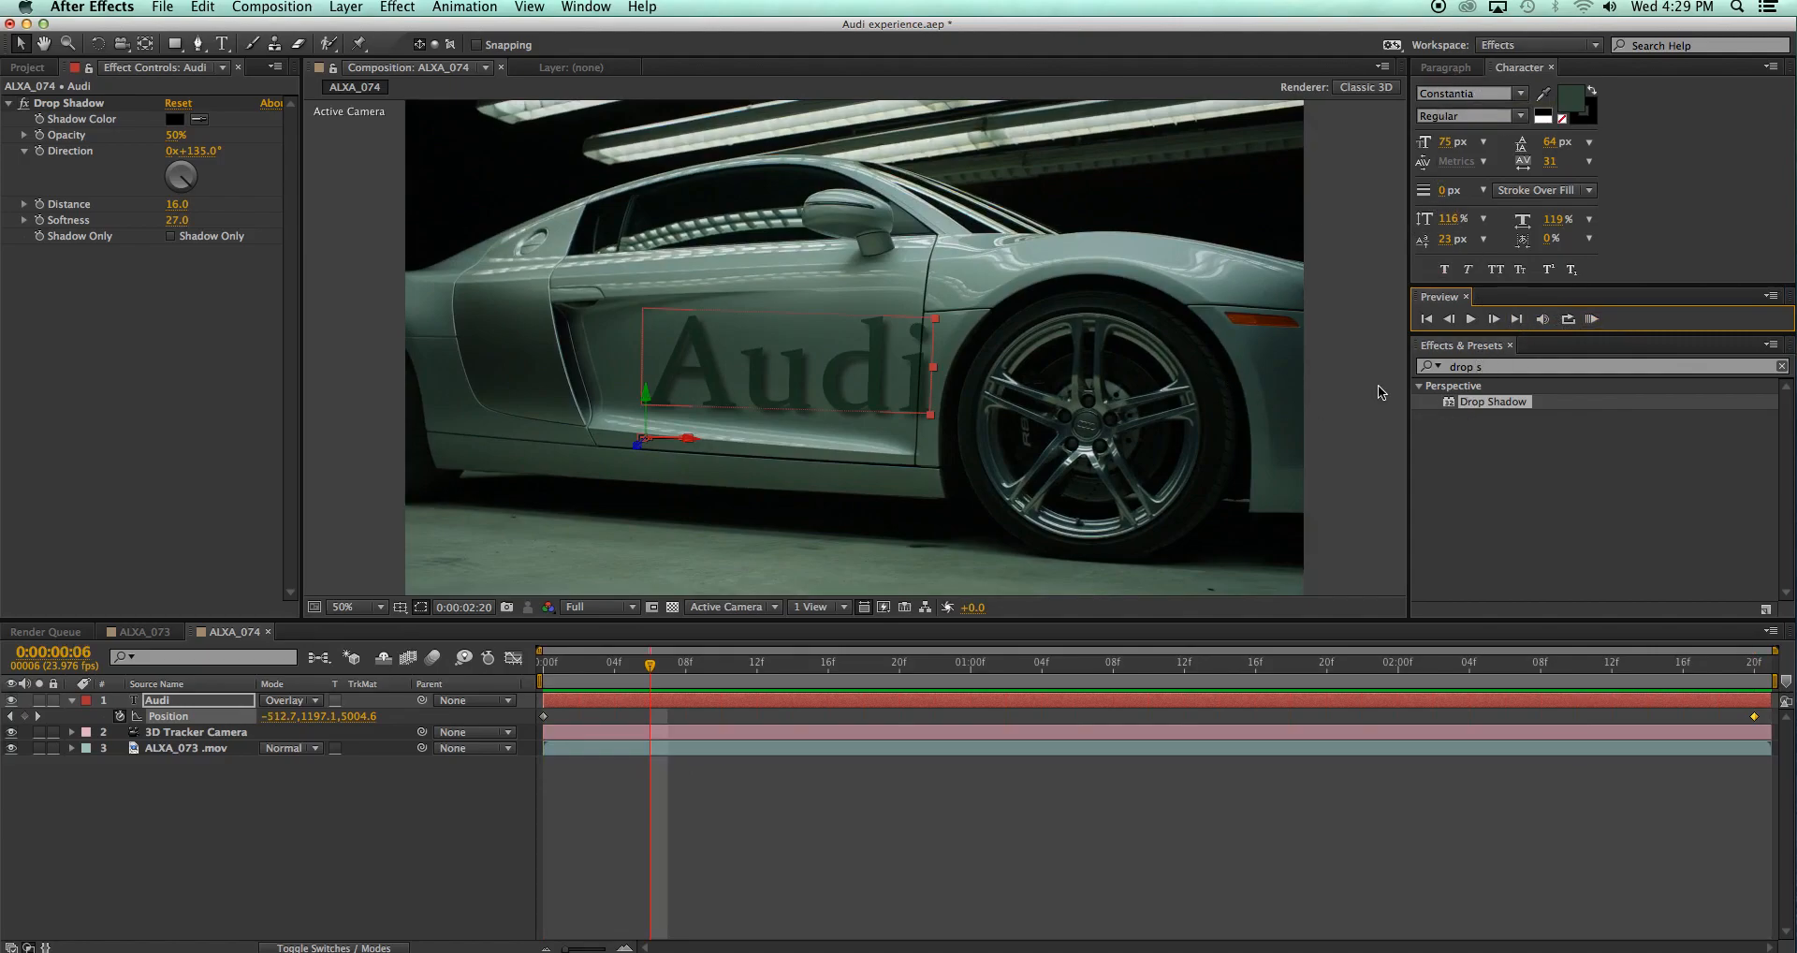
Clear the "drop s" search term from the effects and presets list
click(1490, 366)
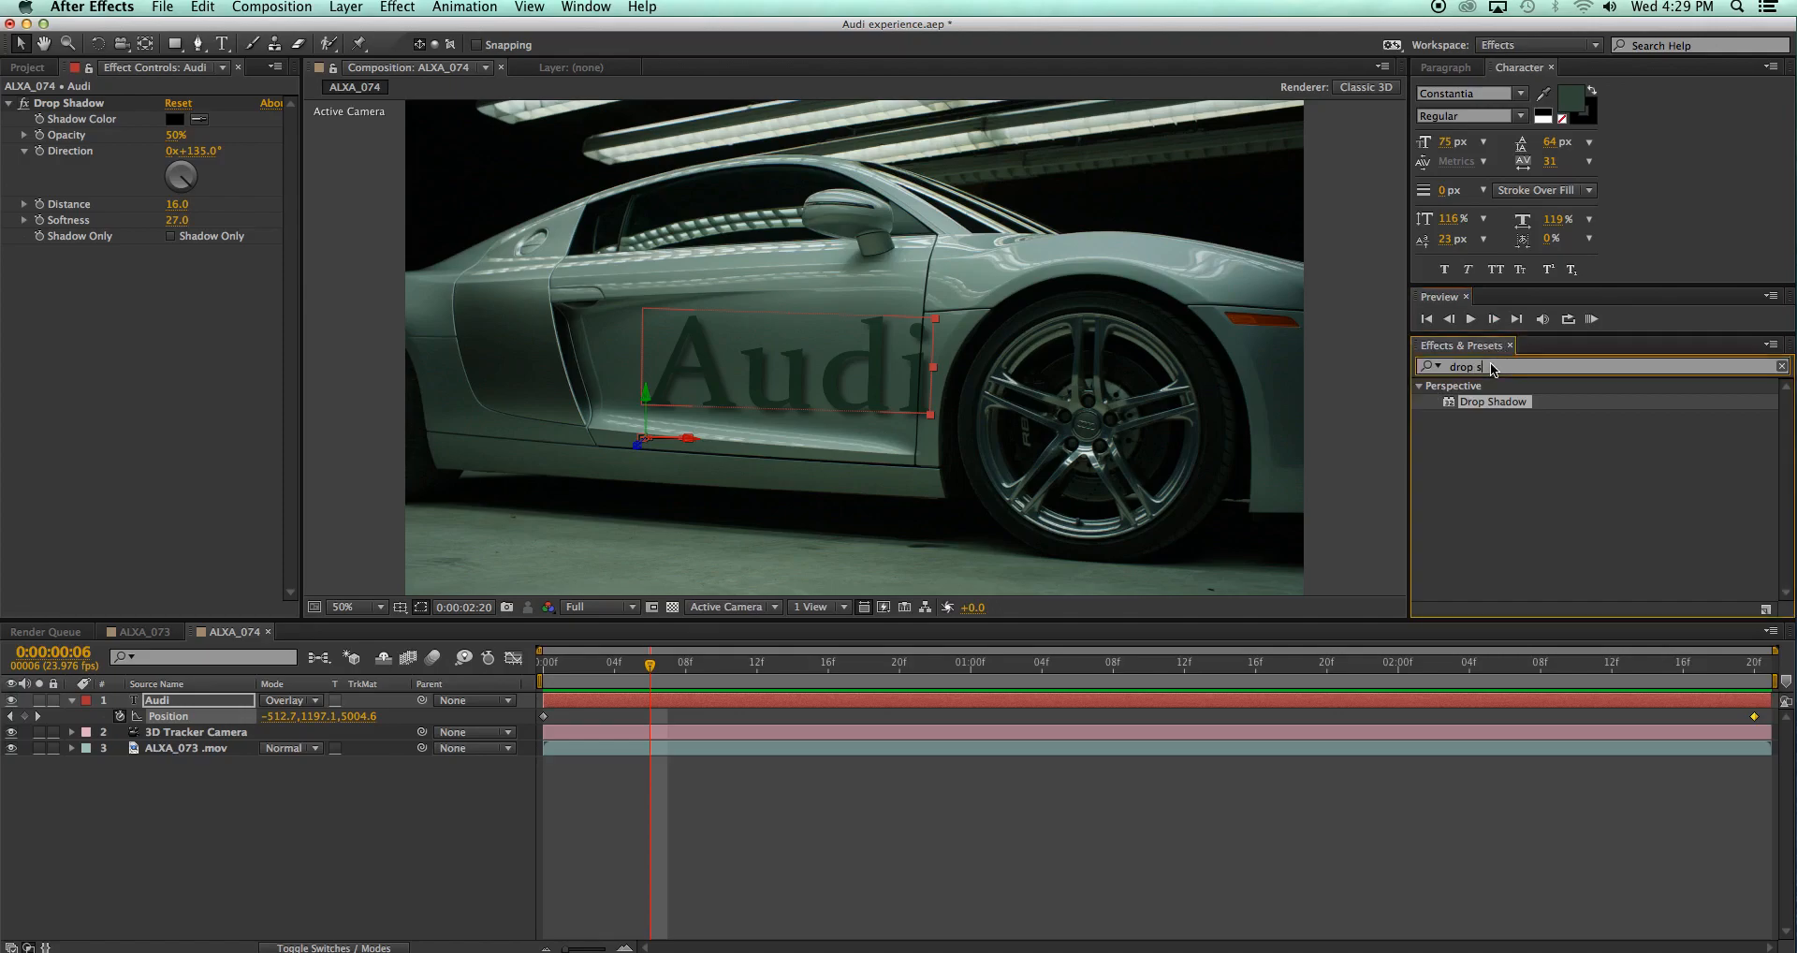
drag(1492, 365, 1416, 364)
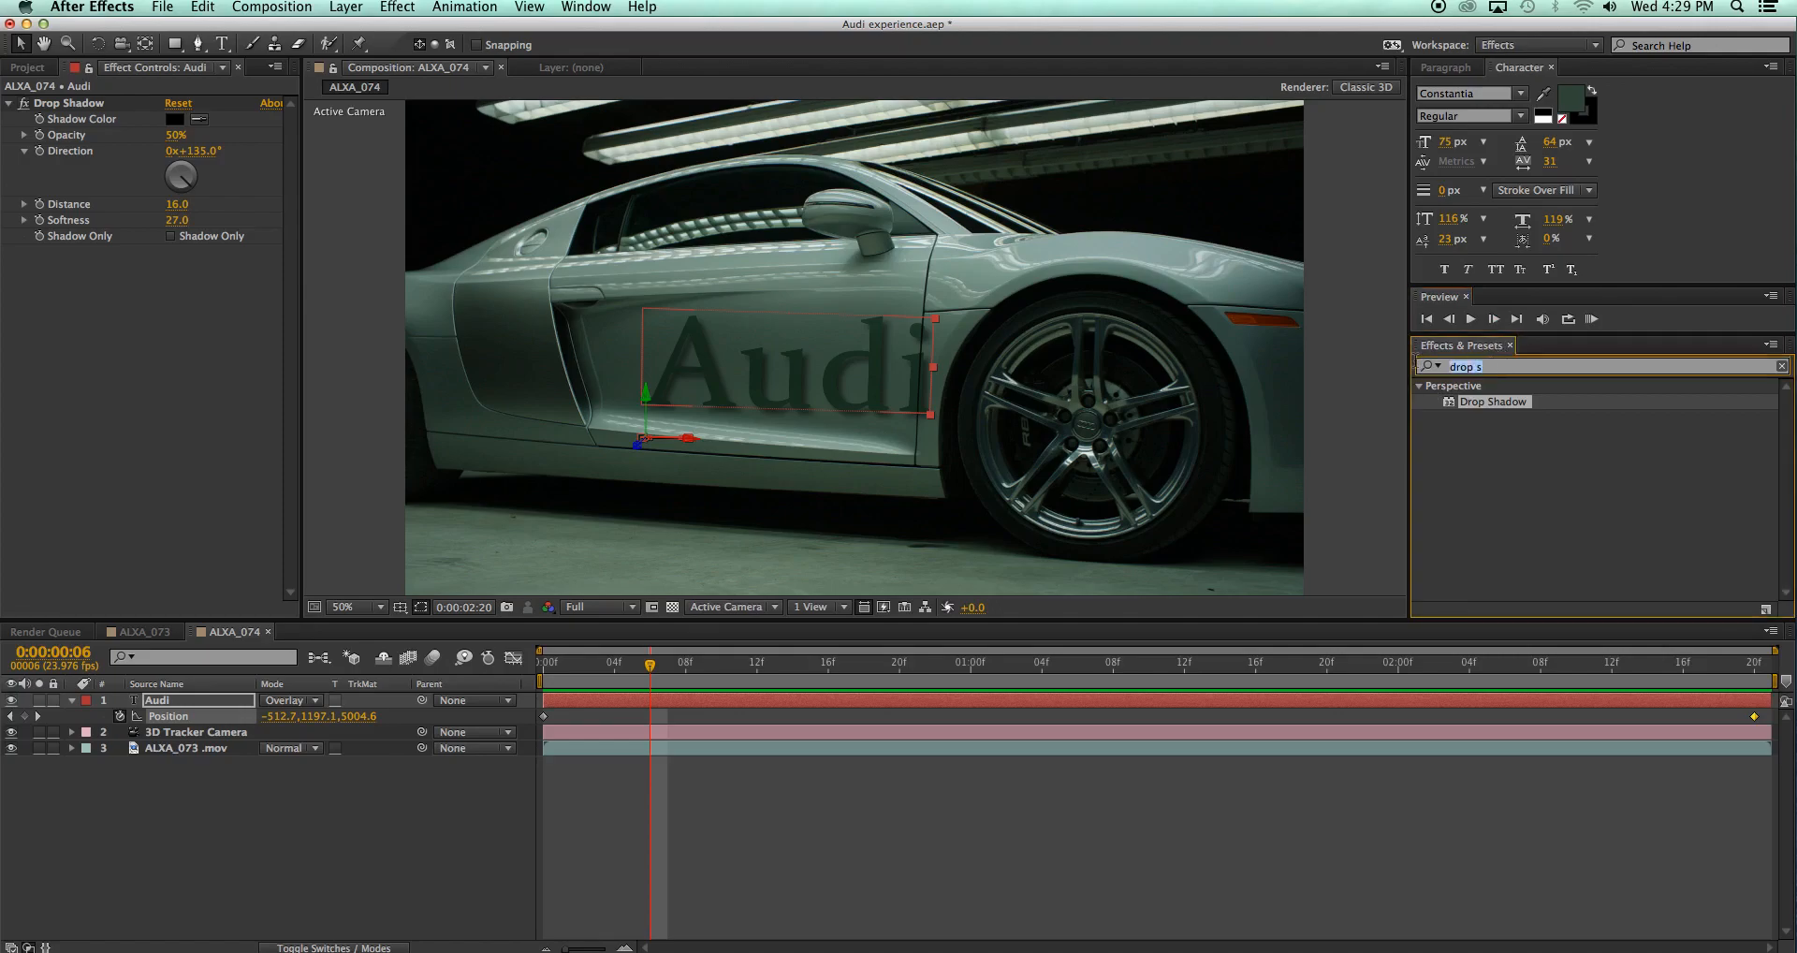
key(BackSpace)
click(1426, 366)
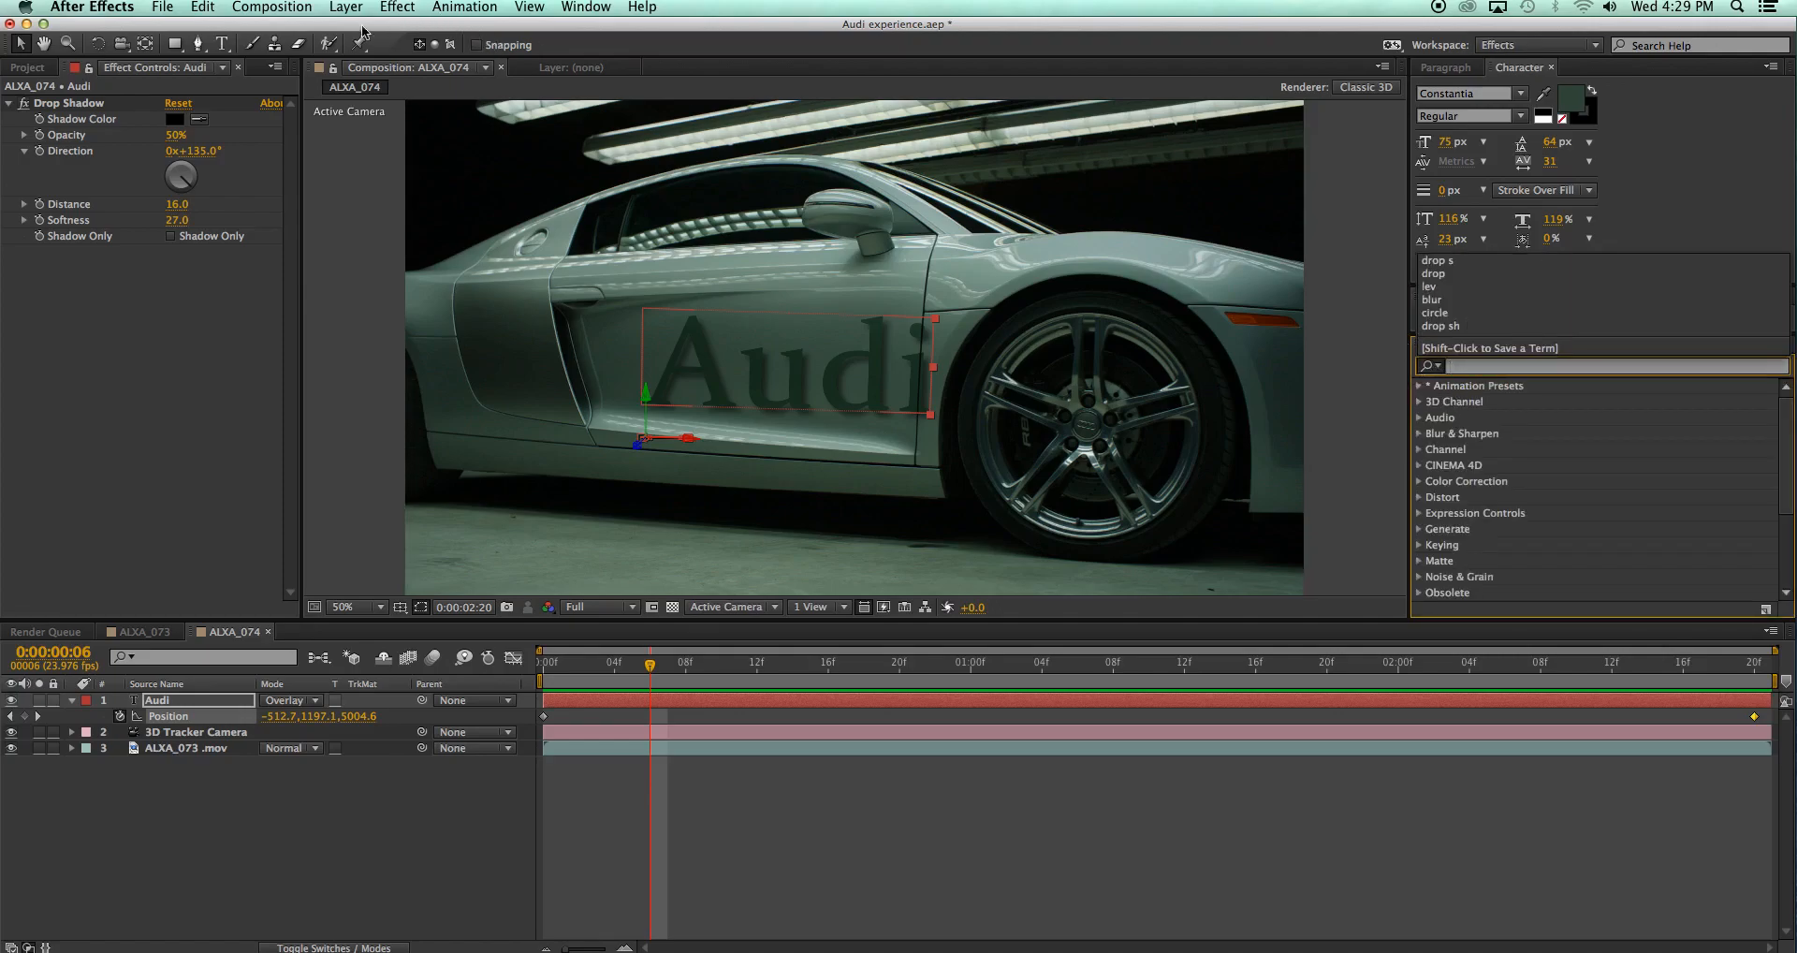
Add a new text layer reading "TEST DRIVING" below the car door
click(222, 44)
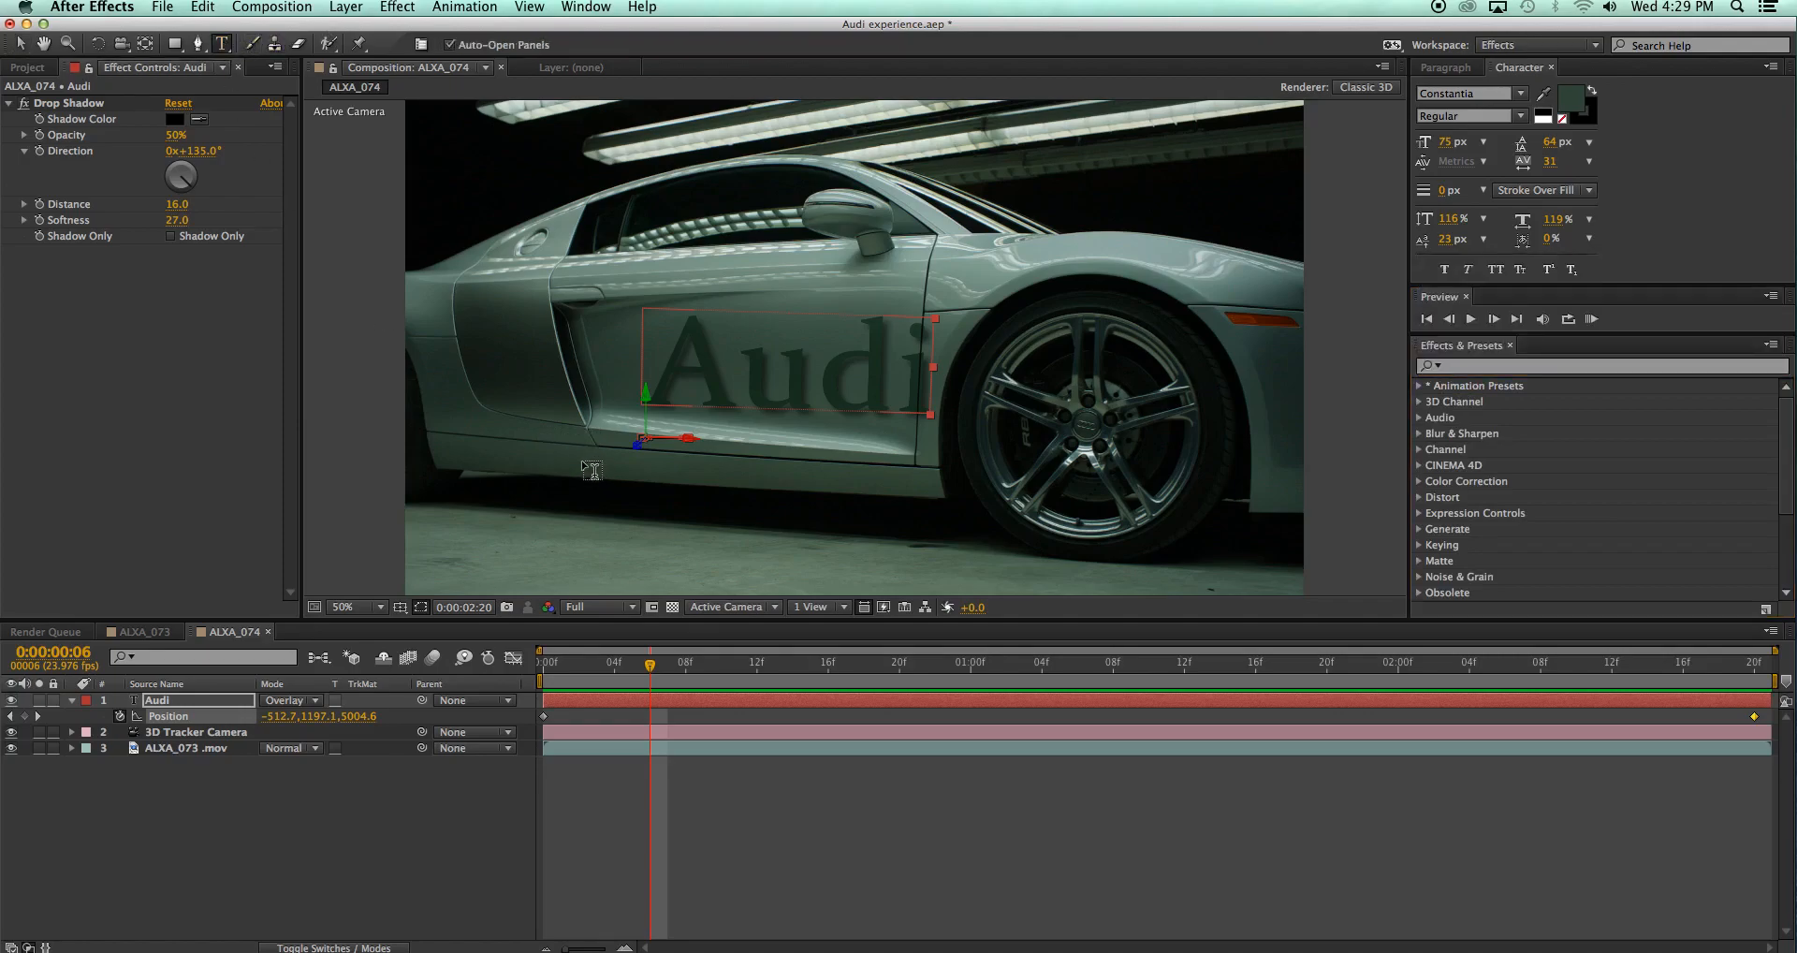
click(545, 488)
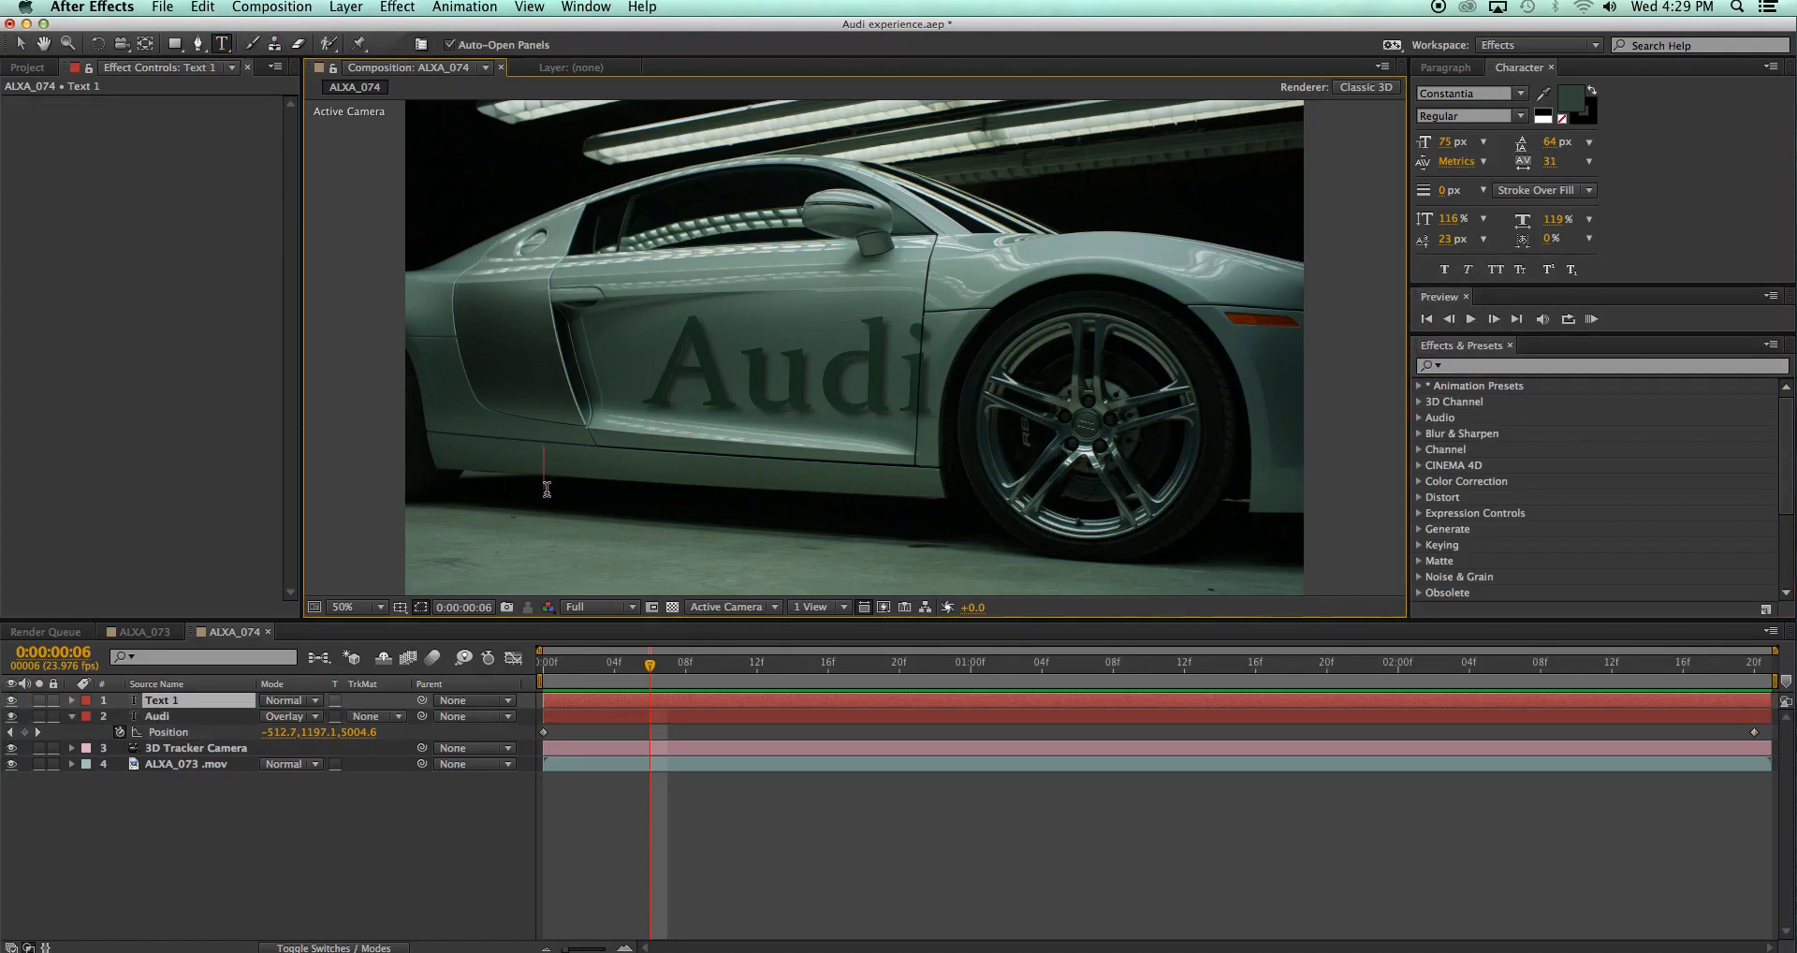
text(TEST DRIVING)
Change the fill colour of the whole "TEST DRIVING" text to a bright orange-red
drag(549, 470, 873, 476)
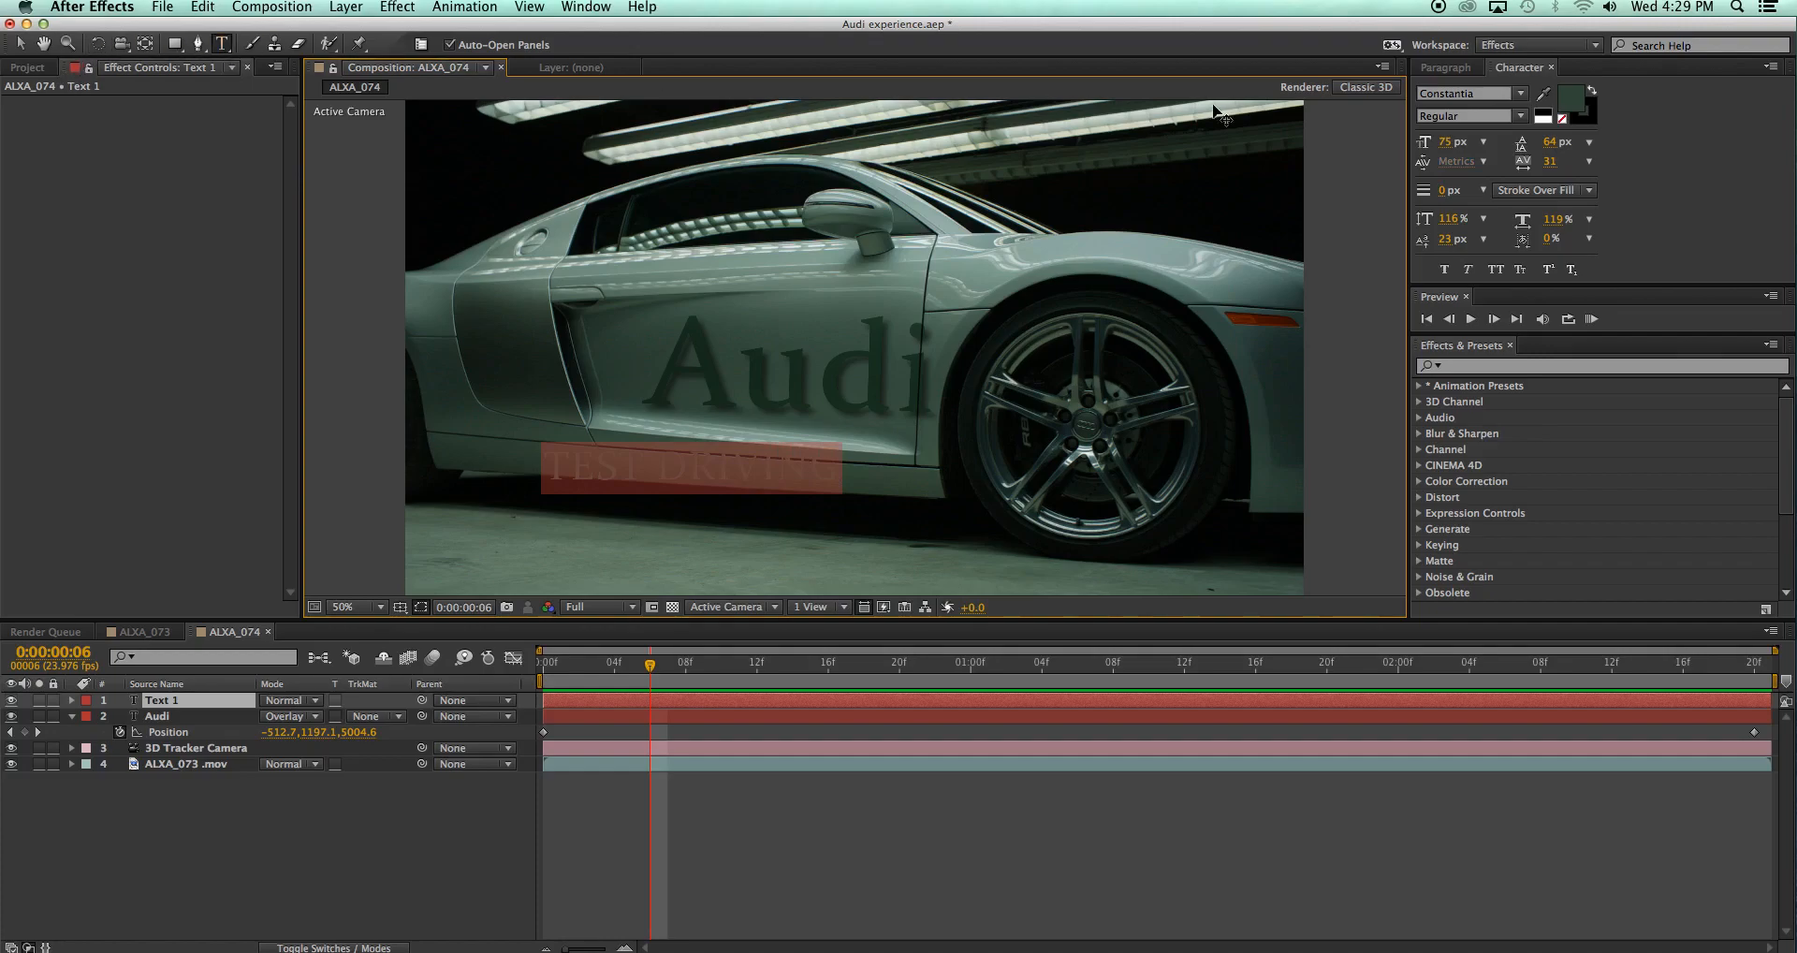
click(1571, 107)
click(1571, 107)
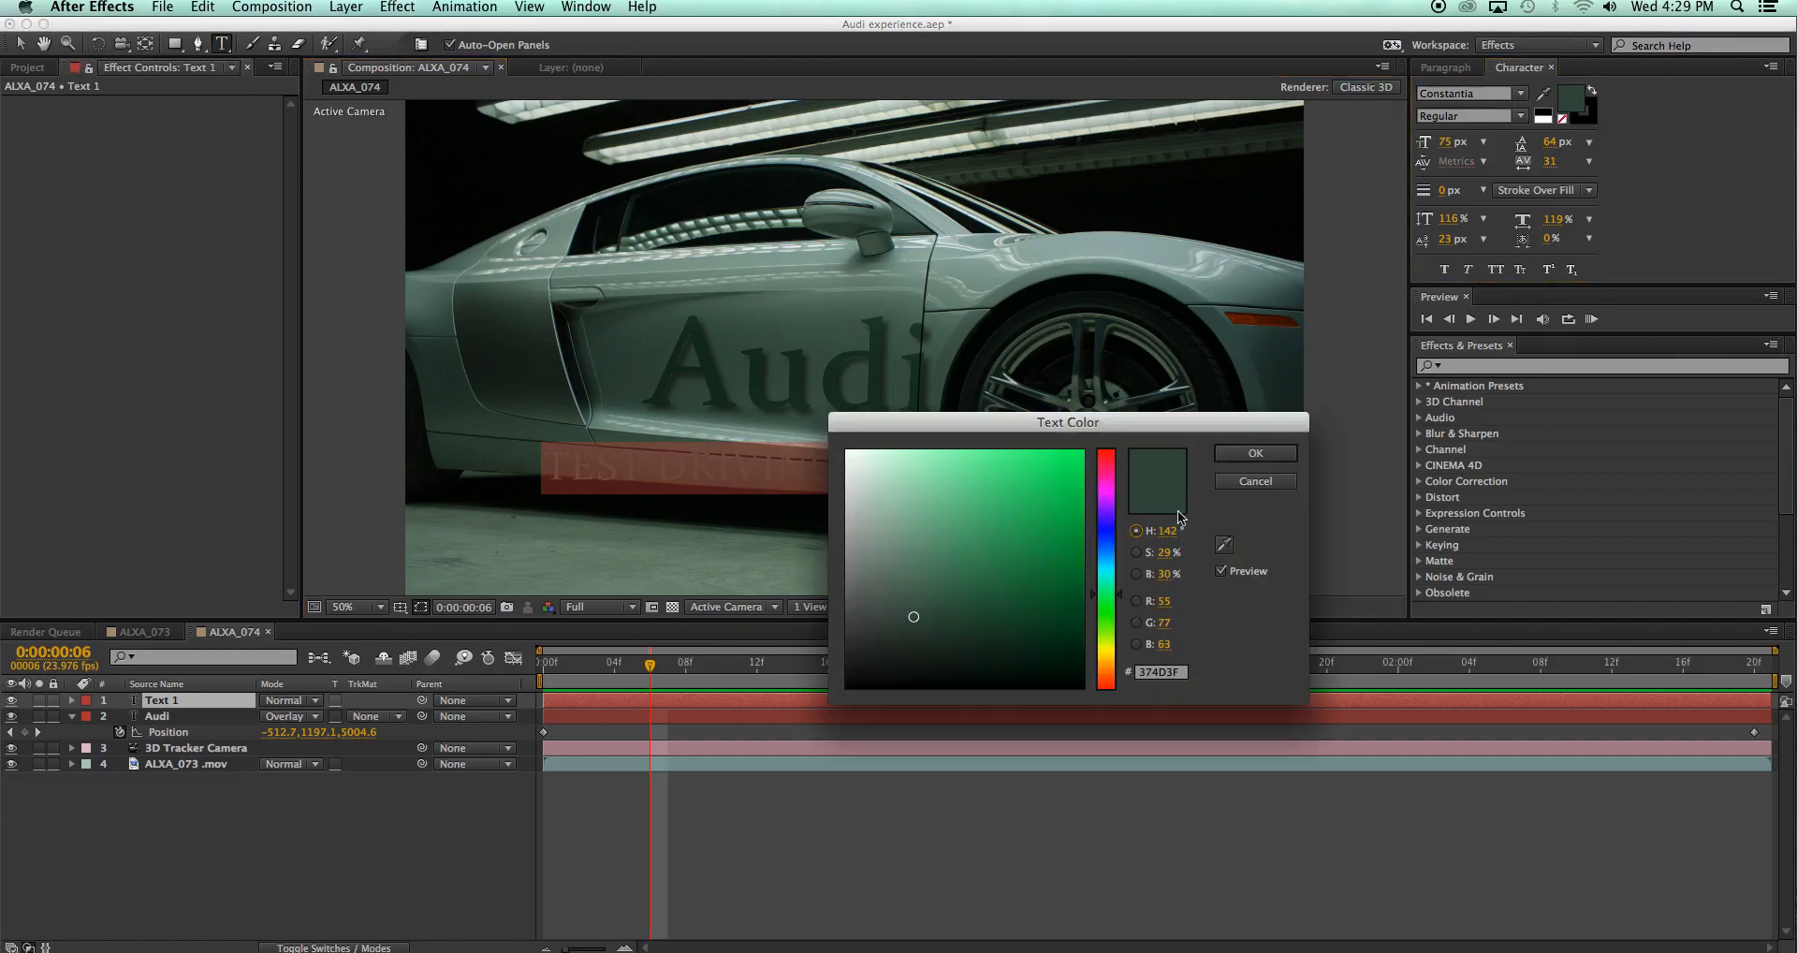
click(1109, 684)
click(1035, 488)
click(1248, 454)
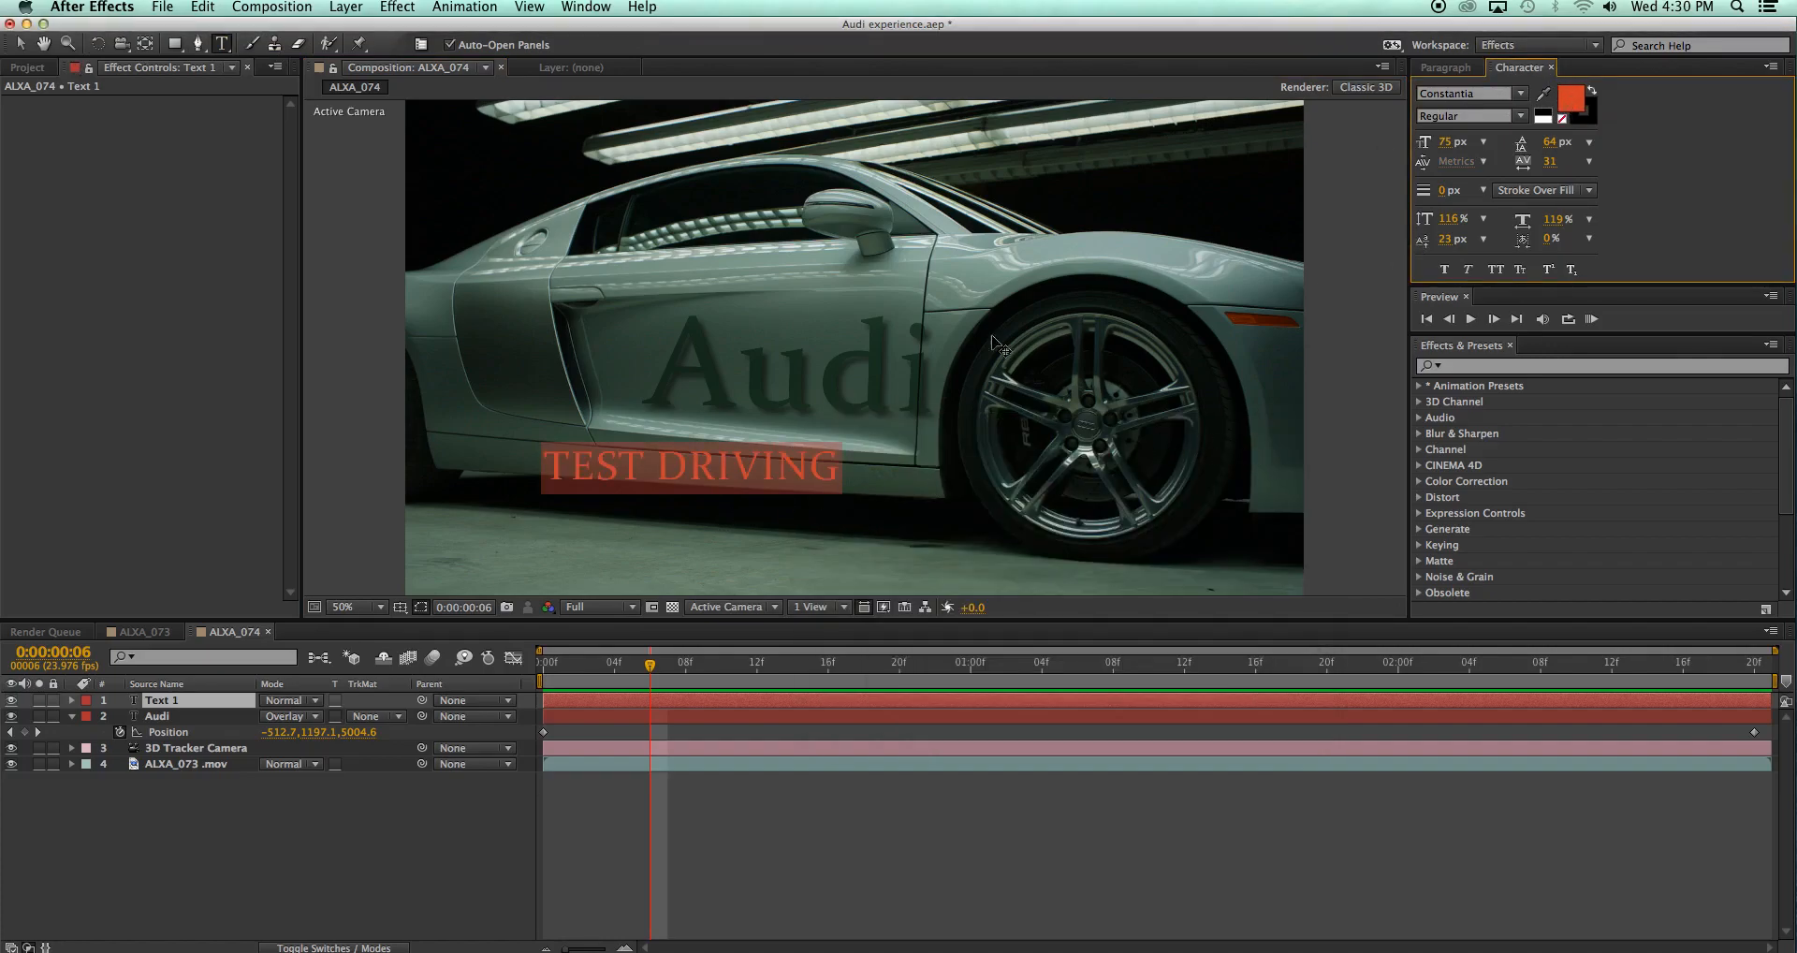
click(541, 462)
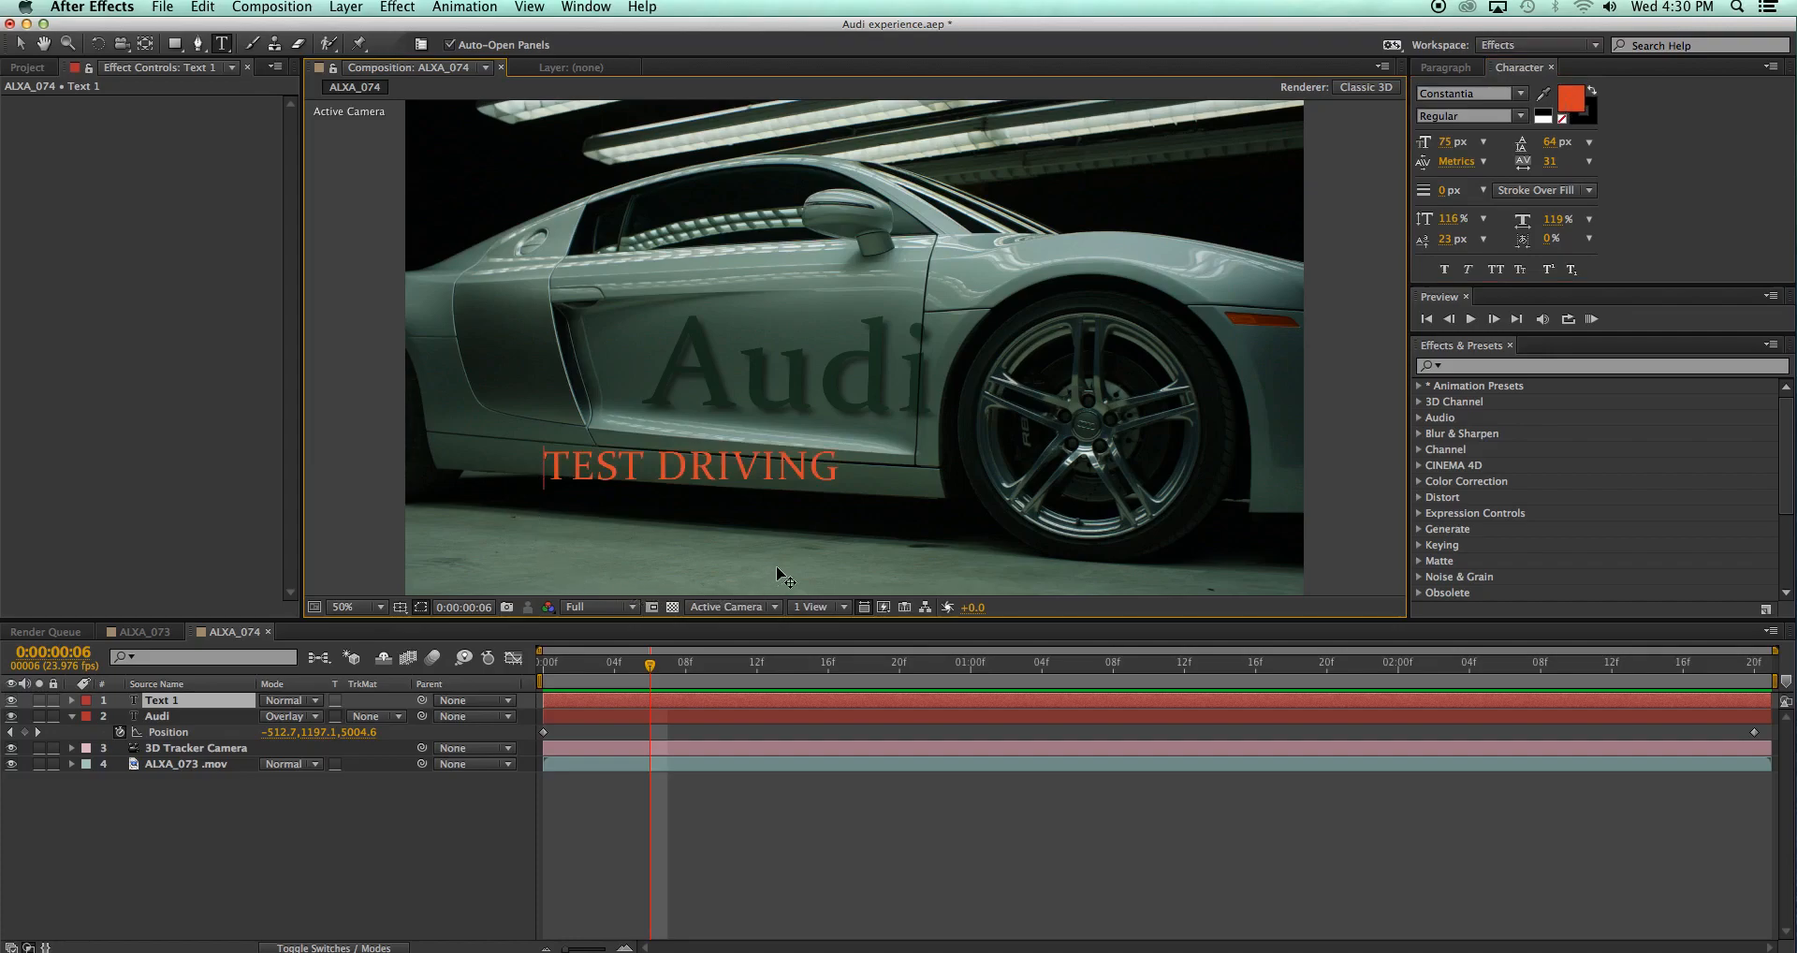
Return to 0:00:00:00 and play back the composition to check the new TEST DRIVING text
click(678, 664)
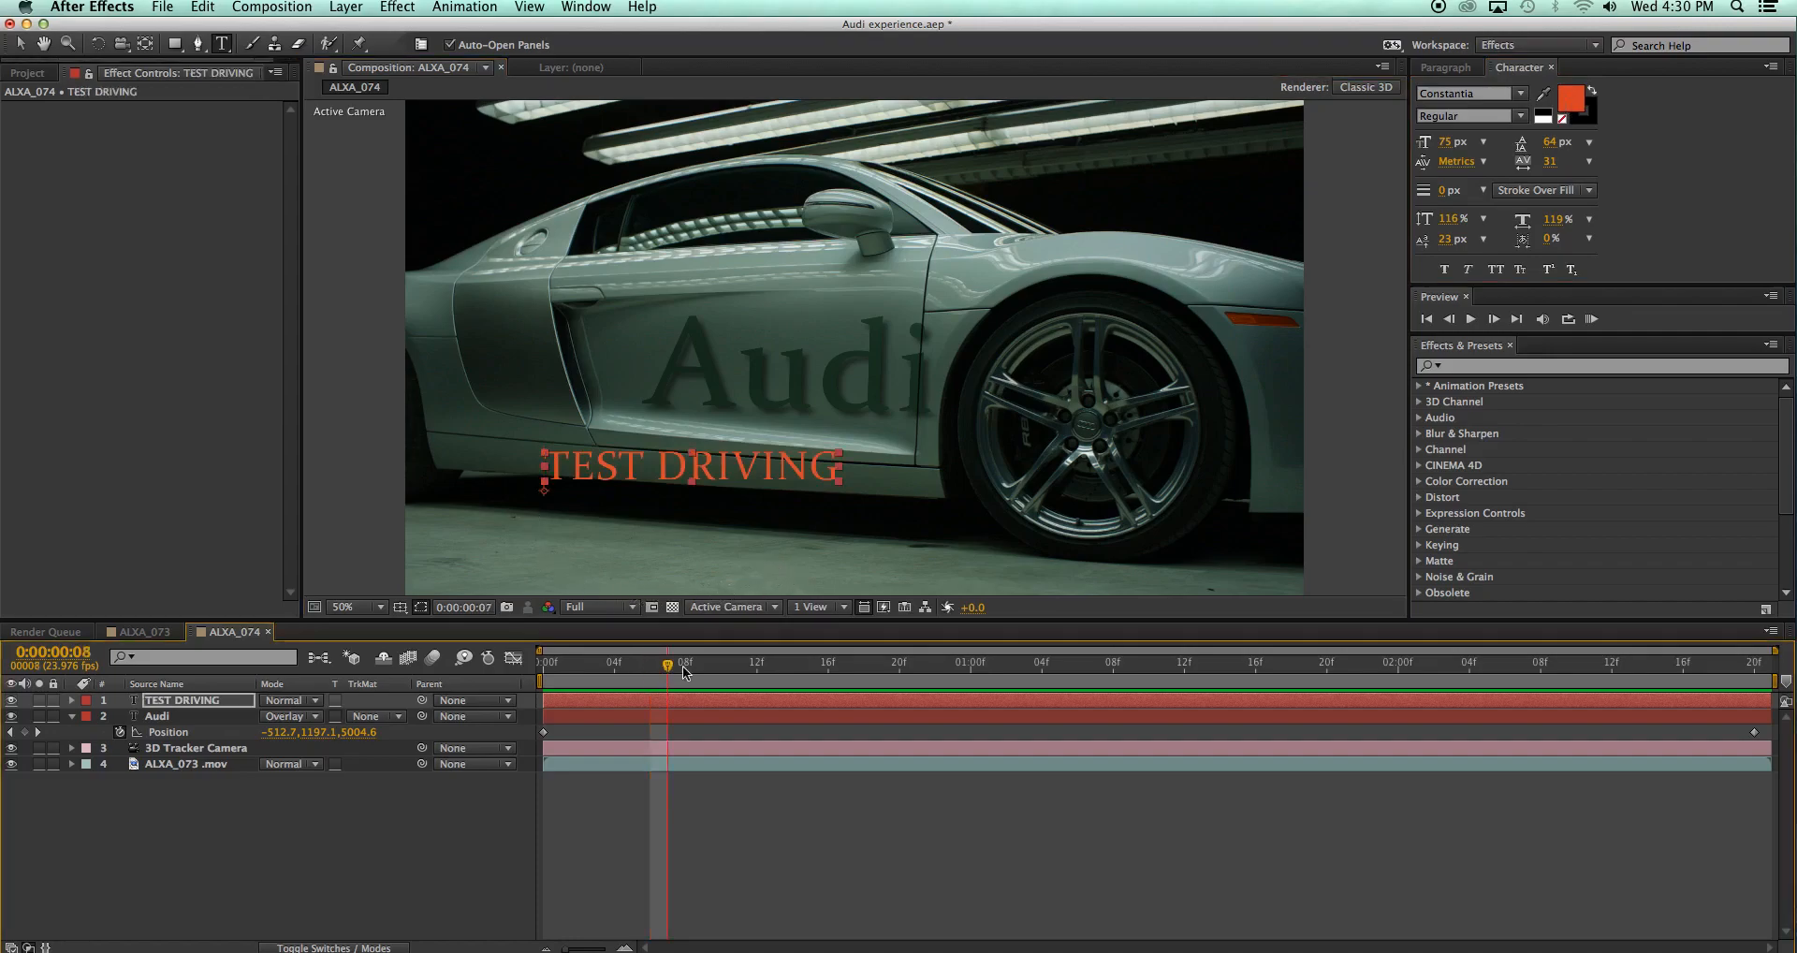
drag(773, 670, 543, 670)
key(Caps_Lock)
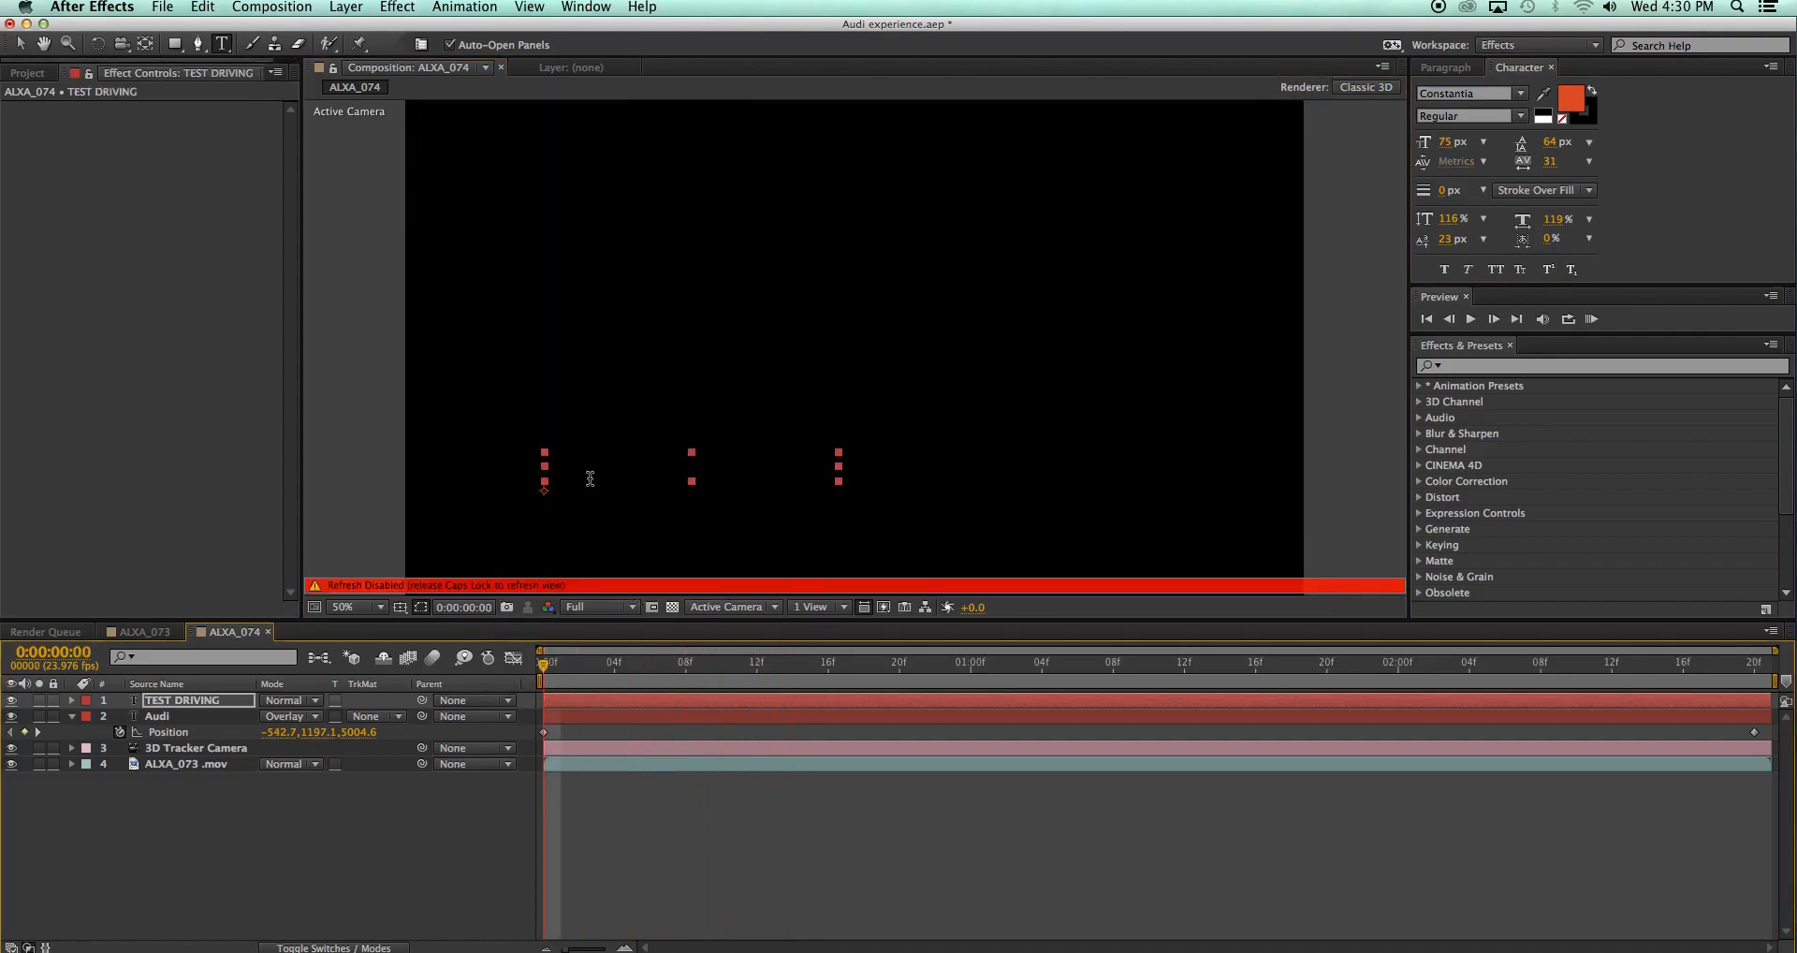
key(Caps_Lock)
key(space)
key(space)
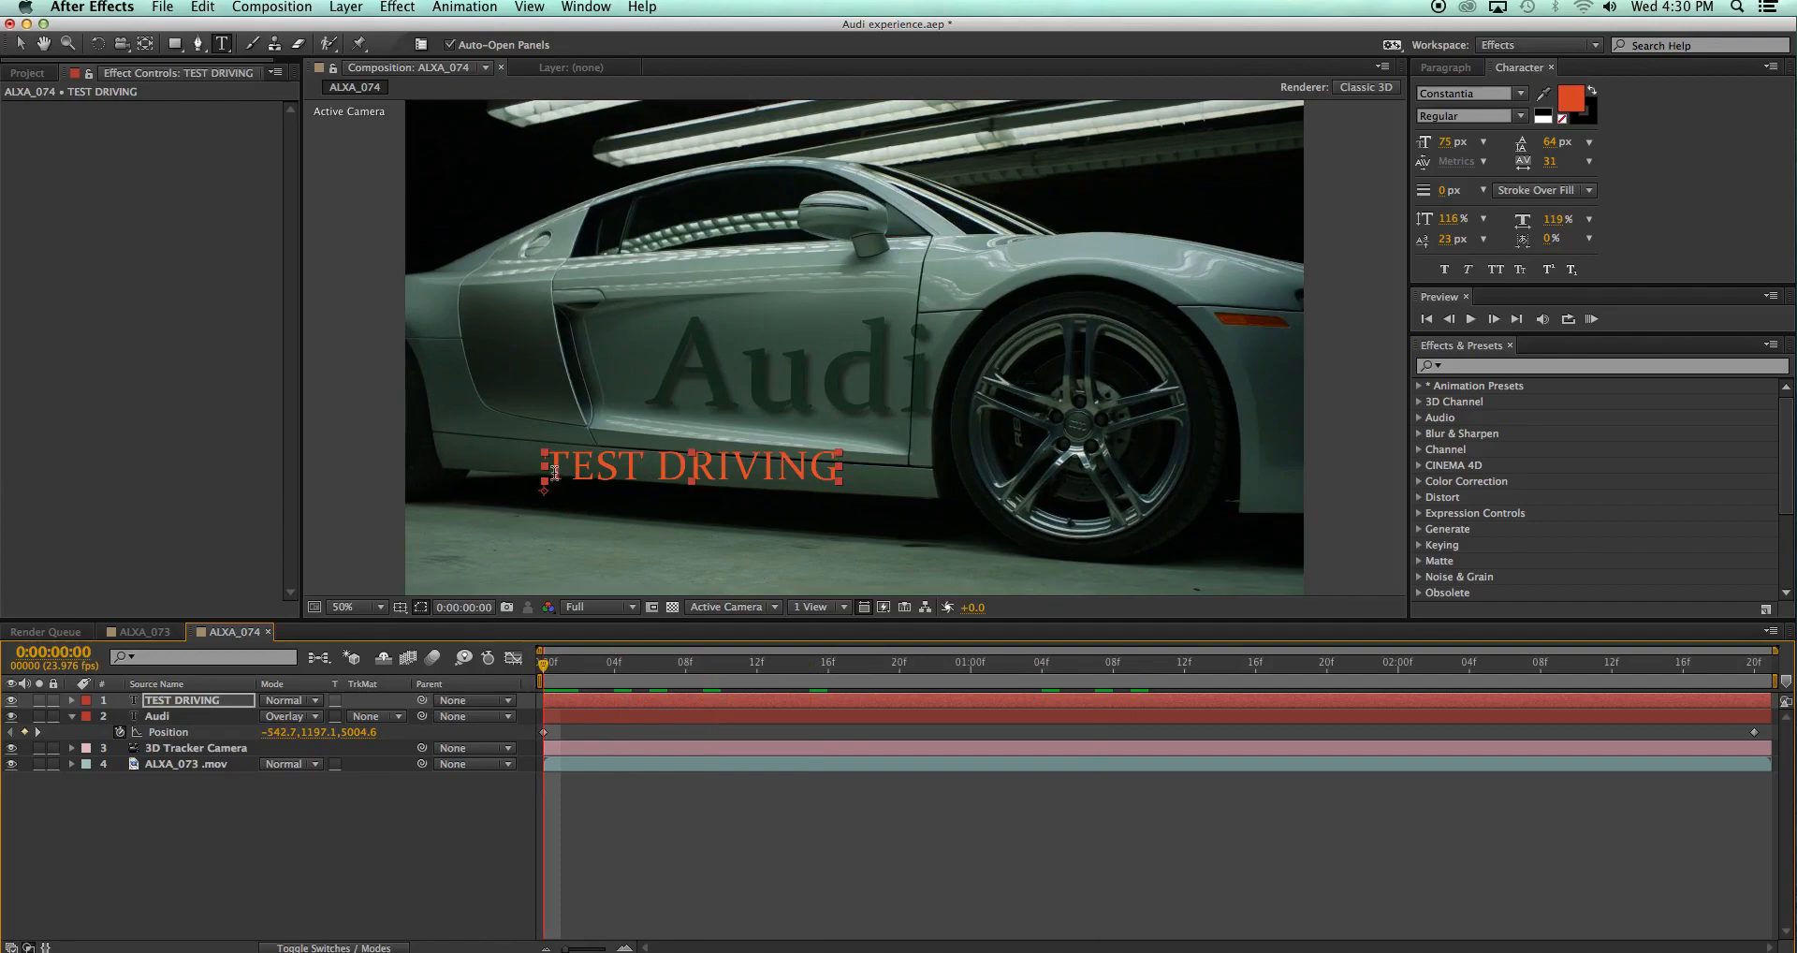
Move the TEST DRIVING text slightly down and to the right, beneath the car's sill
click(548, 491)
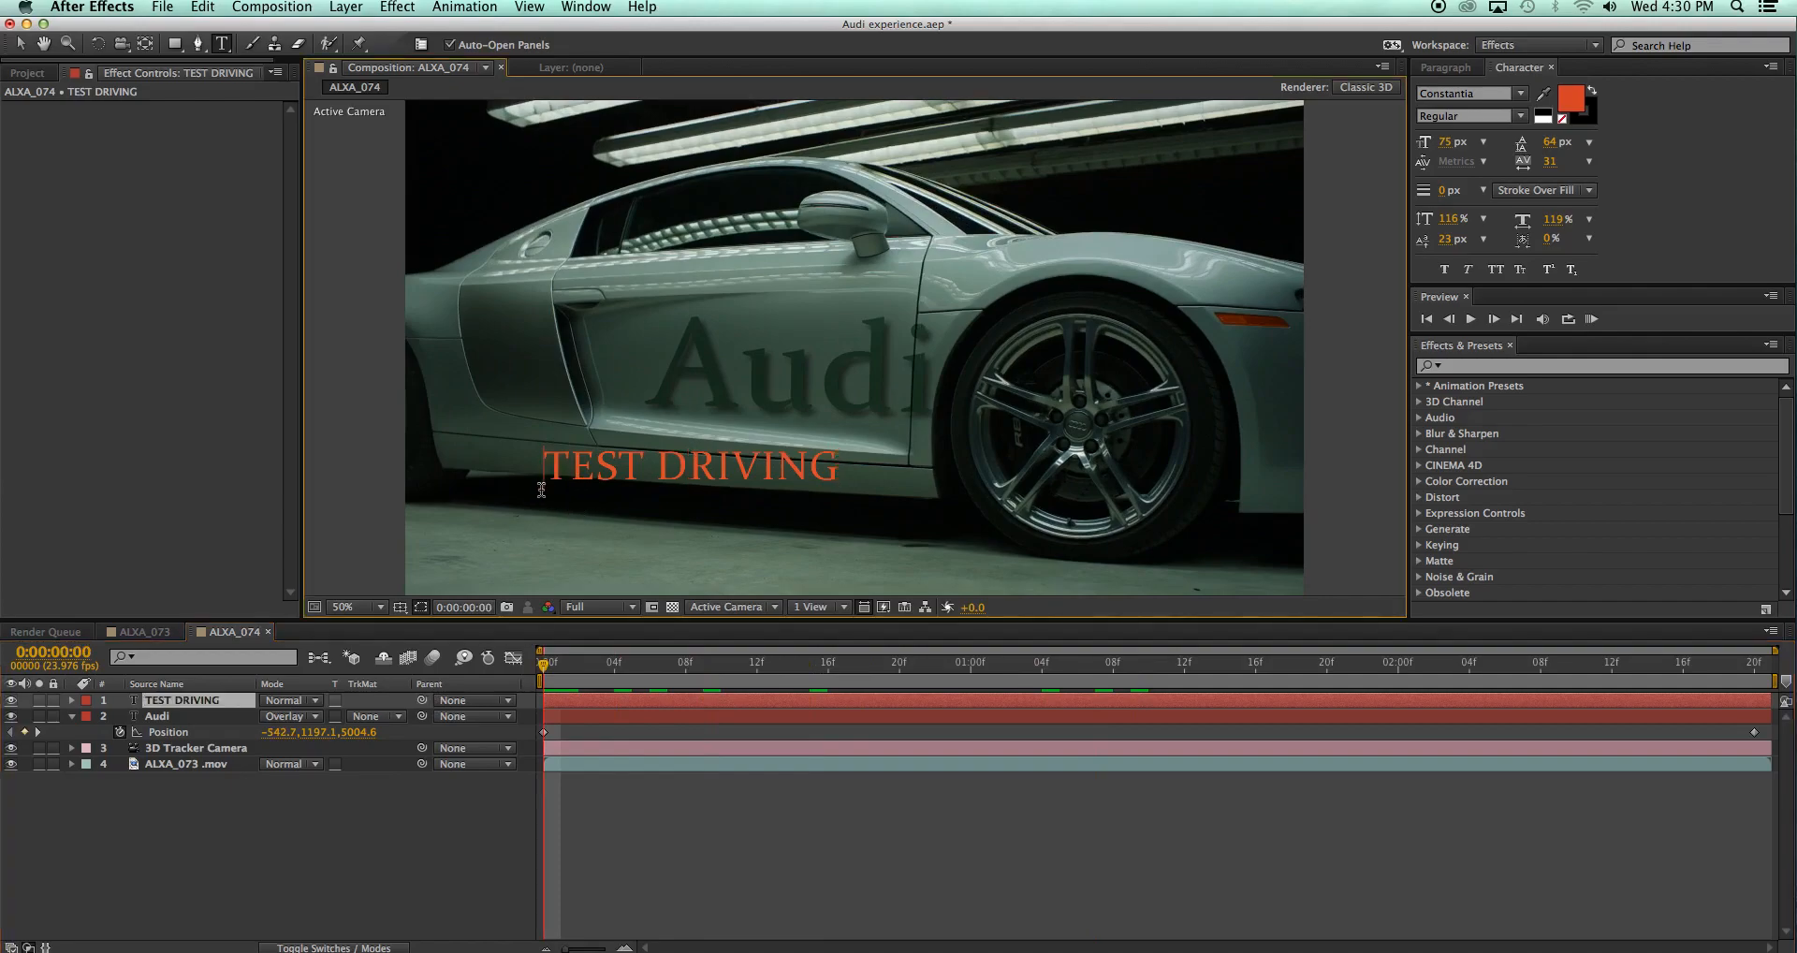
click(22, 43)
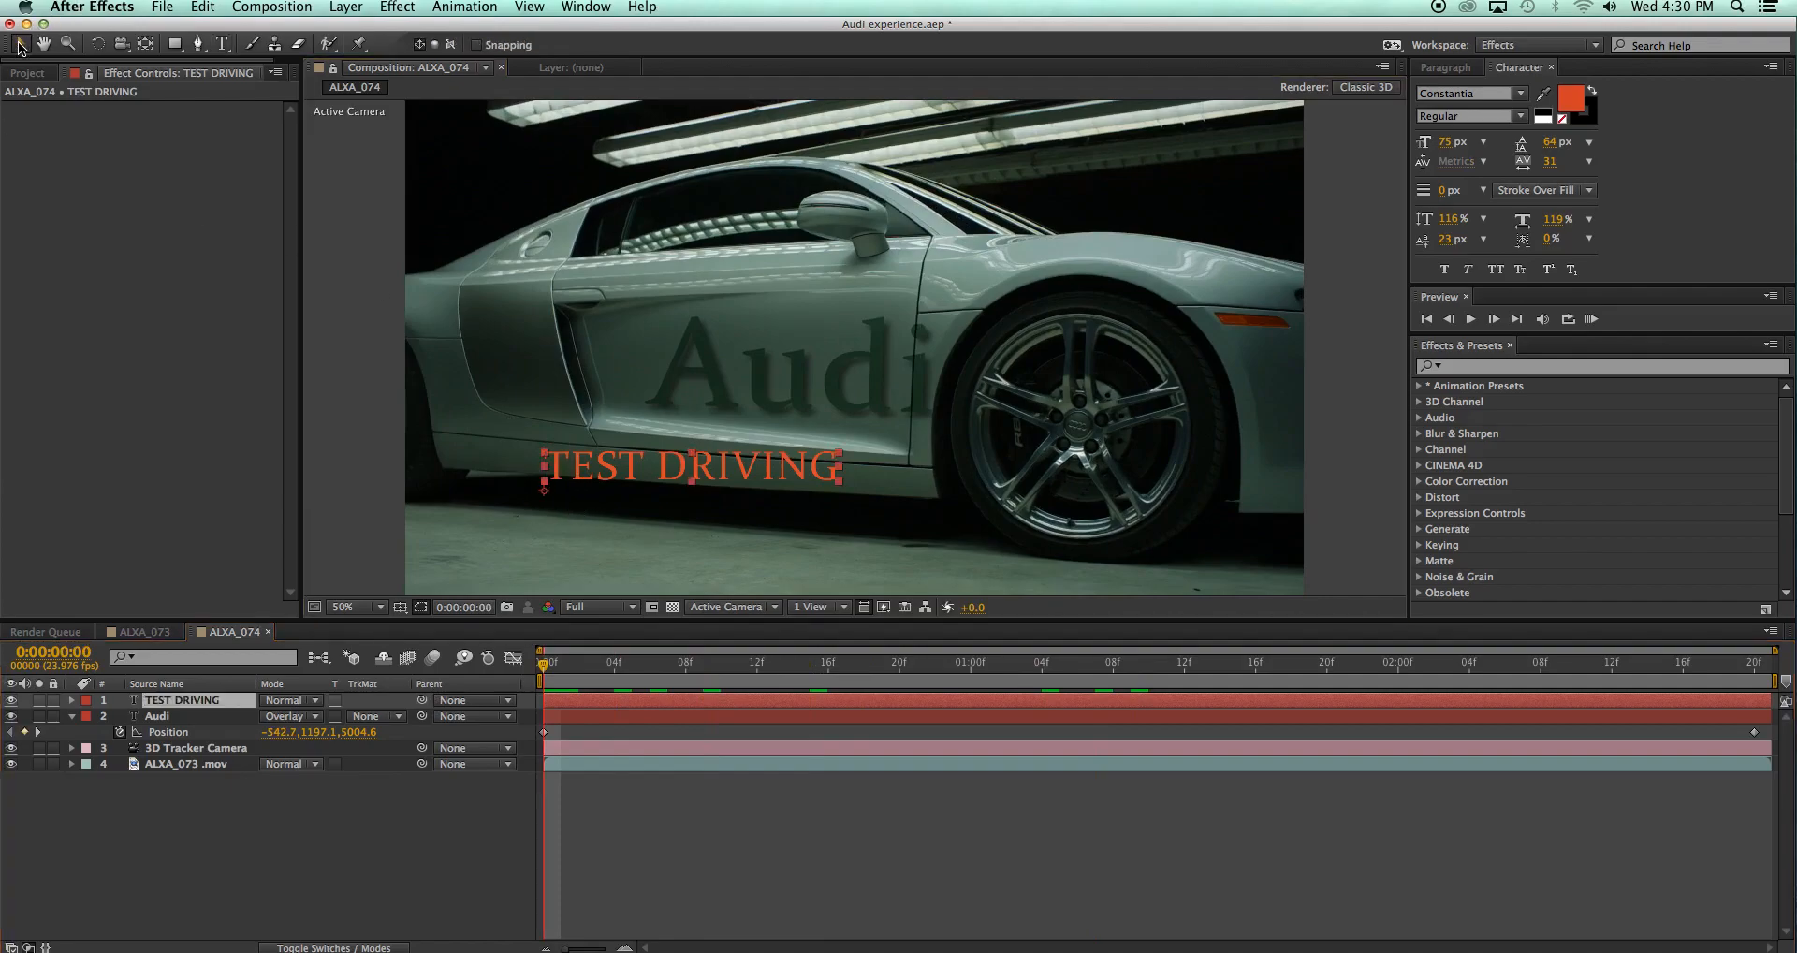
drag(537, 496, 577, 513)
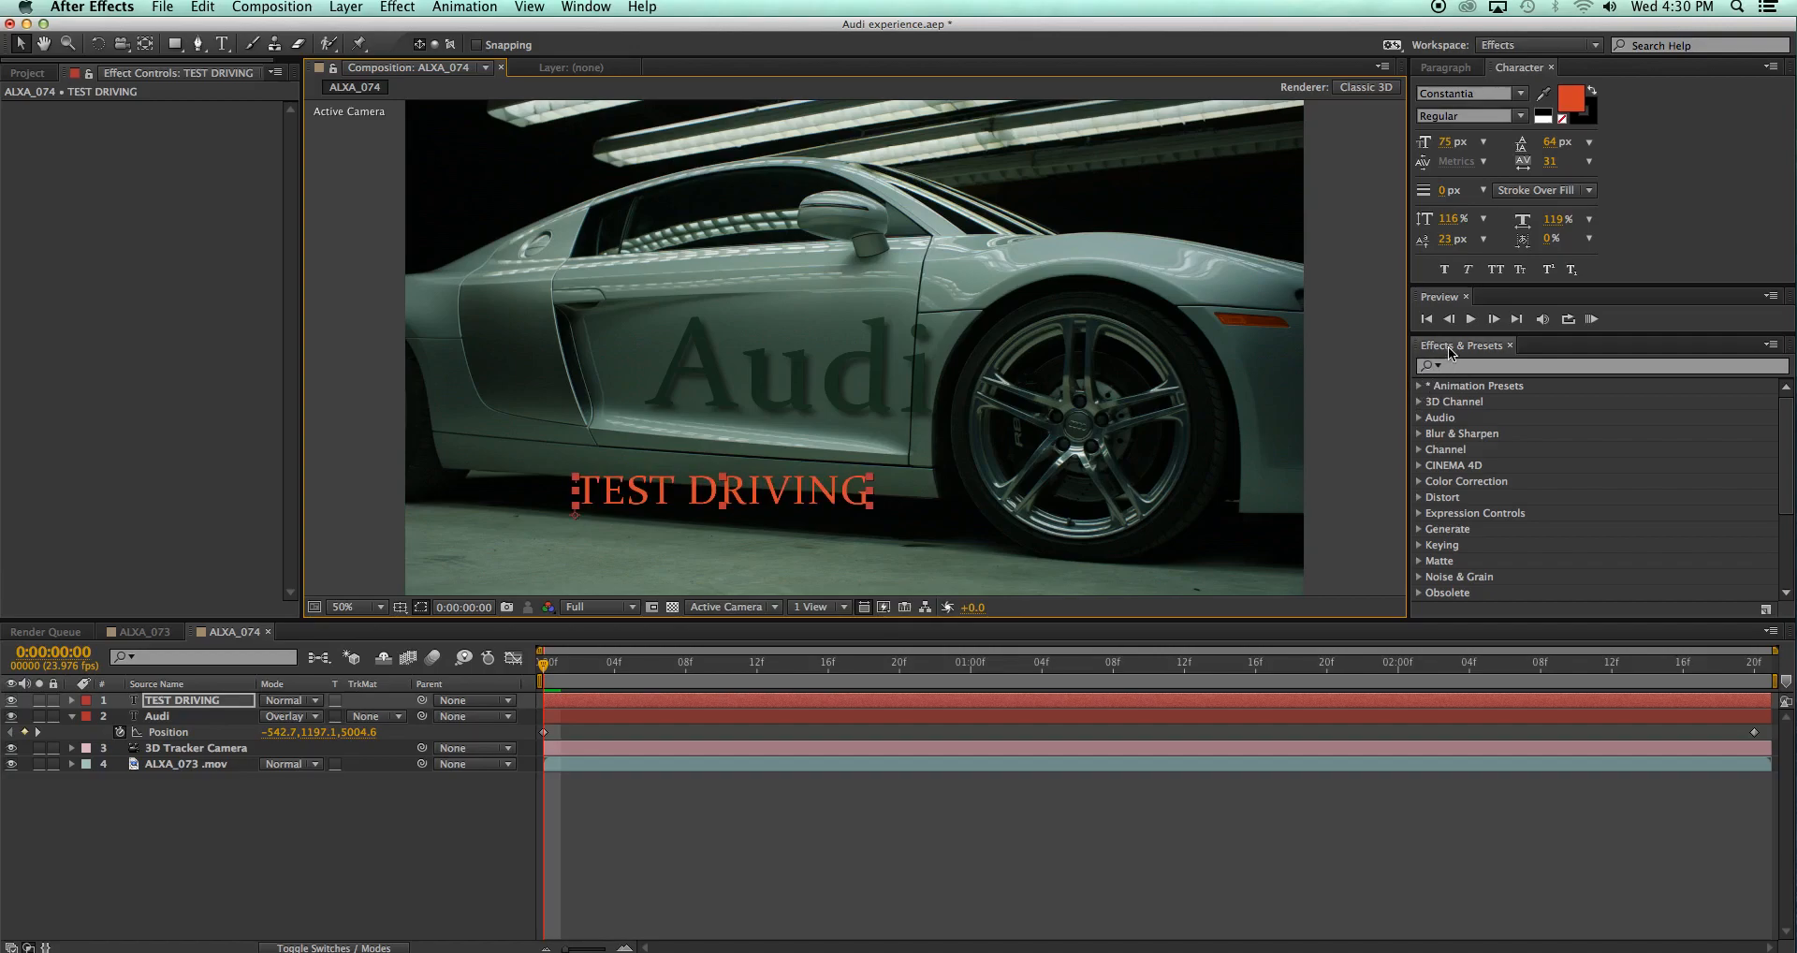
Look through the animation preset folders and effect categories, including the Text effects, for a text animation
click(1421, 387)
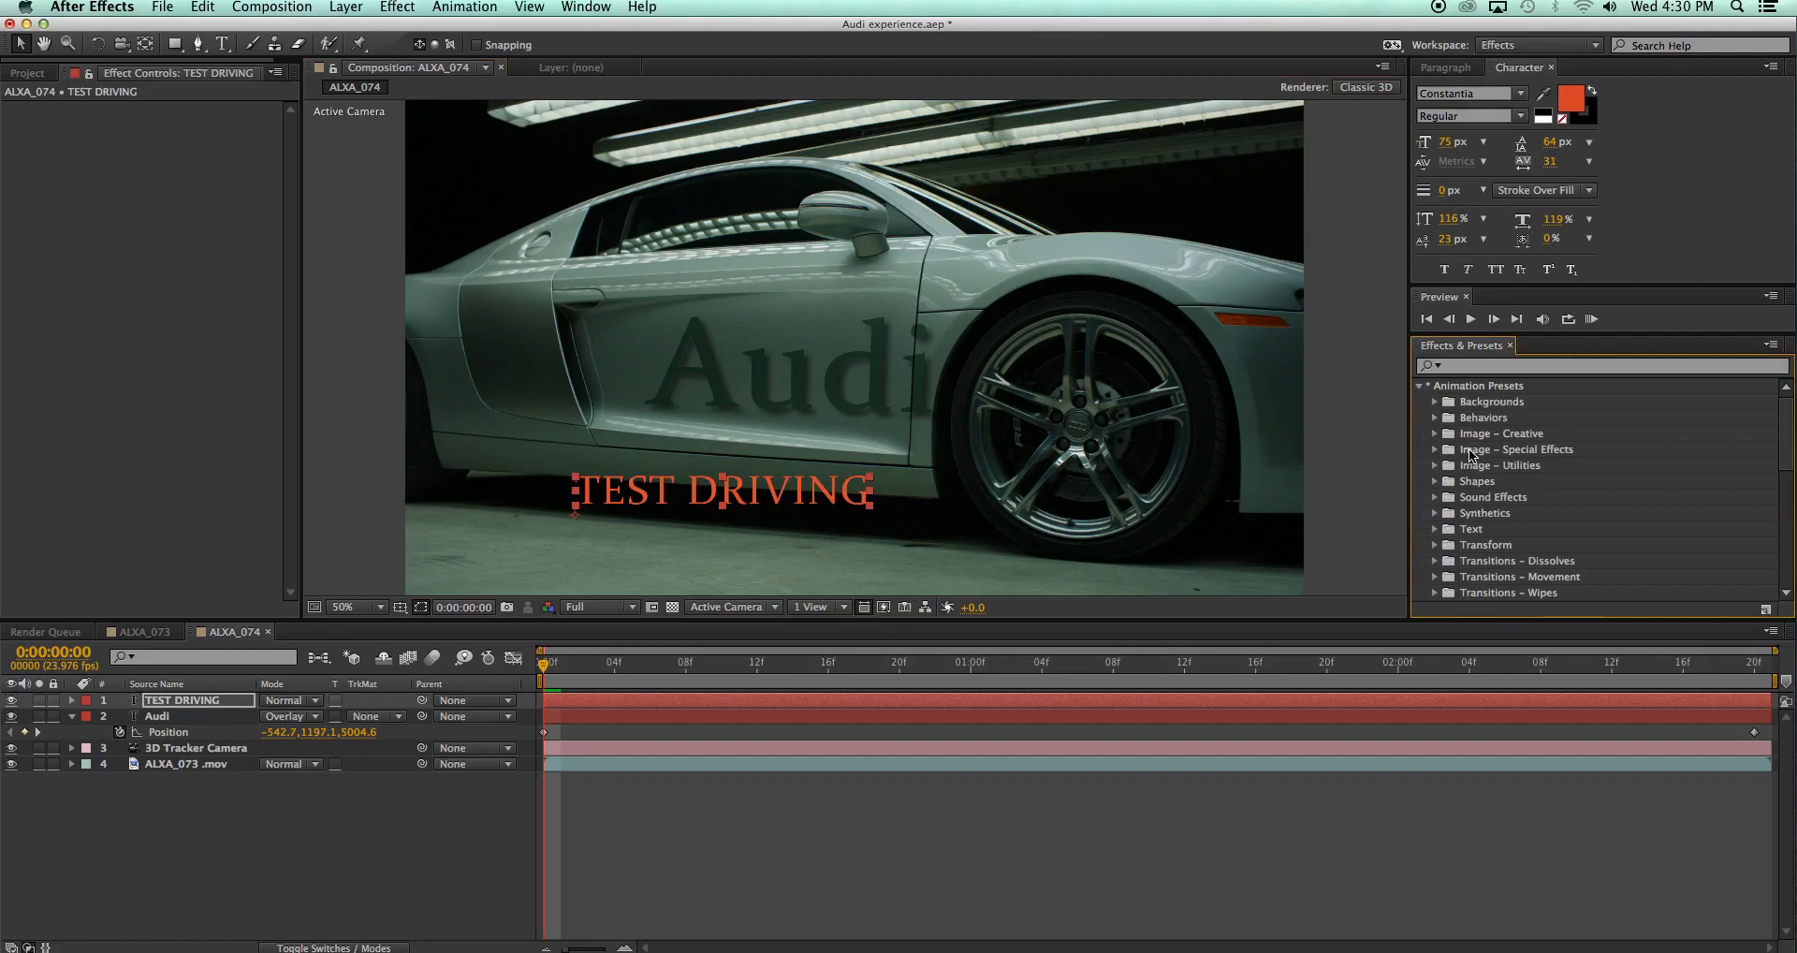
scroll(1475, 465, down, 3)
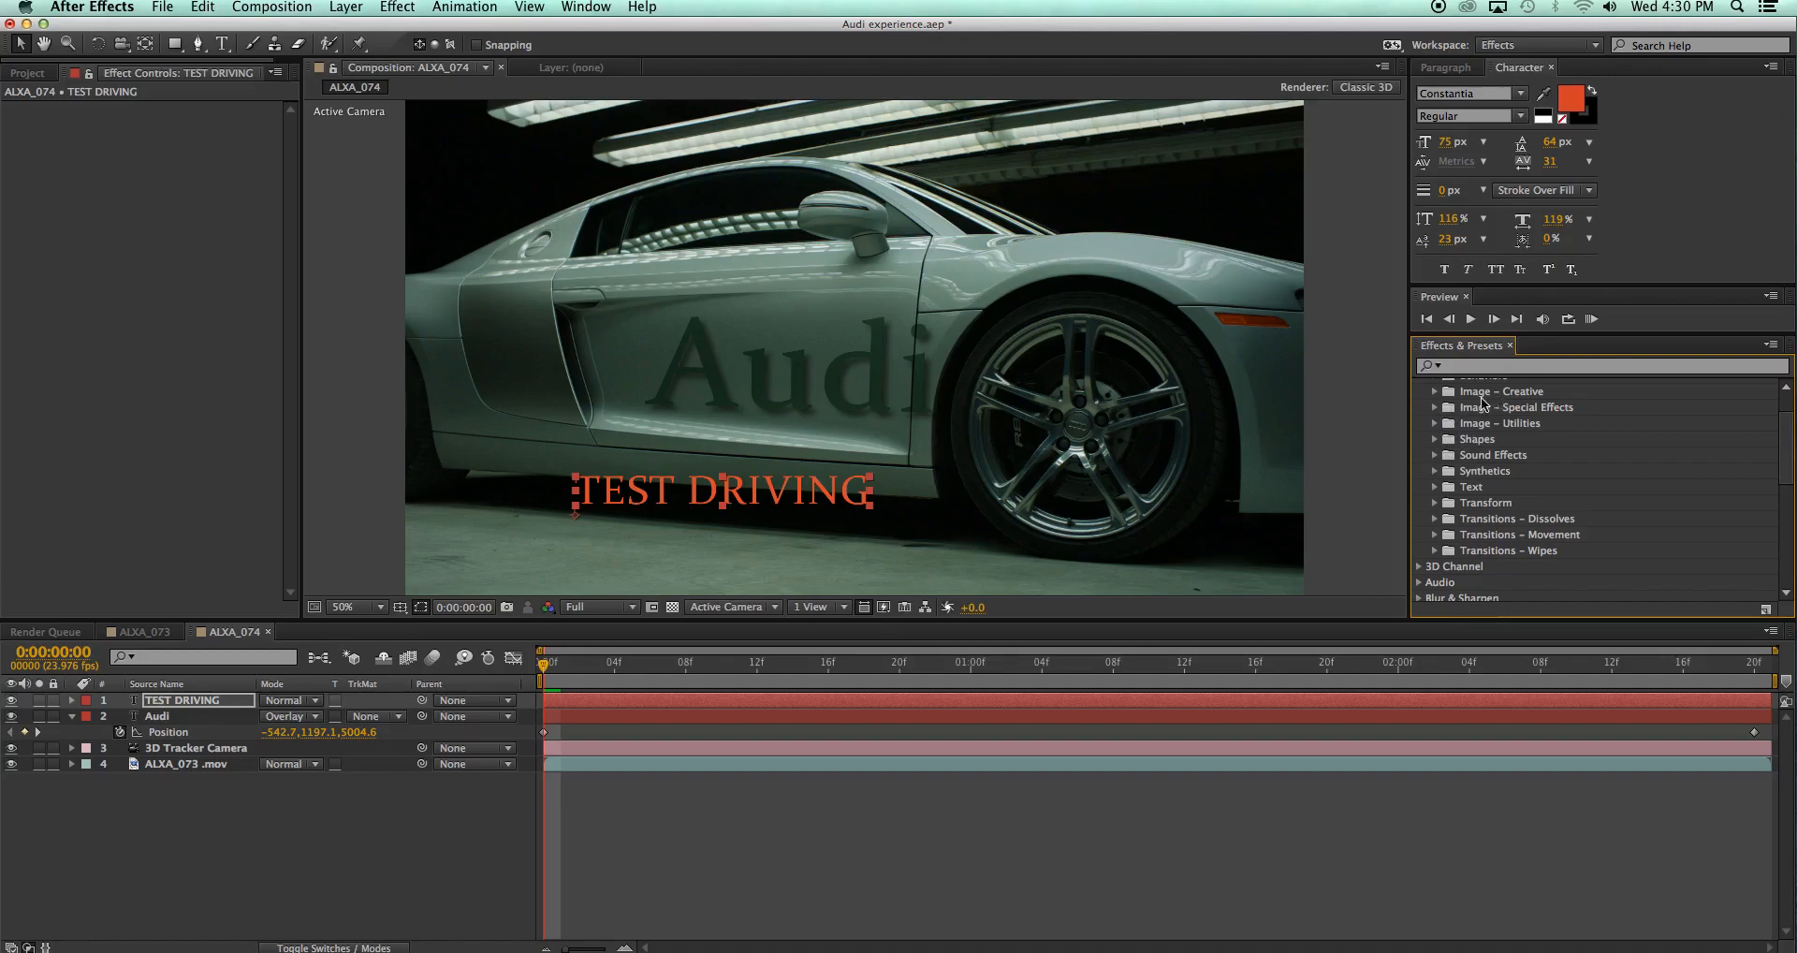
scroll(1488, 497, down, 2)
scroll(1471, 524, down, 2)
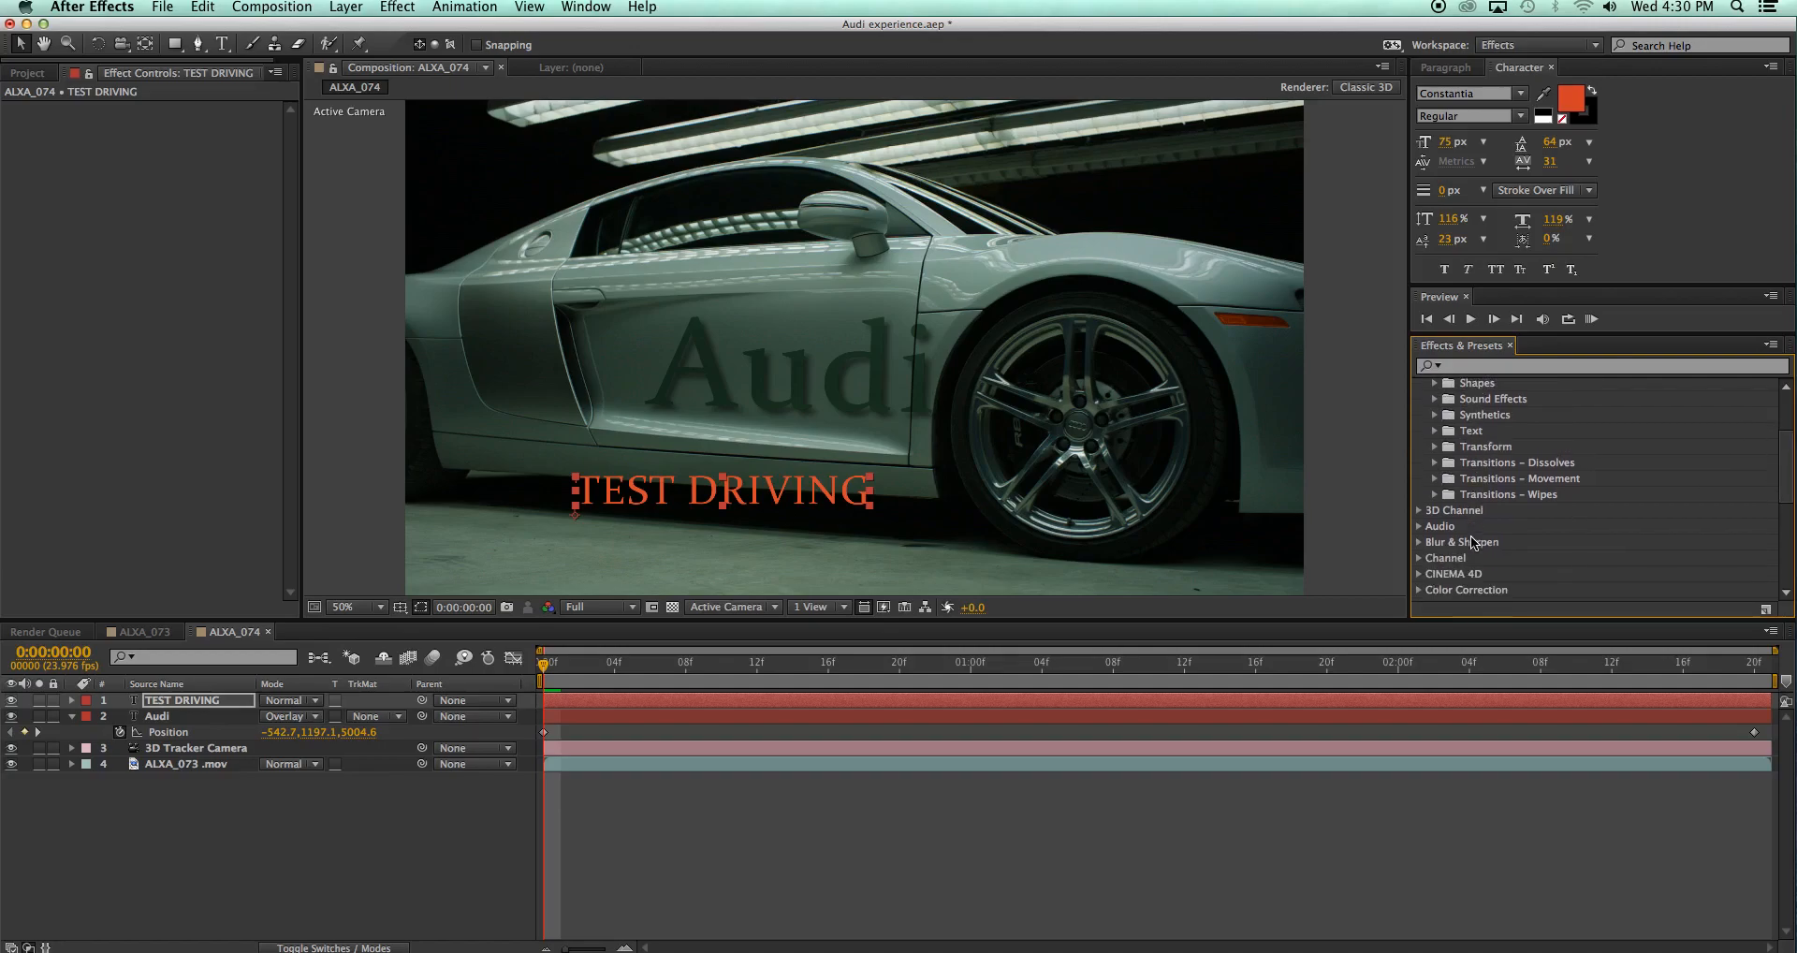
scroll(1457, 458, down, 4)
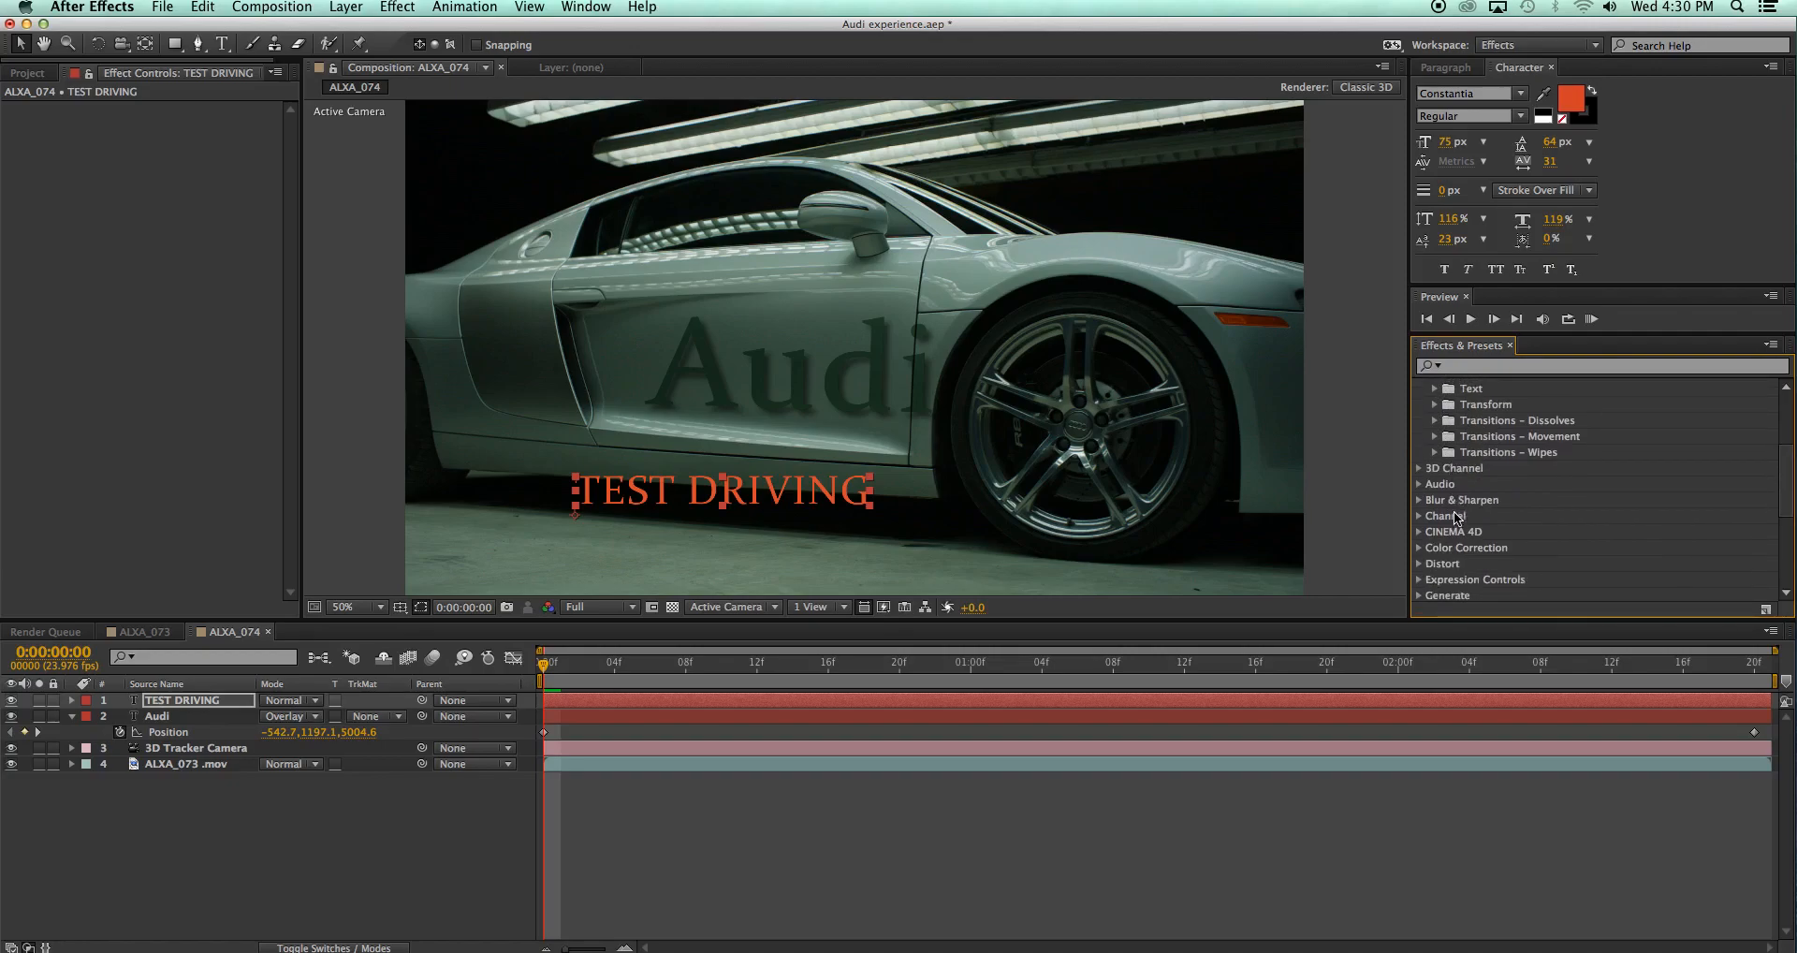
scroll(1461, 533, down, 8)
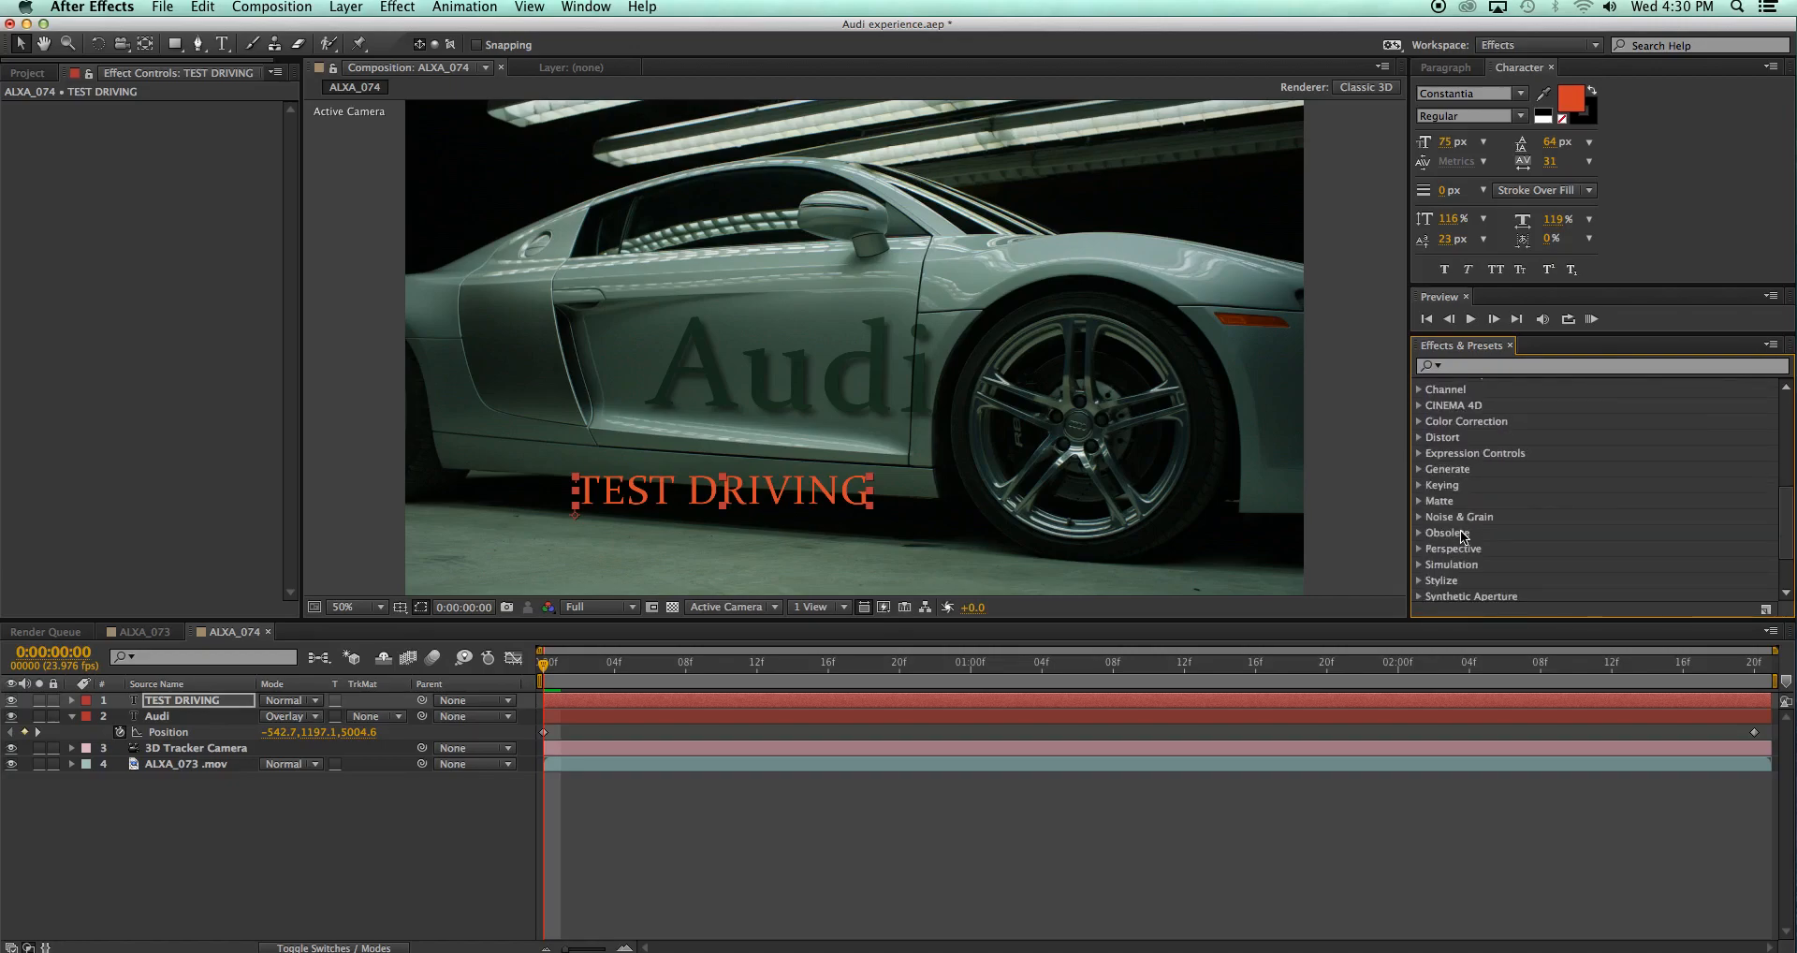
scroll(1464, 537, down, 4)
click(1418, 546)
scroll(1512, 521, down, 2)
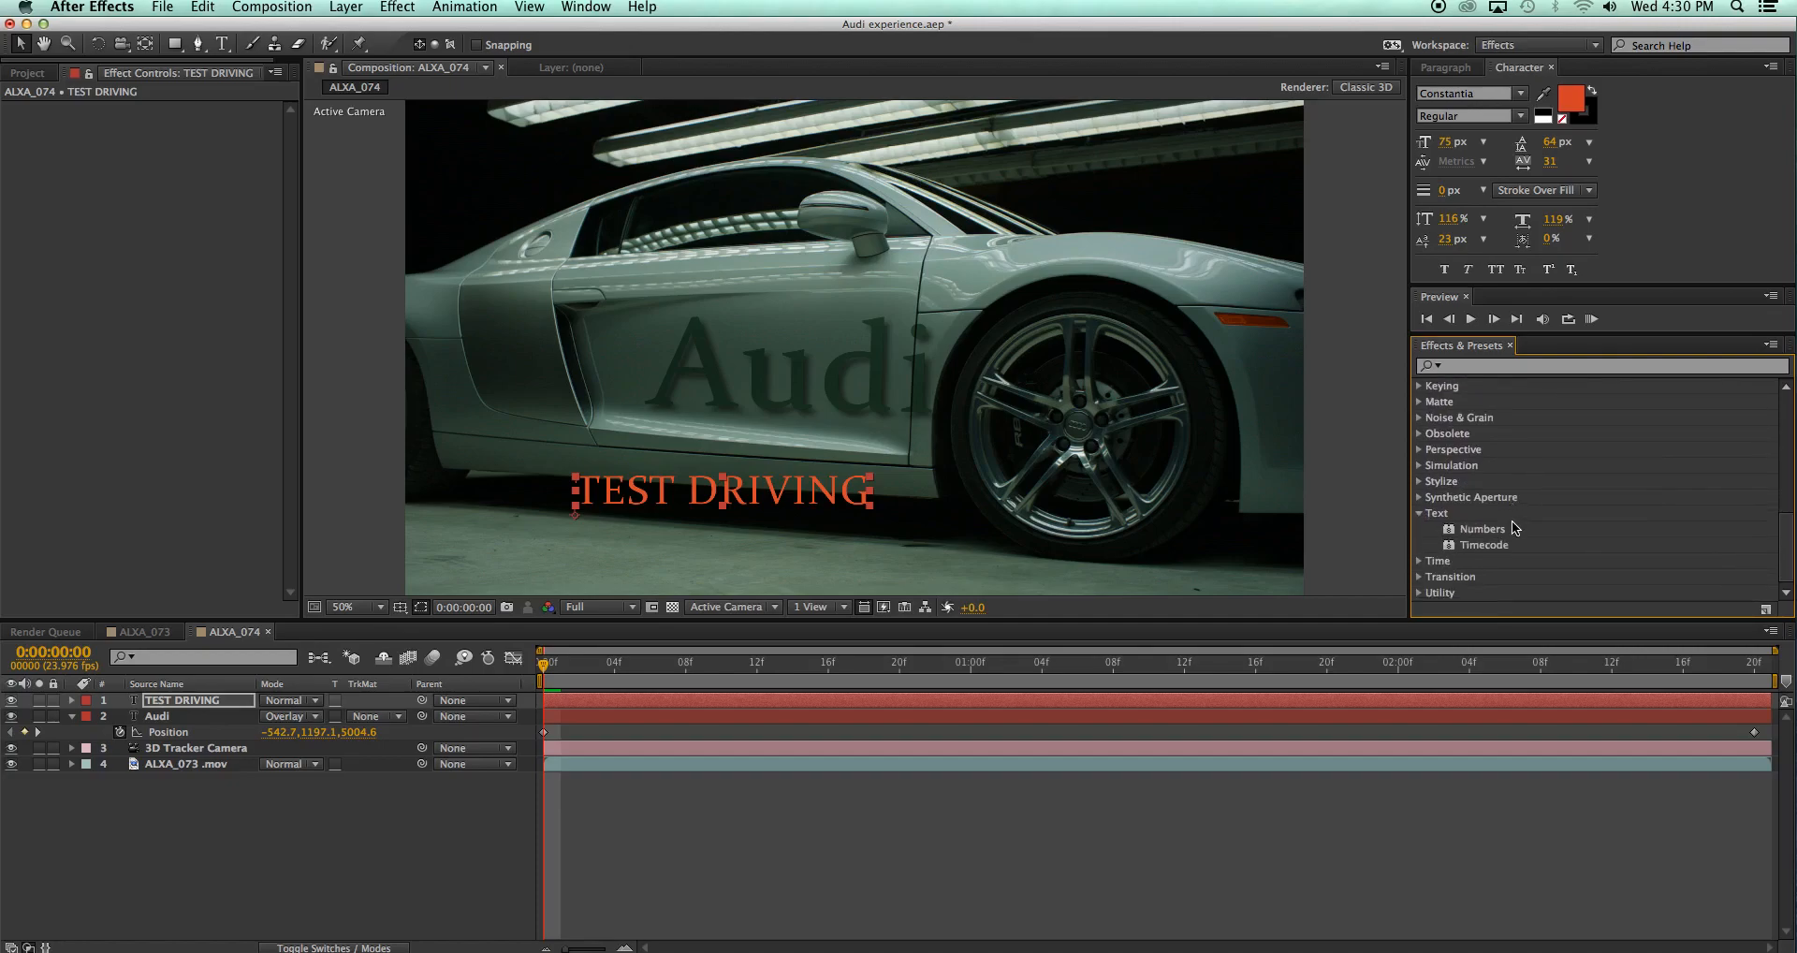
scroll(1503, 533, up, 15)
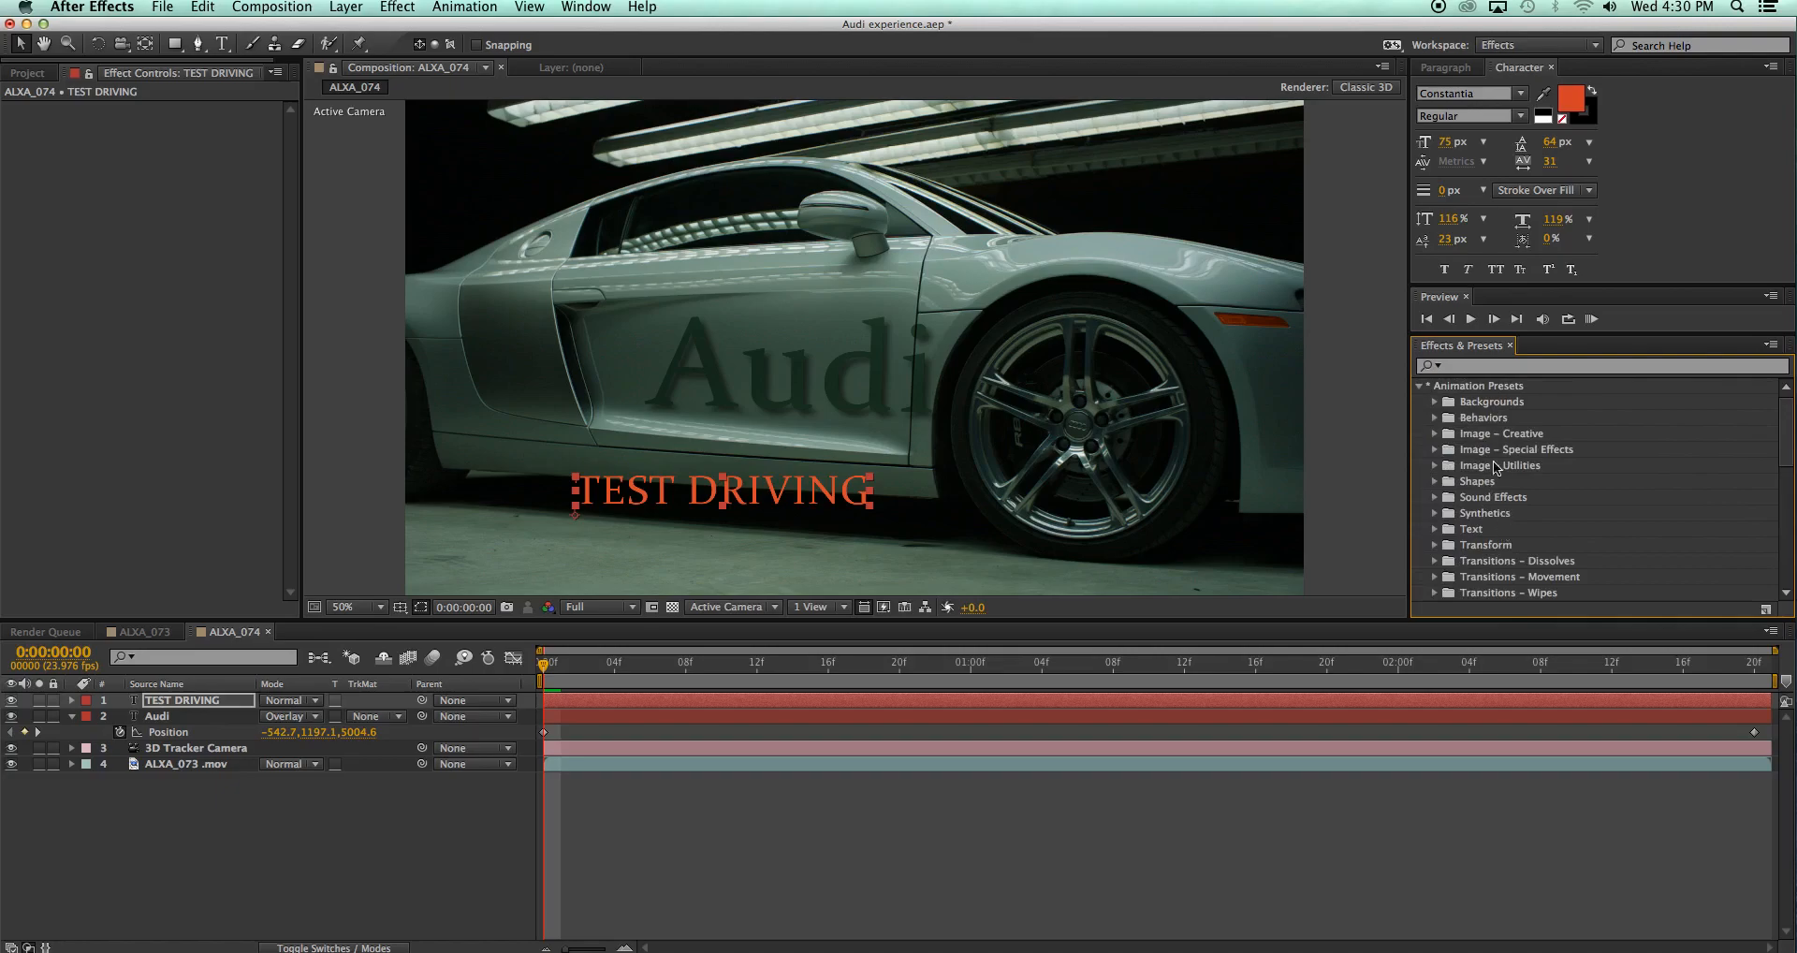
Browse the Text animation presets and examine the options in the 3D Text folder
click(1434, 530)
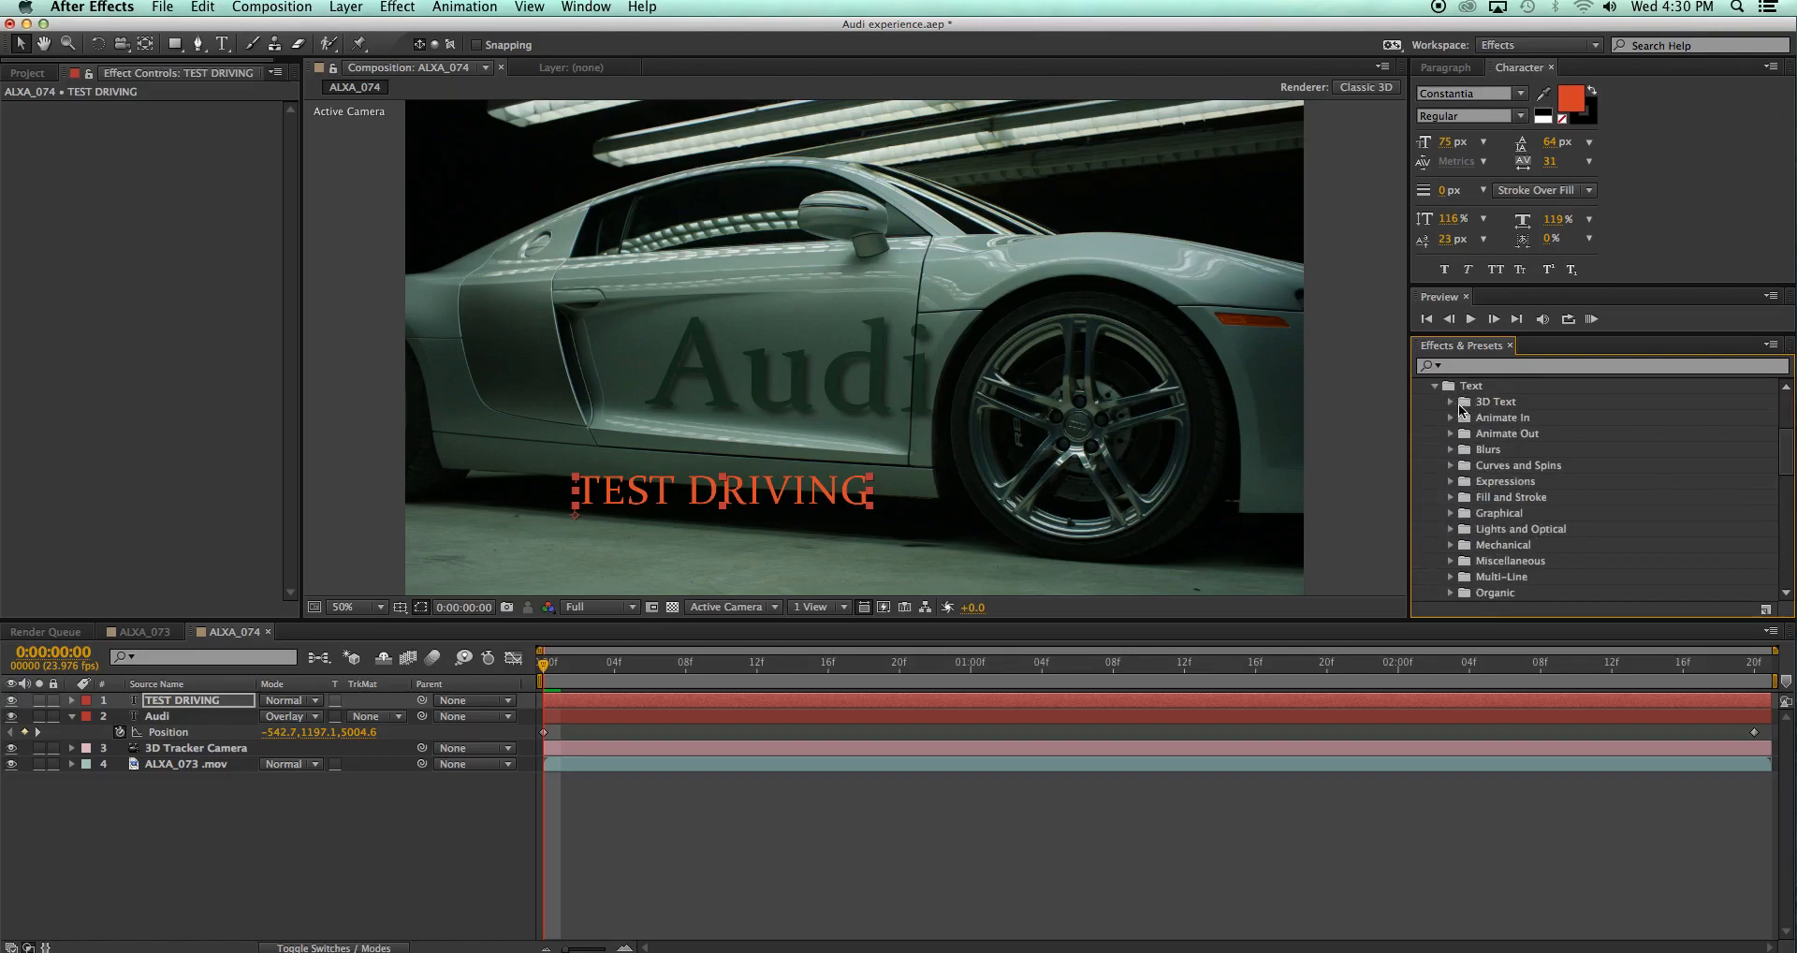
scroll(1505, 567, down, 3)
scroll(1478, 557, down, 2)
scroll(1466, 545, down, 3)
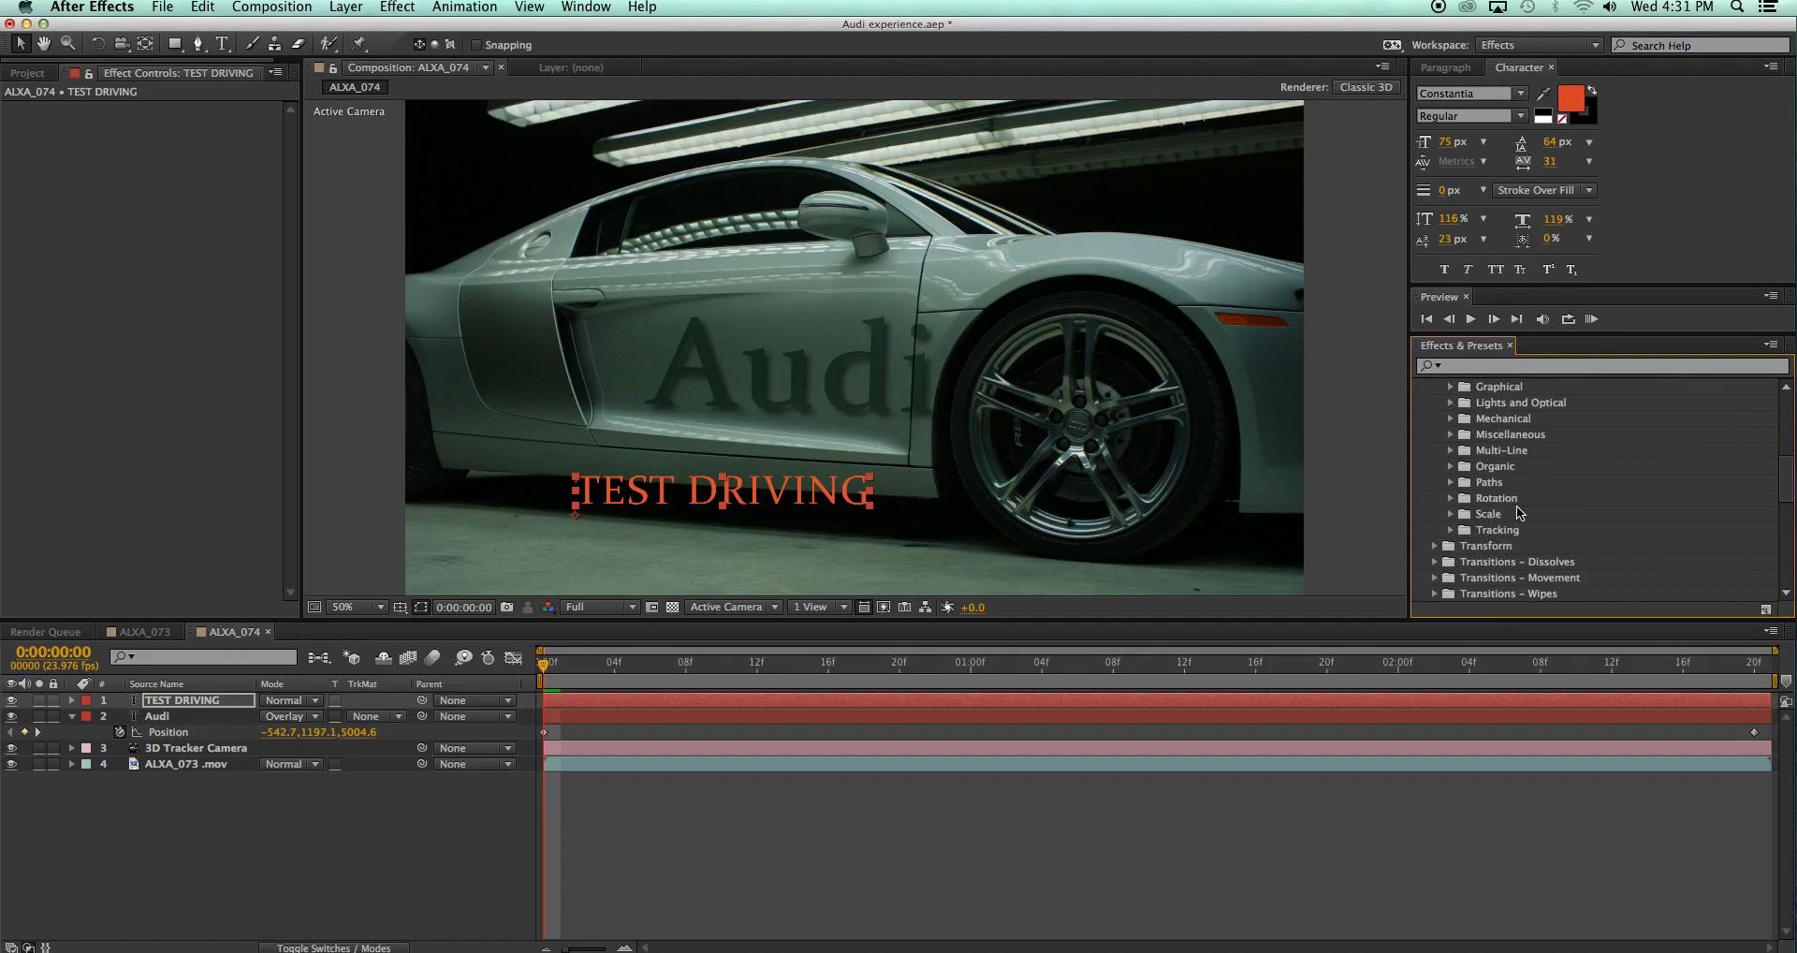
scroll(1519, 512, up, 10)
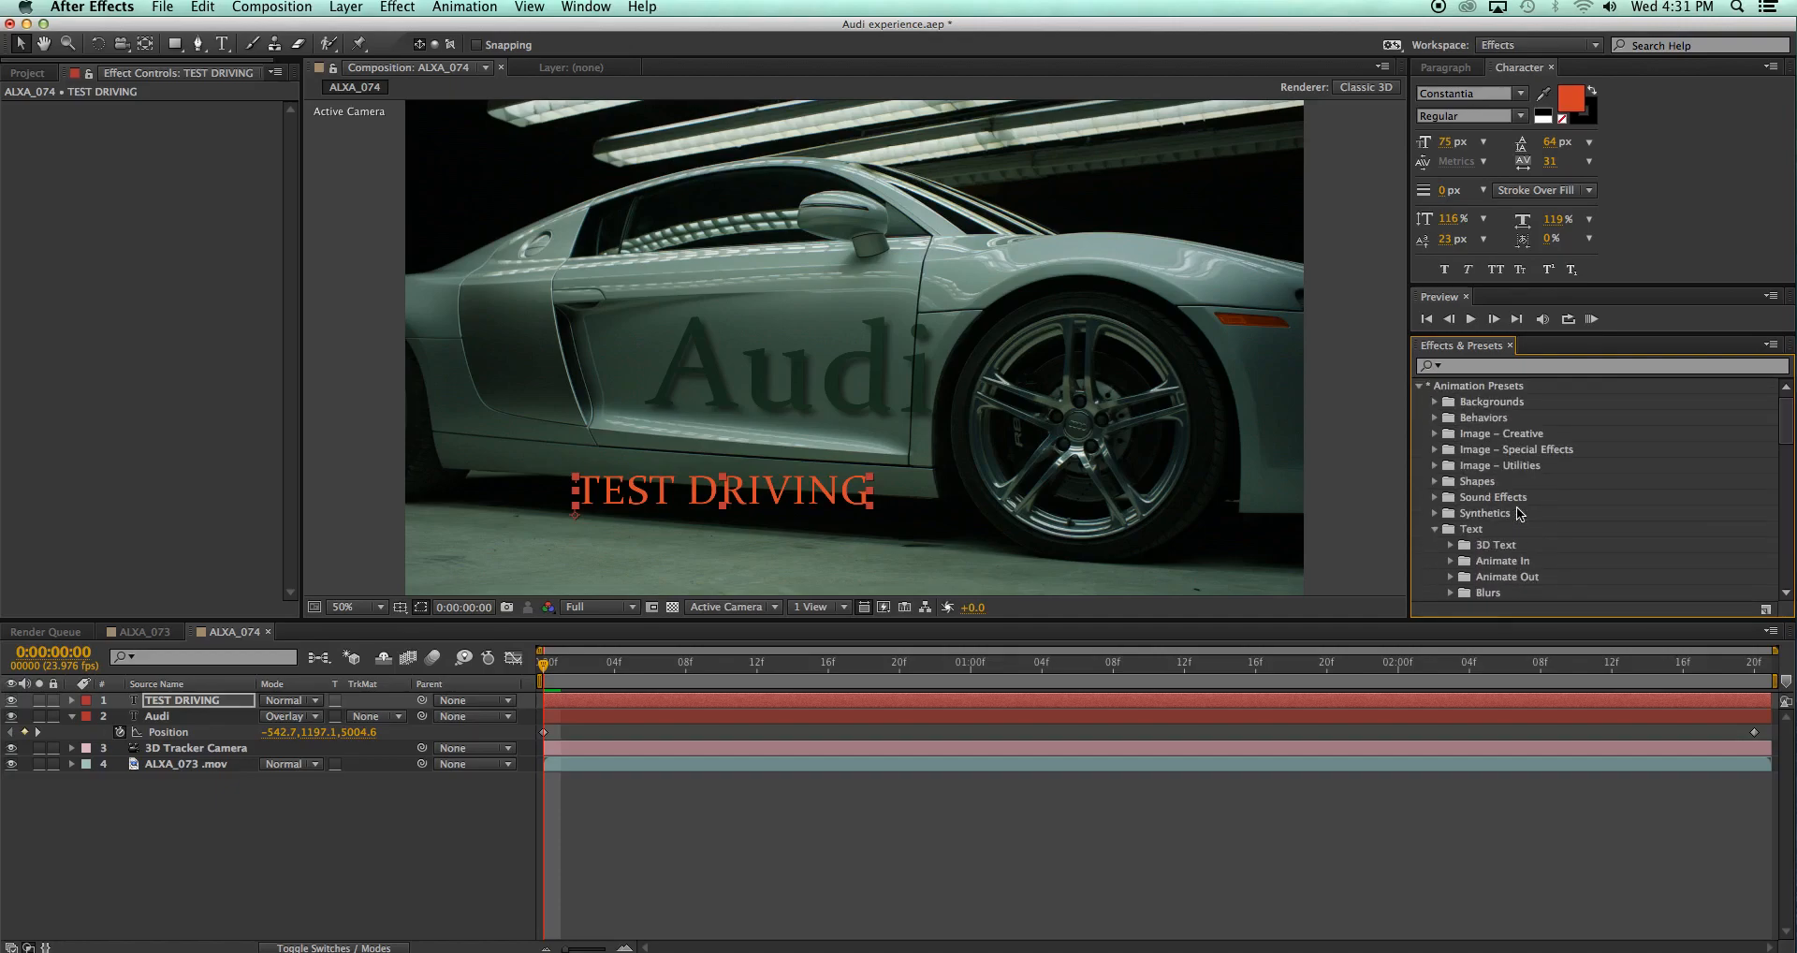
click(1449, 546)
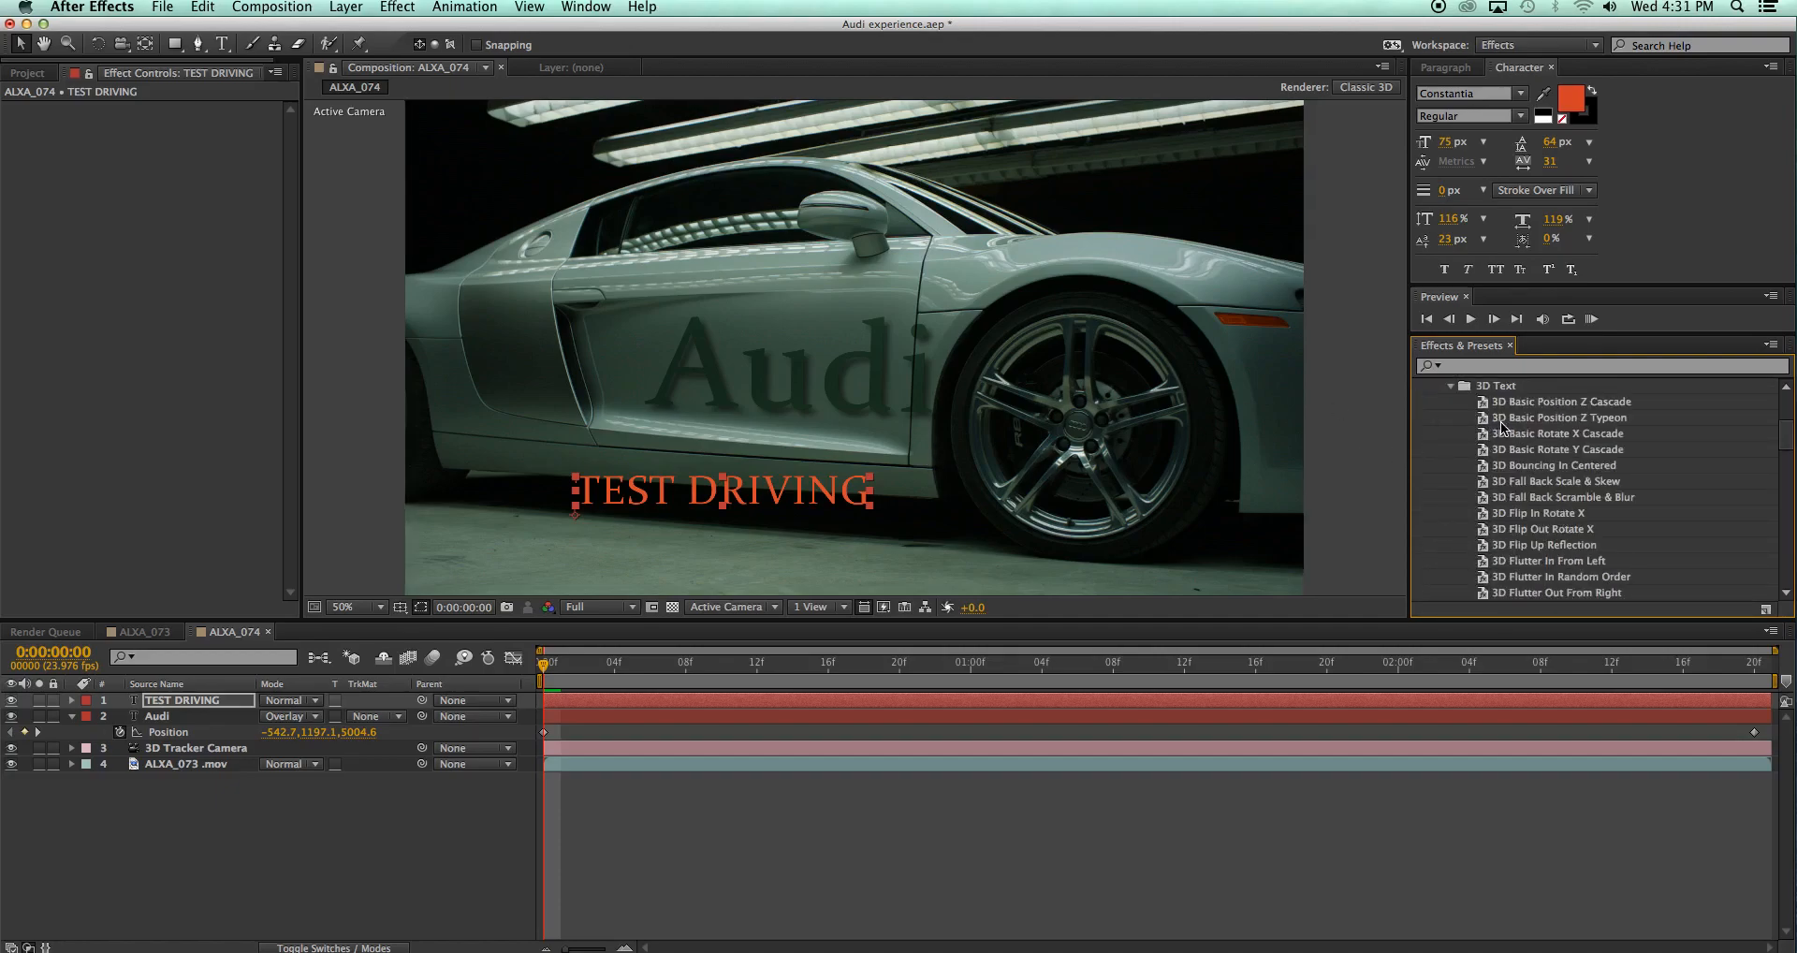
scroll(1541, 457, down, 2)
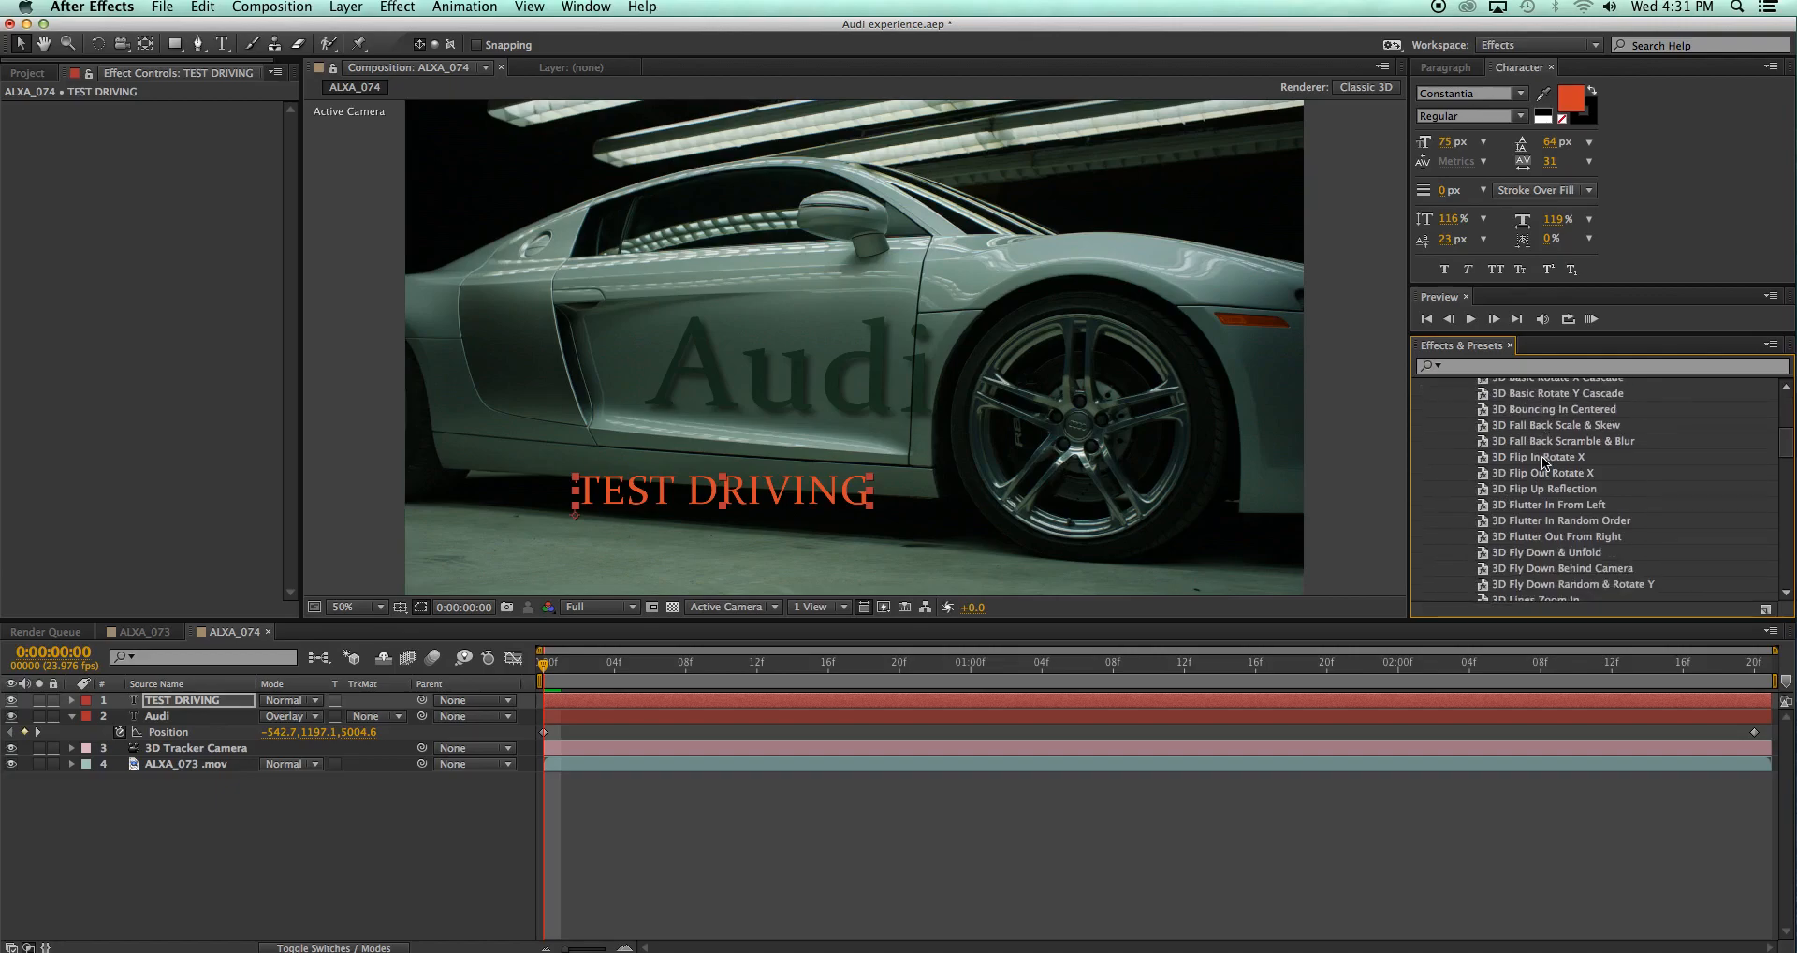
scroll(1520, 532, down, 3)
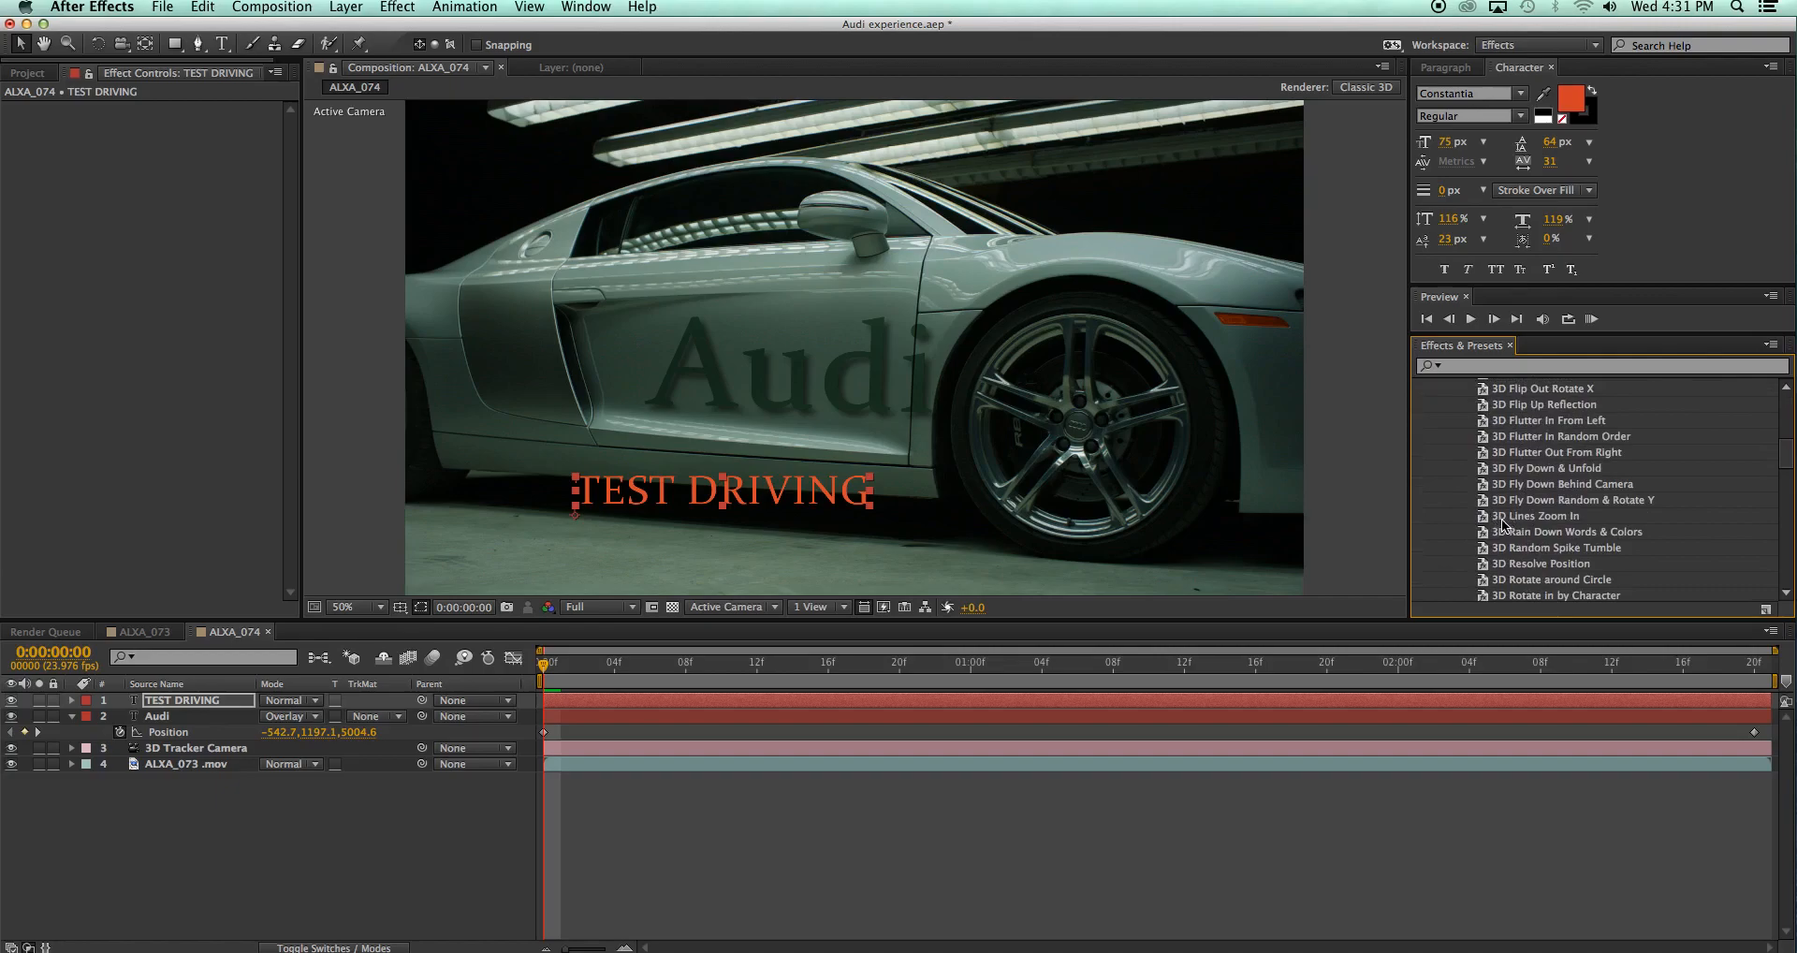
scroll(1524, 530, down, 2)
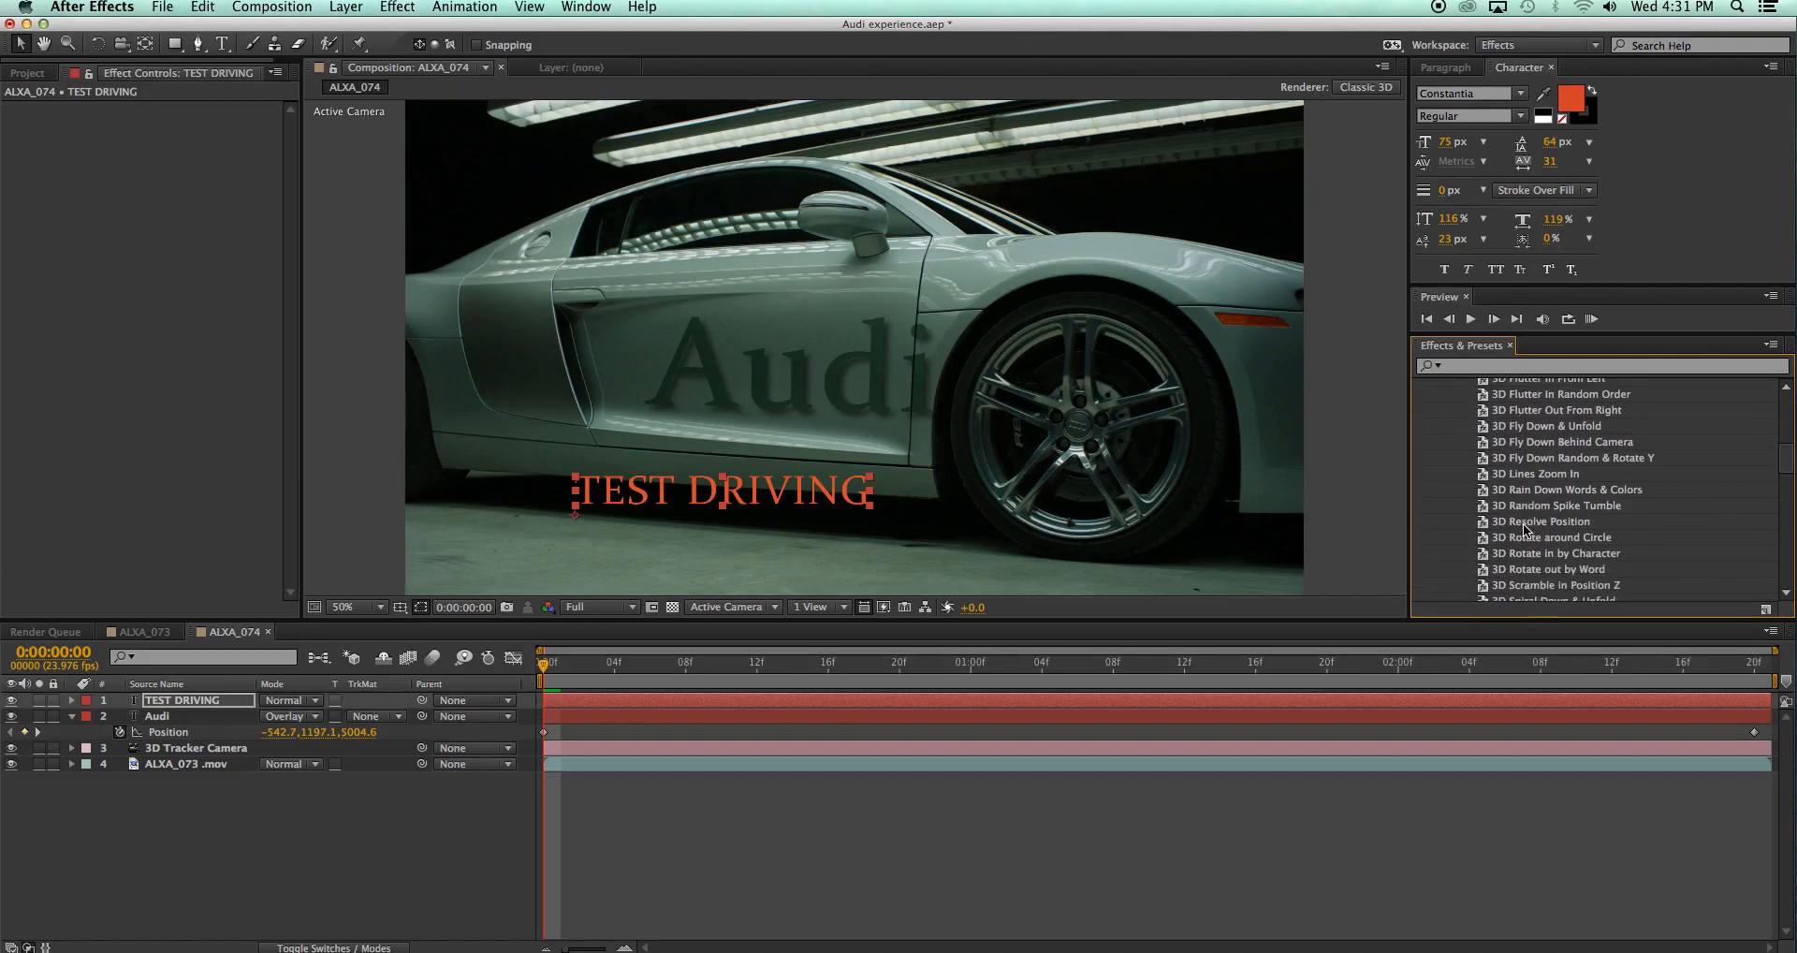
Try the 3D Lines Zoom In preset on the TEST DRIVING text and scrub through the animation
click(1482, 476)
drag(1481, 475, 795, 504)
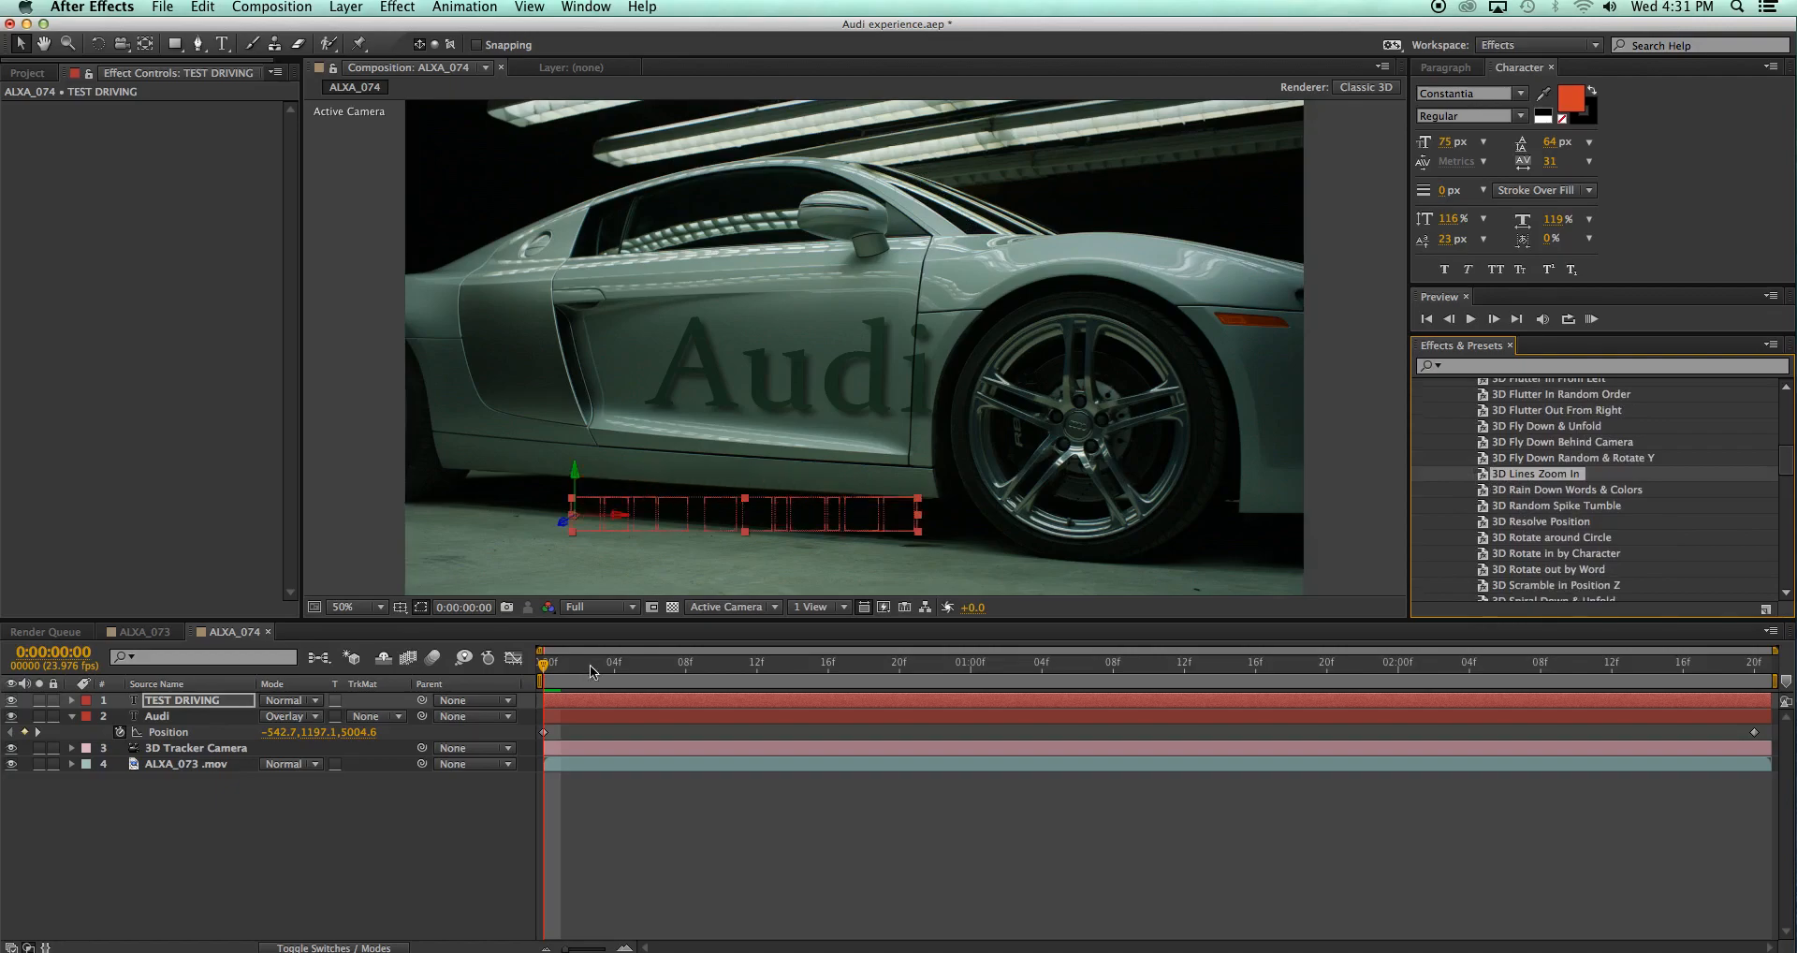
drag(551, 683, 650, 664)
key(space)
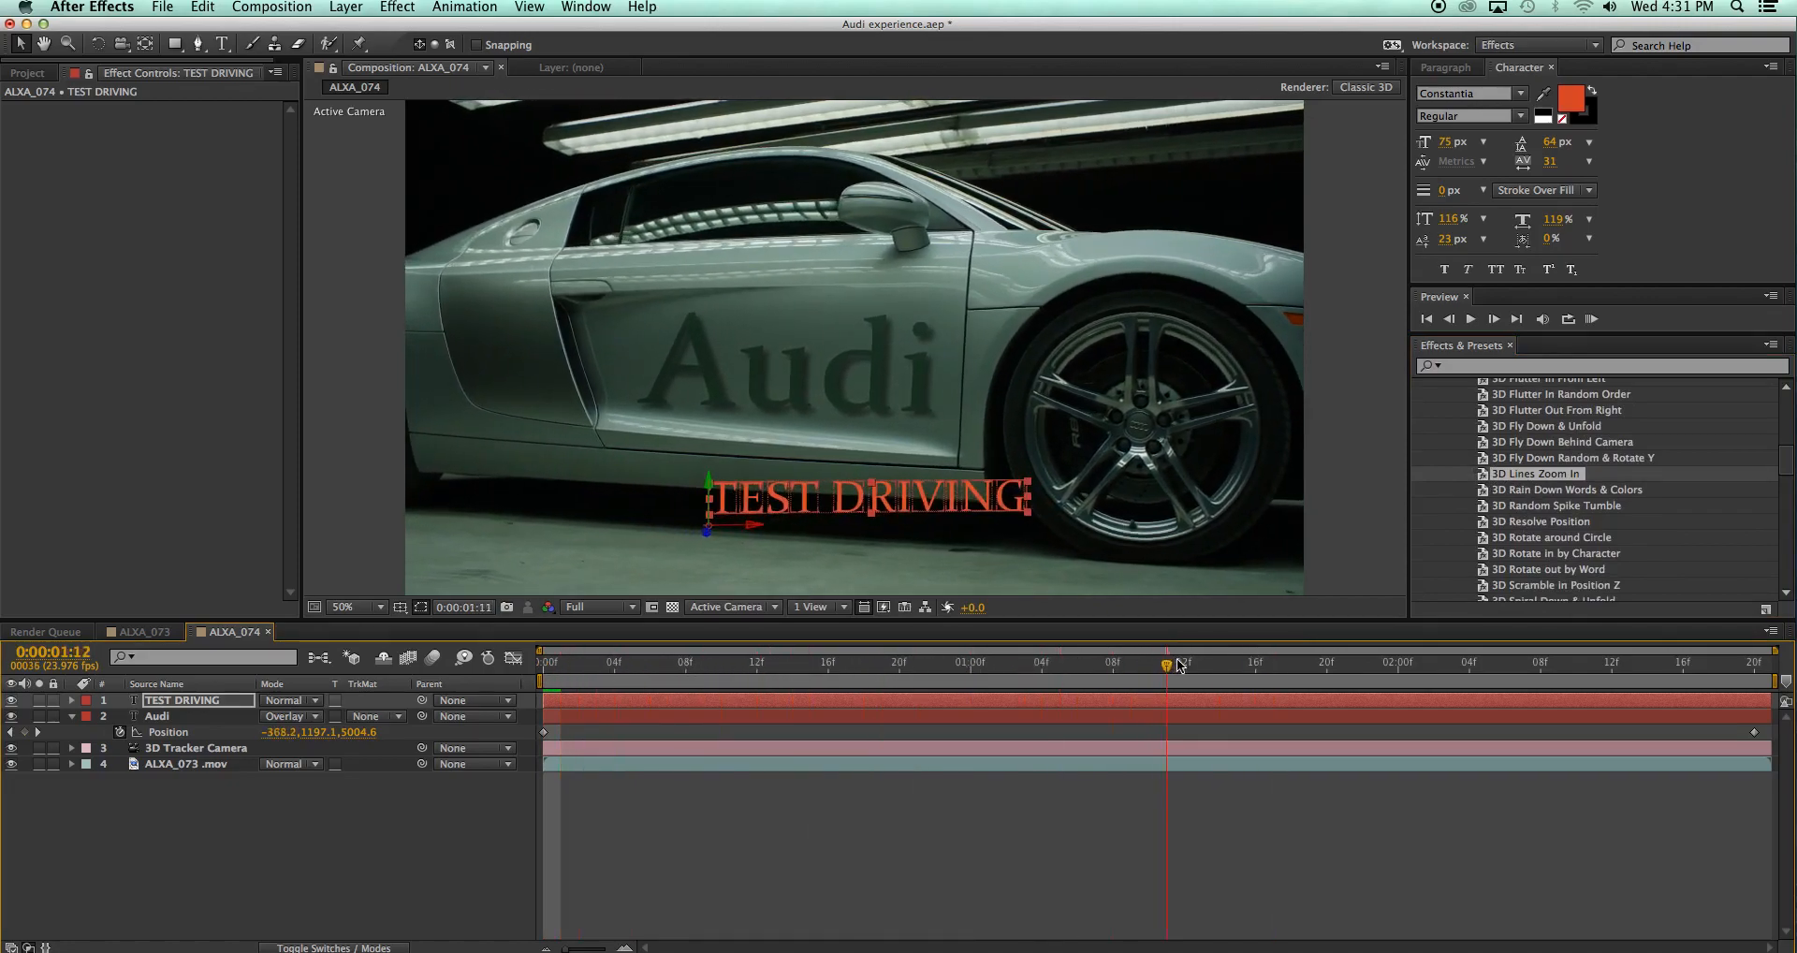
drag(1022, 665, 527, 694)
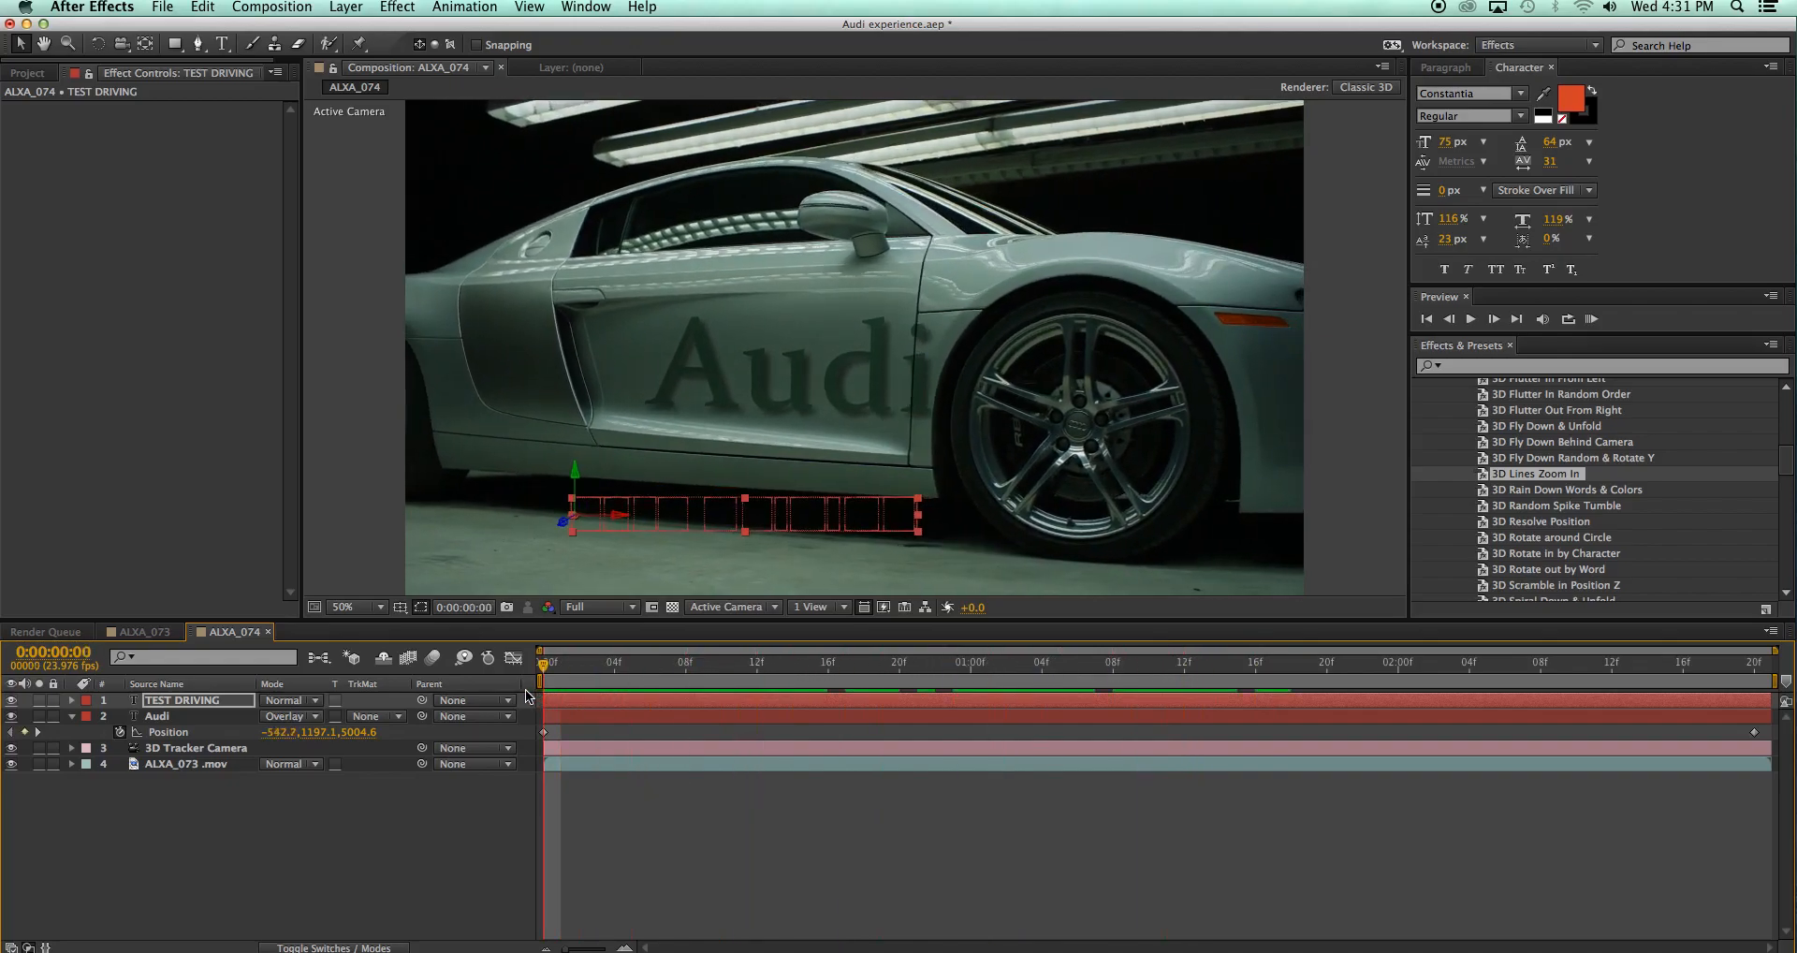
Try the 3D Spiral Rotate In by Line preset on the TEST DRIVING text, and undo it after scrubbing through the animation
scroll(1498, 530, down, 1)
scroll(1498, 531, down, 3)
drag(1483, 522, 765, 496)
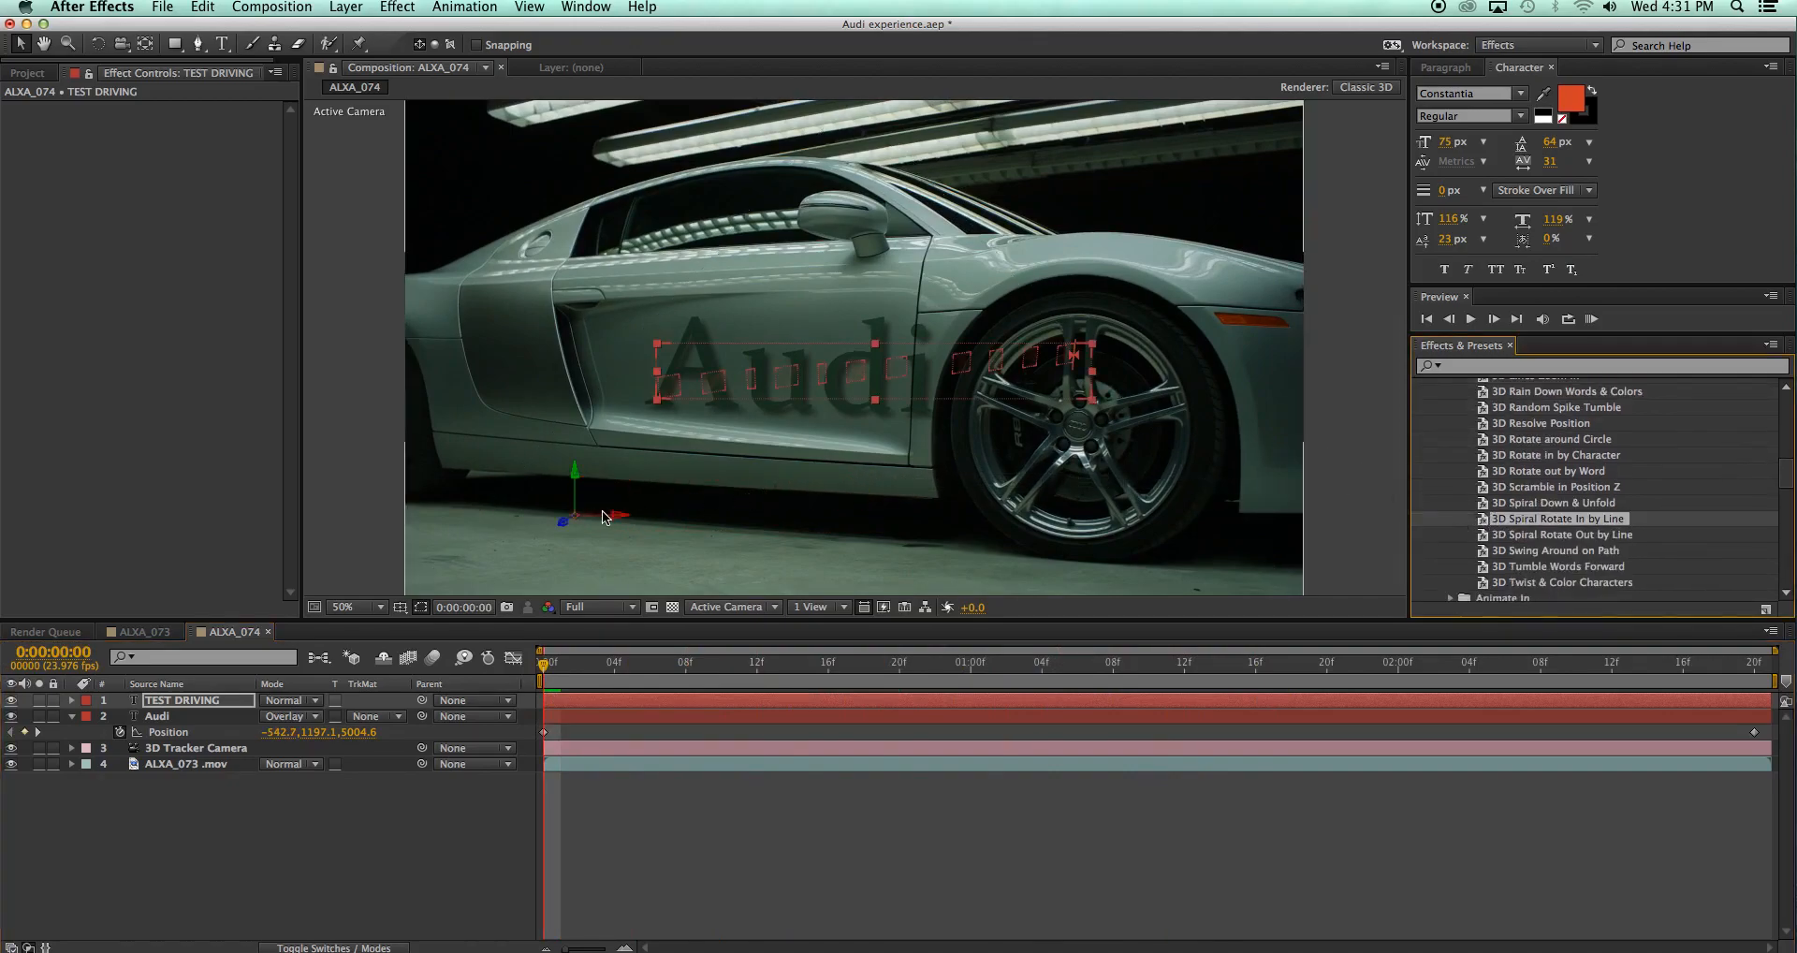
drag(546, 666, 1131, 654)
drag(1219, 673, 633, 664)
key(super+z)
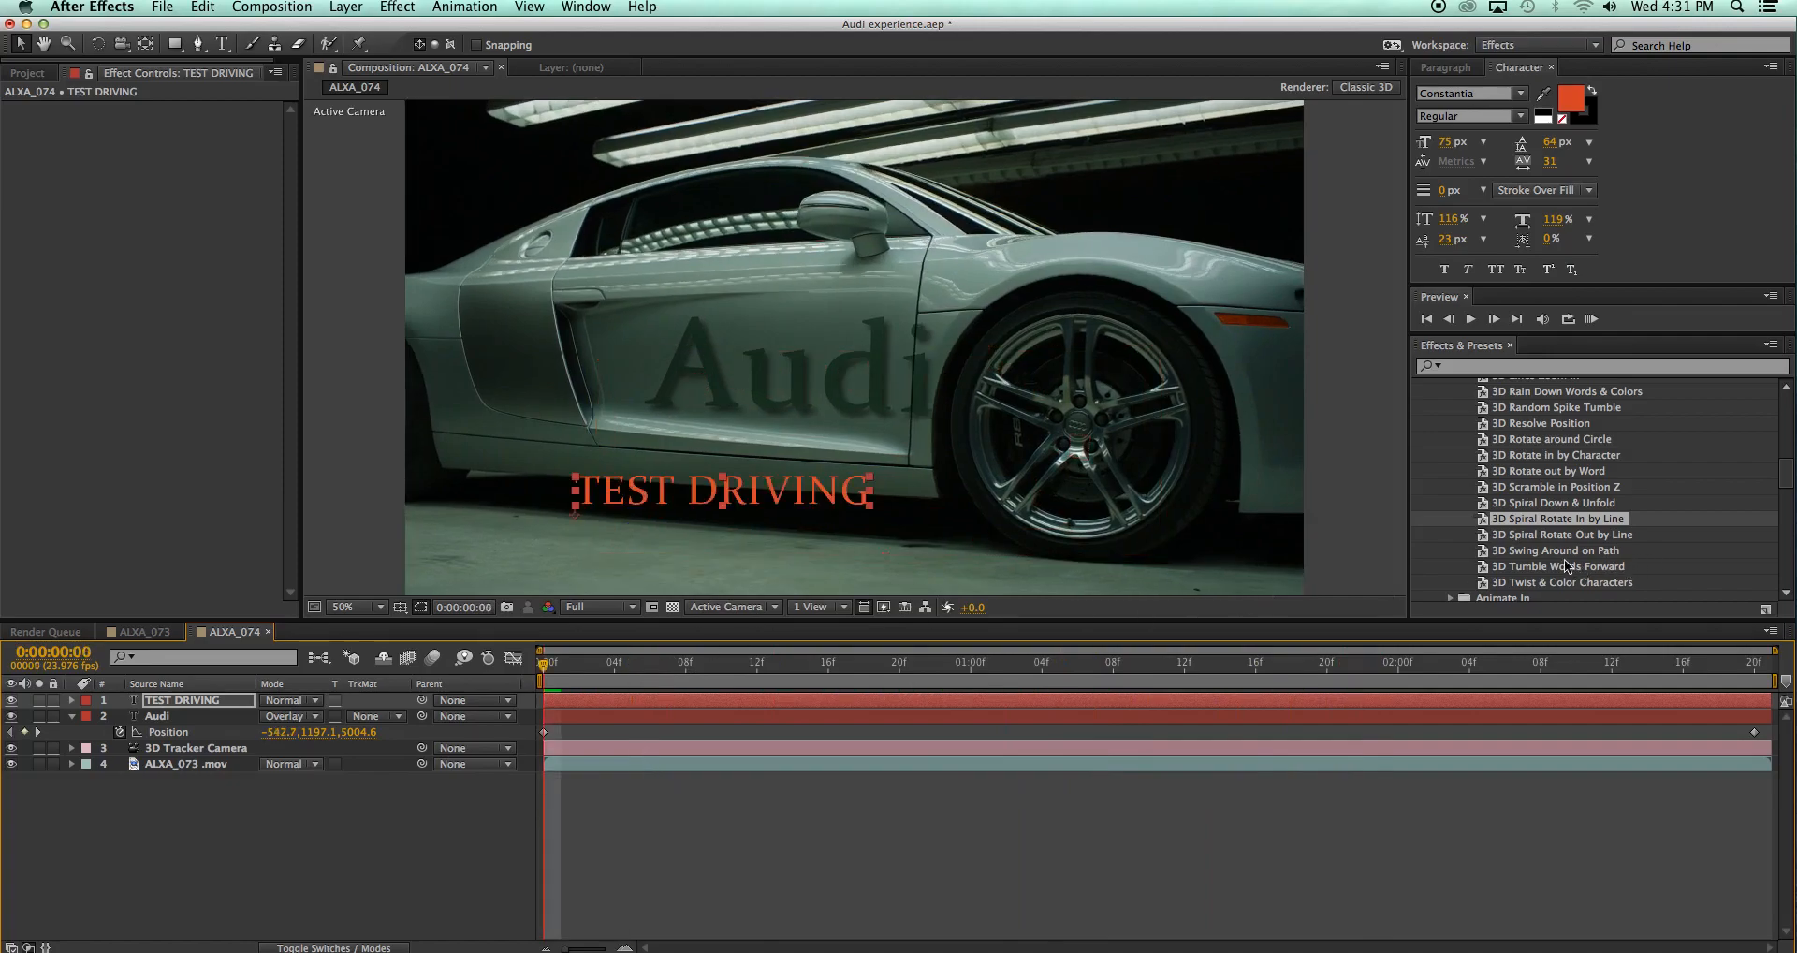
Apply the 3D Swing Around on Path preset to the TEST DRIVING text at 0:00:00:00
click(1528, 552)
drag(1438, 552, 806, 495)
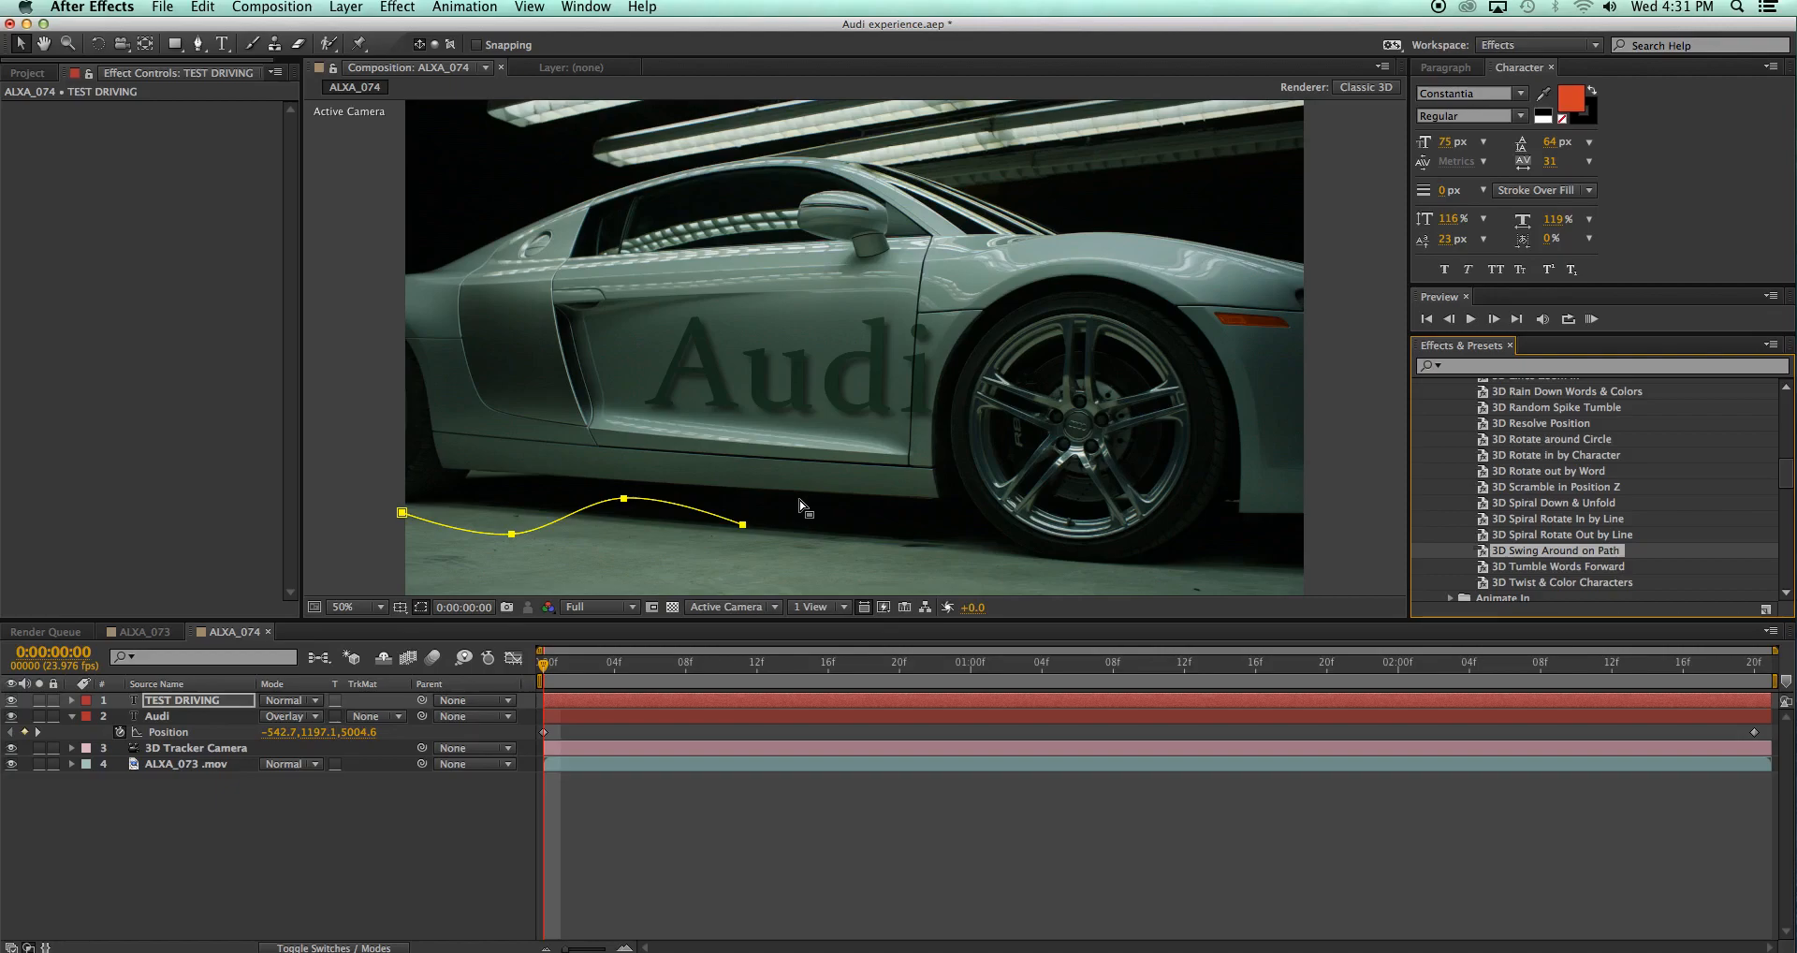
Undo the 3D Swing Around on Path preset after scrubbing through it, and try the 3D Tumble Words Forward preset on the TEST DRIVING text
mouse_move(542, 665)
mouse_down()
mouse_move(1373, 674)
mouse_move(704, 700)
mouse_move(578, 666)
mouse_up()
key(Home)
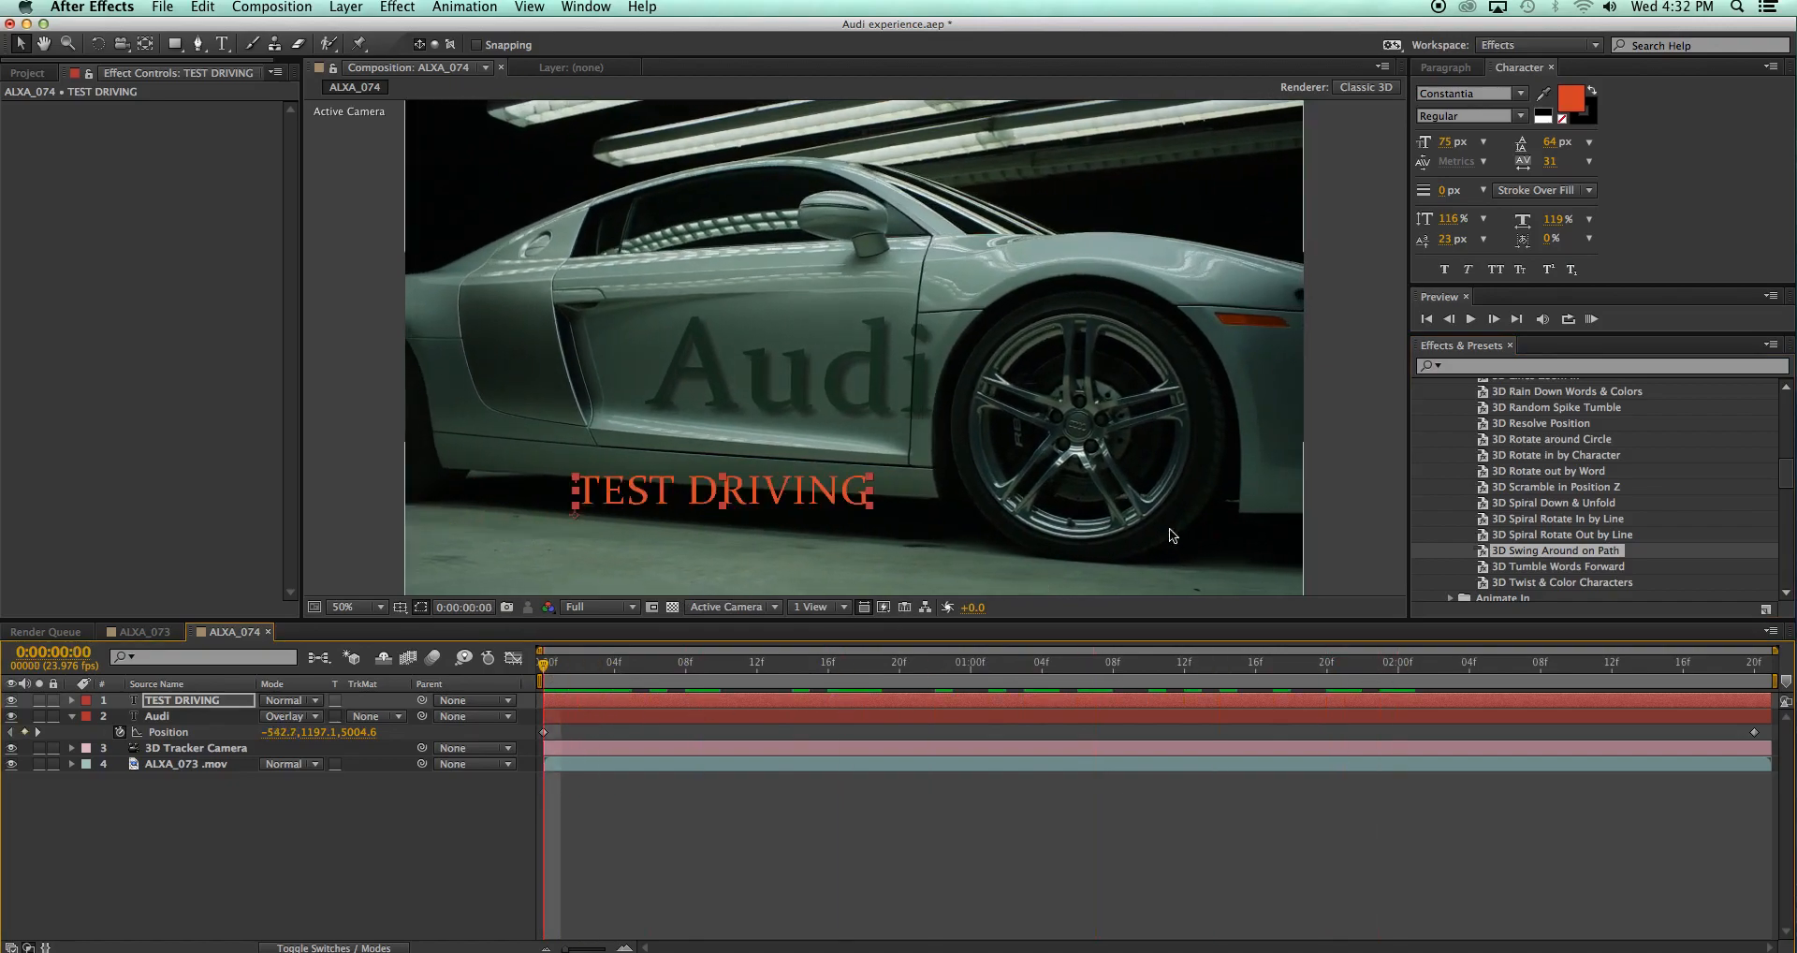
click(1560, 567)
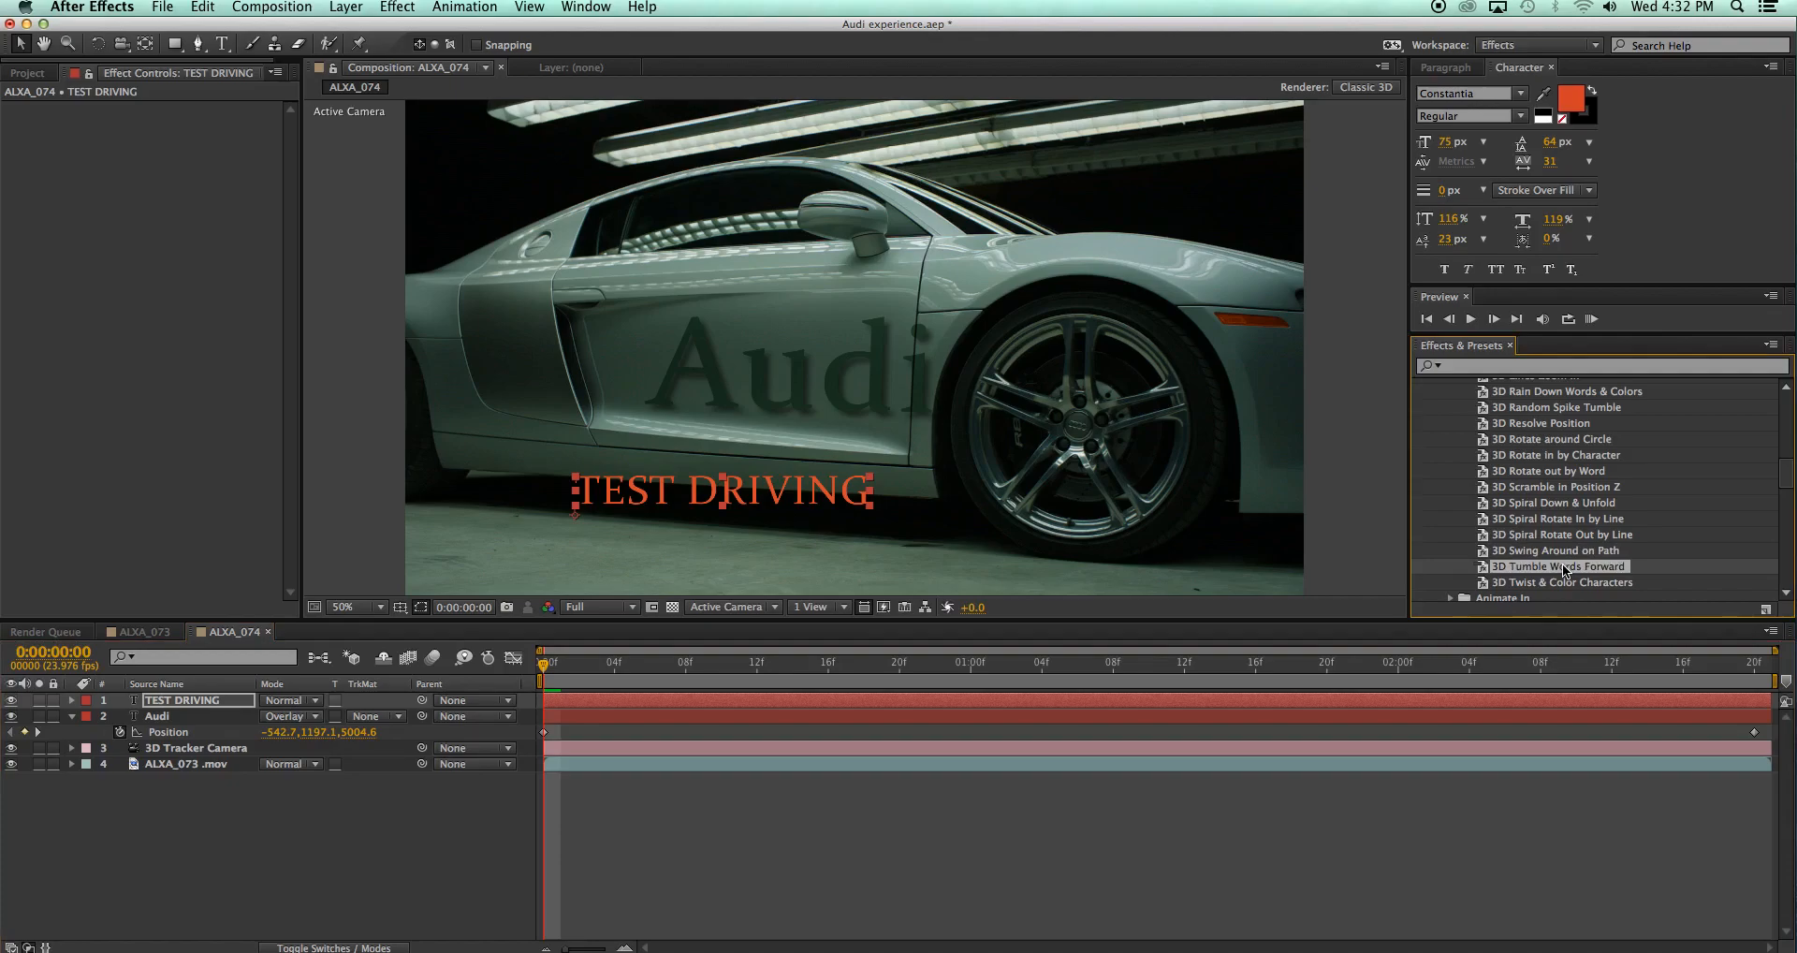
drag(1367, 564, 725, 491)
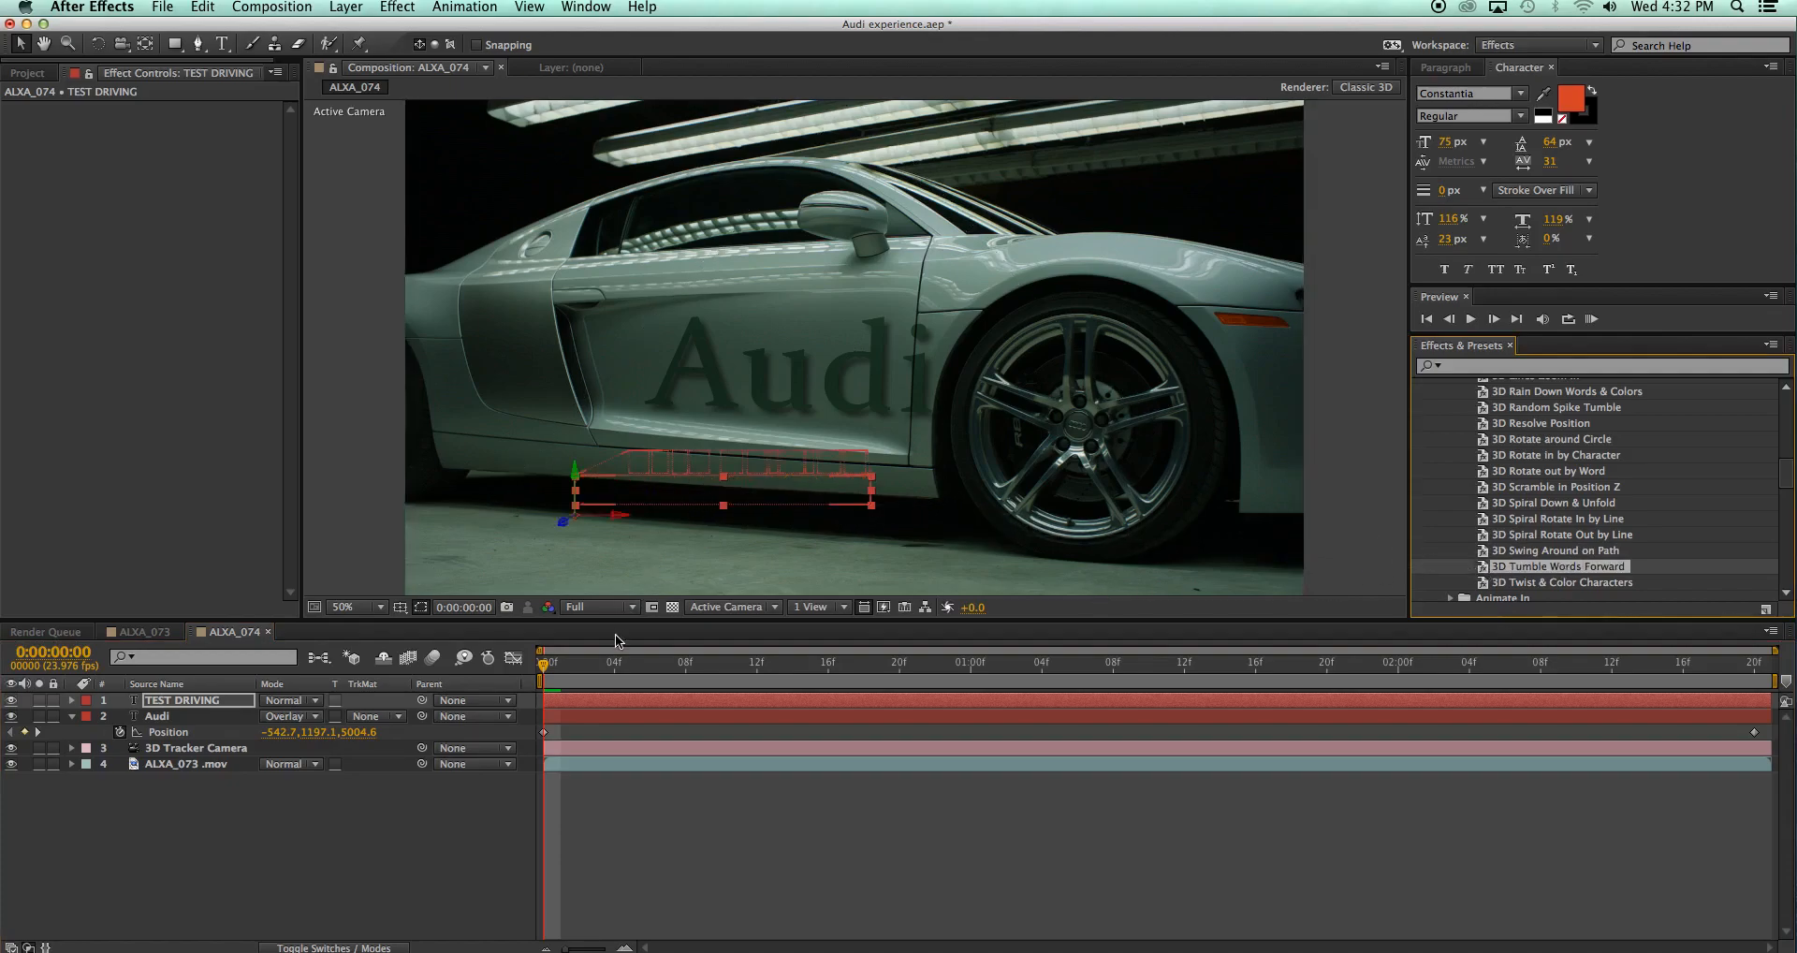
drag(544, 665, 491, 677)
key(super+z)
Apply the 3D Fly Down Random & Rotate Y preset to the TEST DRIVING text at 0:00:00:00 and preview the animation
scroll(1592, 451, up, 1)
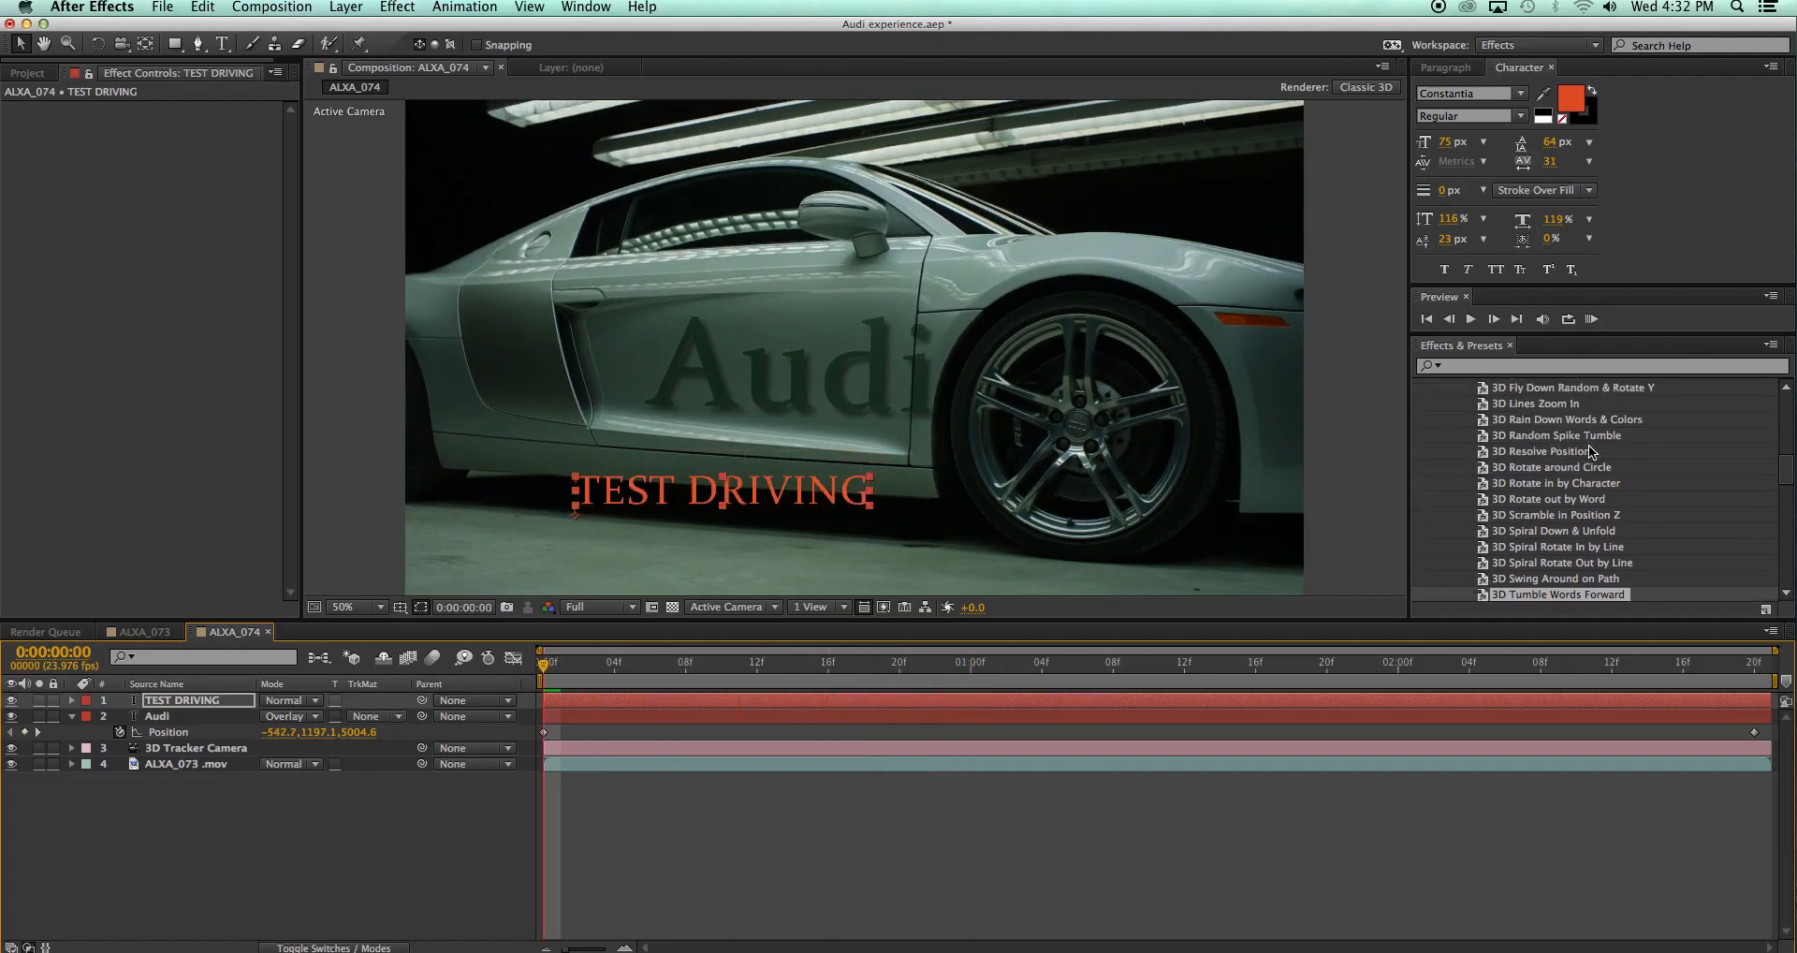
scroll(1498, 440, up, 1)
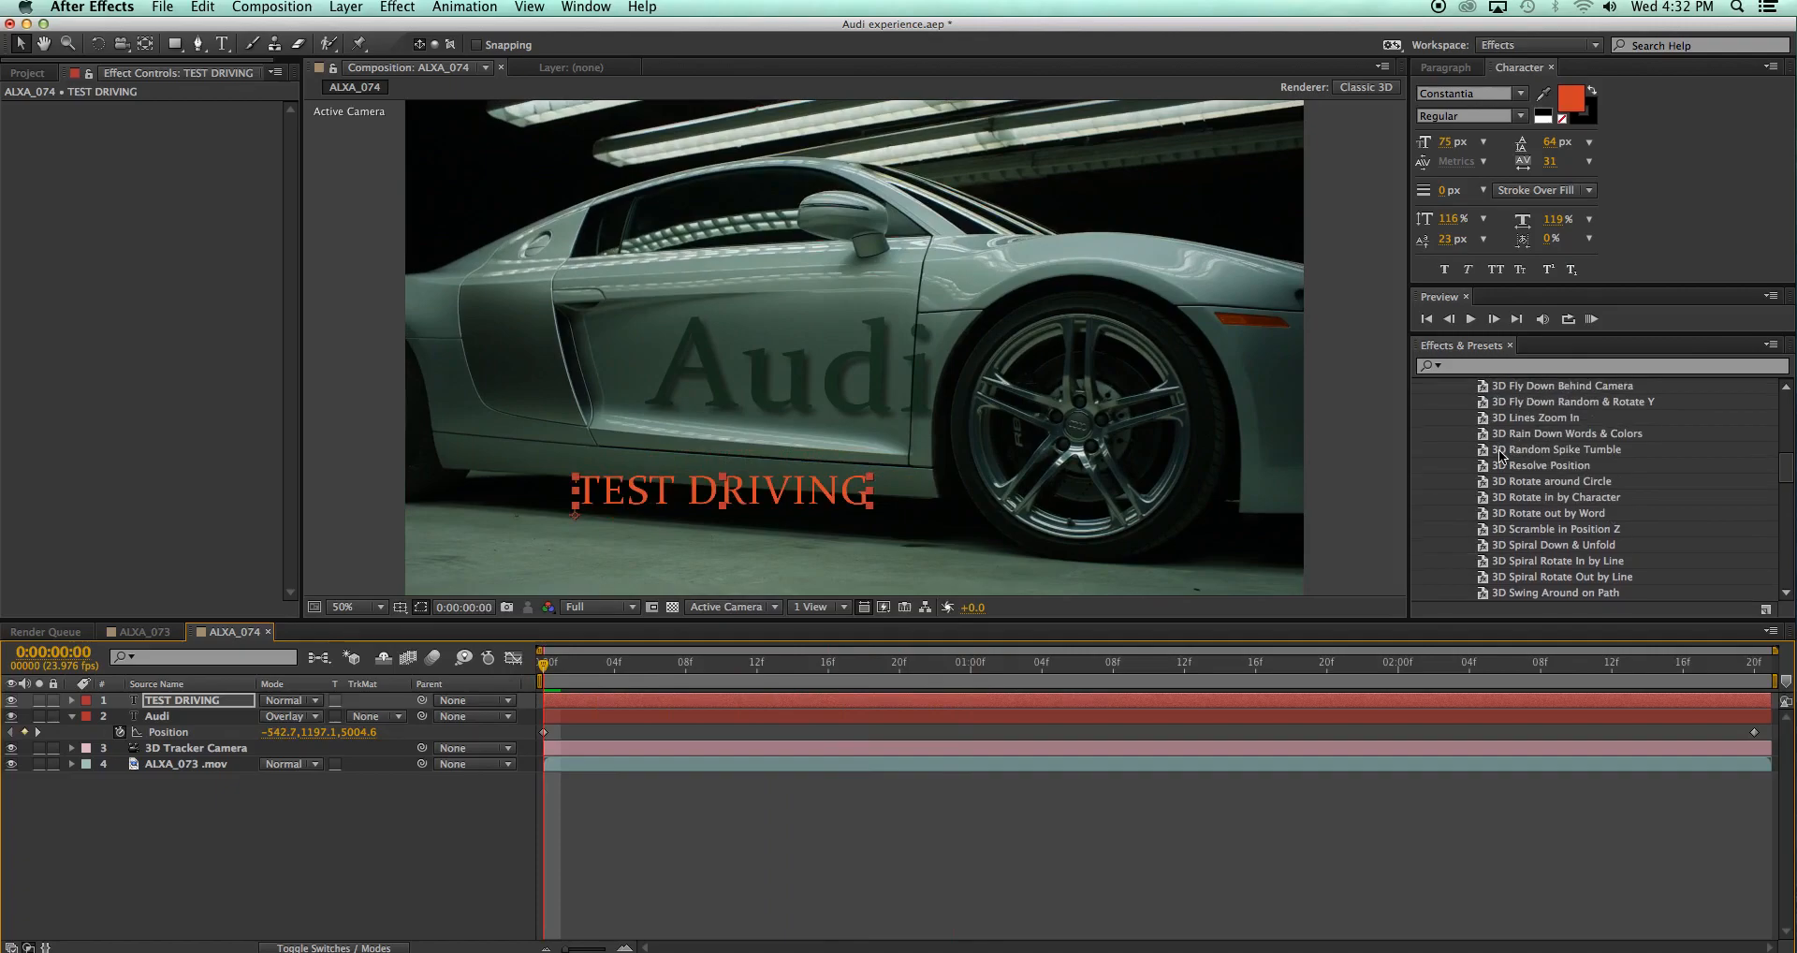
click(1477, 402)
drag(1478, 403, 812, 490)
drag(541, 667, 801, 709)
key(Home)
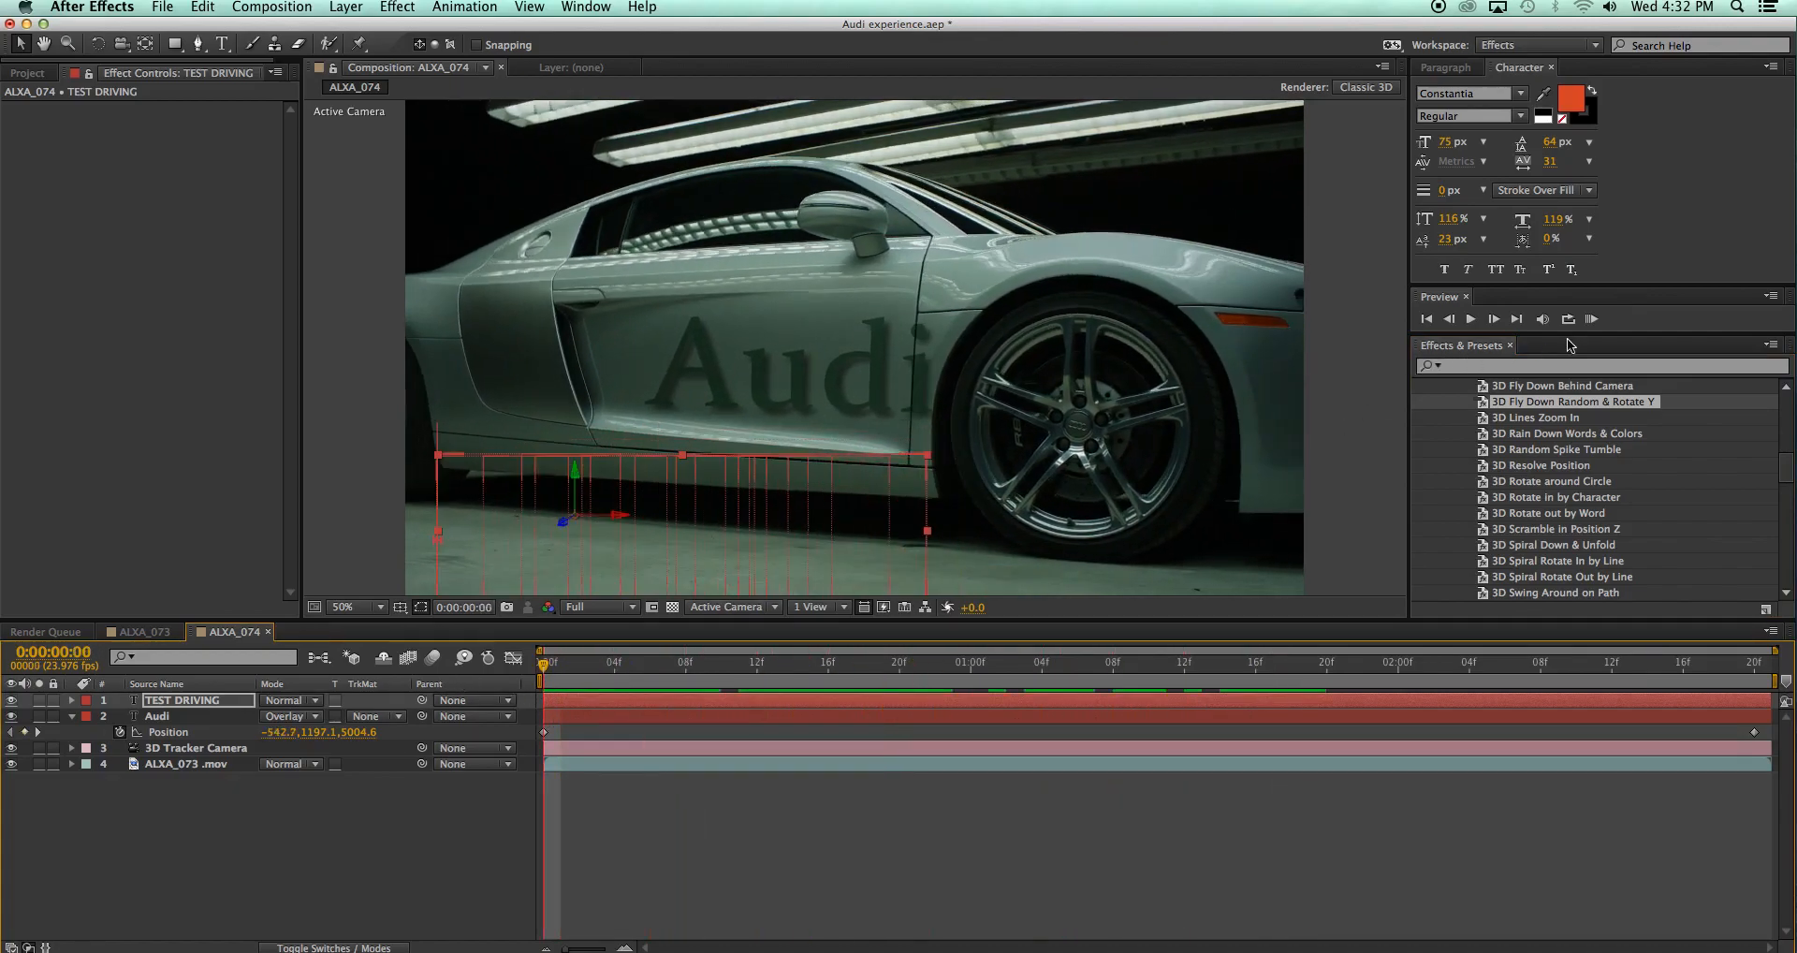
click(1591, 319)
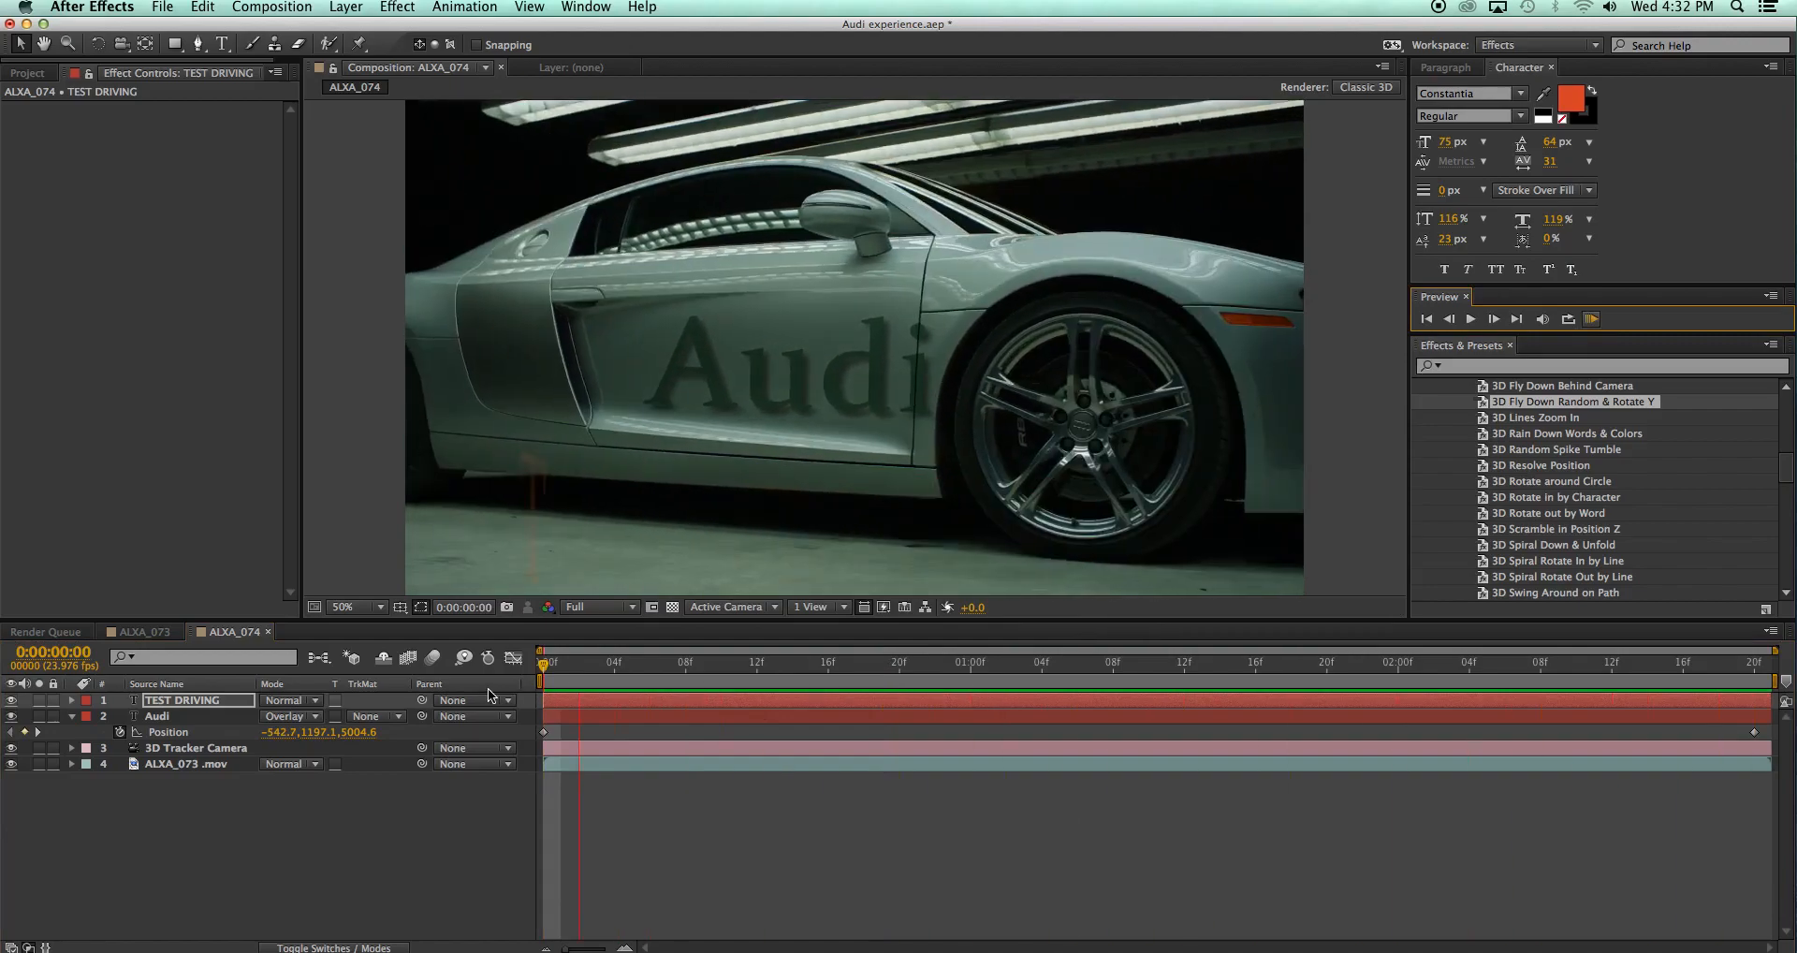
key(space)
drag(754, 668, 543, 666)
Reveal the TEST DRIVING layer's keyframes and retime its Range Selector Offset to run from 0:00:00:06 to 0:00:01:09
click(563, 700)
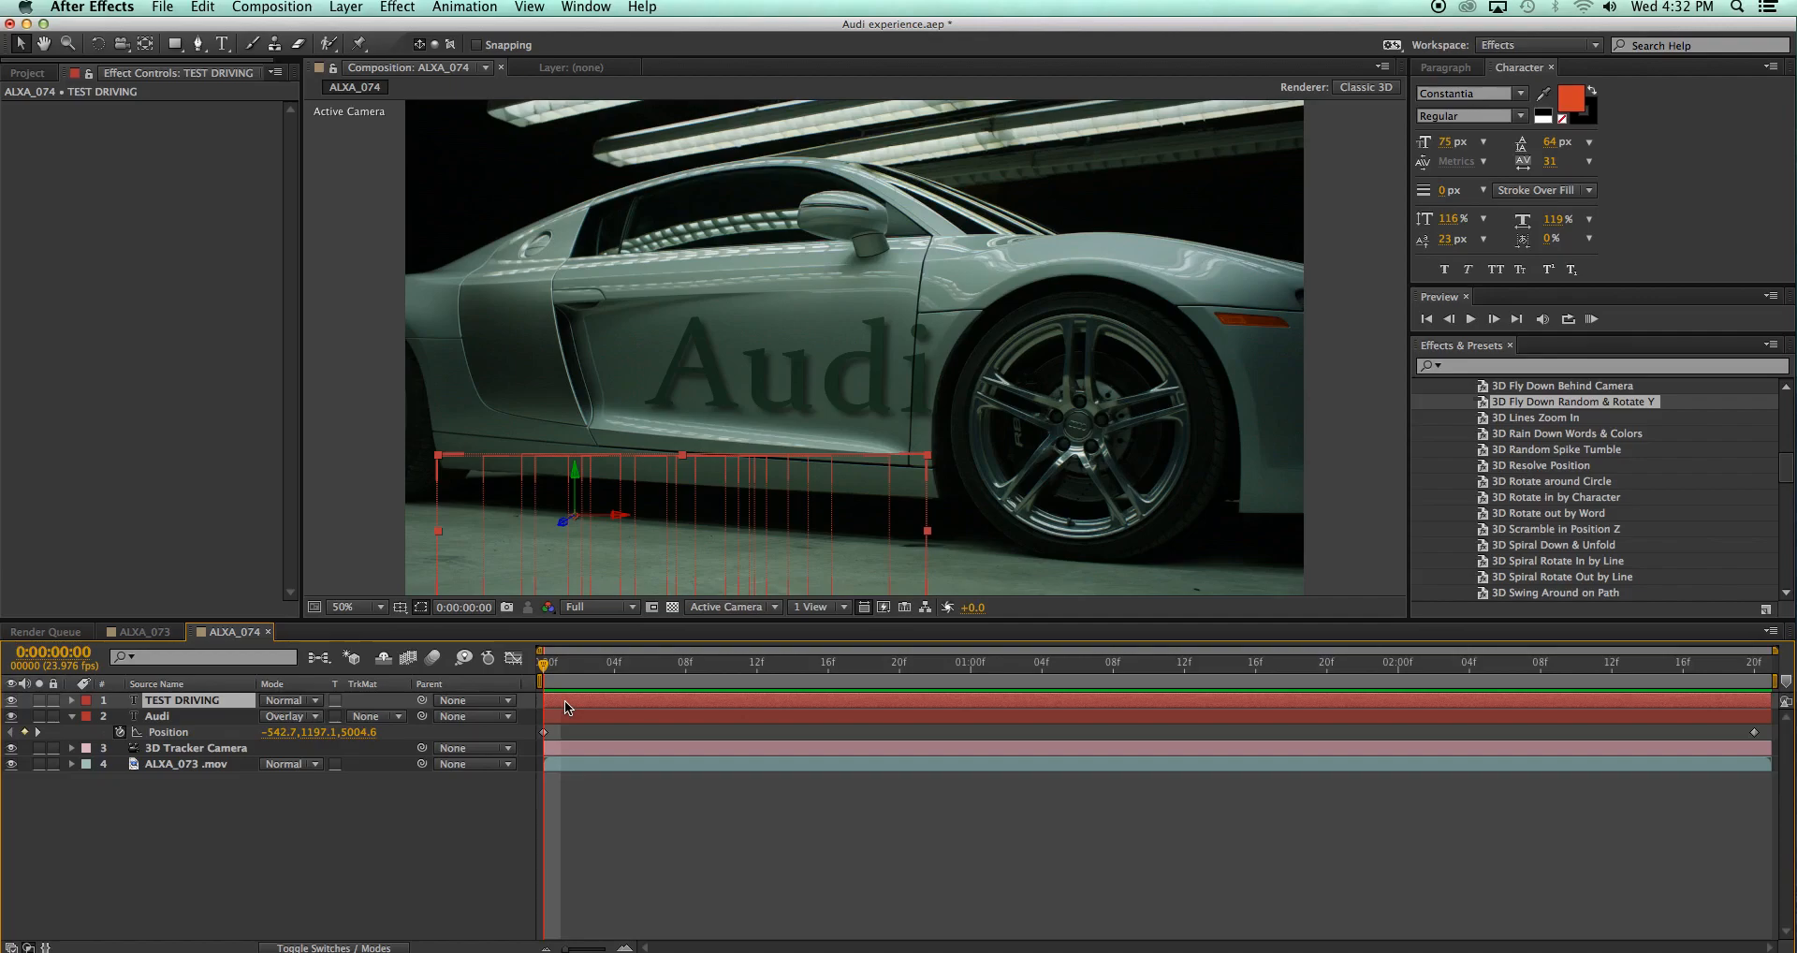
key(u)
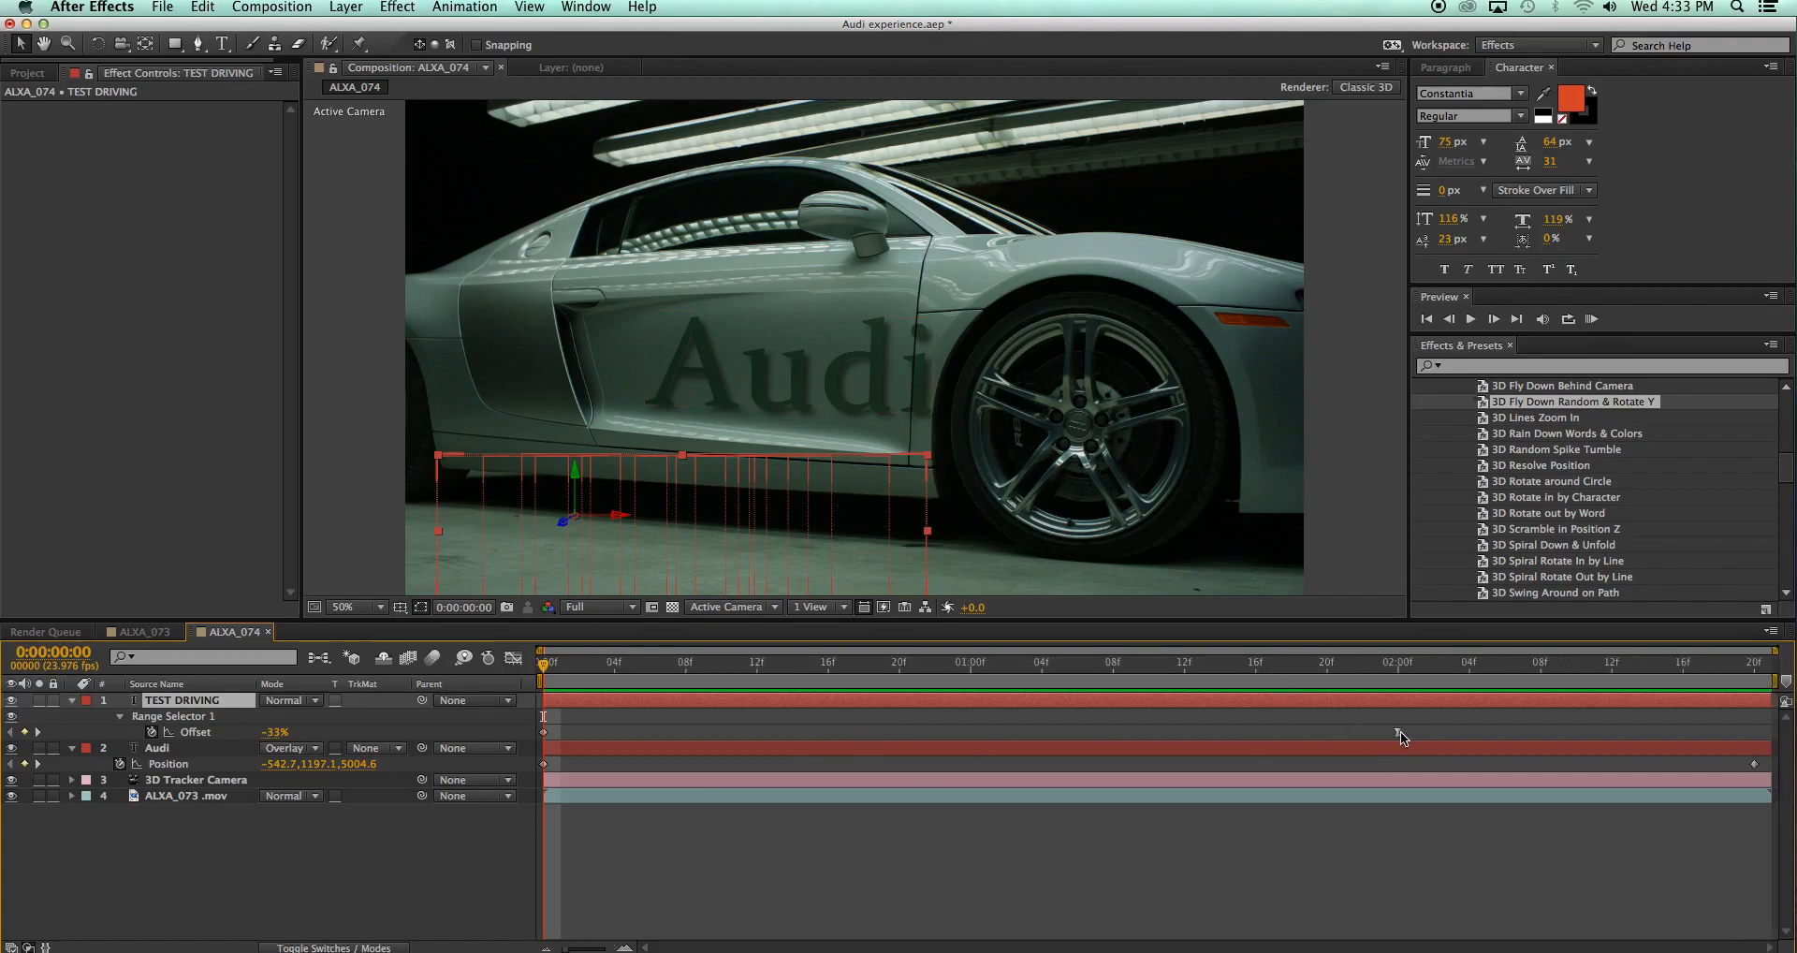
drag(1398, 732, 1184, 731)
click(729, 671)
drag(729, 671, 1131, 732)
drag(599, 732, 652, 731)
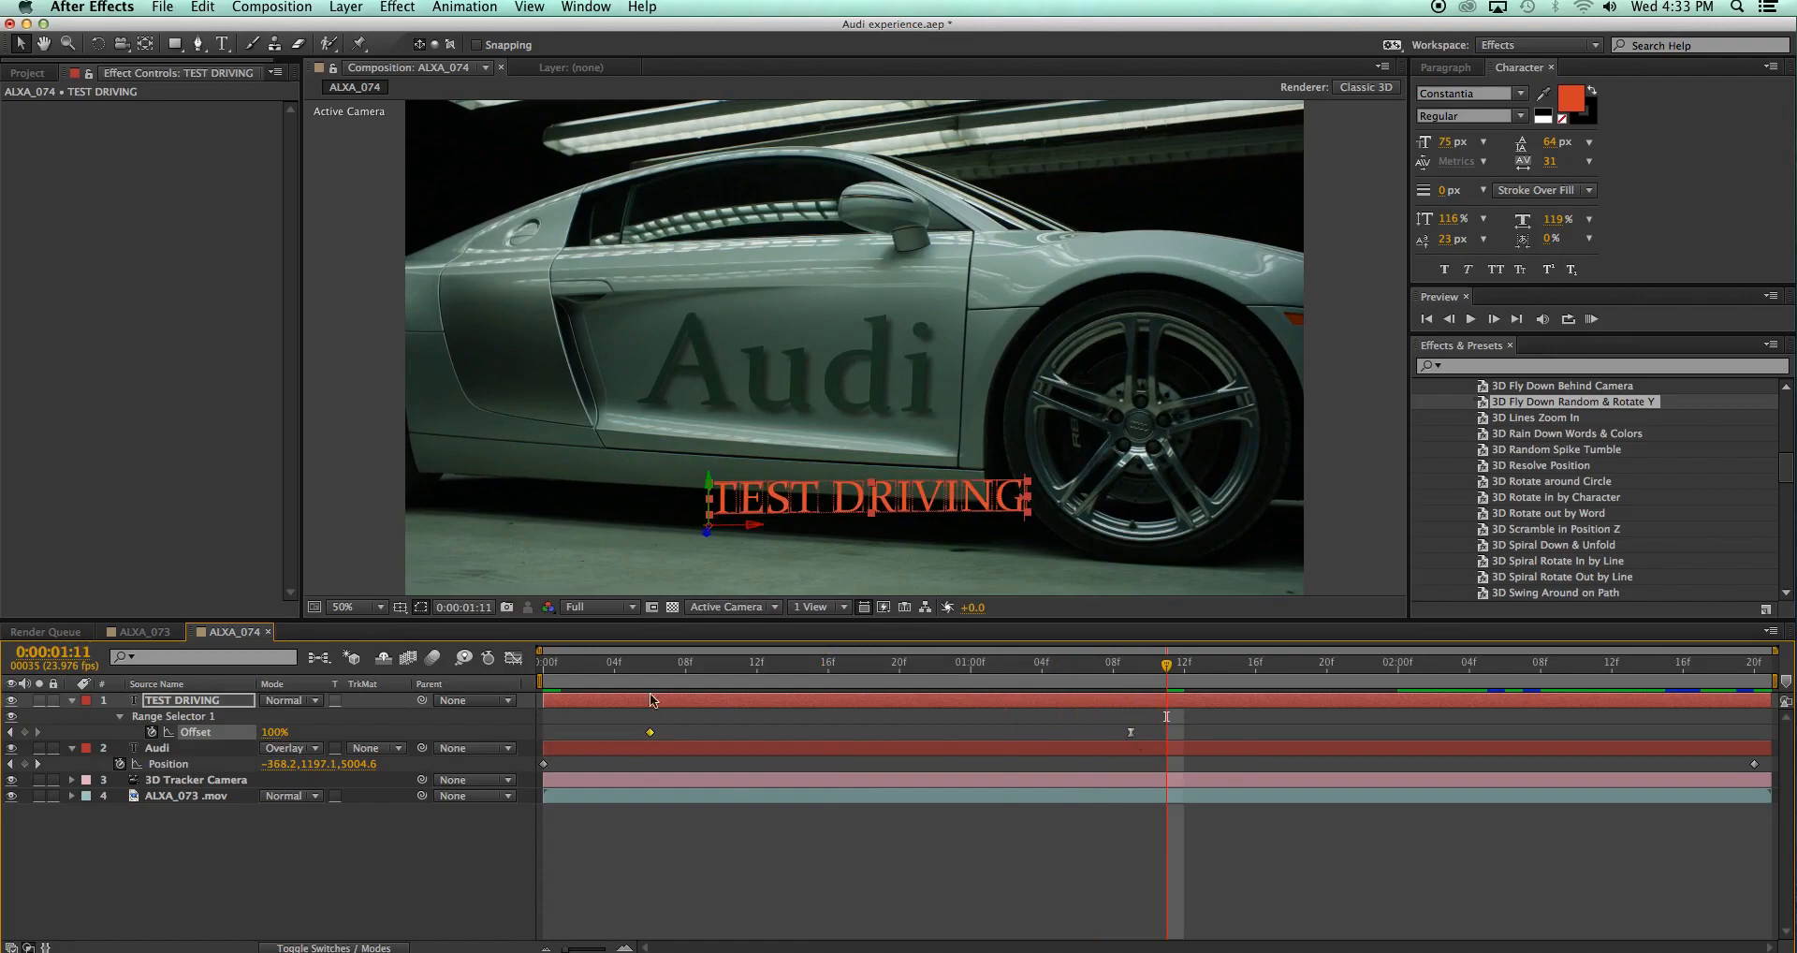
Shift the TEST DRIVING text along its X axis toward the rear of the car at 0:00:01:03, and scrub through the animation
drag(571, 674, 1024, 698)
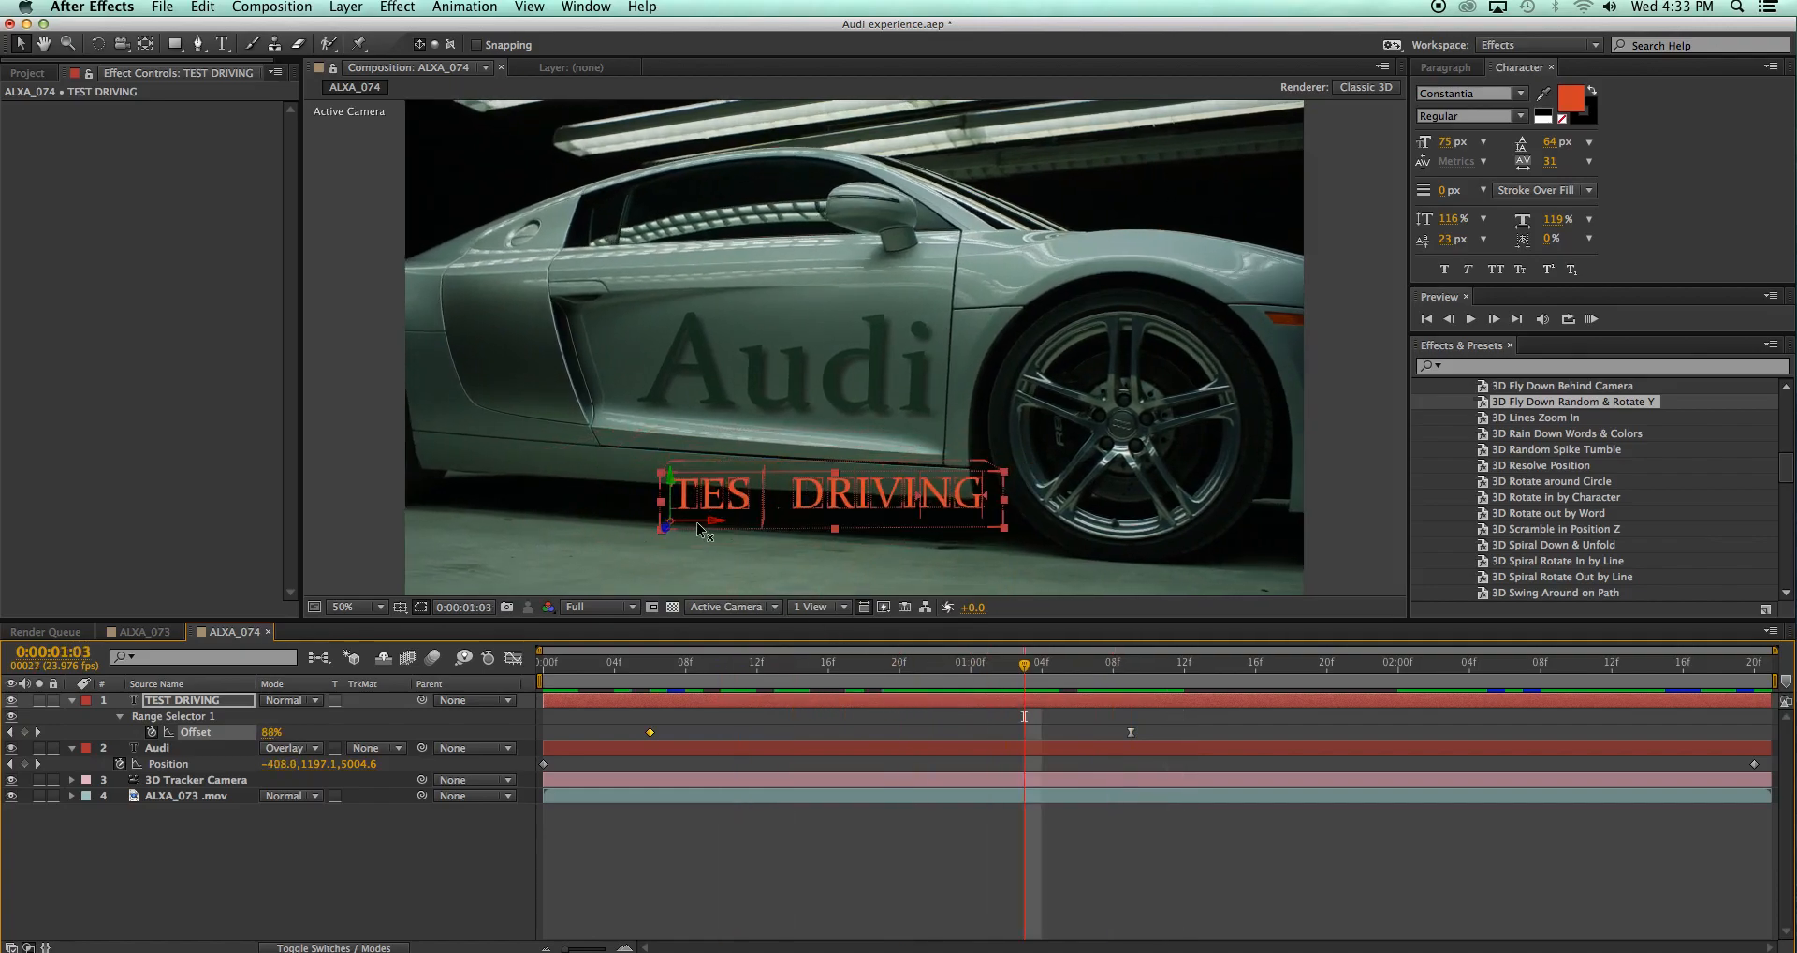
drag(697, 529, 583, 527)
mouse_move(1020, 665)
mouse_down()
mouse_move(557, 666)
mouse_move(1005, 679)
mouse_up()
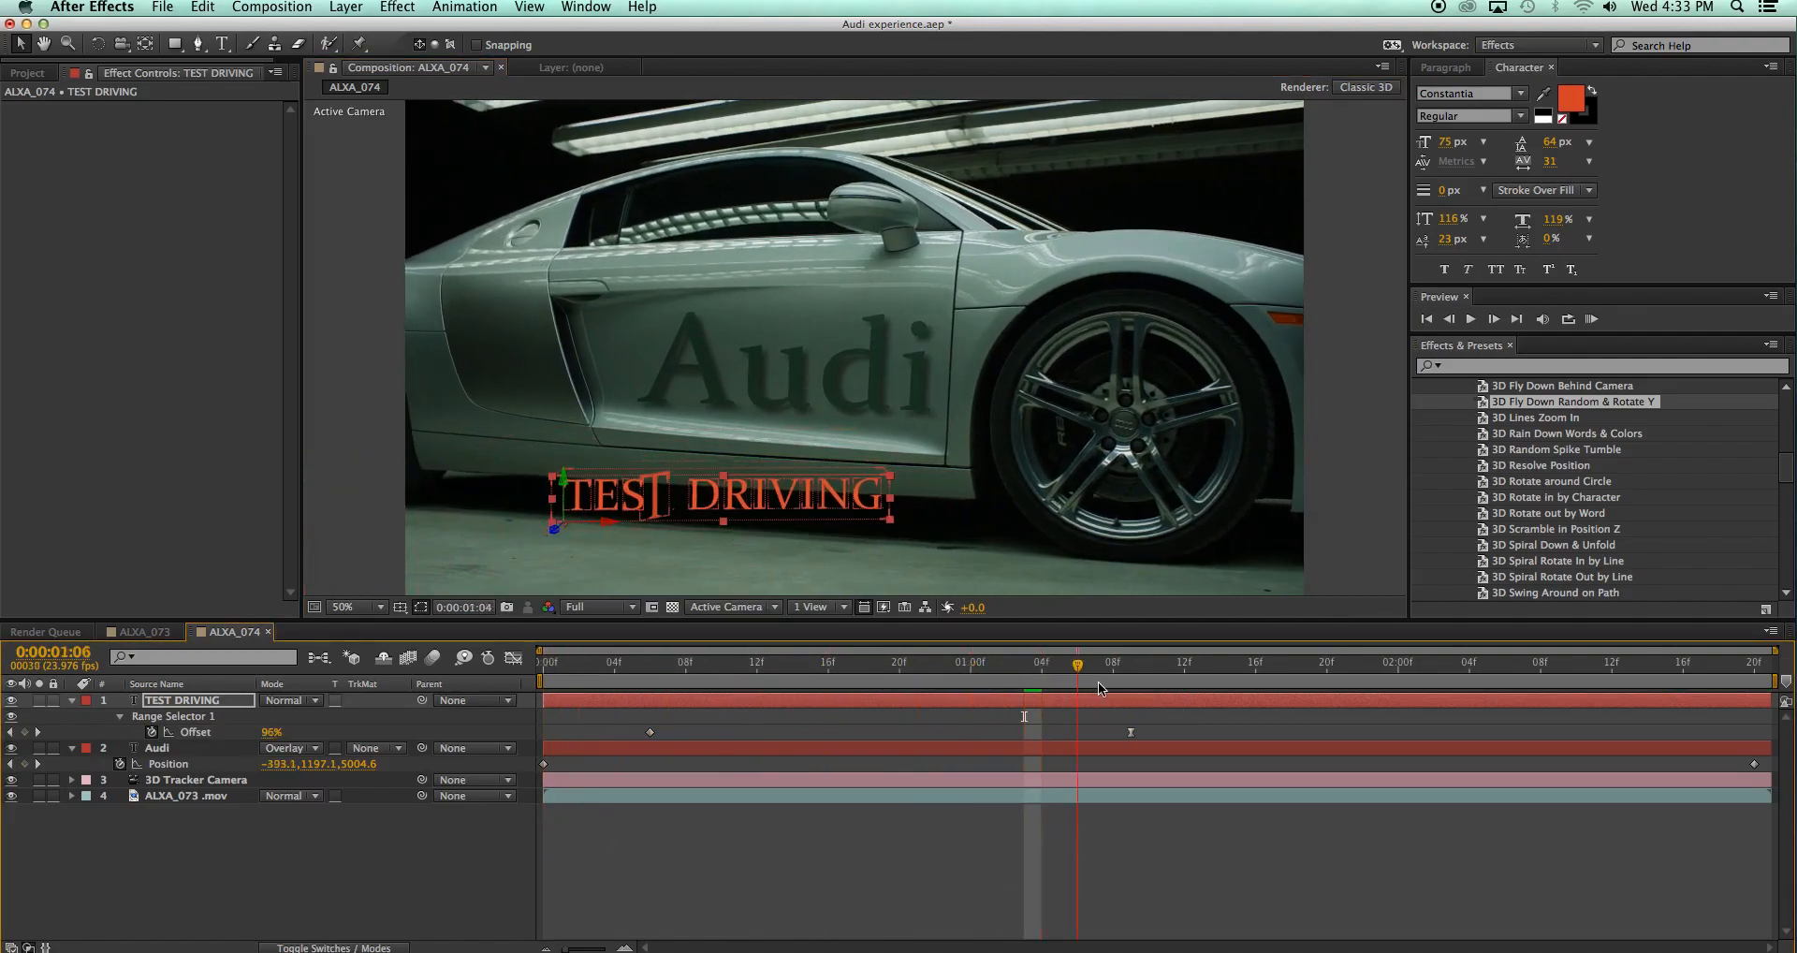
drag(1161, 693, 688, 692)
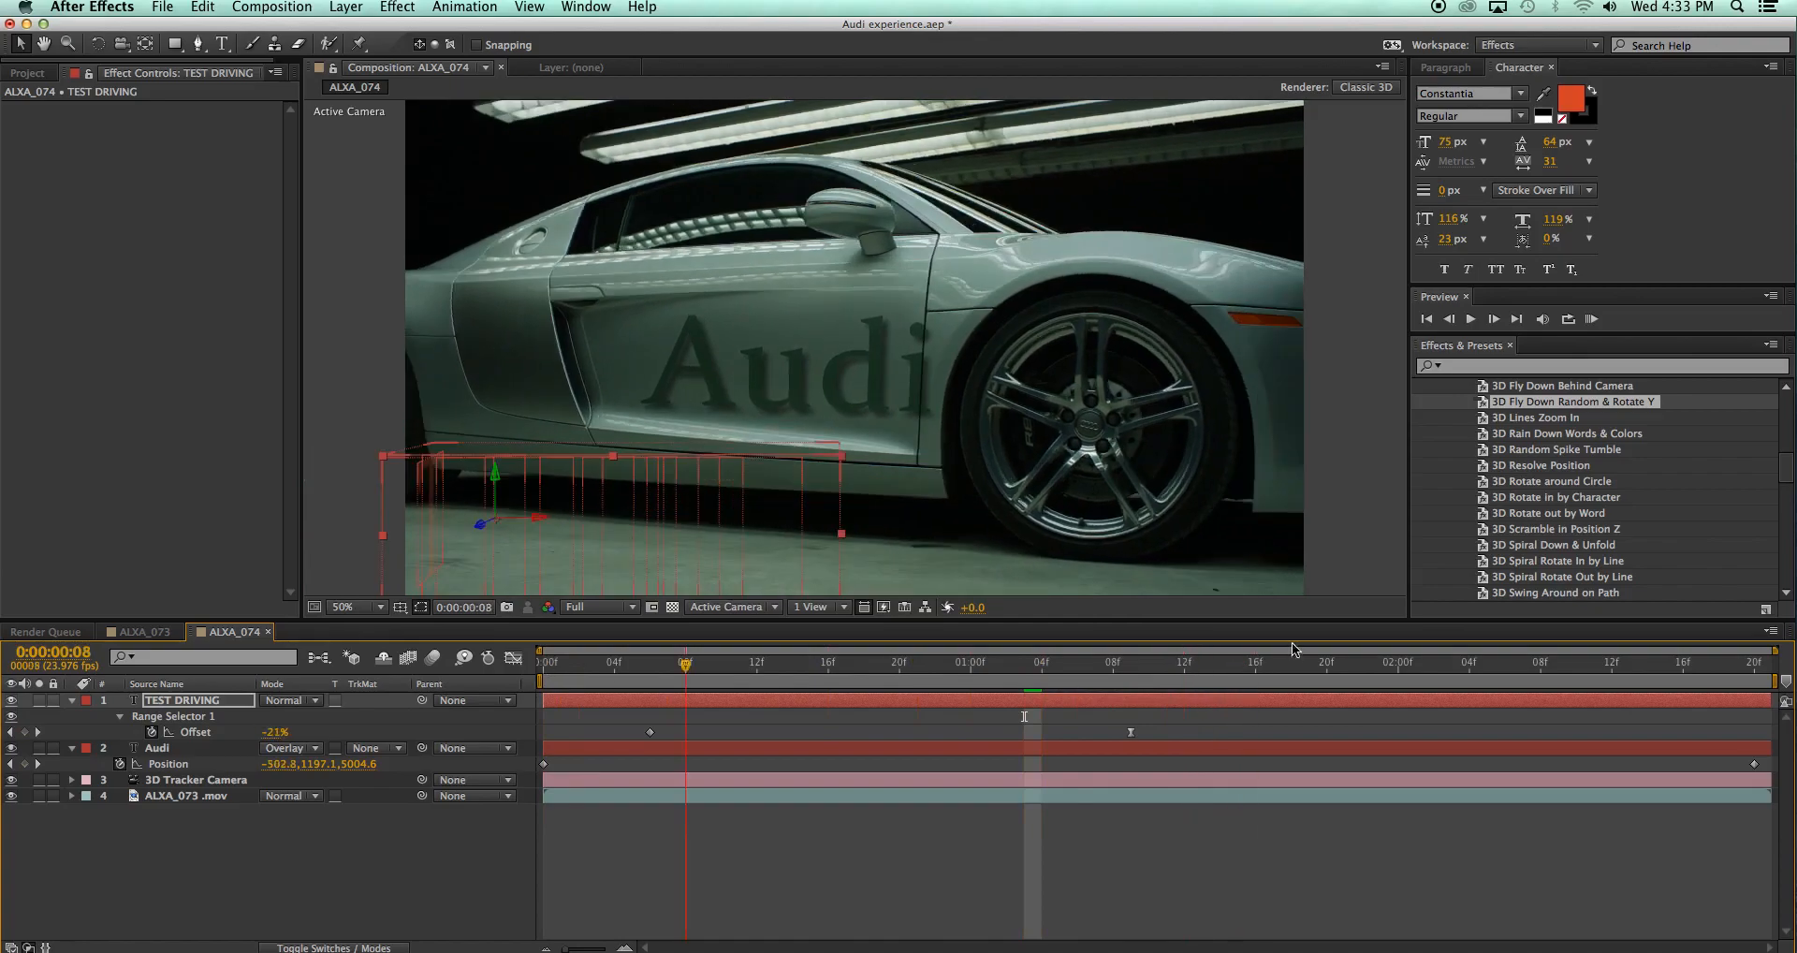
Preview the title animation and slow it down by moving the last Offset keyframe to 0:00:01:21
click(1592, 319)
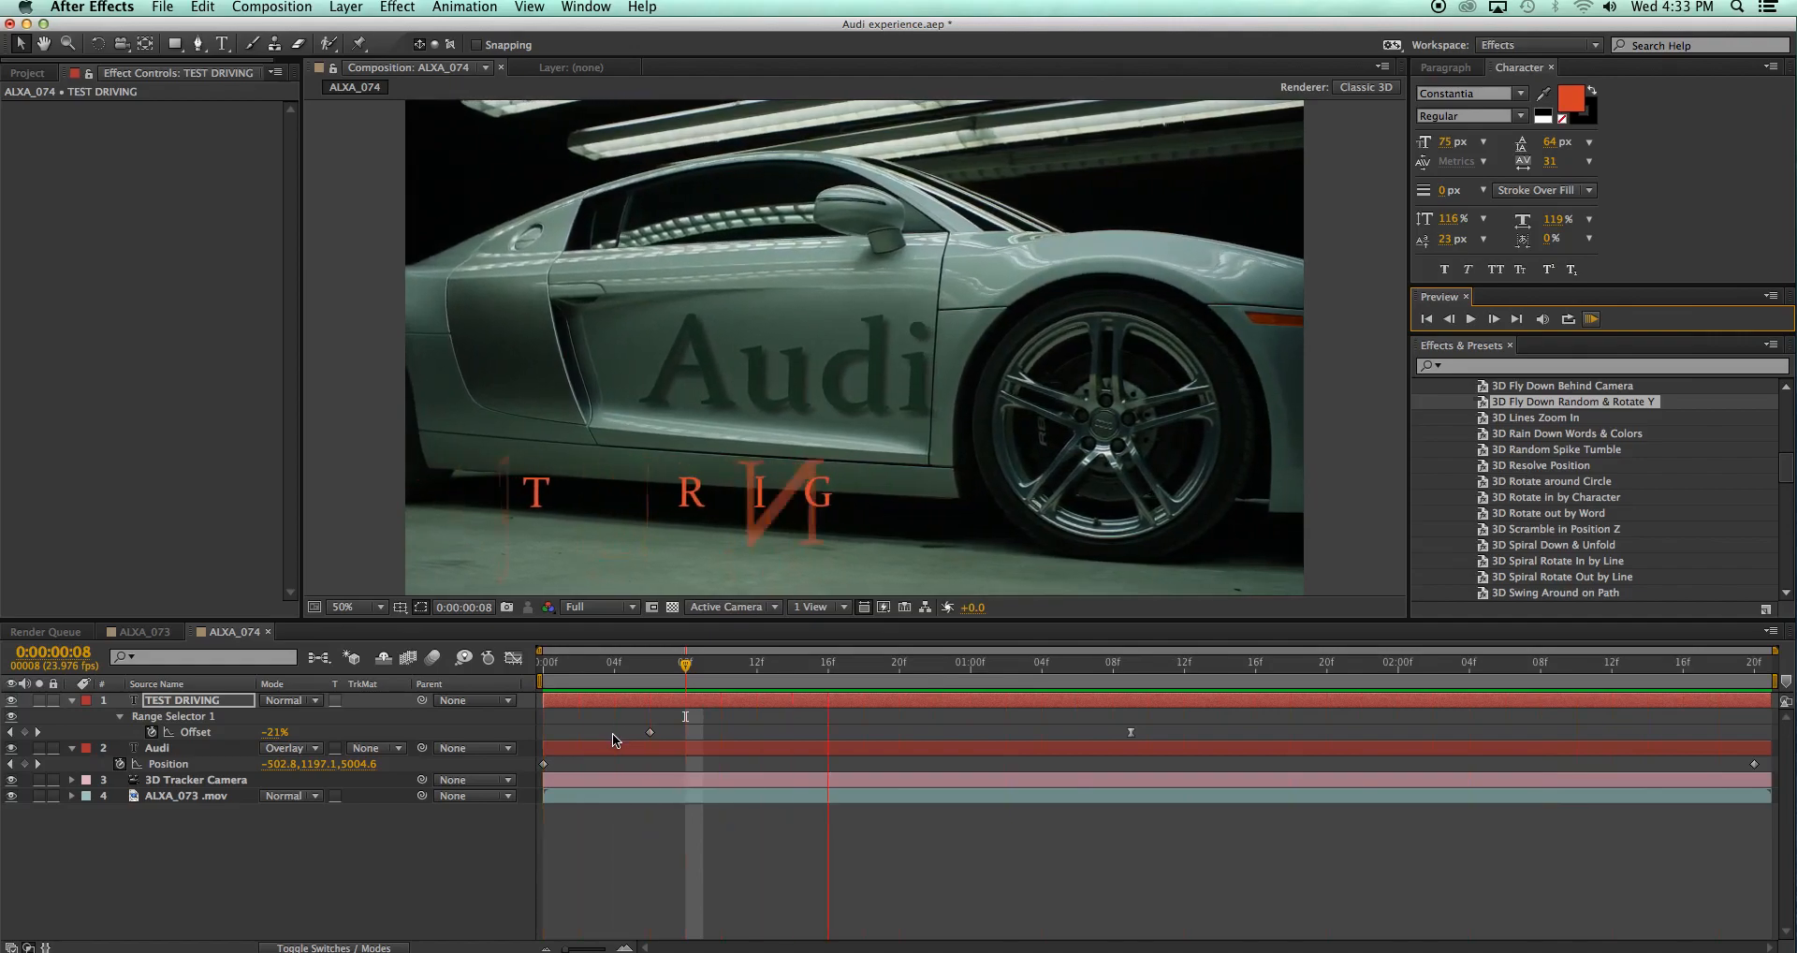
key(space)
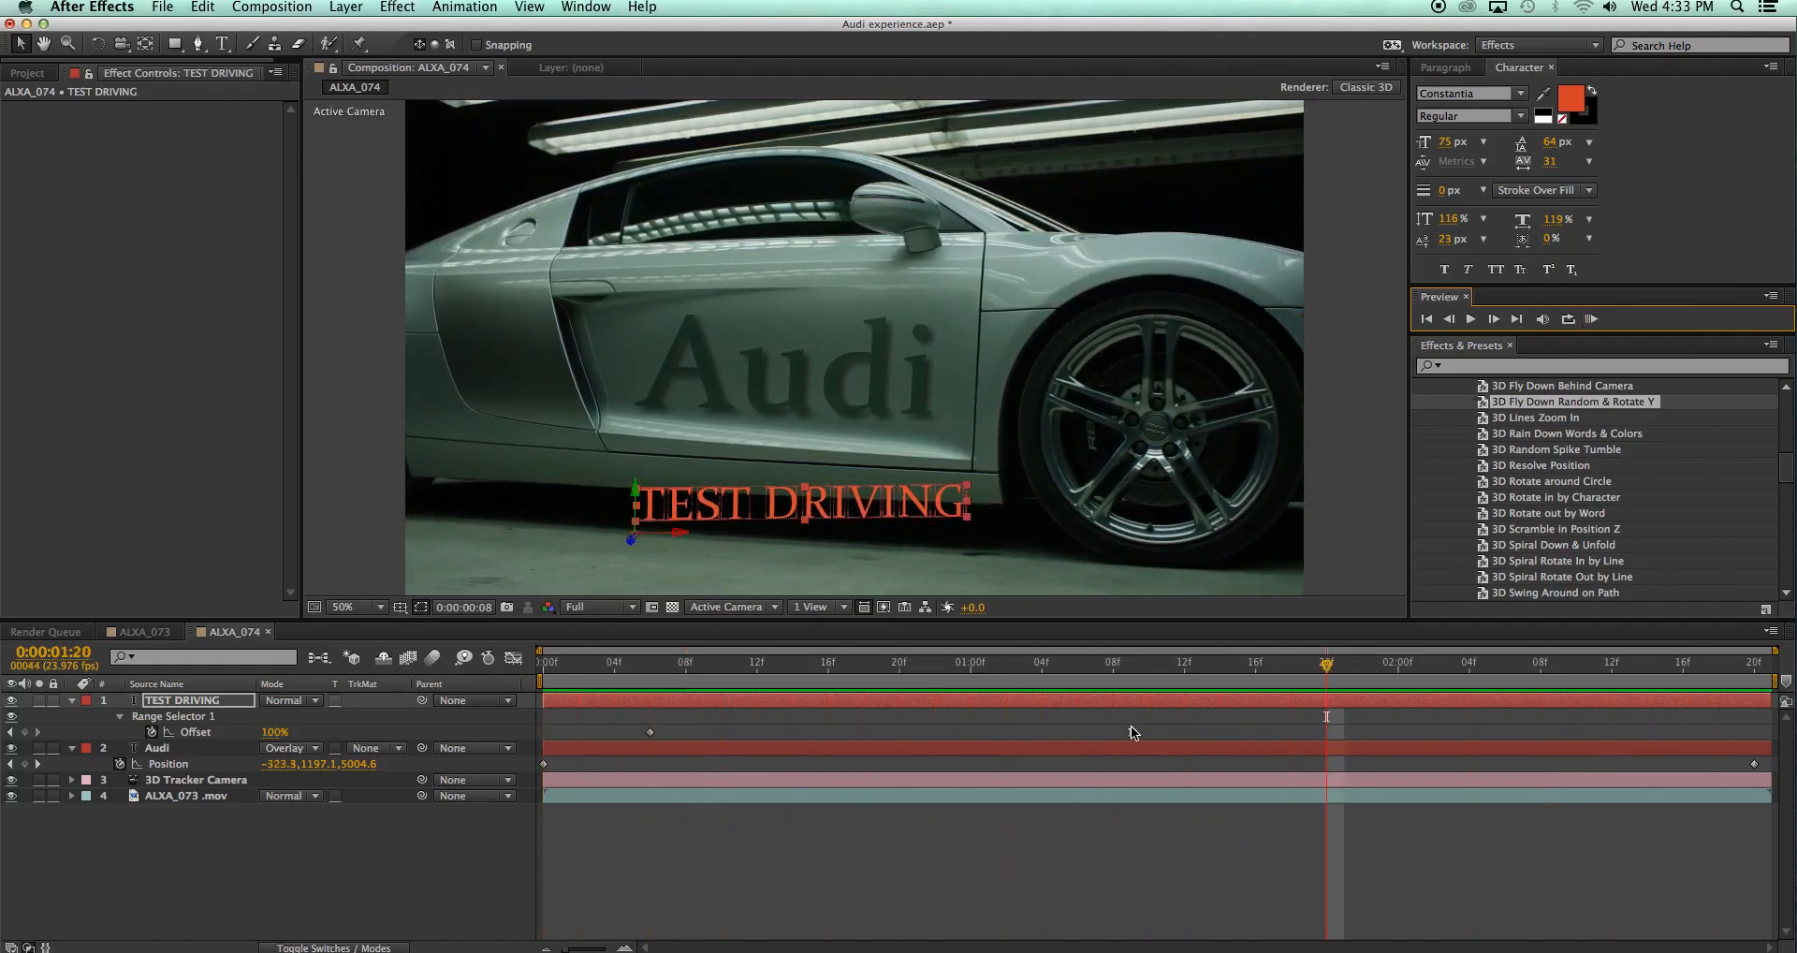
drag(1130, 729, 1345, 735)
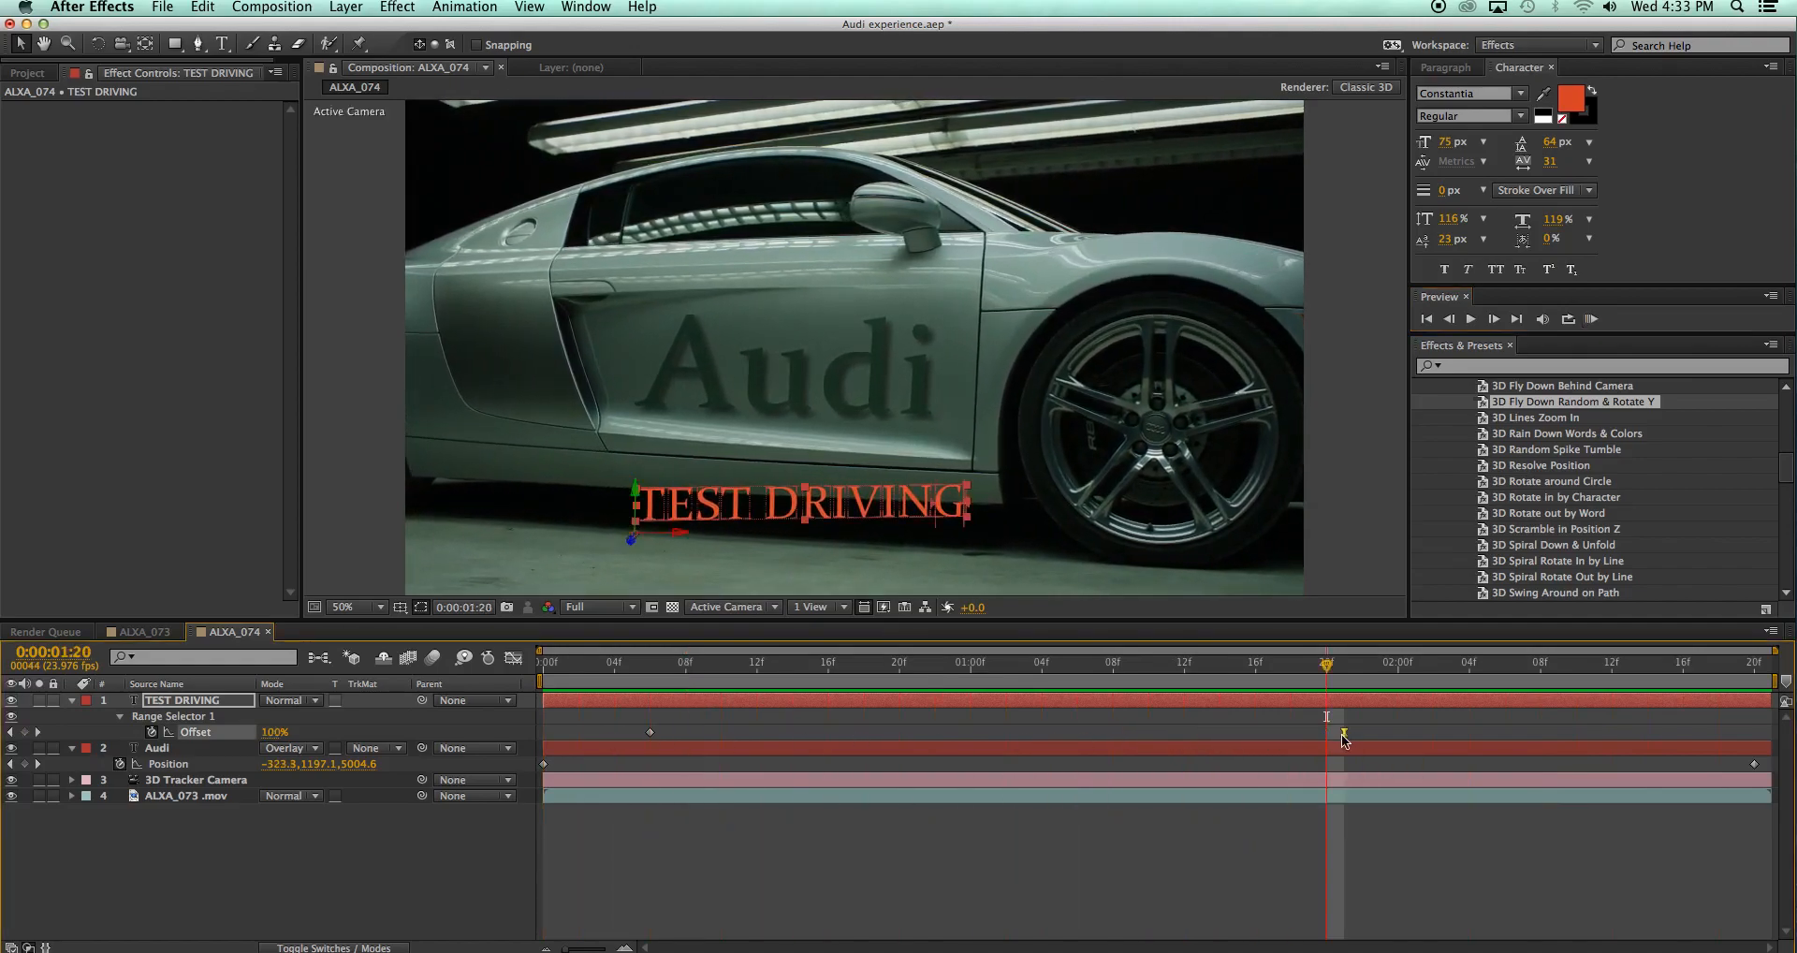
Keyframe a fade-in on the TEST DRIVING and Audi layers, with Opacity 0% at 0:00:00:00 and 100% at 0:00:00:03
click(550, 664)
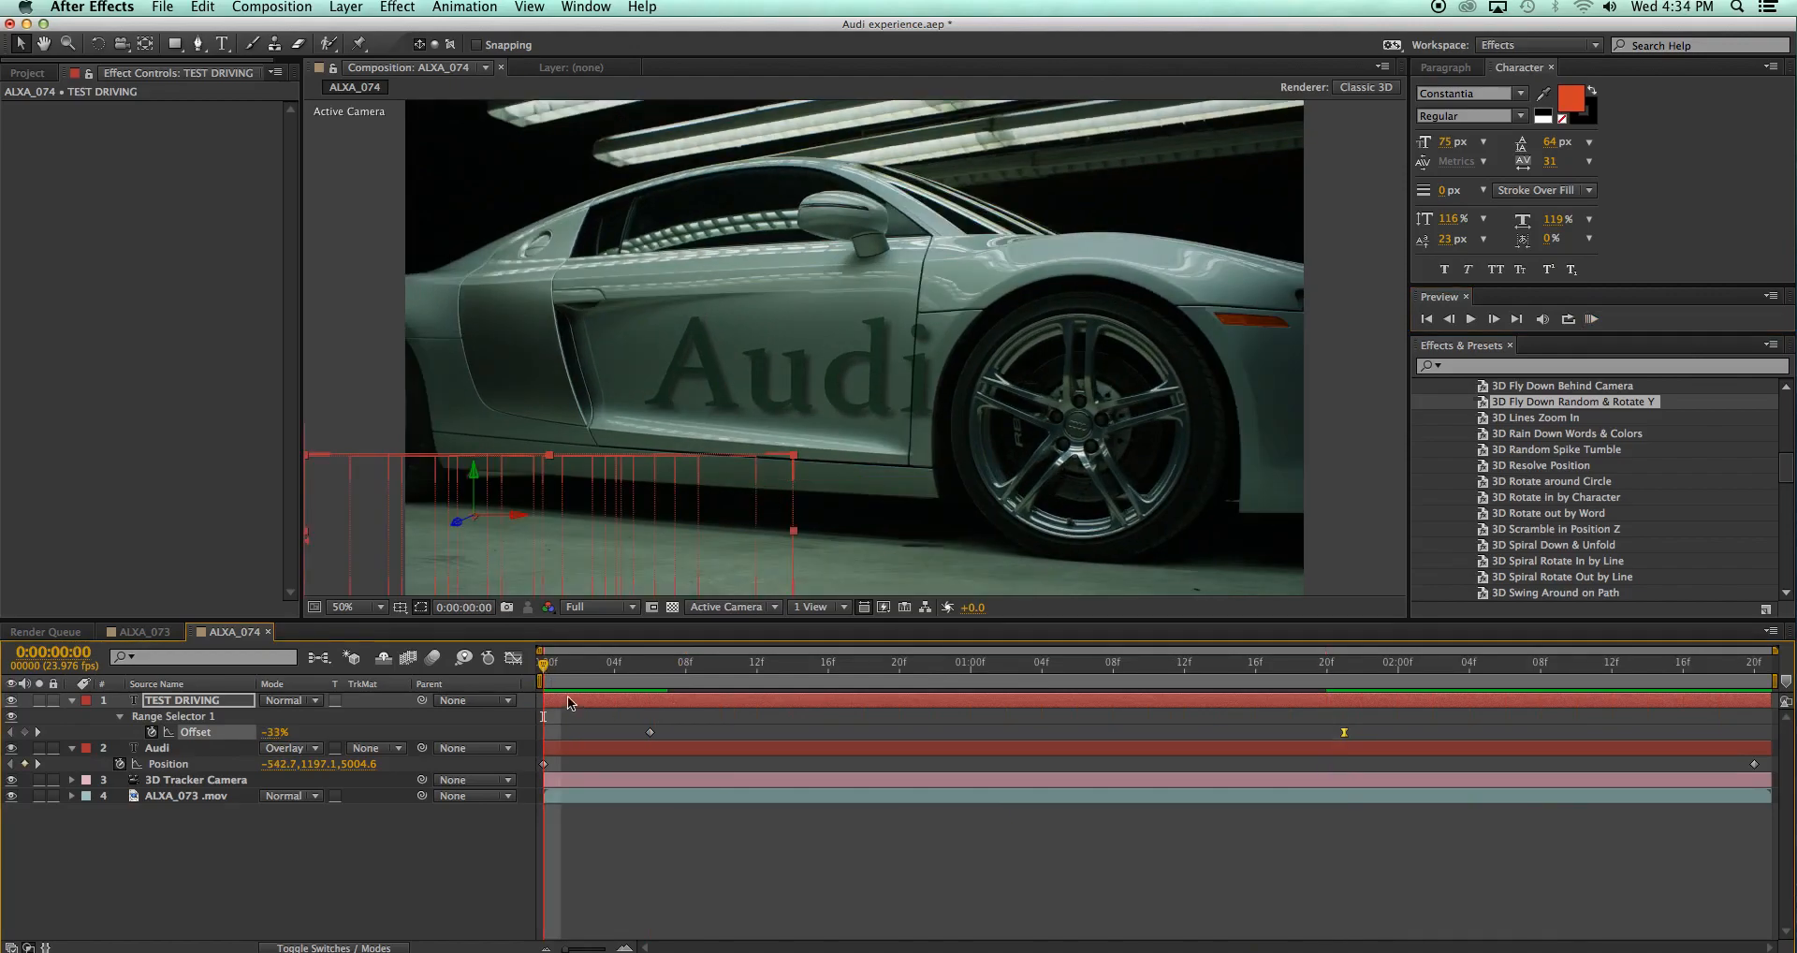
click(565, 746)
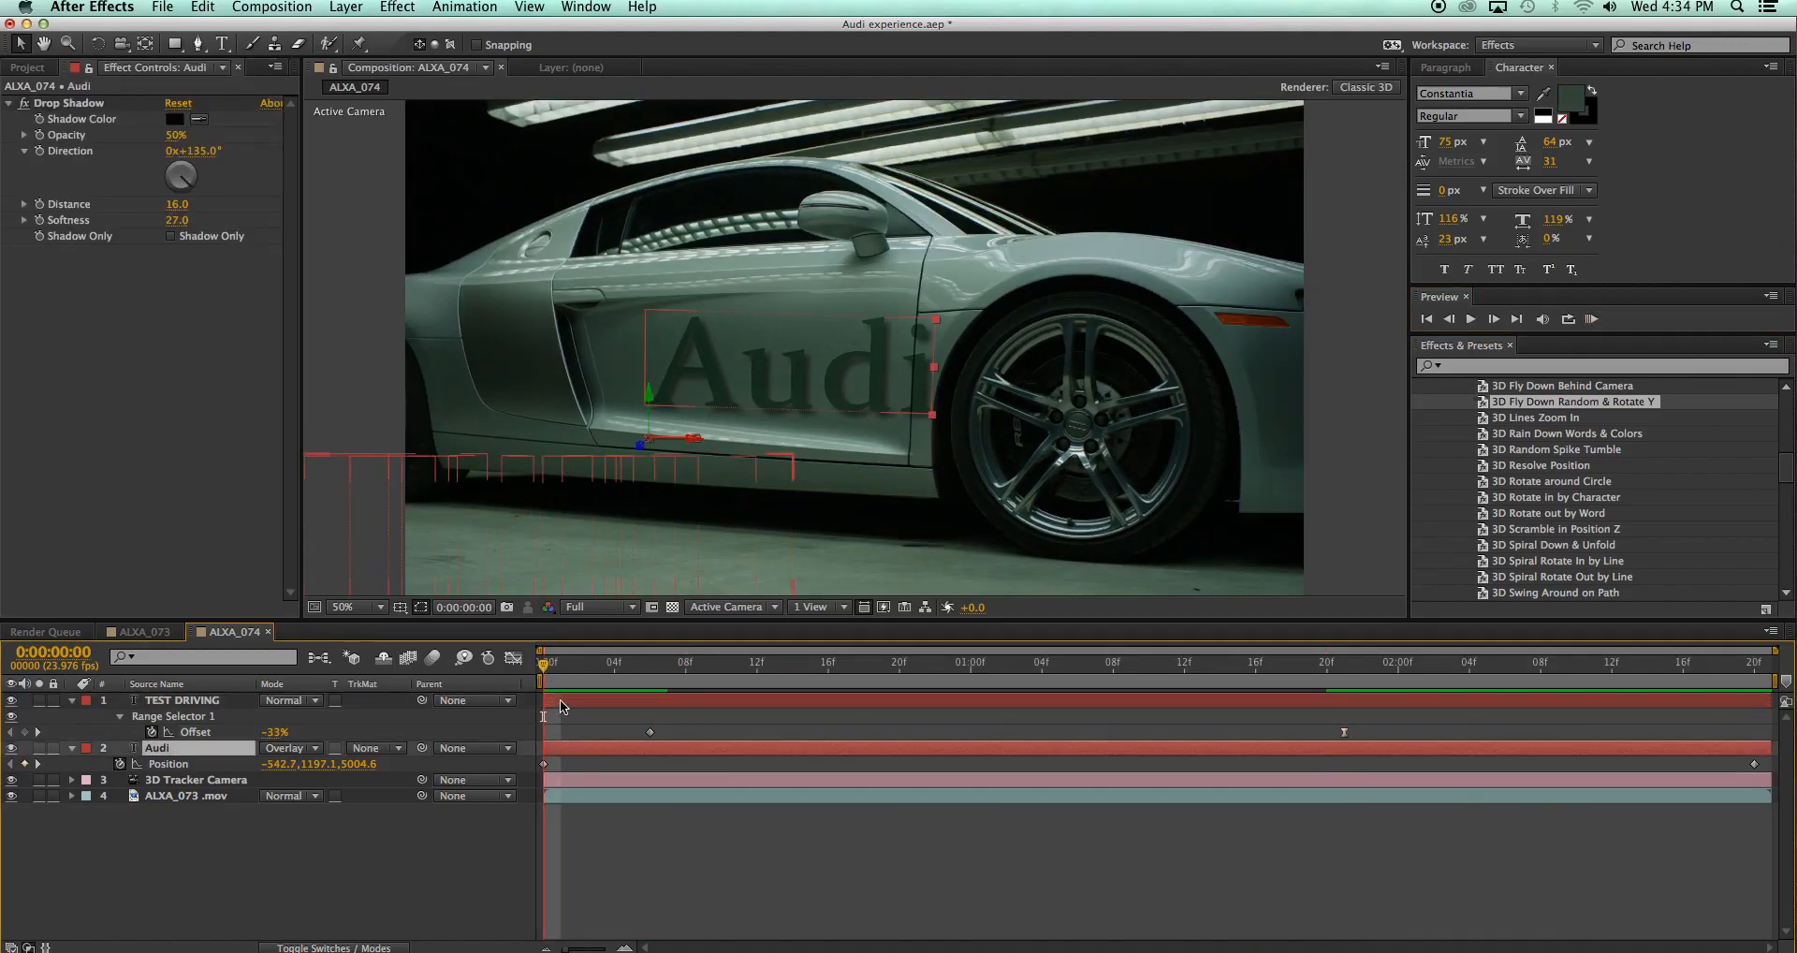
shift+click(563, 702)
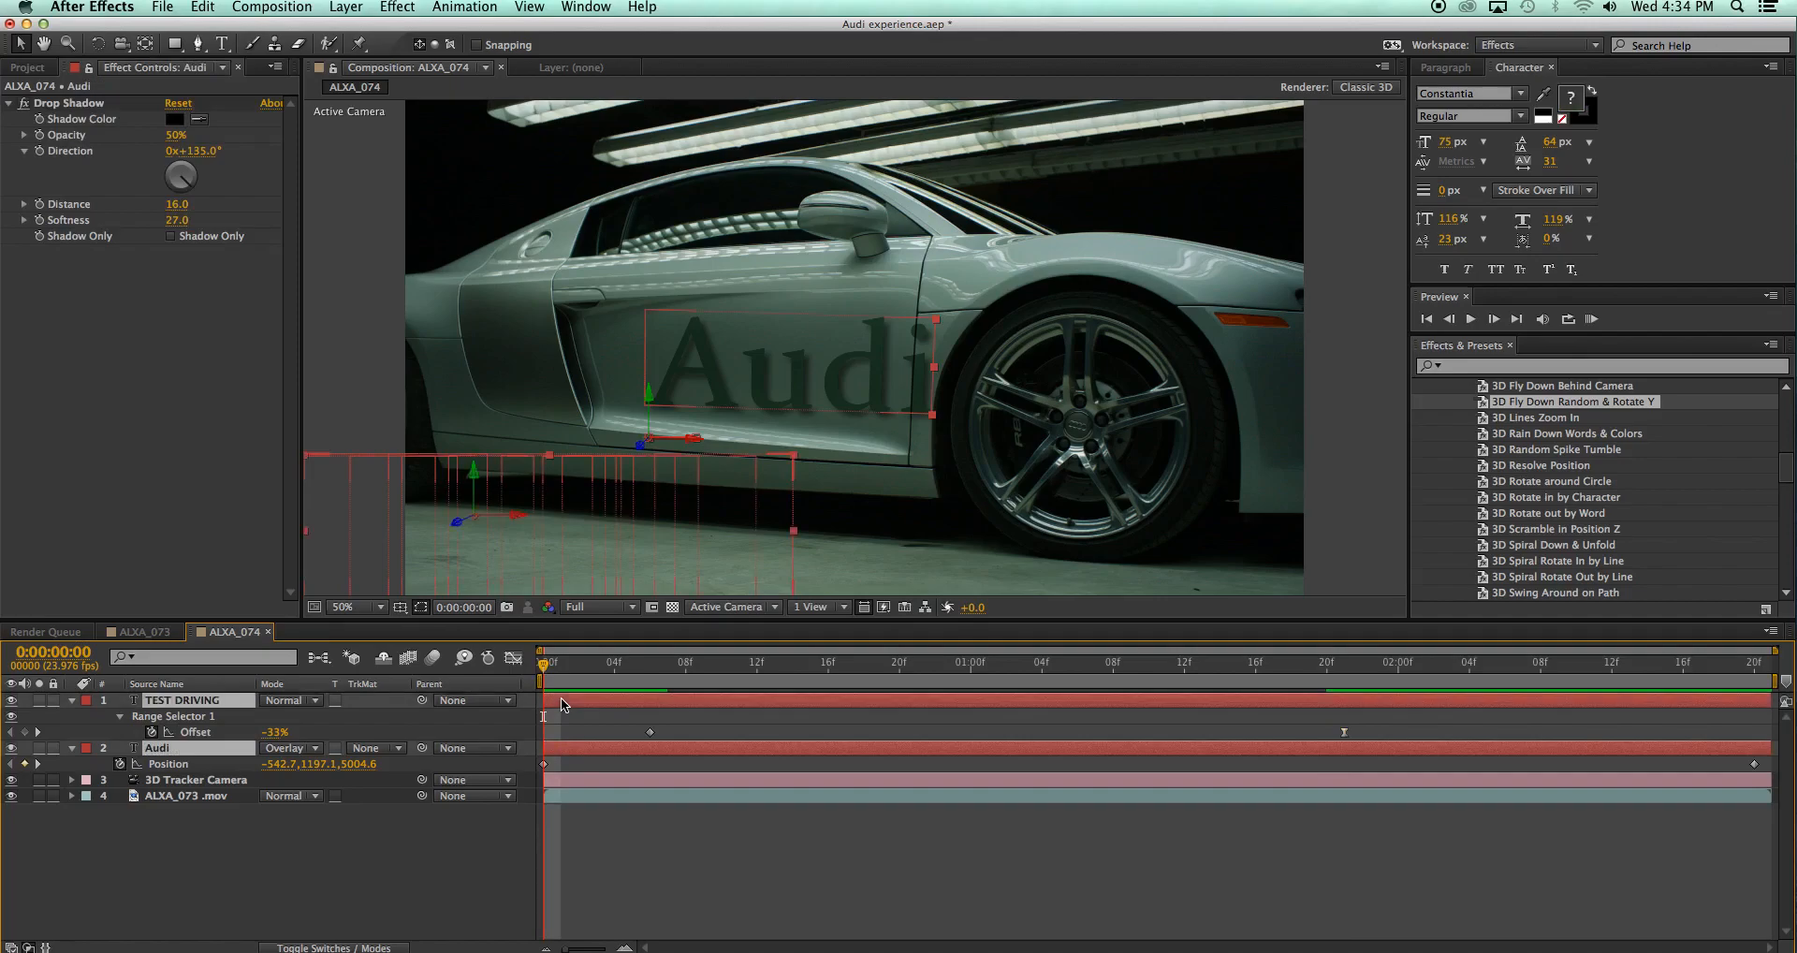
key(t)
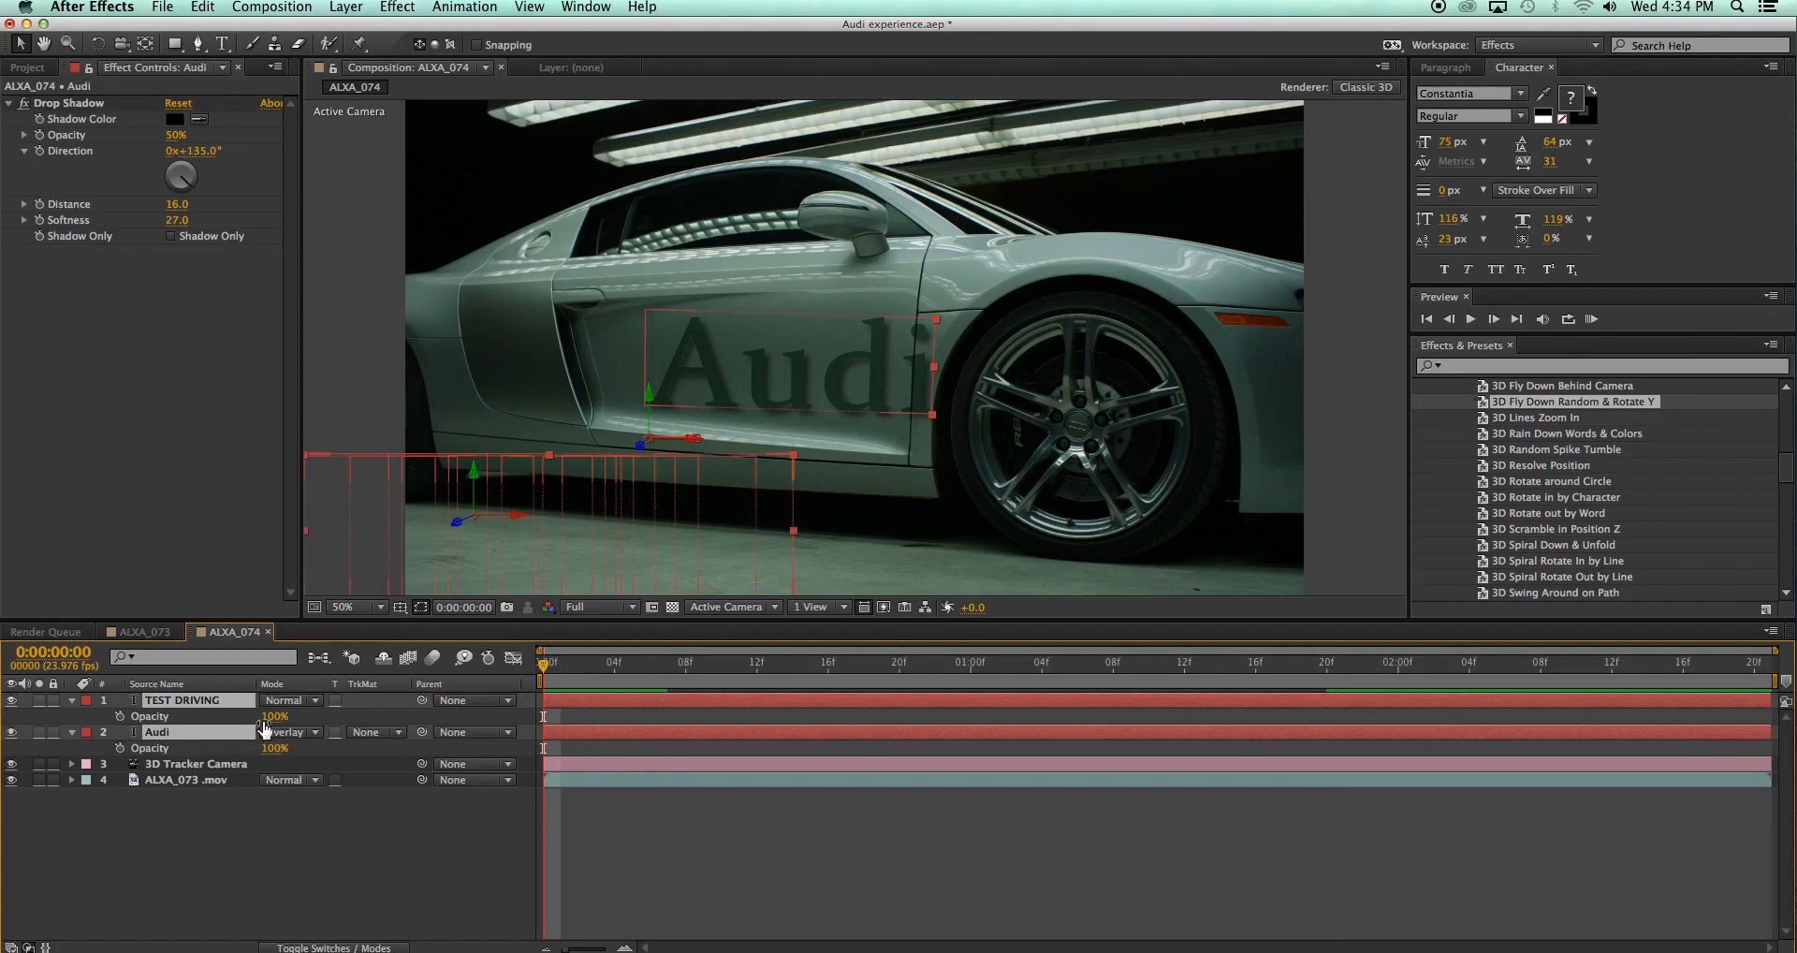
drag(267, 719, 116, 722)
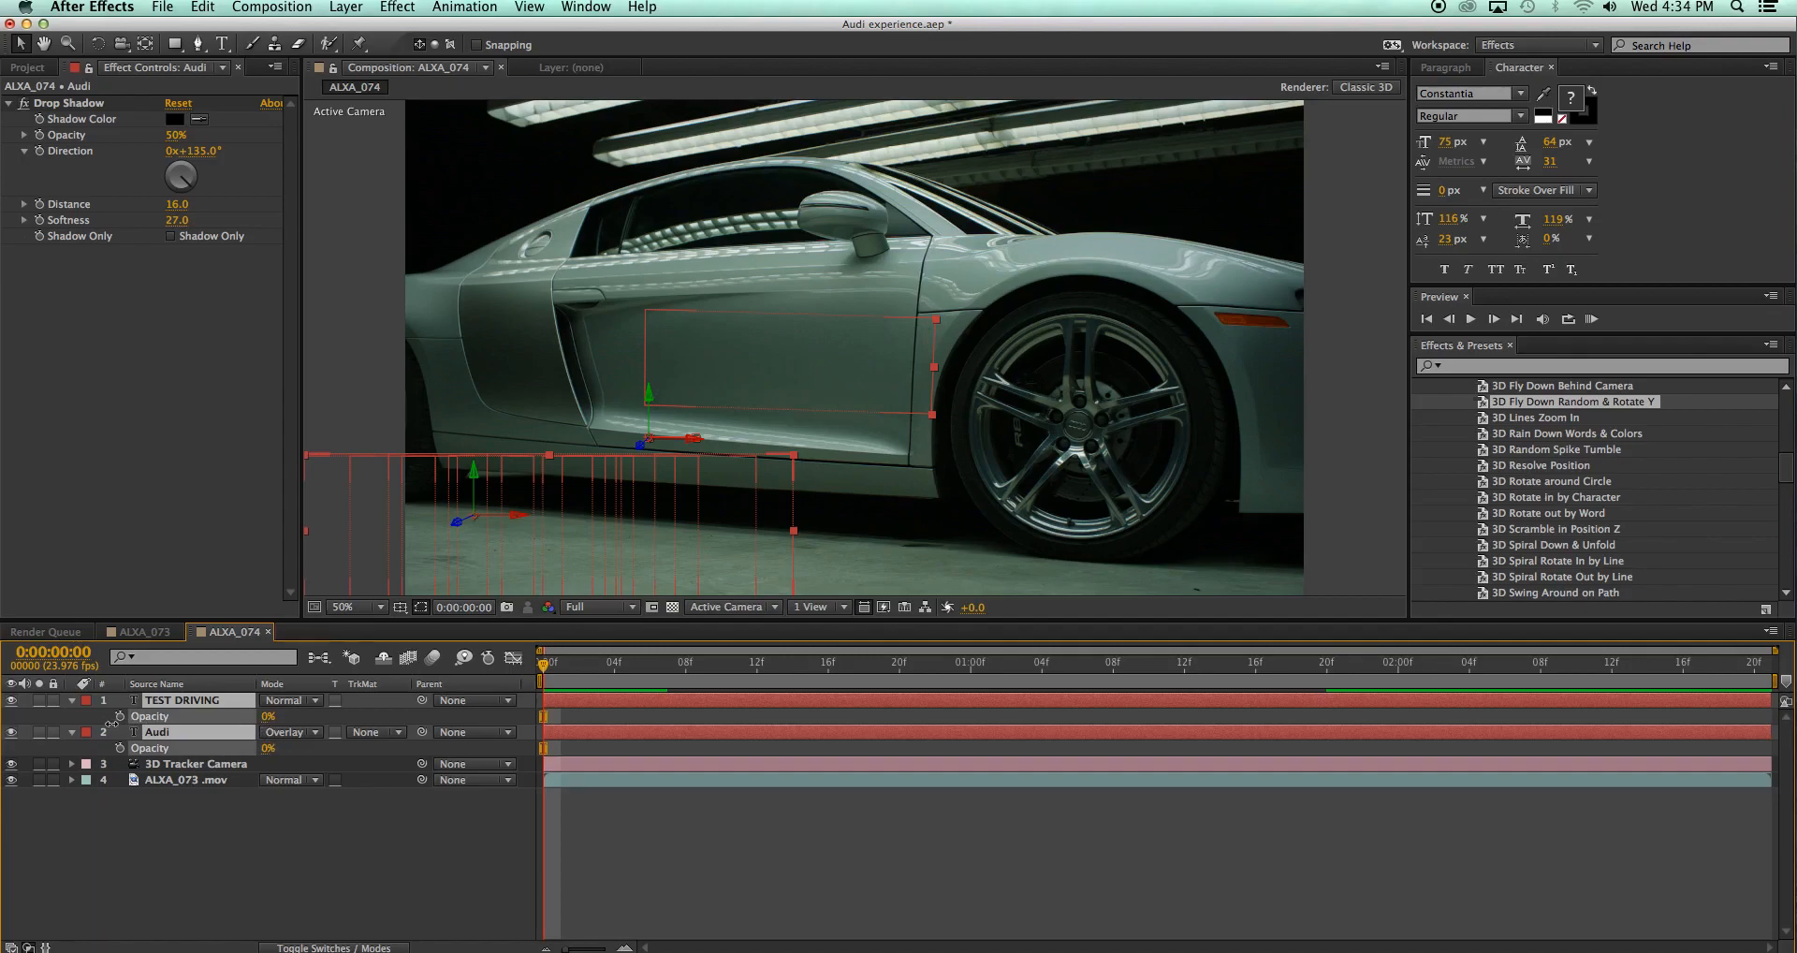
click(119, 716)
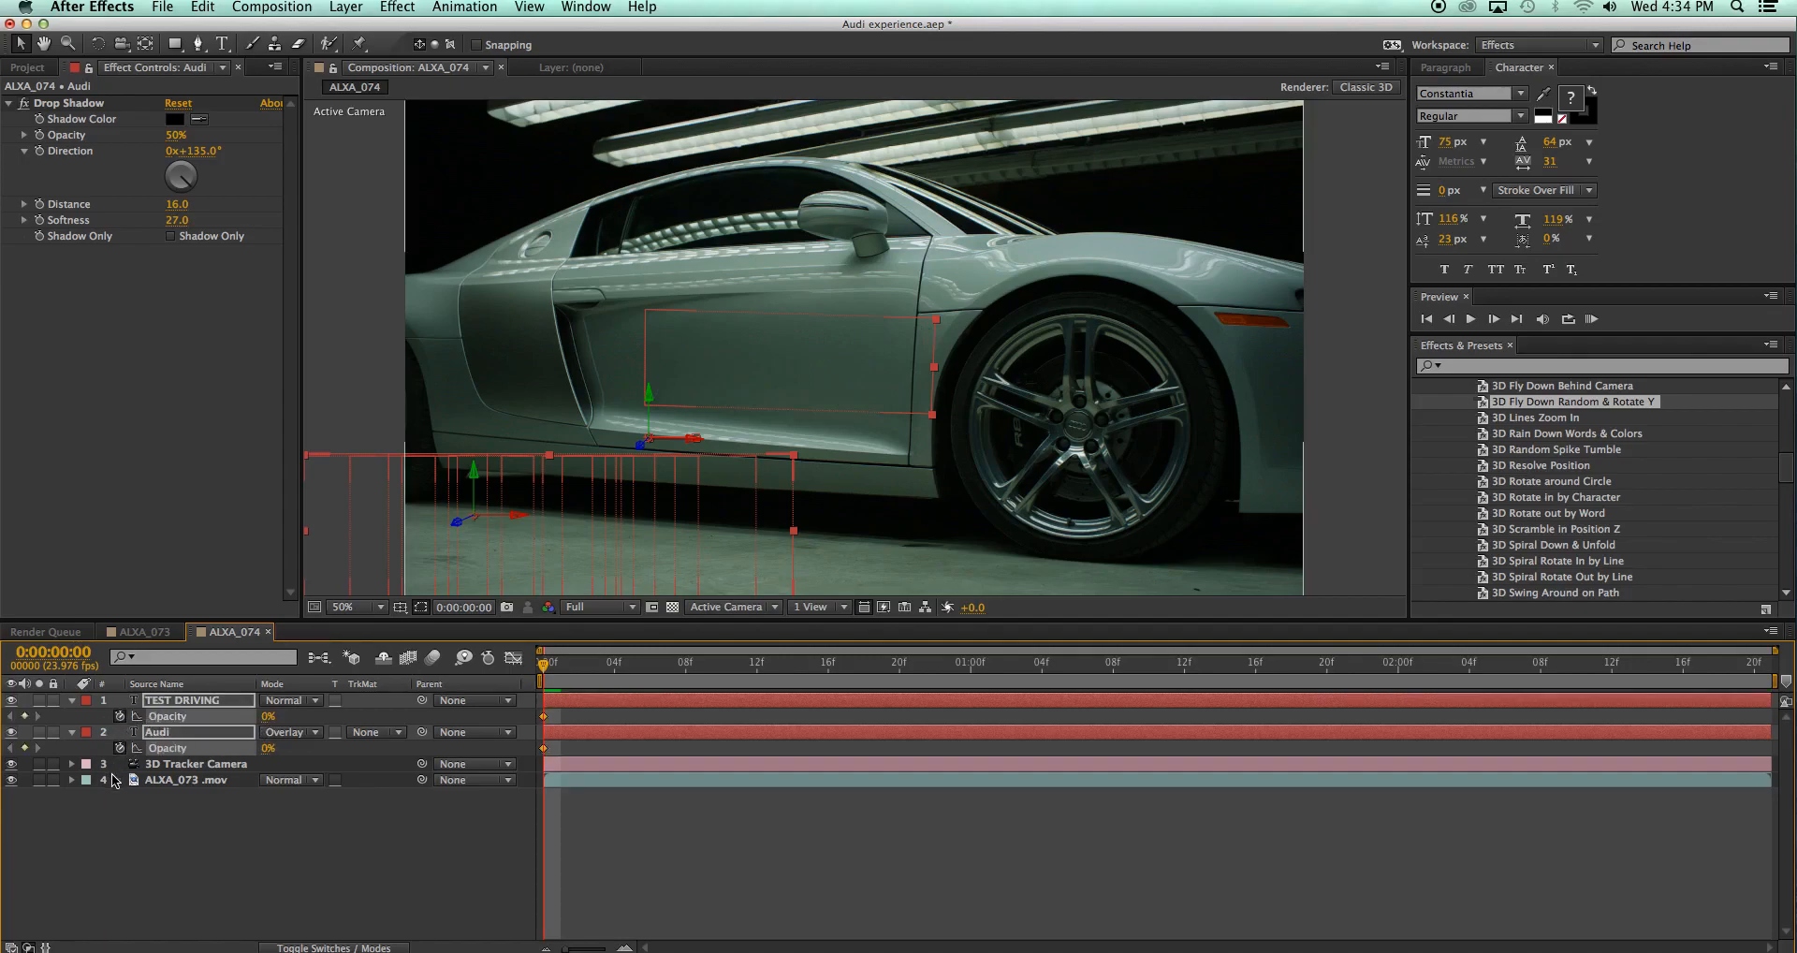
drag(548, 666, 595, 668)
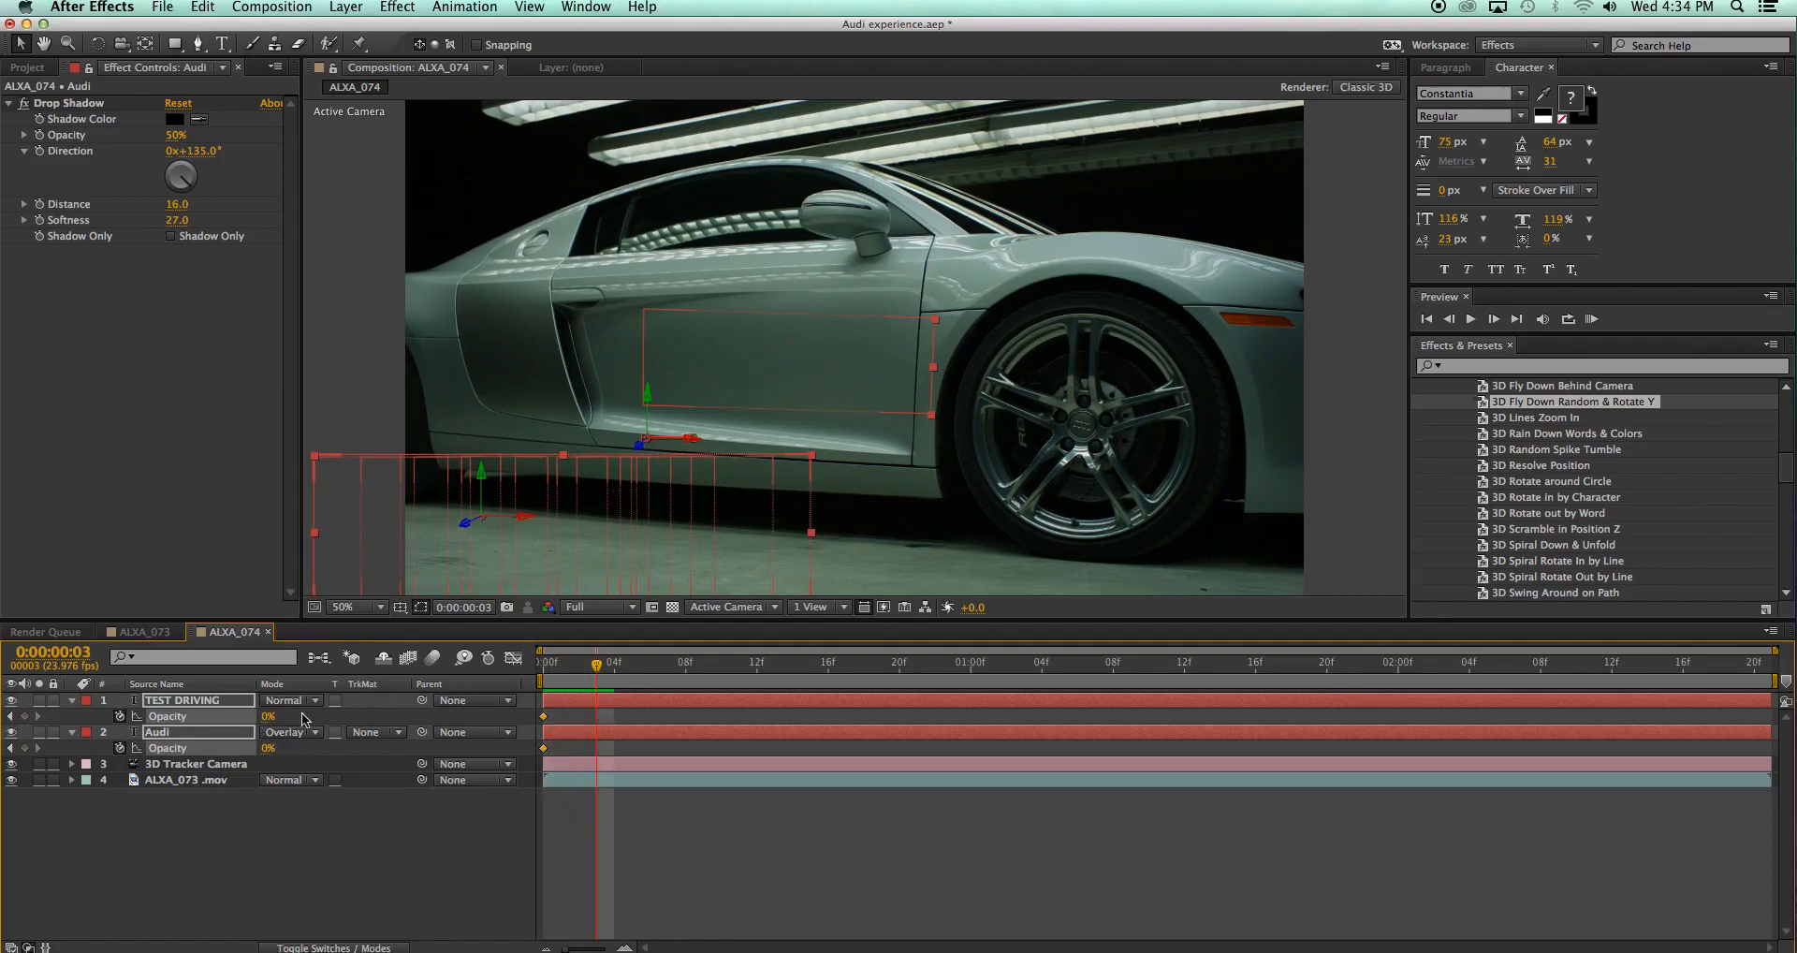
drag(265, 717, 423, 714)
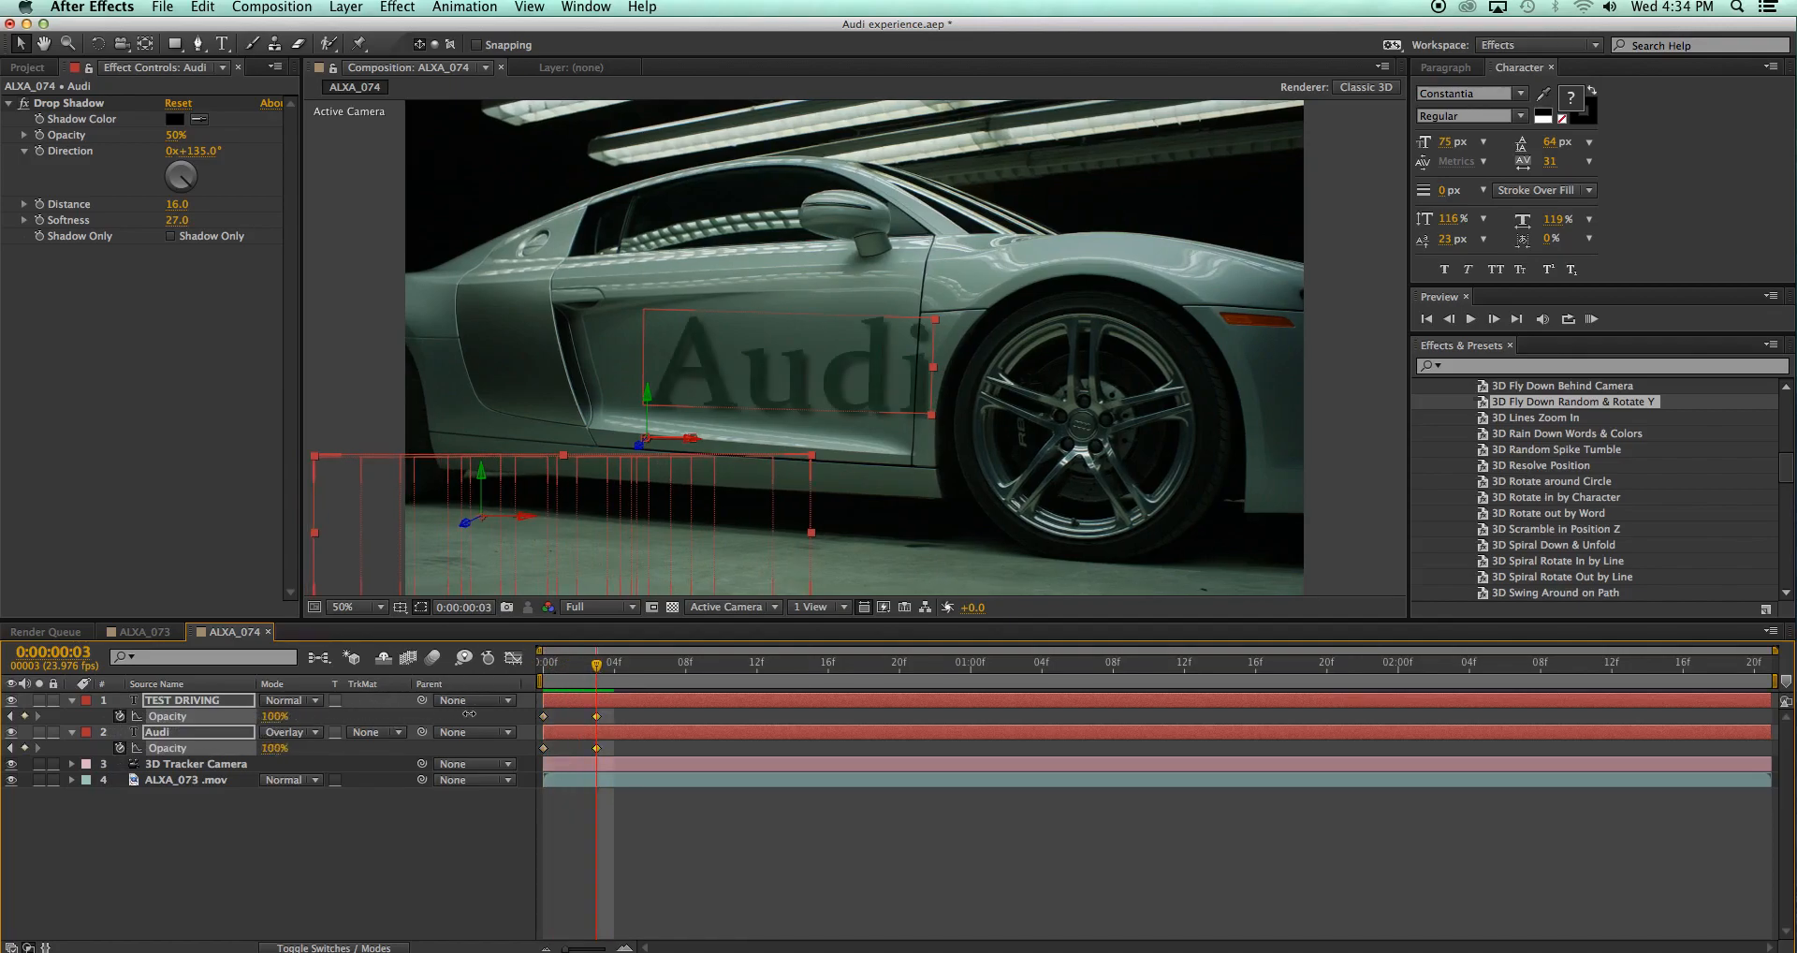
Keyframe a fade-out on both text layers, with Opacity 100% at 0:00:02:06 and 0% at 0:00:02:17
drag(596, 671, 1112, 670)
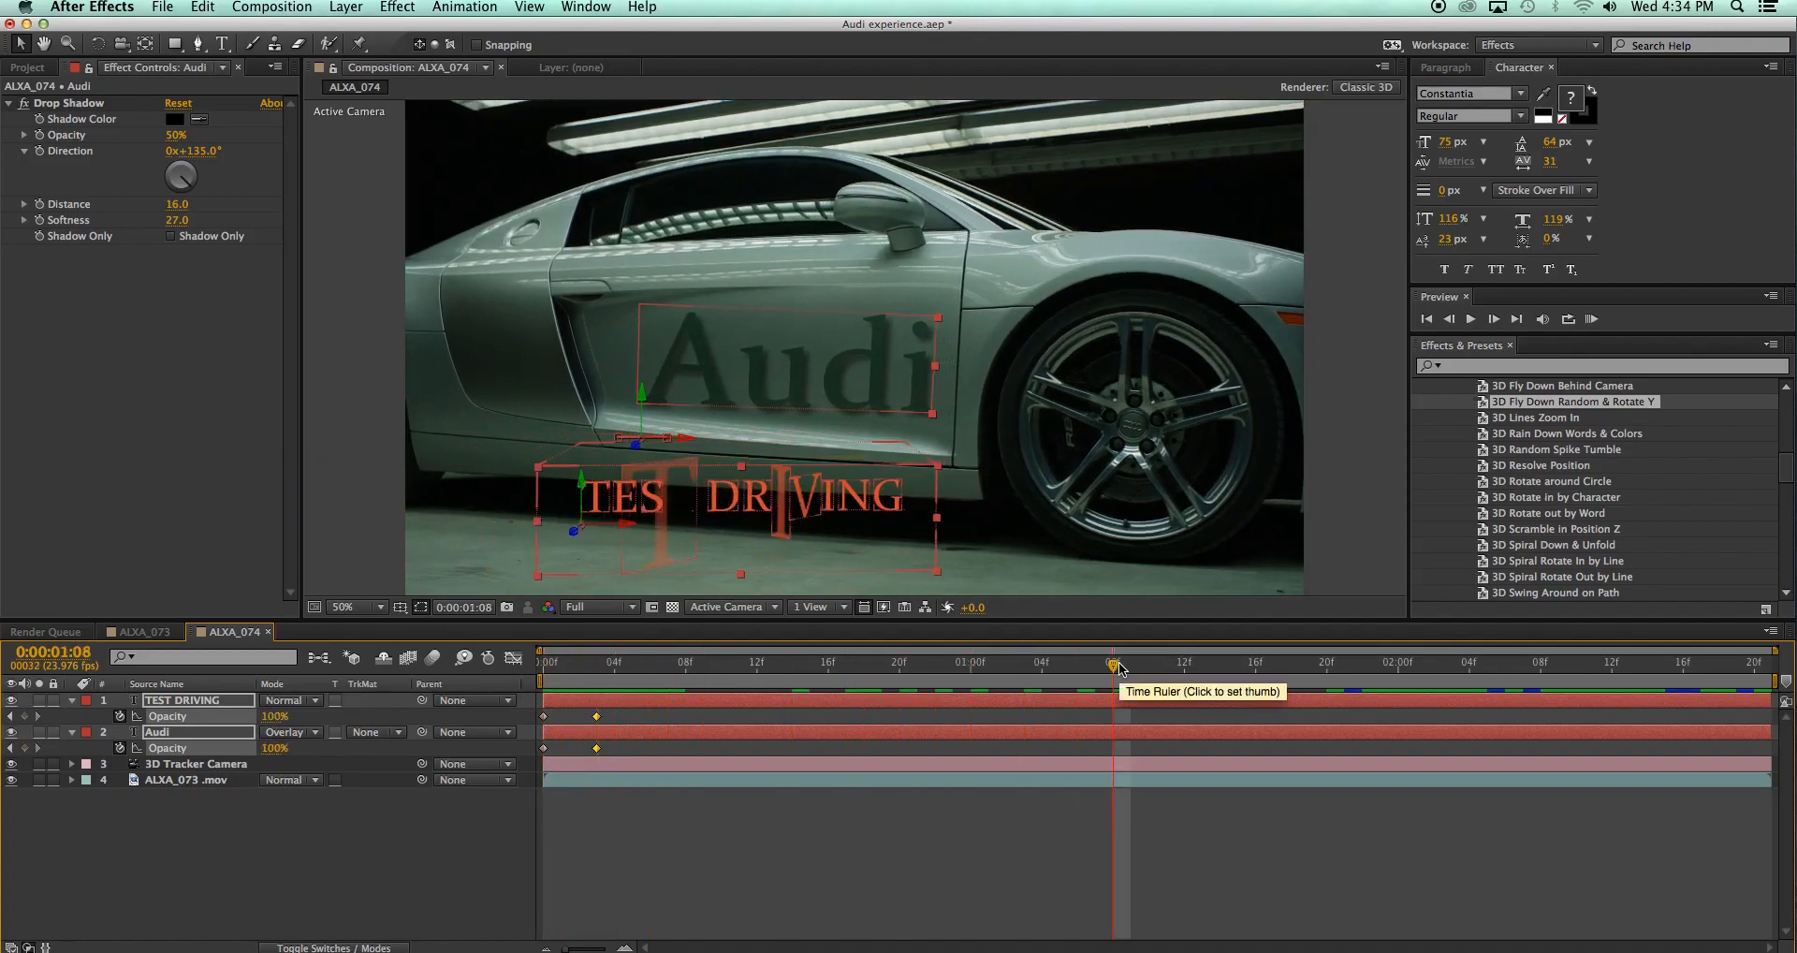
click(1399, 666)
drag(1419, 666, 1503, 672)
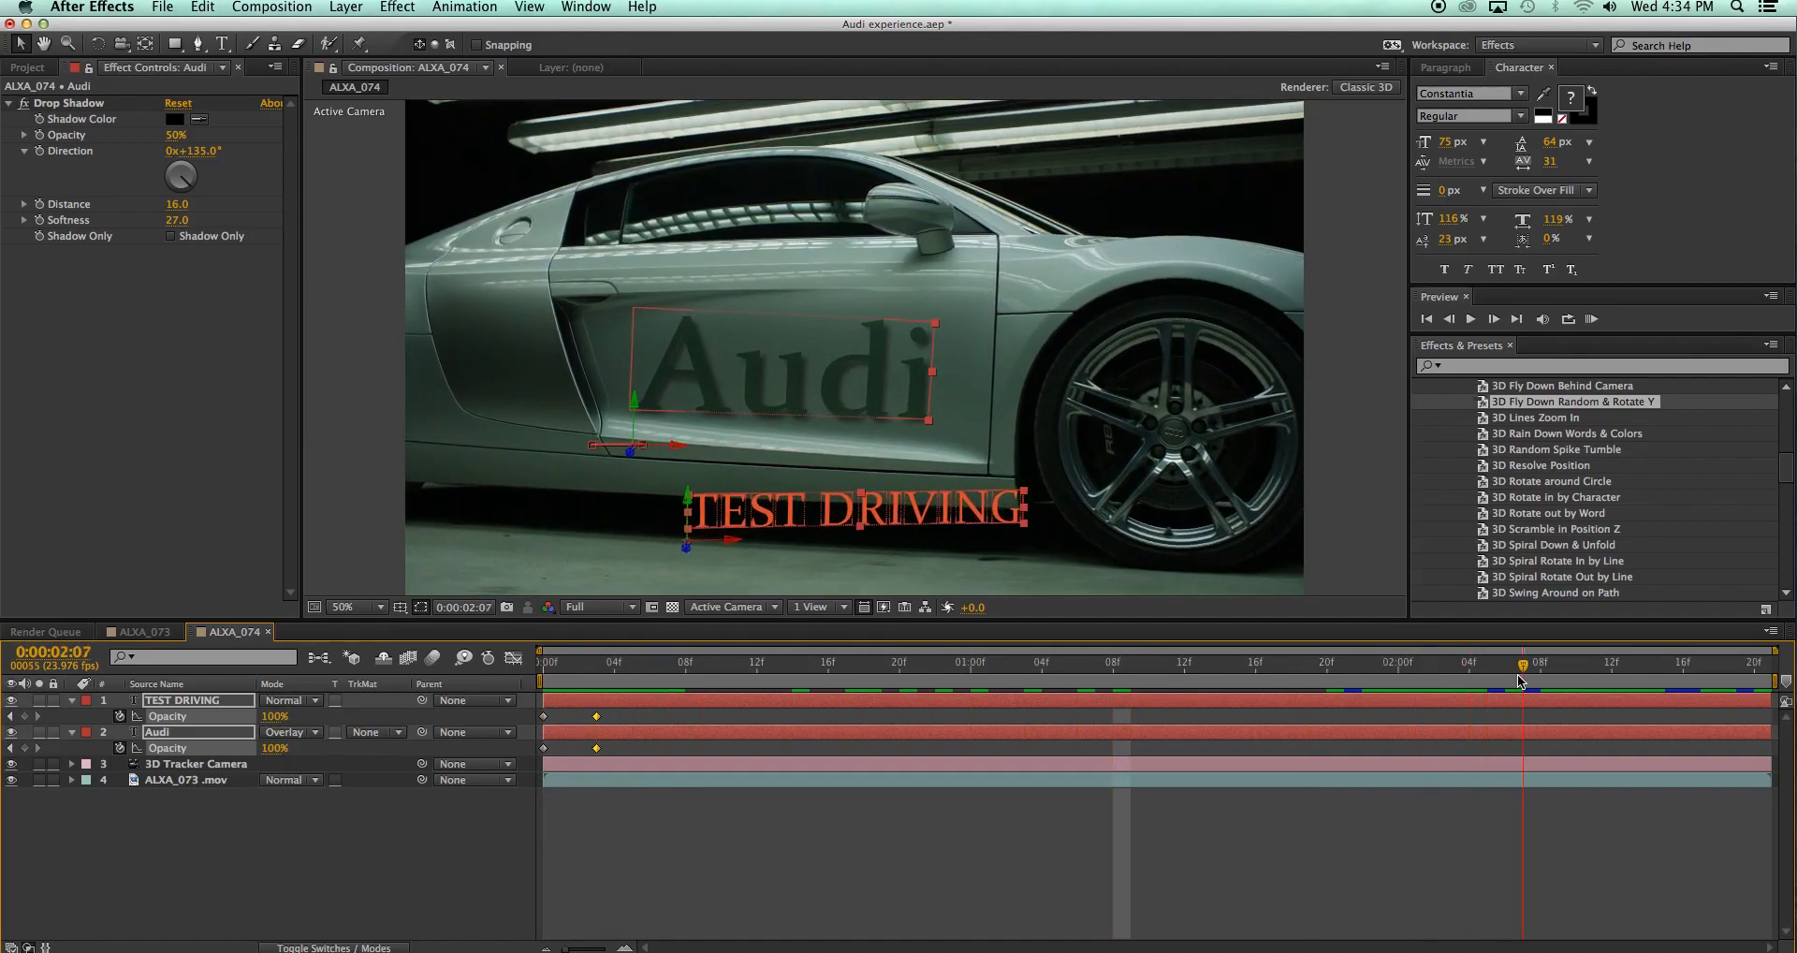
click(24, 715)
click(24, 748)
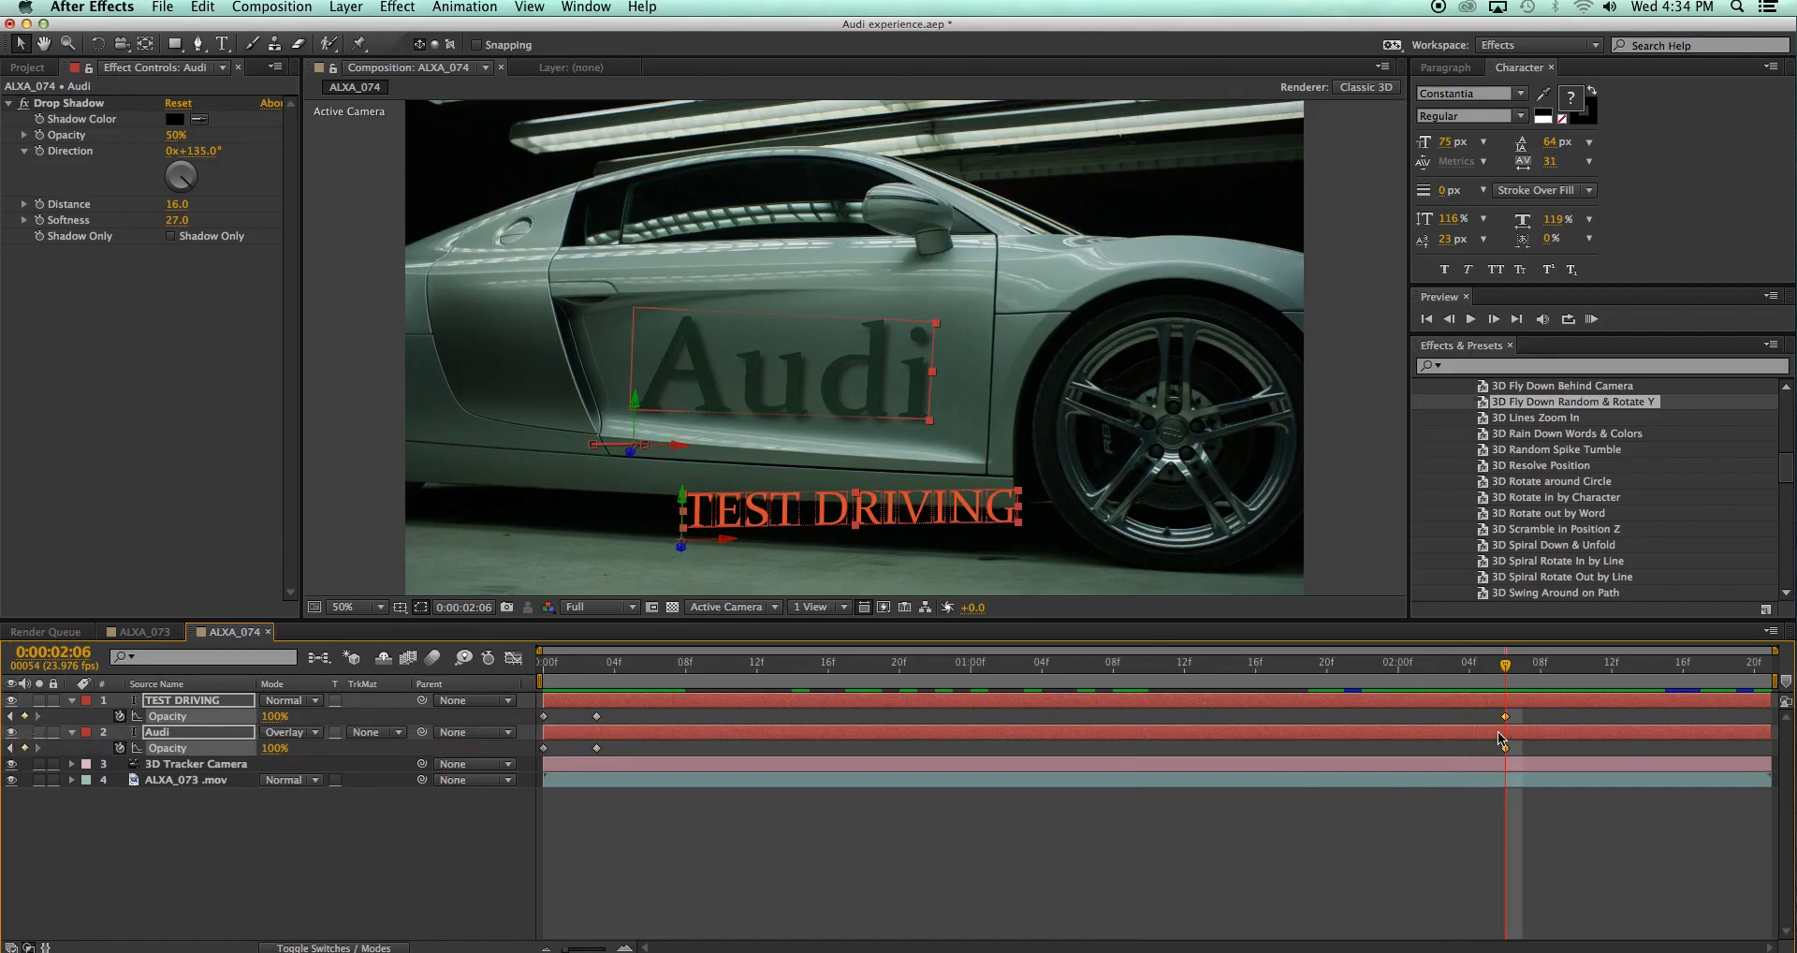
drag(1507, 669, 1701, 667)
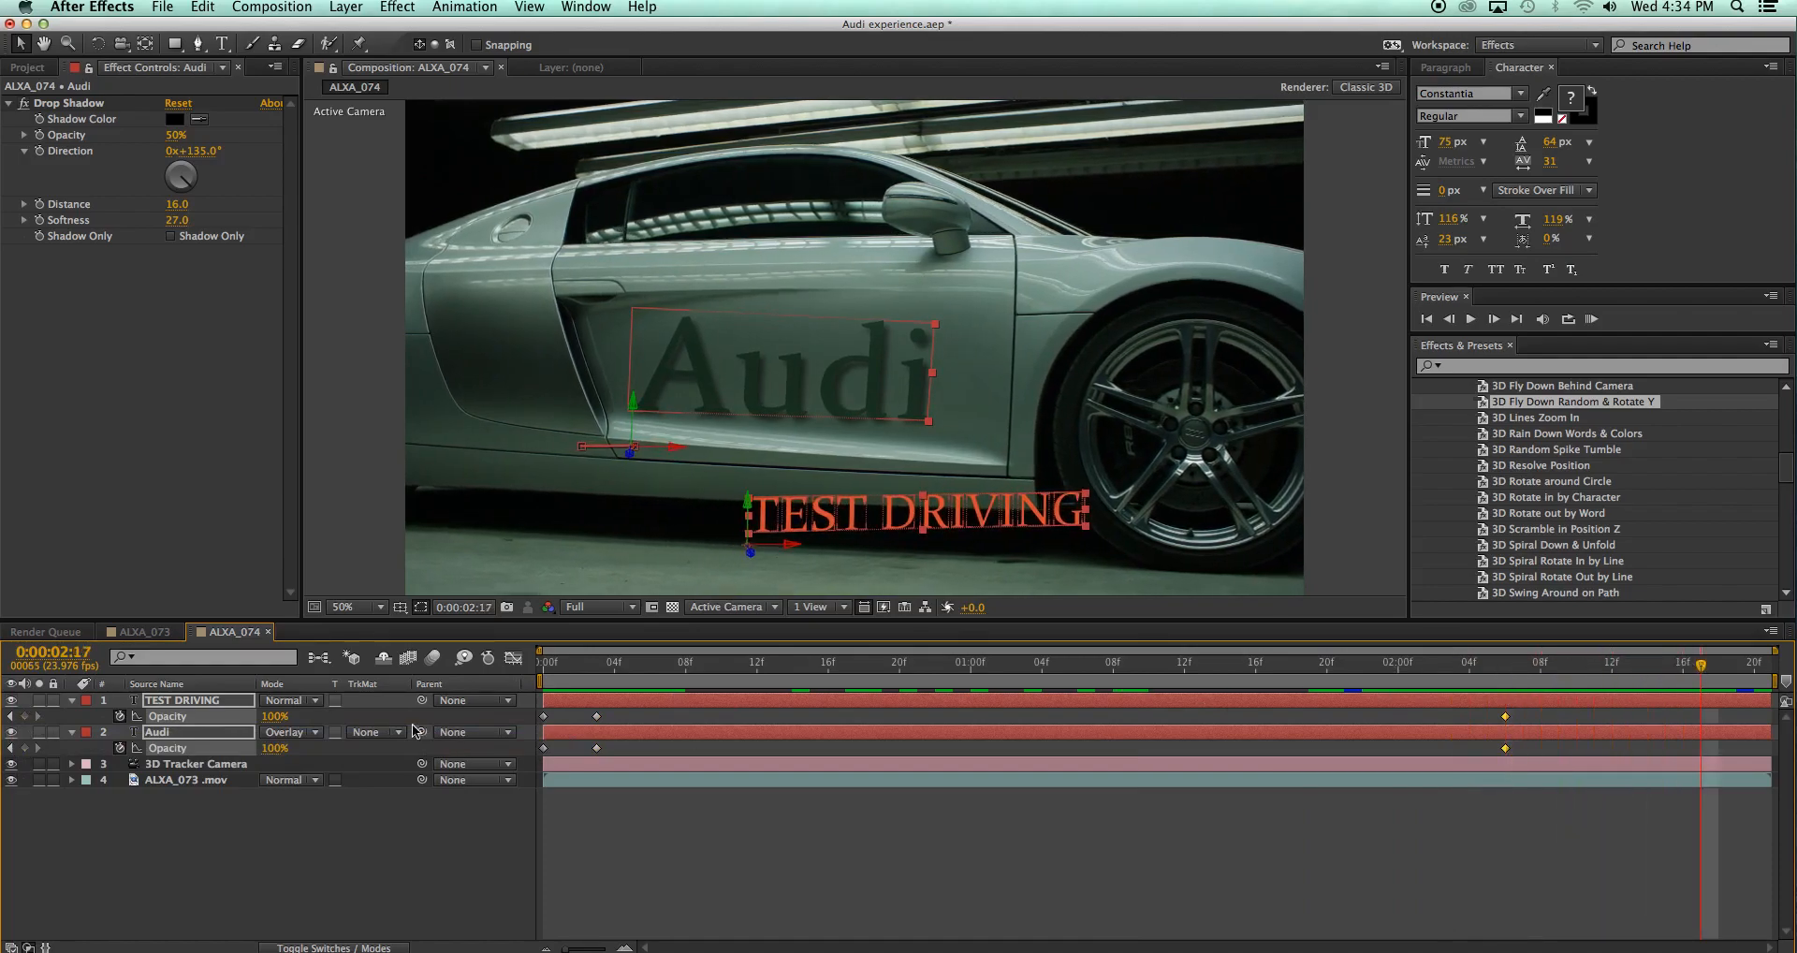
drag(271, 748, 120, 747)
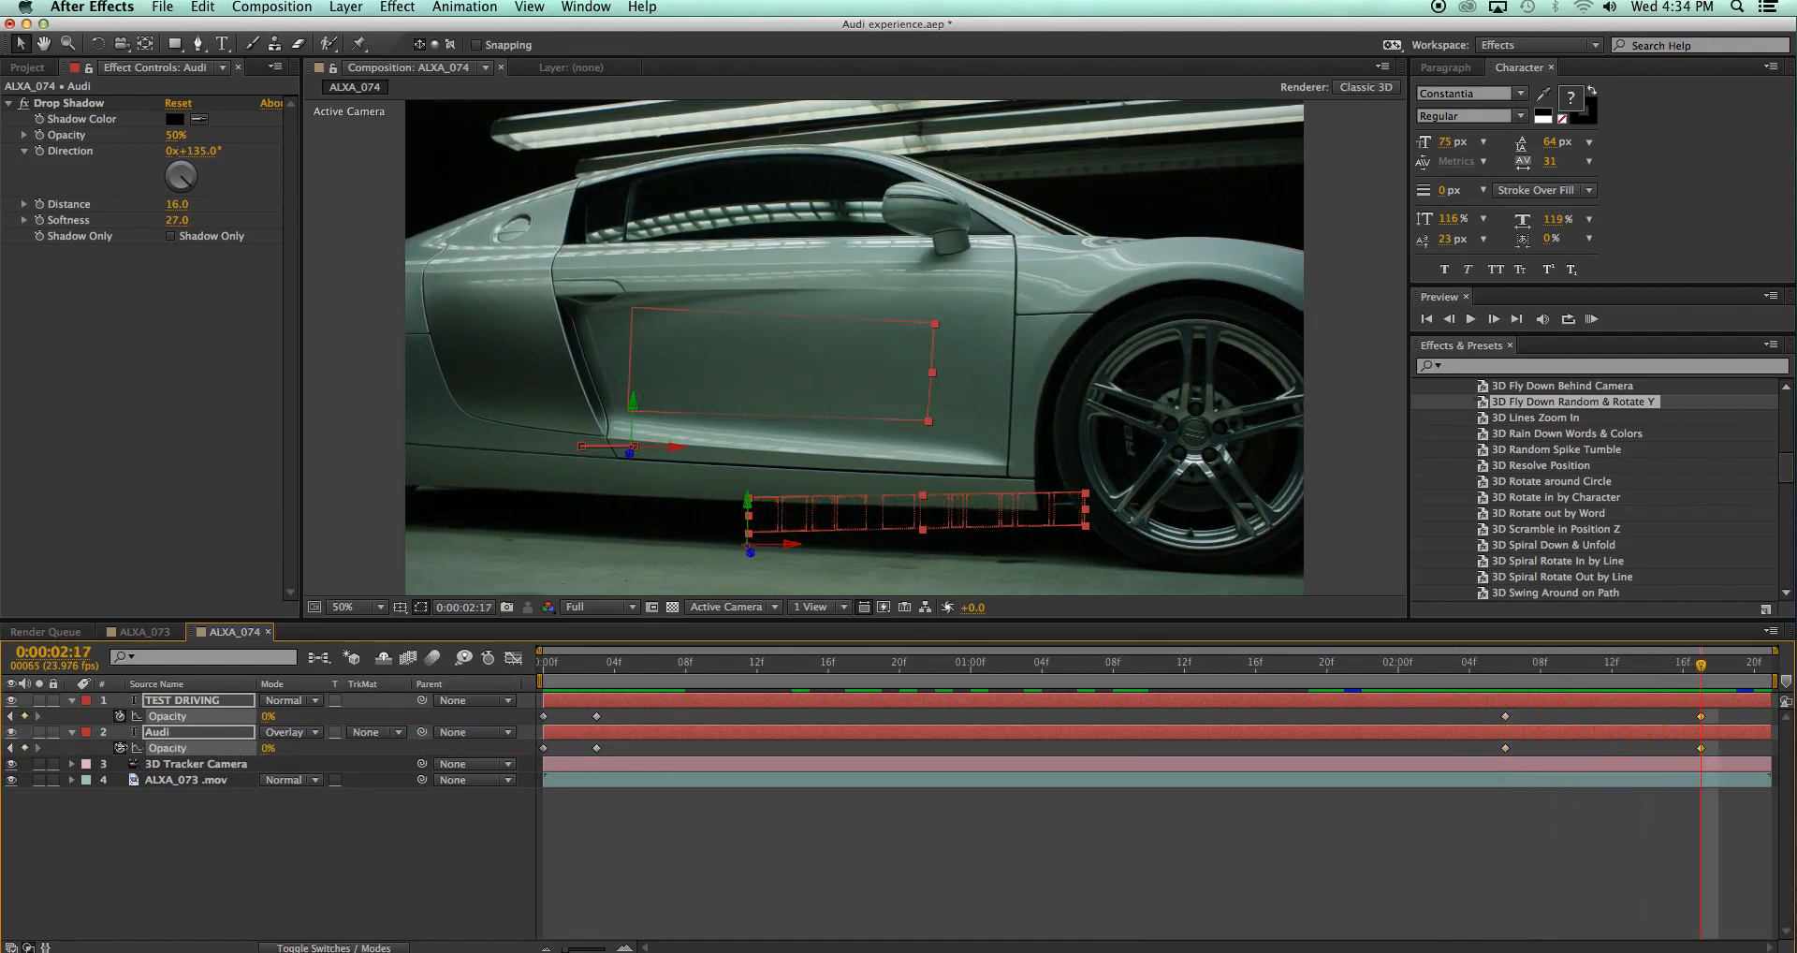
Preview the composition from the start to check both text layers' opacity fades
drag(1697, 666, 535, 632)
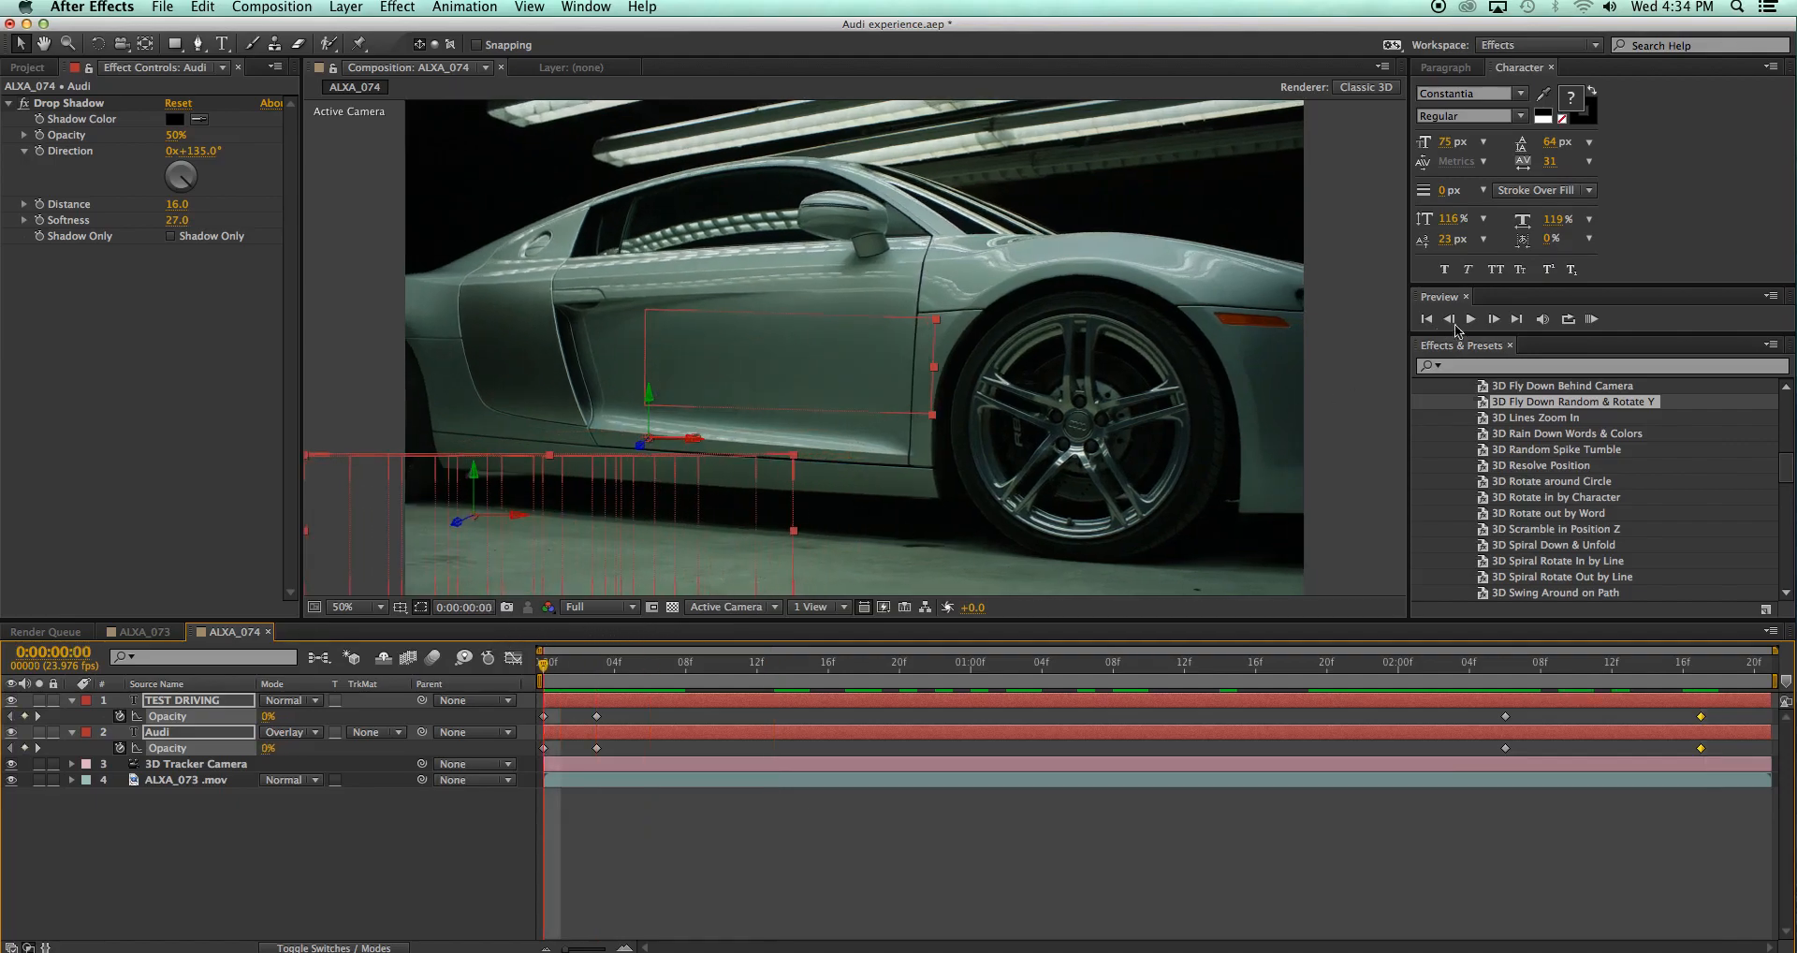
click(1590, 319)
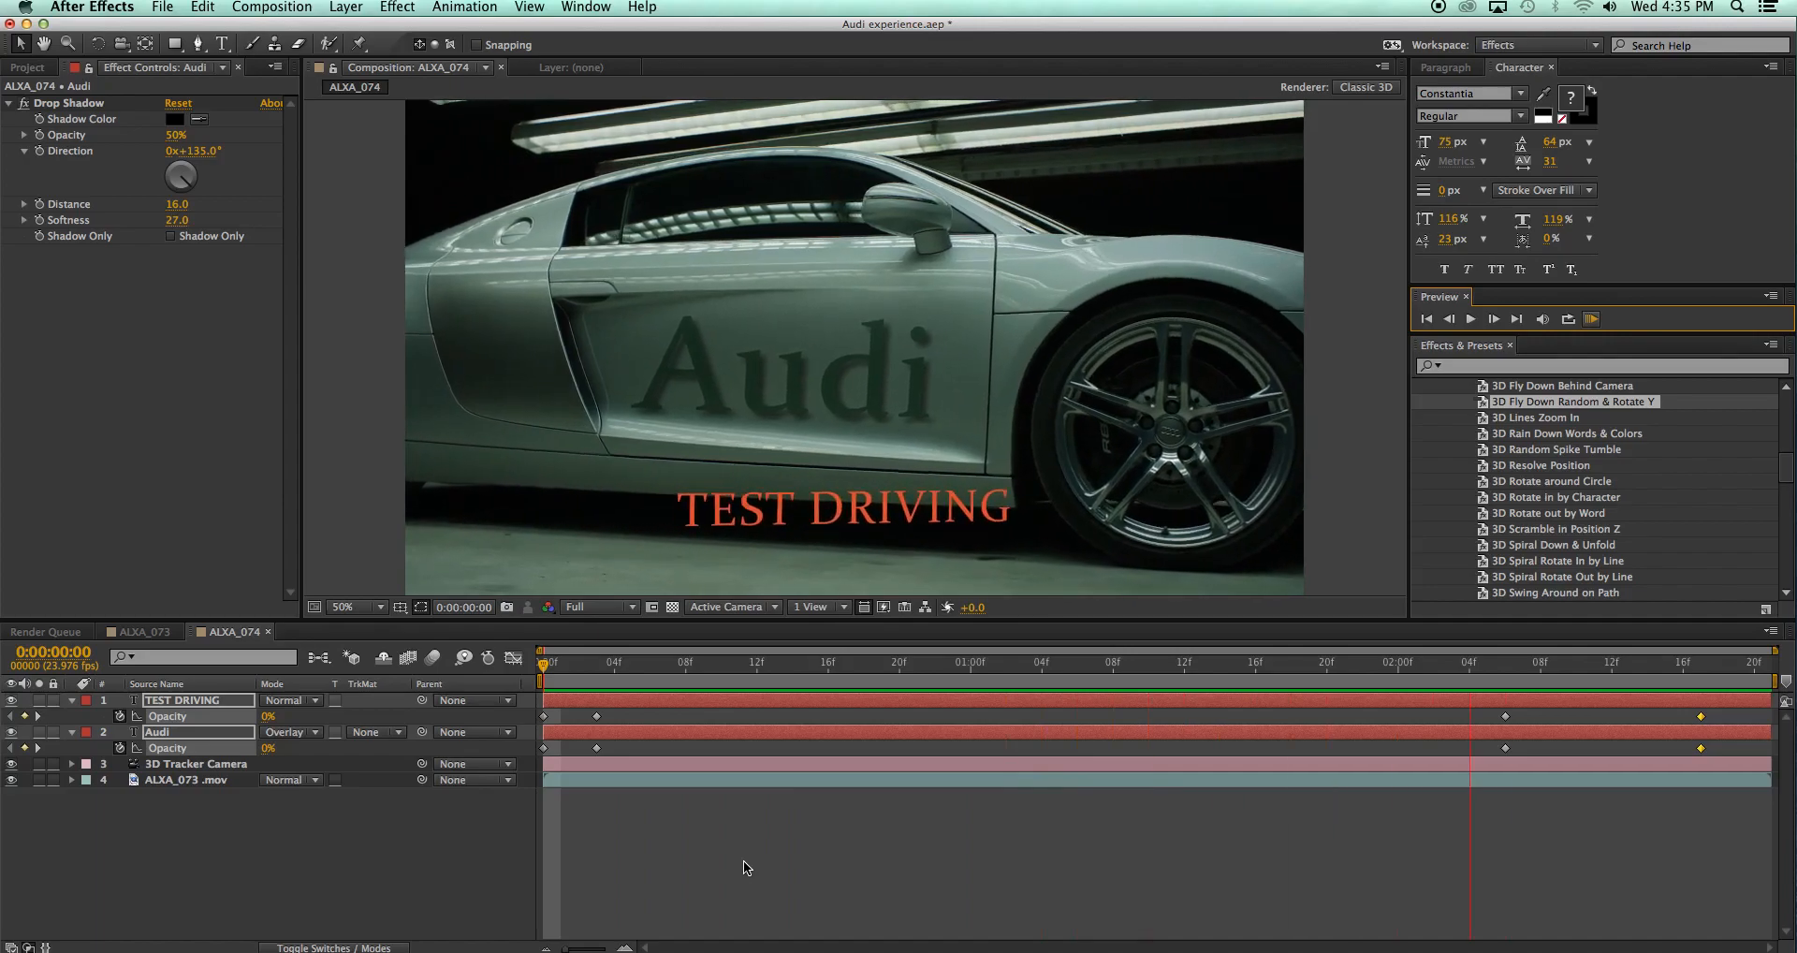
key(space)
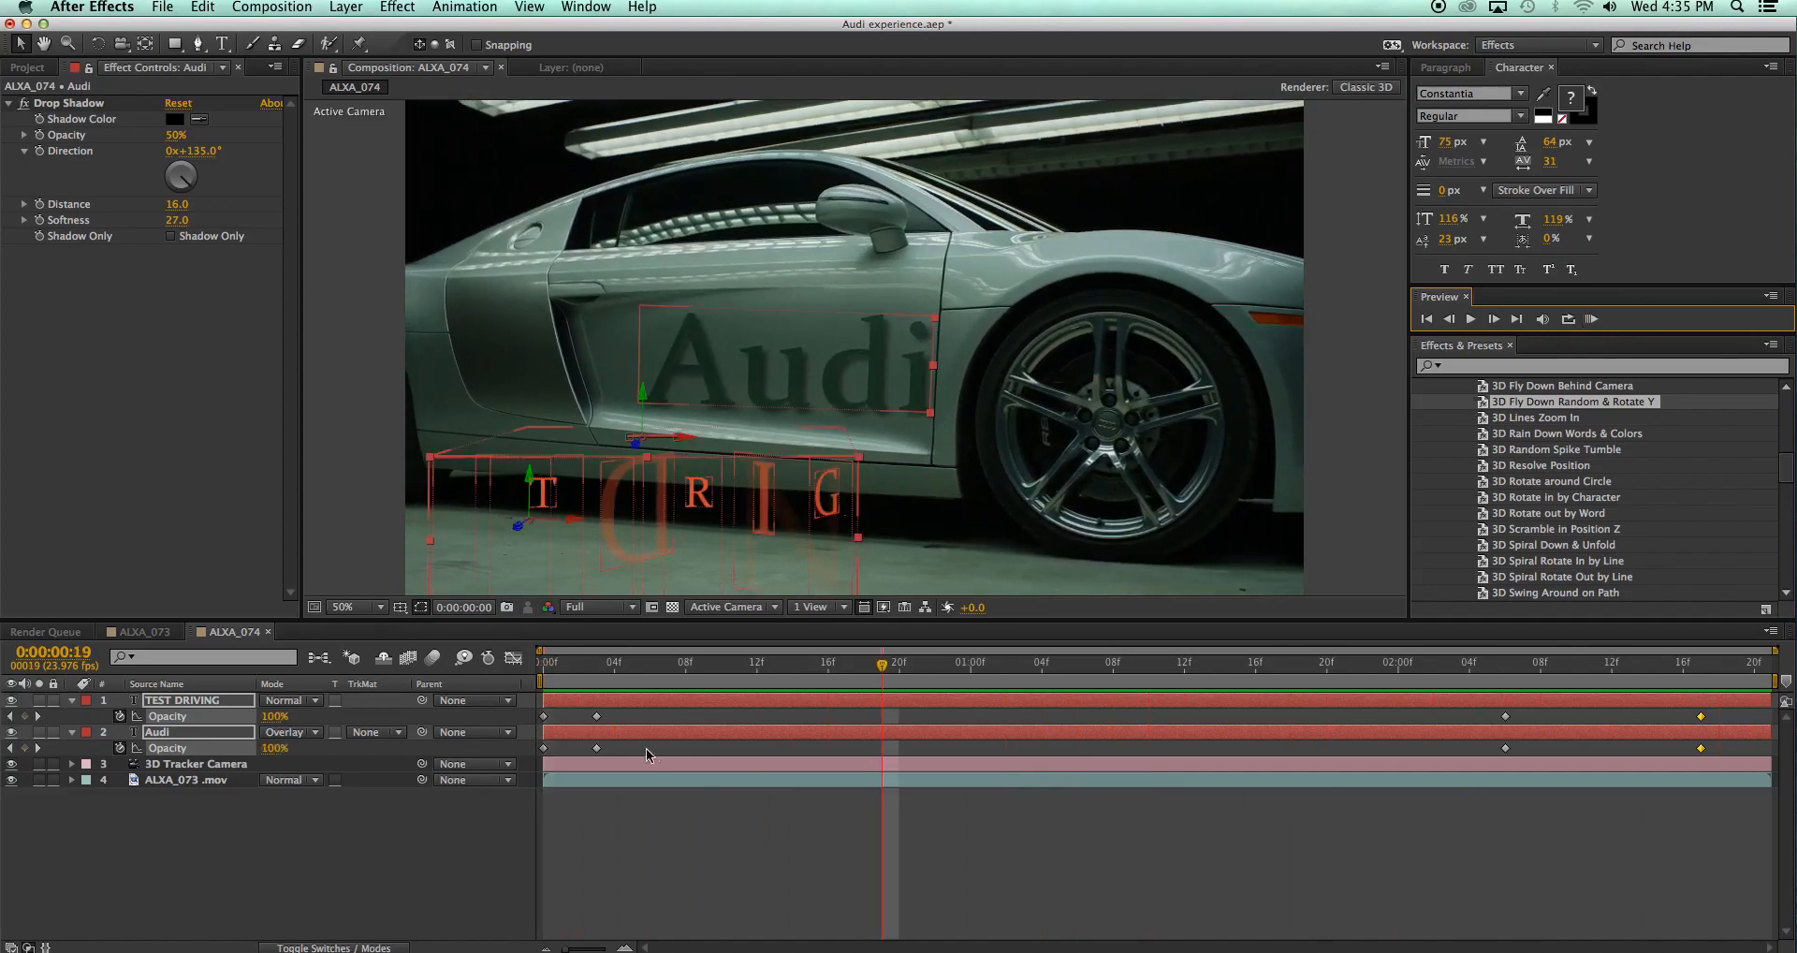
Lengthen both layers' fades by moving the fade-in end to 0:00:00:12, the fade-out start to 0:00:01:22 and its end to 0:00:02:20
drag(618, 715, 609, 723)
drag(587, 745, 756, 747)
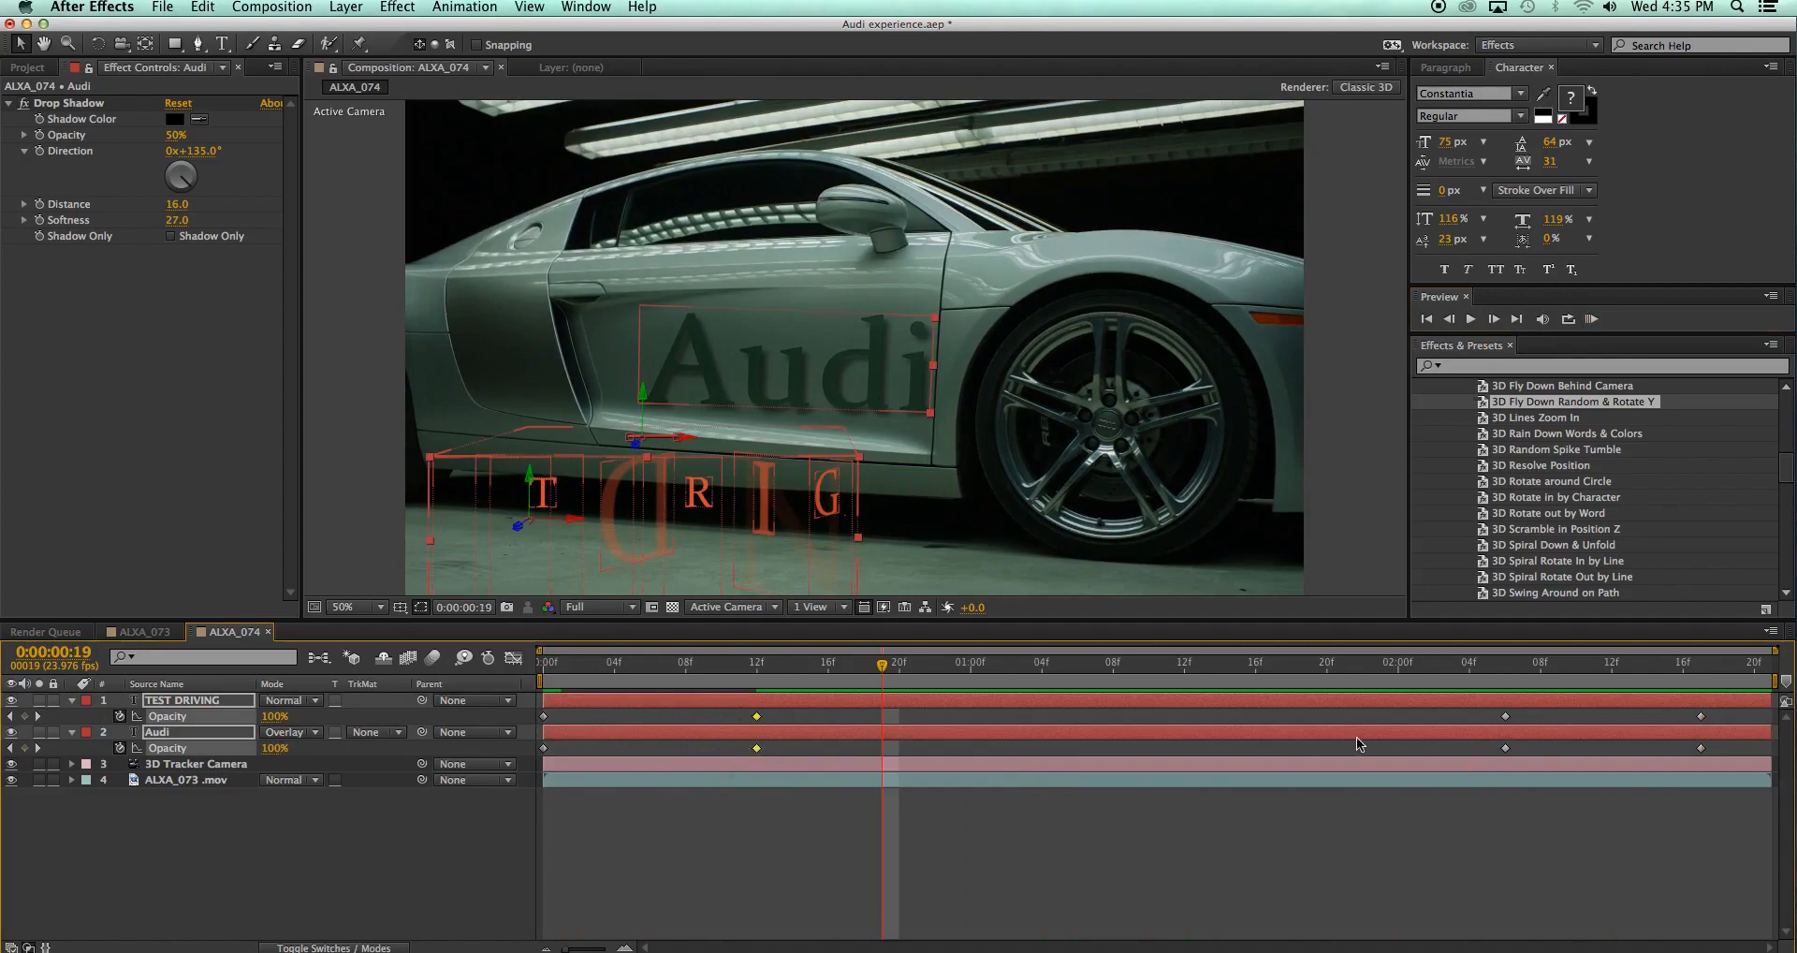
drag(1453, 710, 1335, 748)
drag(1676, 713, 1757, 749)
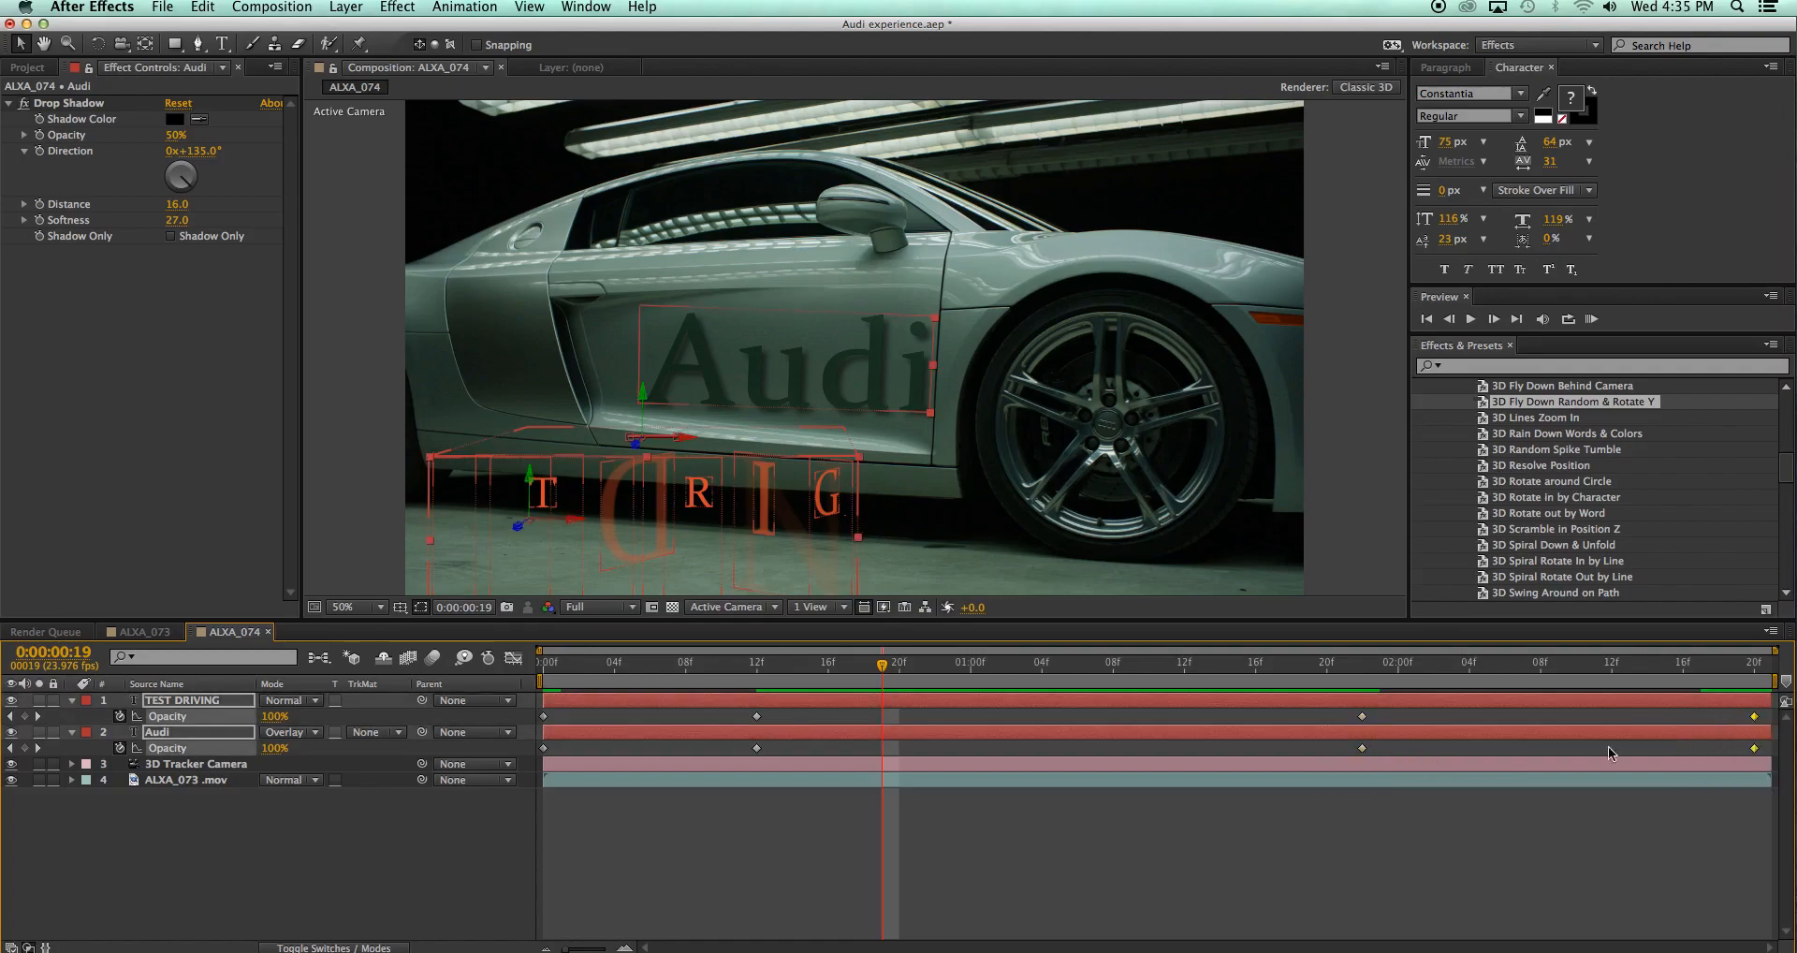
click(554, 665)
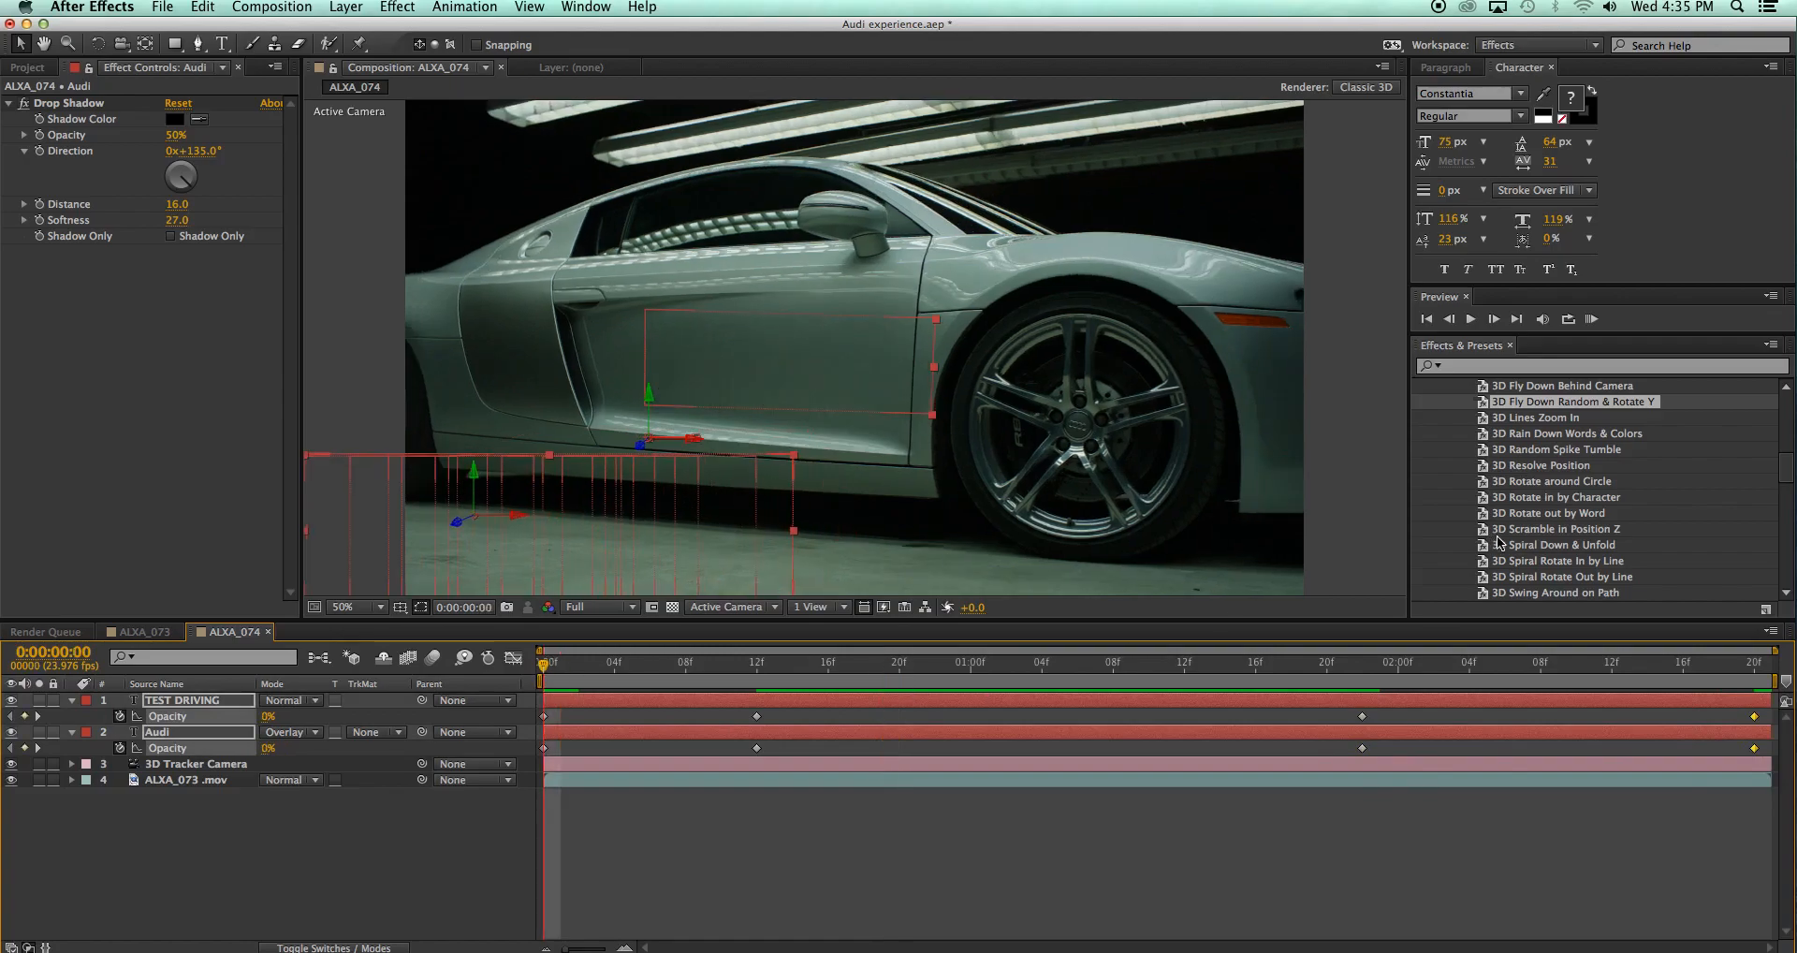
Preview the composition from the start to check the lengthened fades on both text layers
click(1592, 319)
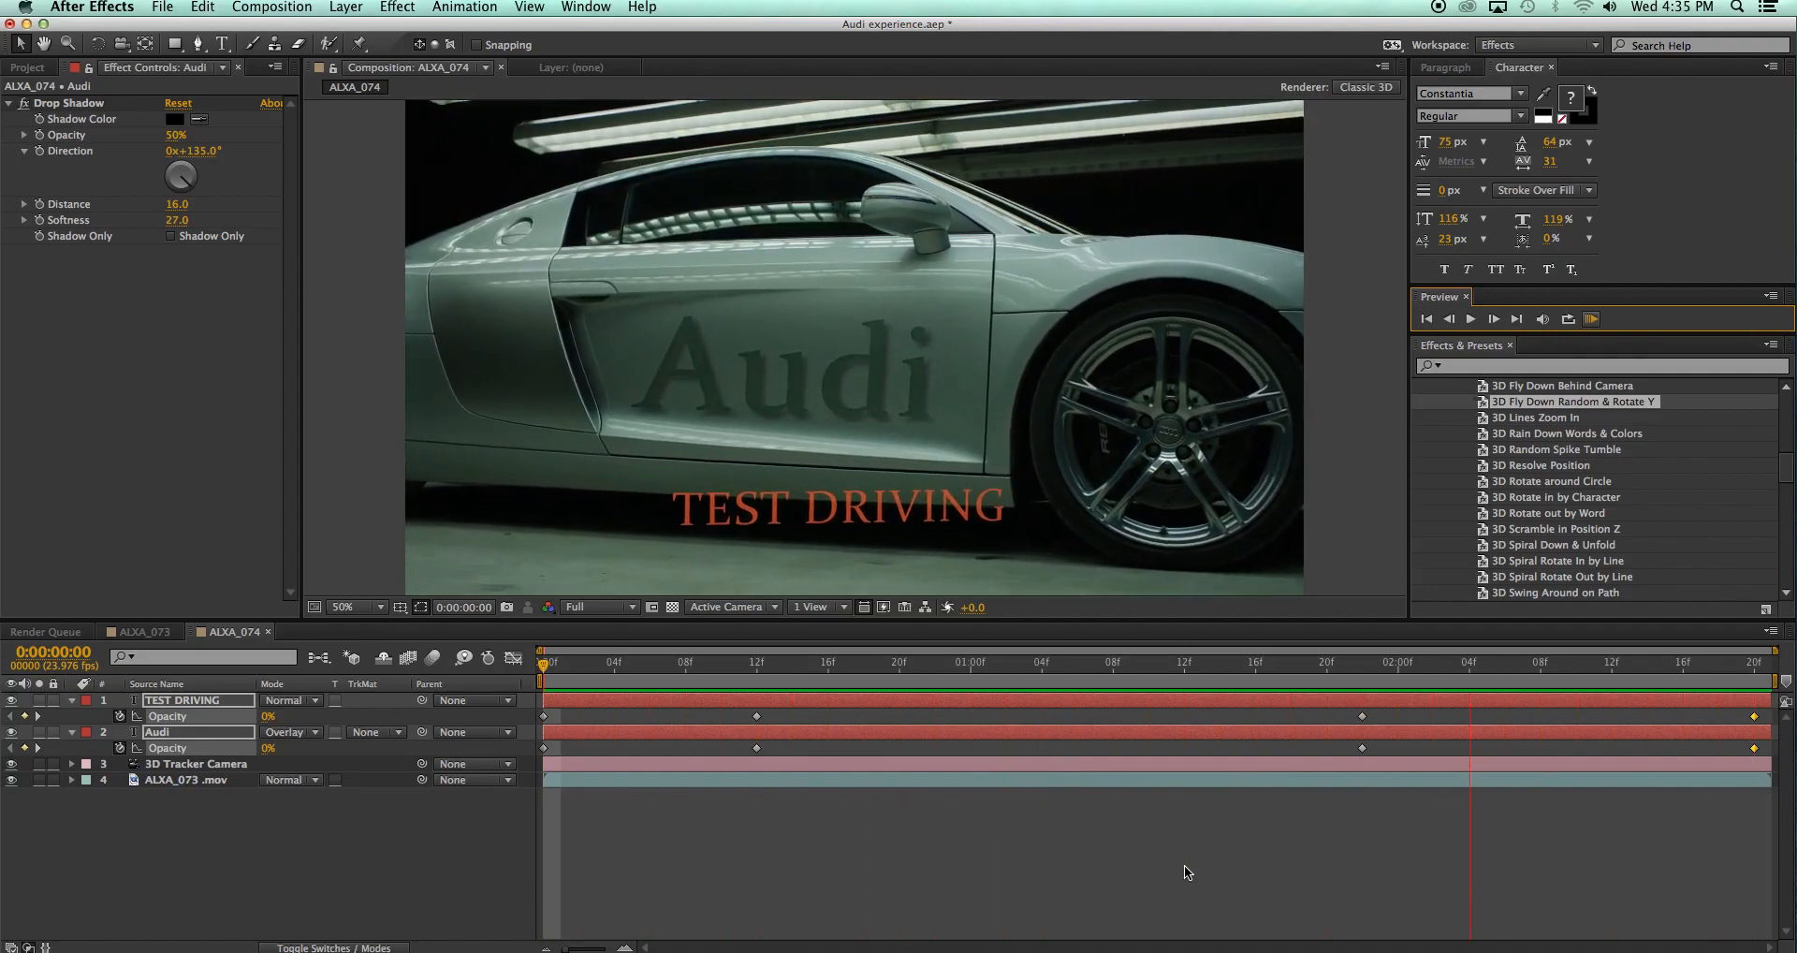
key(space)
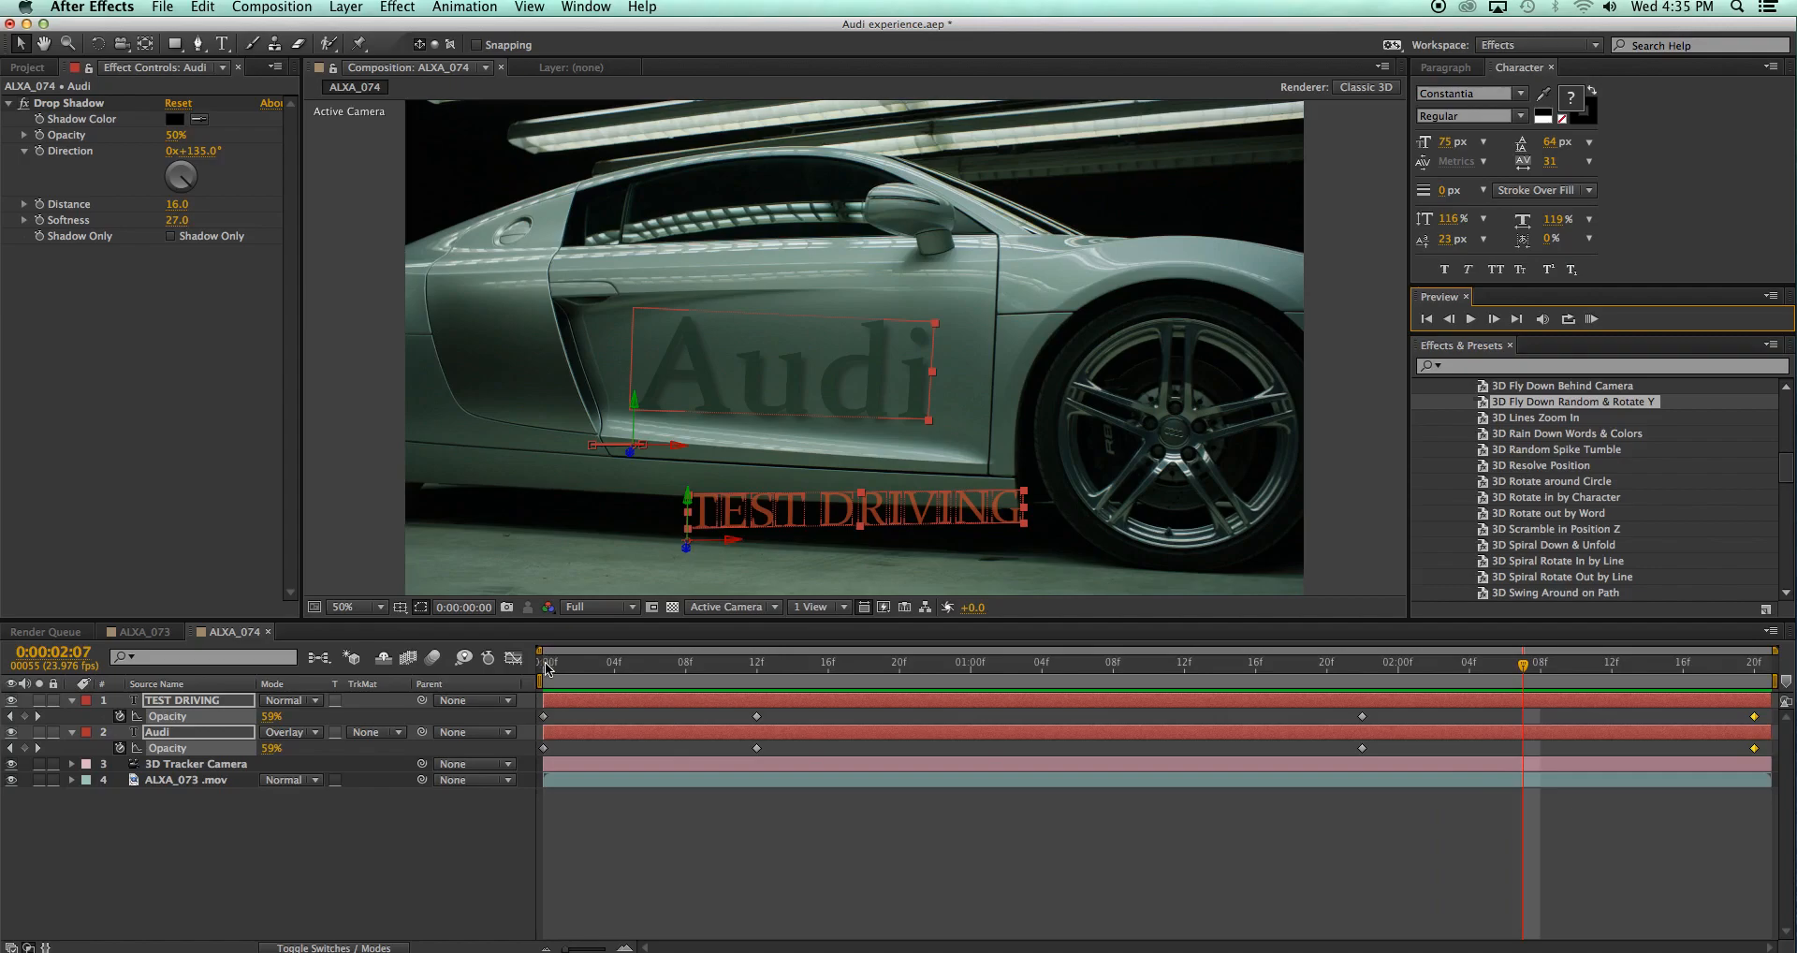
click(547, 666)
key(space)
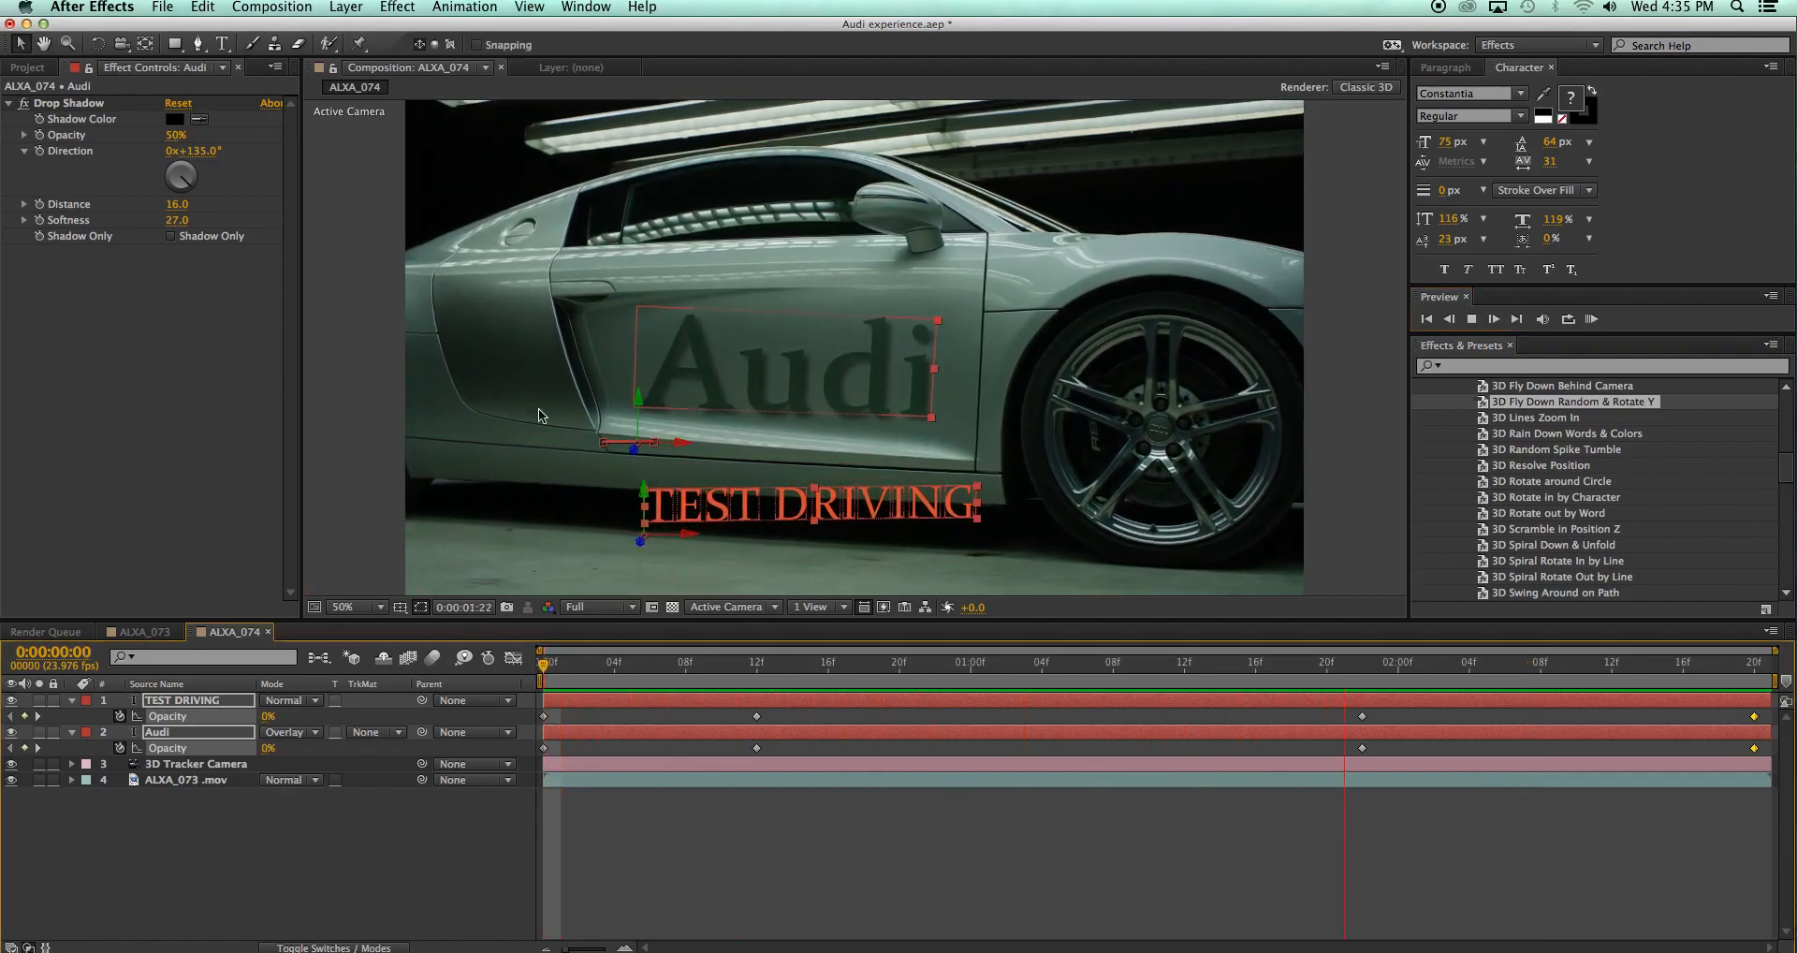
Add the ALXA_074 composition to the render queue
click(161, 7)
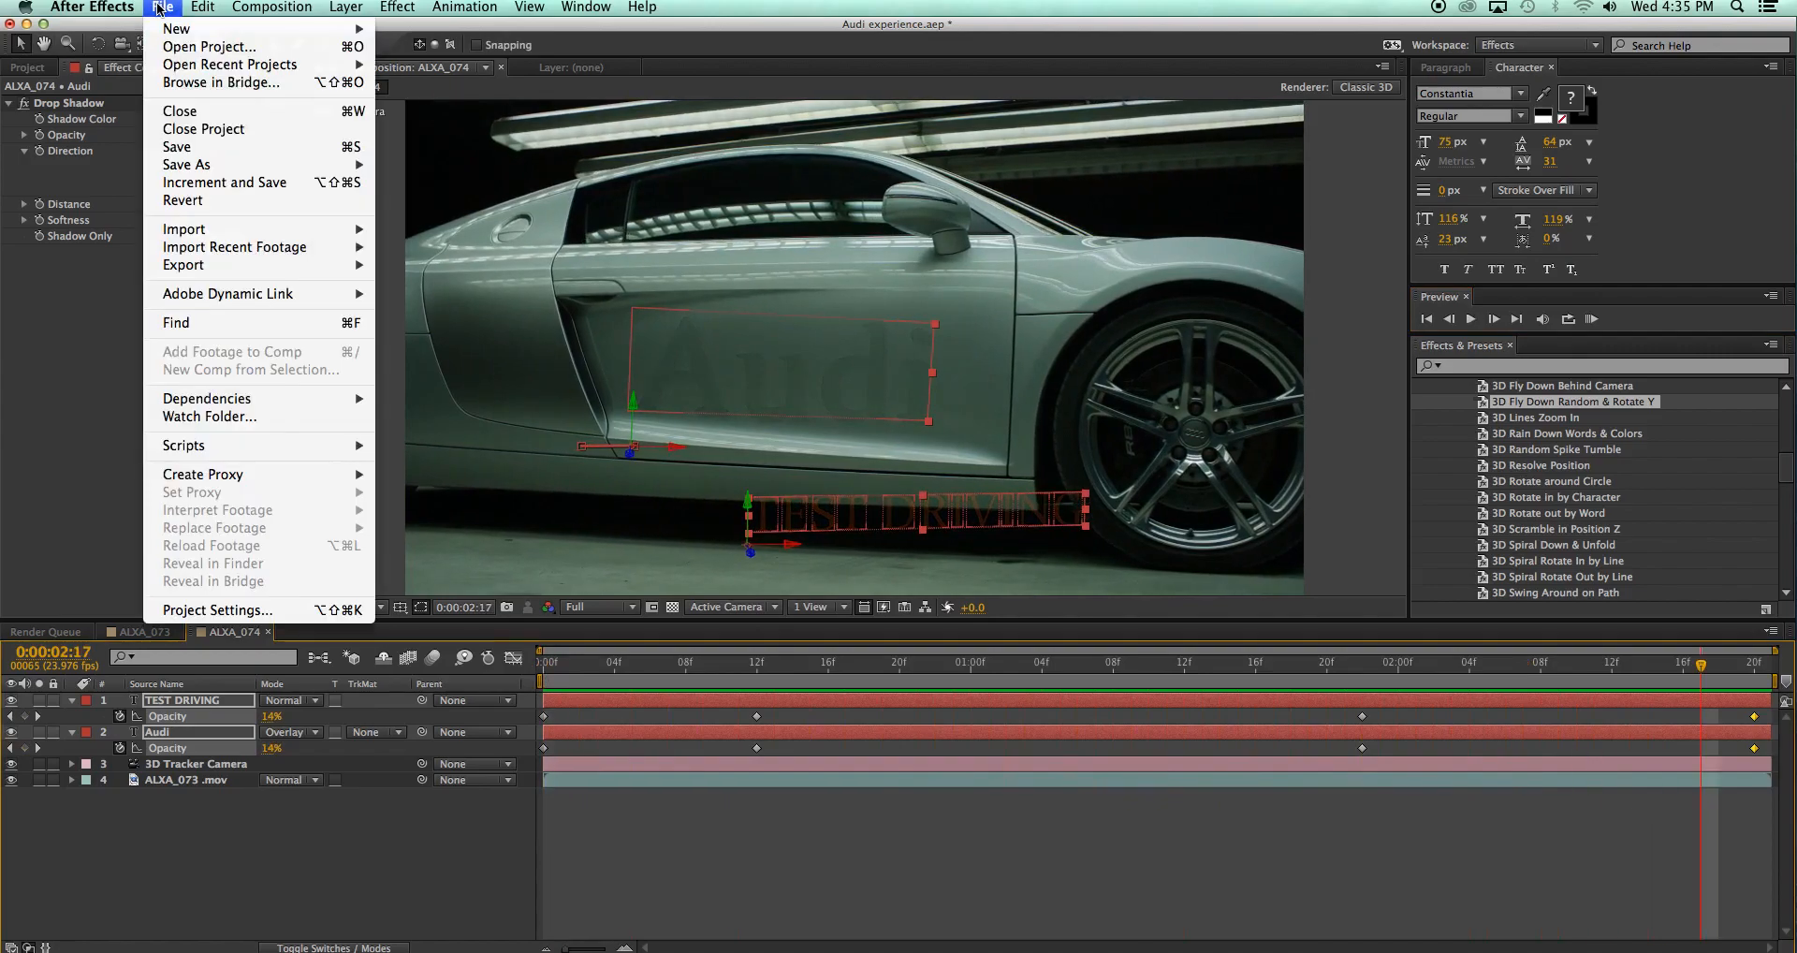
mouse_move(169, 265)
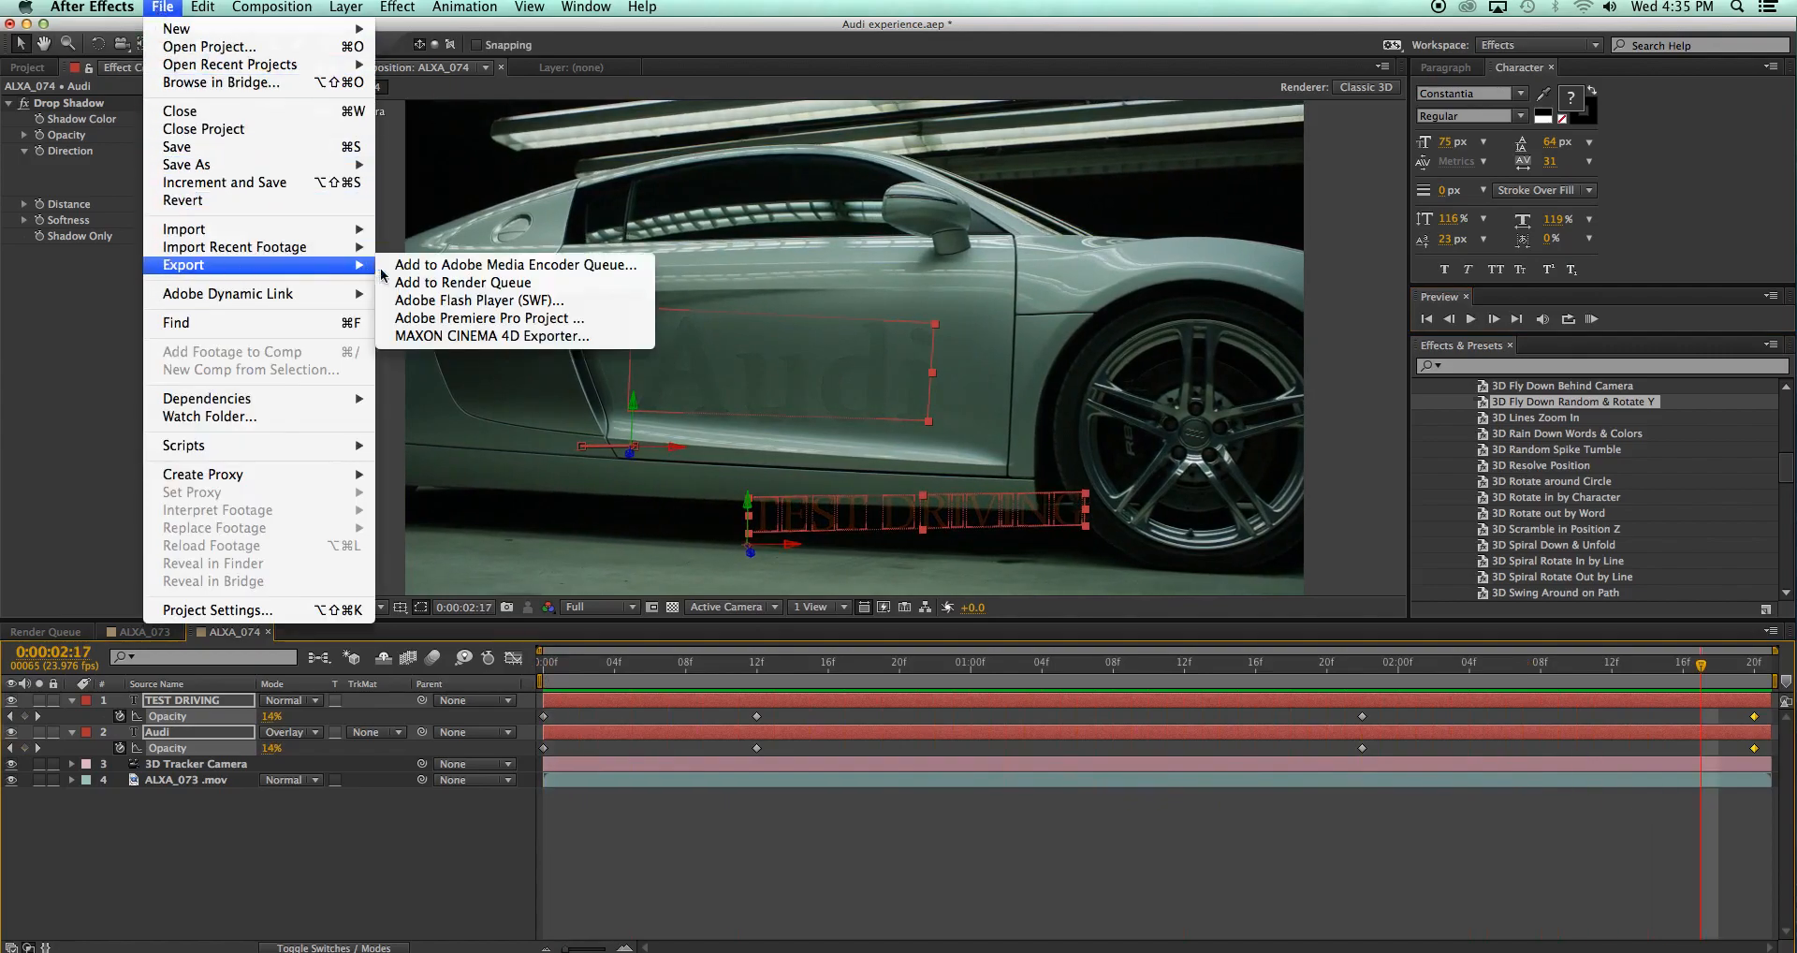
click(430, 289)
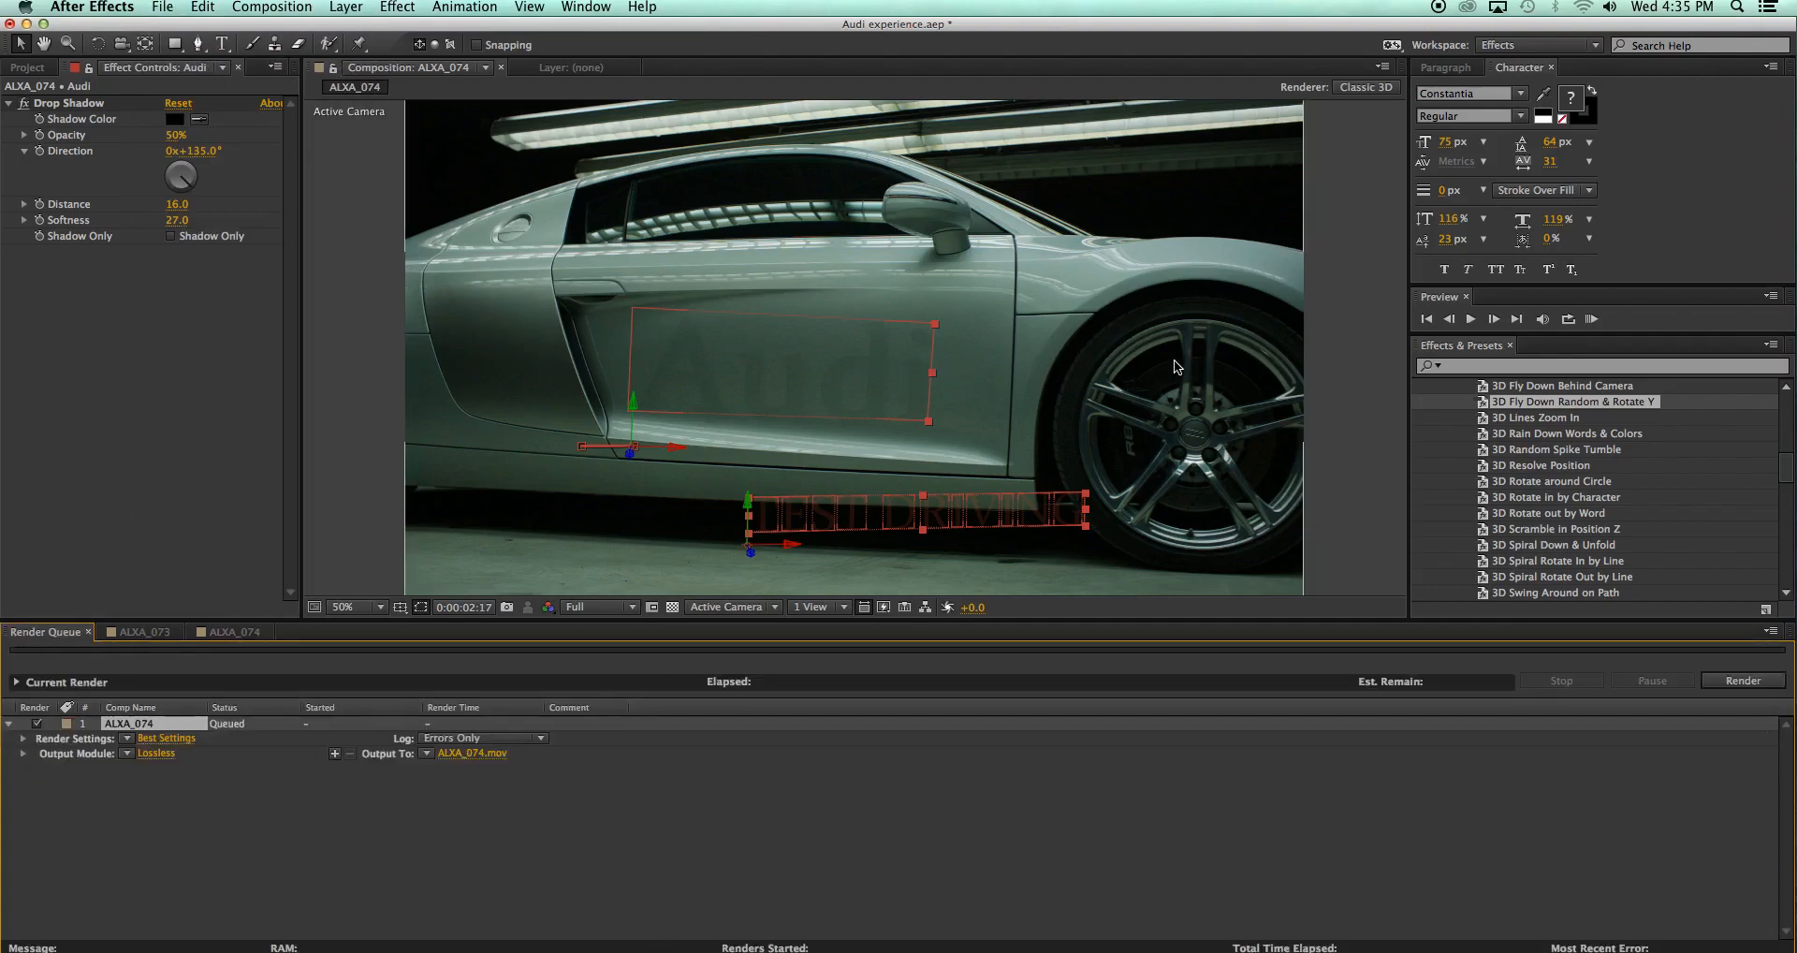
Set the render's output file to a QuickTime movie named "Audi title" on DRIVE B
click(456, 753)
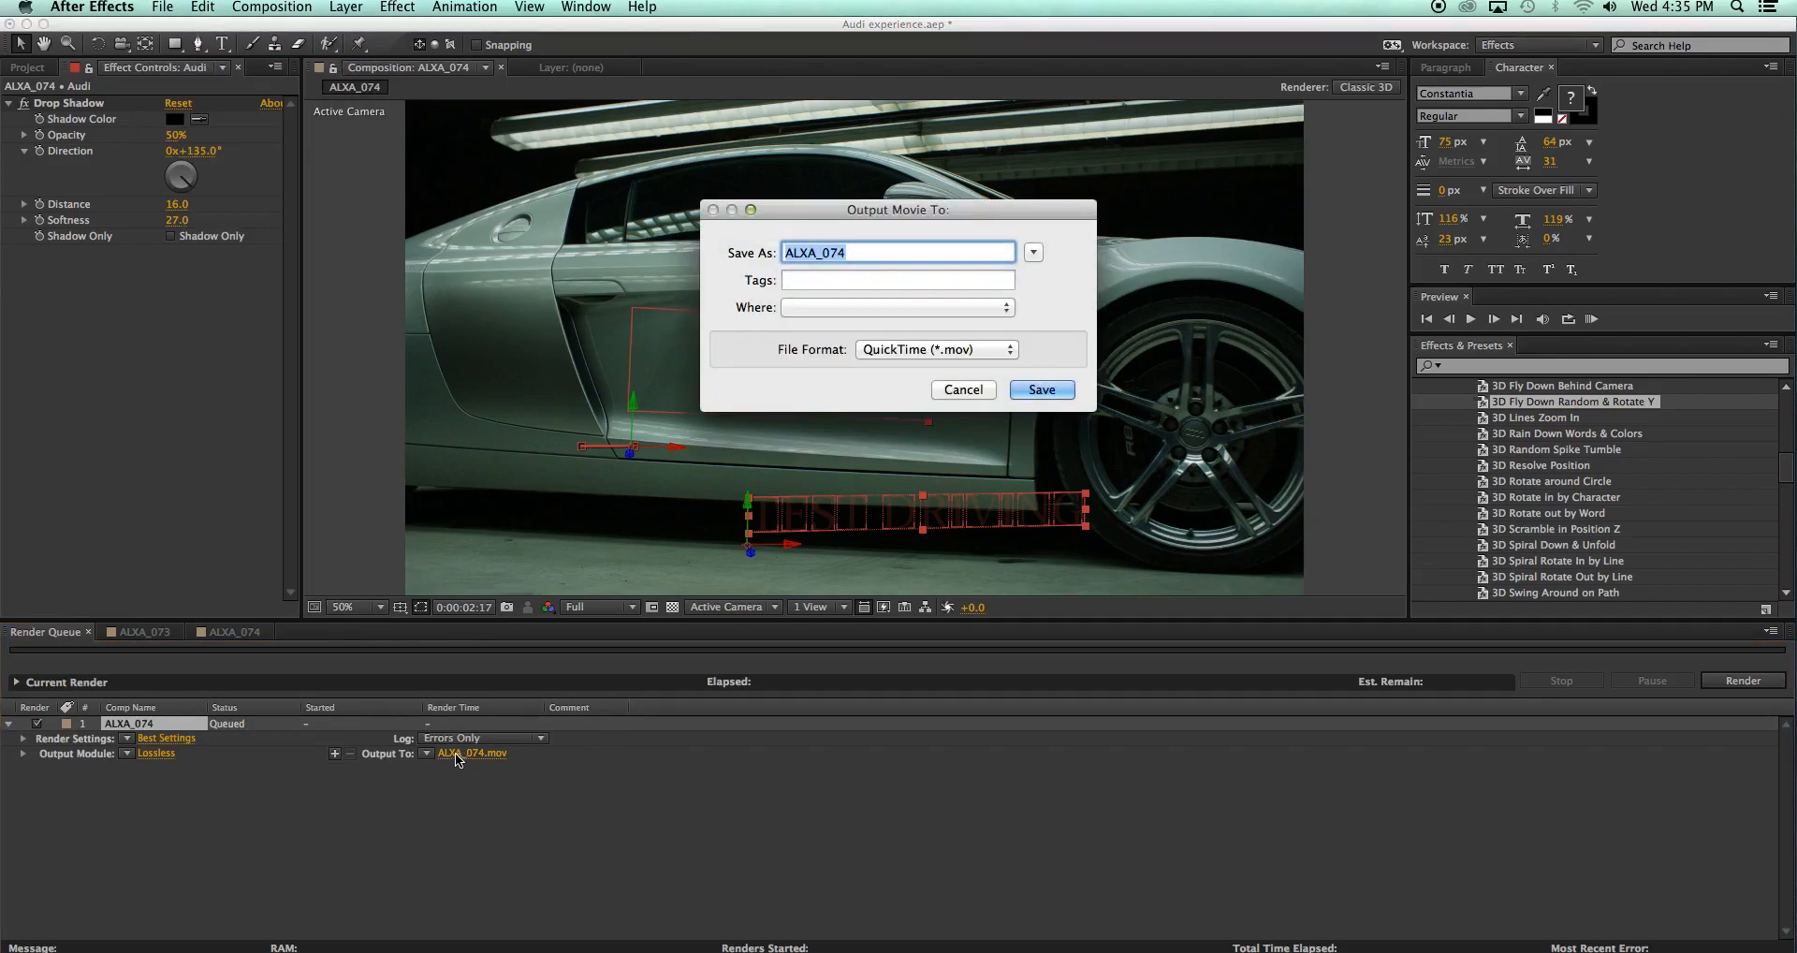
text(Auidi)
key(BackSpace)
key(BackSpace)
key(BackSpace)
key(BackSpace)
text(udi title)
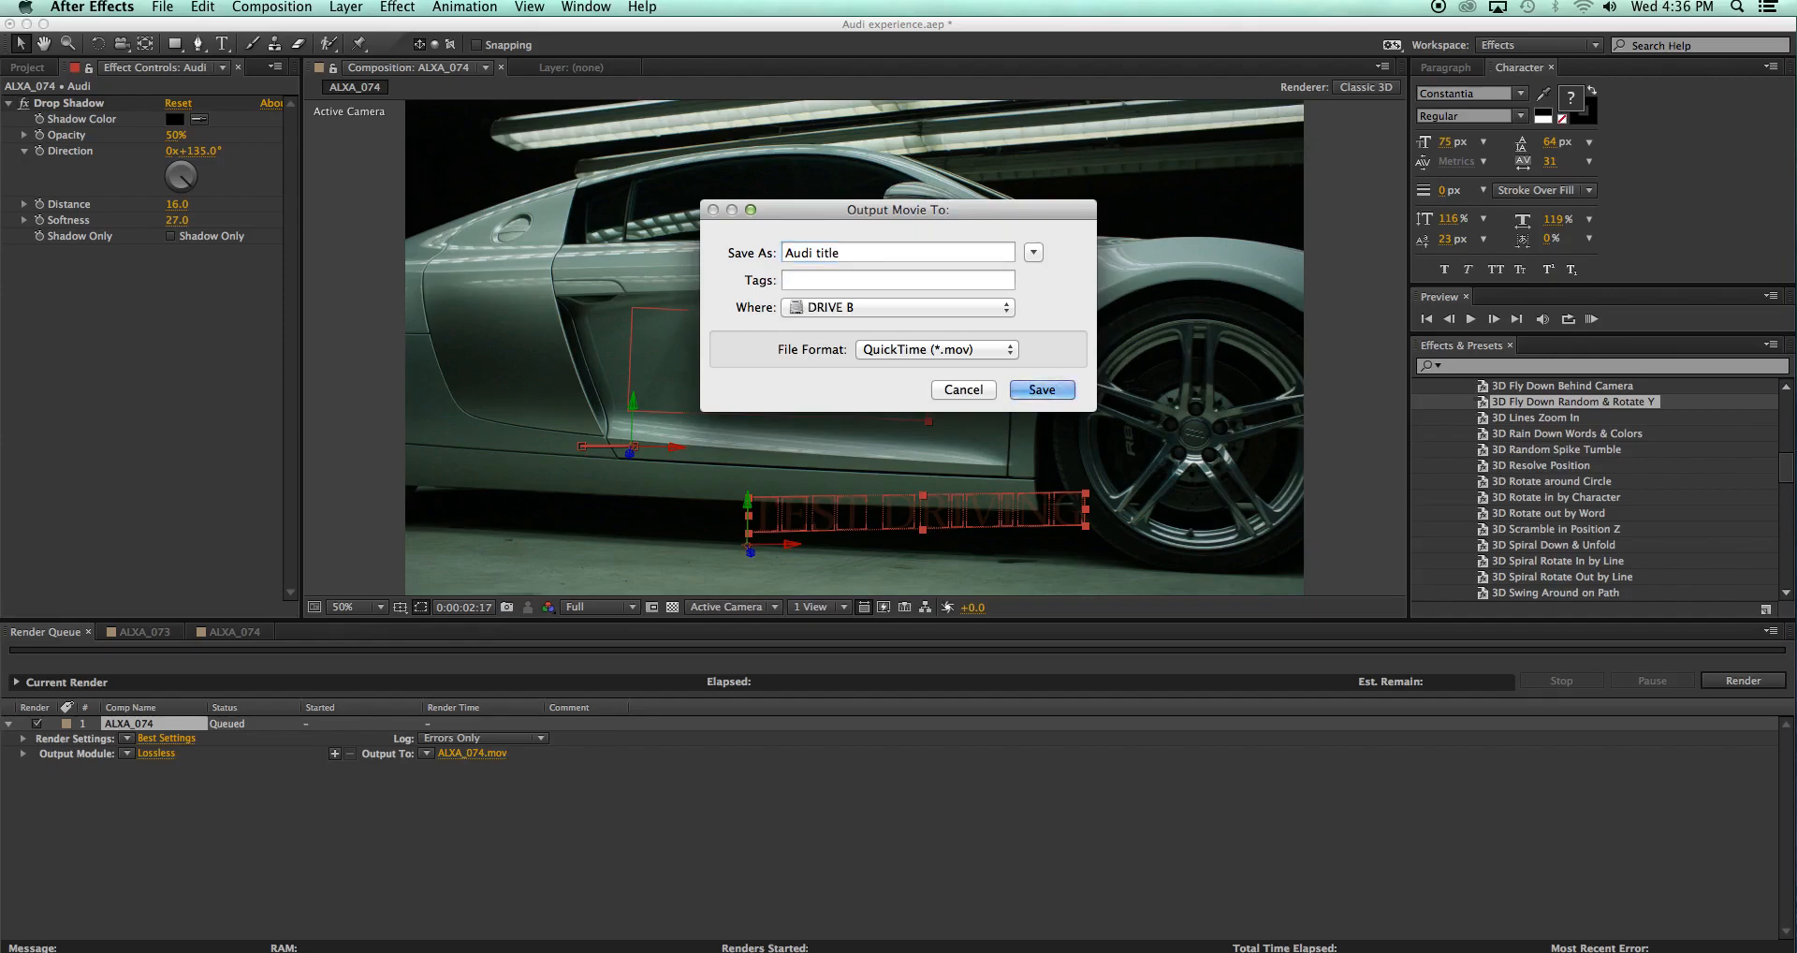
key(Return)
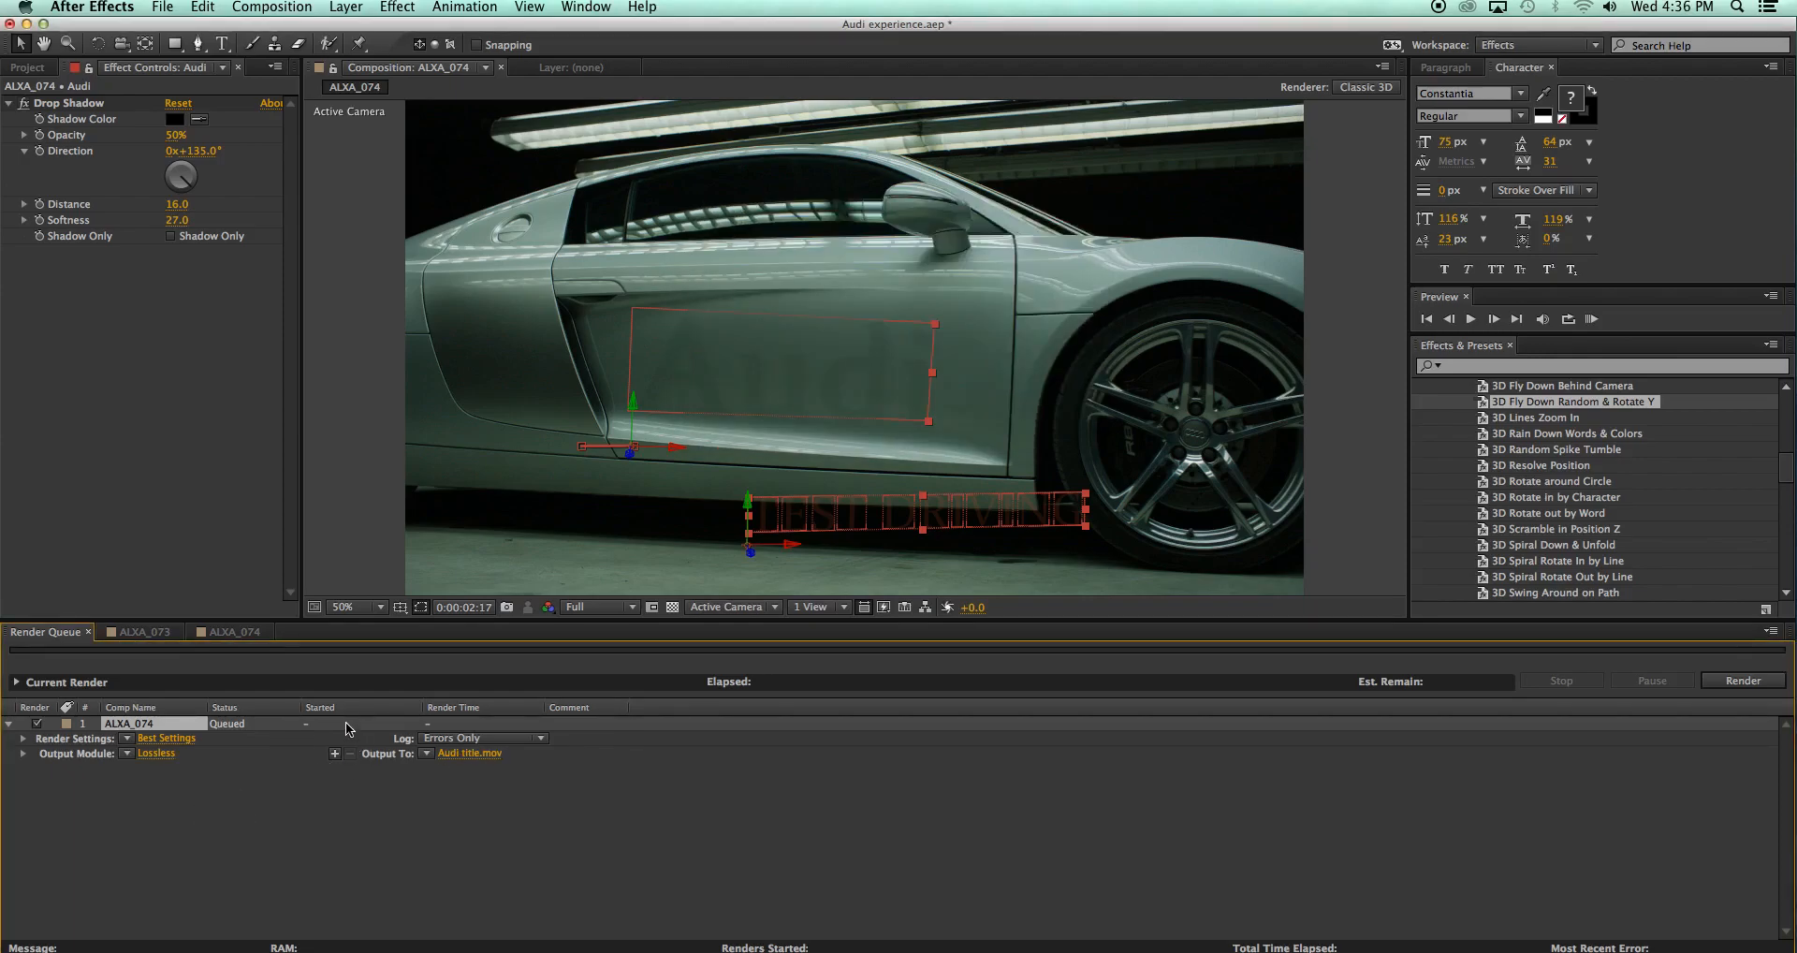
click(454, 755)
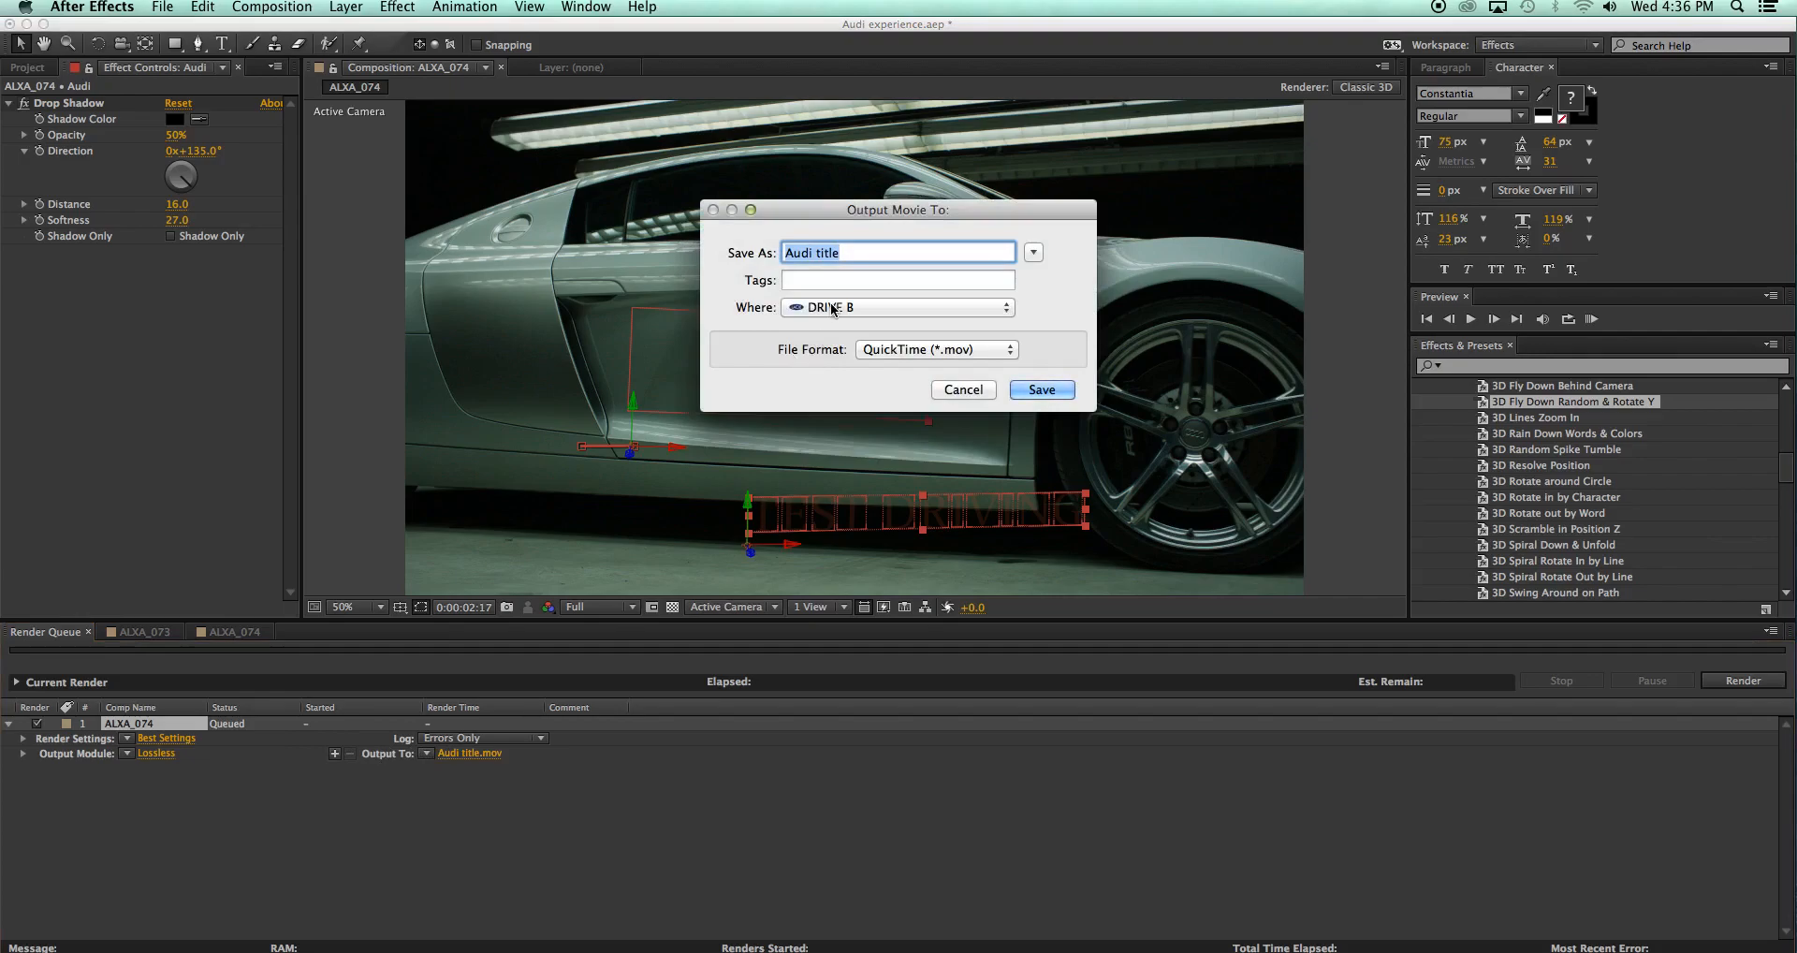
click(1033, 391)
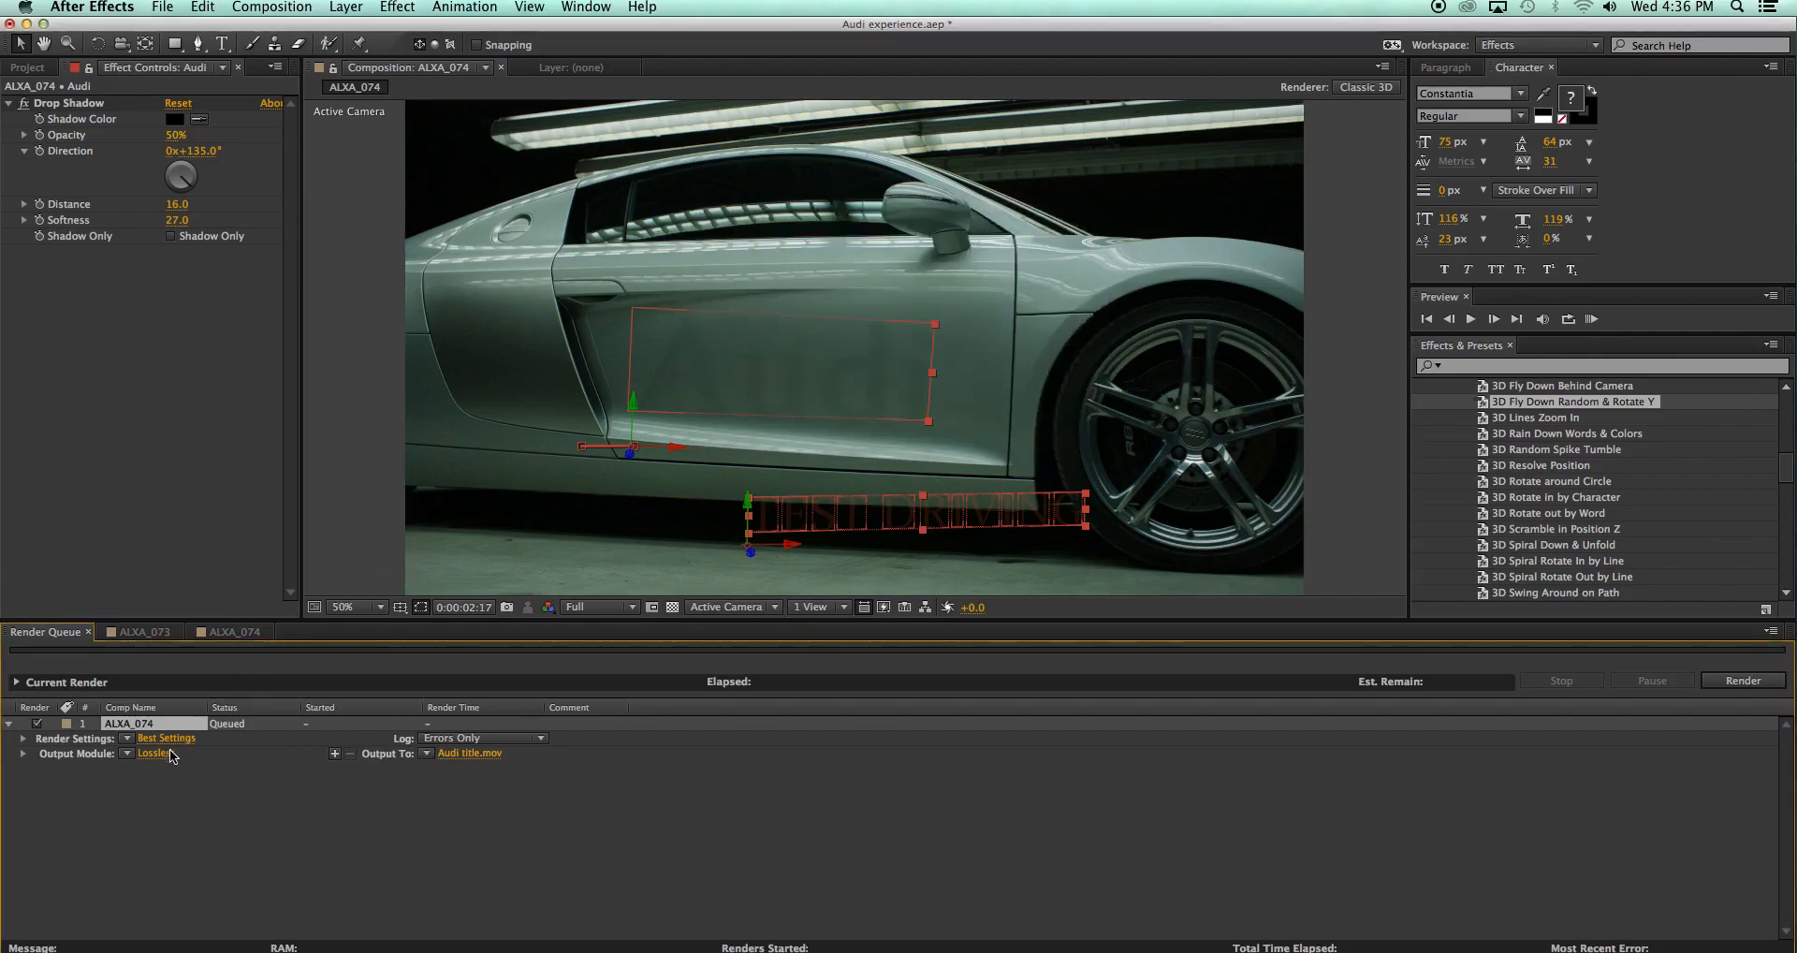
Set the output module's video codec to Apple ProRes 422 (HQ) and its audio output to off
click(154, 753)
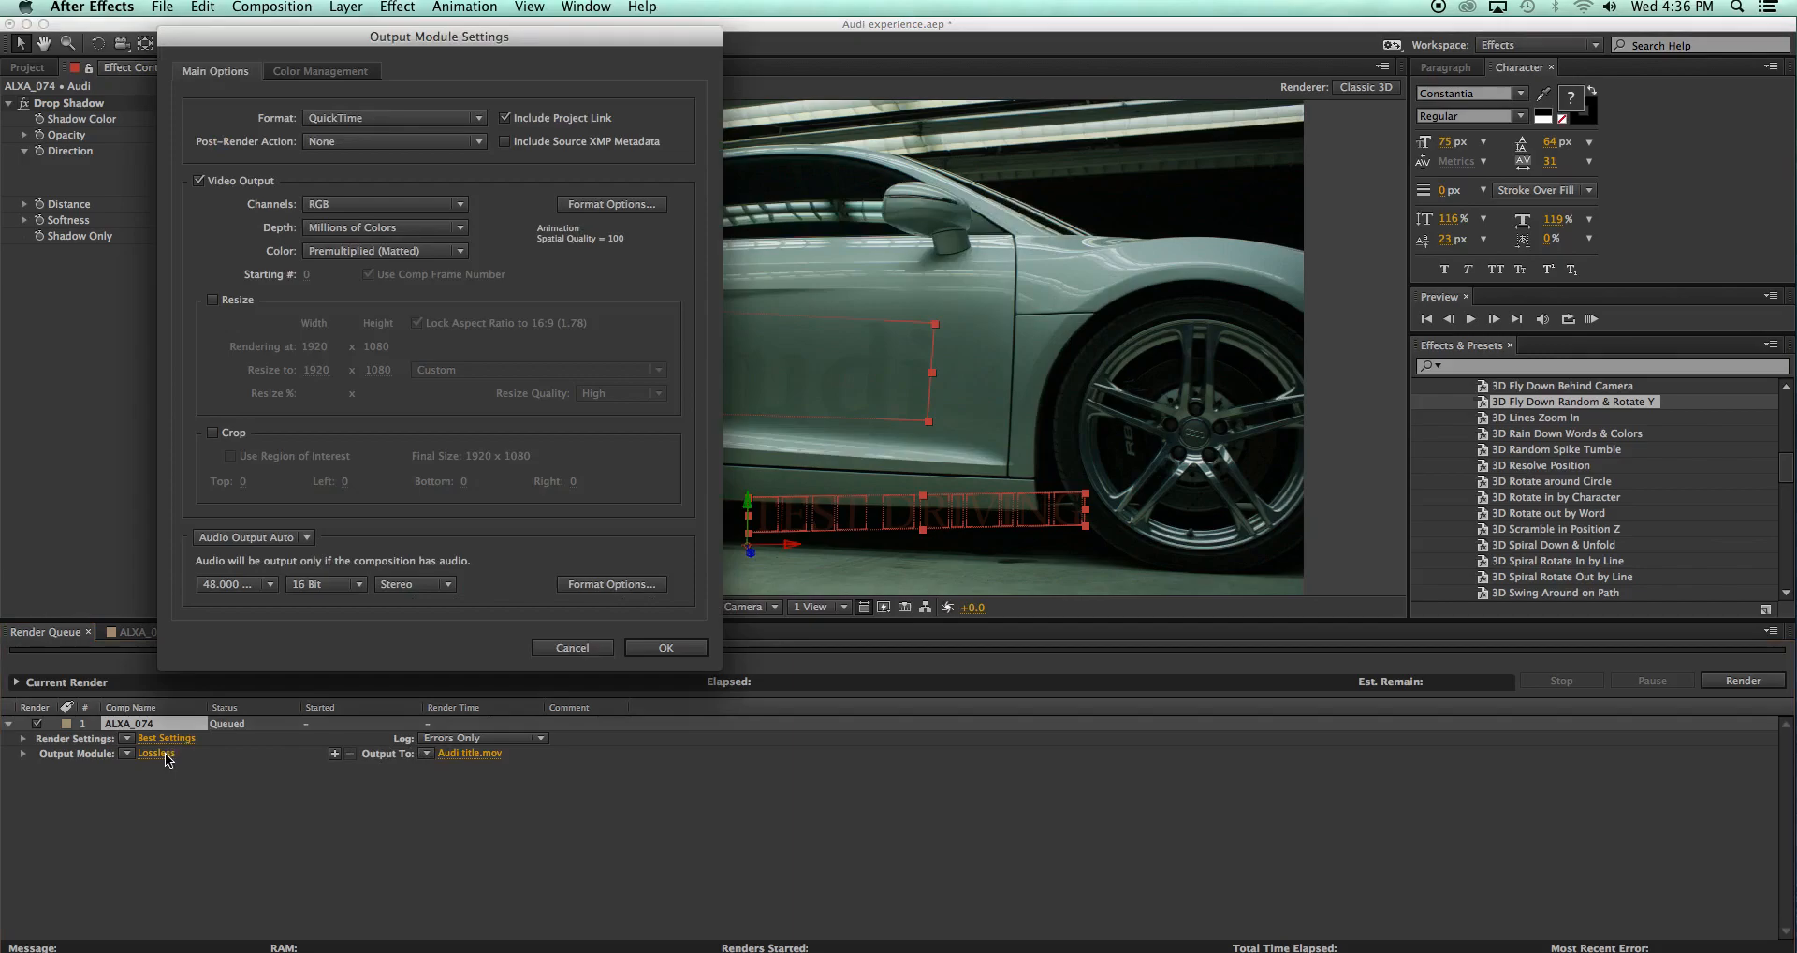
click(618, 204)
click(502, 130)
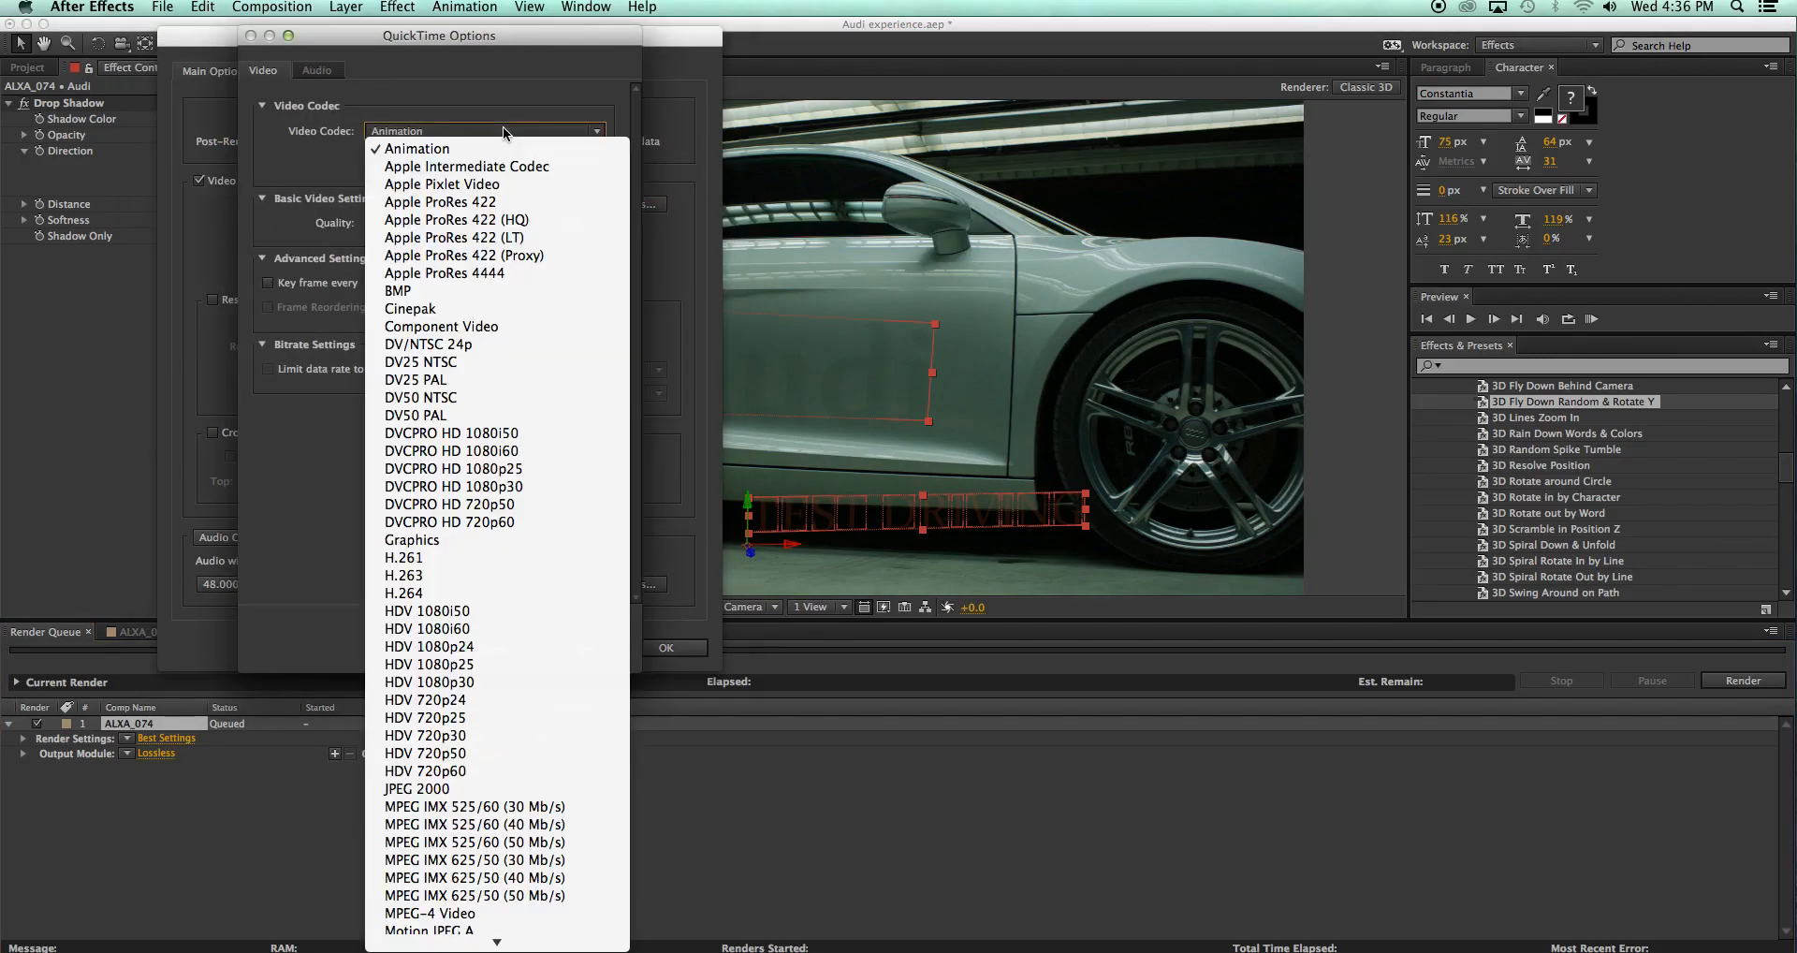
click(494, 219)
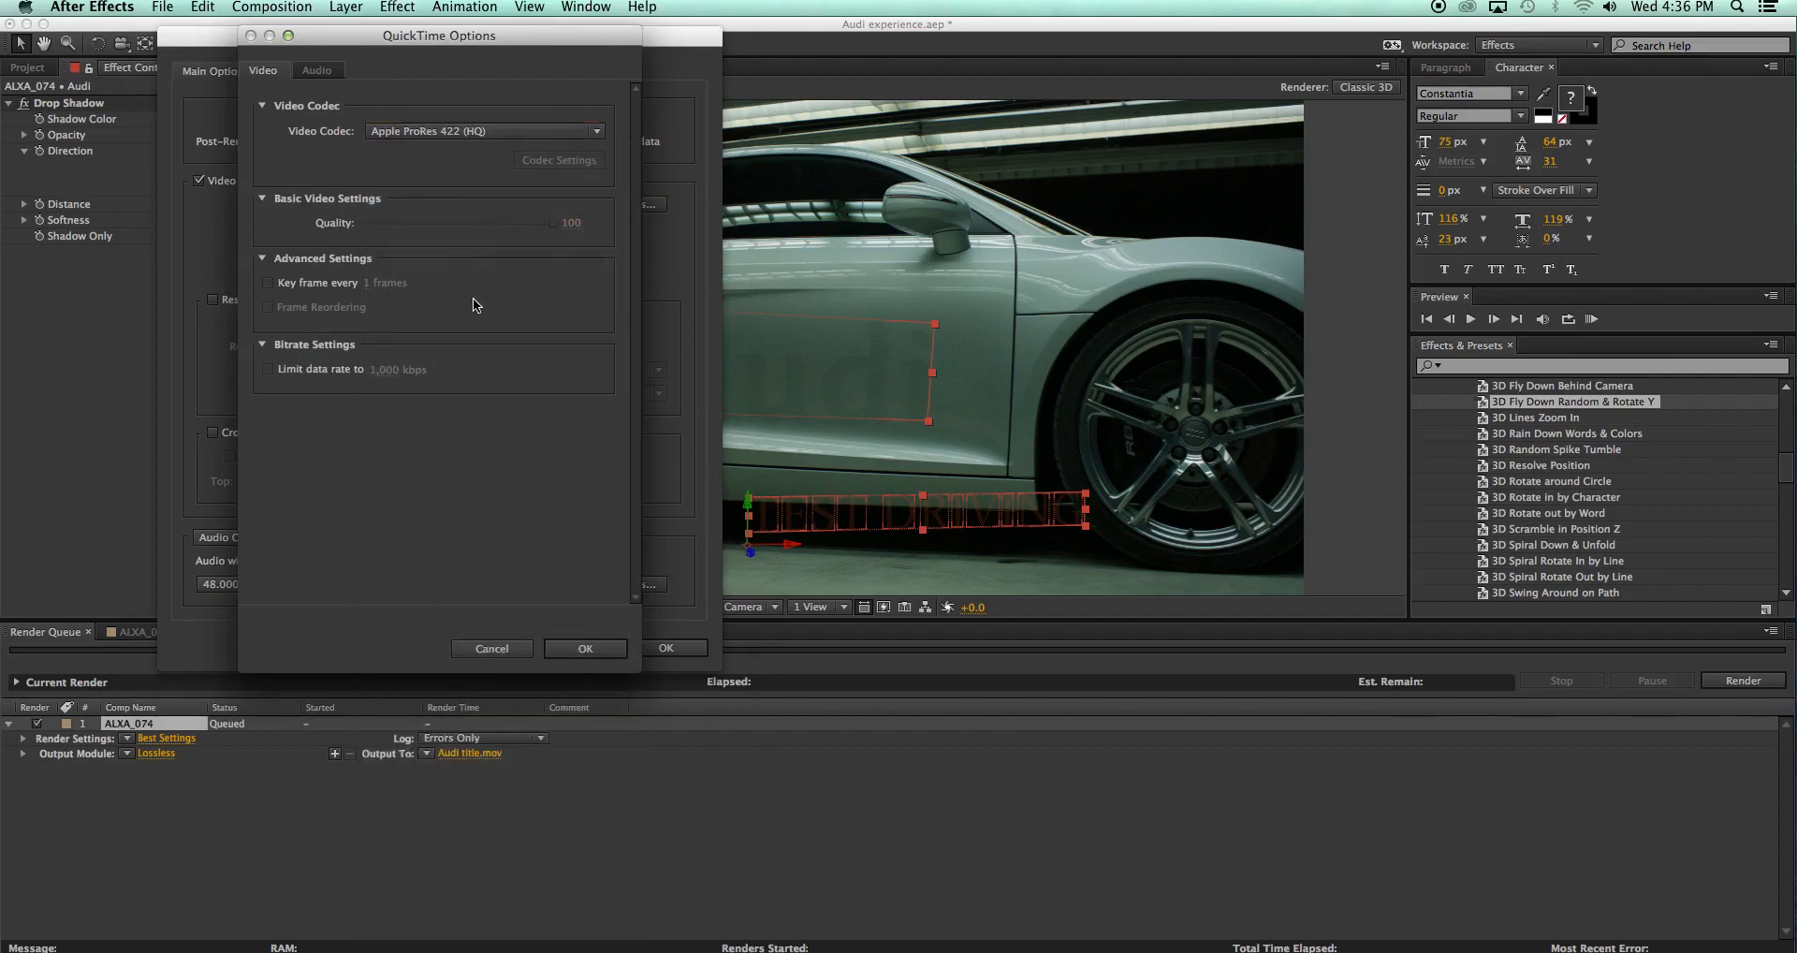
click(568, 650)
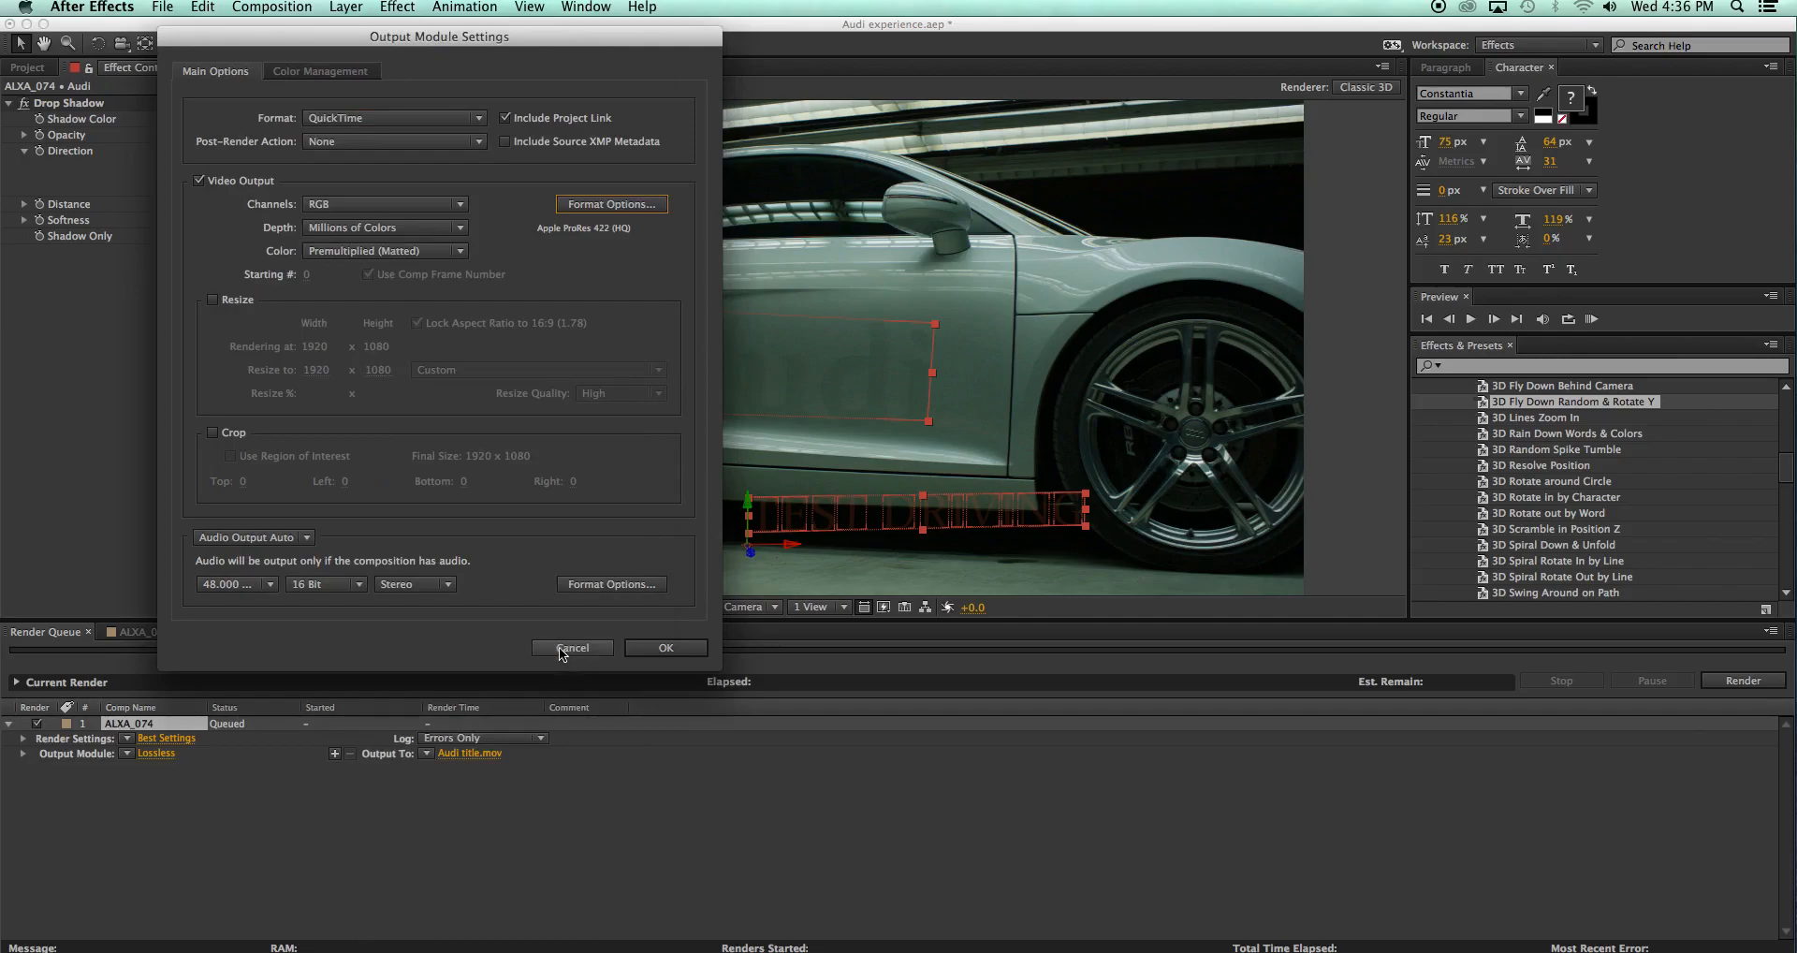
click(286, 540)
click(277, 588)
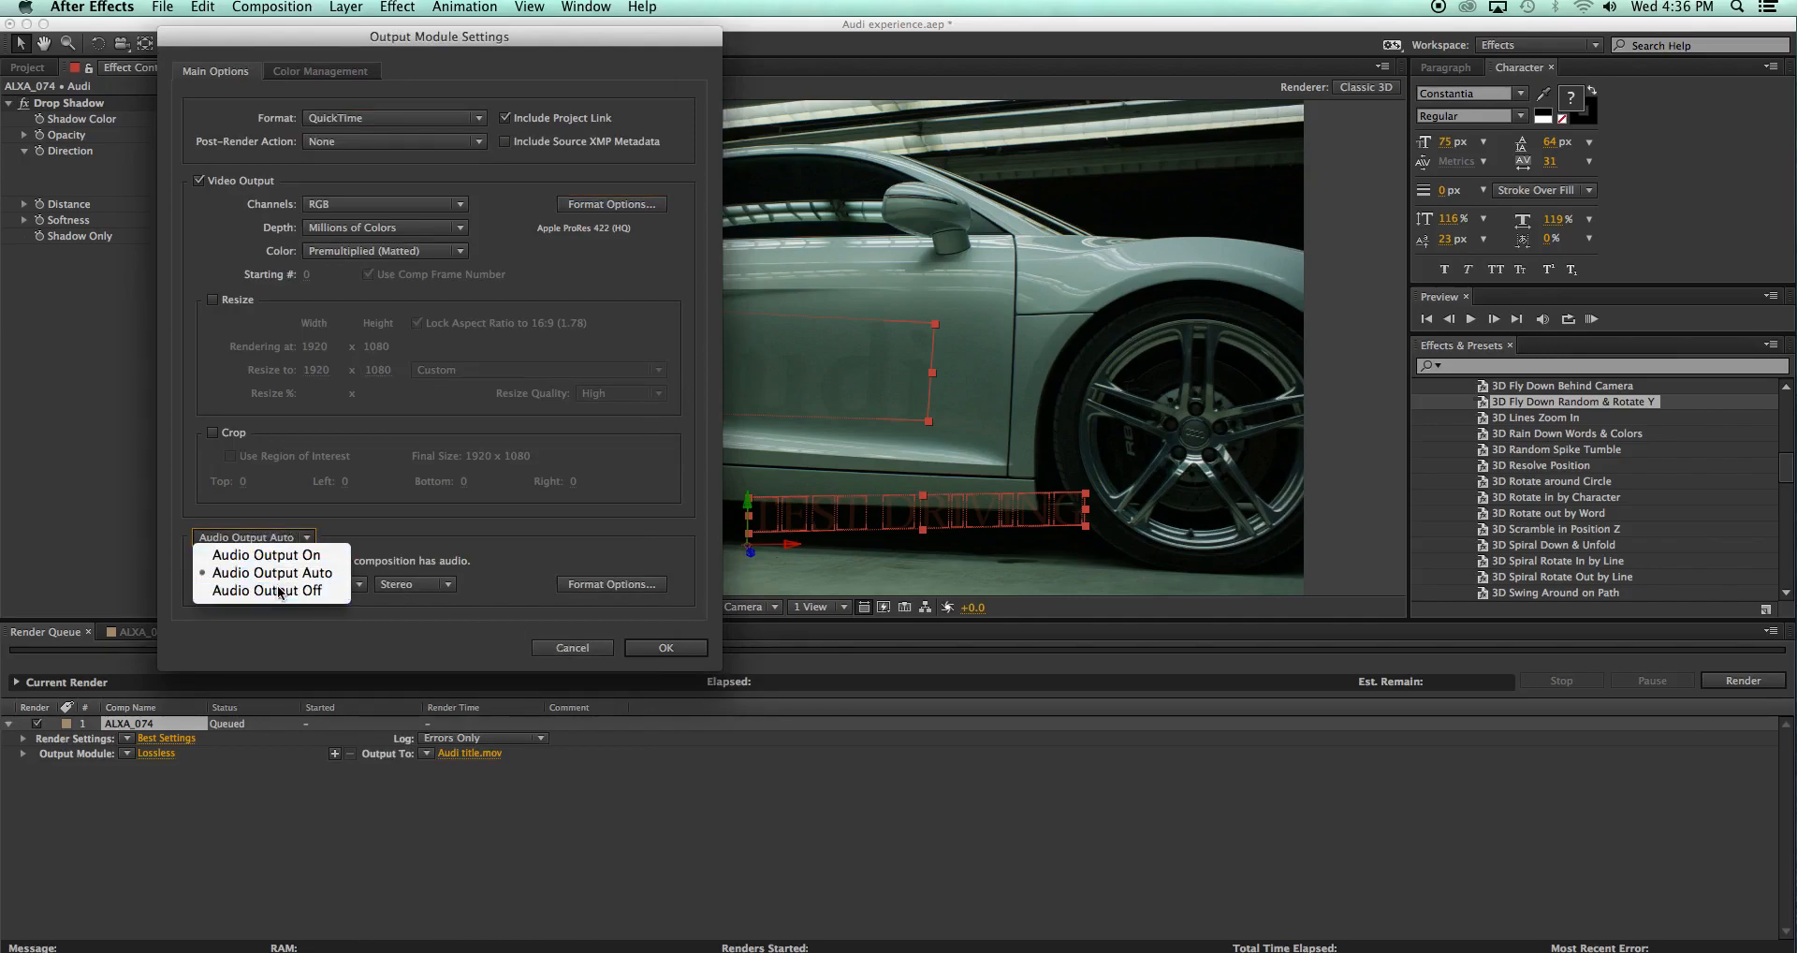
click(661, 647)
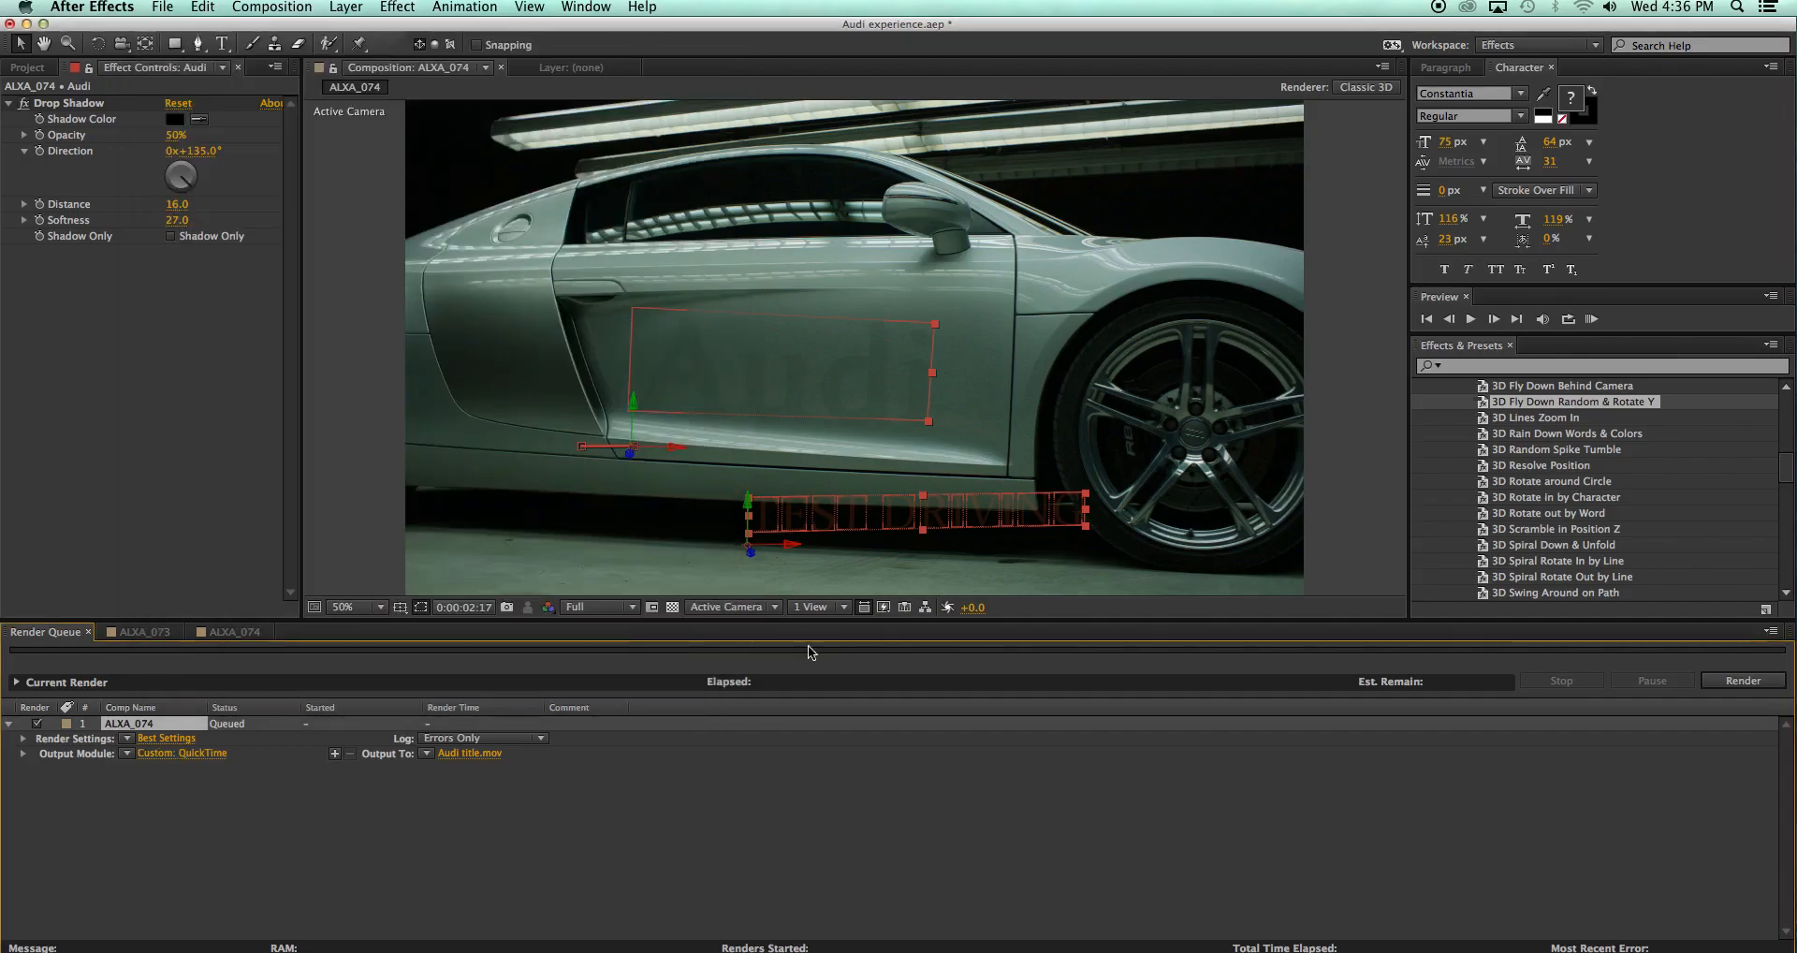
Render the queued ALXA_074 composition and save the project
click(1736, 681)
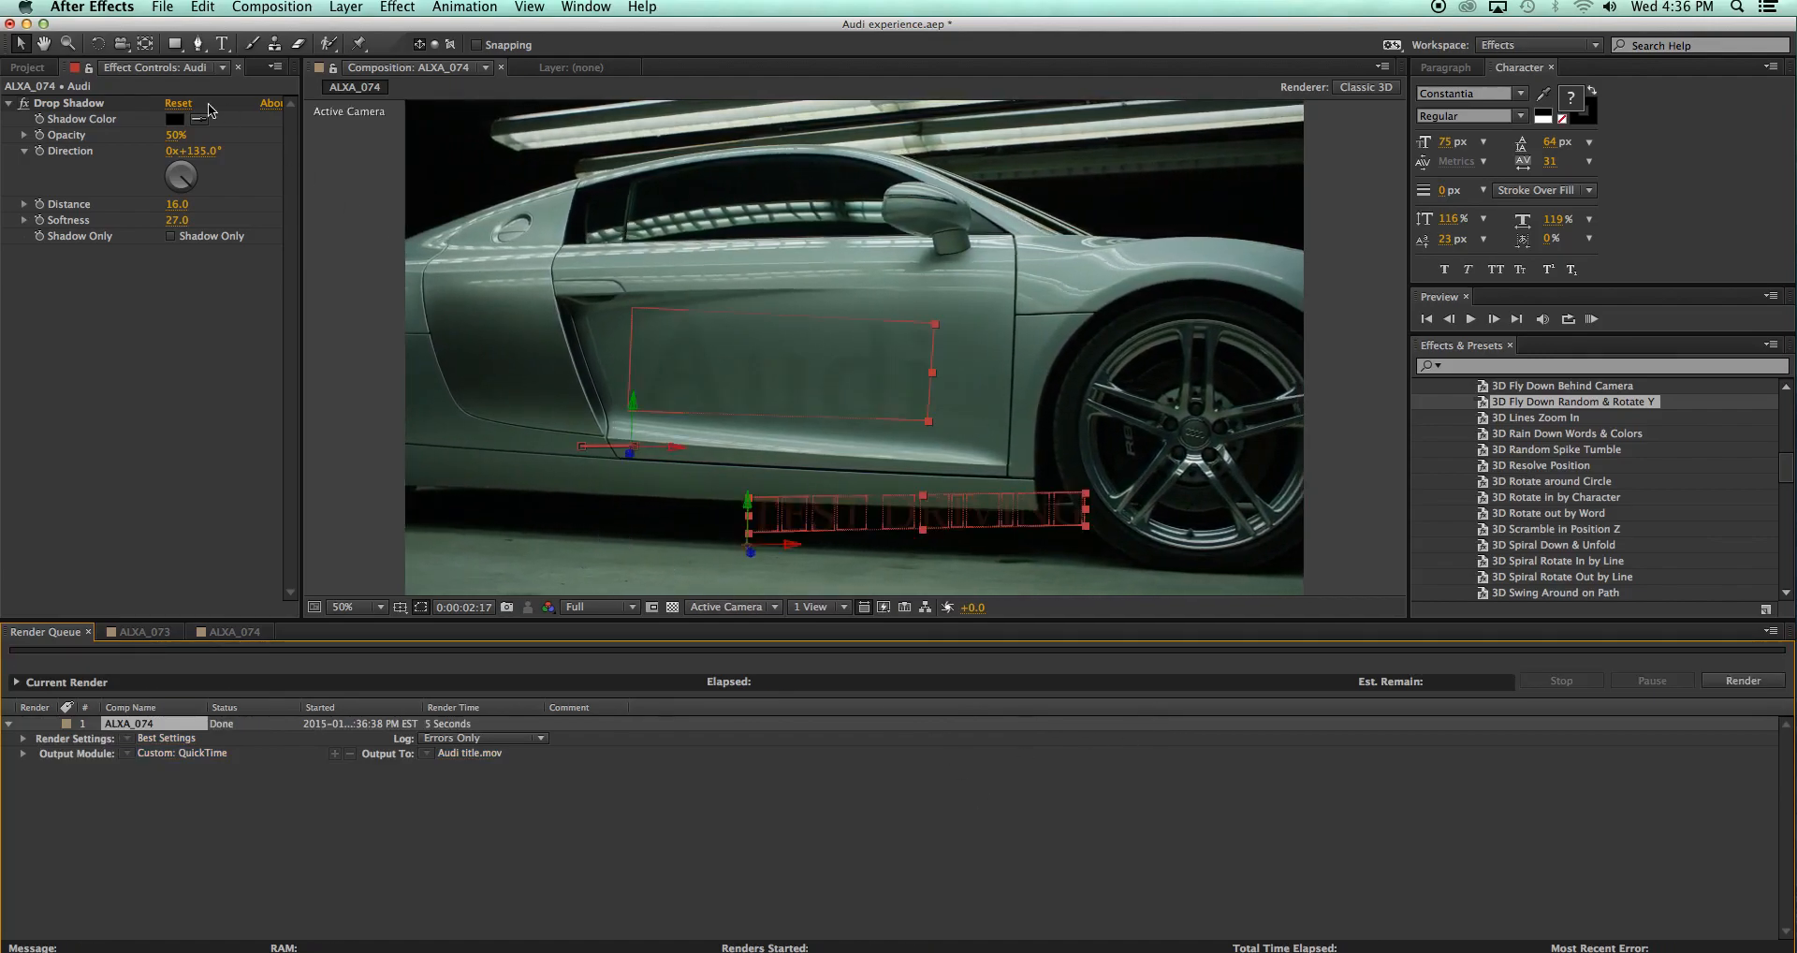
click(95, 8)
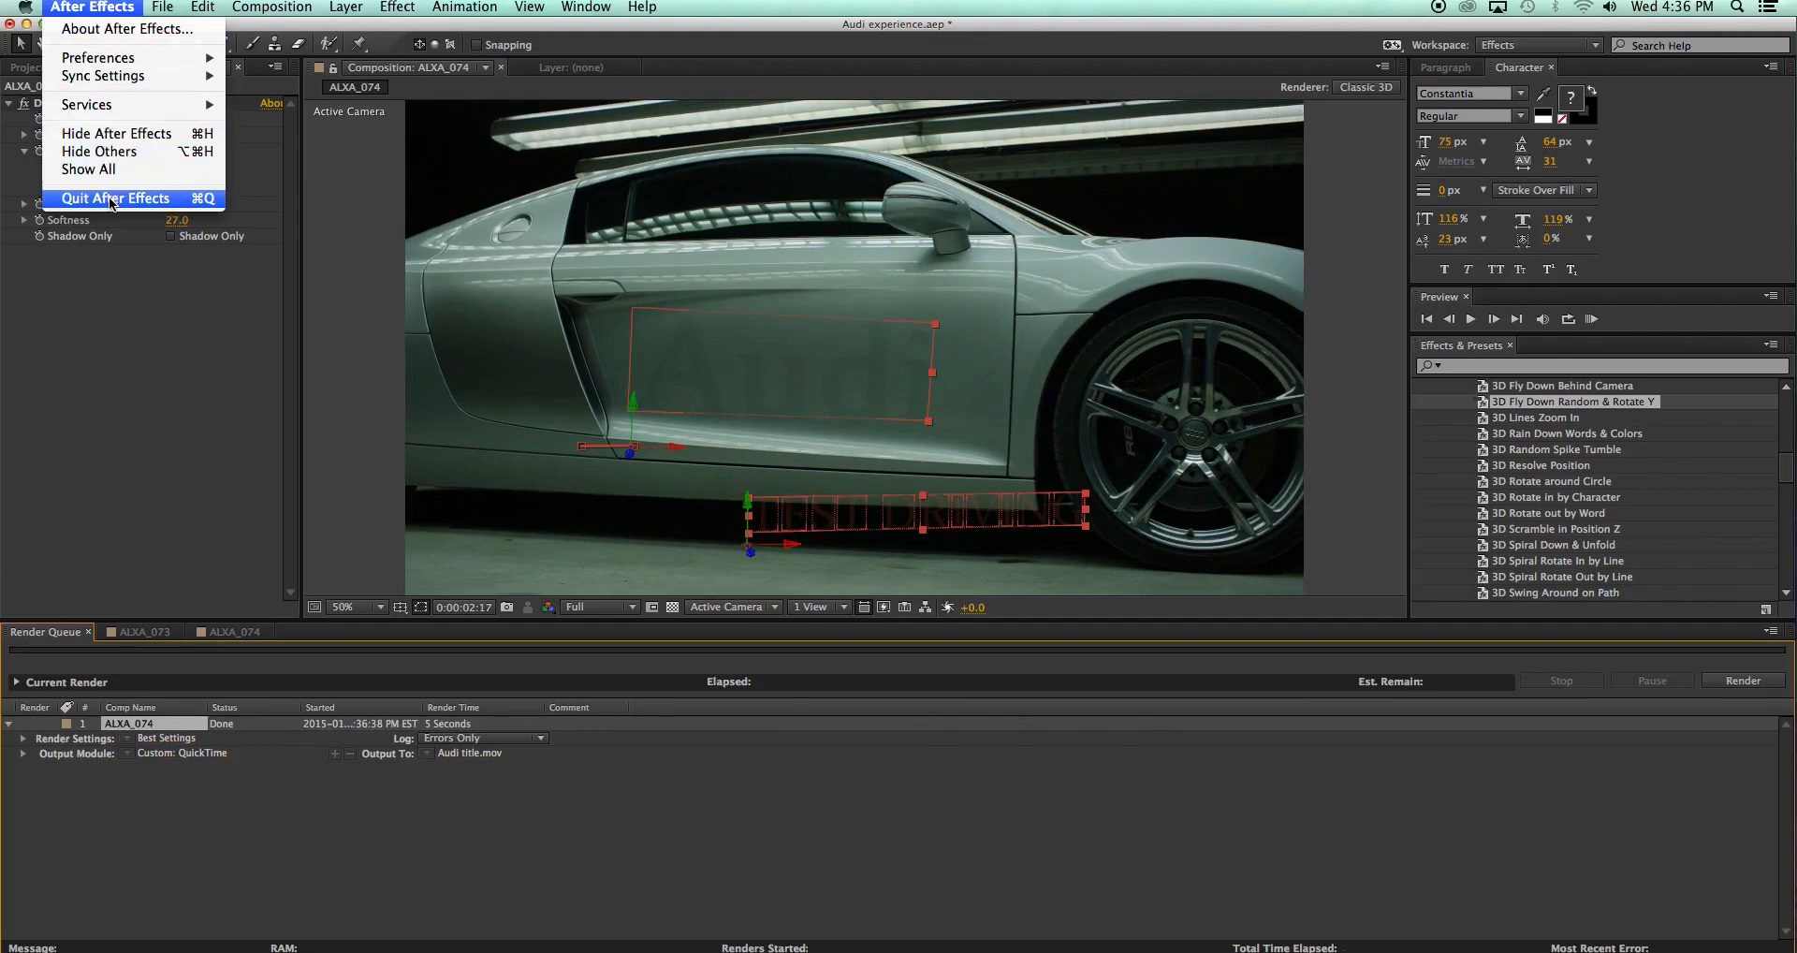
mouse_move(163, 7)
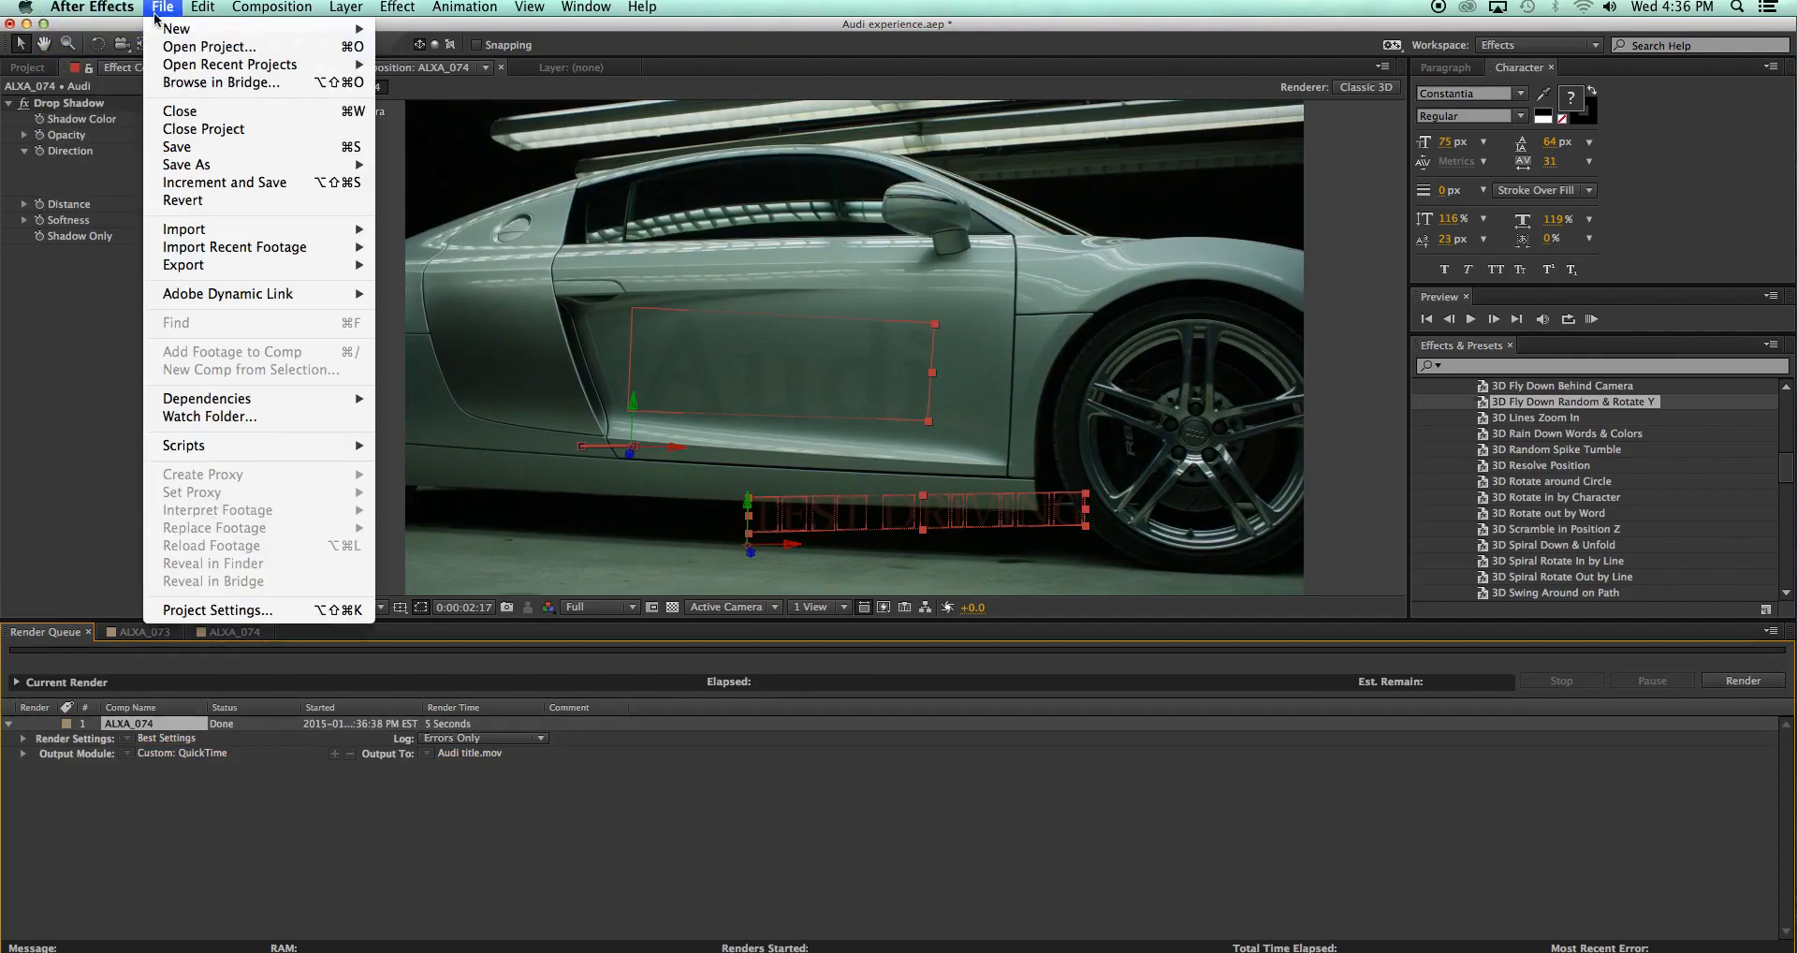
click(176, 153)
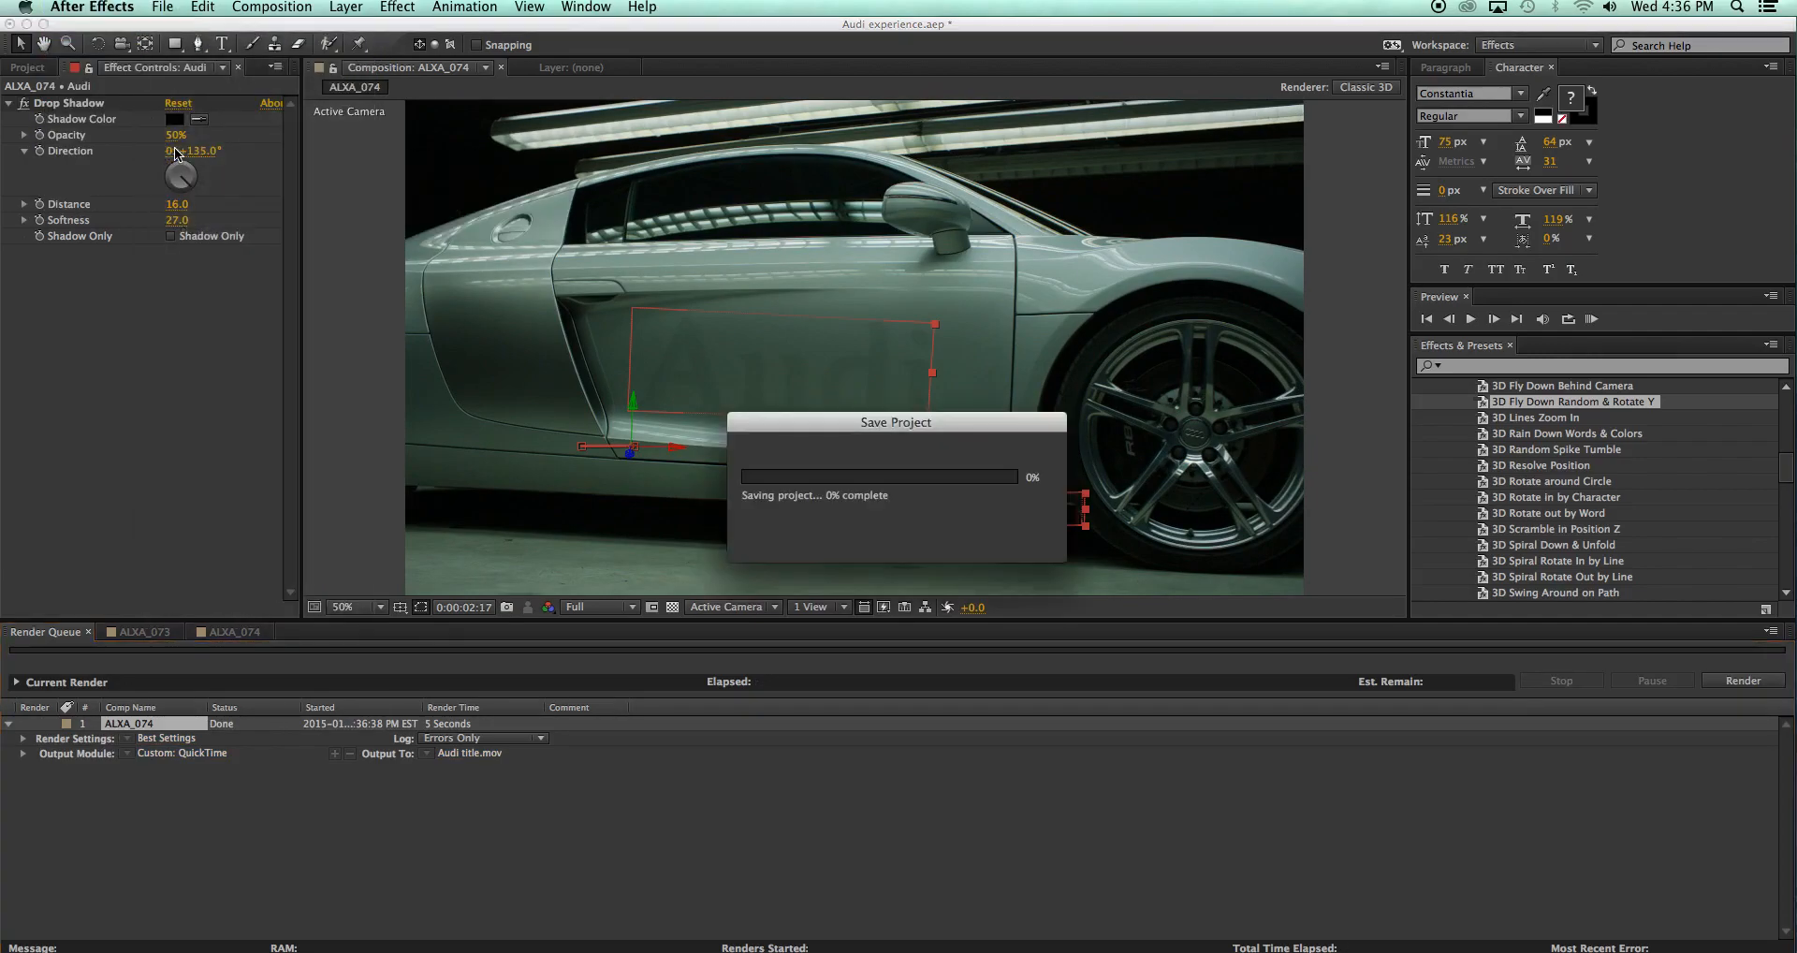
Quit After Effects and open the What a Feeling library's master interviews project in Final Cut Pro, with the playhead at 35:03
click(89, 8)
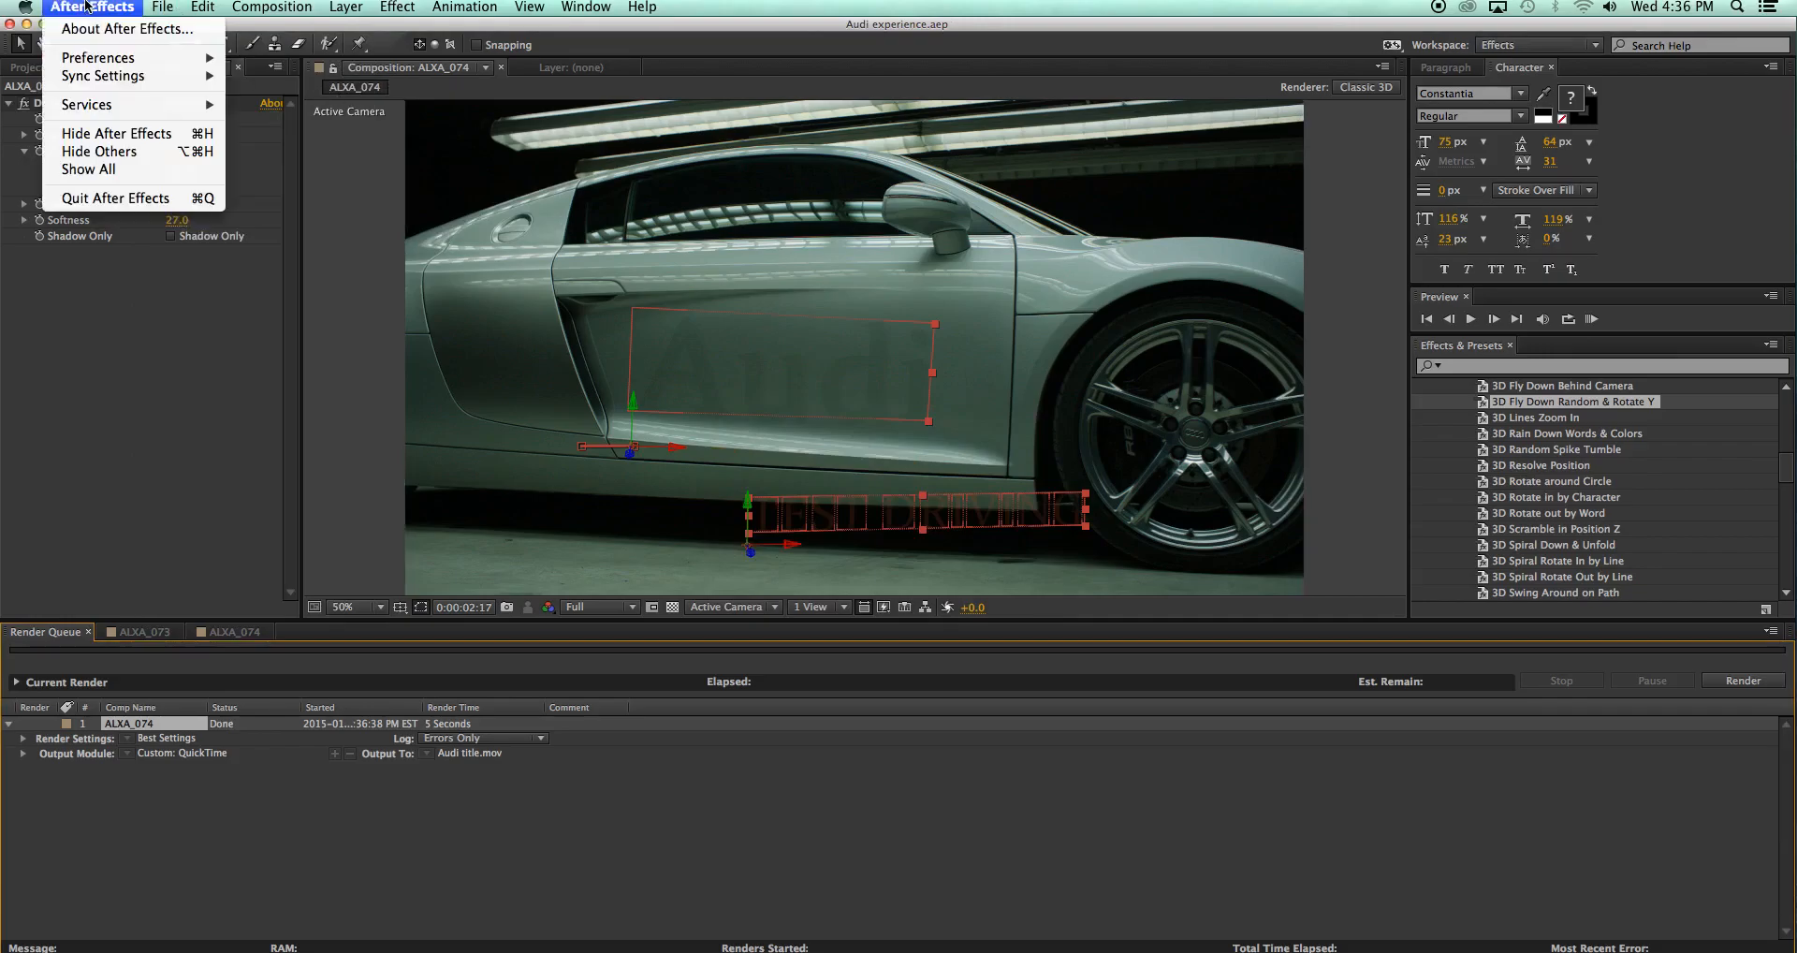
click(90, 203)
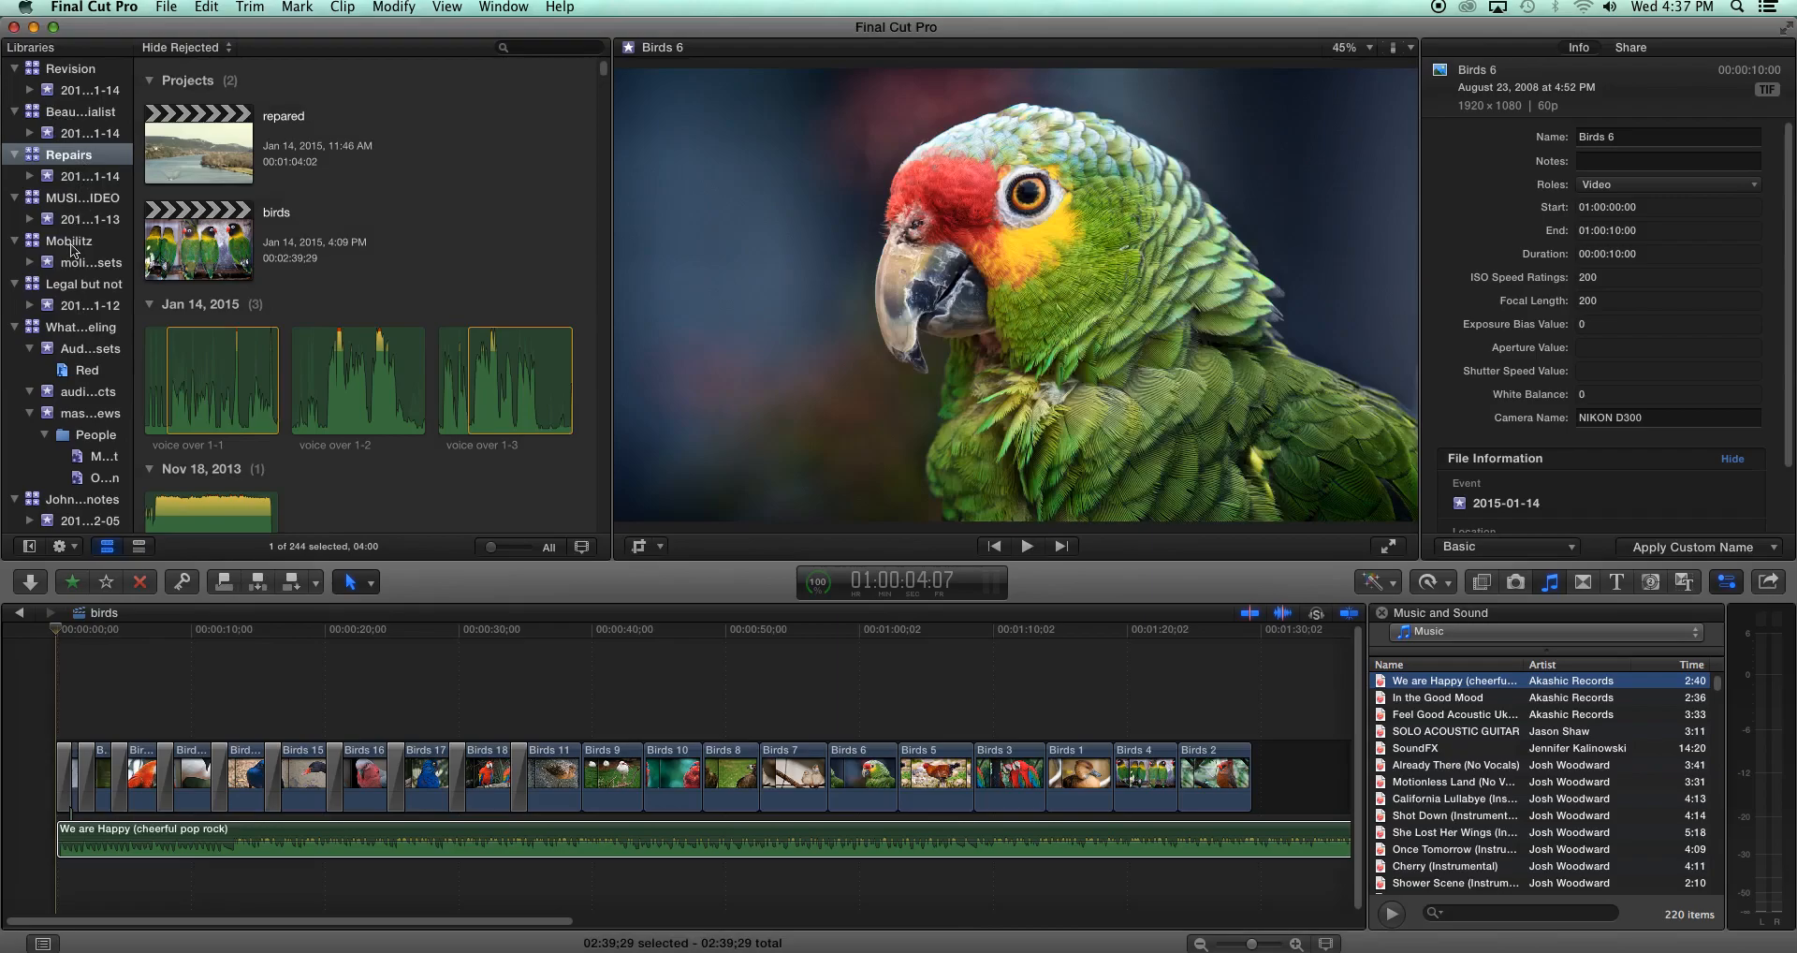
click(91, 327)
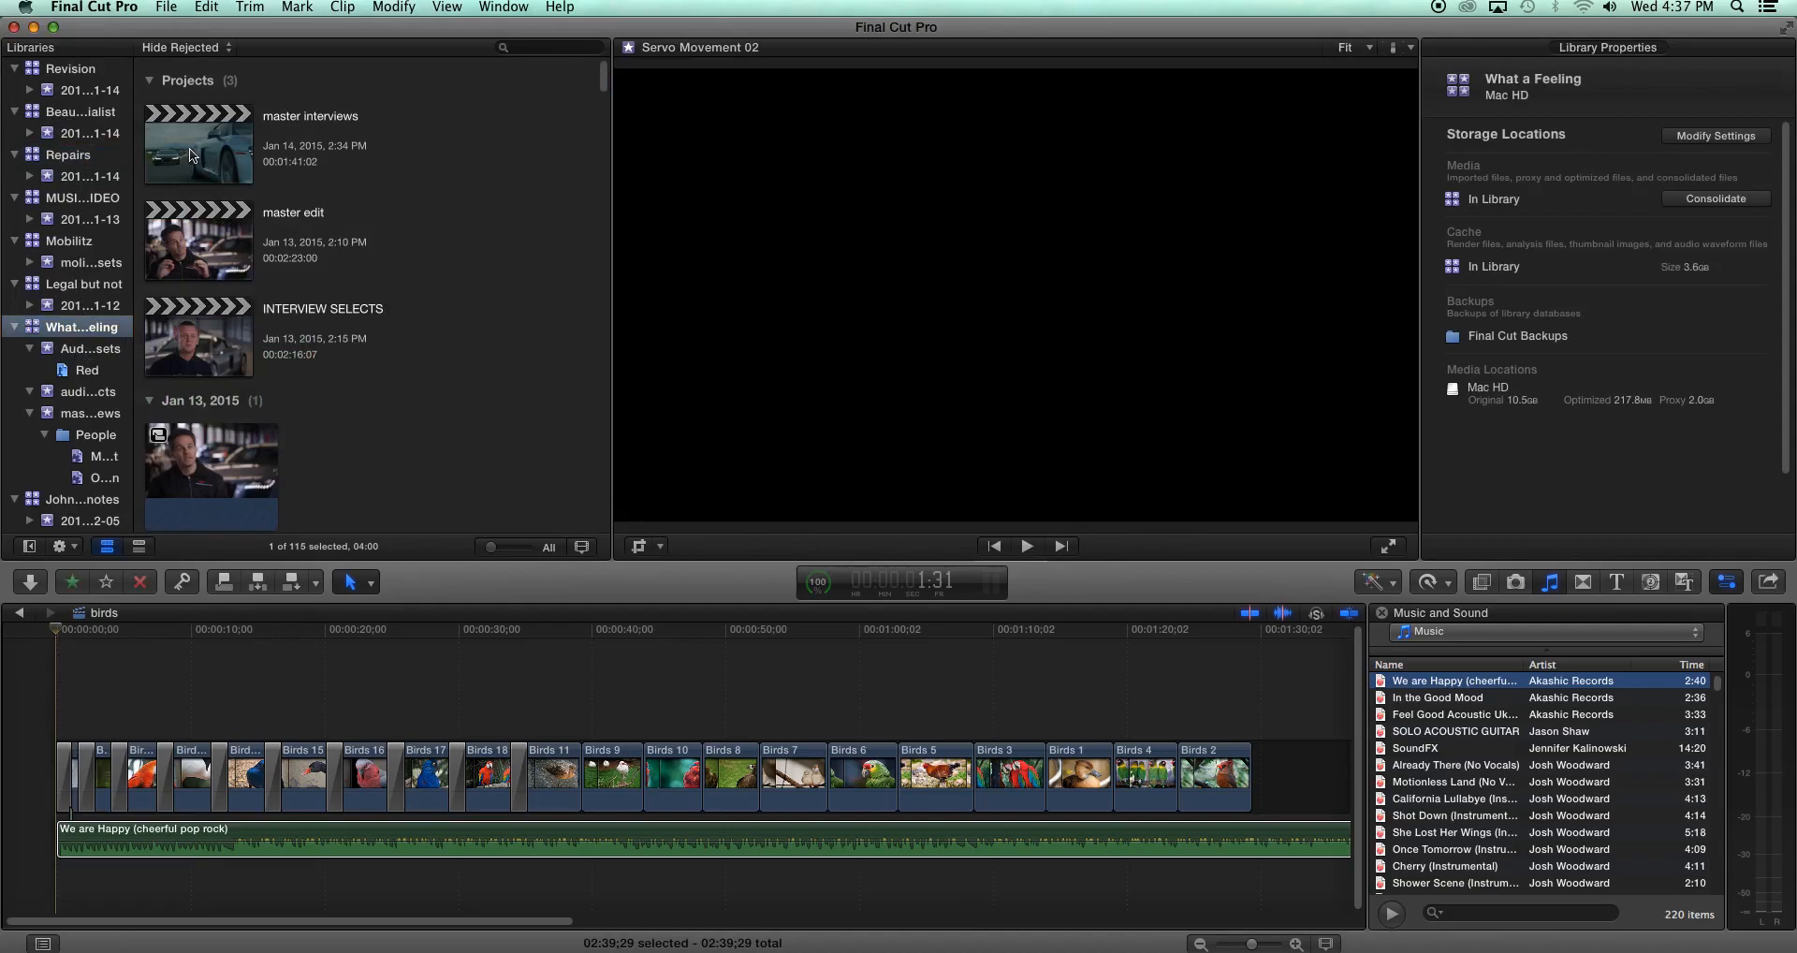
double_click(192, 155)
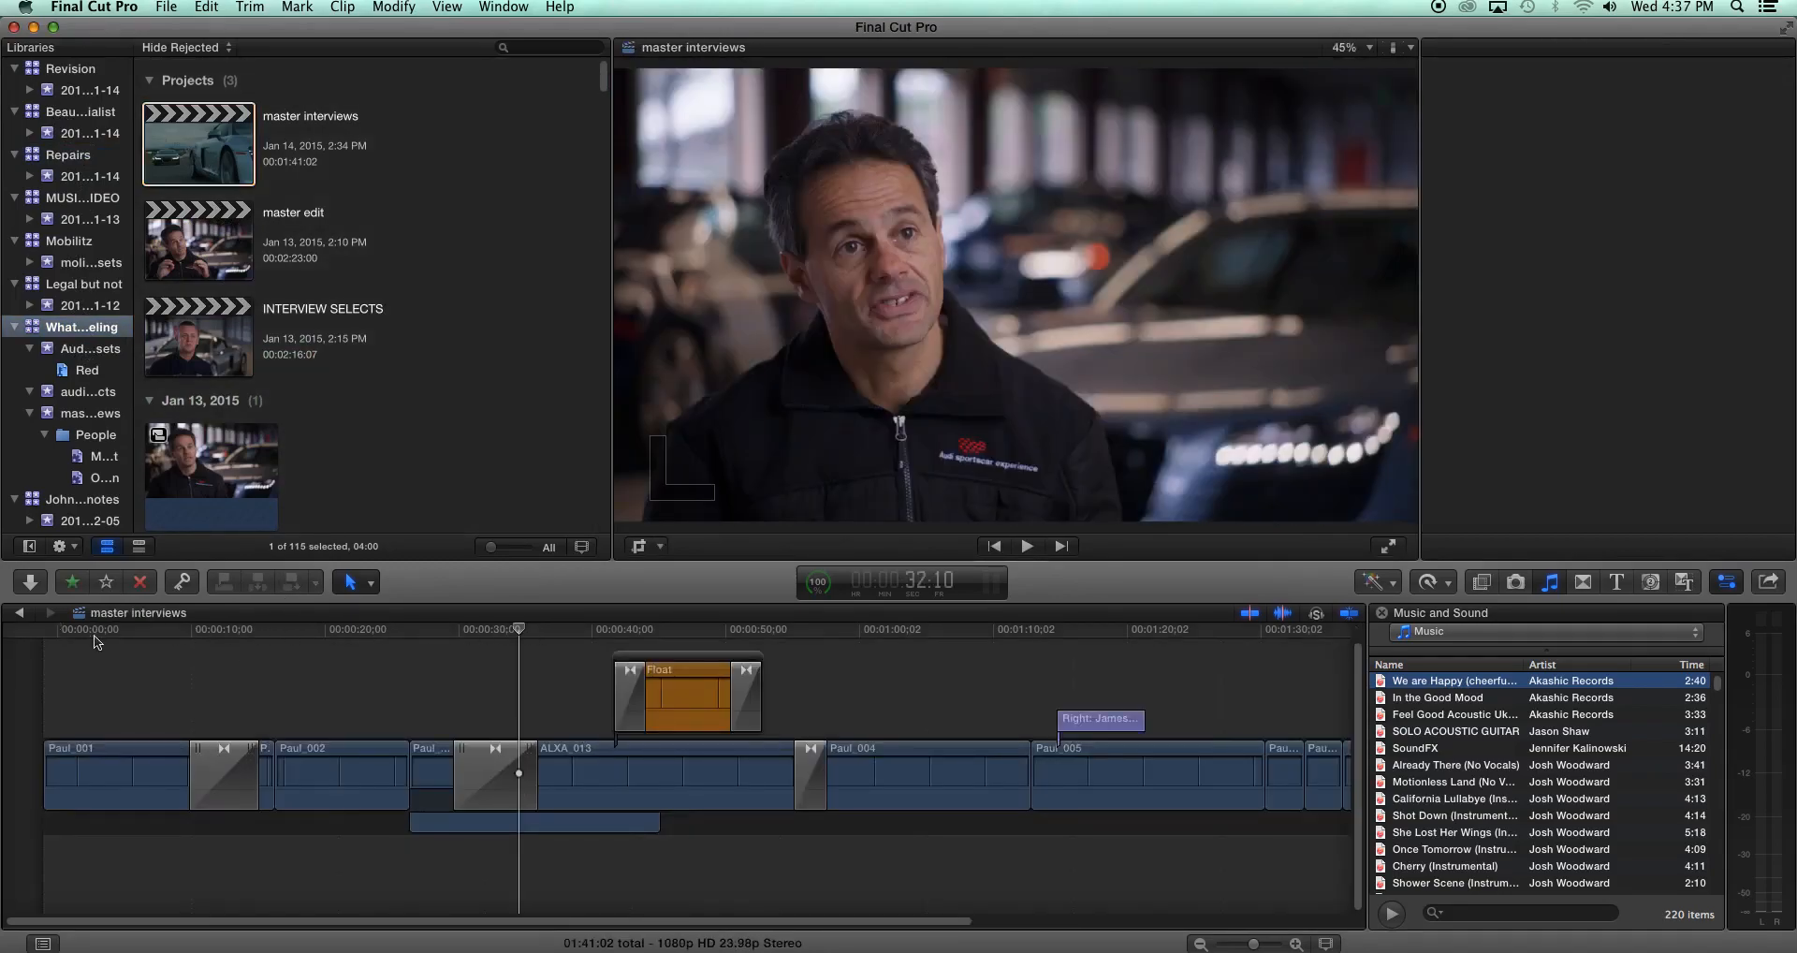
drag(94, 637, 559, 650)
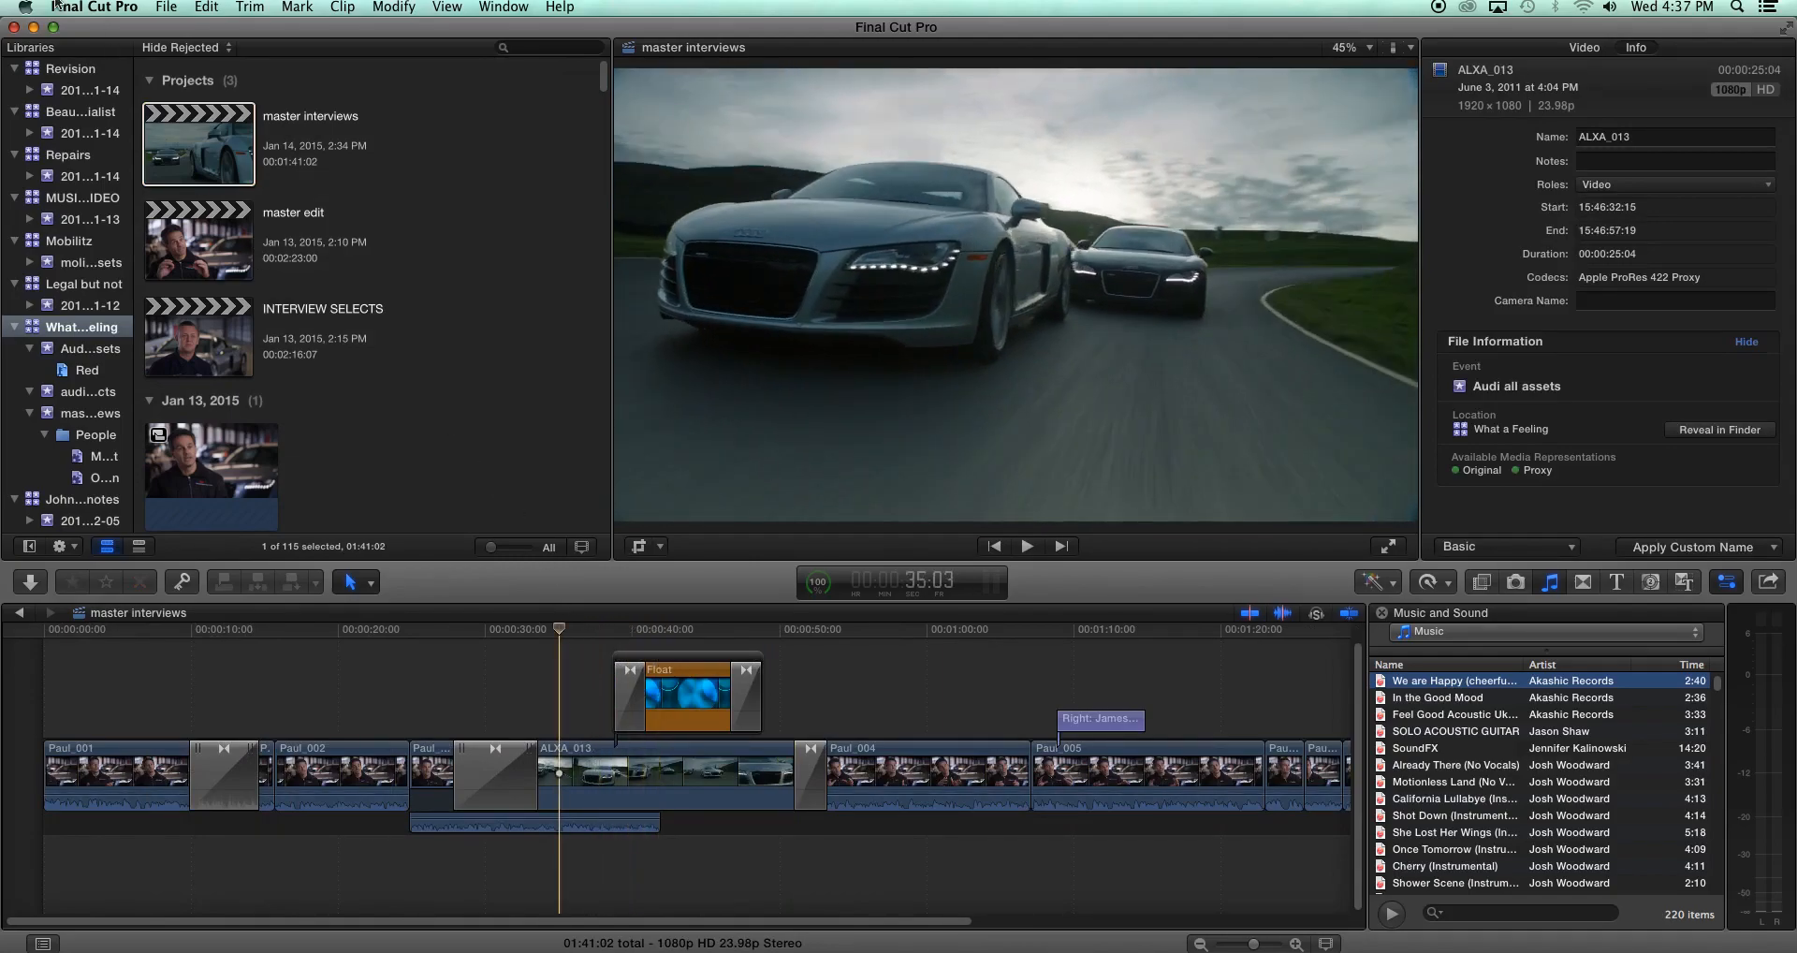
Open the media import browser and select Audi title.mov on DRIVE B
click(166, 7)
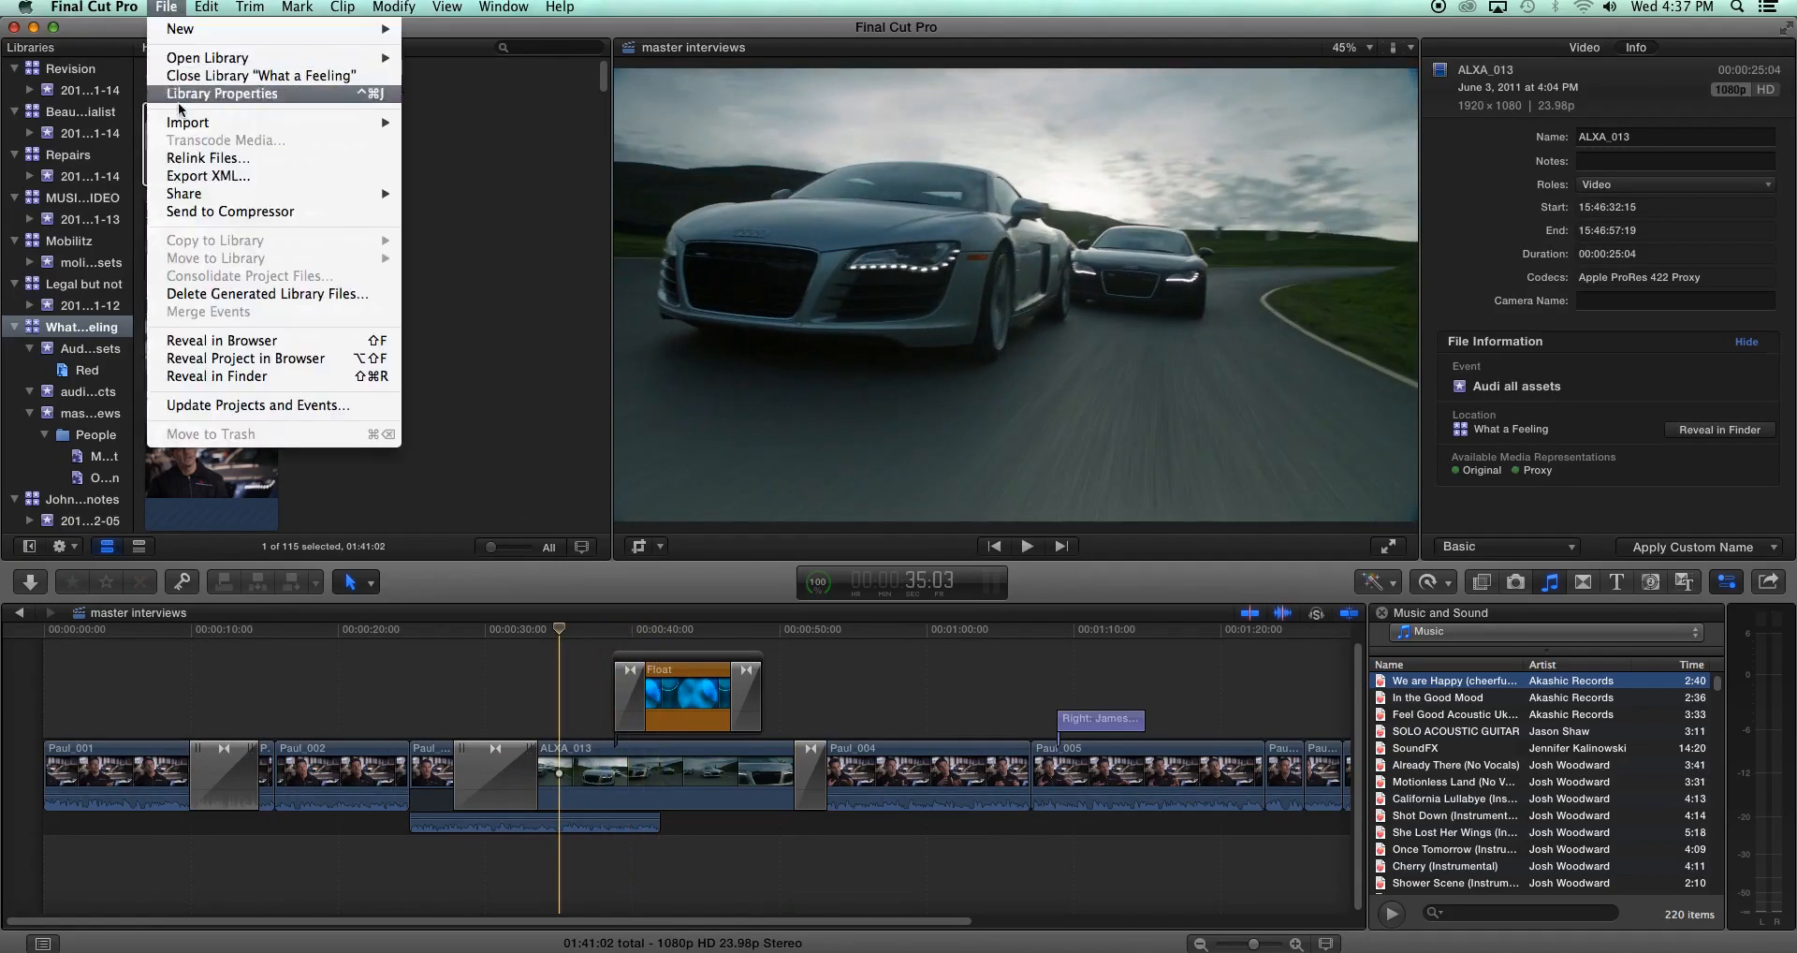
mouse_move(215, 123)
click(458, 126)
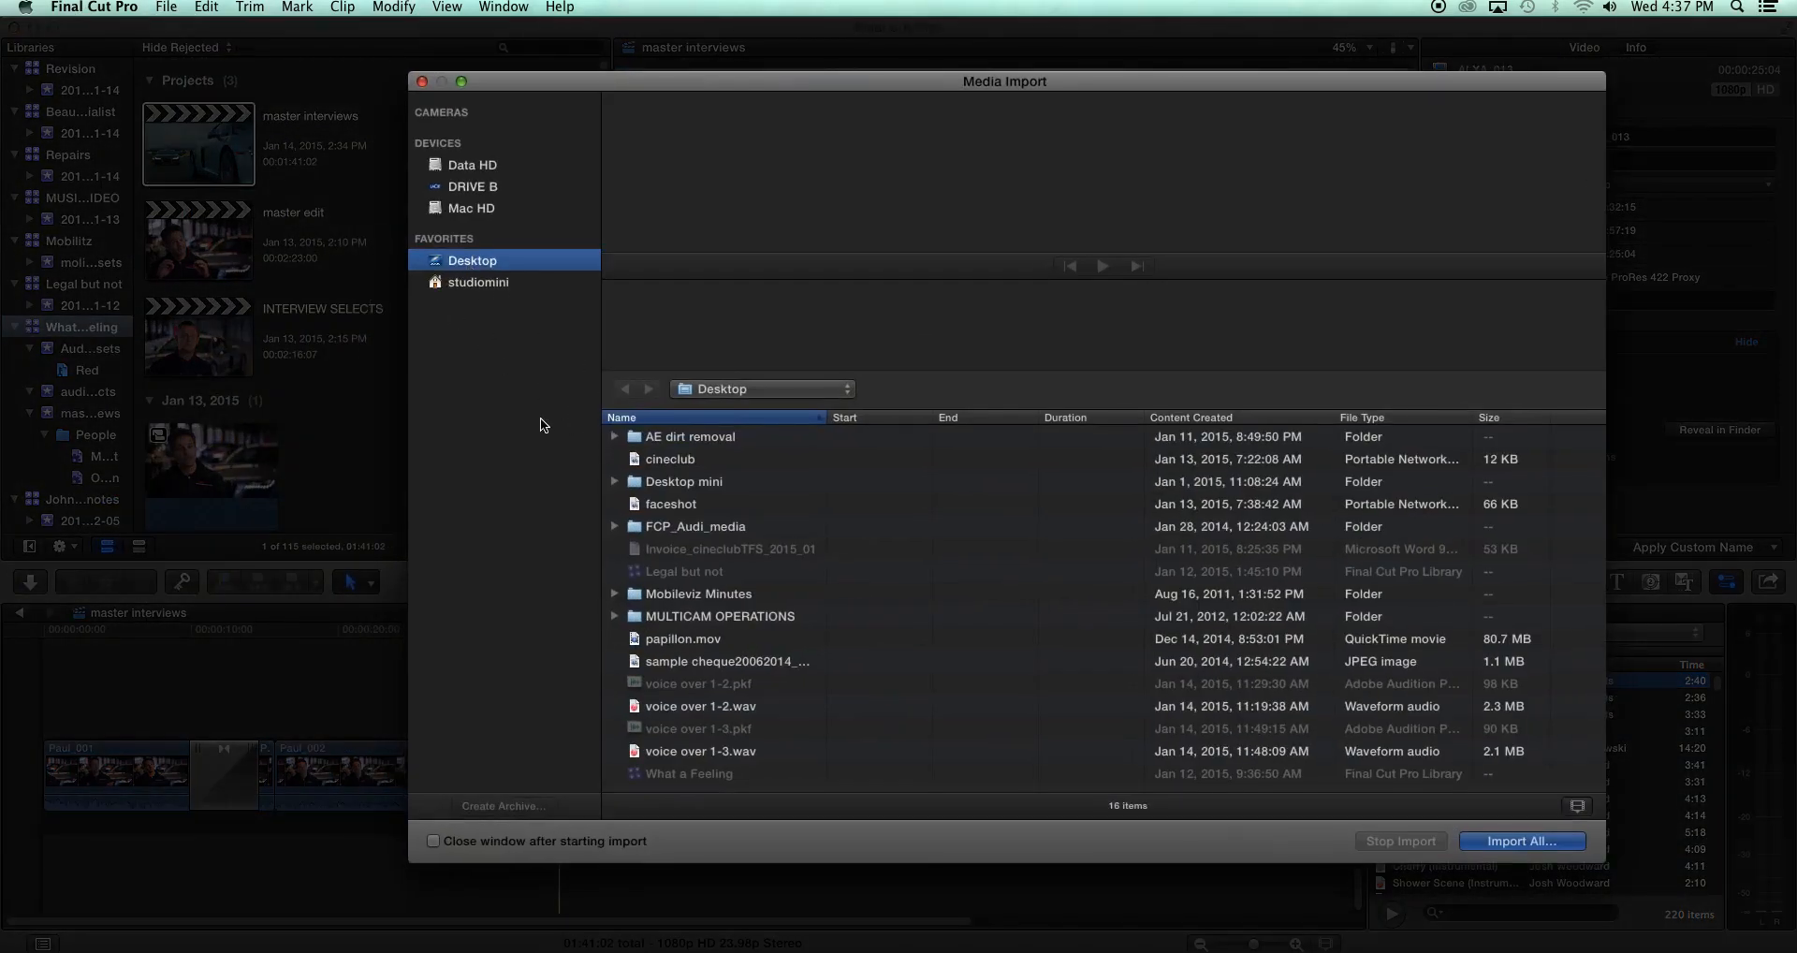
click(442, 190)
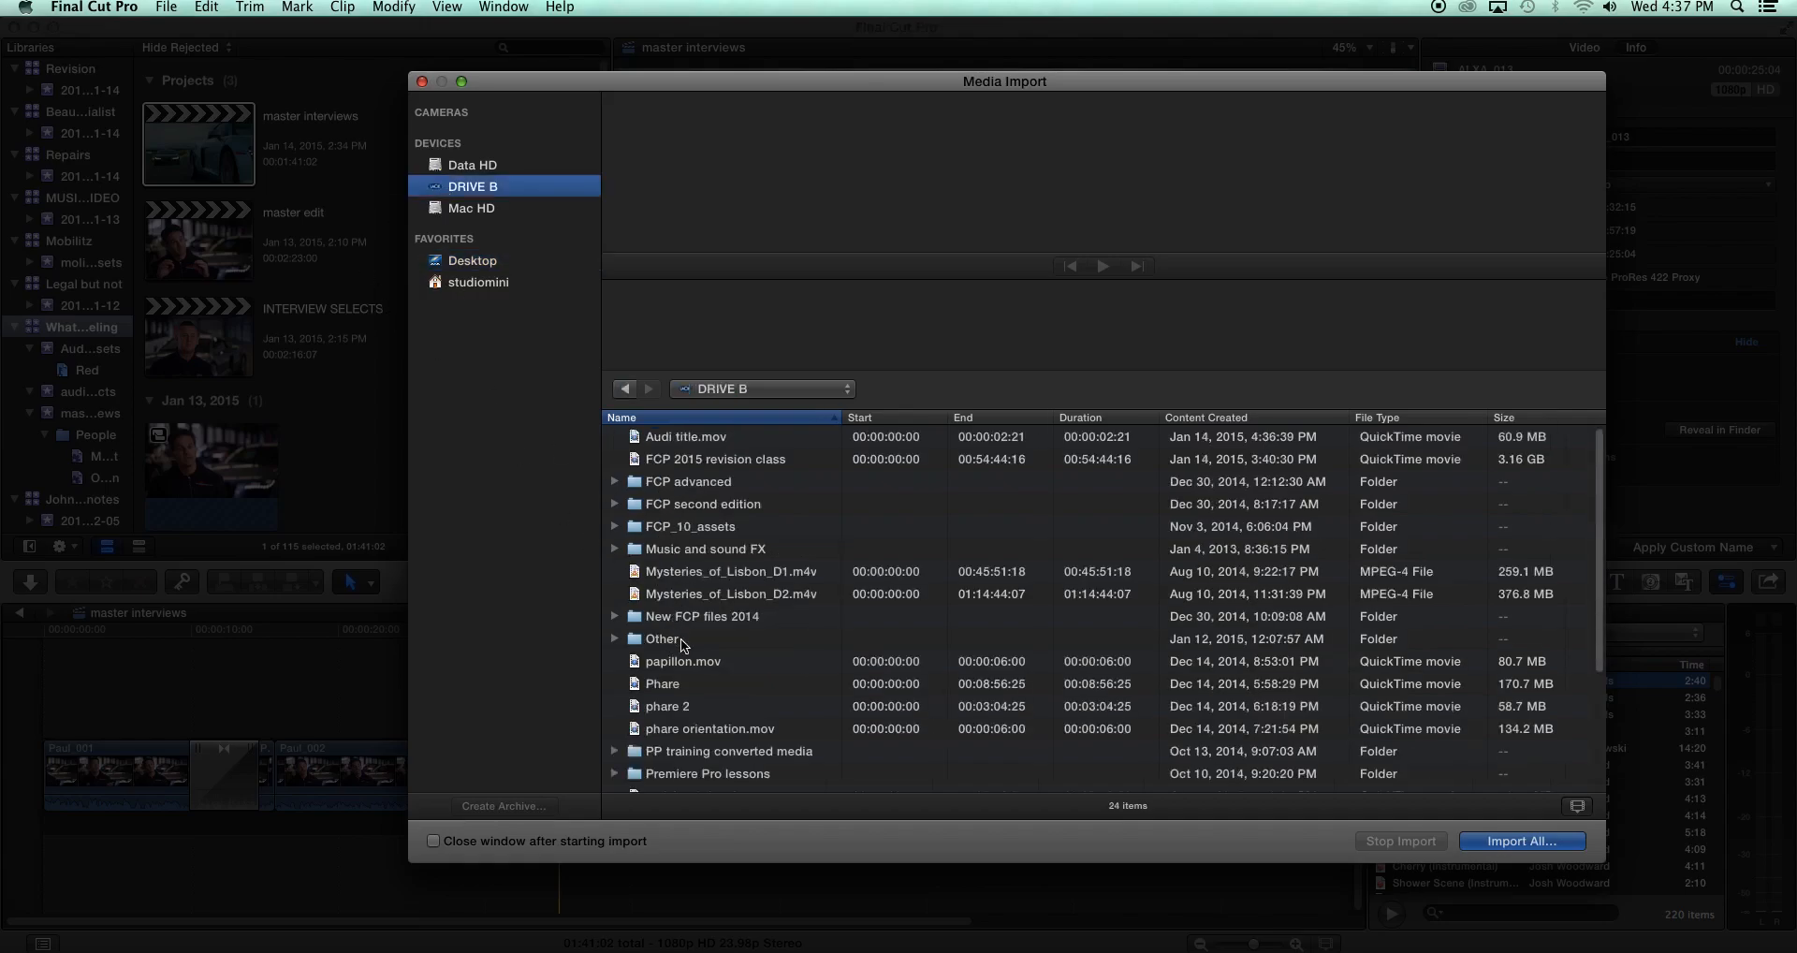
scroll(682, 644, down, 1)
scroll(682, 644, up, 1)
click(674, 438)
Import Audi title.mov into the Audi all assets event with folder keywords, people finding, result consolidation and Smart Collections turned off
click(1470, 839)
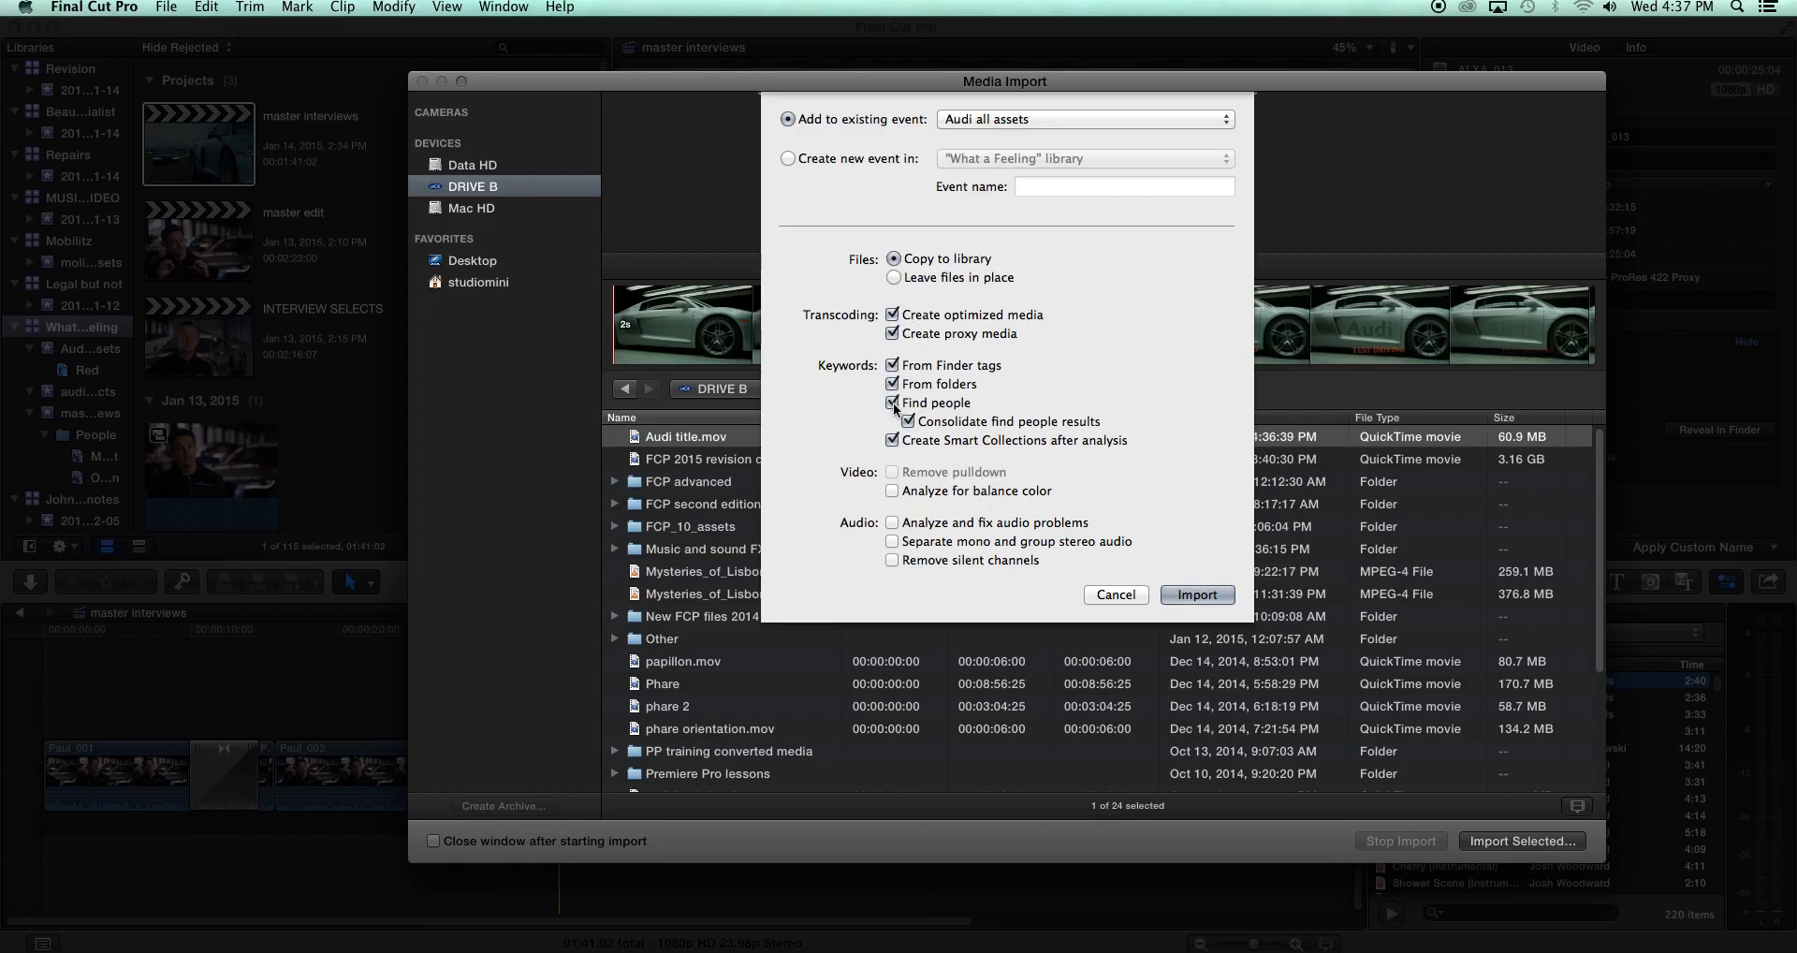
click(892, 440)
click(907, 421)
click(892, 402)
click(891, 384)
click(1198, 595)
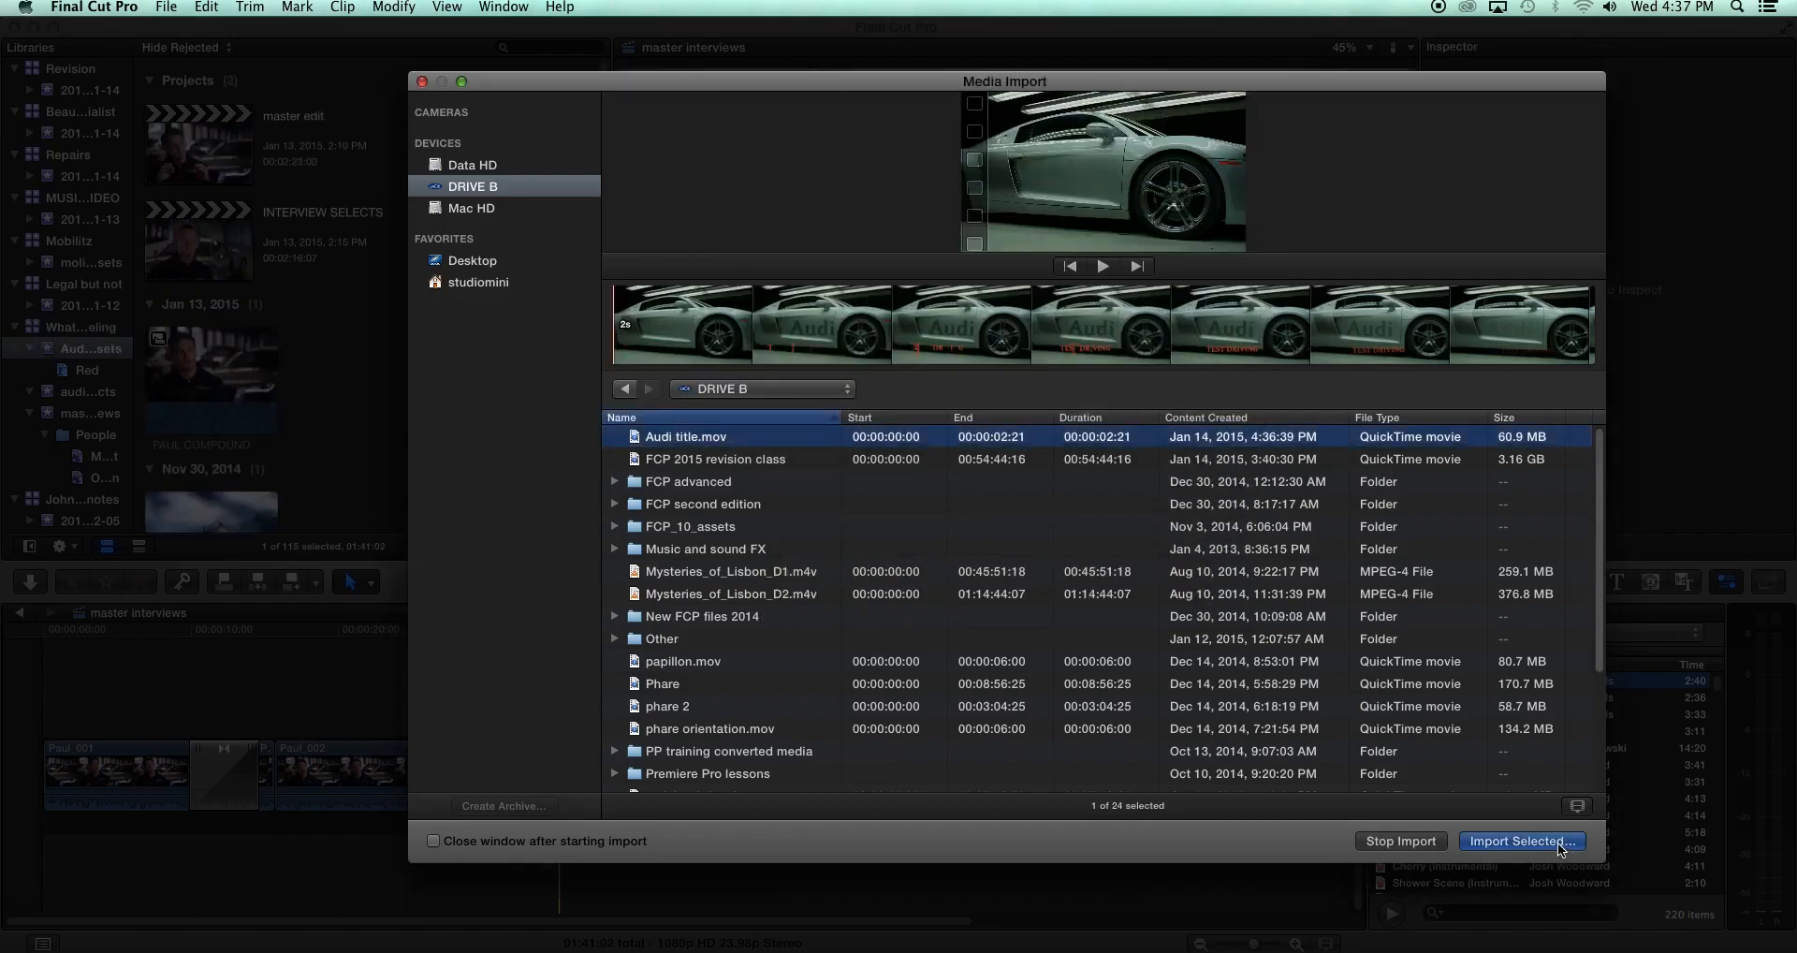
click(423, 82)
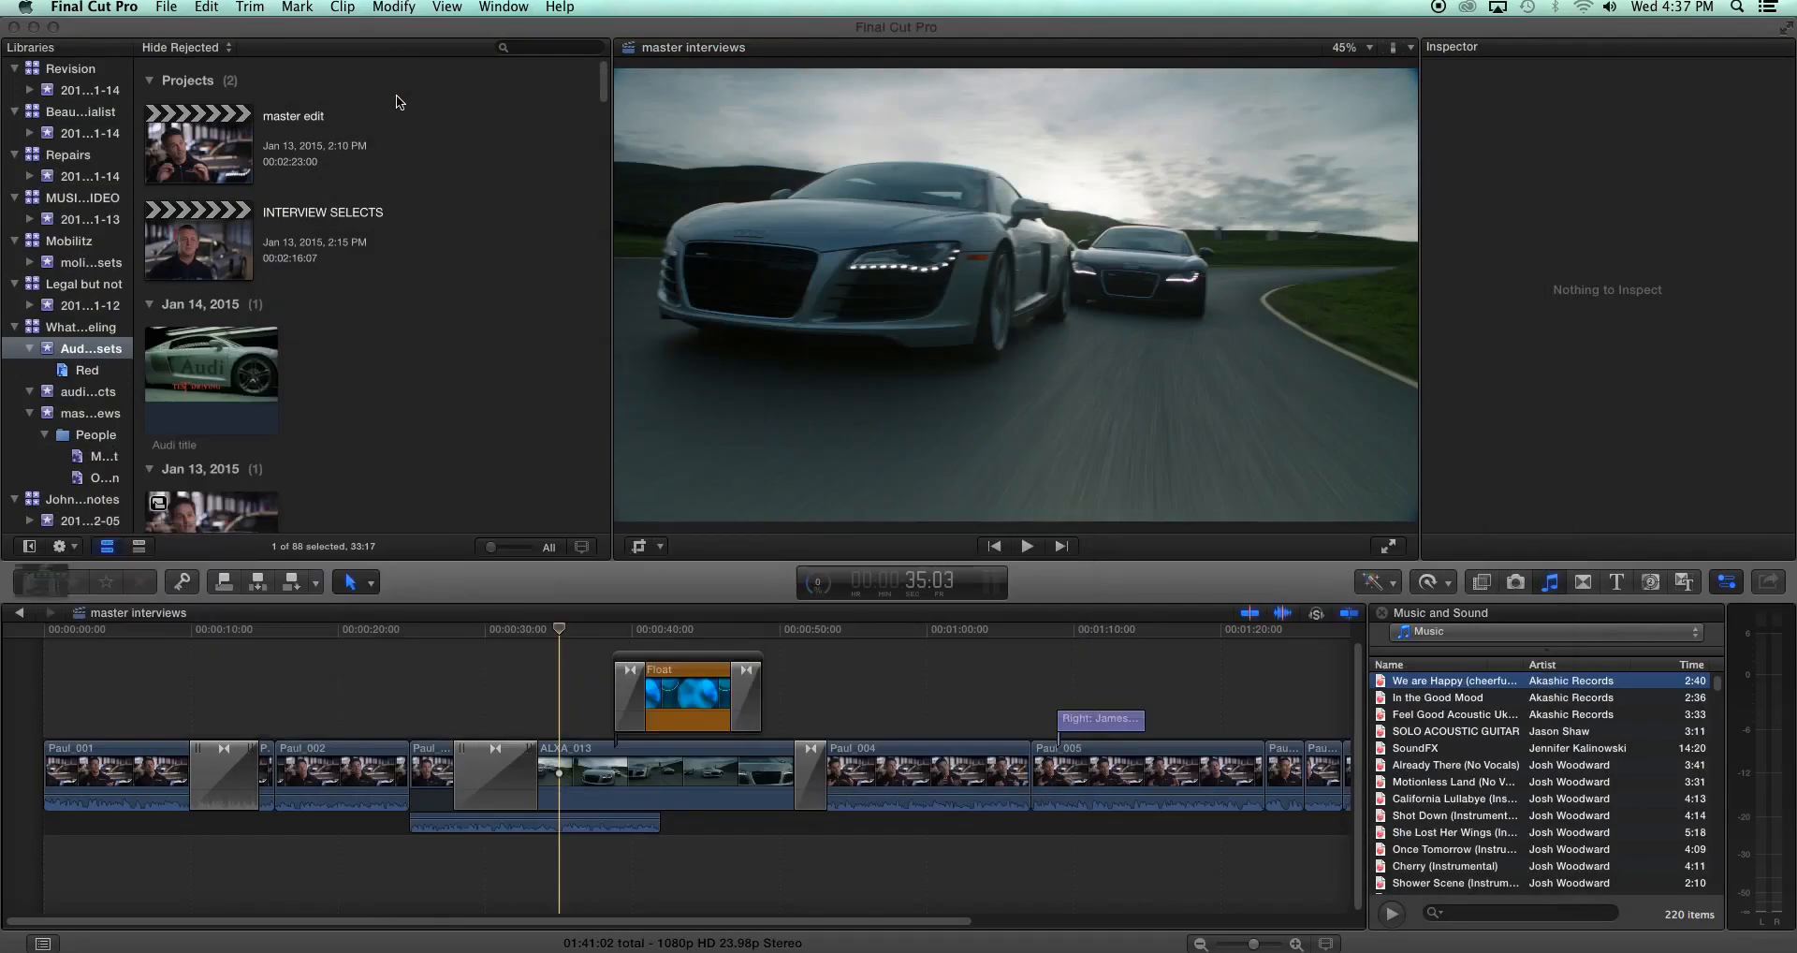
Connect the whole Audi title clip above the ALXA_013 clip in the master interviews timeline at 35:03
click(196, 351)
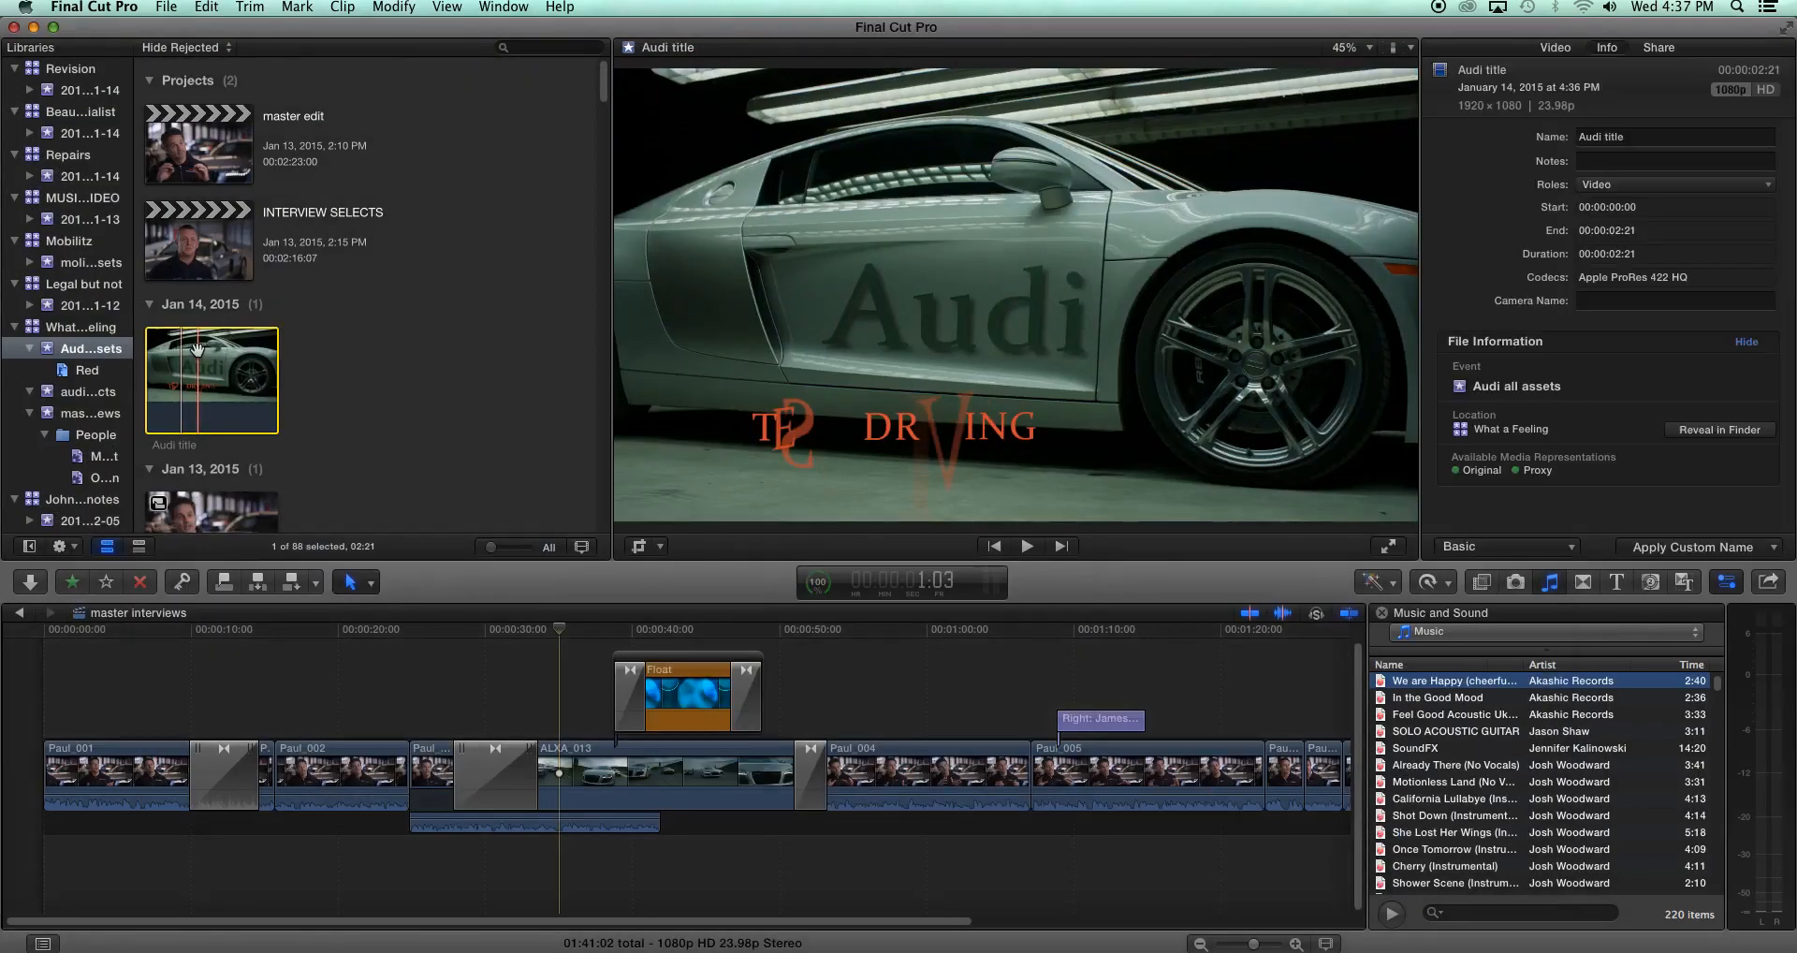
drag(416, 653, 589, 702)
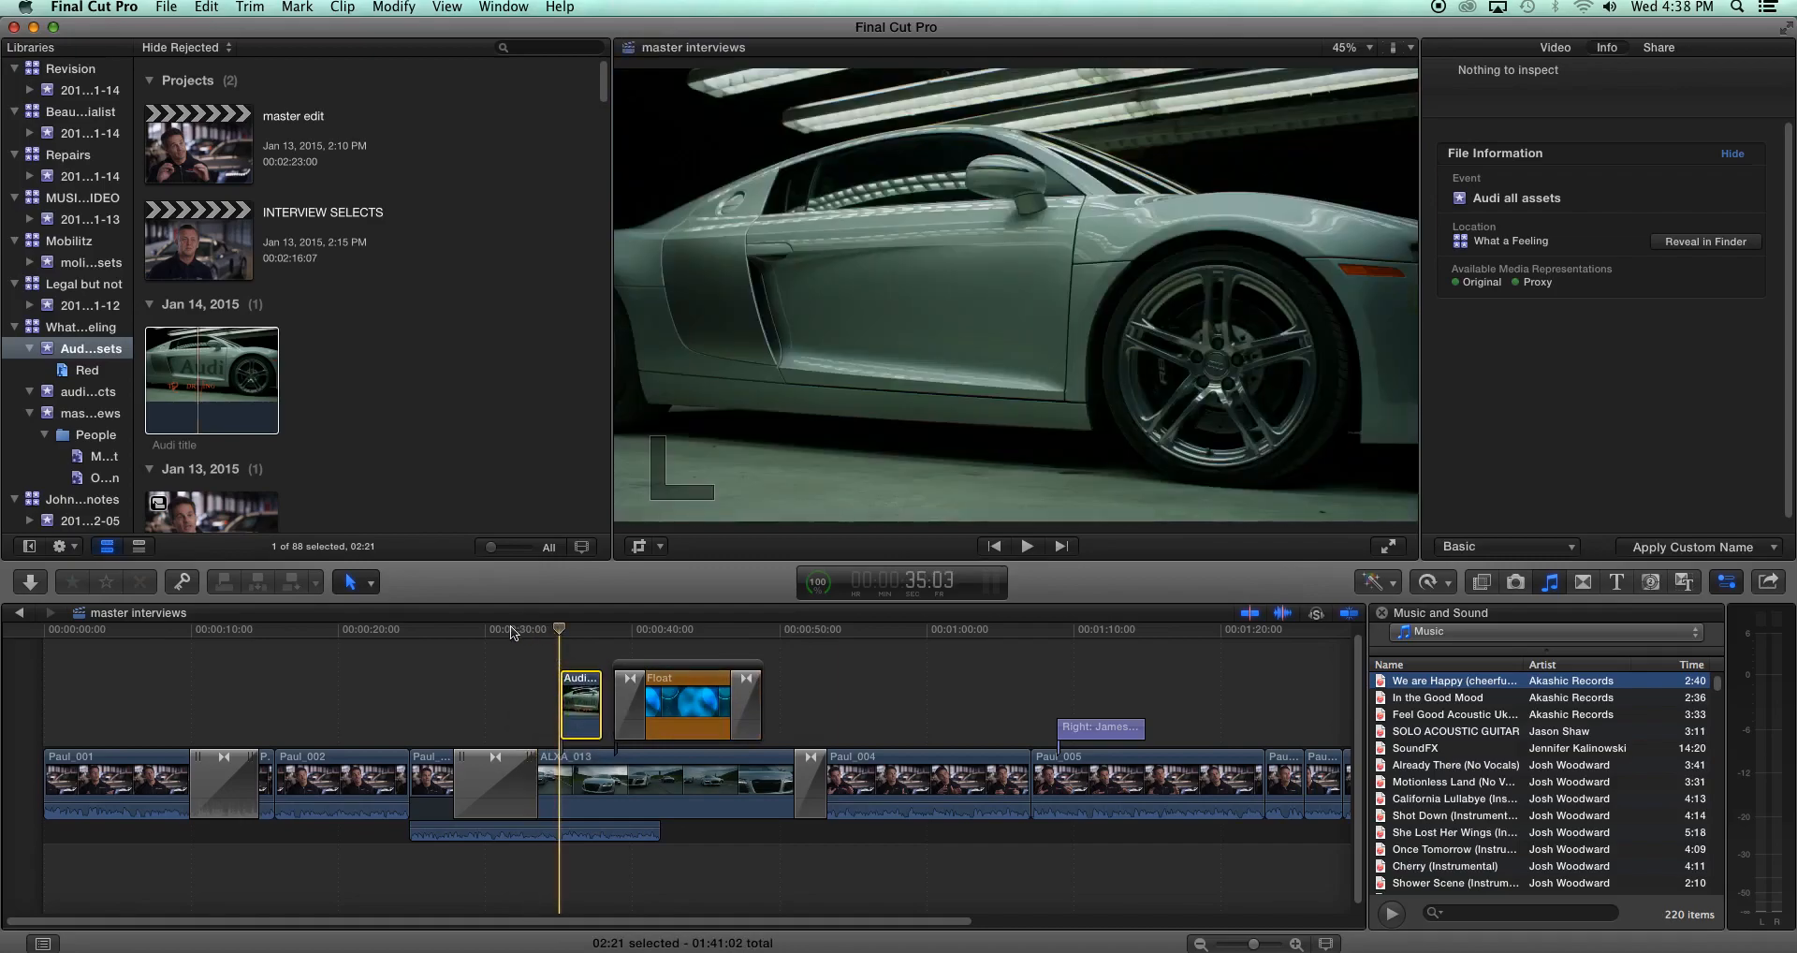
click(508, 629)
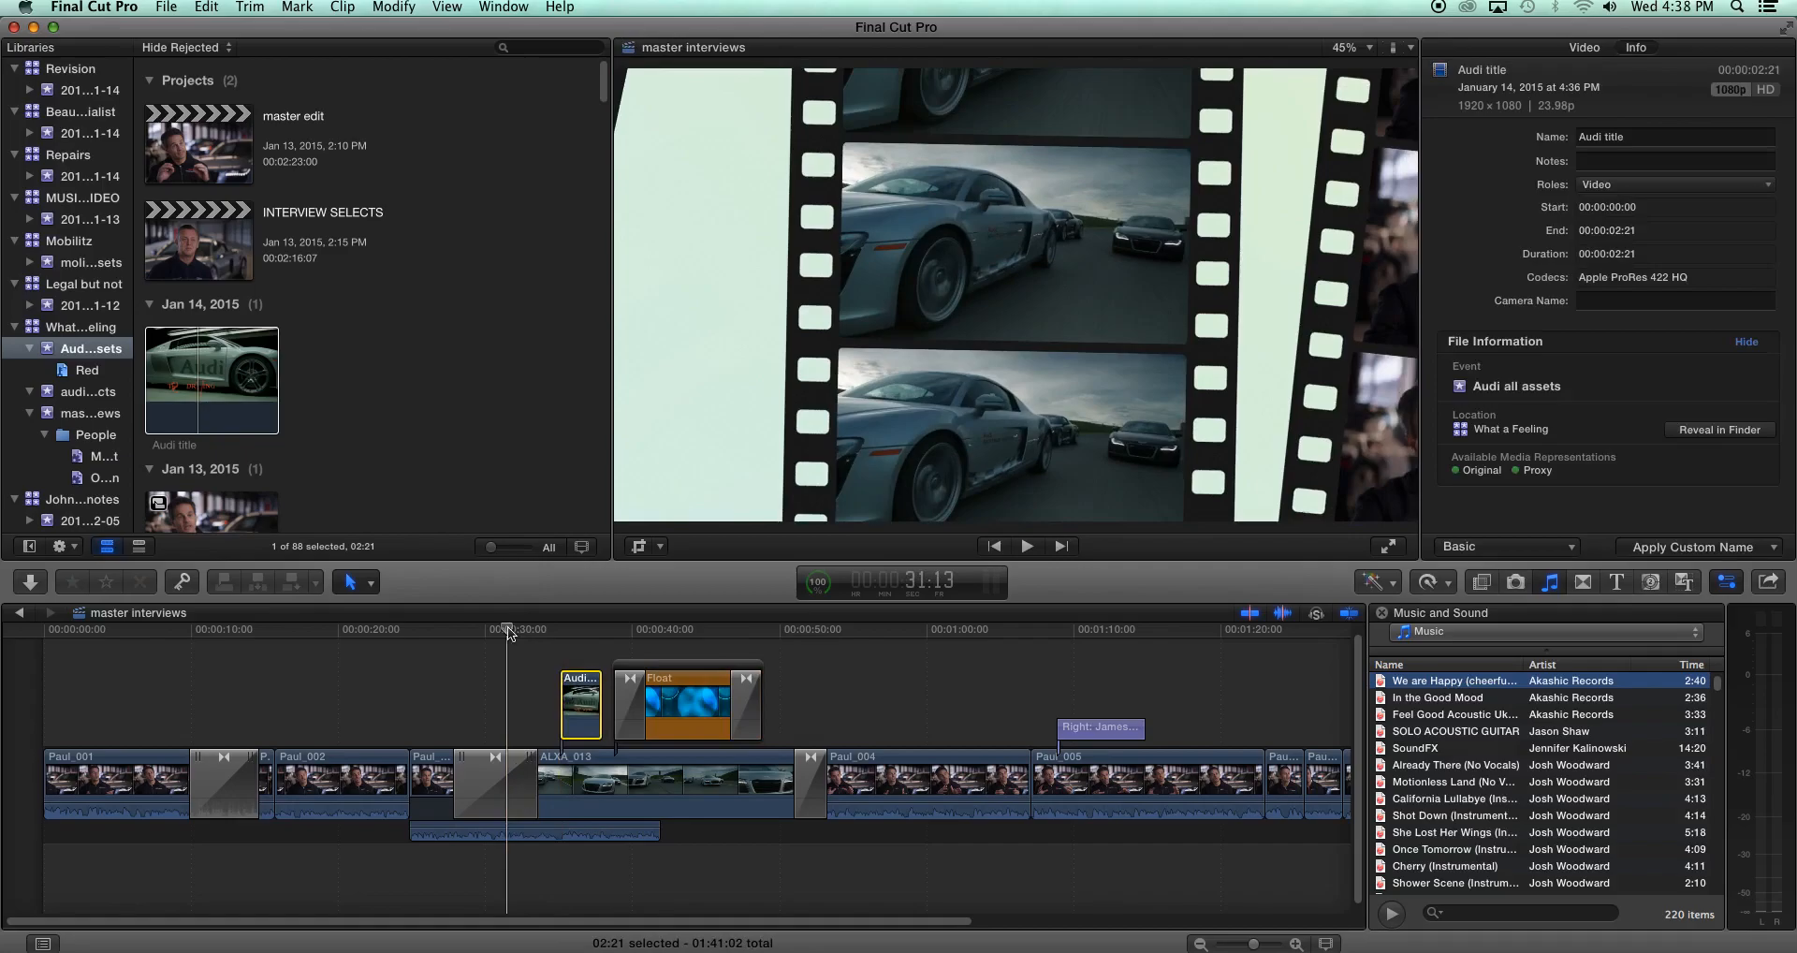
click(508, 631)
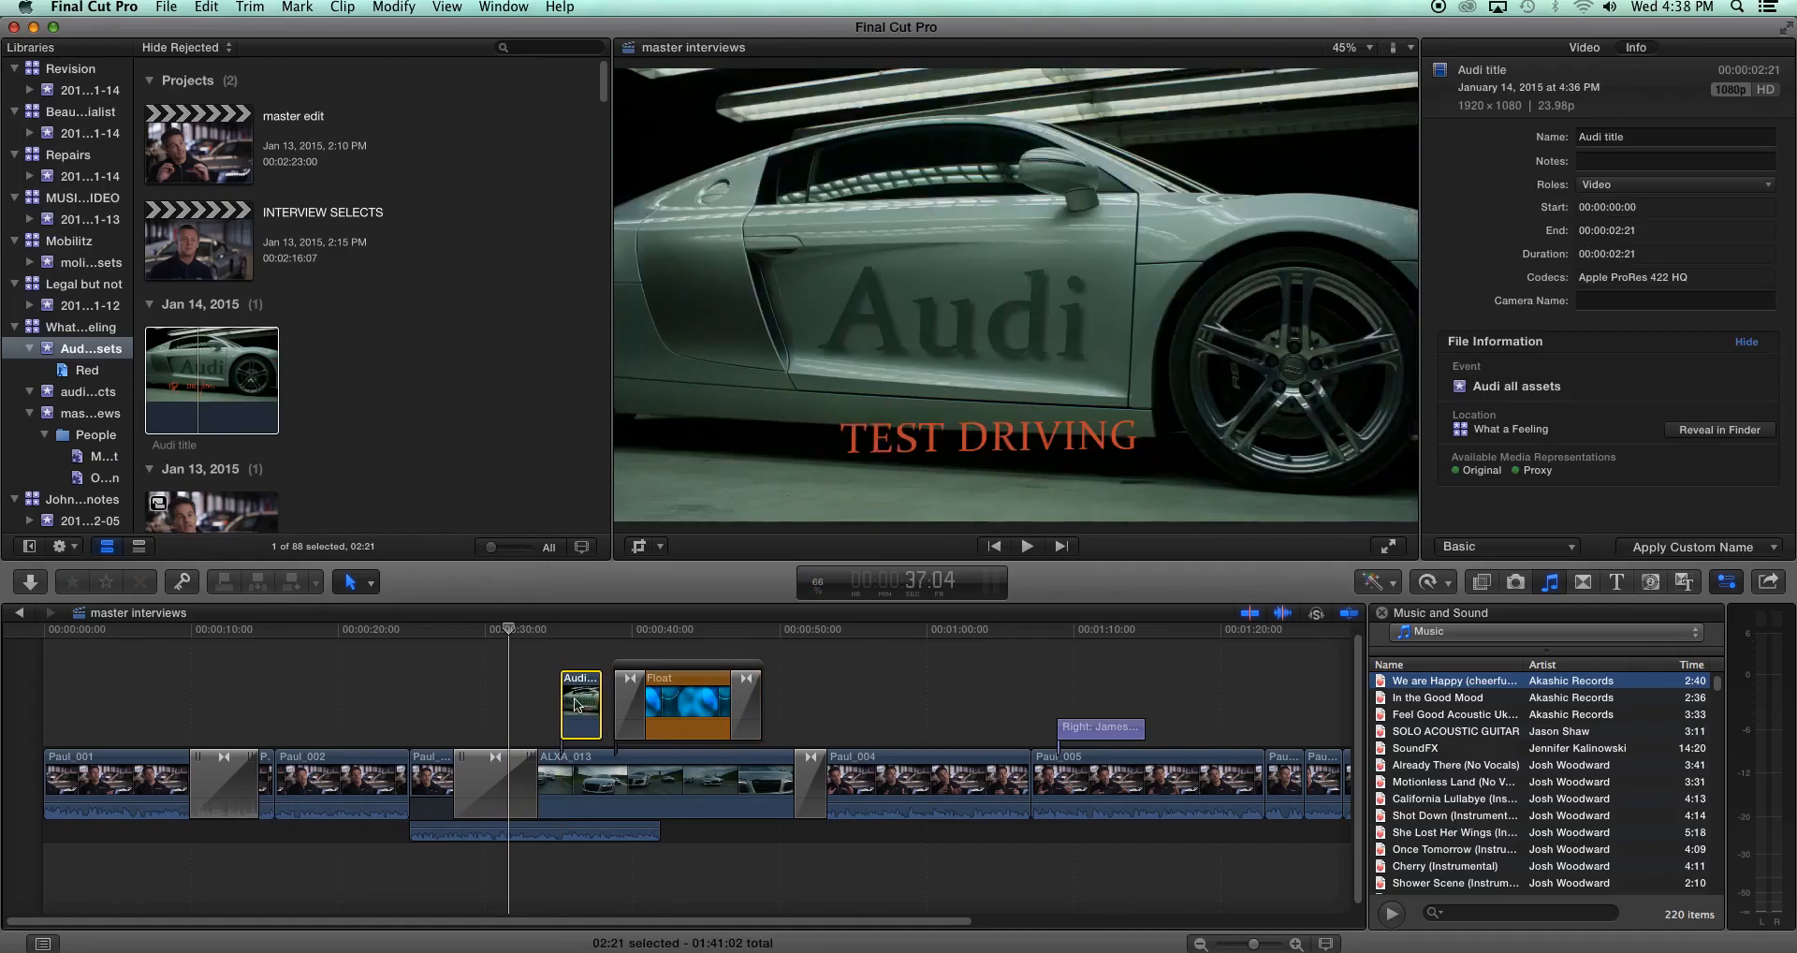
Move the Audi title clip forward by 06:20 to sit above the Float clip, and play that section
drag(678, 640, 670, 640)
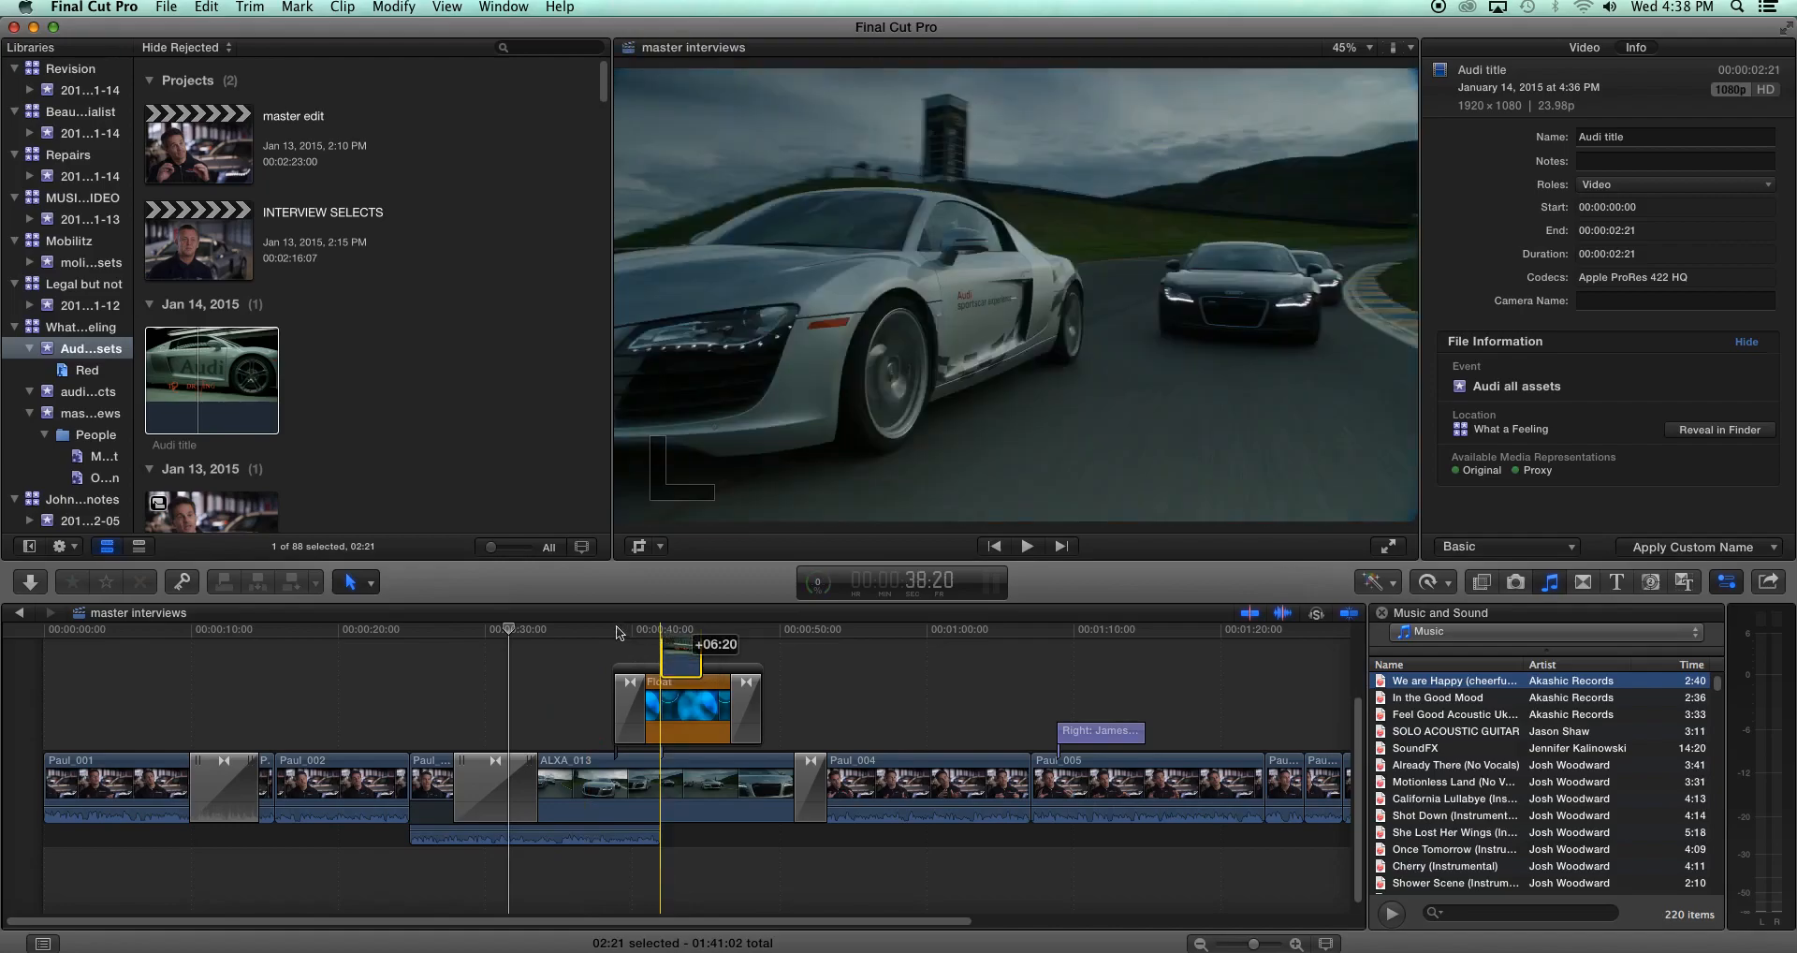
click(597, 627)
key(space)
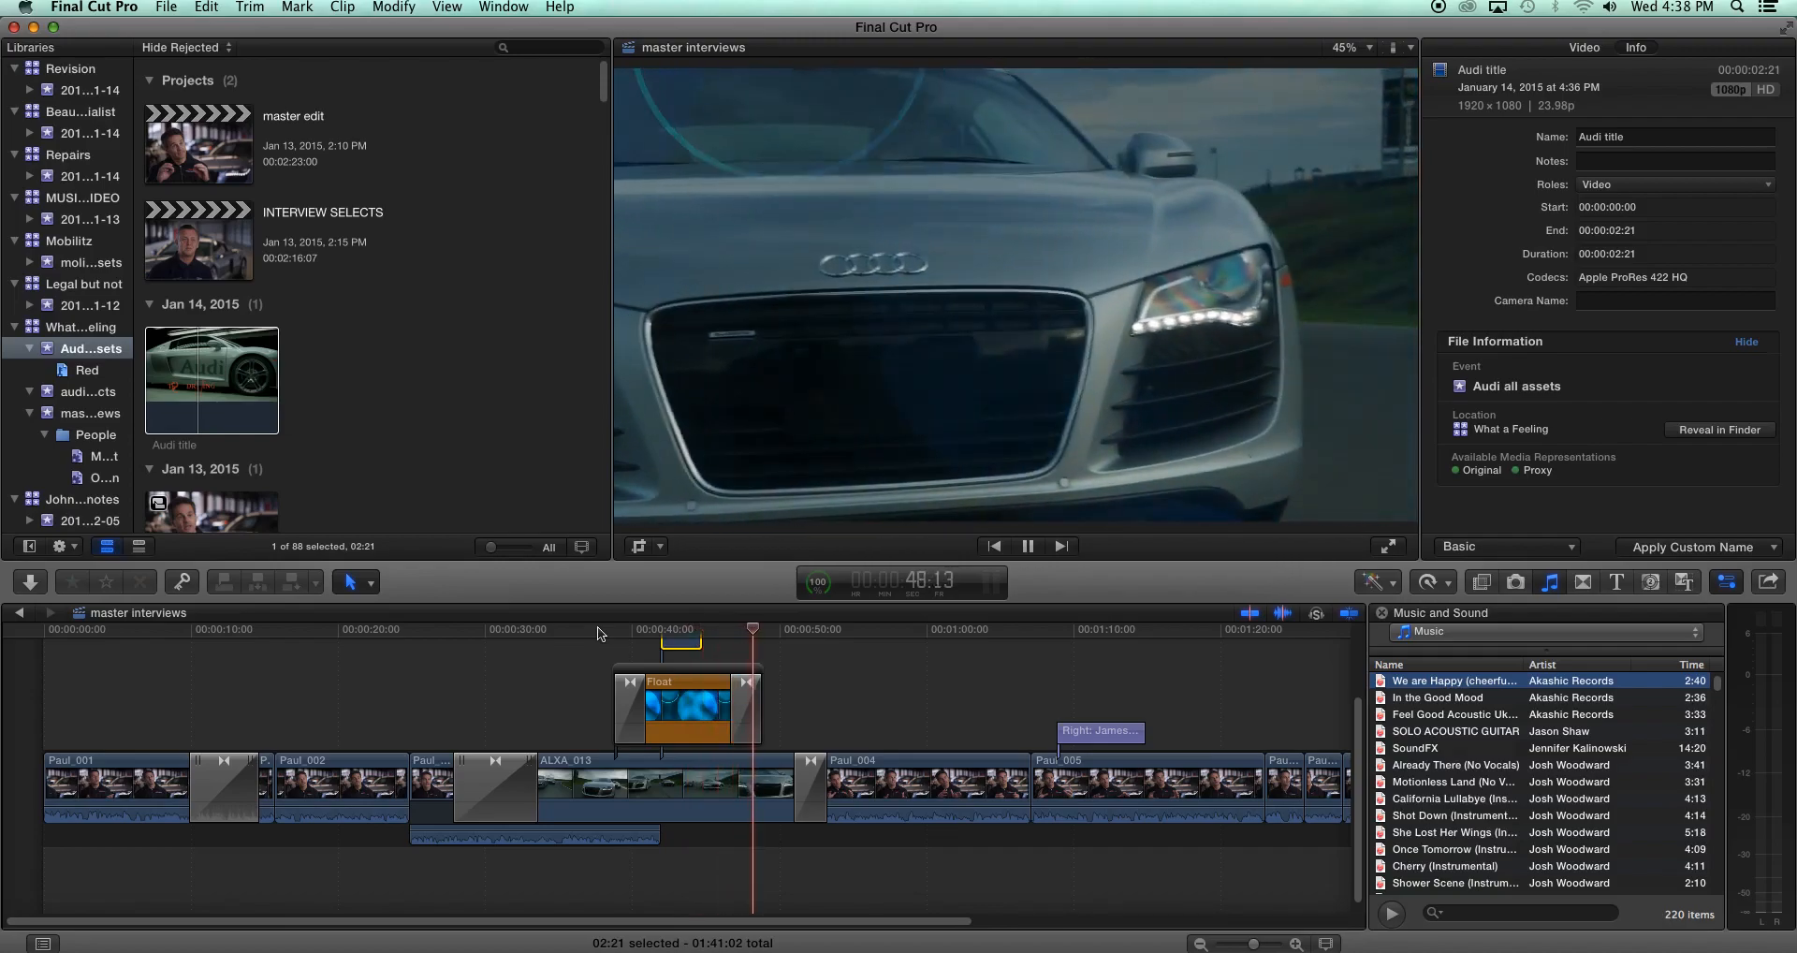
key(space)
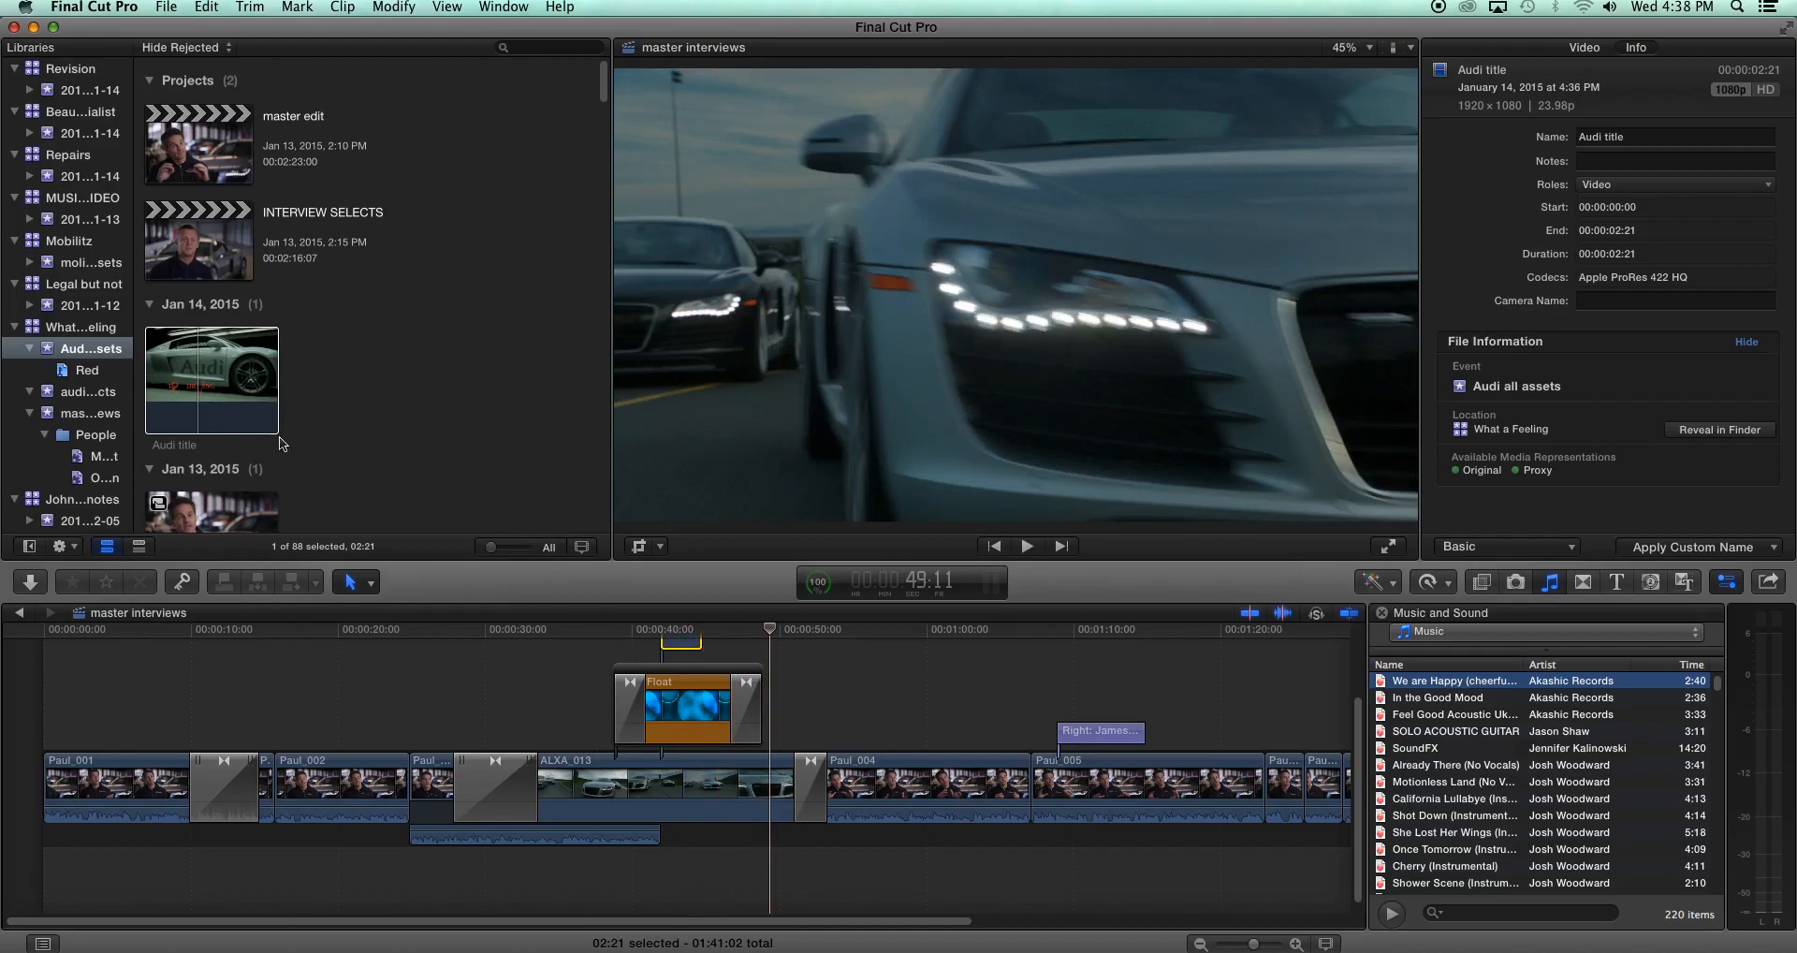
click(1427, 949)
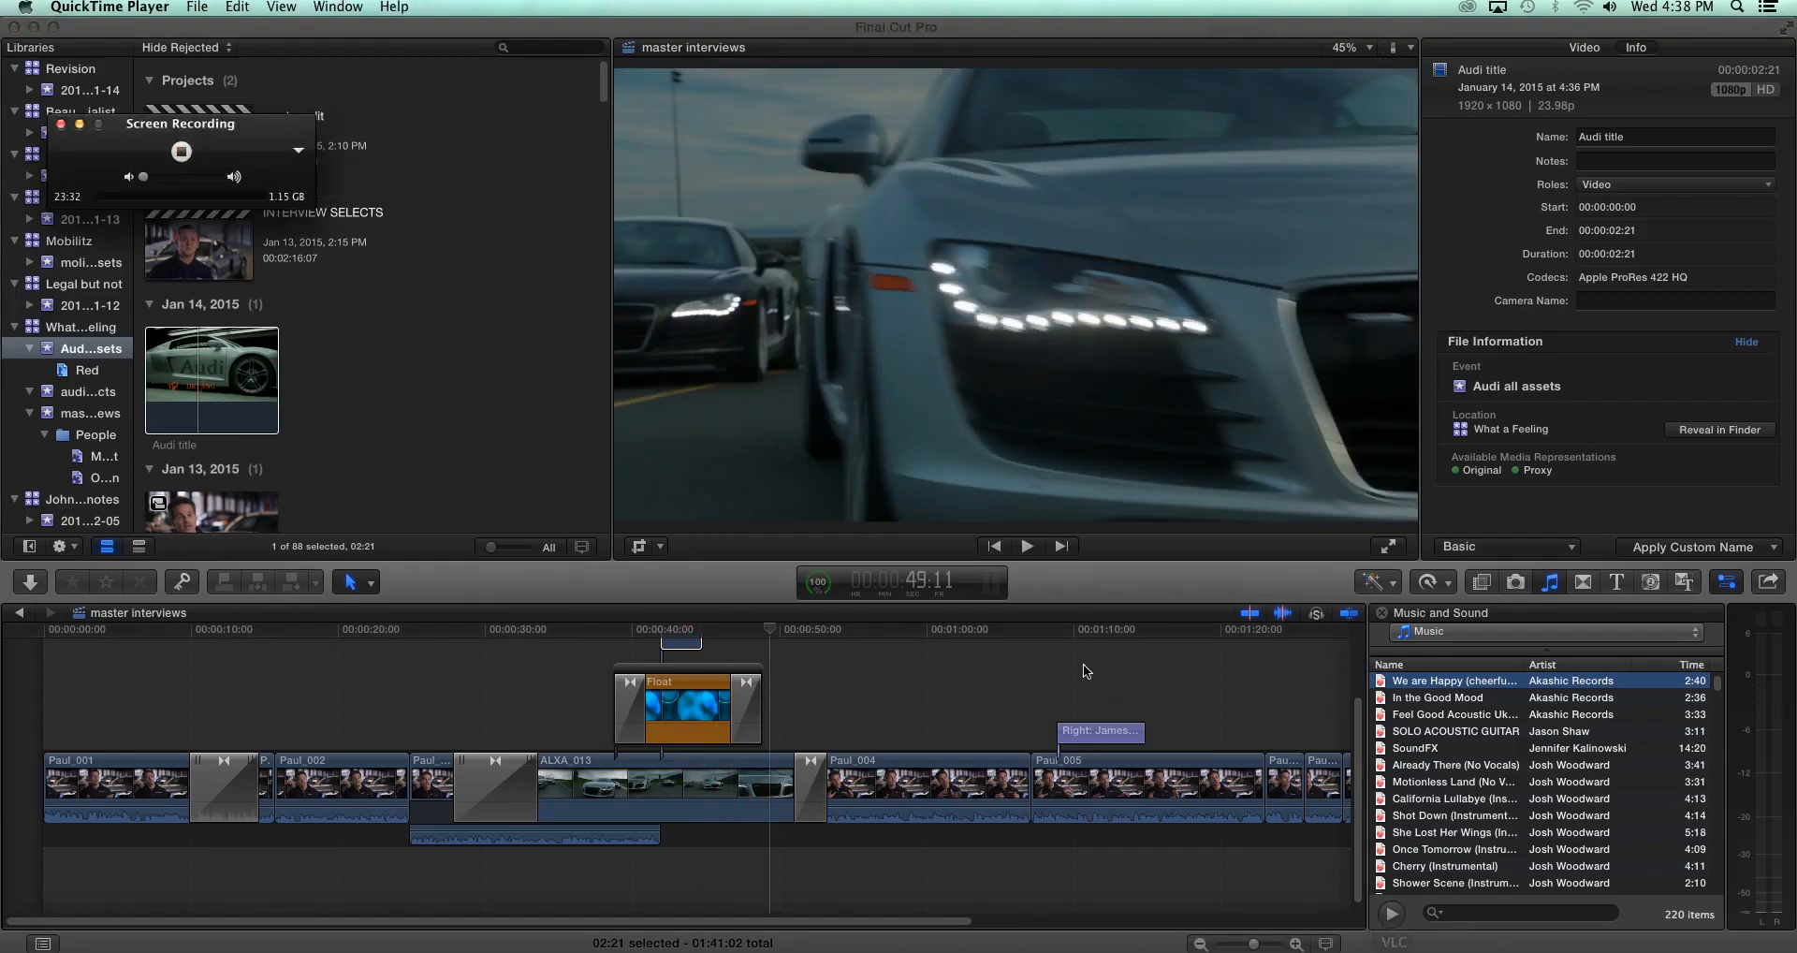